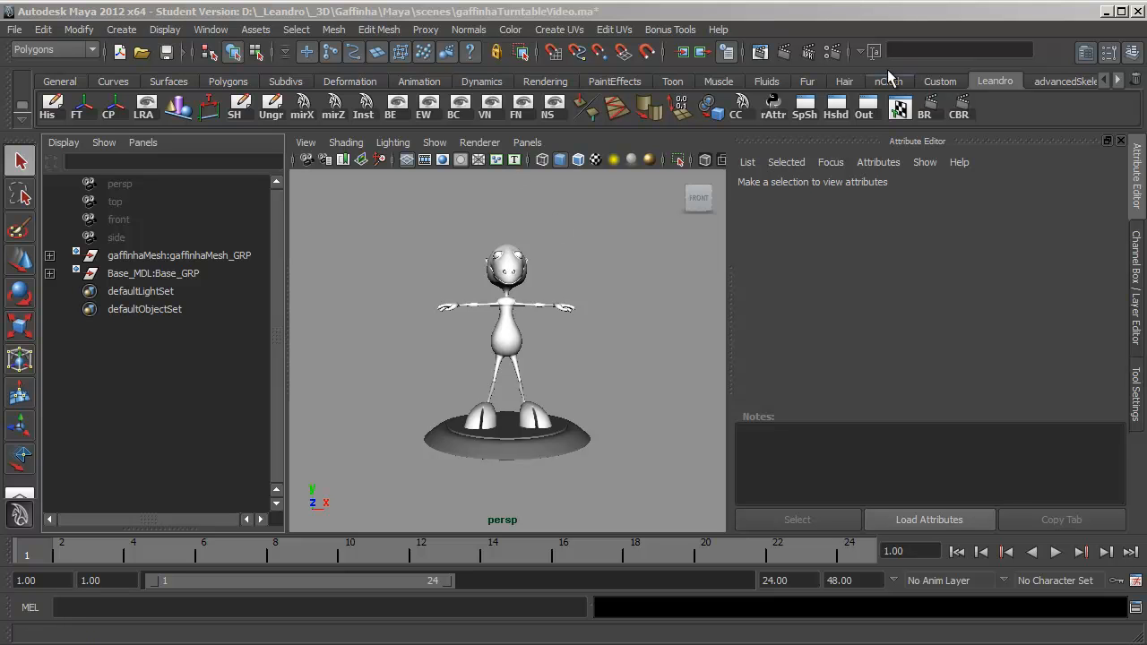
Set the render image size preset to HD 720 and show the resolution gate in the perspective view.
left_click(835, 52)
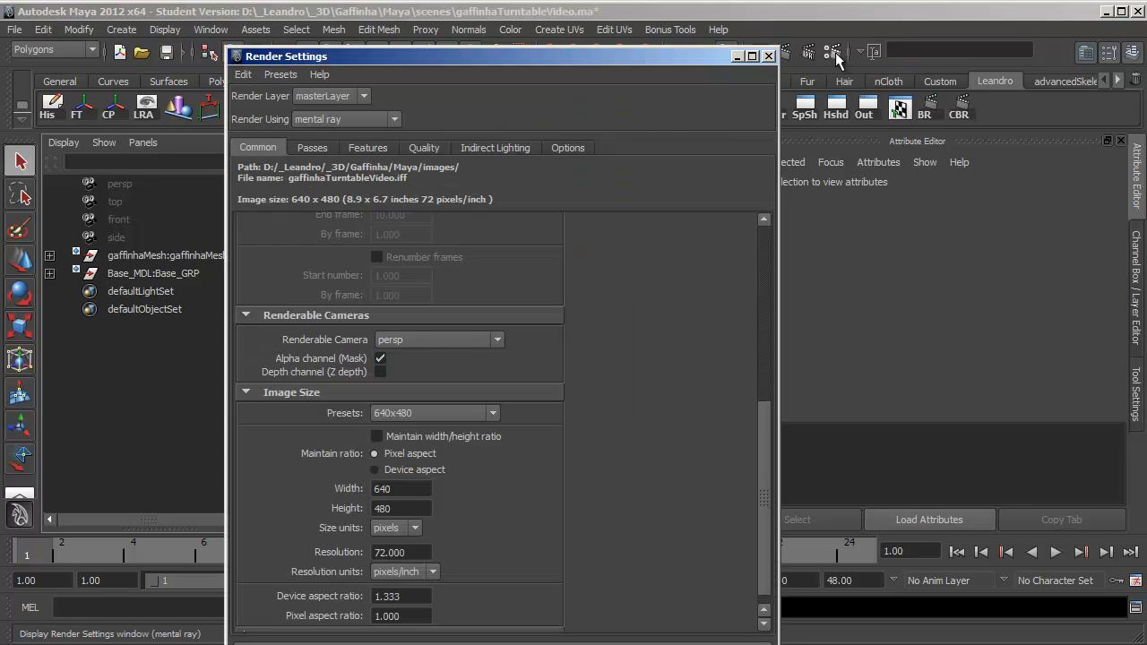
left_click_drag(664, 60, 662, 25)
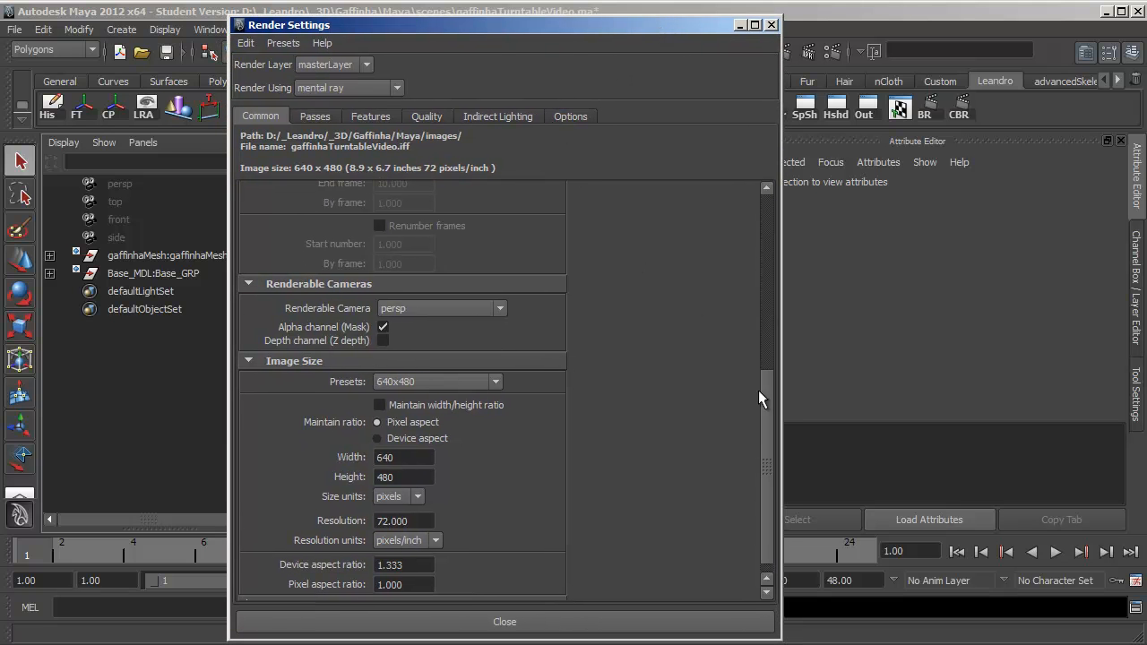
scroll(765, 394, "down", 1)
left_click(496, 369)
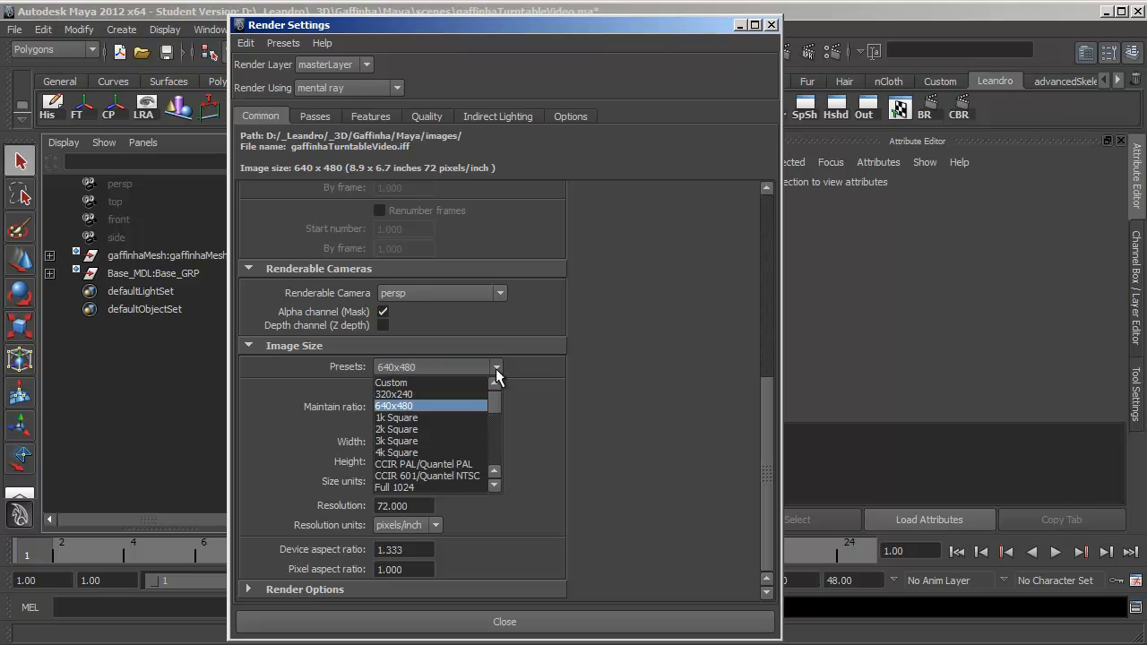
scroll(494, 409, "down", 3)
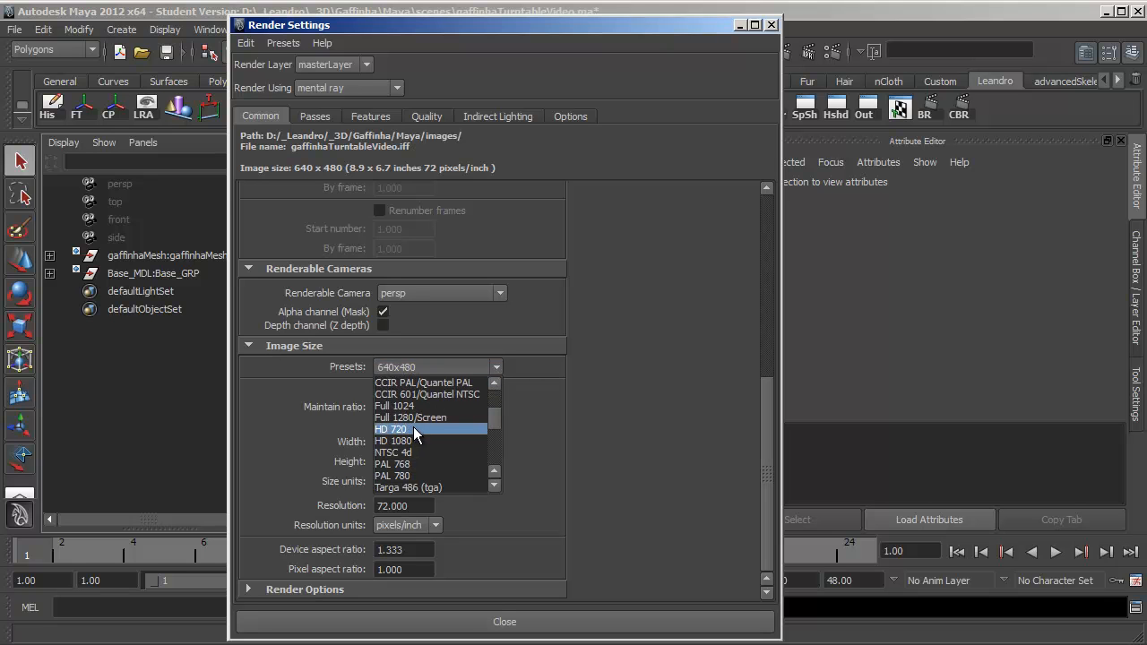
left_click(411, 429)
left_click(504, 622)
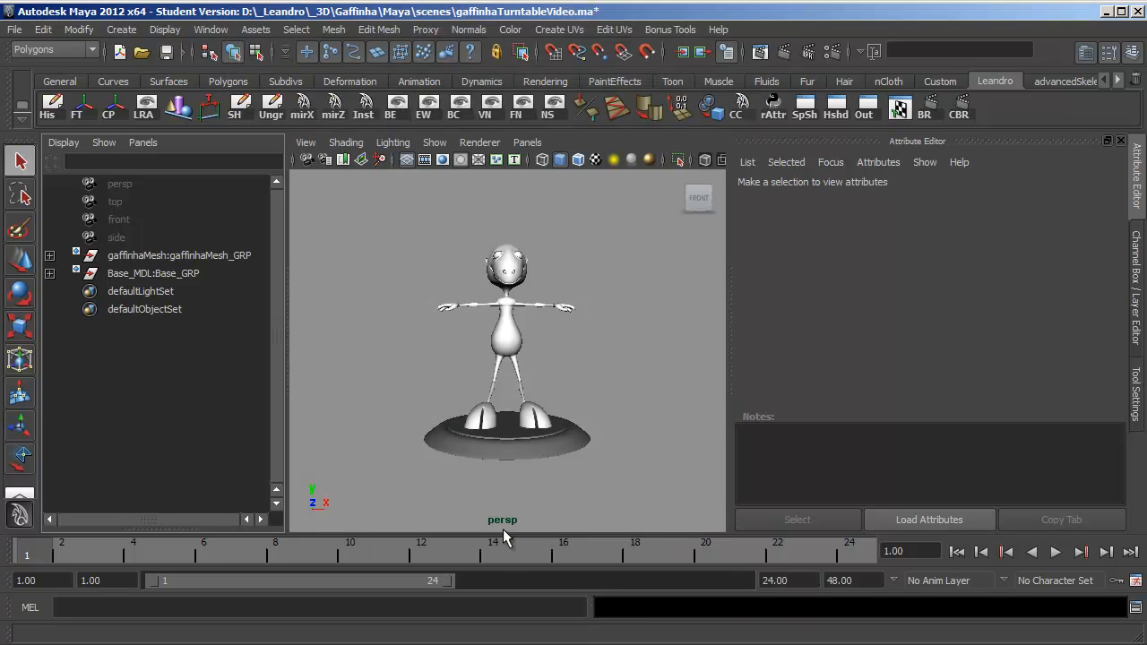
left_click(442, 160)
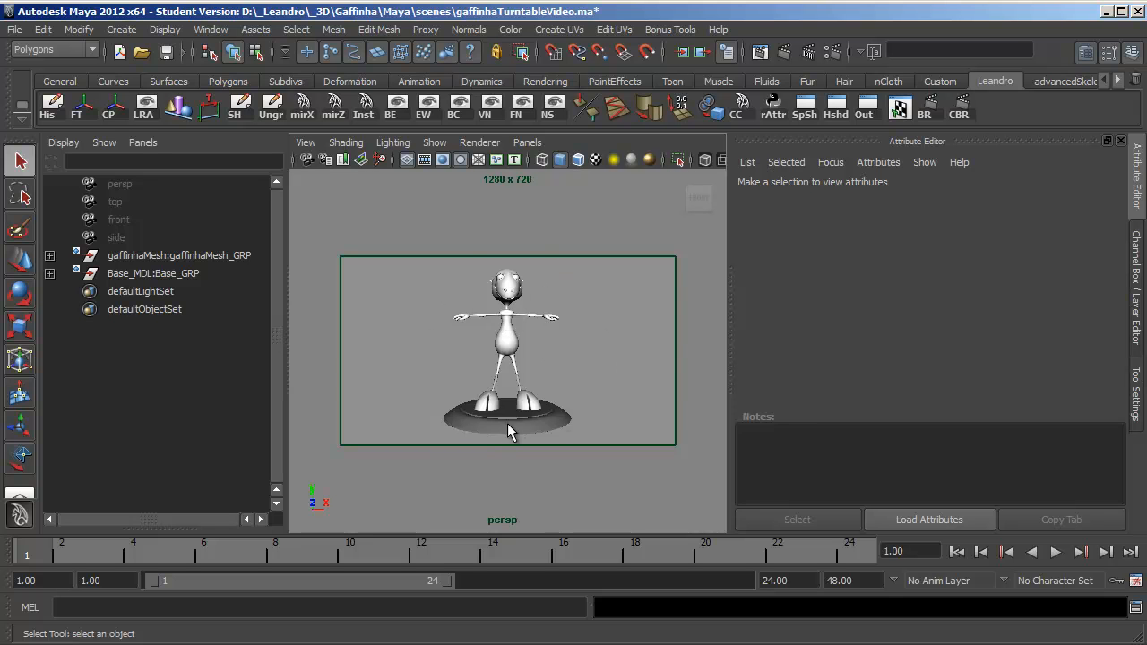
Create a clockwise turntable animation of 160 frames around the character's body mesh.
left_click(511, 347)
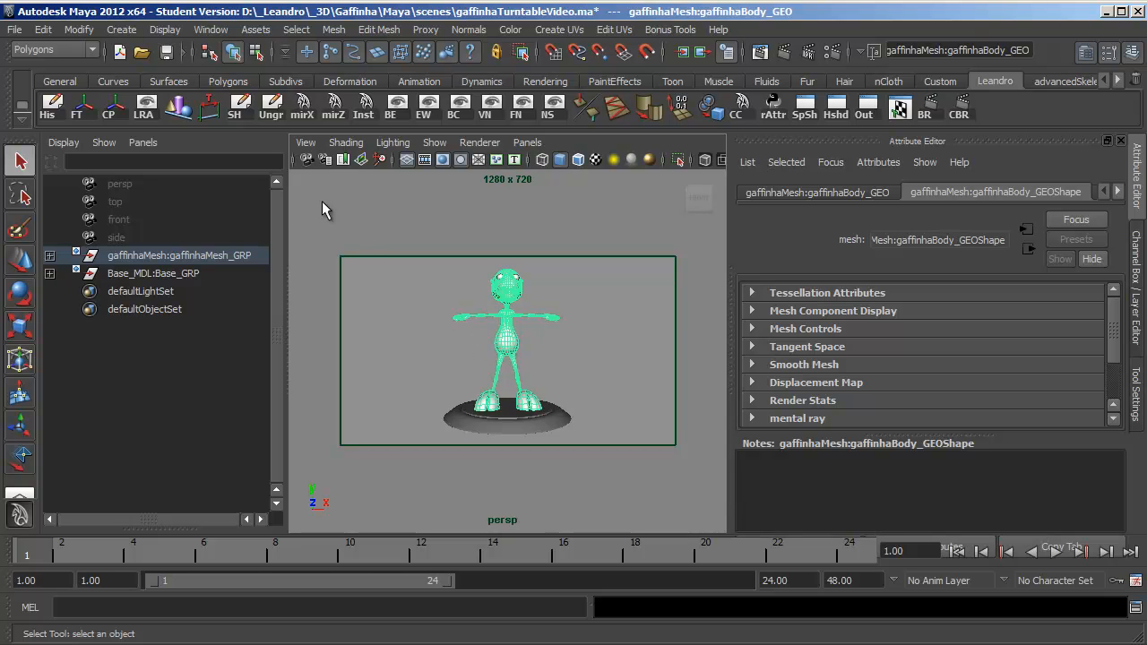
left_click(54, 50)
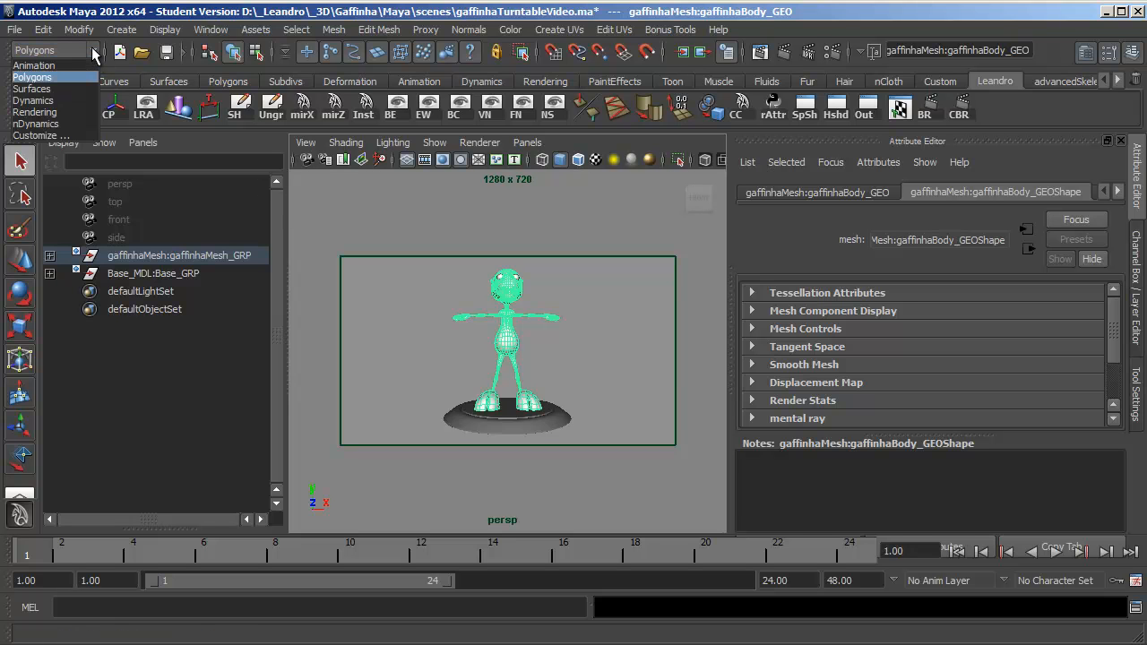
left_click(54, 66)
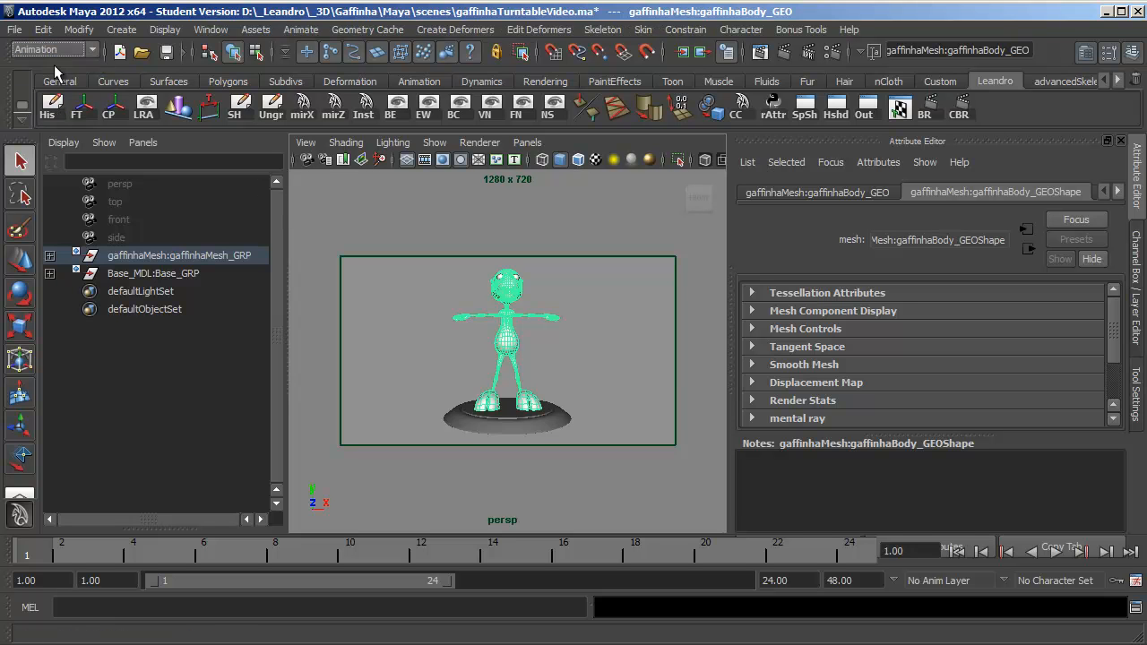
left_click(301, 31)
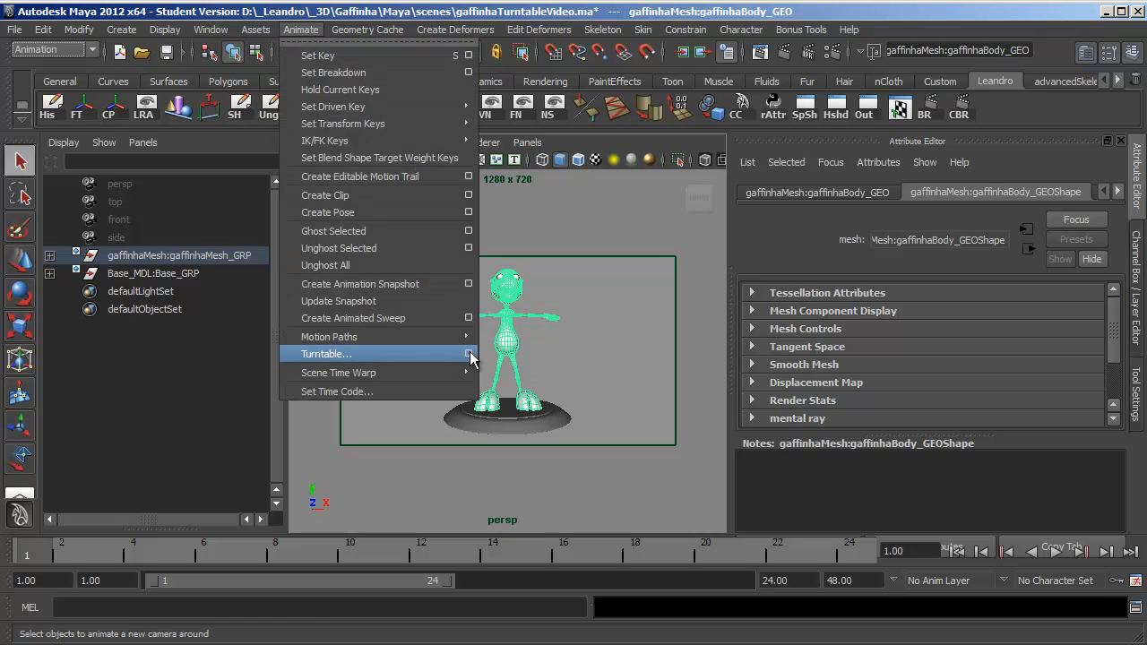
left_click(470, 358)
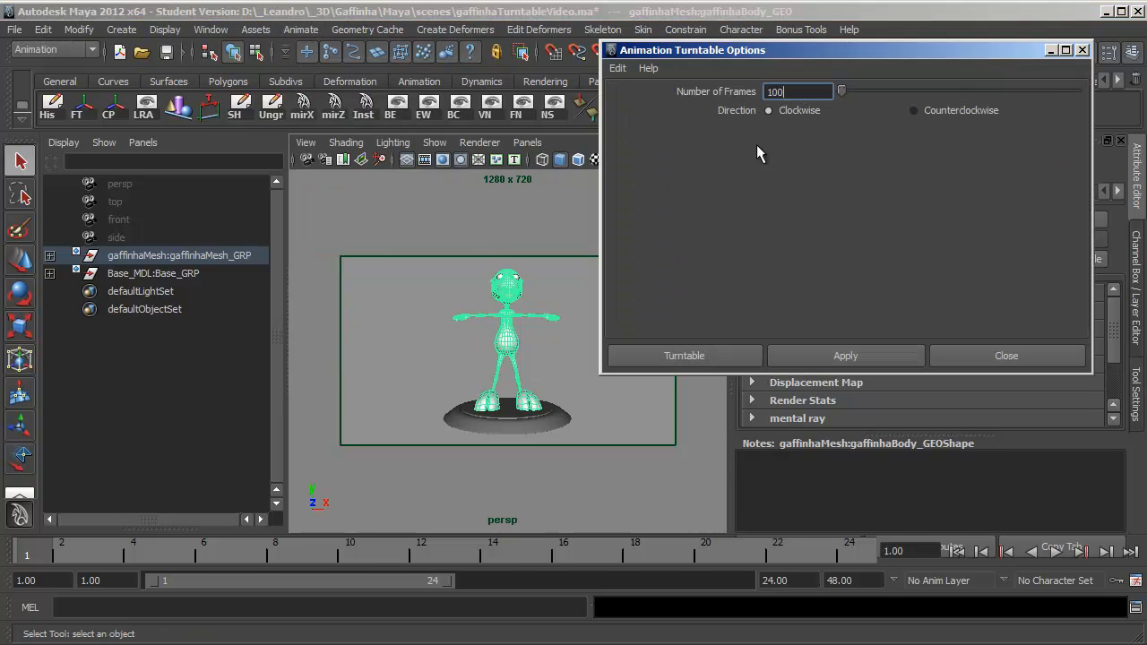
left_click_drag(843, 44, 479, 191)
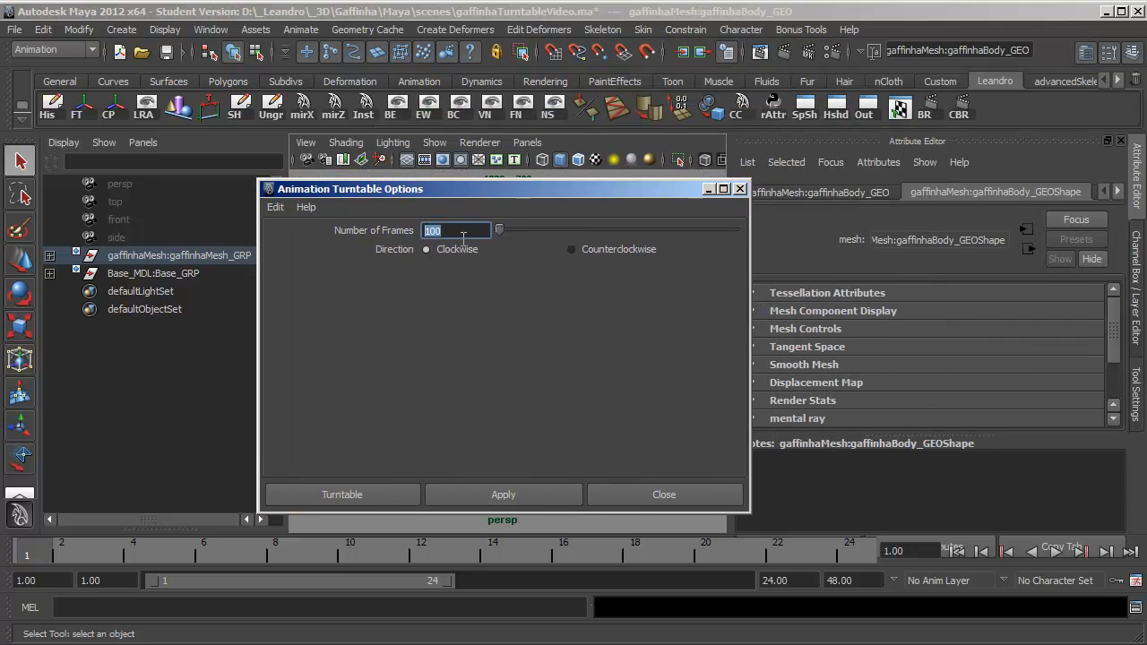
left_click_drag(465, 189, 494, 169)
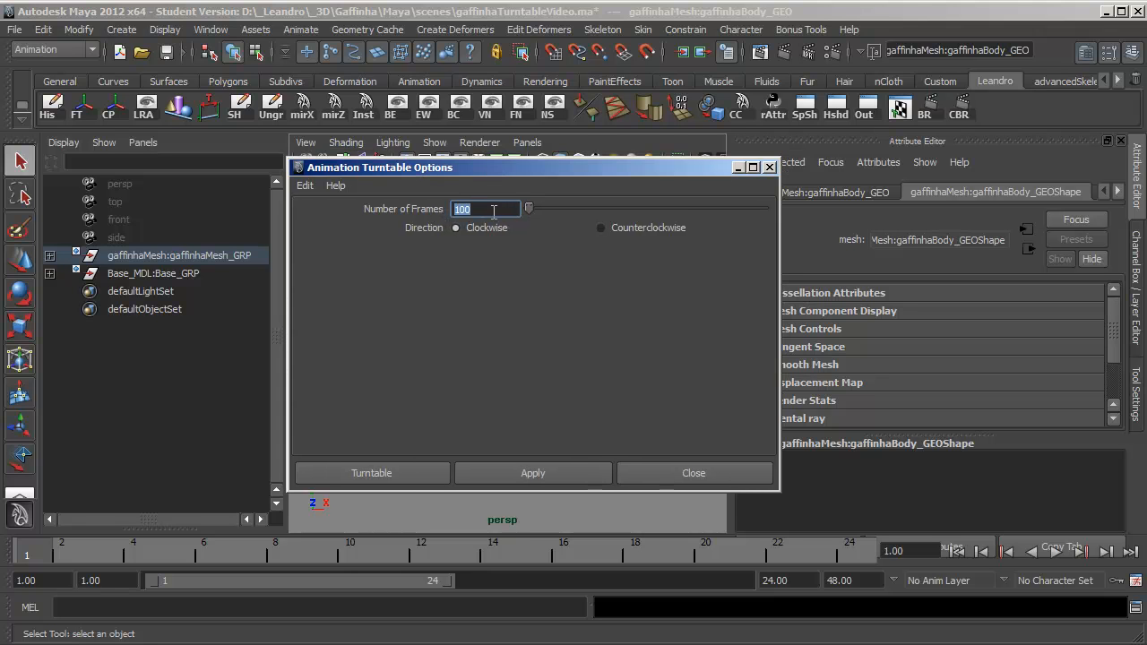
type("160")
mouse_move(487, 172)
left_mouse_down()
mouse_move(492, 138)
mouse_move(478, 151)
left_mouse_up()
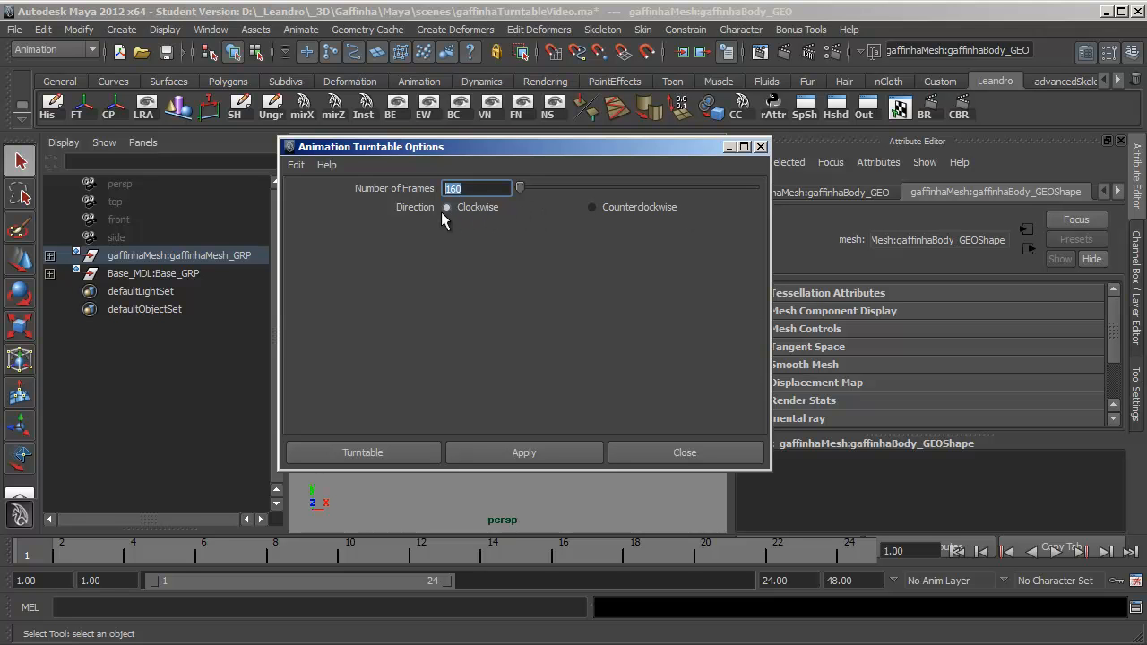
left_click(368, 452)
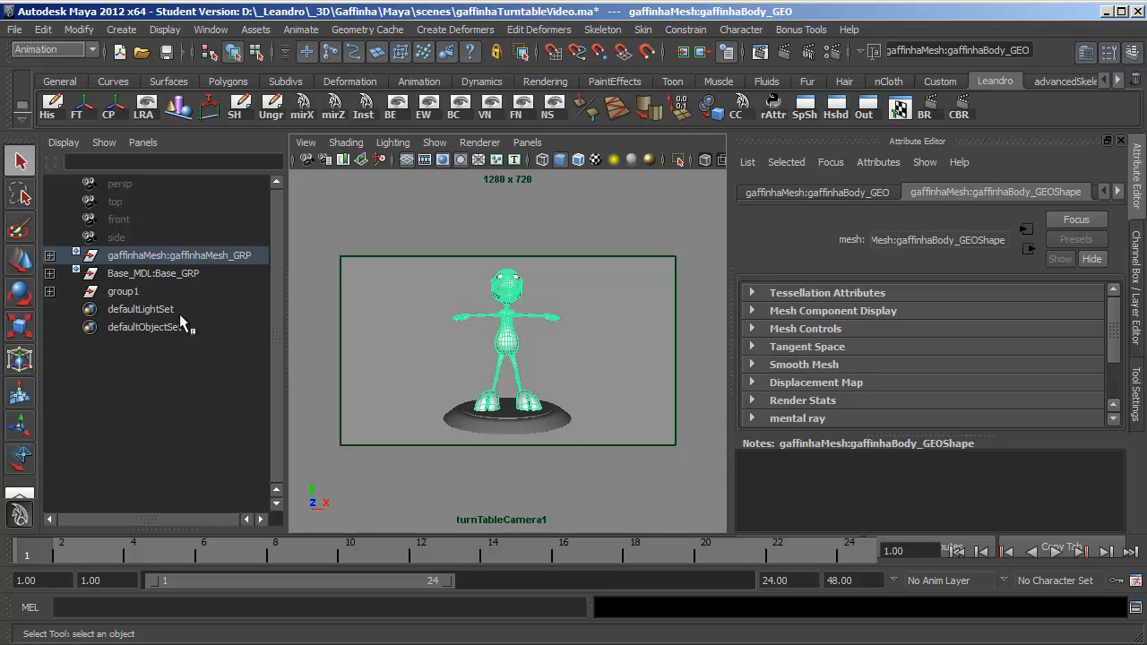
Examine the turntable group's hierarchy, its camera and the group's keyed Y rotation.
left_click(124, 292)
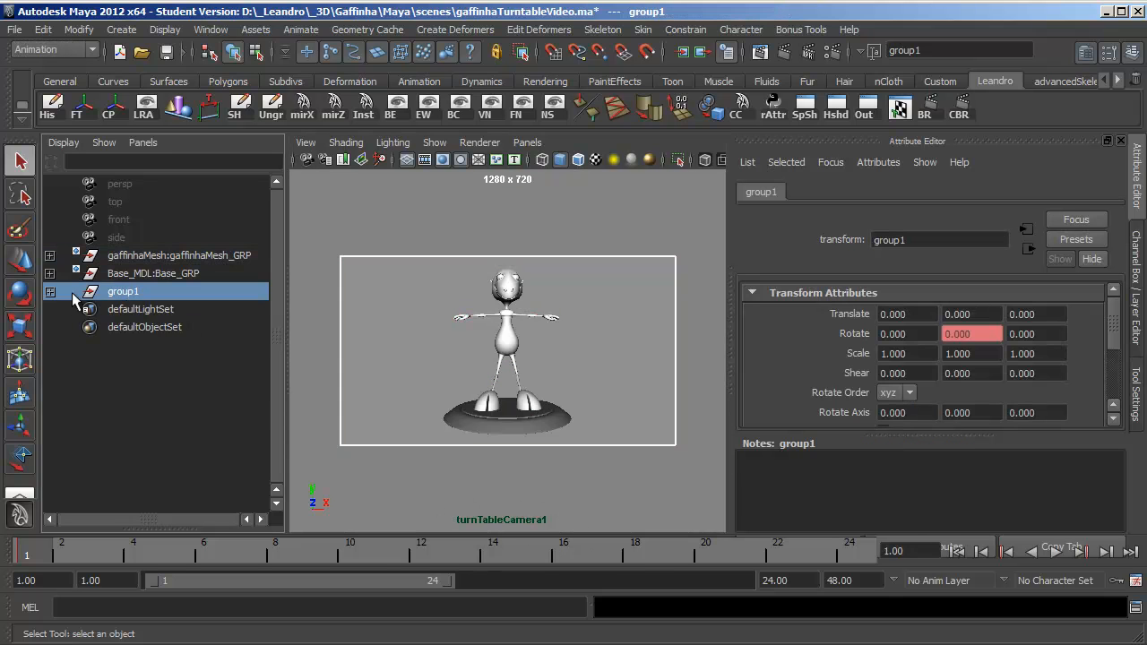
left_click(50, 292)
left_click(138, 310)
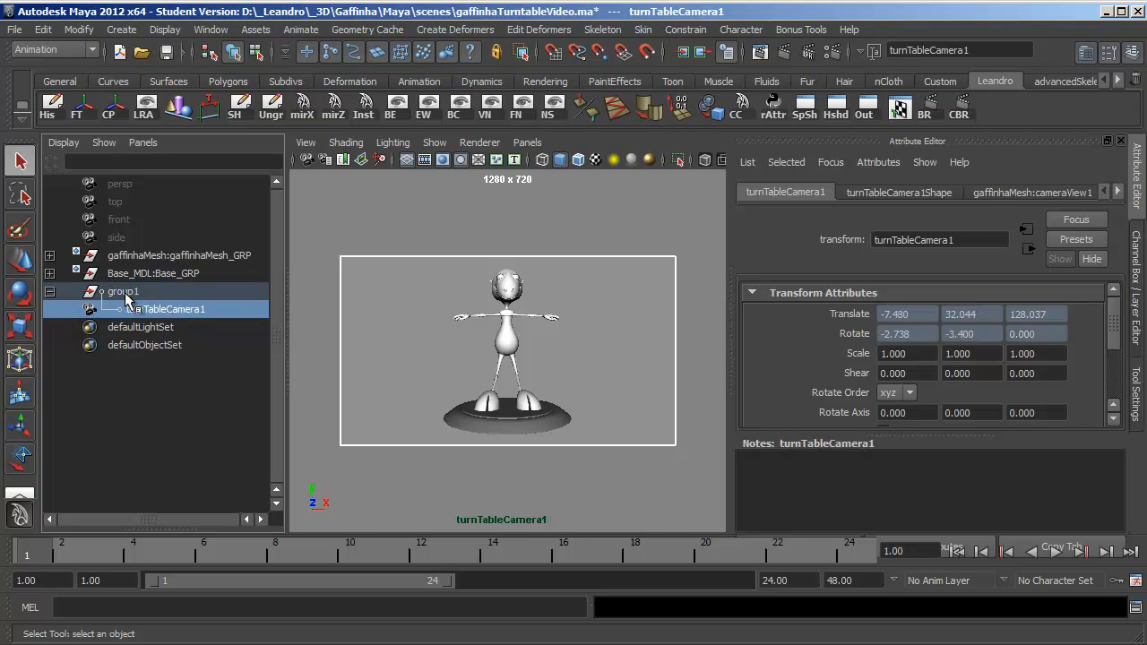
left_click(130, 293)
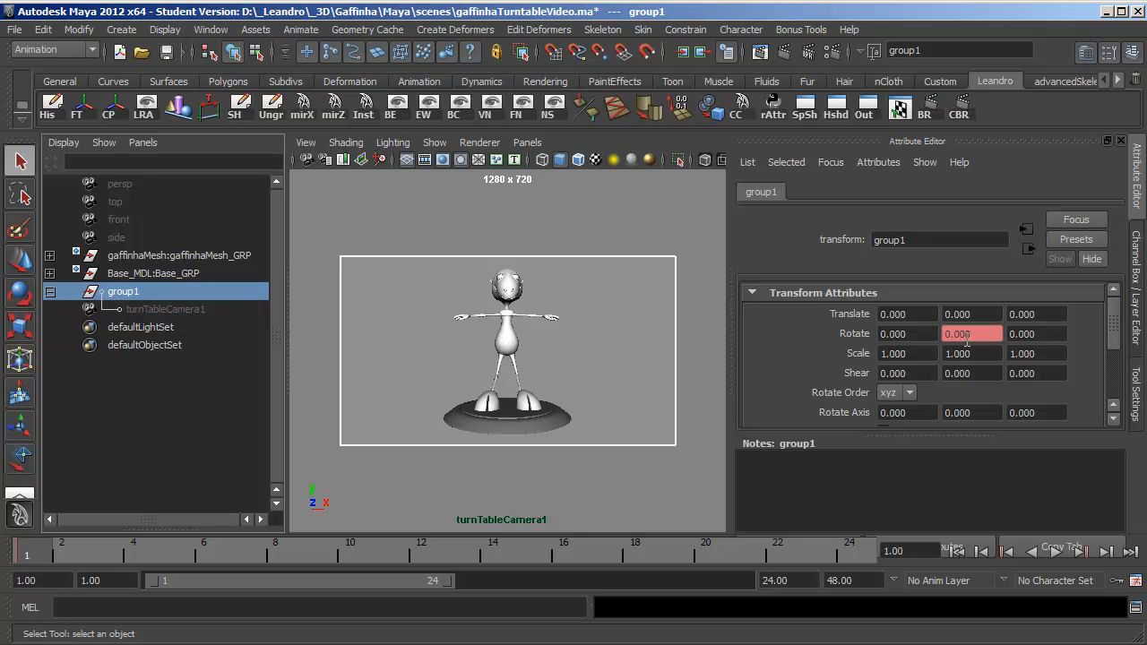
left_click(974, 333)
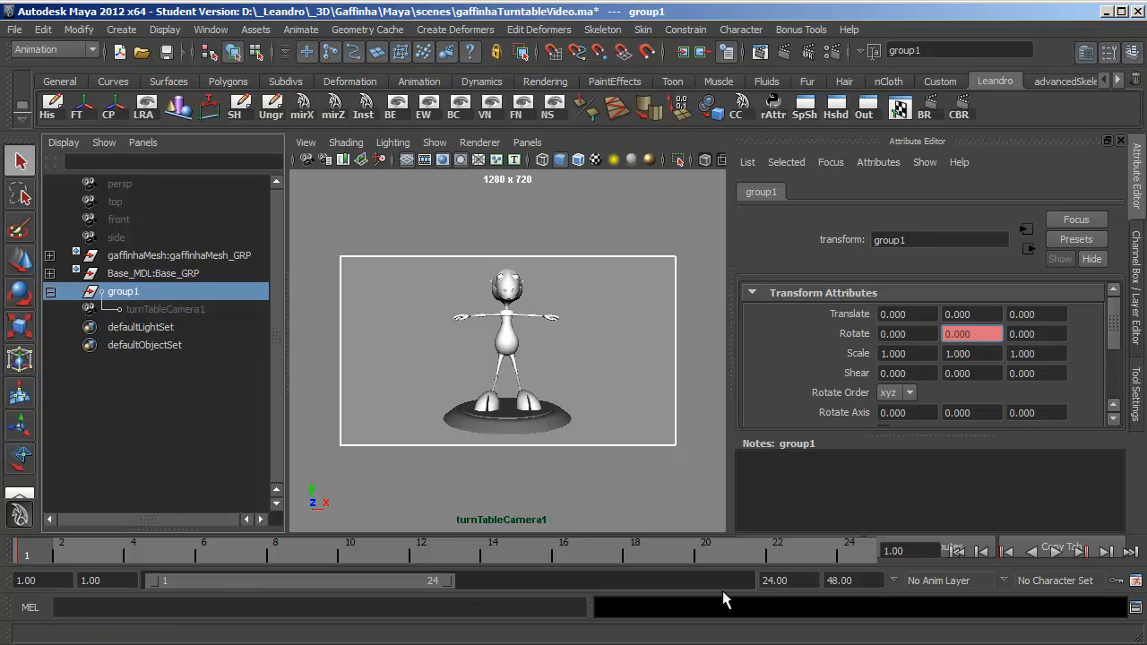
Set the playback range to end at frame 160 and preview the turntable rotation.
left_click(797, 580)
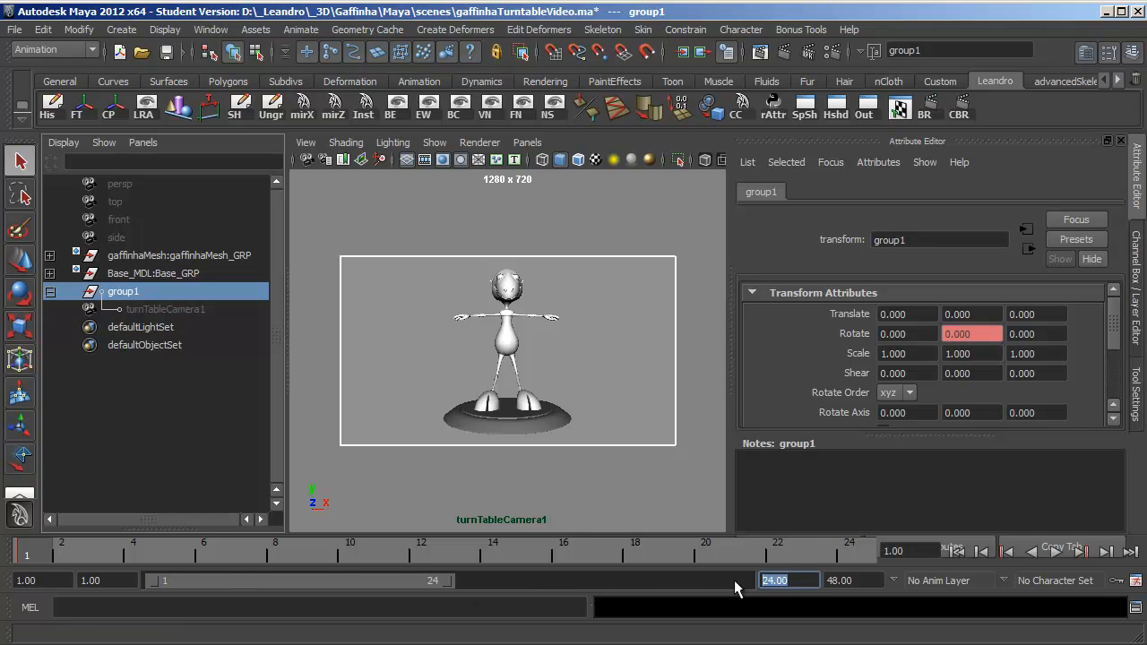
type("160")
key("Return")
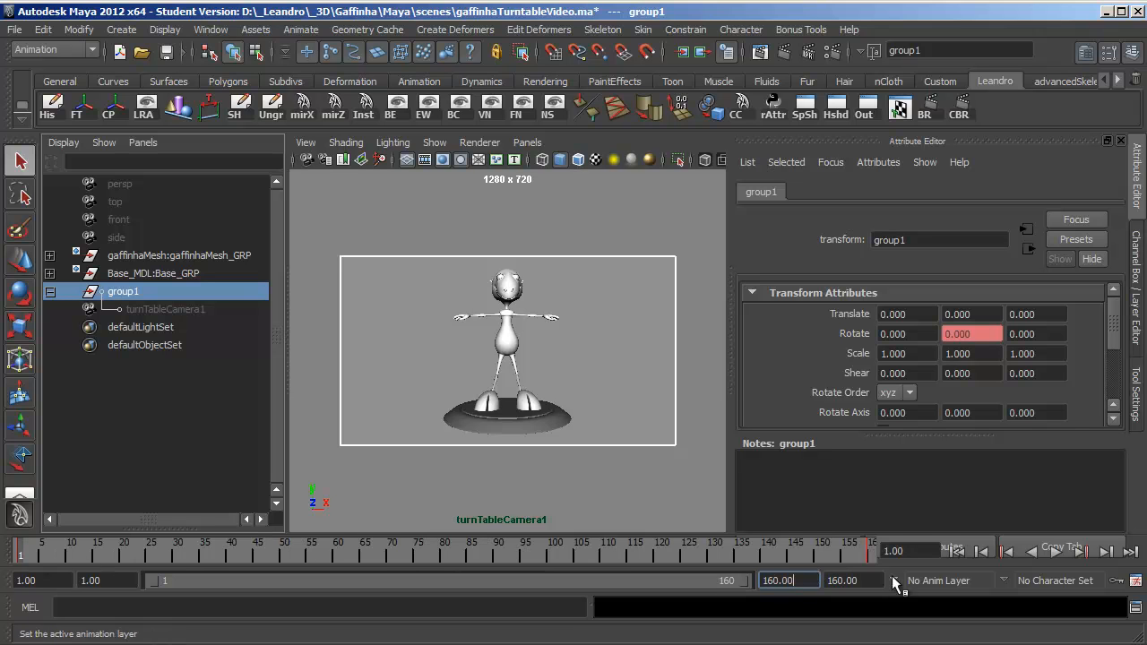
key("alt+v")
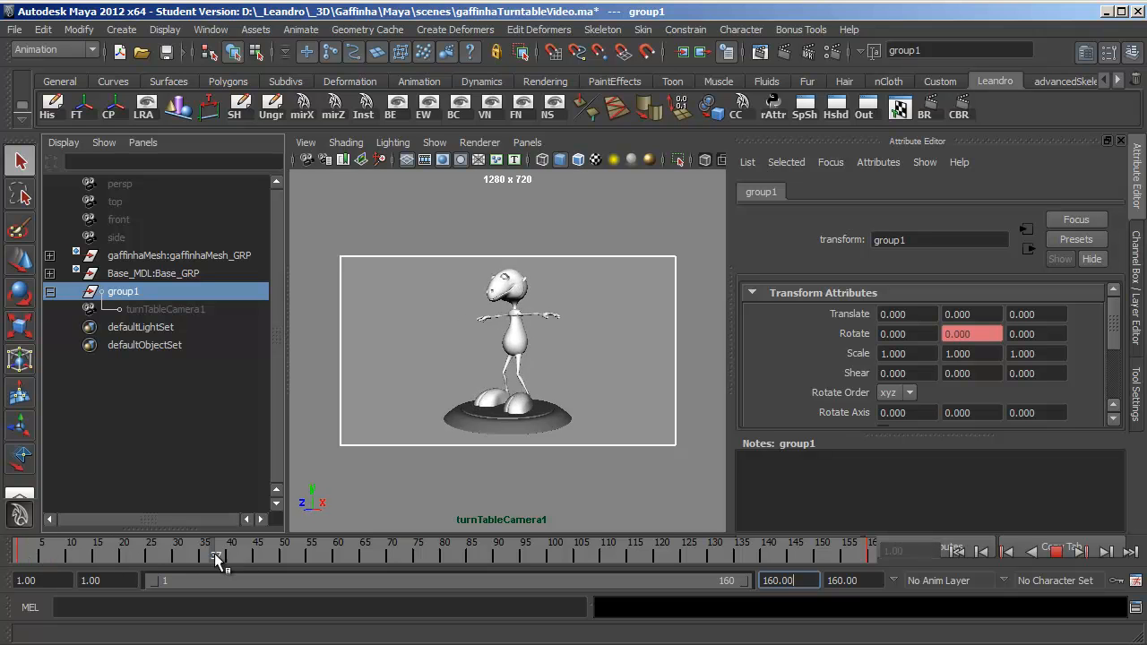
mouse_move(590, 550)
left_mouse_down()
mouse_move(857, 558)
mouse_move(19, 565)
left_mouse_up()
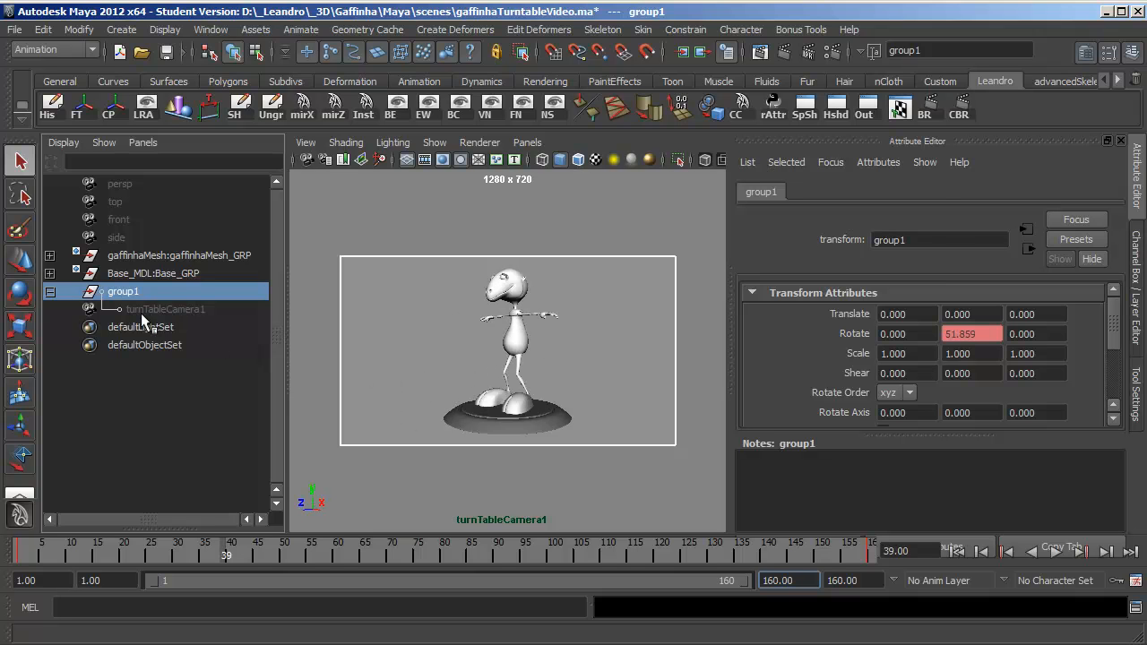
Give both keys of group1's Rotate Y curve linear tangents in the Graph Editor, and scrub the timeline back to frame 1.
left_click(140, 310)
left_click(133, 292)
left_click(203, 30)
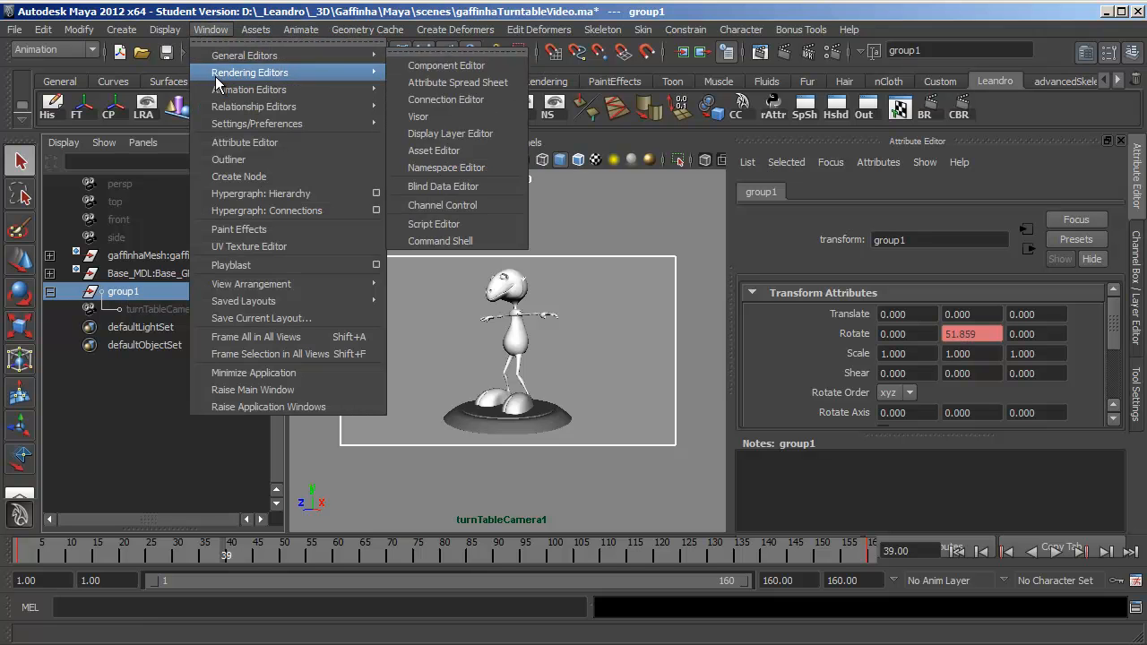
mouse_move(242, 90)
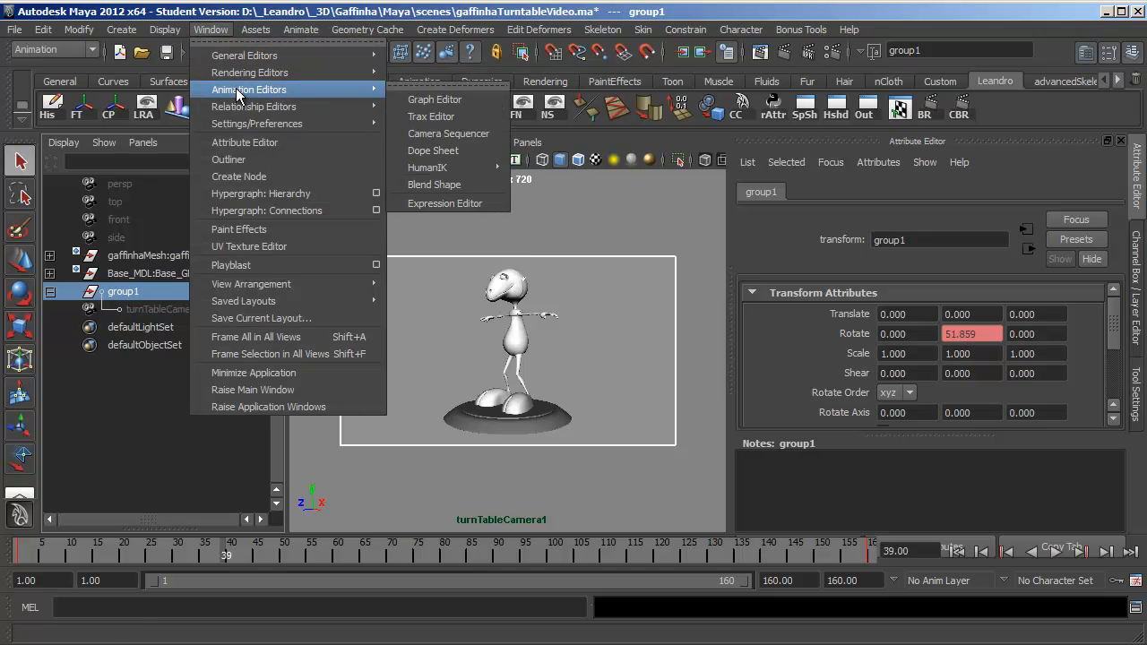
left_click(449, 99)
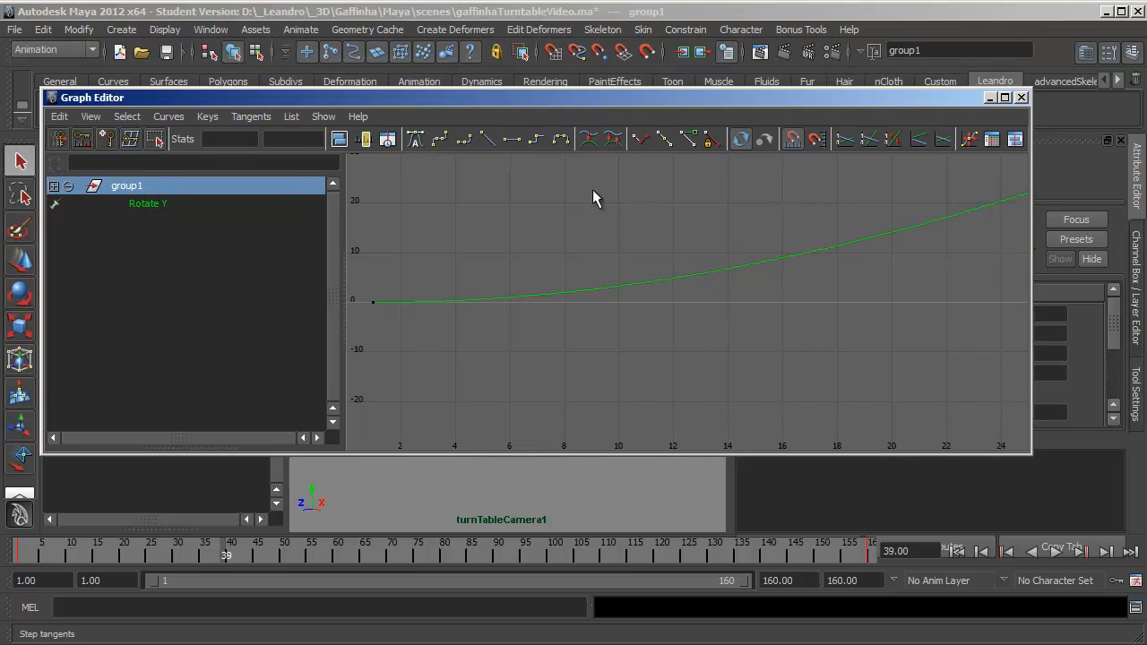
key("a")
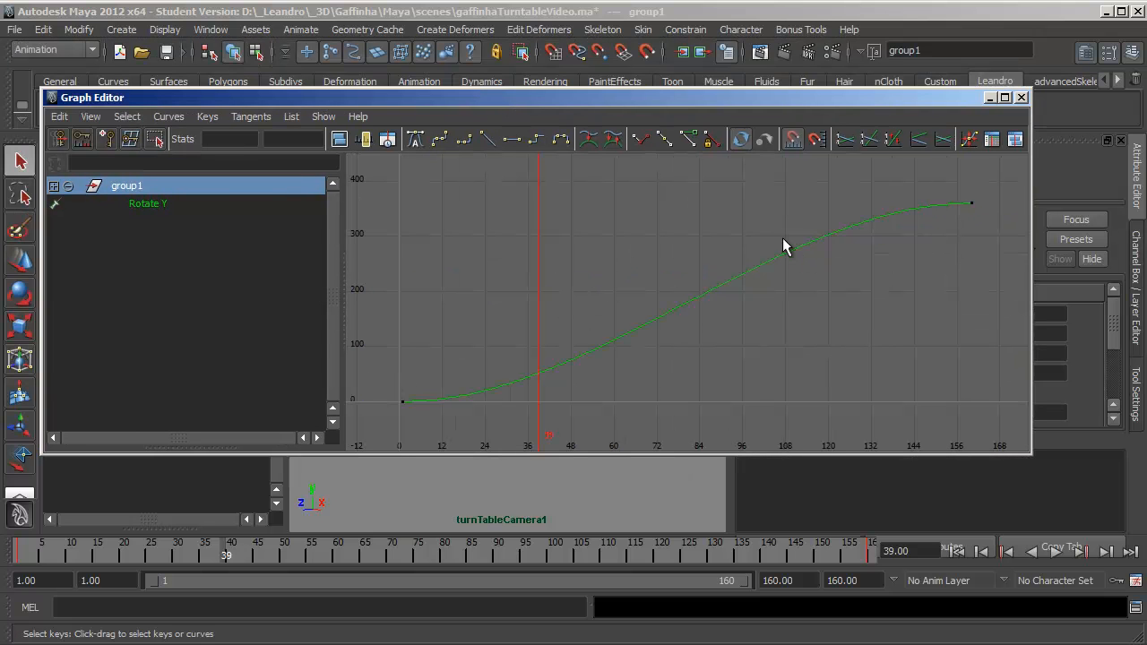
left_click_drag(666, 255, 740, 358)
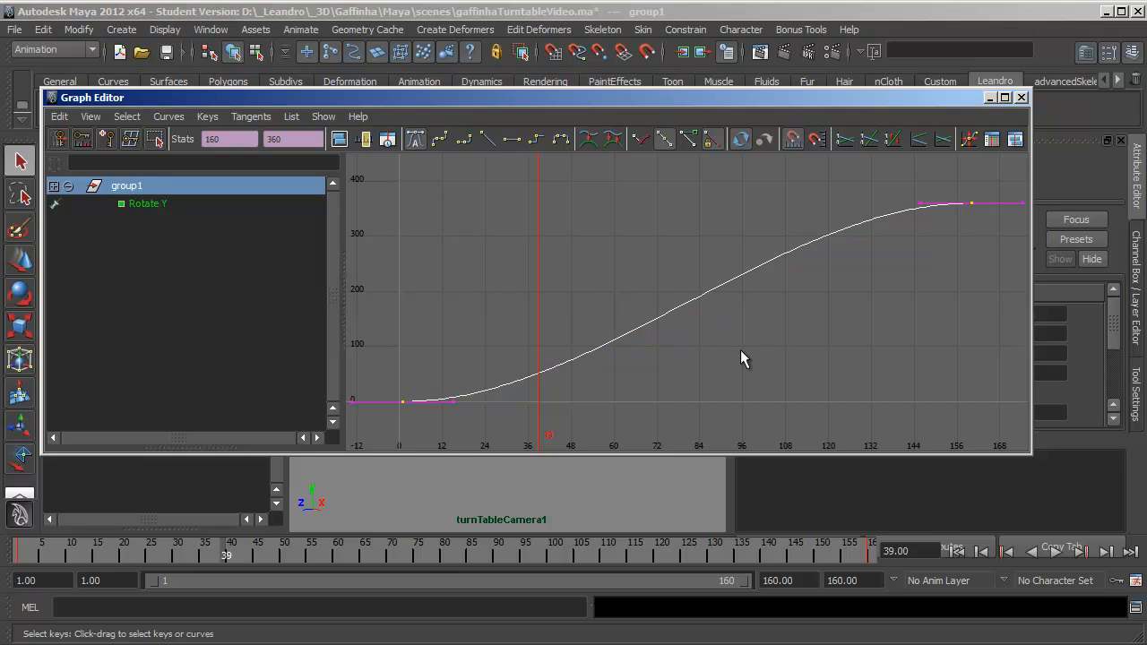
left_click(489, 139)
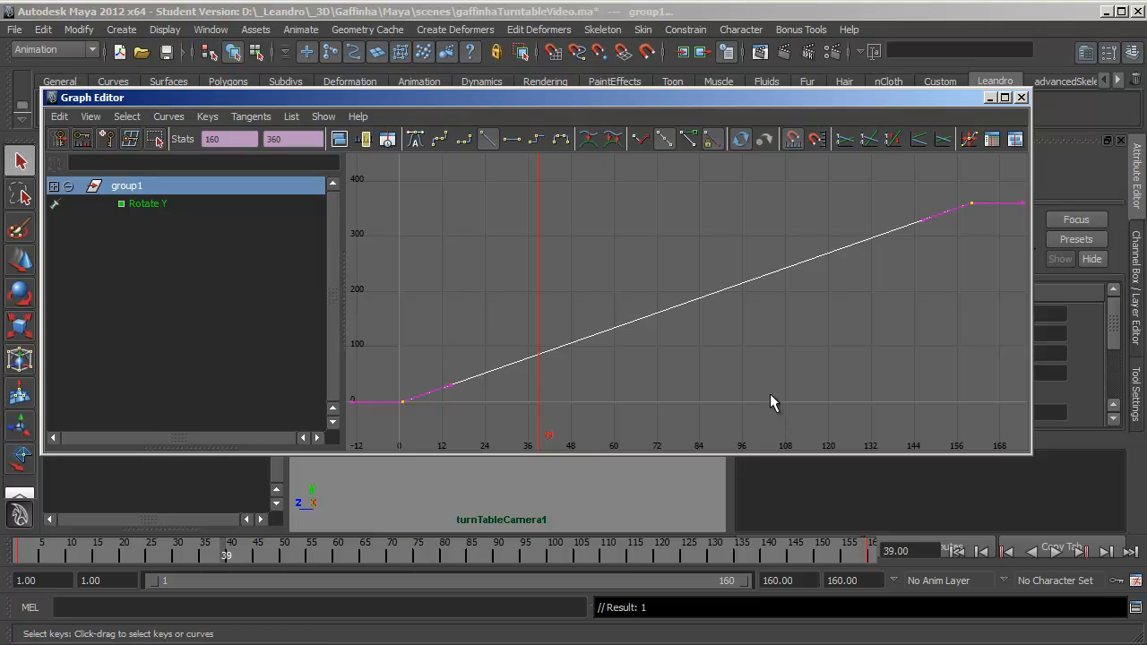
left_click(1021, 96)
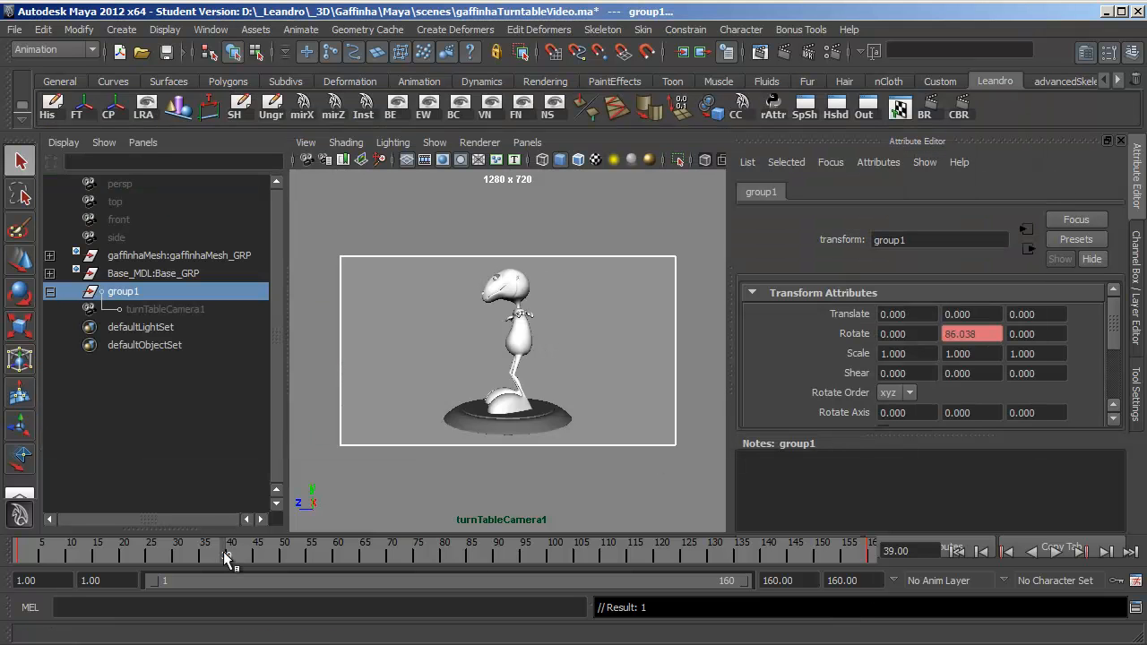
left_click_drag(227, 560, 22, 557)
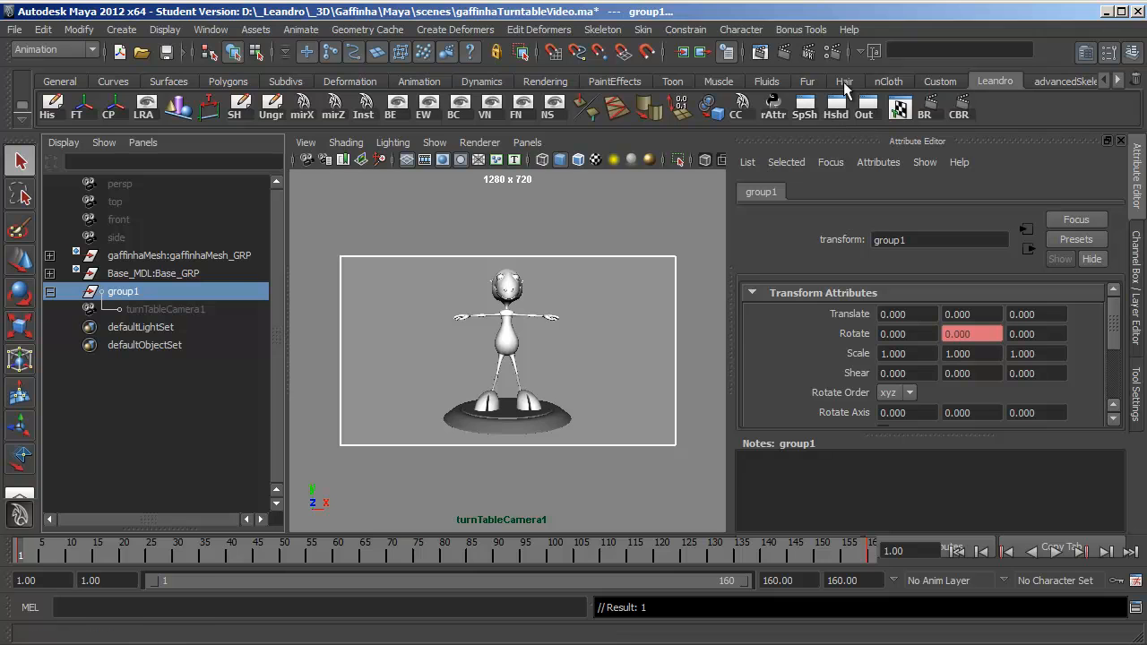
Create a Physical Sun and Sky environment in the mental ray indirect lighting render settings.
left_click(830, 51)
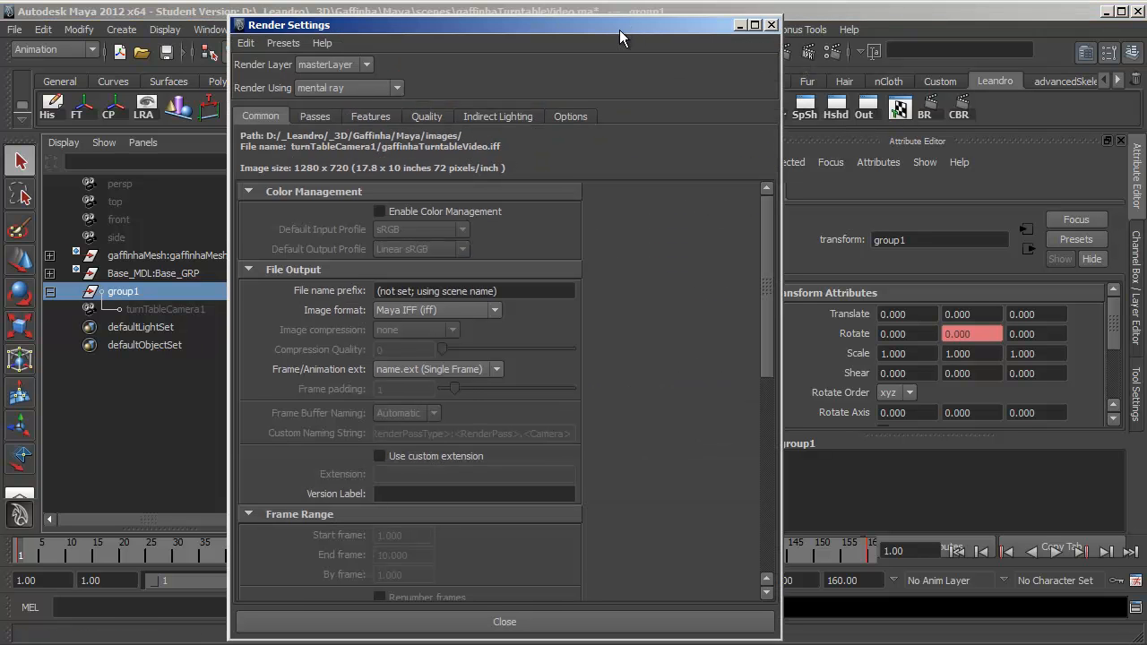
left_click_drag(619, 30, 596, 35)
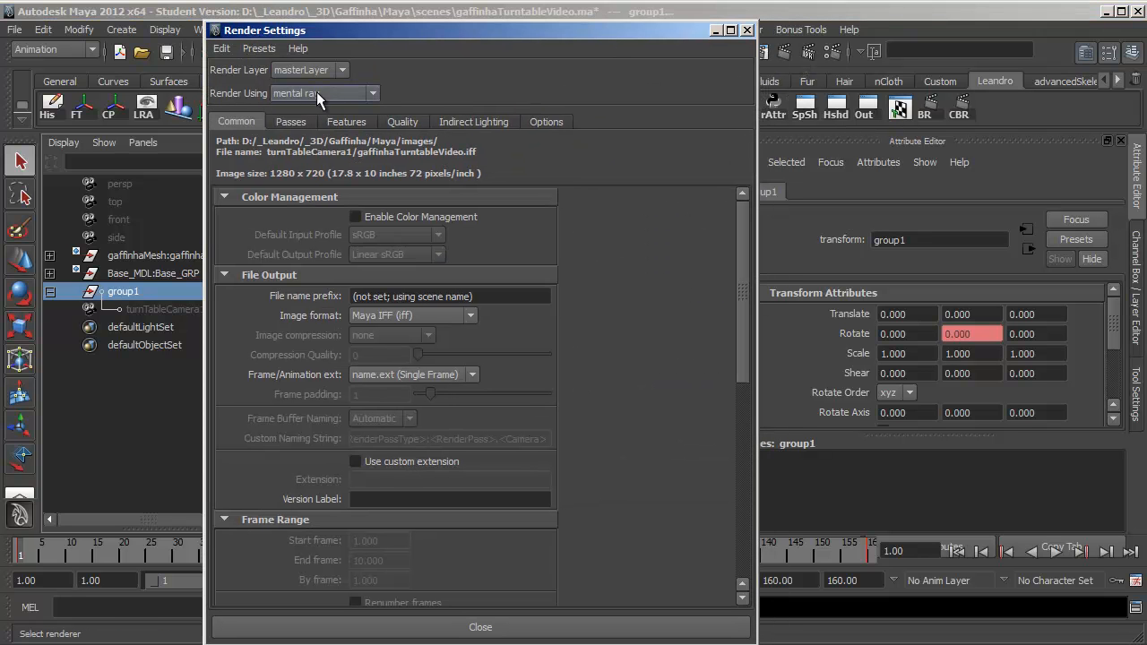
left_click(470, 119)
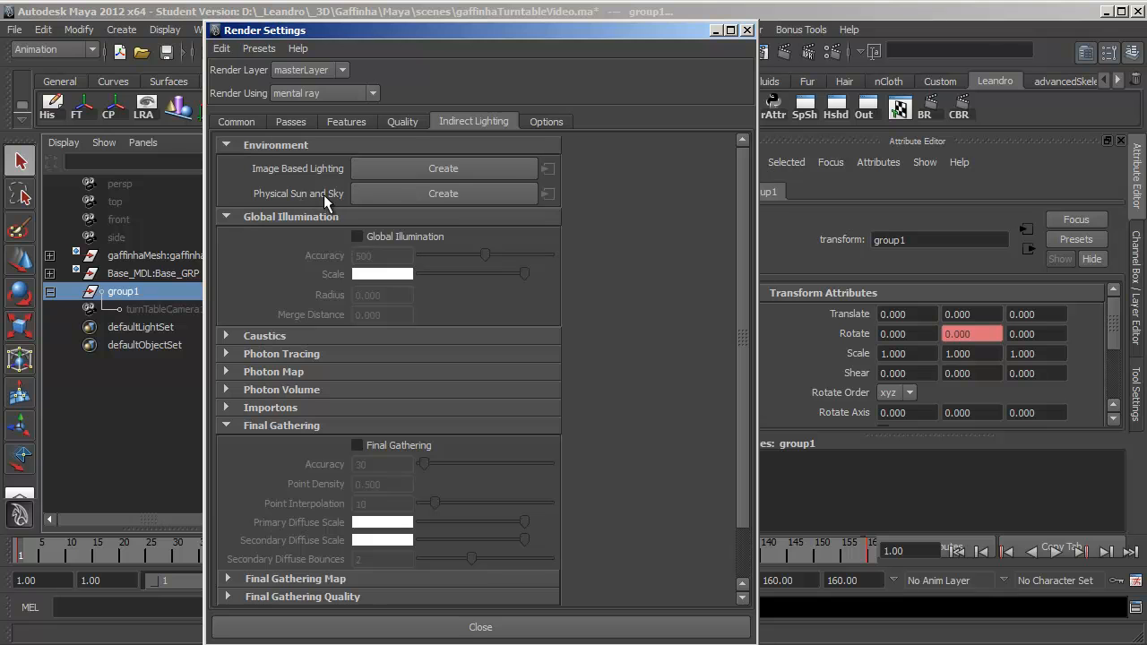
left_click(456, 194)
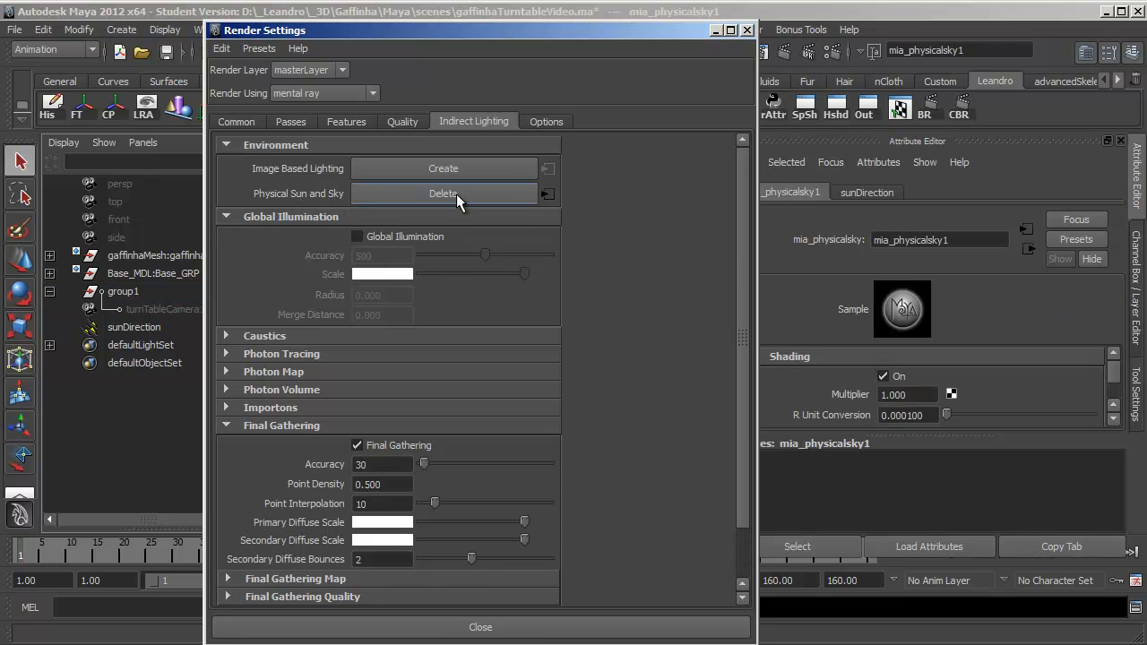
Set the Final Gathering accuracy to 100 and the point density to 1.
left_click_drag(441, 32, 483, 22)
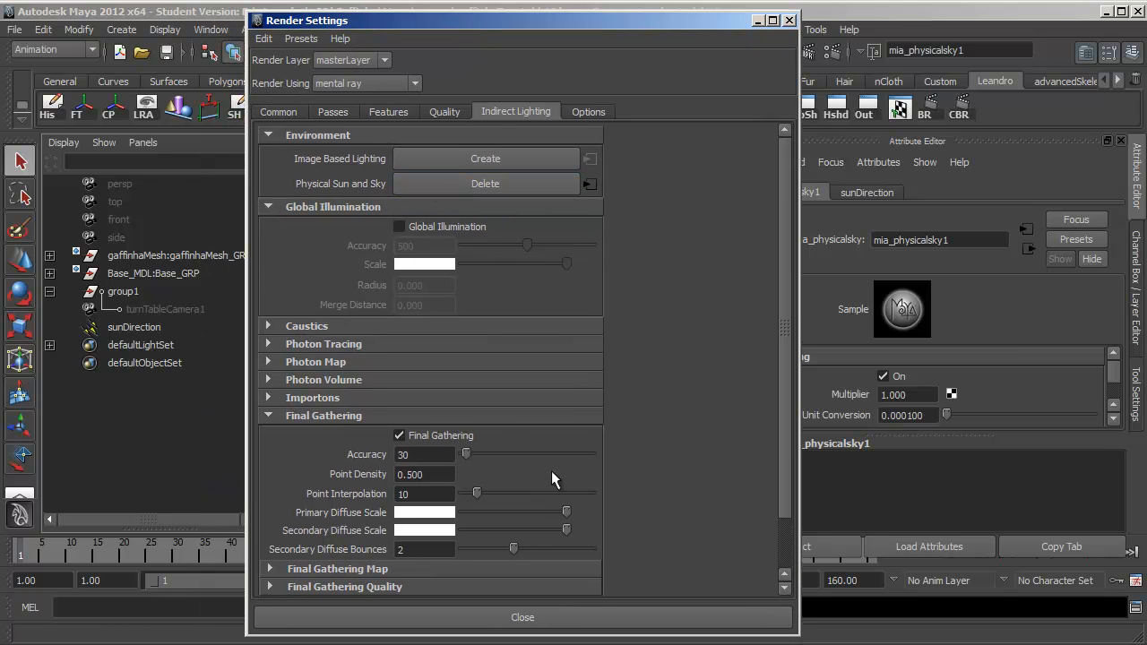
double_click(424, 454)
type("100")
key("Return")
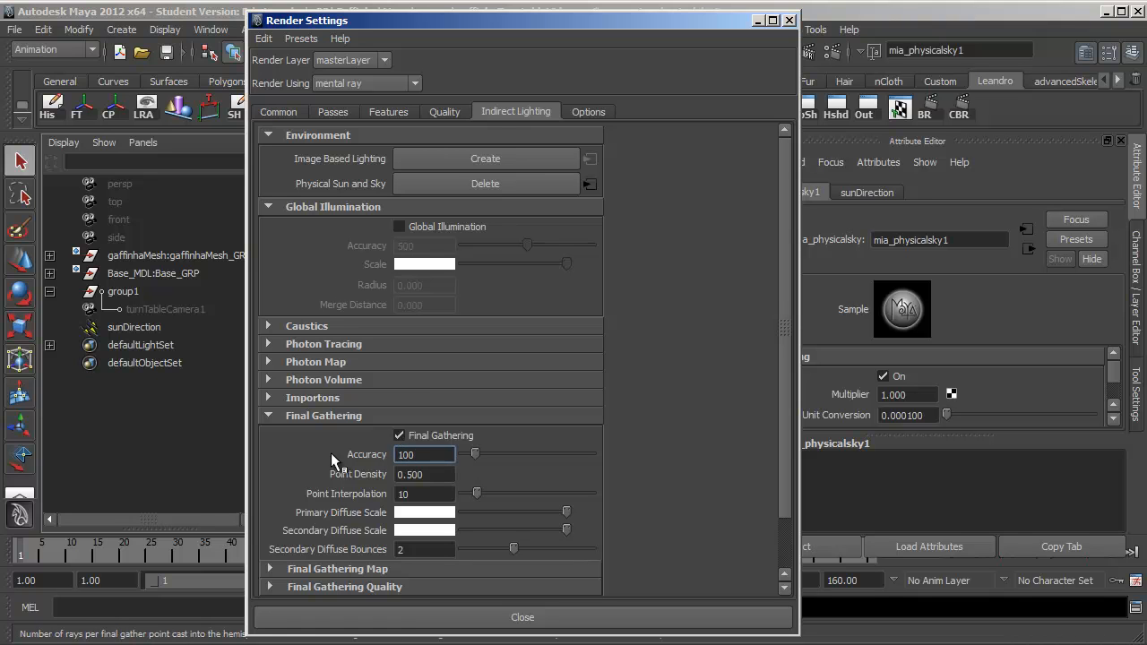
double_click(443, 477)
type("1")
key("Return")
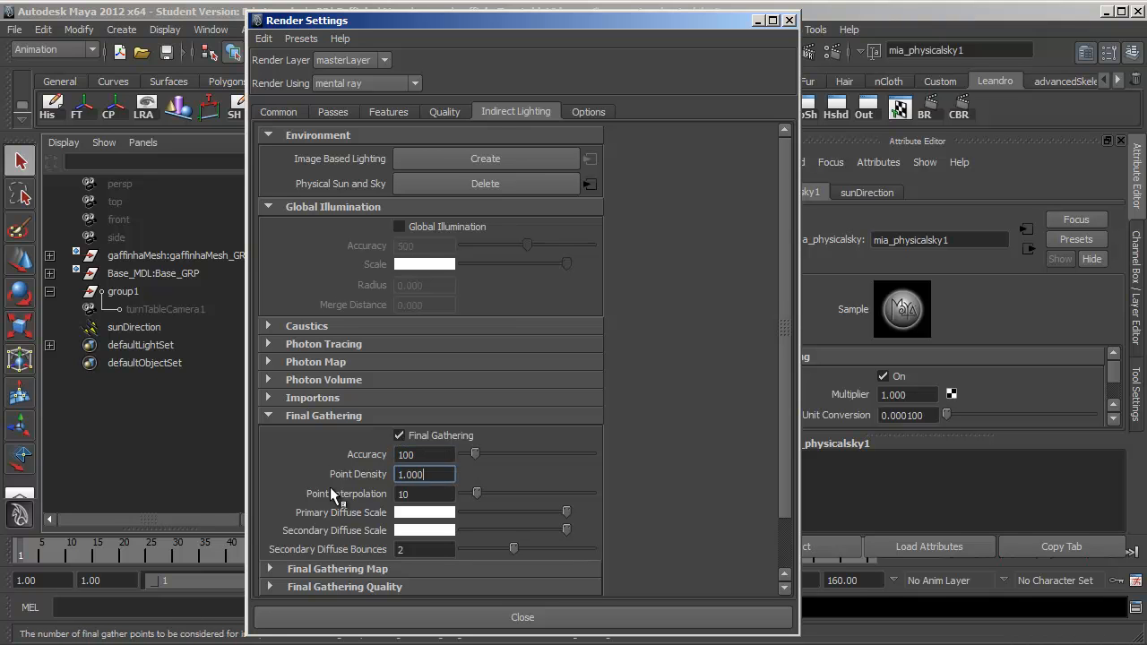
double_click(414, 454)
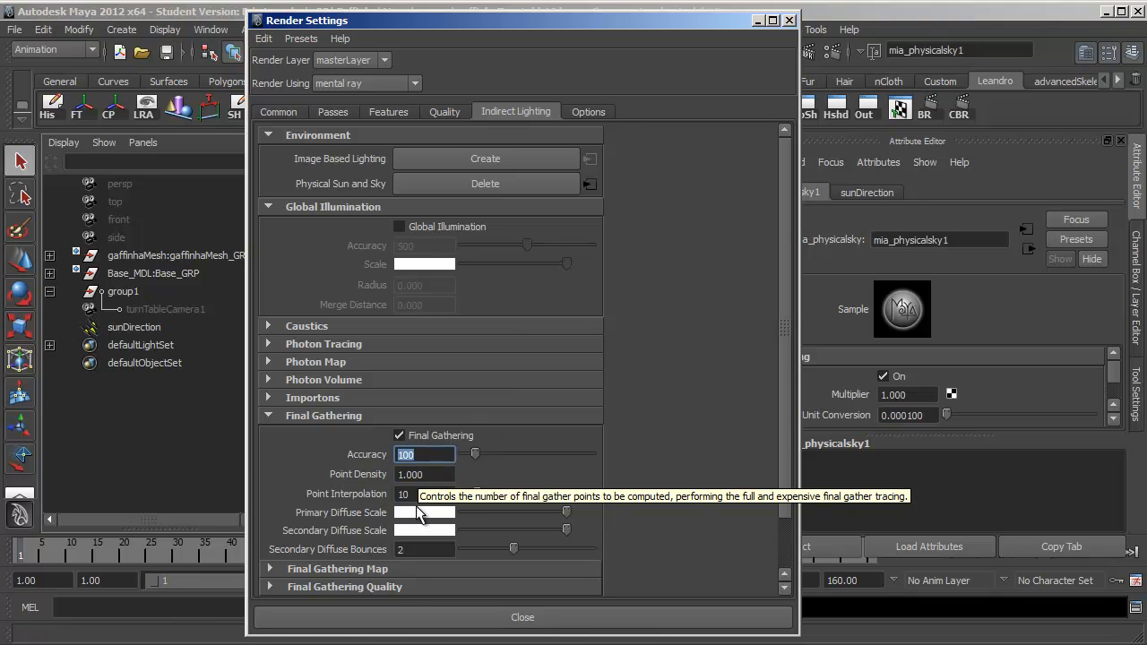
Set the Final Gathering secondary diffuse bounces to 1 and close the render settings.
double_click(420, 550)
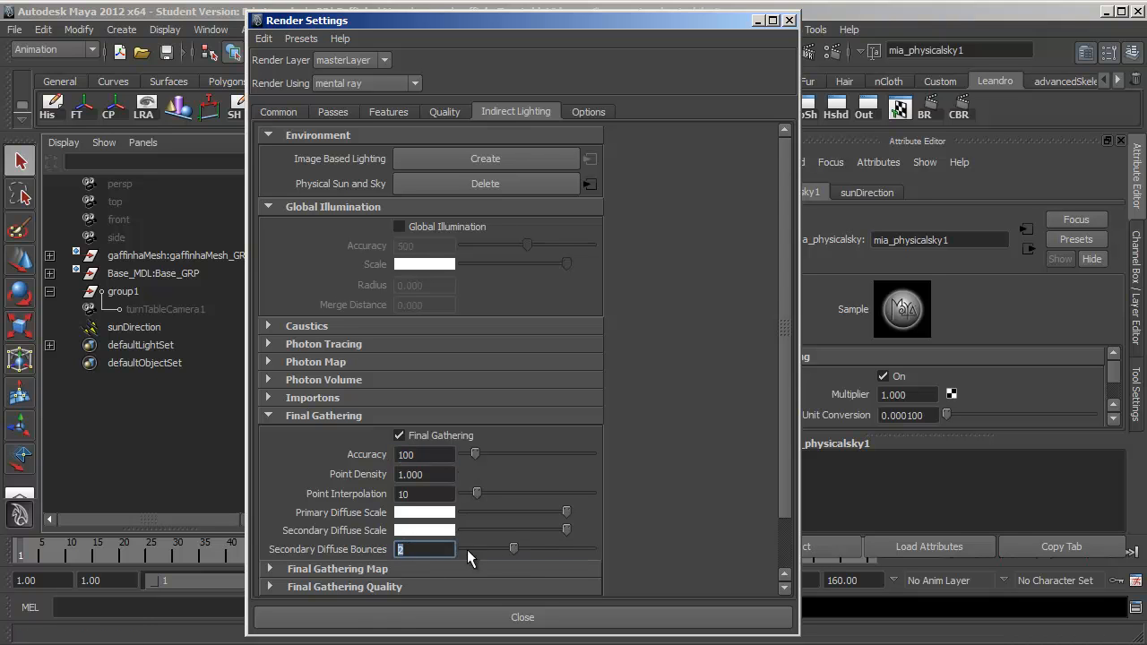
type("1")
left_click_drag(496, 22, 492, 21)
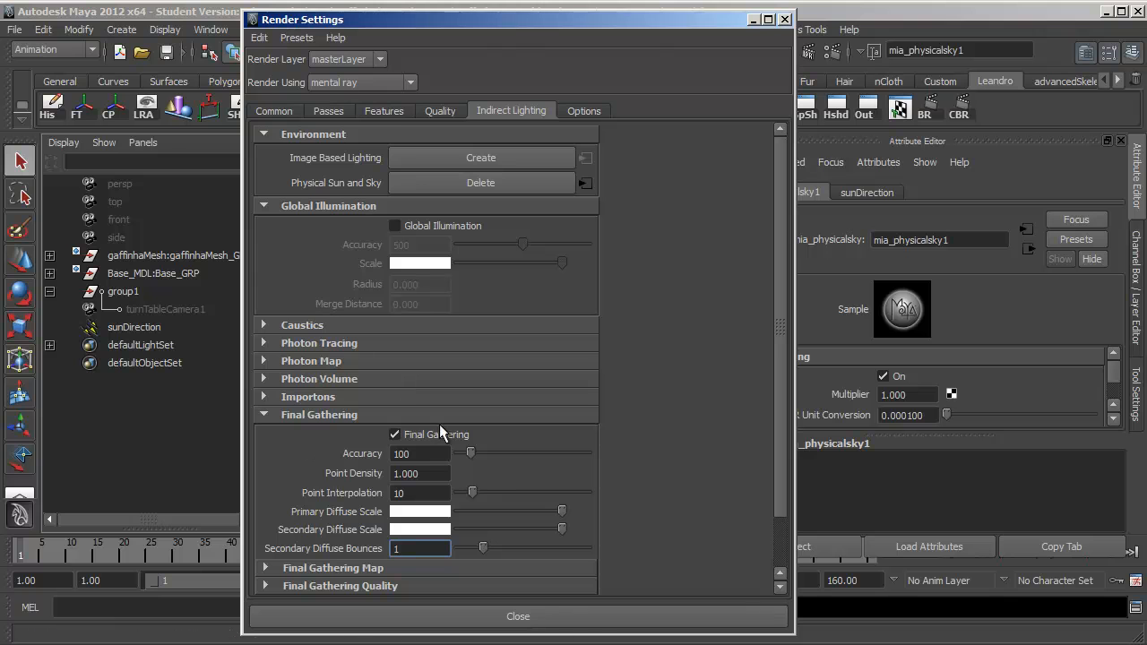
left_click(785, 18)
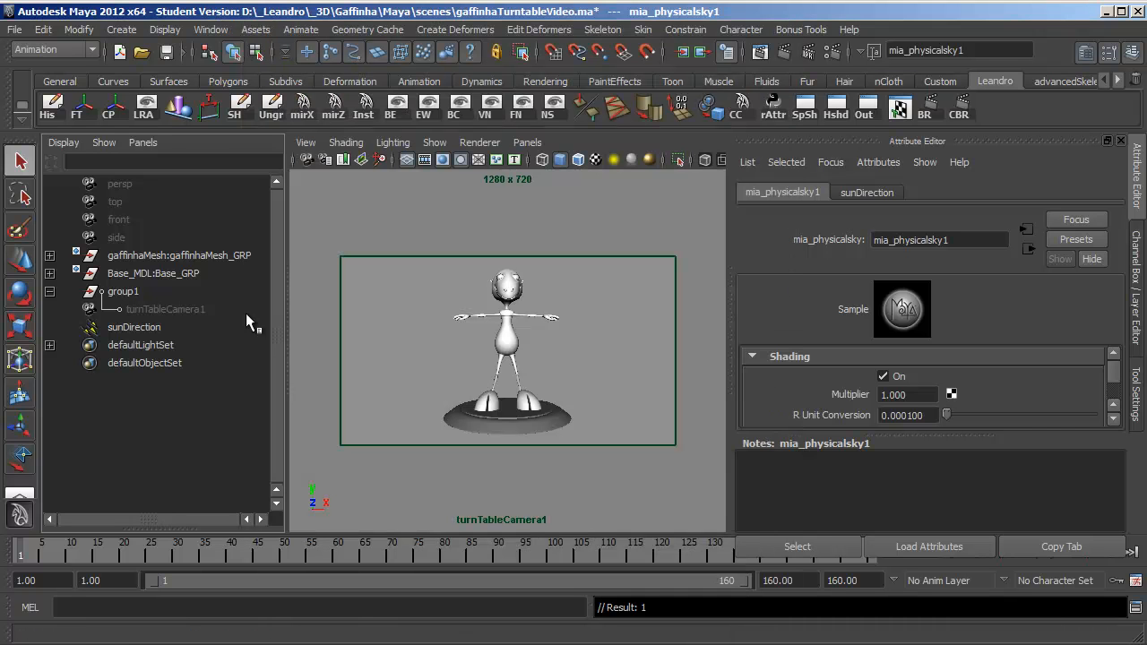
Select turnTableCamera1 and bring up the mental ray shader settings in its camera shape attributes.
left_click(139, 327)
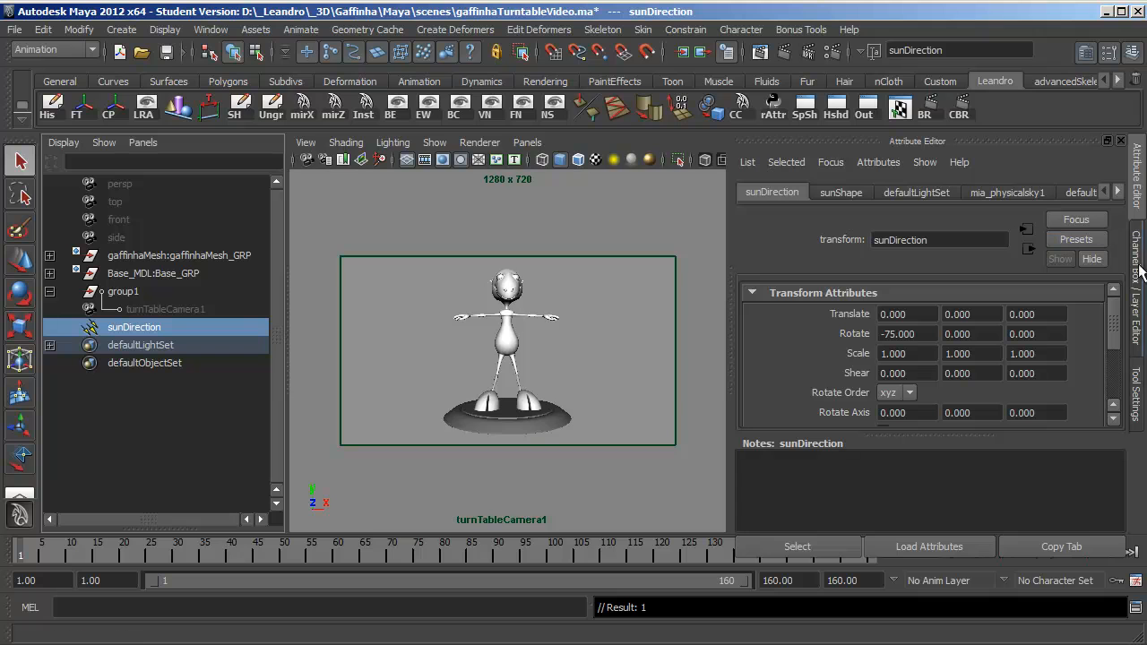
left_click(307, 159)
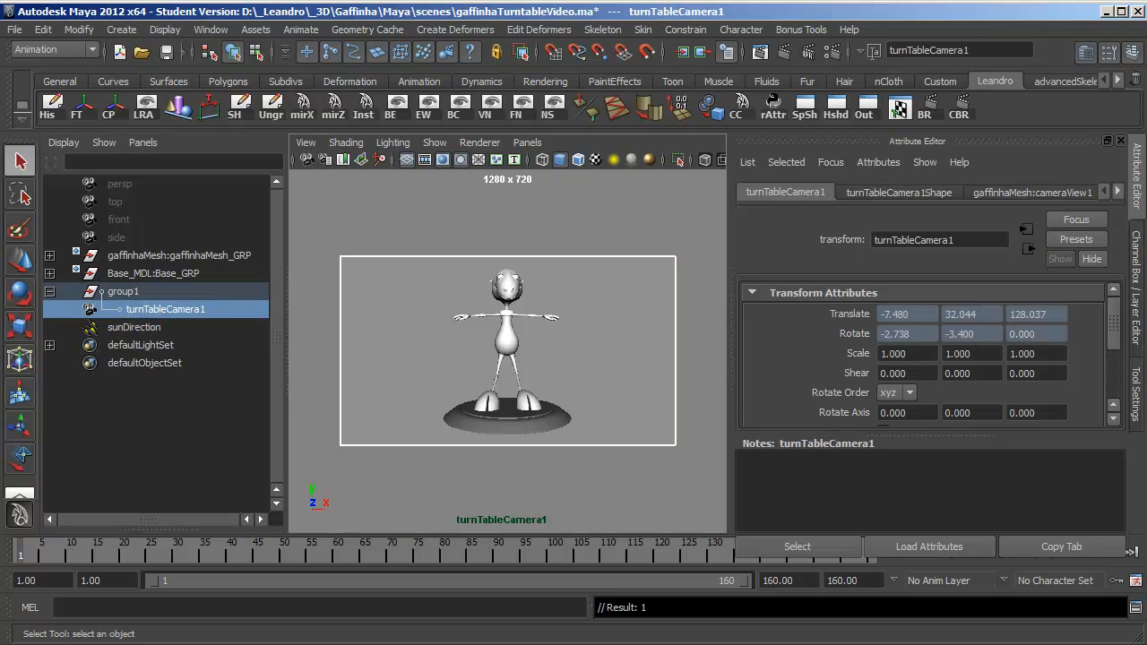
left_click(1137, 382)
left_click(1140, 195)
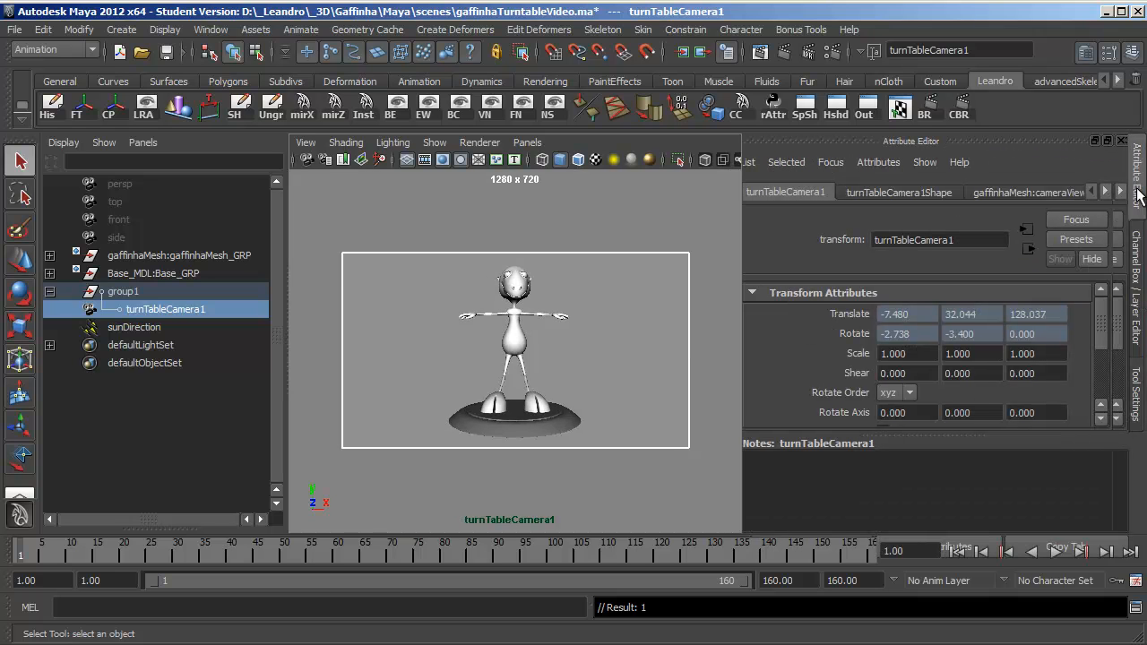
left_click(900, 193)
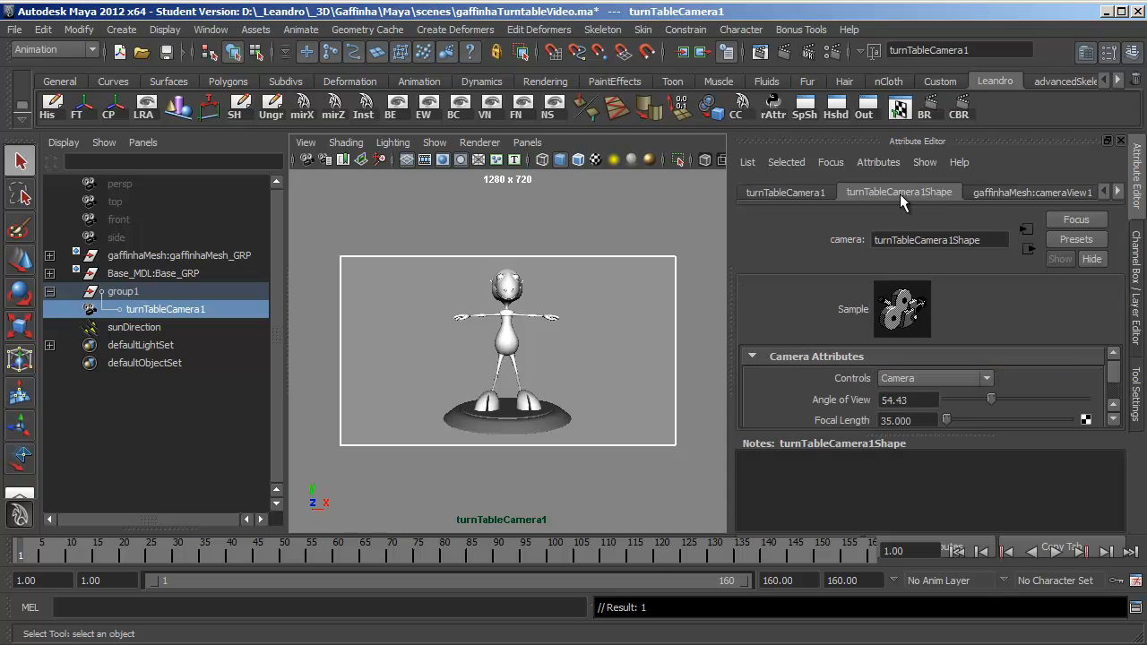
left_click_drag(925, 435, 927, 531)
left_click_drag(1116, 378, 1105, 466)
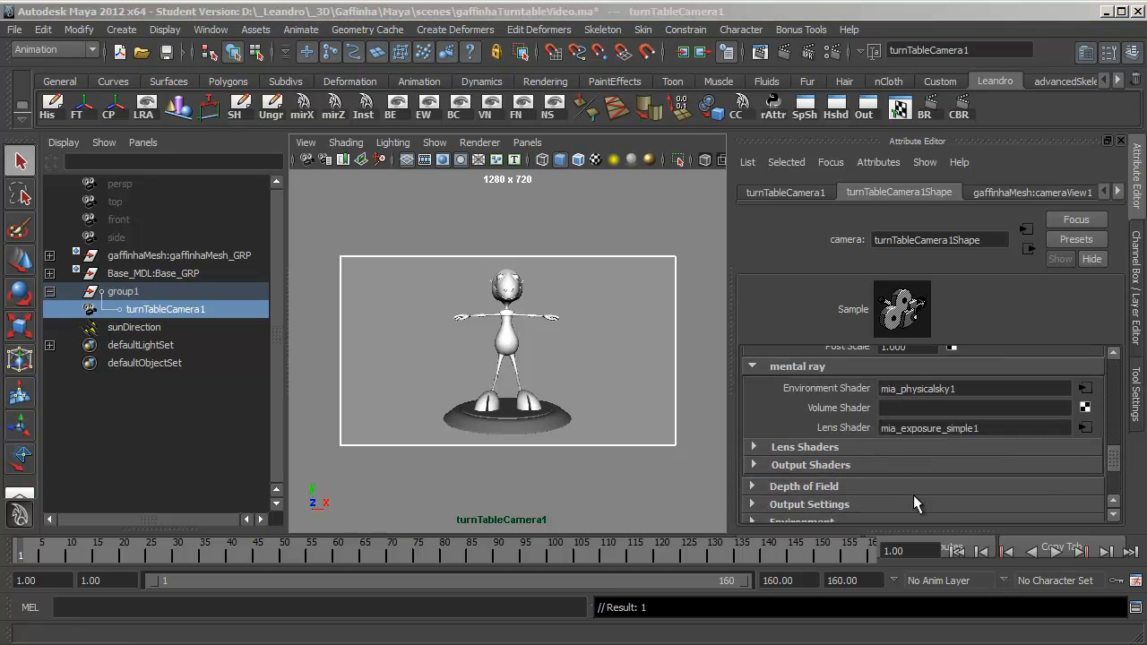
left_click_drag(1112, 462, 1114, 457)
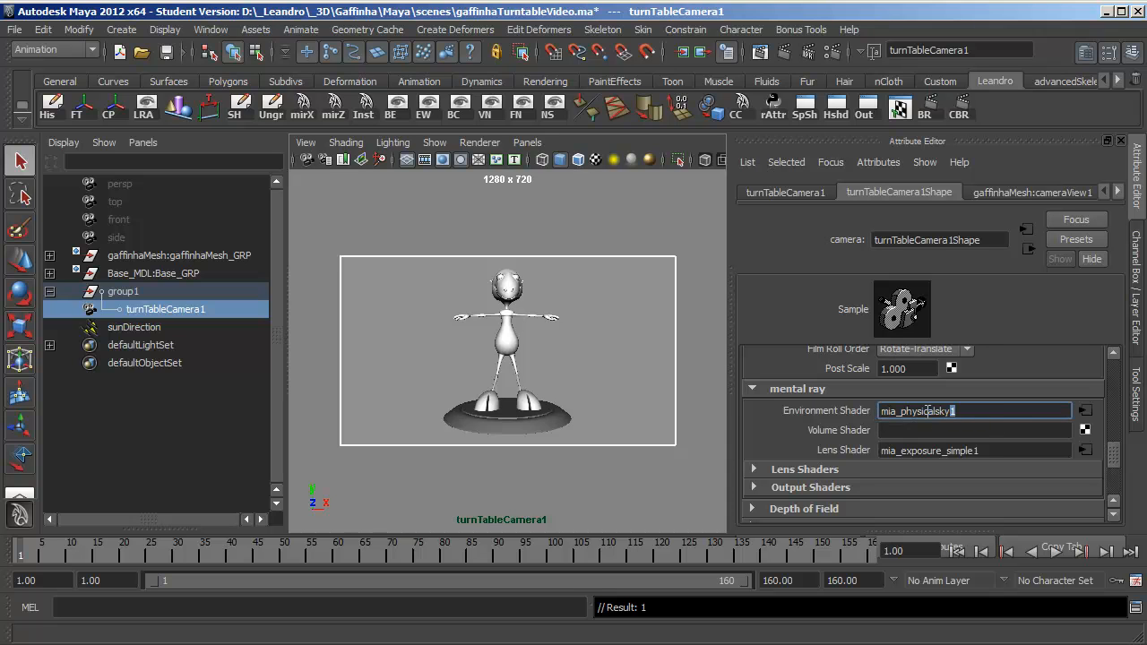
double_click(900, 413)
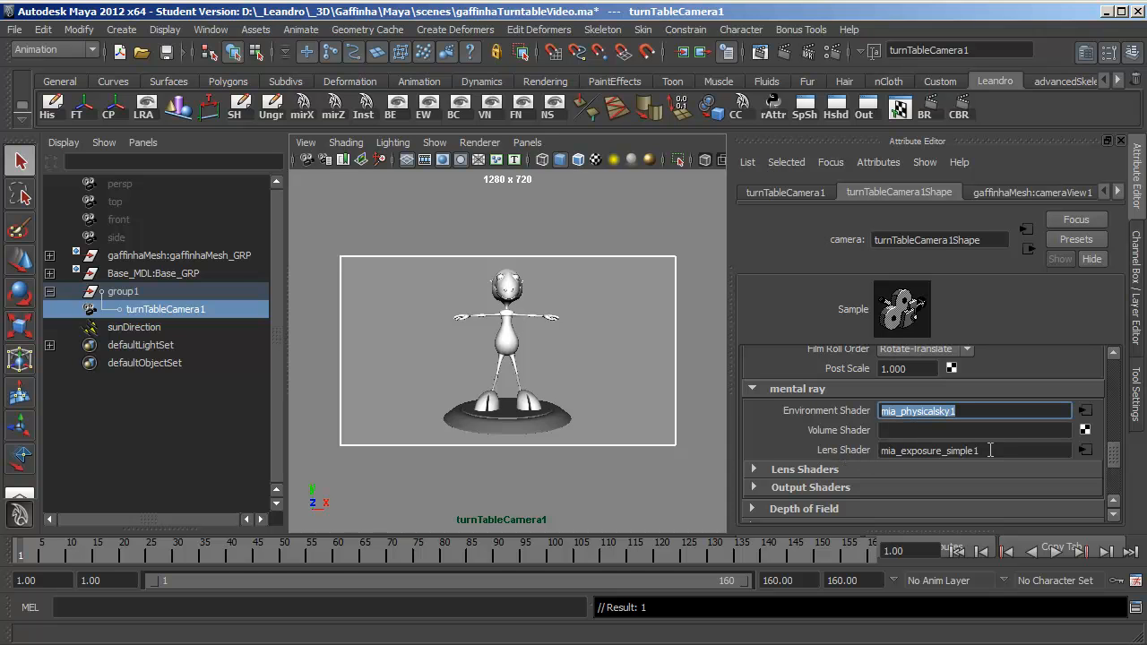
Break the mia_exposure_simple1 connection on the Lens Shader of turnTableCamera1Shape.
left_click(932, 450)
right_click(848, 449)
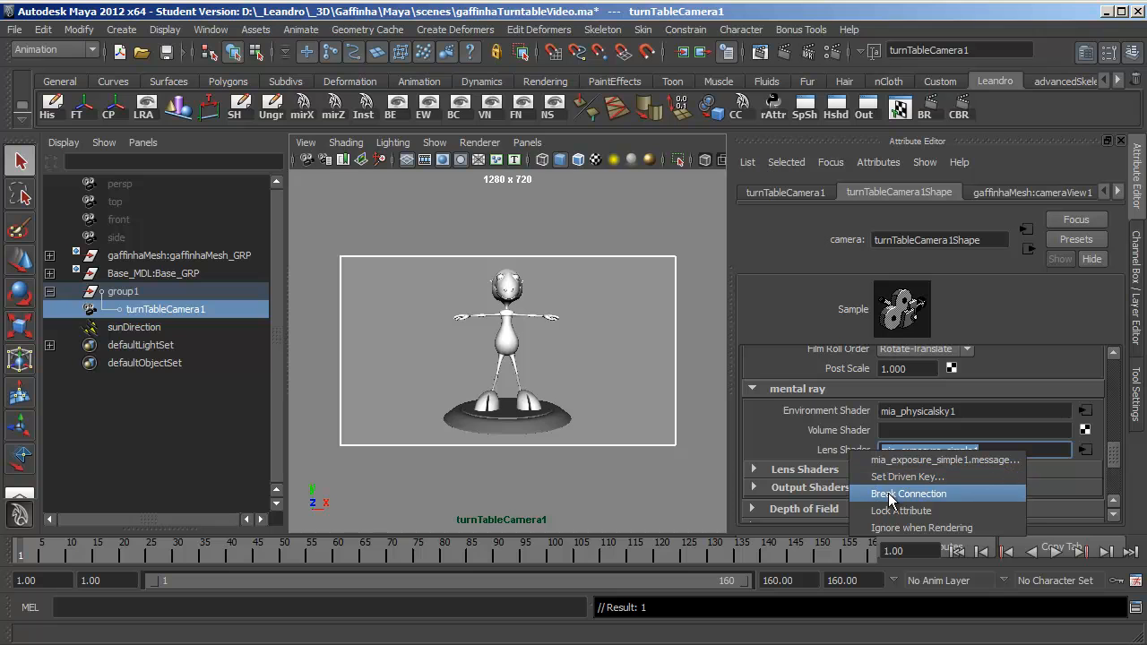
right_click(821, 450)
left_click(827, 451)
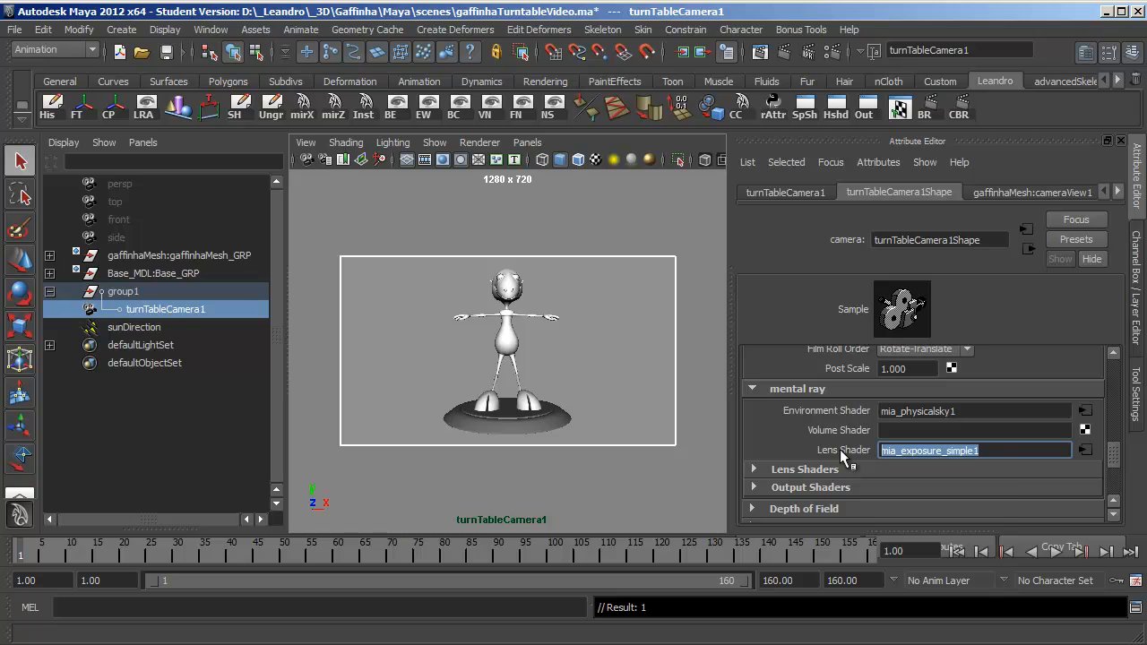
right_click(840, 449)
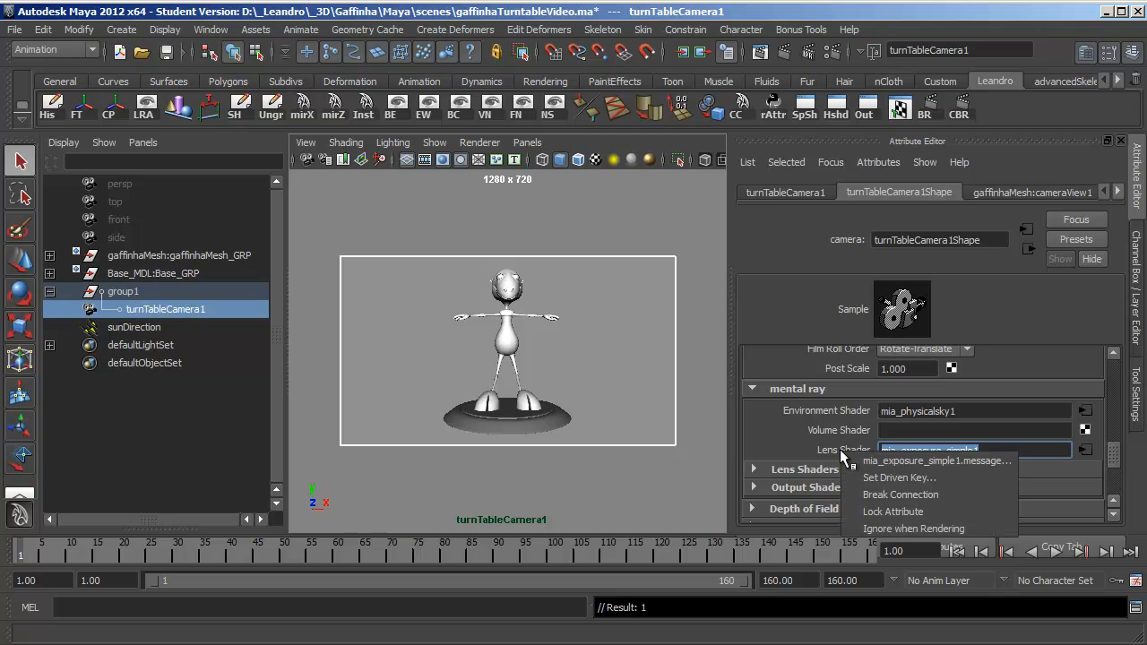
left_click(883, 495)
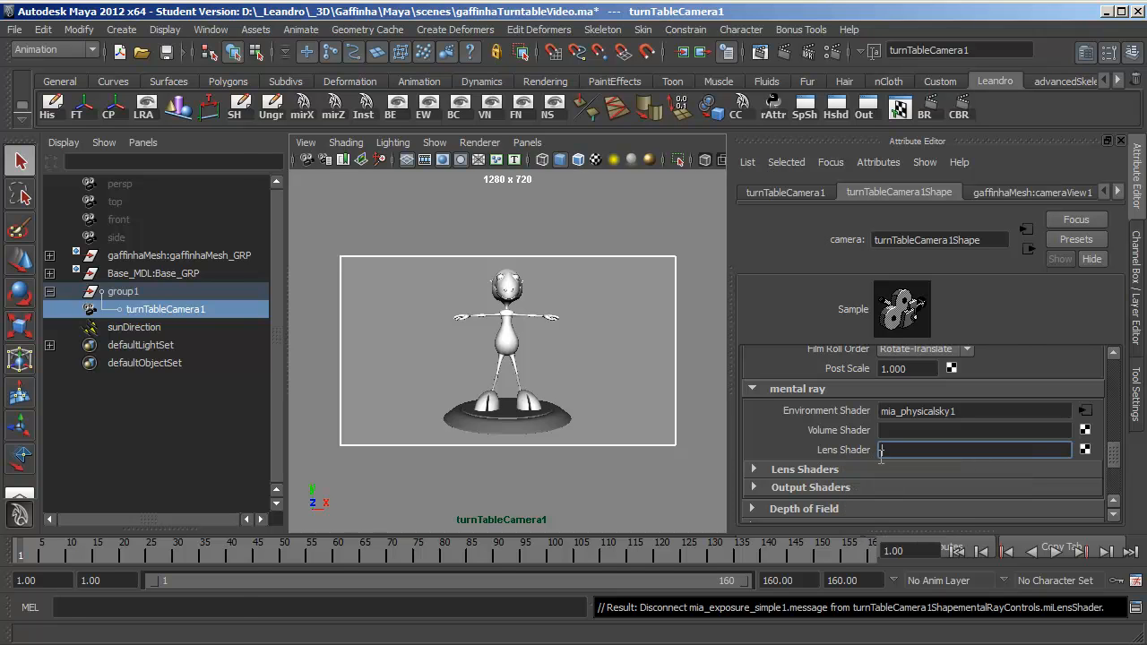
Check the framebuffer data type in the mental ray quality render settings.
left_click(830, 51)
left_click_drag(697, 24, 915, 32)
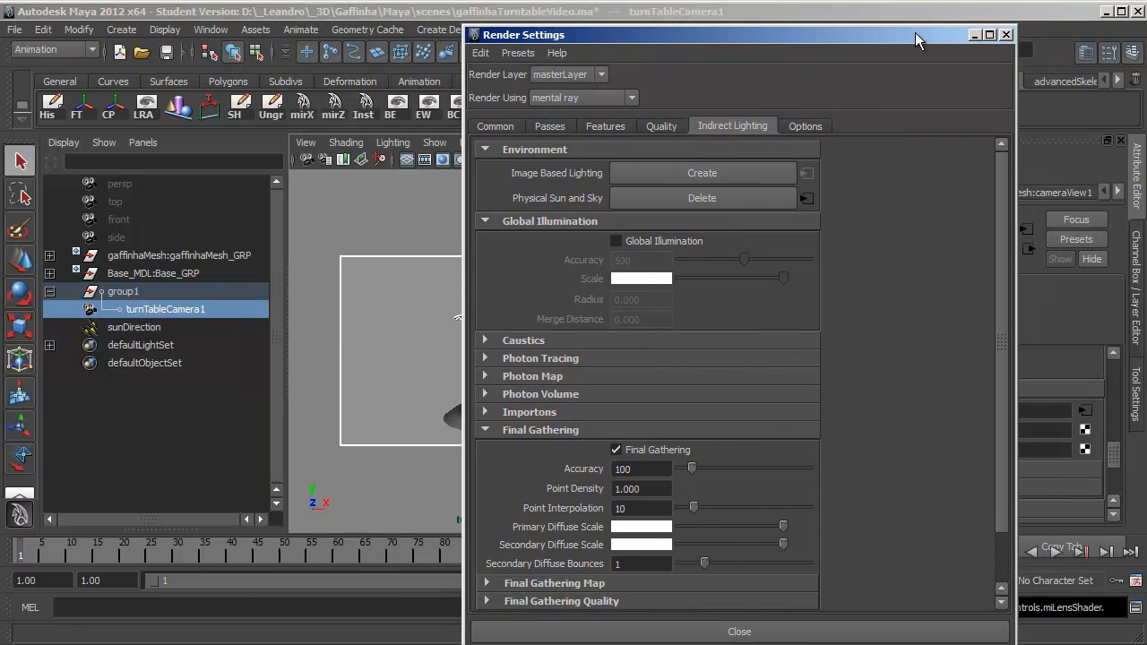
left_click(659, 127)
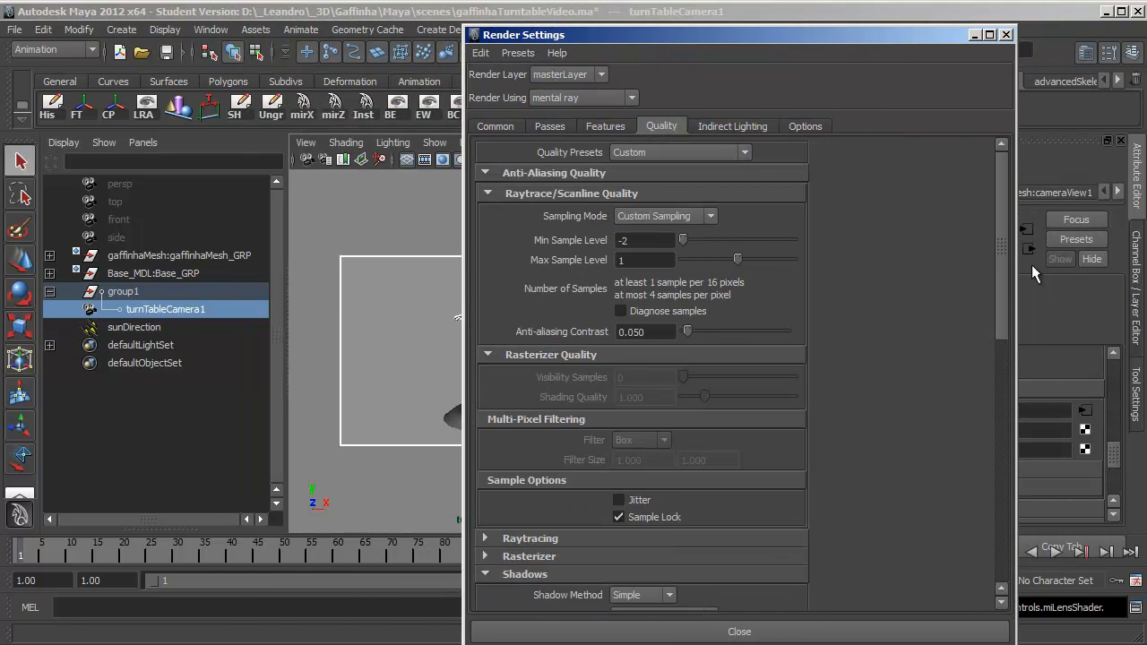
left_click_drag(999, 240, 995, 520)
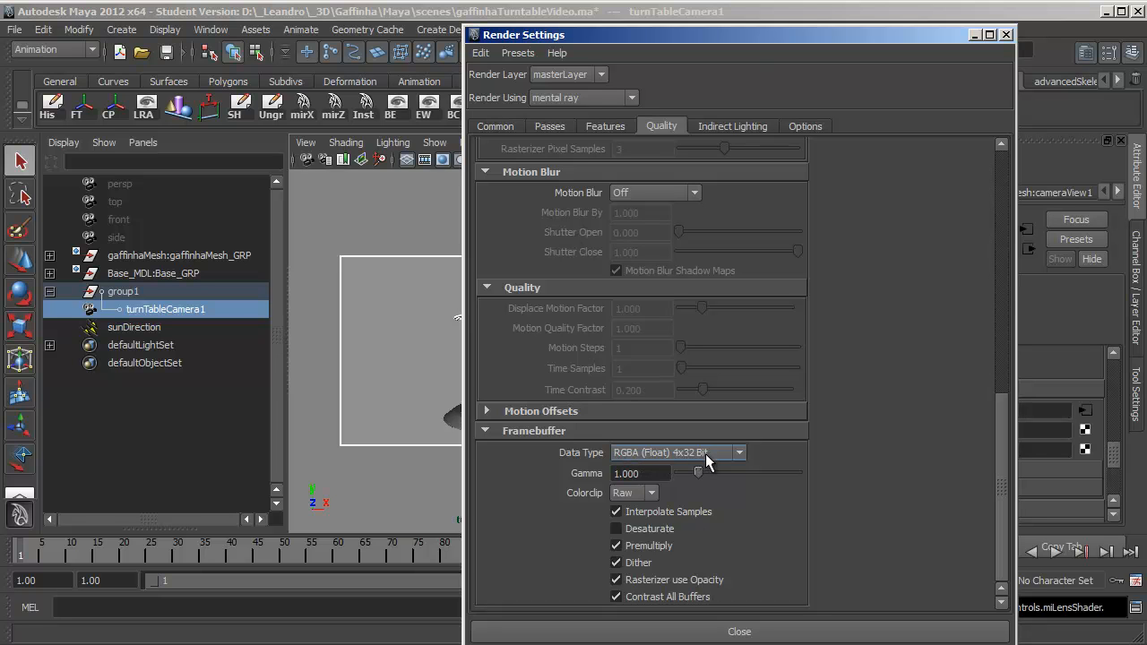
left_click(1005, 35)
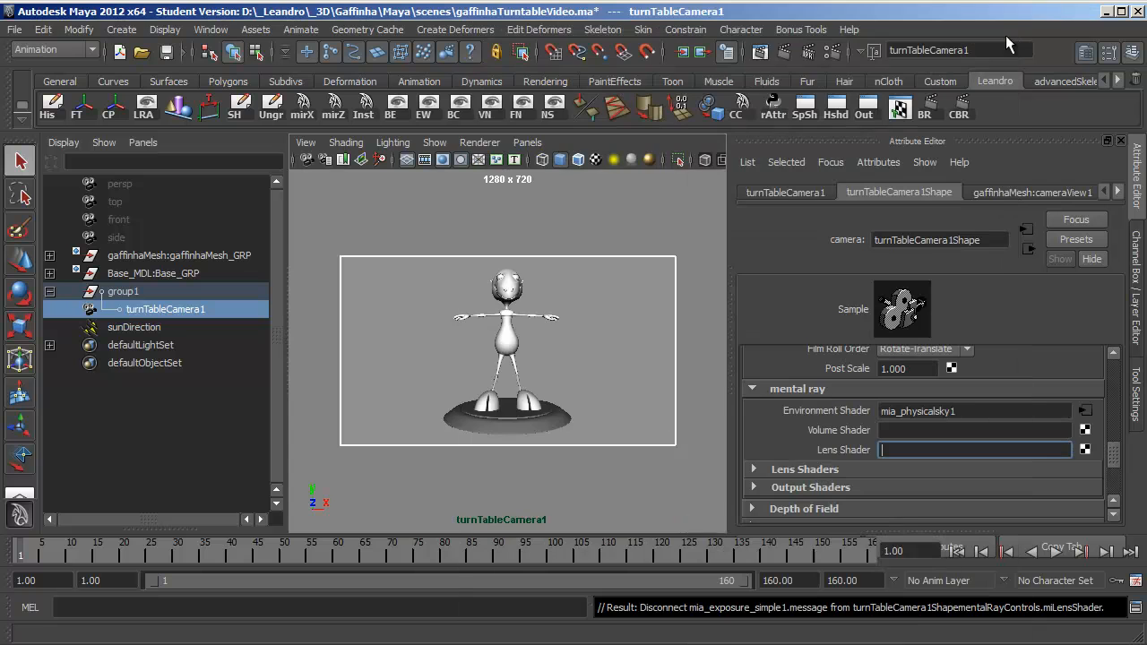
Open the Render View and look over its display options for bit depth and color management.
left_click(759, 53)
left_click_drag(667, 70, 732, 49)
left_click(467, 64)
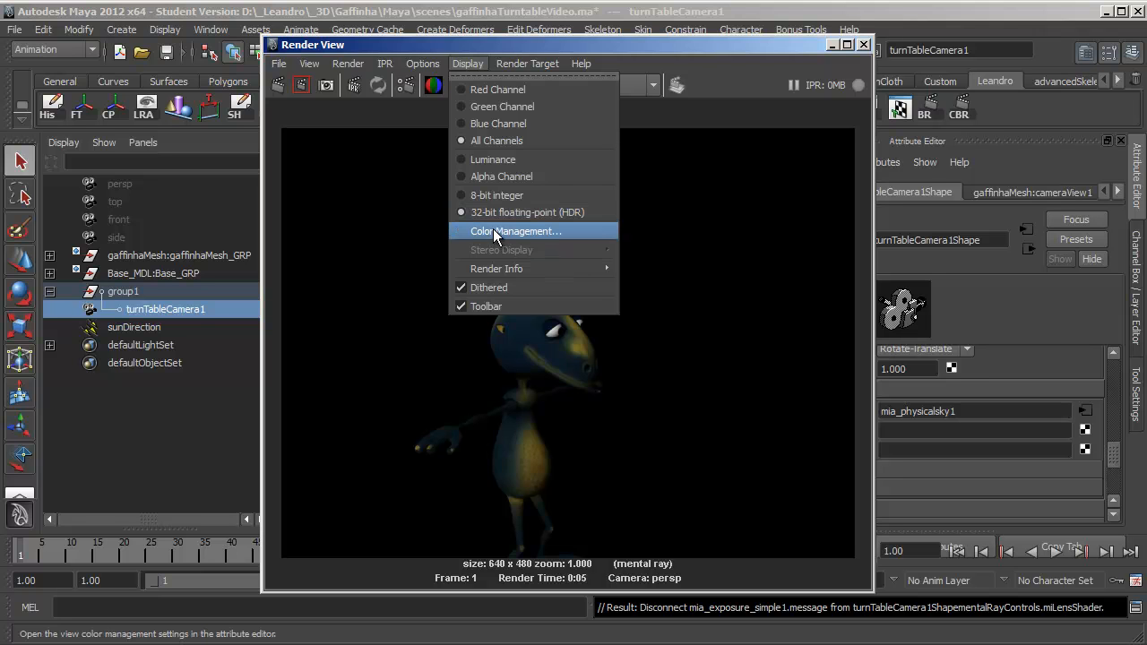
left_click(532, 40)
left_click_drag(527, 50, 407, 34)
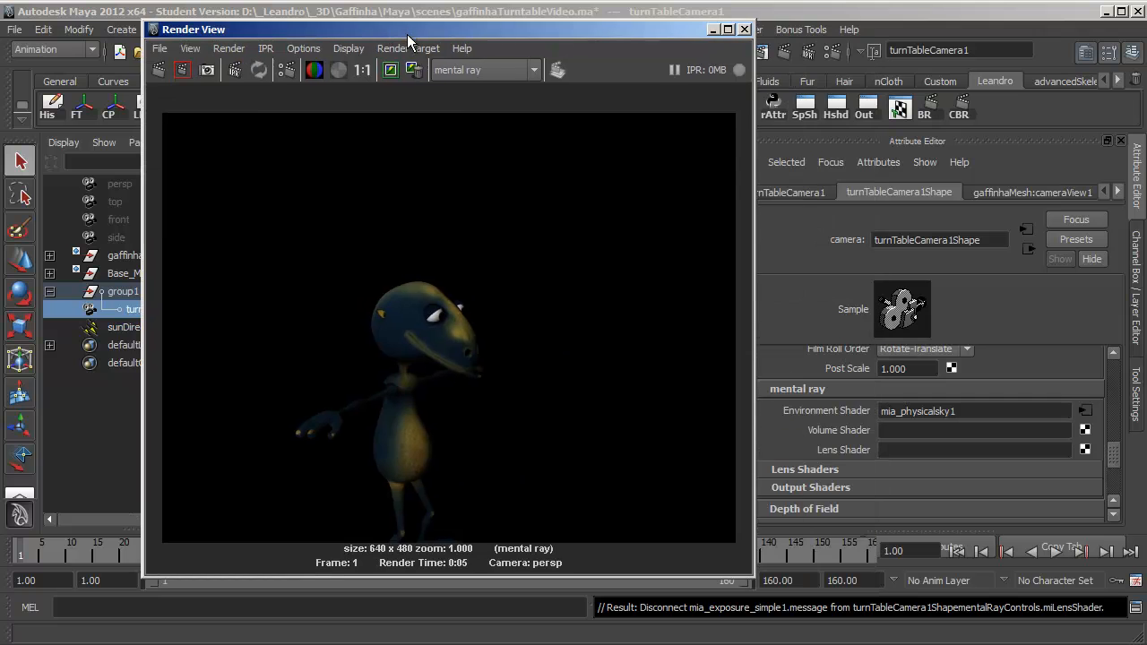
left_click_drag(305, 33, 451, 47)
Set the test resolution to 50% Settings (640x360) and render the turnTableCamera1 view.
right_click(518, 217)
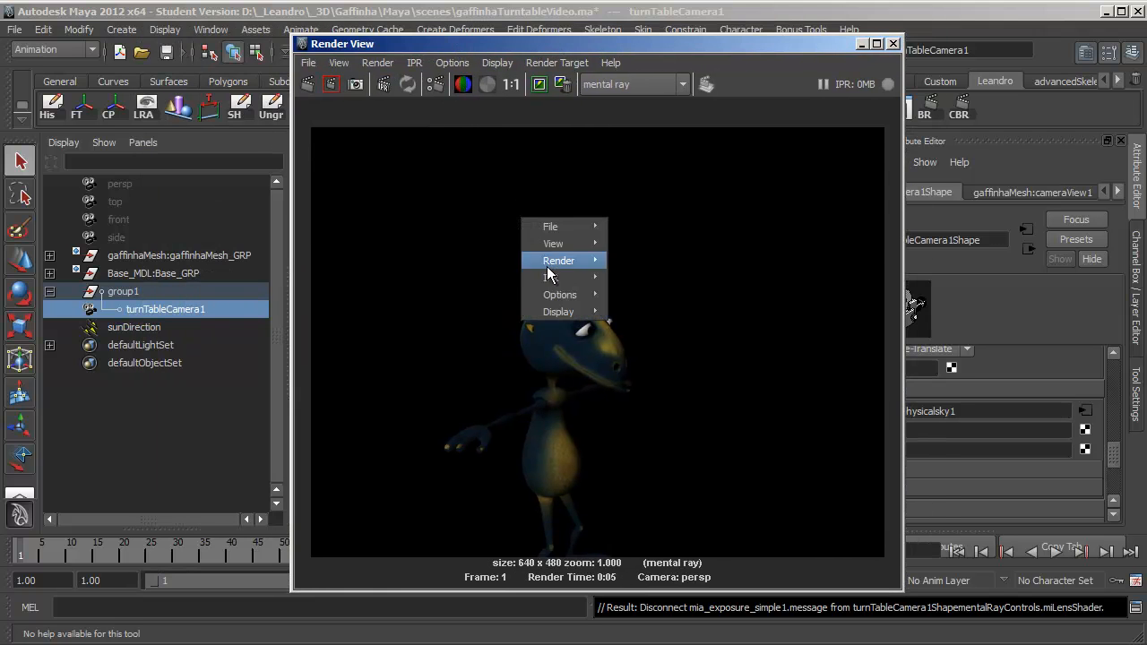
mouse_move(550, 294)
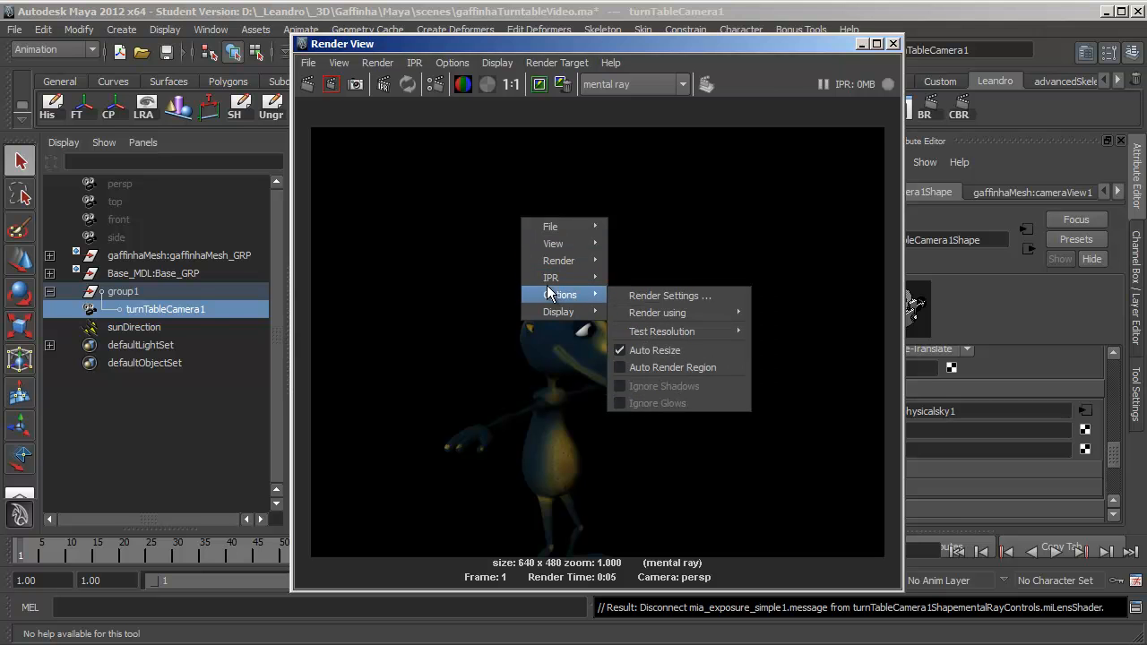
right_click(556, 183)
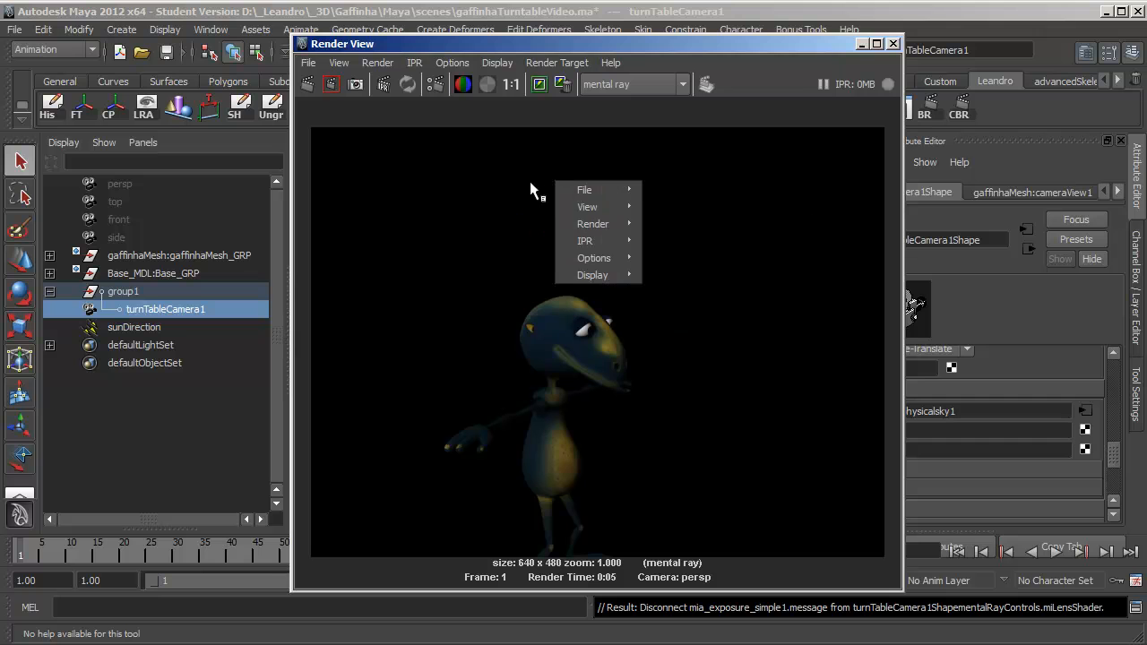
mouse_move(583, 256)
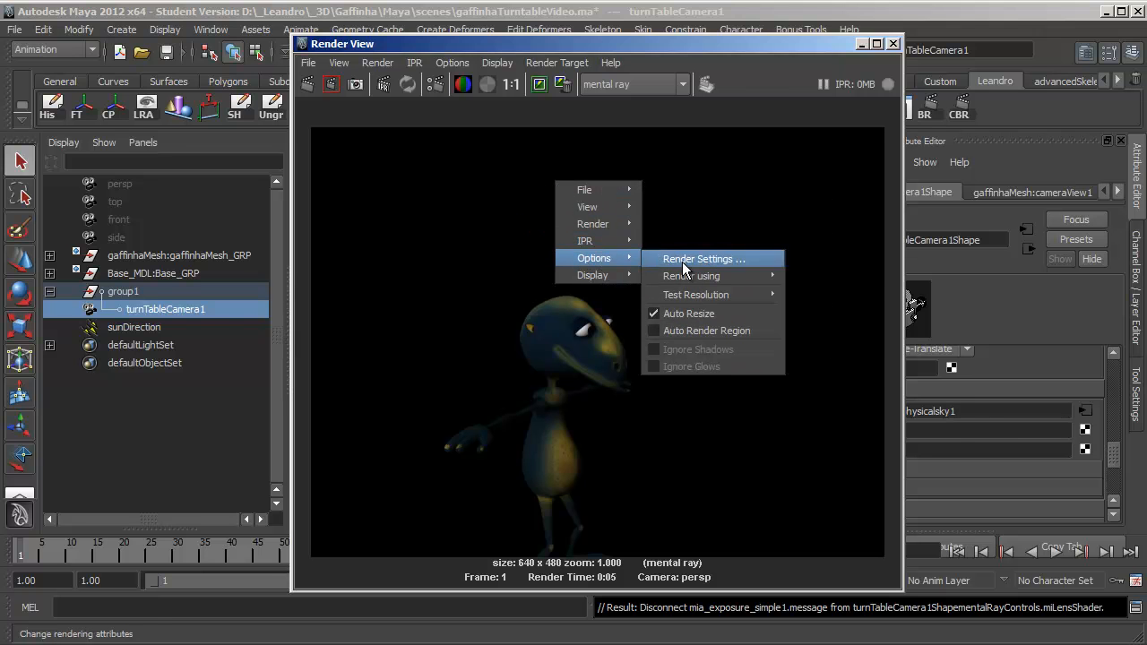
mouse_move(693, 294)
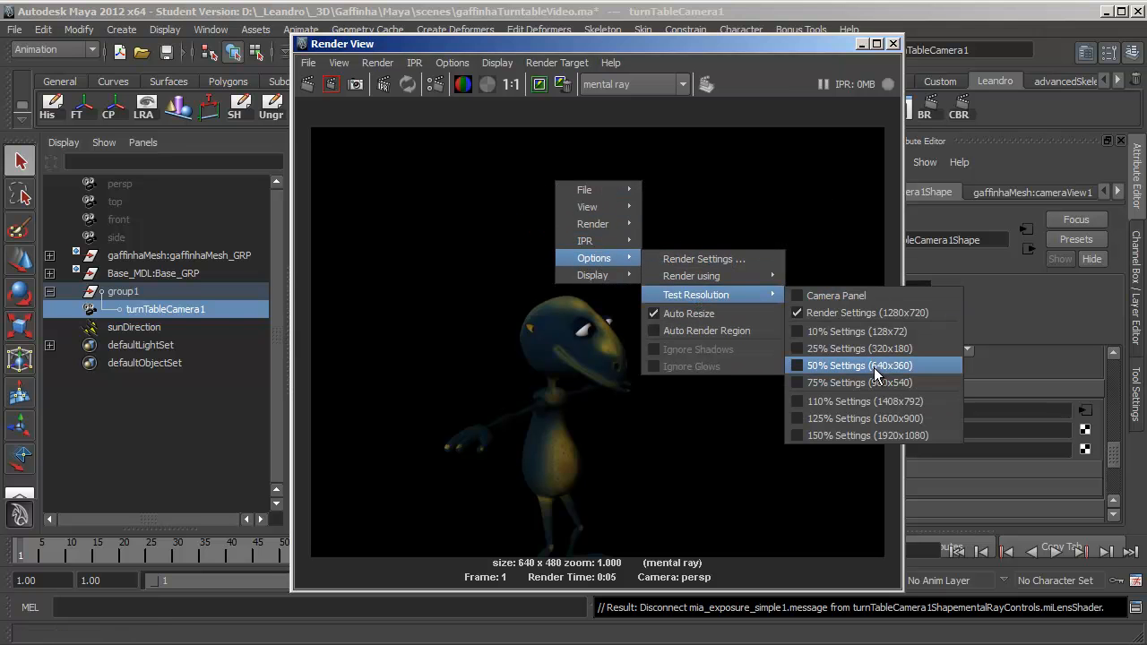
left_click(840, 368)
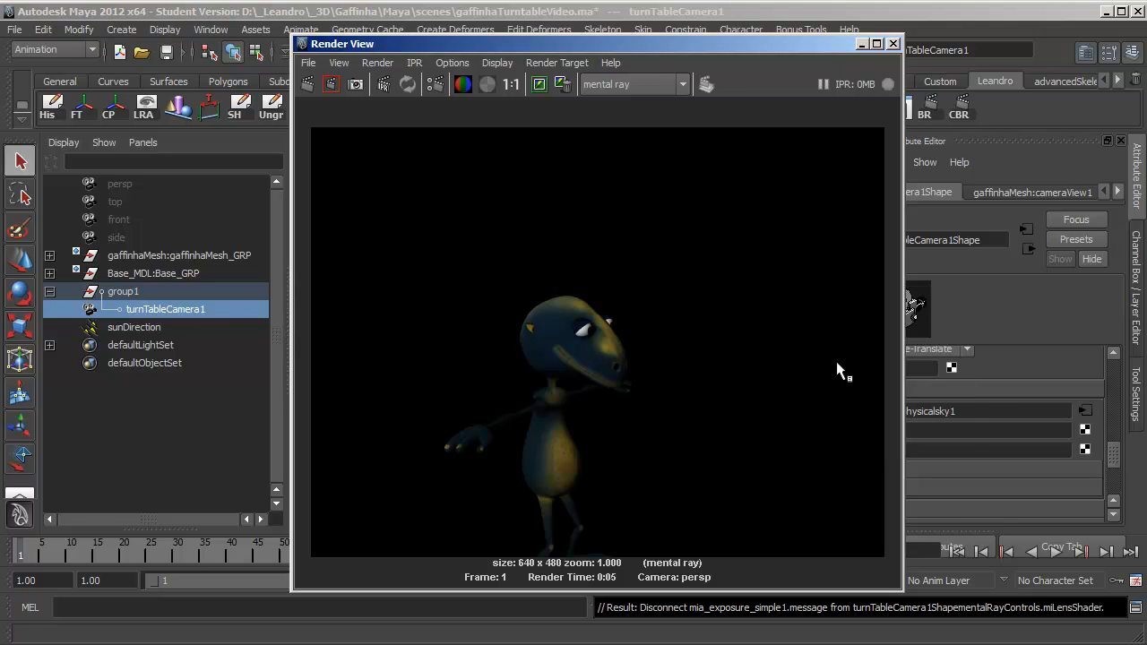
left_click(304, 85)
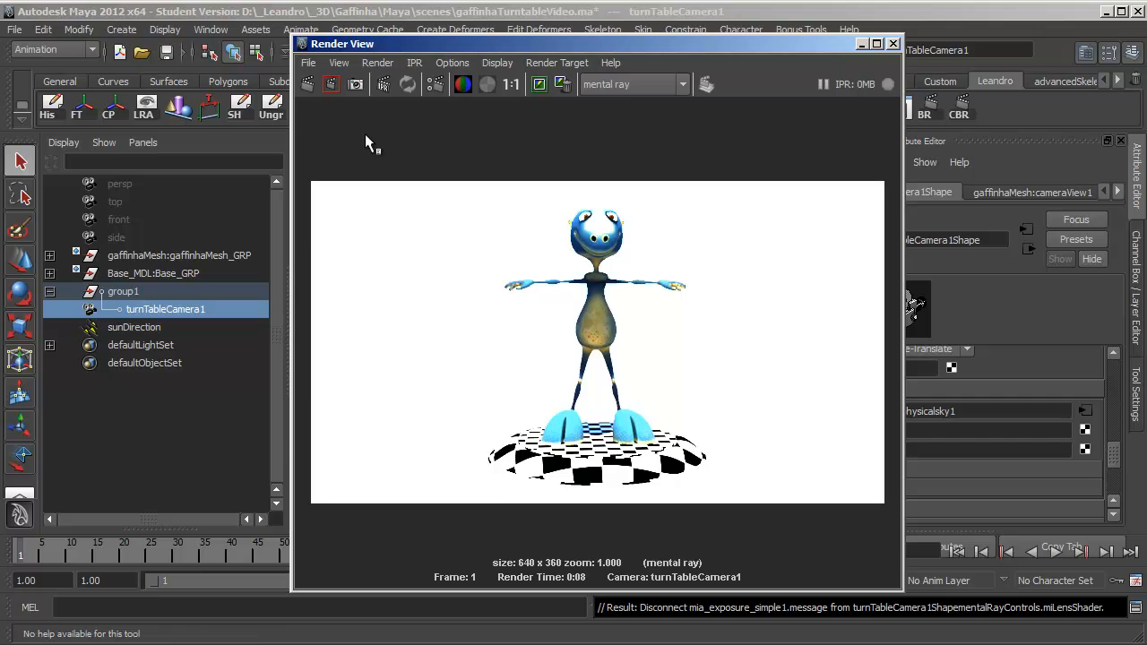
Open the Render View's color management attributes, keeping the rendered image in sight beside them.
left_click_drag(532, 44, 459, 42)
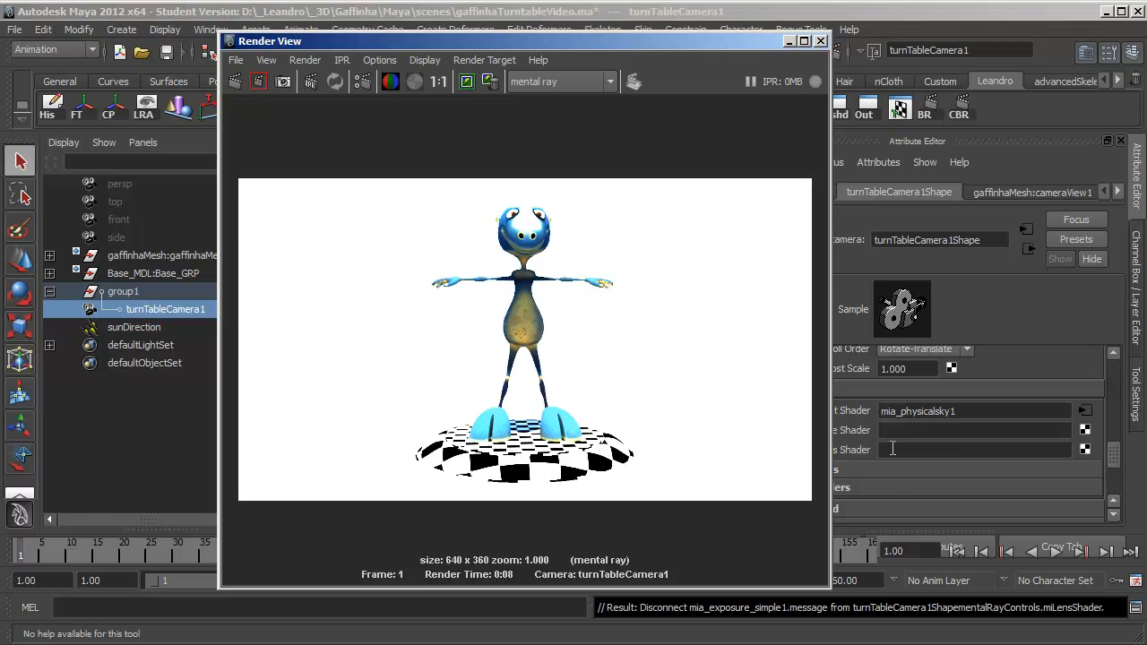
left_click_drag(477, 40, 313, 45)
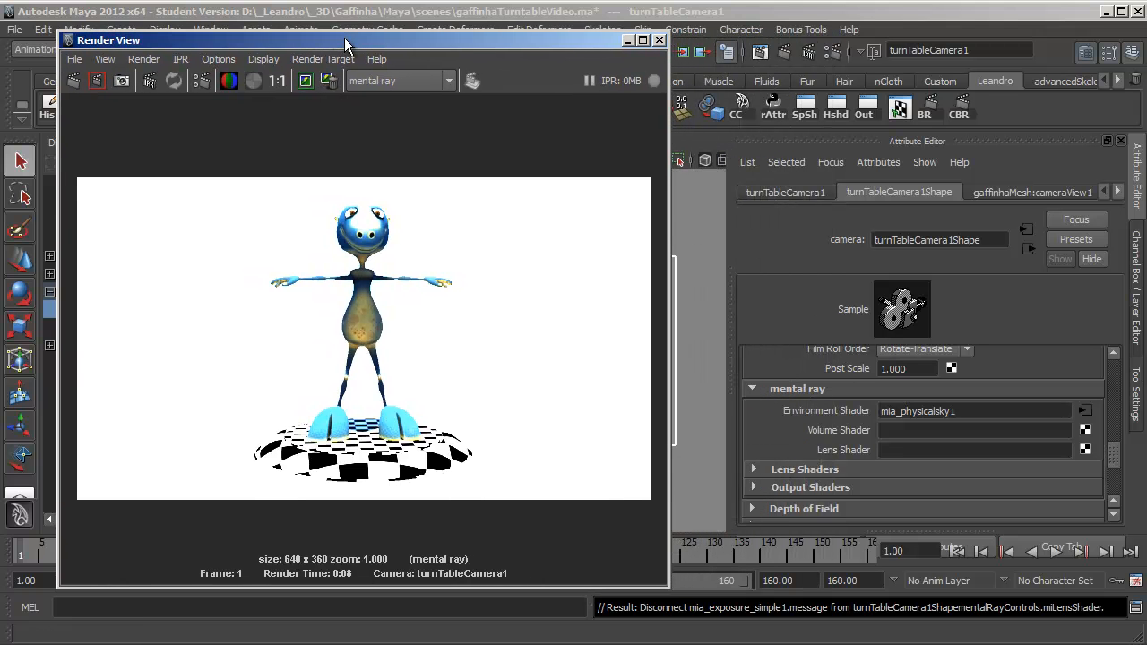
left_click(264, 59)
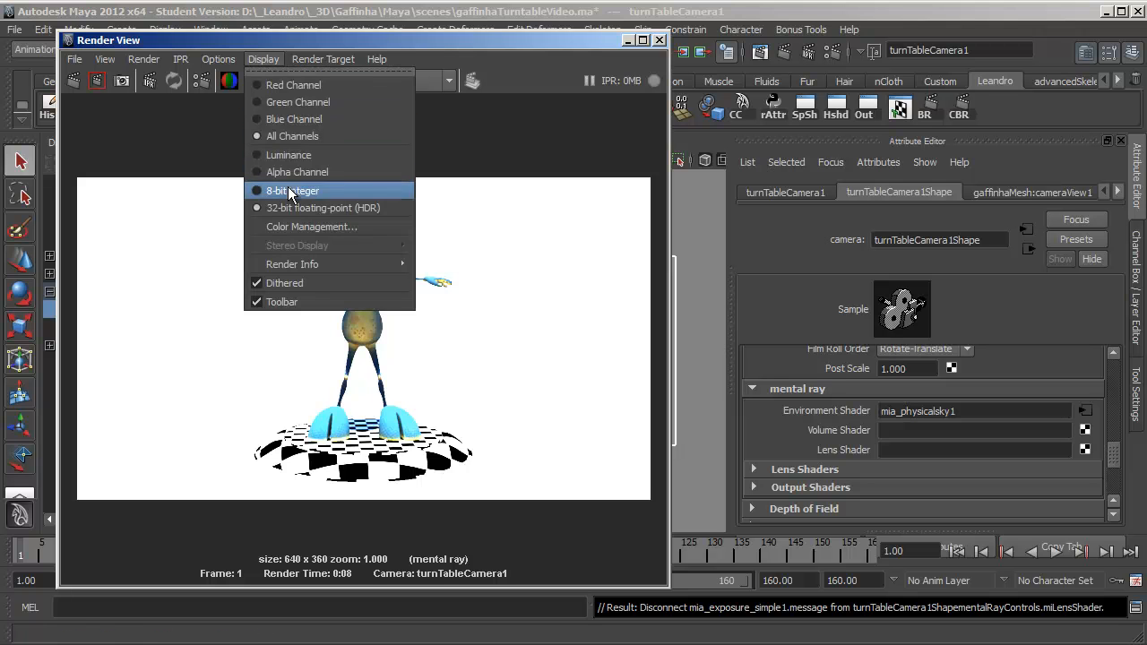
left_click(324, 226)
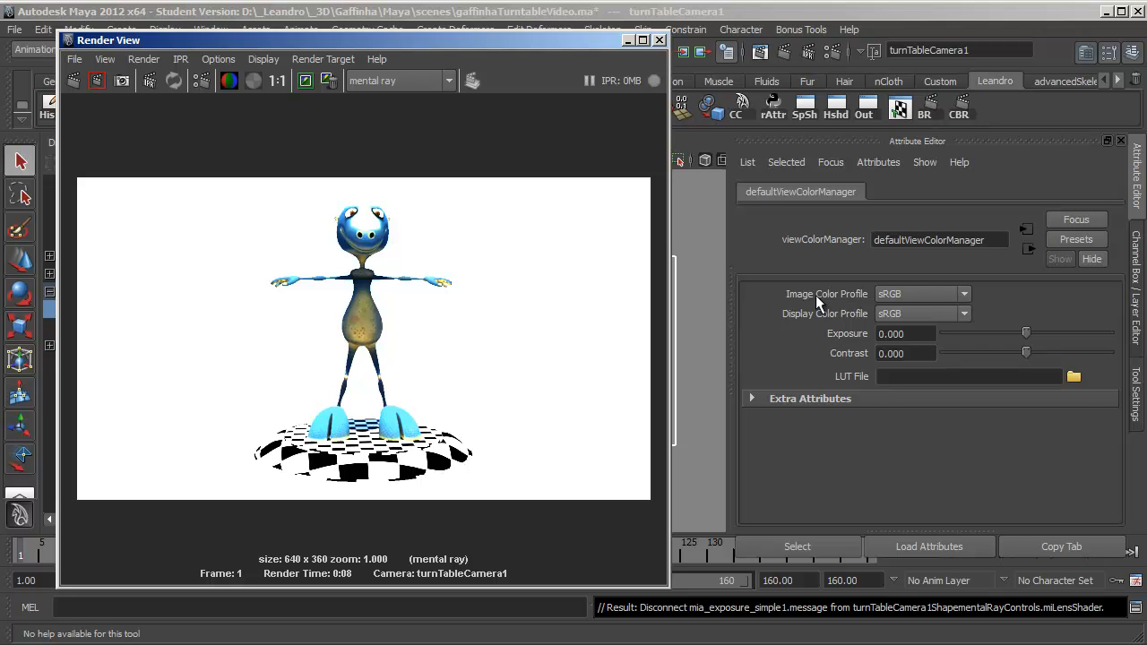
Set the view's image color profile to Linear sRGB and lower its exposure to -2.730.
left_click(965, 296)
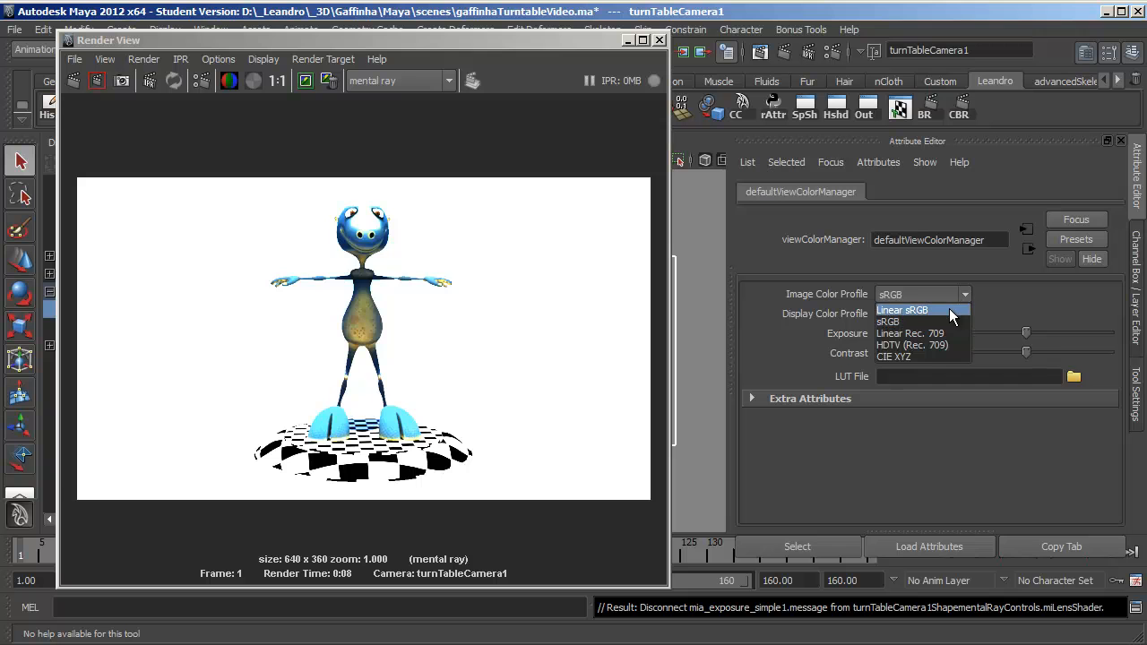
left_click(950, 310)
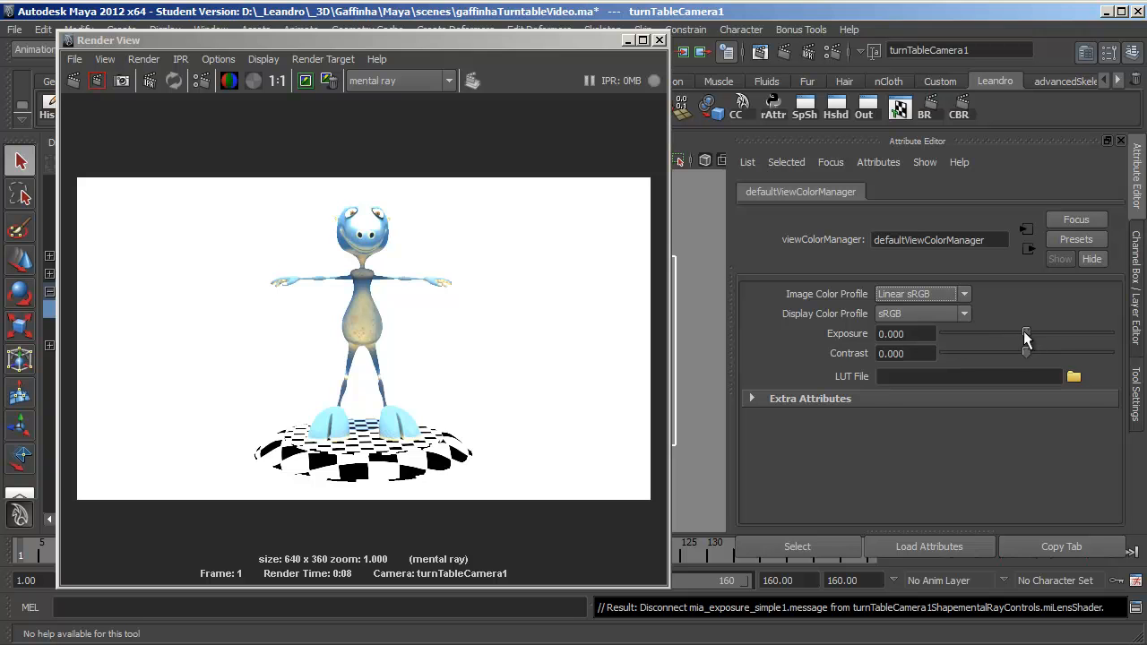
left_click_drag(1026, 329, 1018, 328)
mouse_move(1007, 331)
left_mouse_down()
mouse_move(975, 333)
mouse_move(1046, 331)
mouse_move(987, 335)
left_mouse_up()
left_click_drag(987, 334, 981, 334)
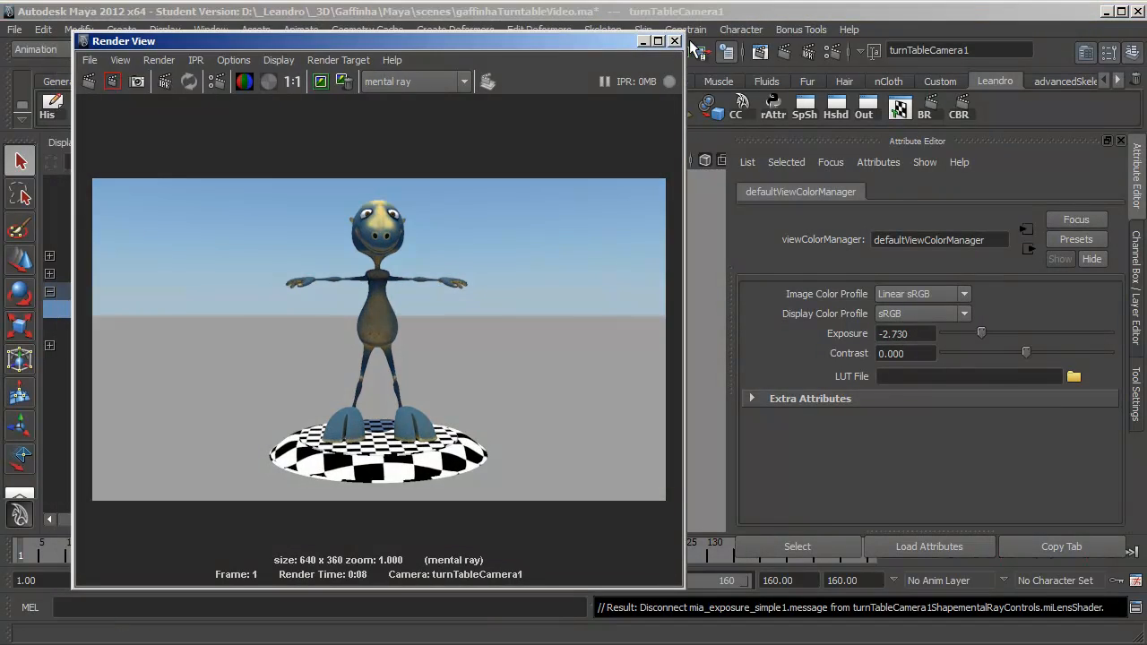
Inspect the rendered image's alpha channel, switch back to the RGB channels and close the render window.
left_click(267, 81)
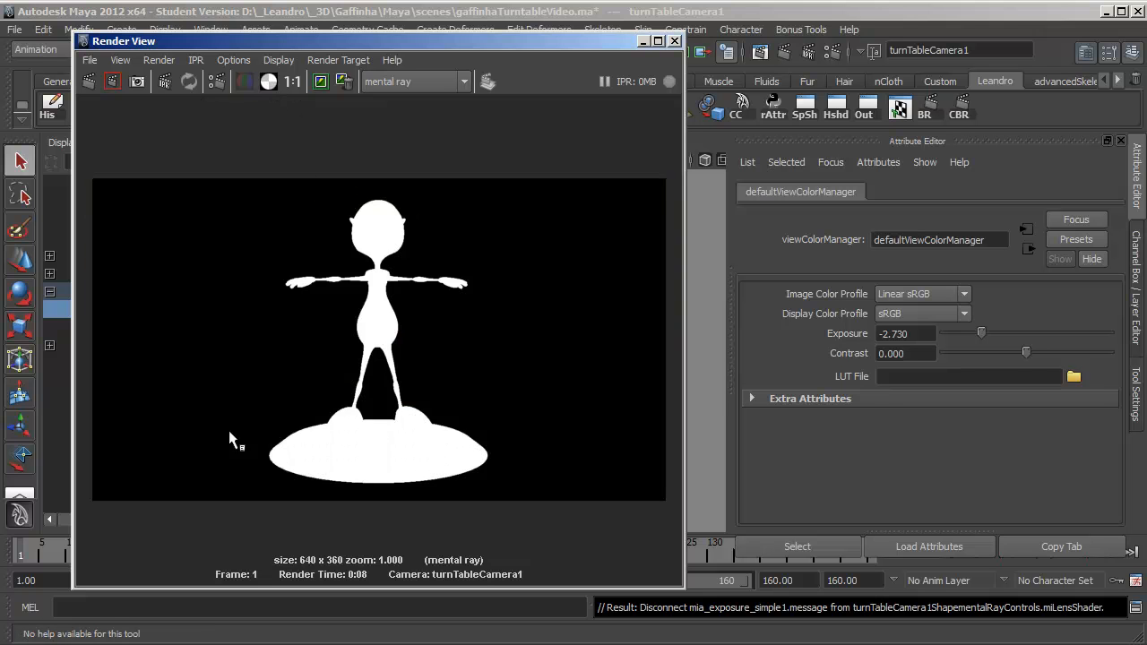
left_click(243, 83)
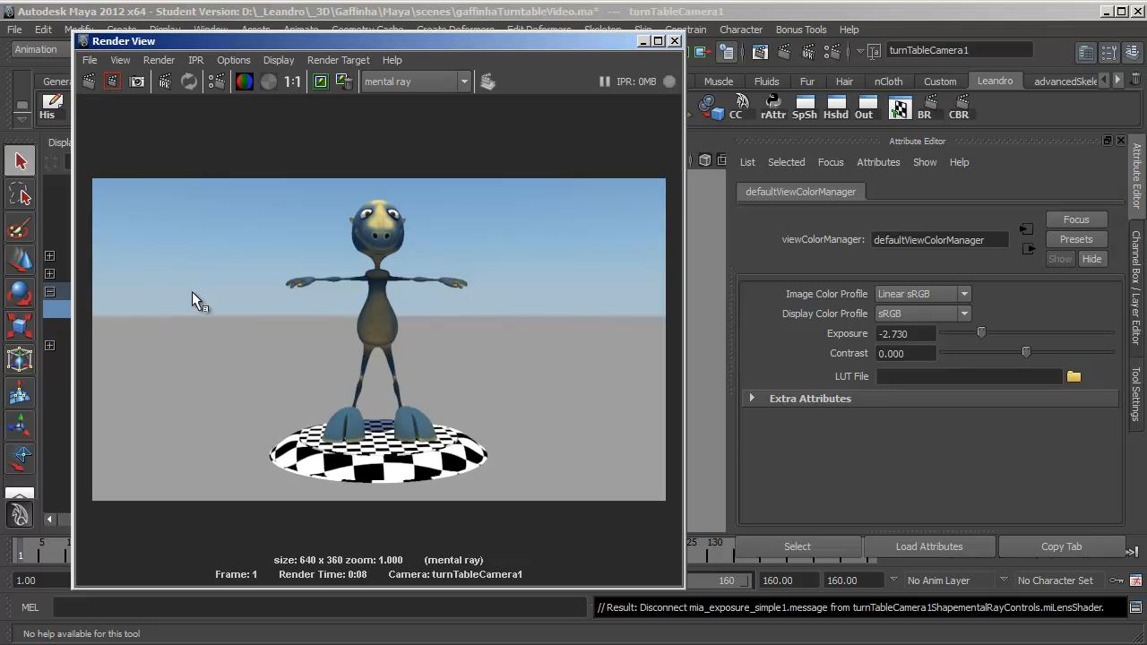
left_click_drag(322, 39, 314, 49)
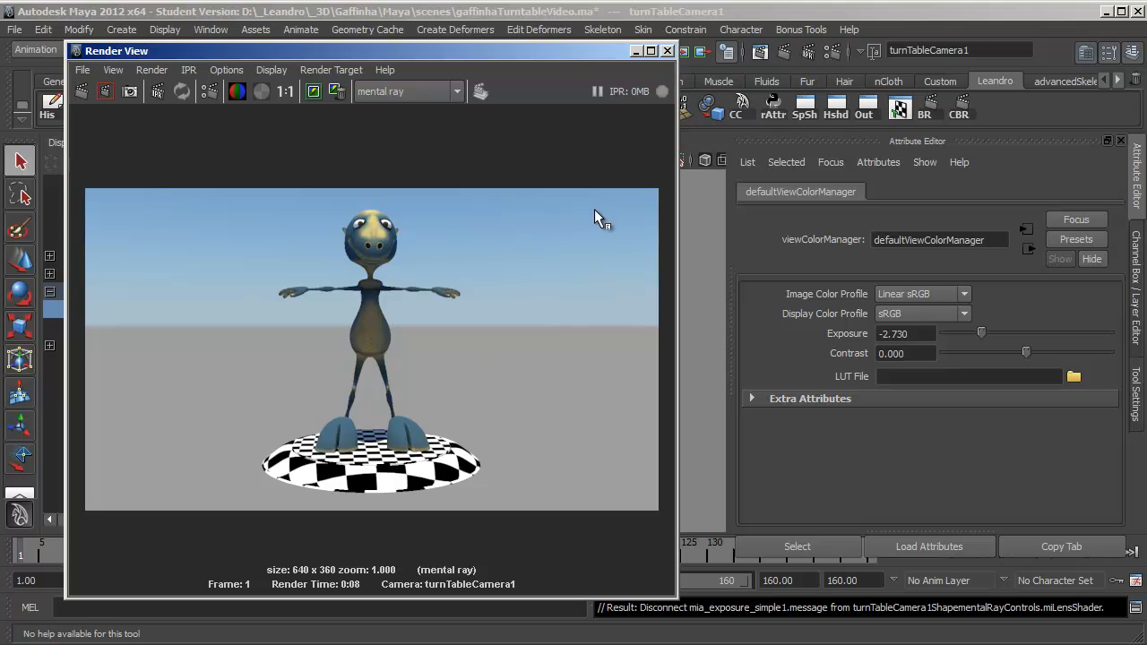
left_click(668, 50)
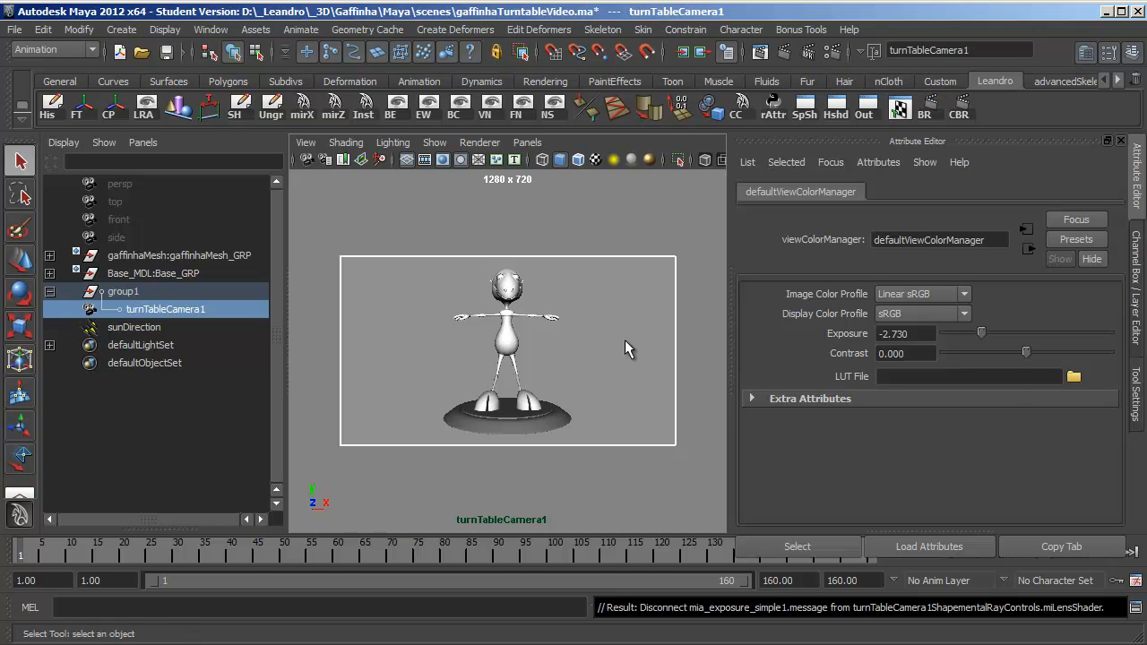
In the common render settings, set the image format to OpenEXR (exr) and the frame/animation extension to name#.ext.
left_click(831, 52)
left_click_drag(785, 37, 521, 29)
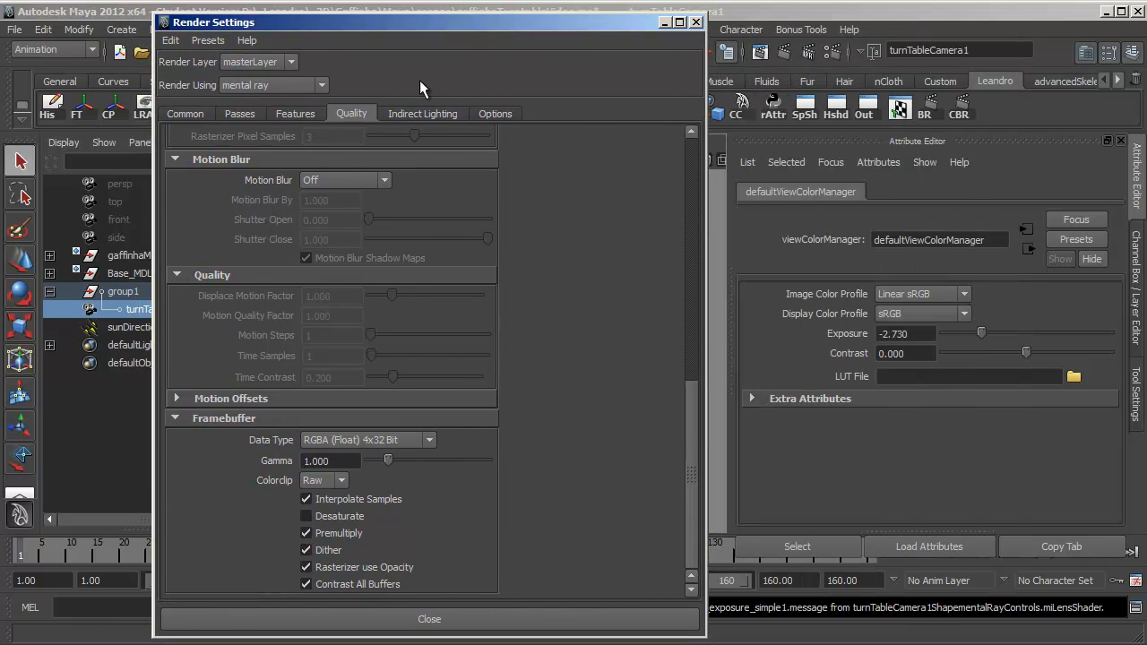
left_click(185, 113)
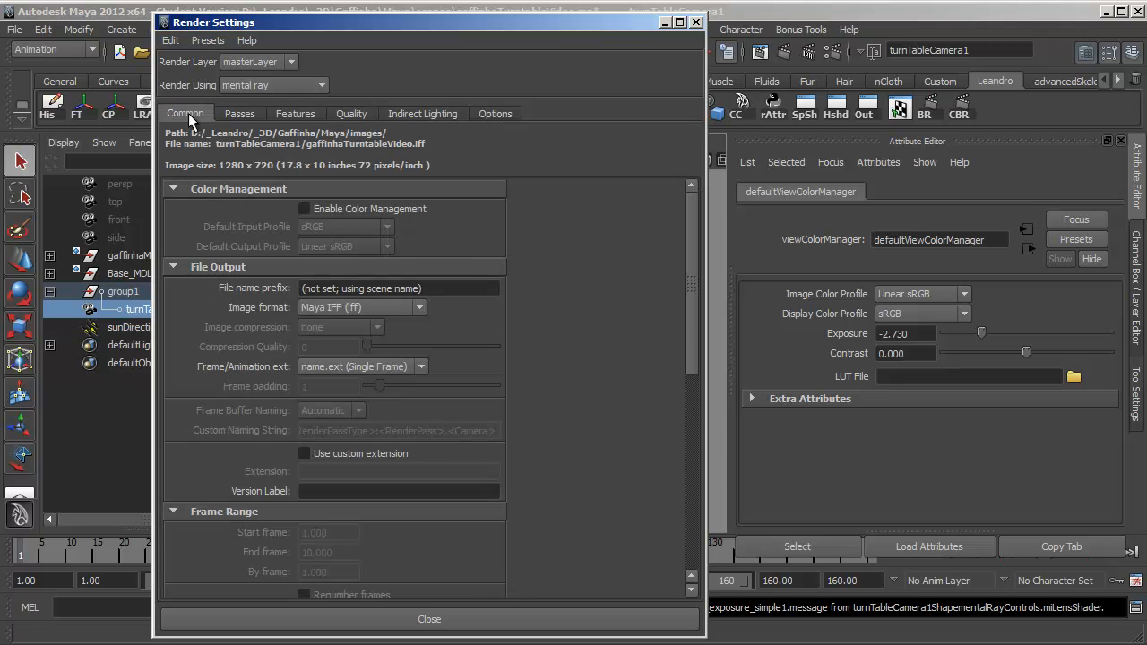
left_click_drag(307, 27, 307, 19)
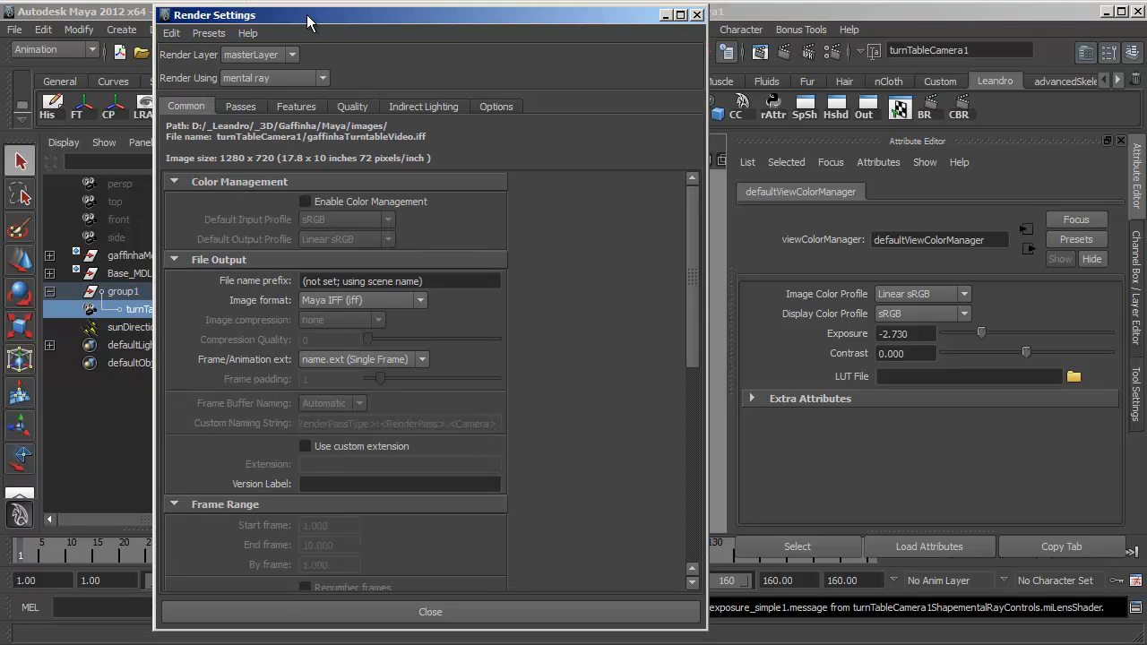
mouse_move(691, 269)
left_mouse_down()
mouse_move(691, 289)
mouse_move(692, 267)
left_mouse_up()
left_click_drag(576, 25, 557, 27)
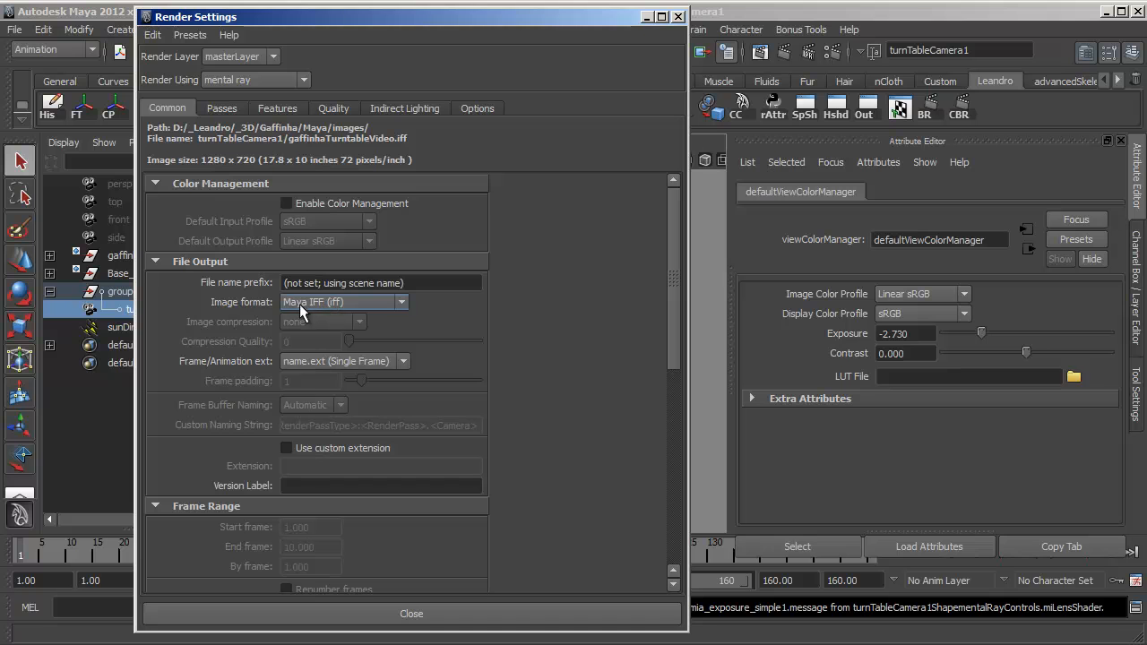
left_click(399, 308)
scroll(399, 346, "down", 1)
left_click_drag(400, 346, 400, 361)
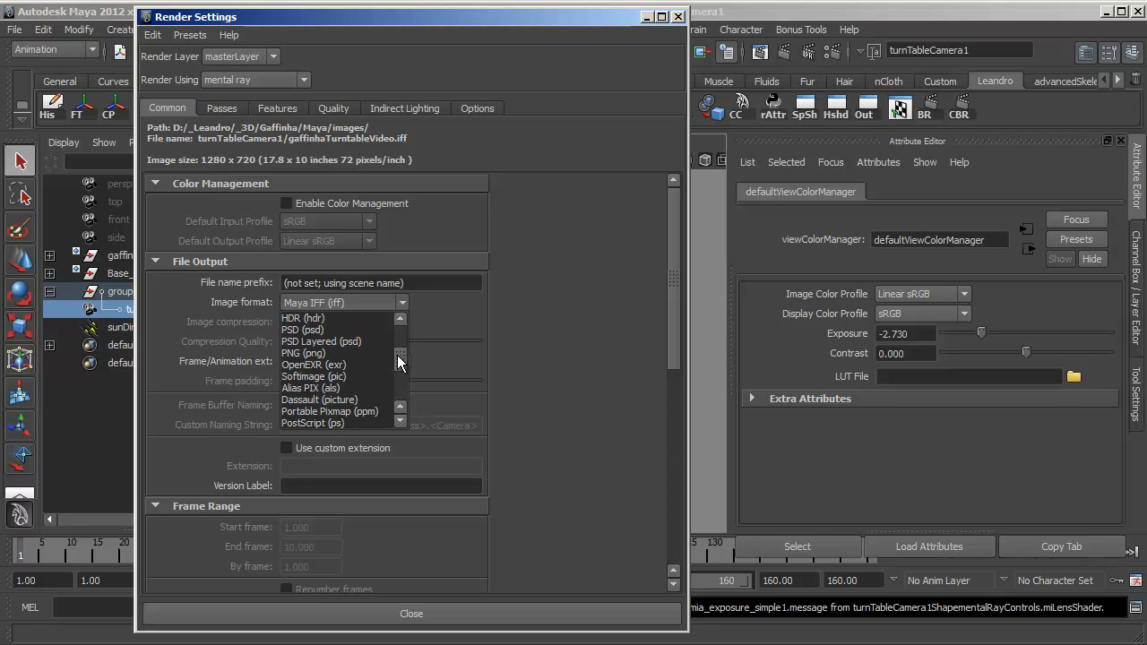
left_click(318, 364)
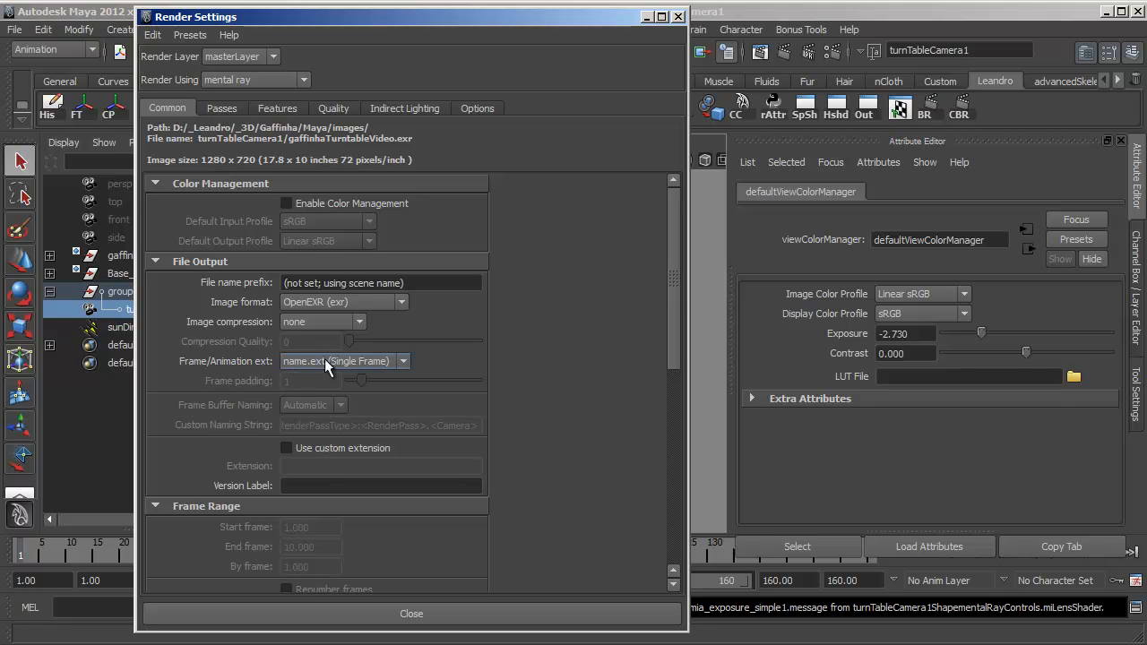
left_click(404, 362)
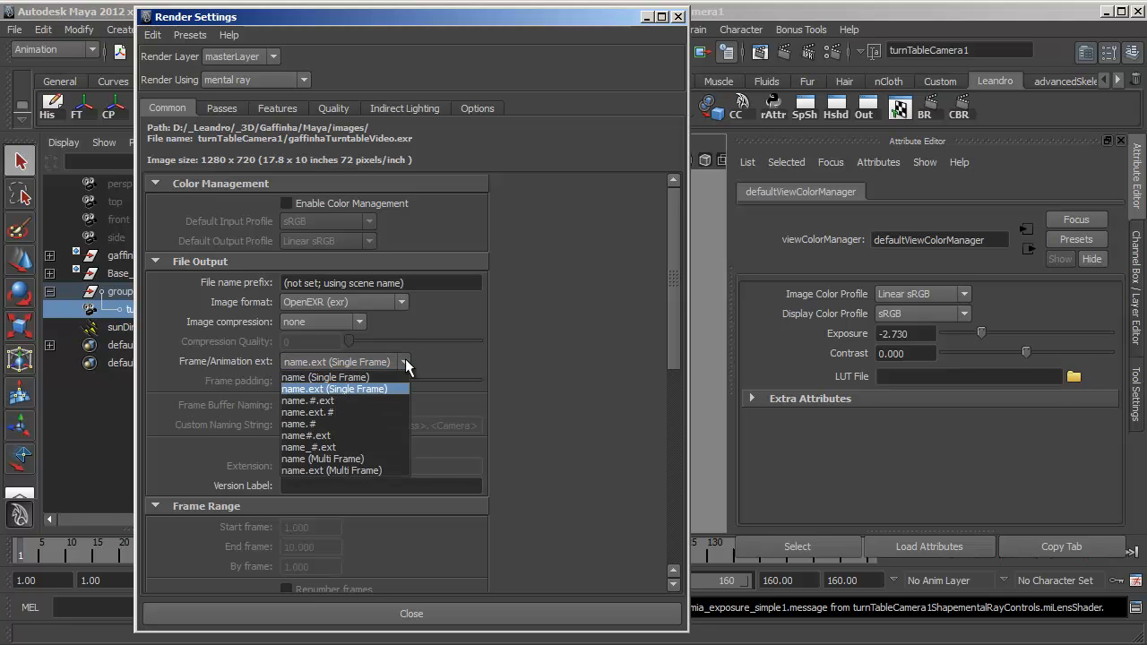
left_click(339, 433)
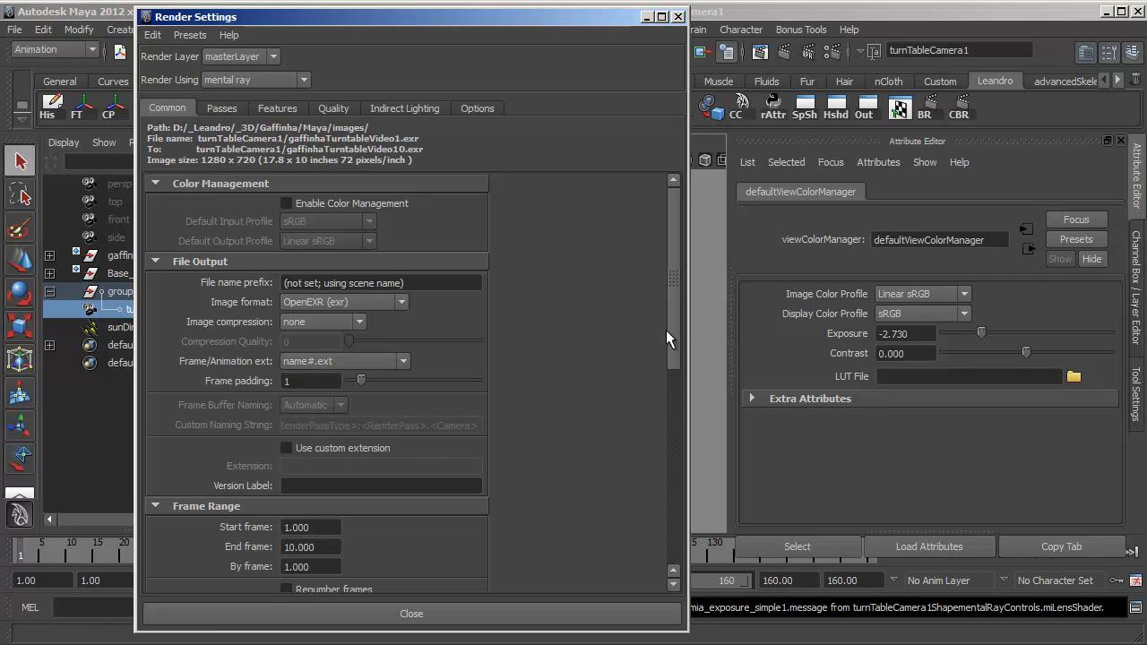
Set the end frame of the render's frame range to 160.
left_click_drag(673, 328, 677, 385)
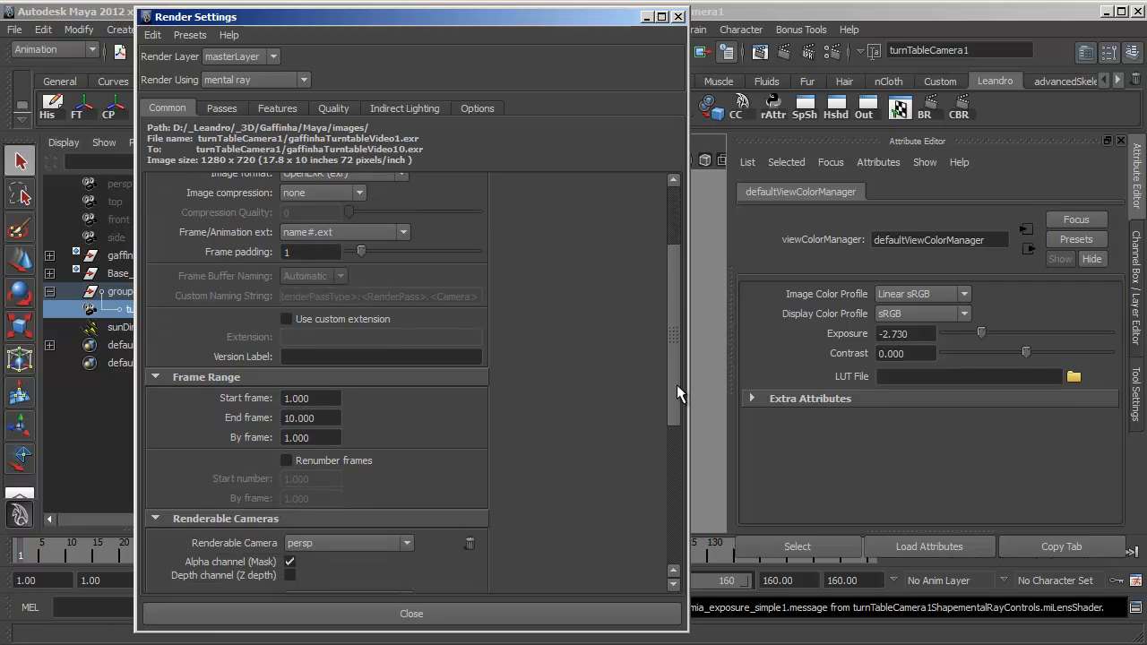
left_click(304, 398)
key("Tab")
left_click(329, 398)
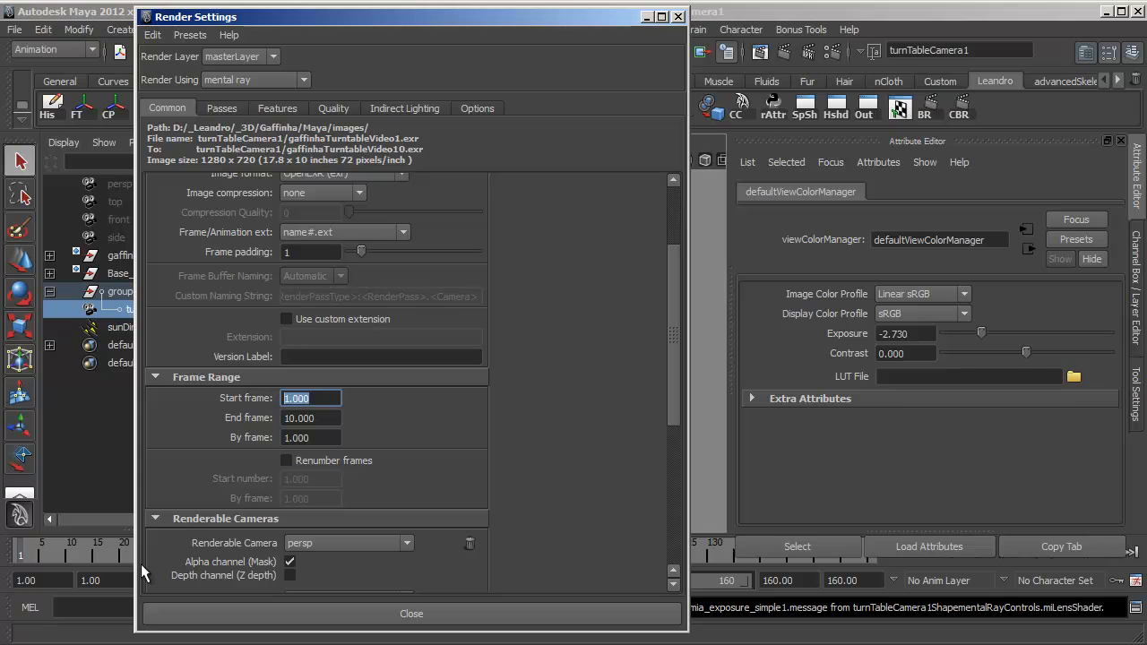
left_click(299, 419)
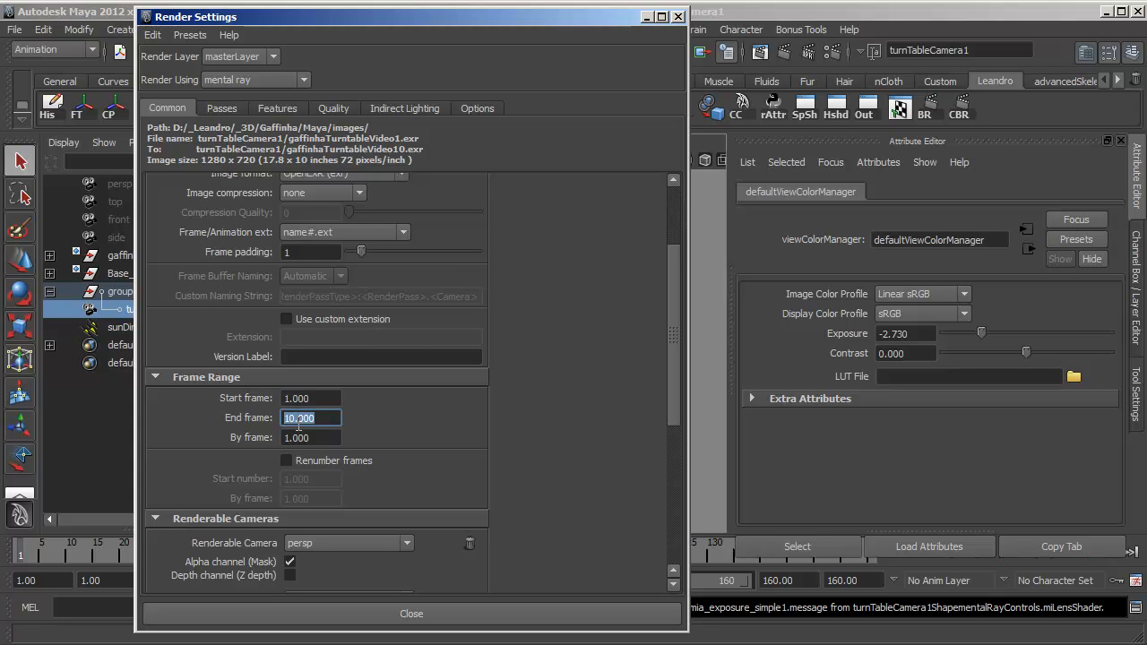
type("160")
key("Return")
Remove the persp camera from the renderable cameras, keeping turnTableCamera1 with its alpha channel.
left_click_drag(674, 313, 665, 373)
scroll(446, 449, "down", 2)
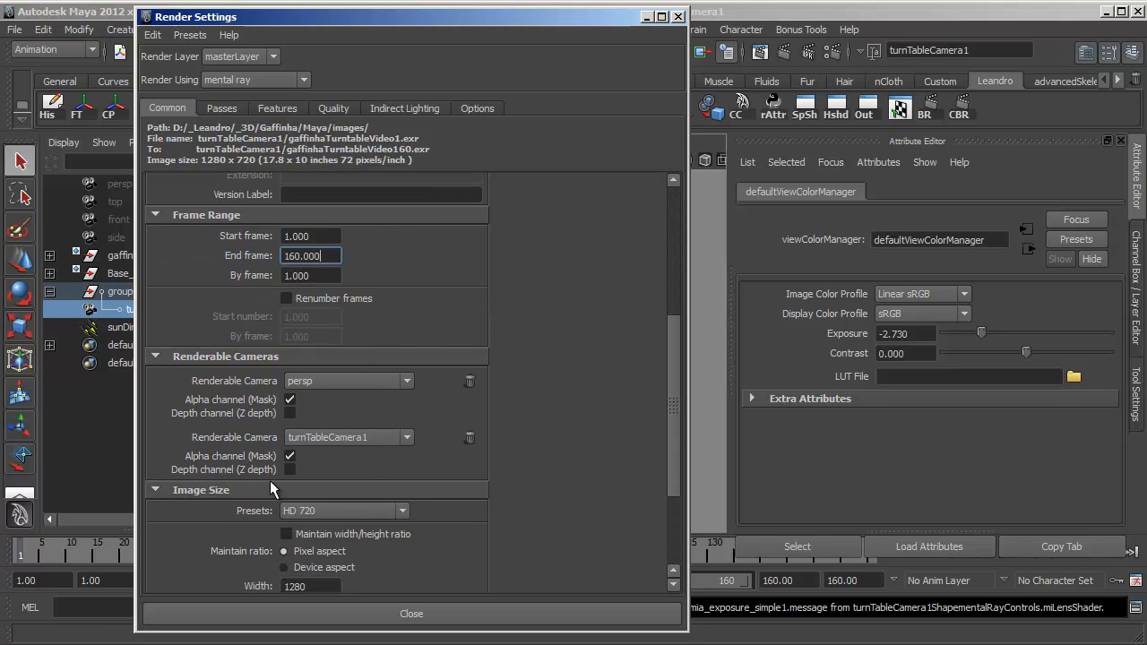
left_click(289, 455)
left_click(470, 381)
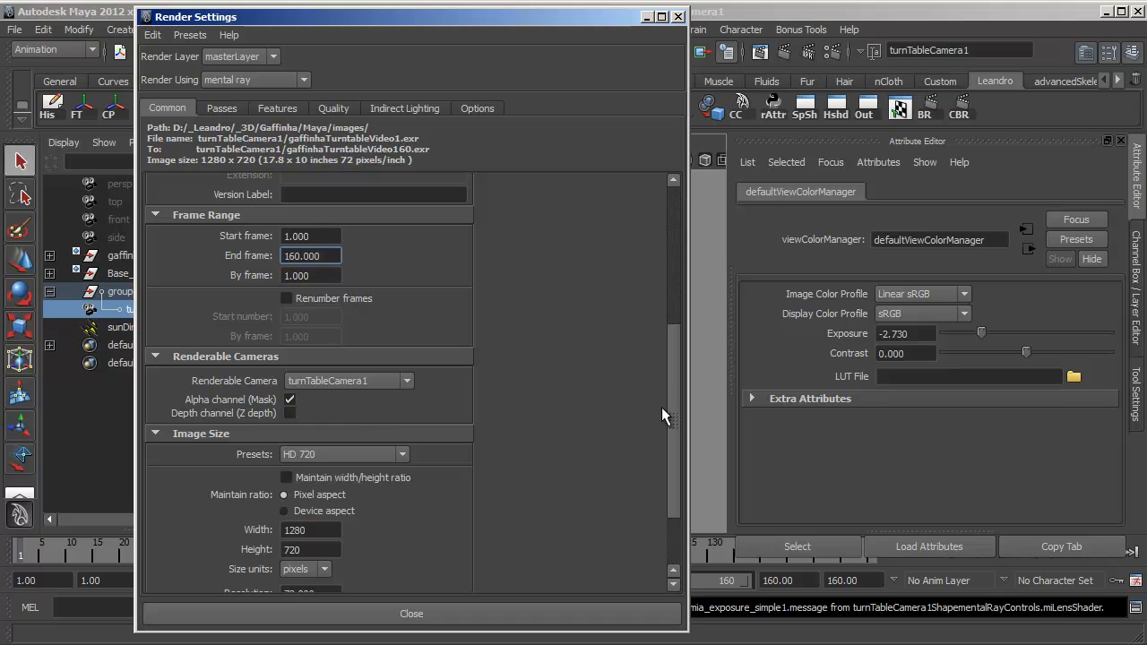
Review the color management and file output settings, and close the render settings.
left_click_drag(672, 407, 667, 241)
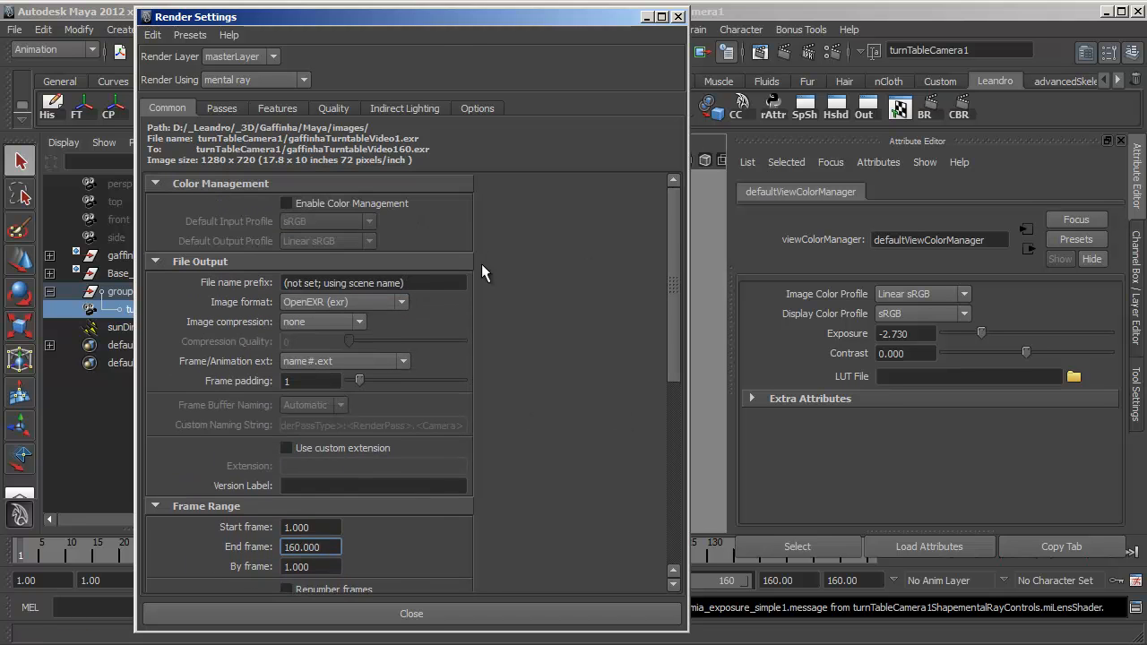
left_click_drag(436, 14, 465, 24)
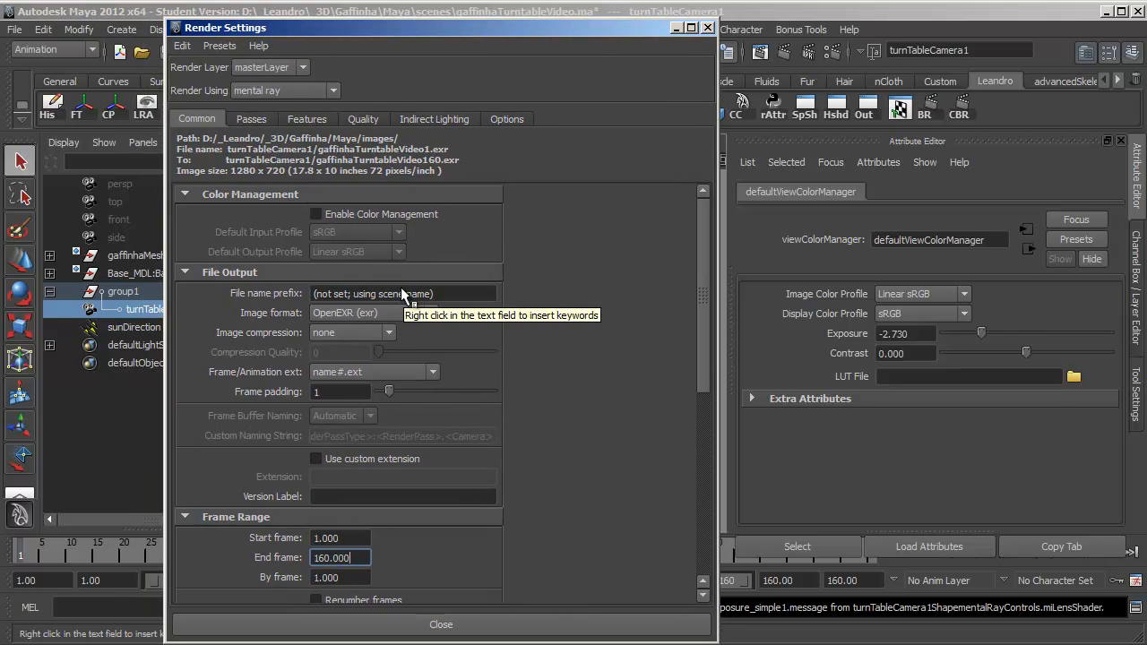
left_click_drag(457, 26, 455, 19)
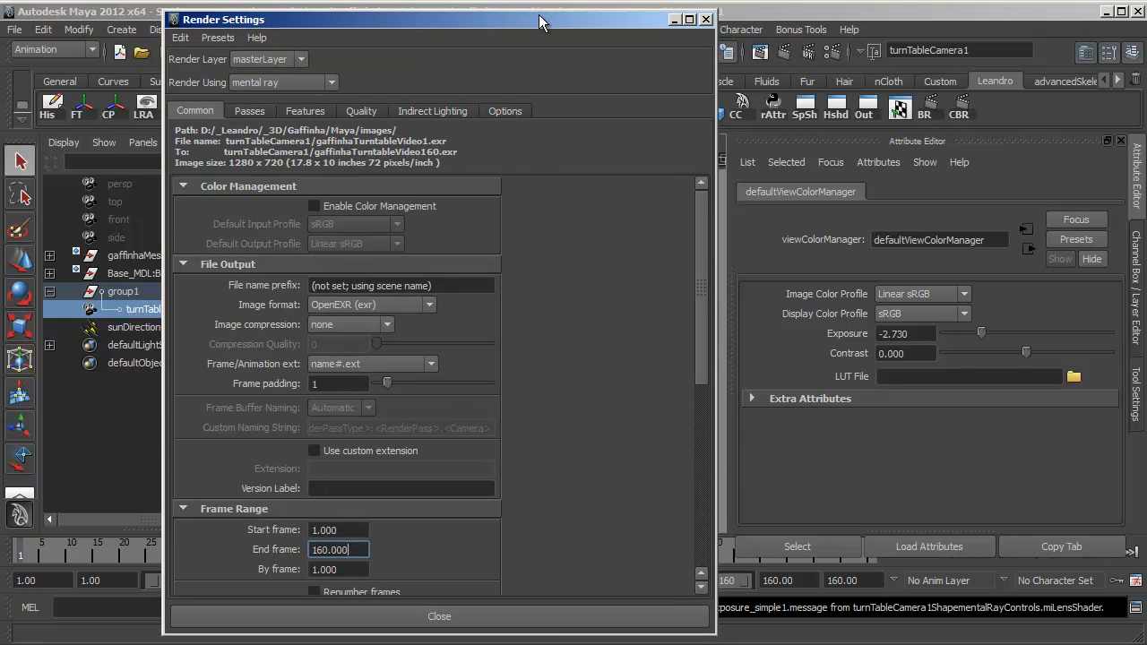
left_click_drag(544, 24, 536, 33)
left_click(698, 27)
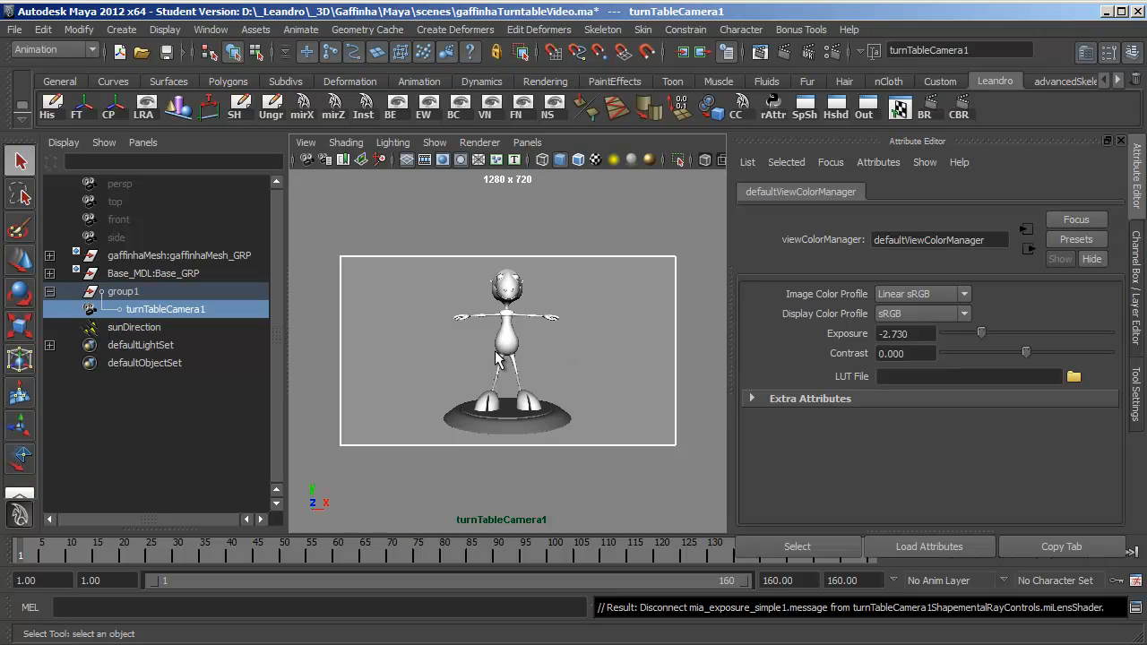
Show the render layers, clear the camera selection and make a copy of masterLayer.
left_click(1136, 277)
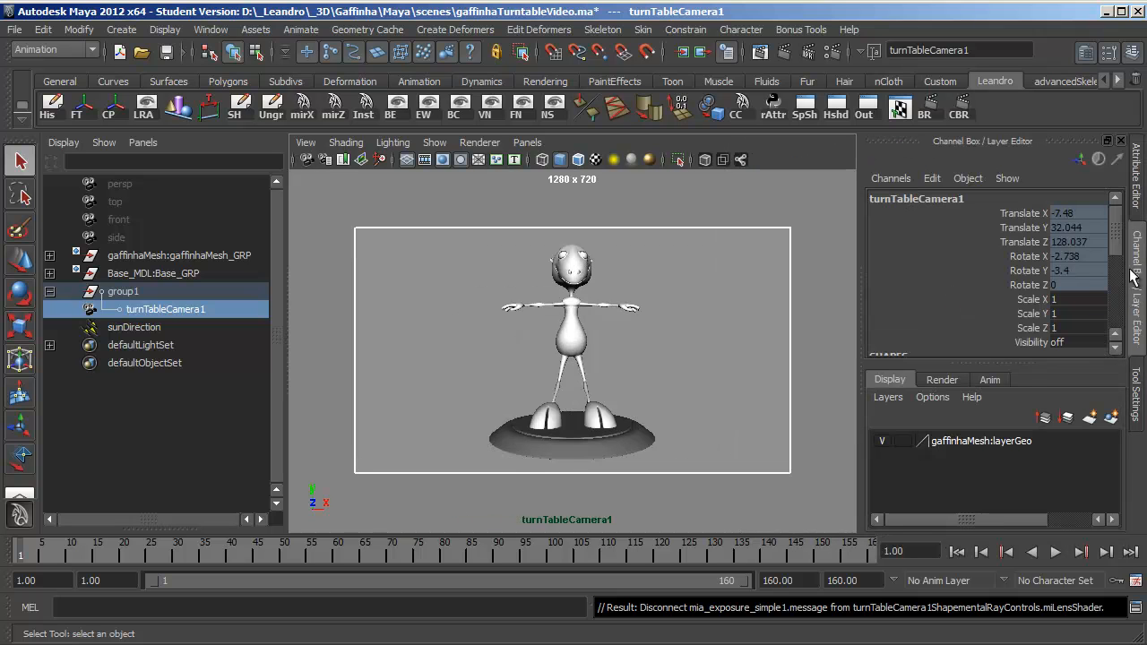
left_click(943, 379)
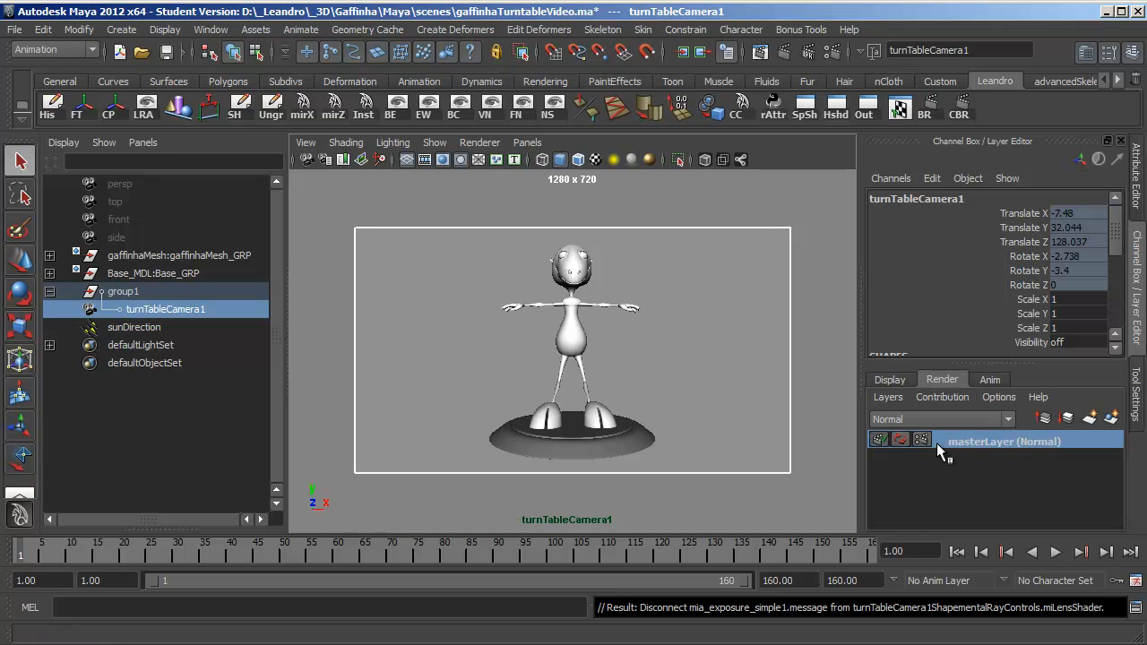
left_click(695, 272)
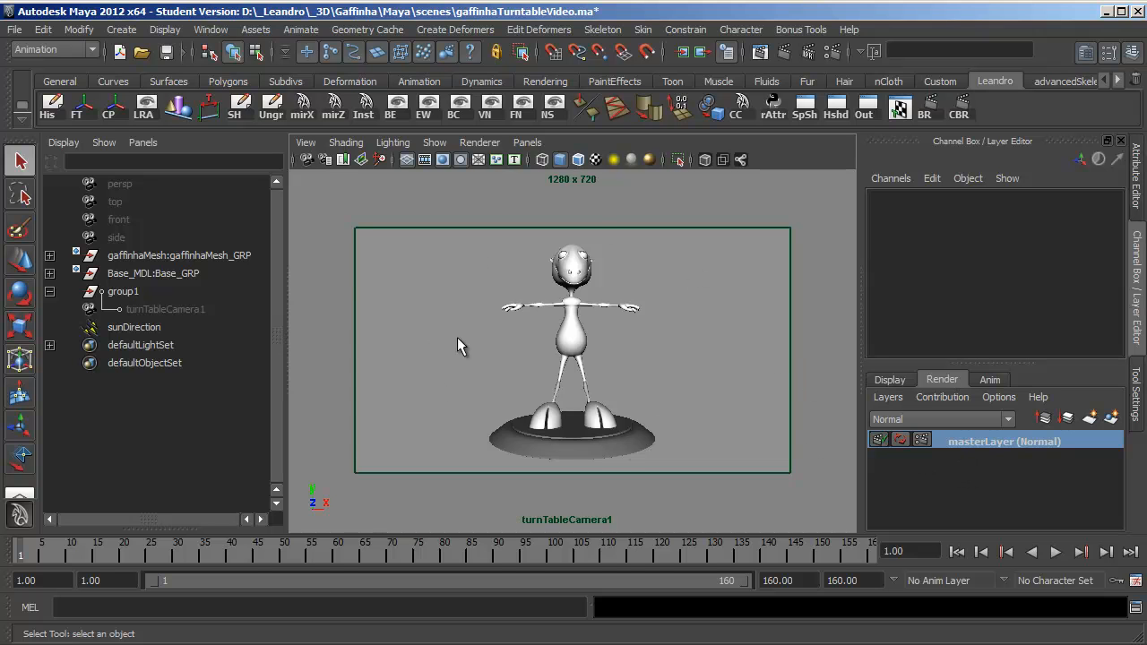
left_click(757, 53)
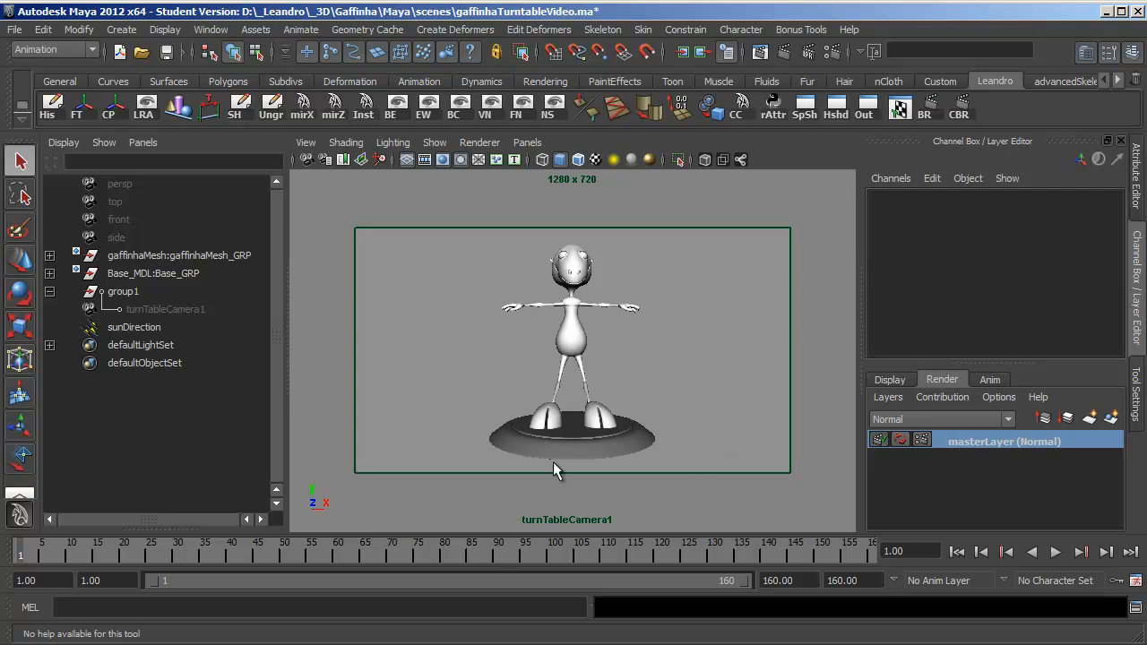
right_click(962, 439)
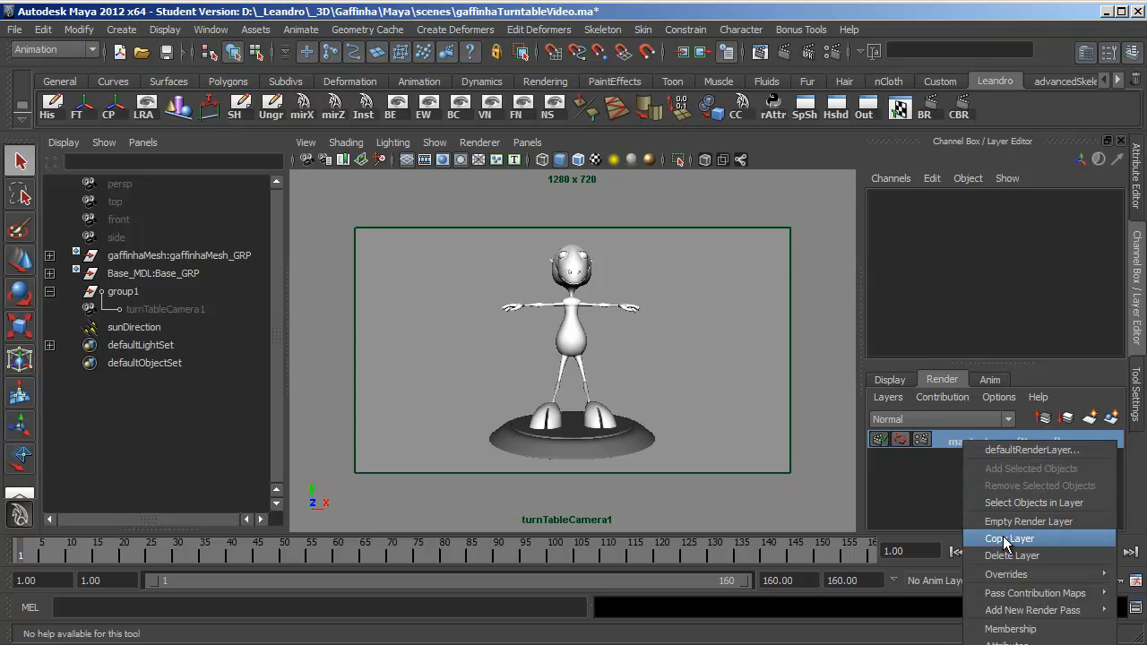
left_click(1003, 538)
left_click(986, 440)
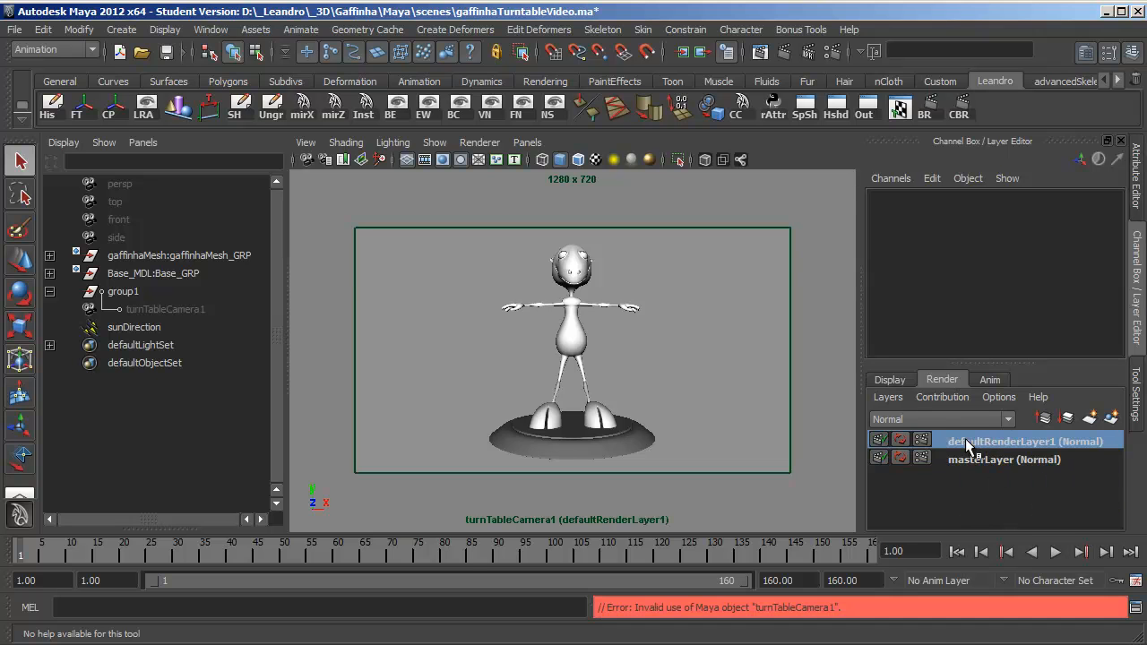
Rename the copied render layer texturaPass and render a test image of it from turnTableCamera1.
double_click(974, 444)
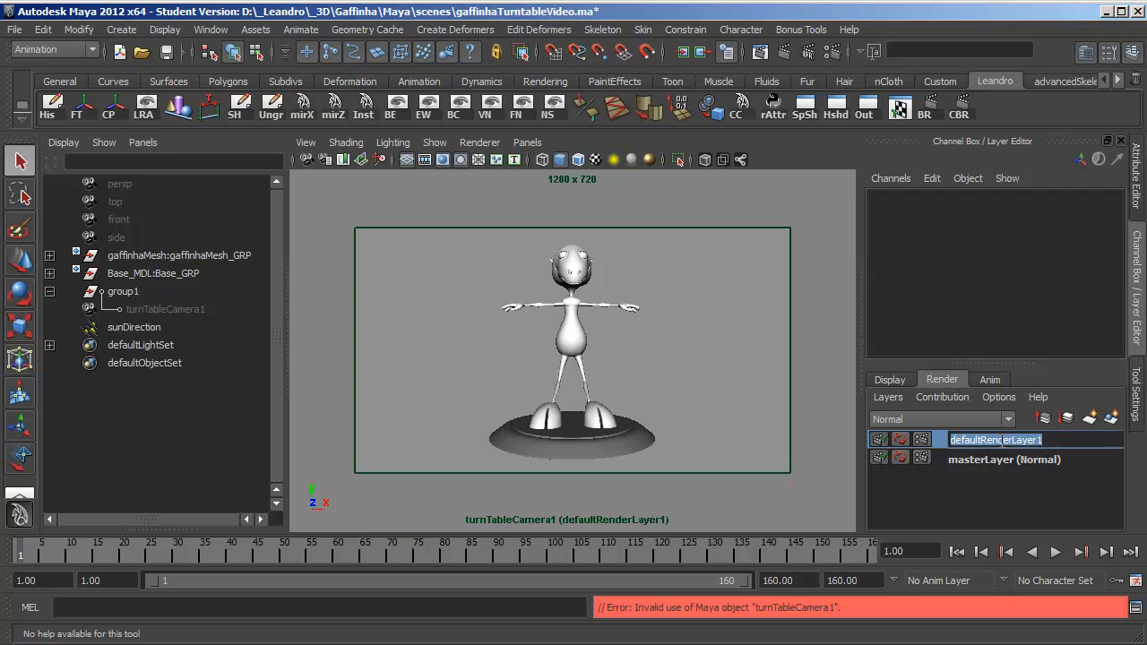
type("textur")
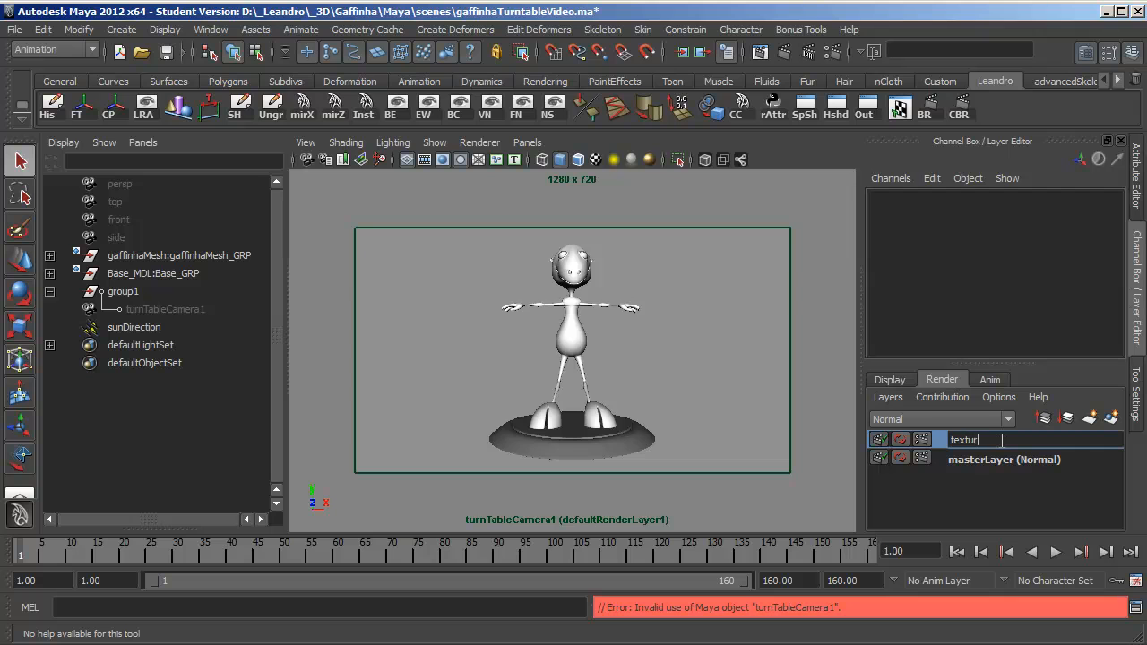
type("aPass")
key("Return")
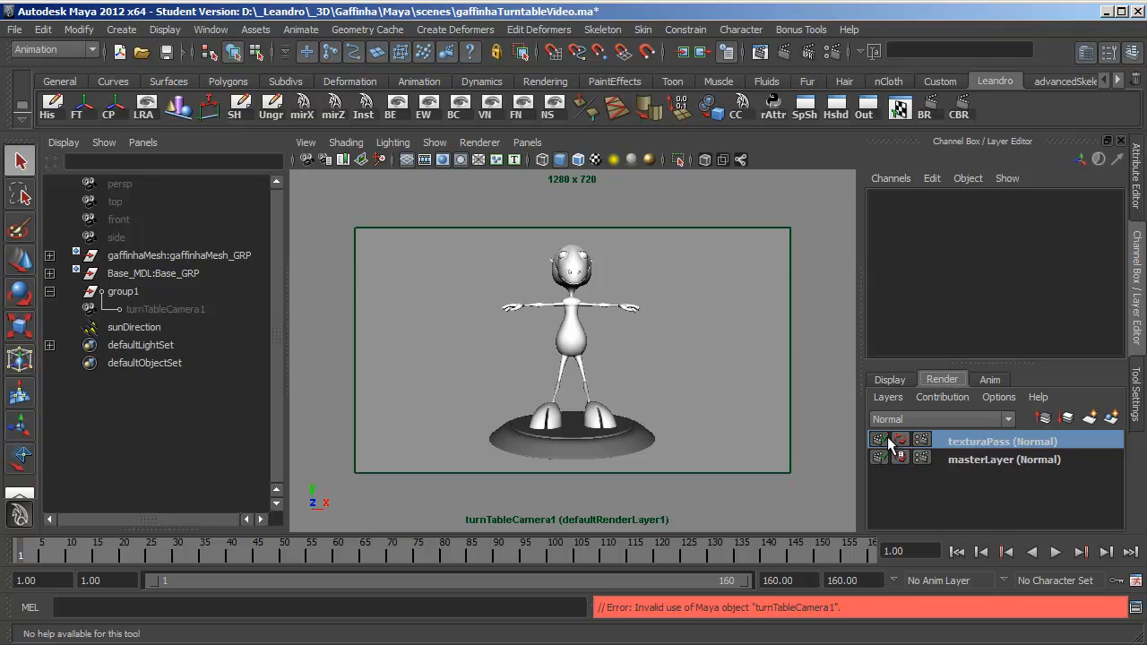
left_click(774, 52)
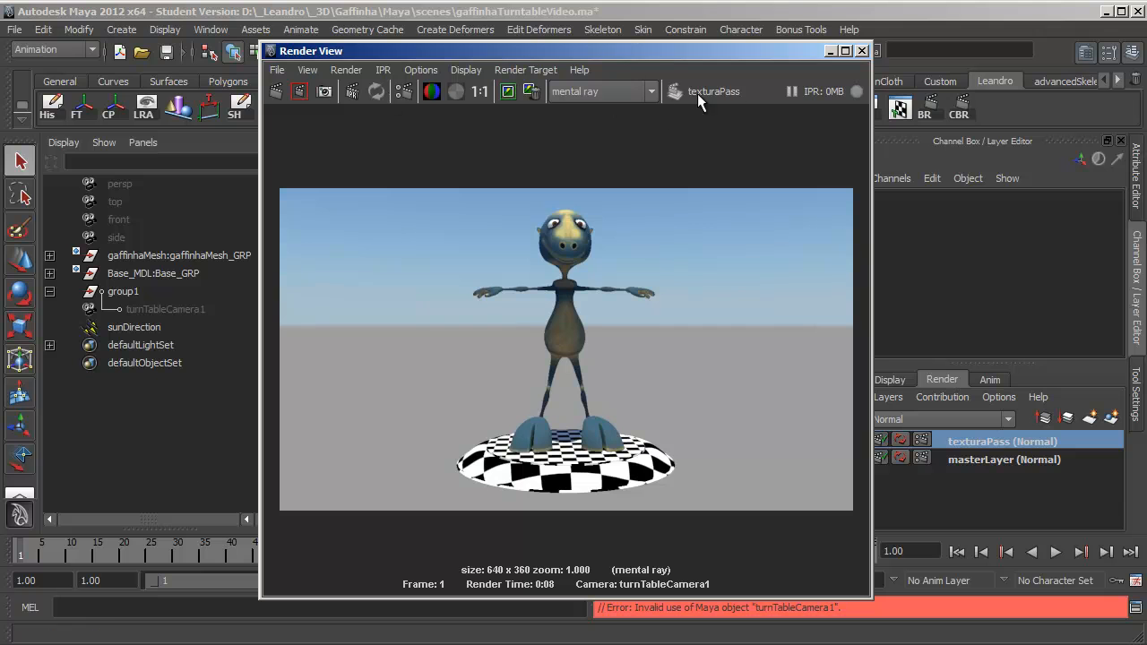
left_click(299, 91)
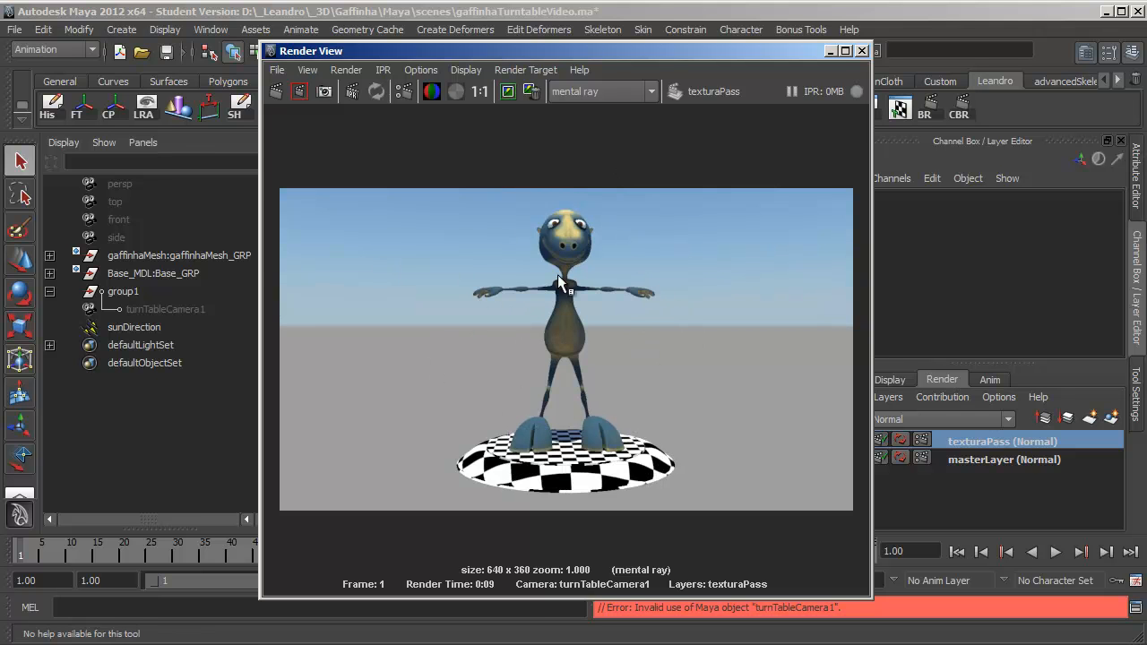
Close the render preview and create a new render layer from the character and base meshes, leaving out sunDirection.
left_click_drag(606, 51, 487, 49)
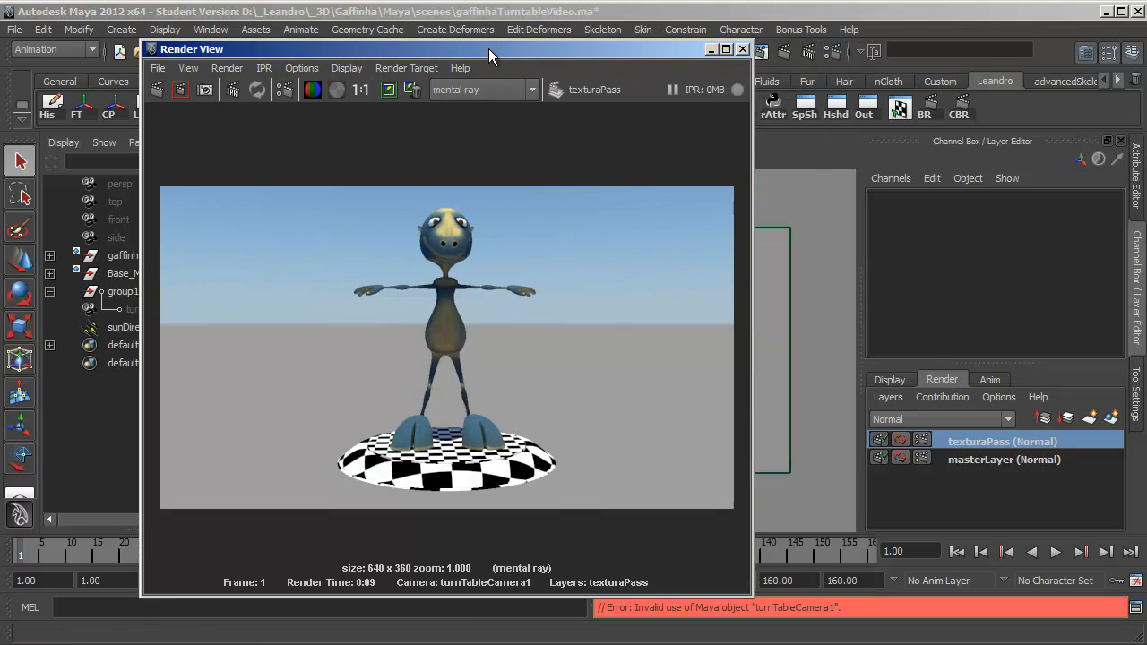
left_click(742, 49)
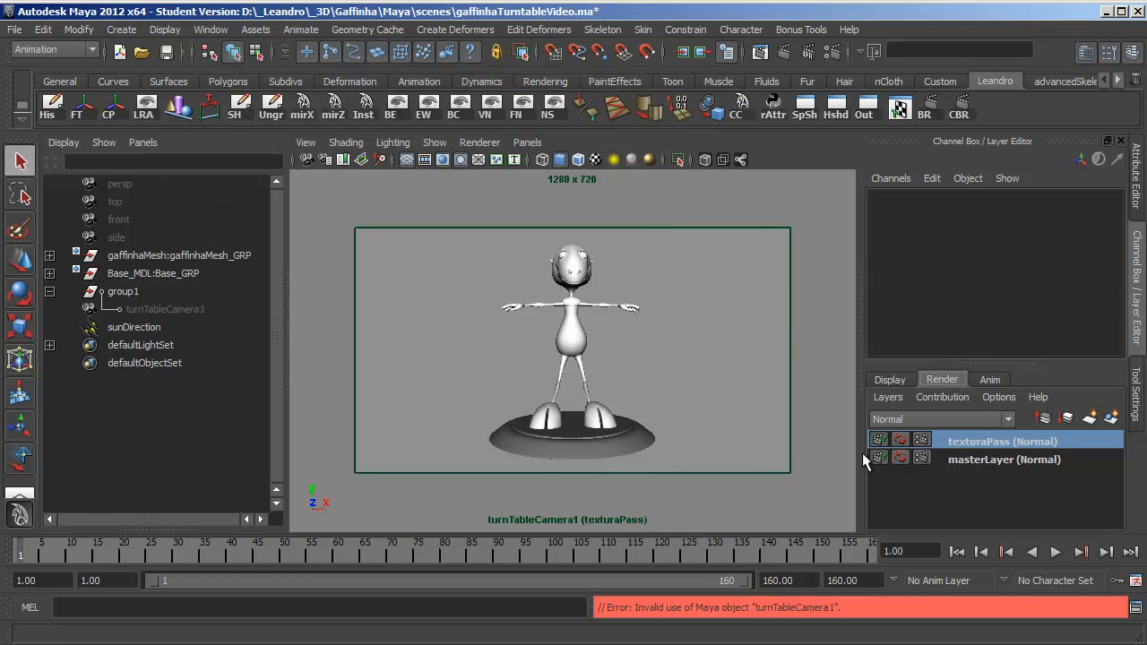
left_click(469, 267)
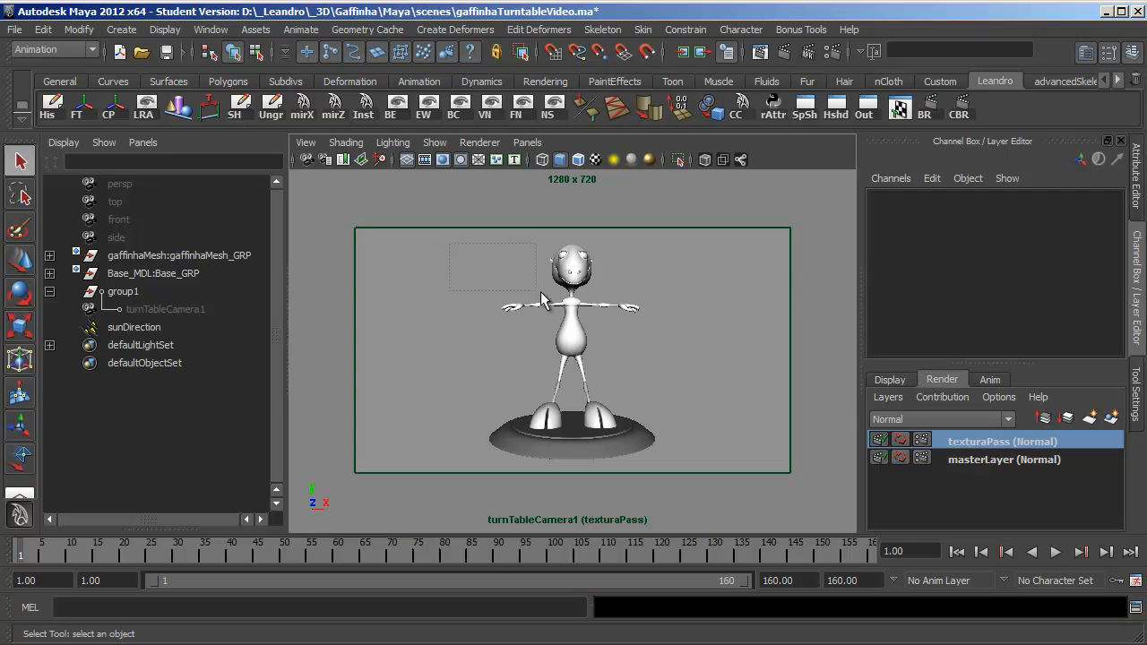
left_click(125, 327)
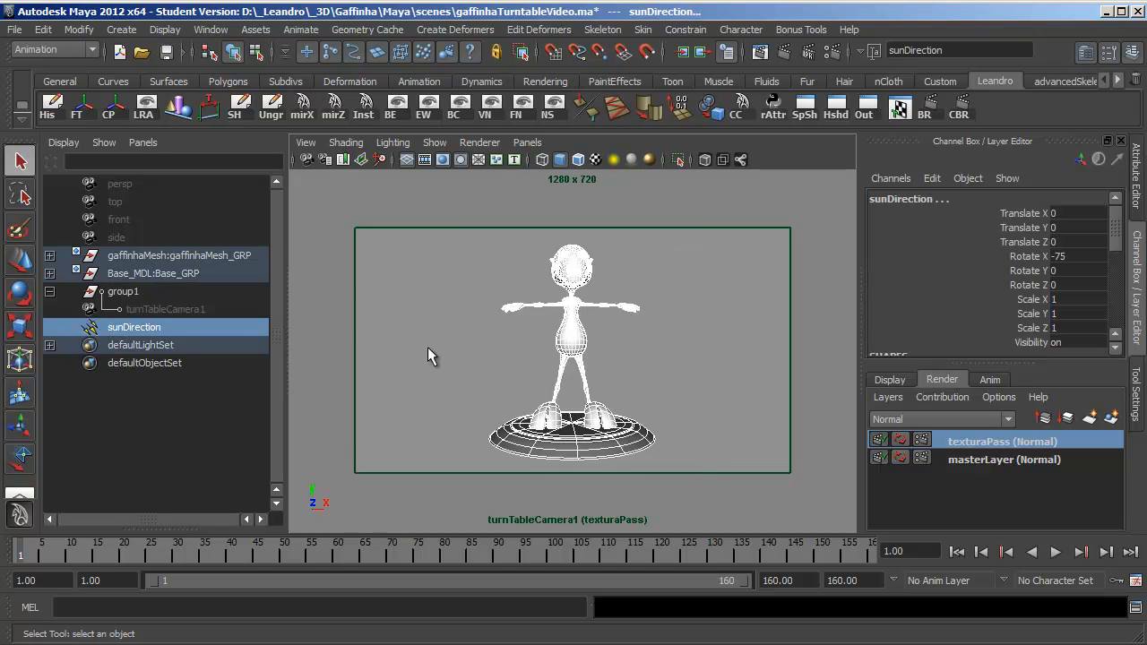
left_click(127, 329, "ctrl")
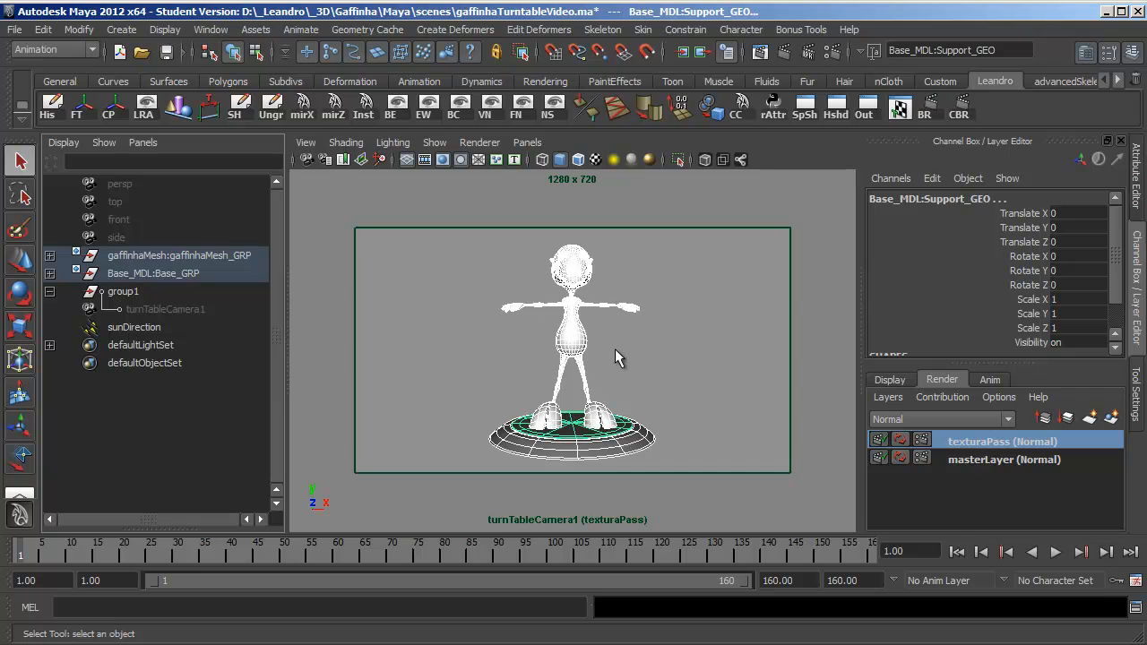
left_click(1112, 418)
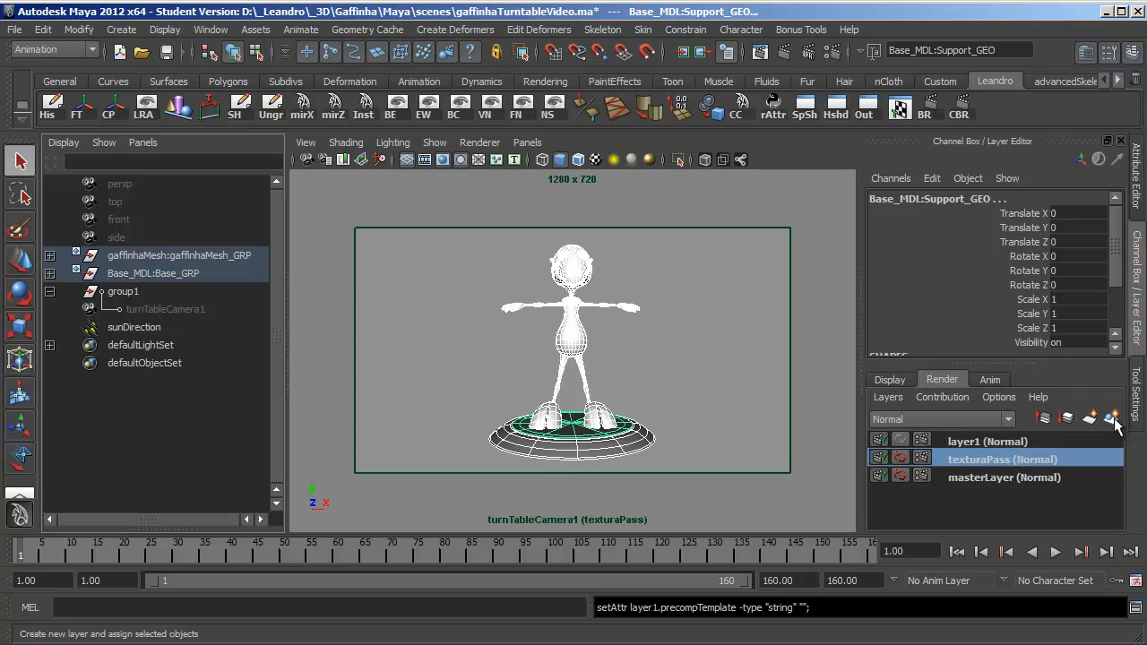
Make the new render layer active, rename it clayPass and clear the selection.
left_click(999, 440)
double_click(957, 441)
type("clayPas")
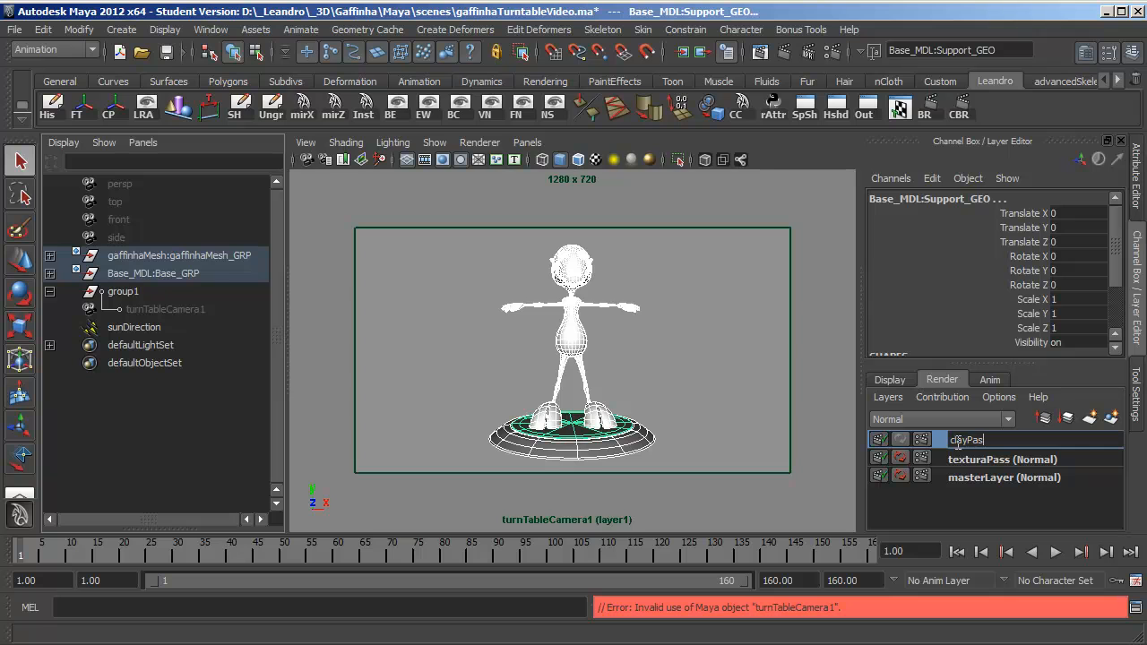
key("Return")
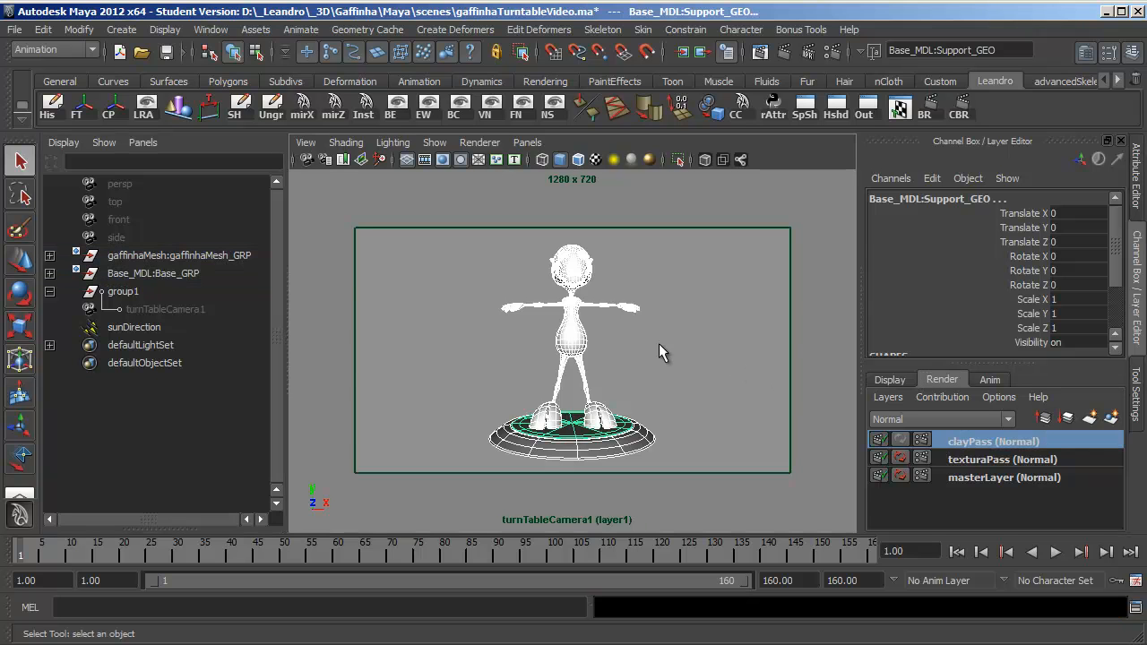
left_click(659, 343)
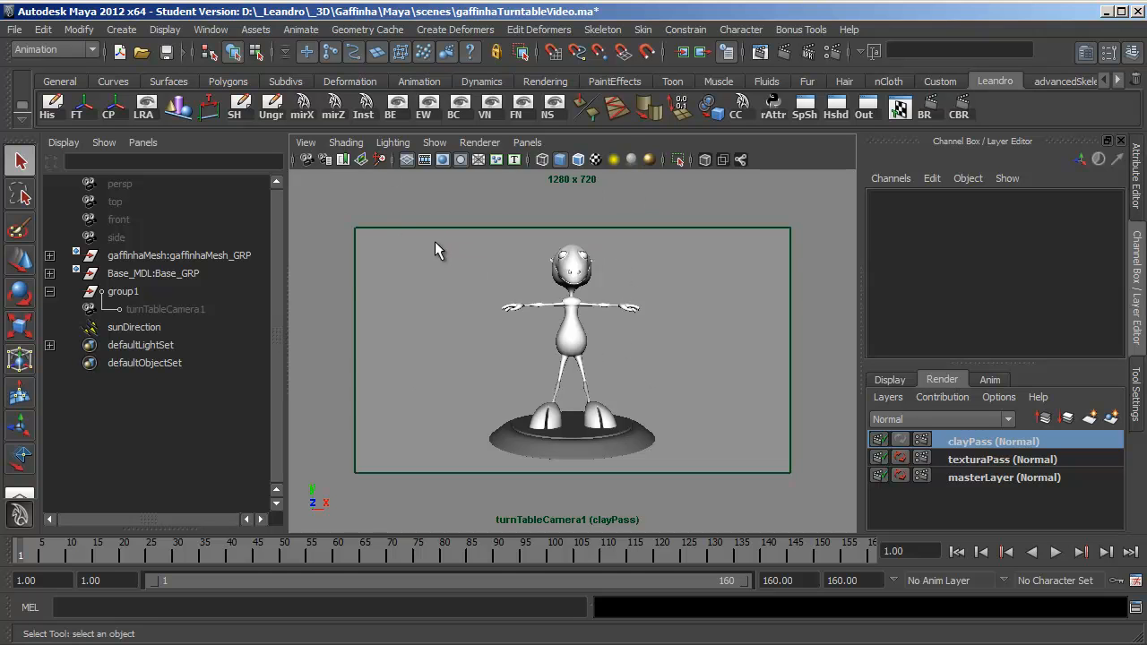
Assign a new mental ray mia_material_x to the character and base meshes in the clayPass layer.
left_click_drag(656, 320, 700, 483)
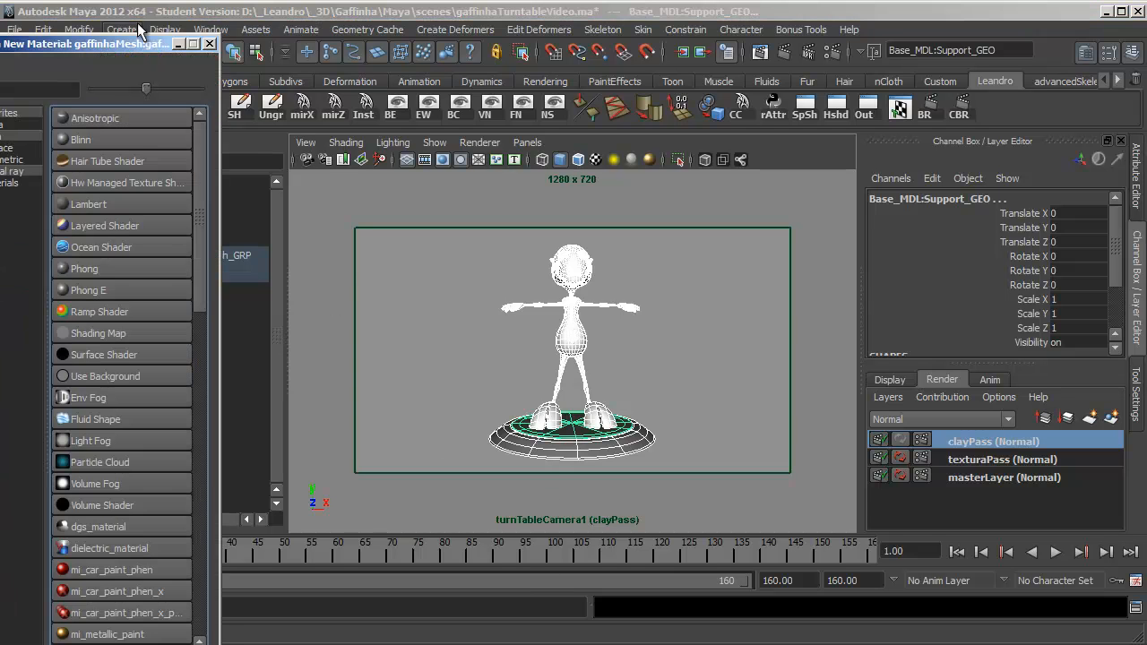
left_click_drag(139, 50, 287, 24)
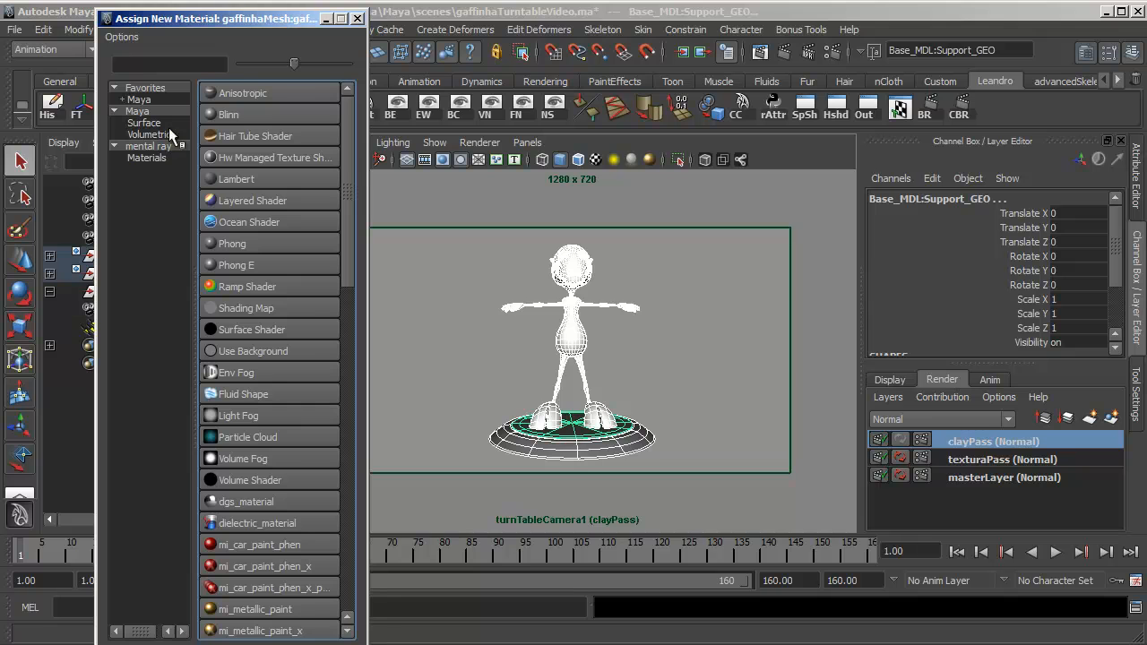
left_click(152, 158)
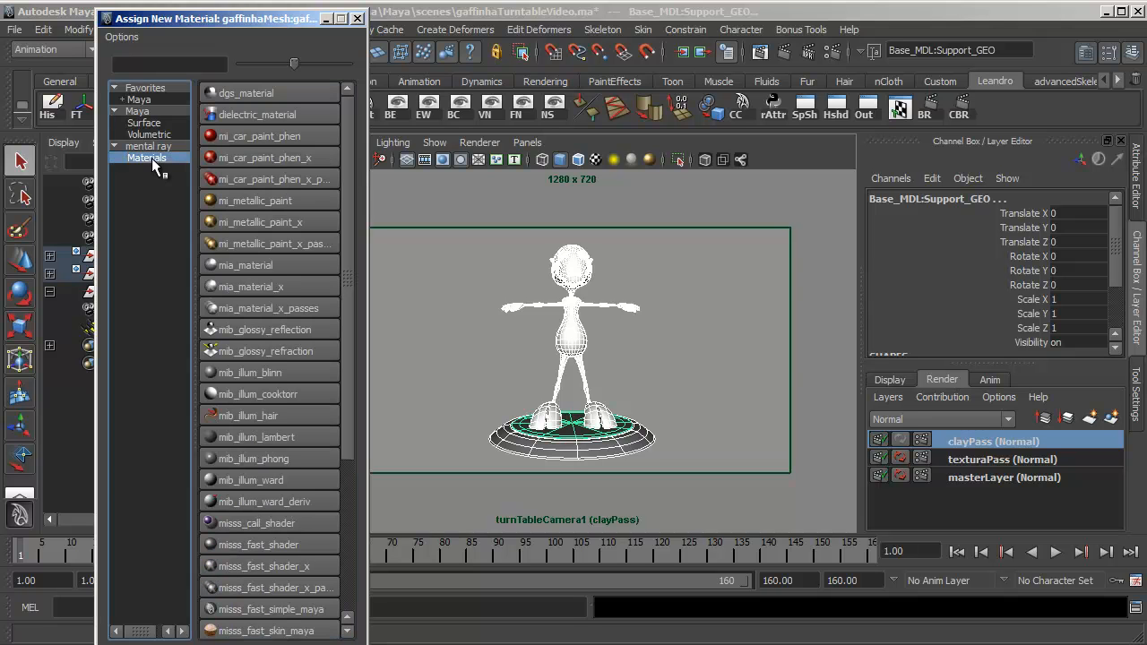
left_click(253, 289)
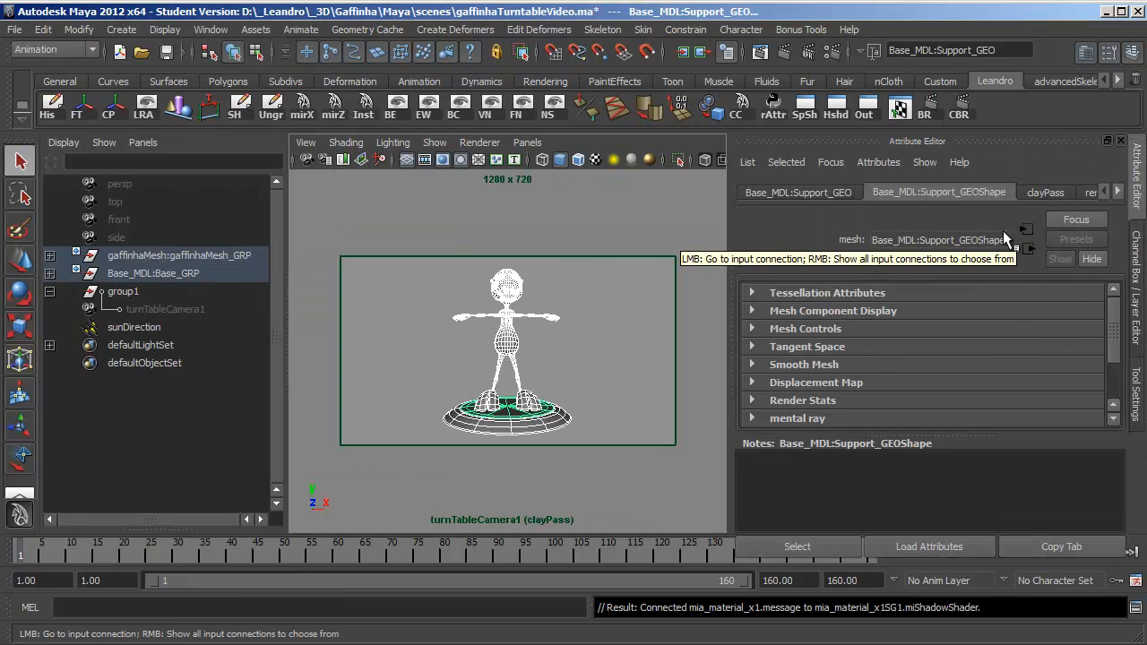
Open the attributes of the newly assigned material and rename it Clay_MAT.
left_click(1119, 192)
left_click(1116, 193)
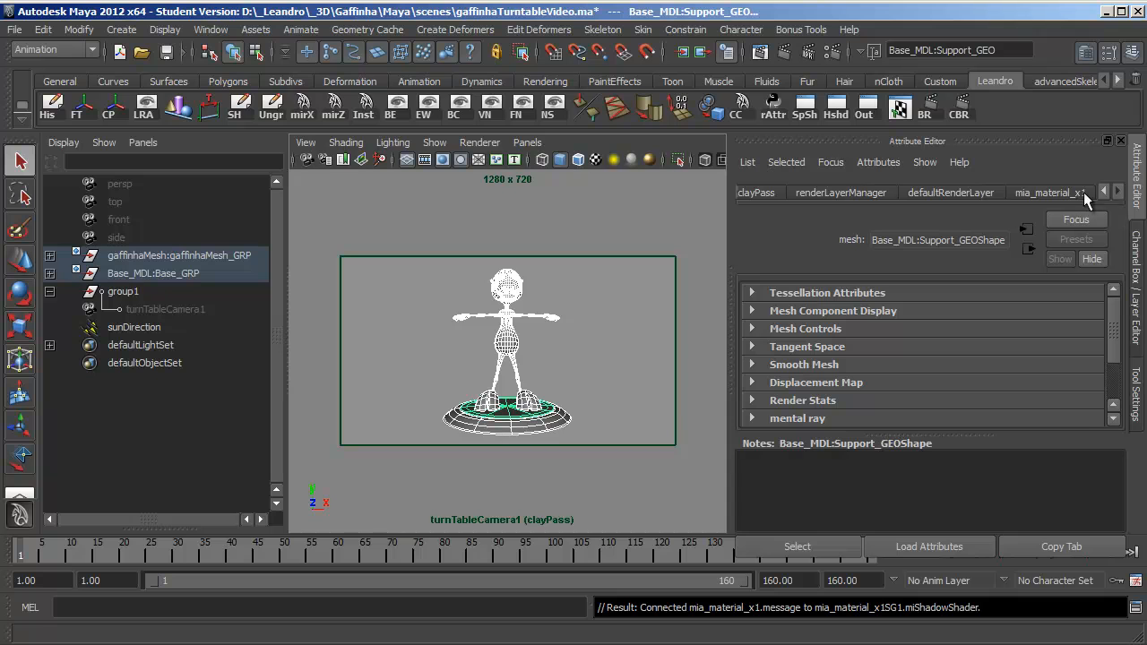
left_click(1071, 192)
double_click(956, 239)
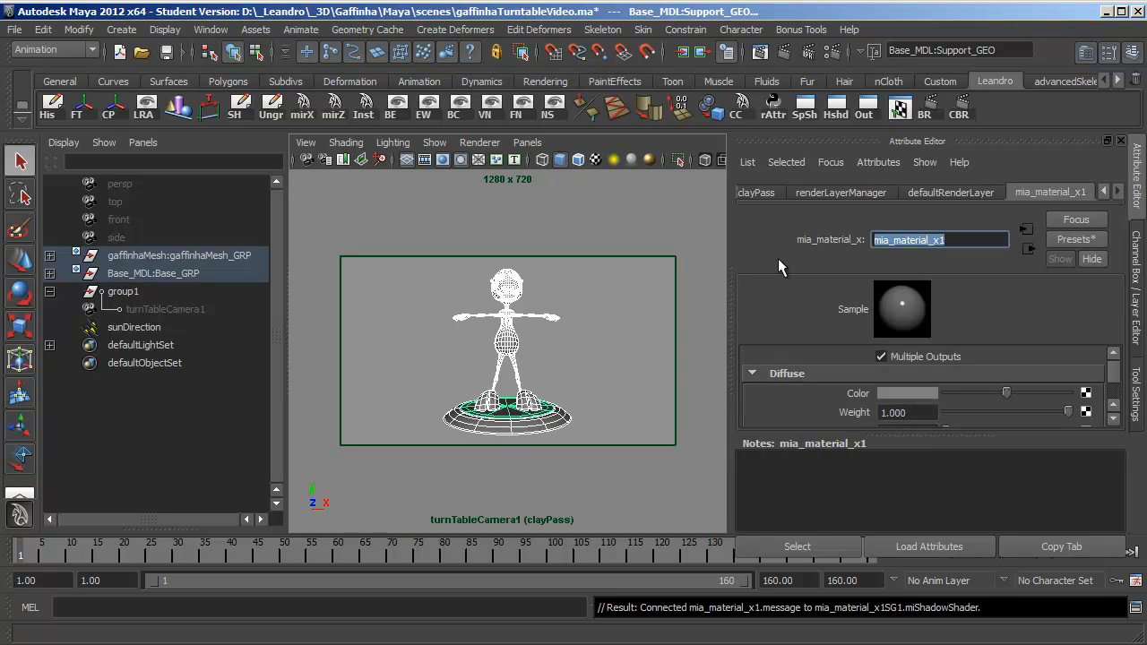
type("Clay_MAT")
key("Return")
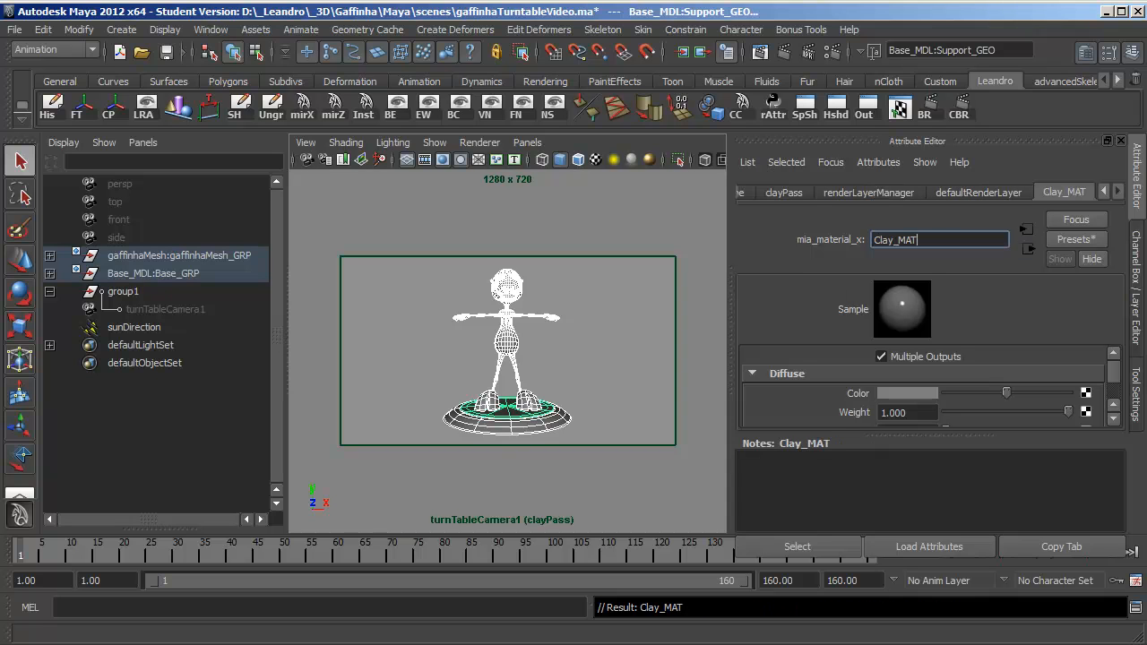
Darken Clay_MAT's diffuse color slightly, set roughness to about 0.832, dim the reflection color to light grey and set reflectivity to 0.
left_click_drag(973, 431, 978, 531)
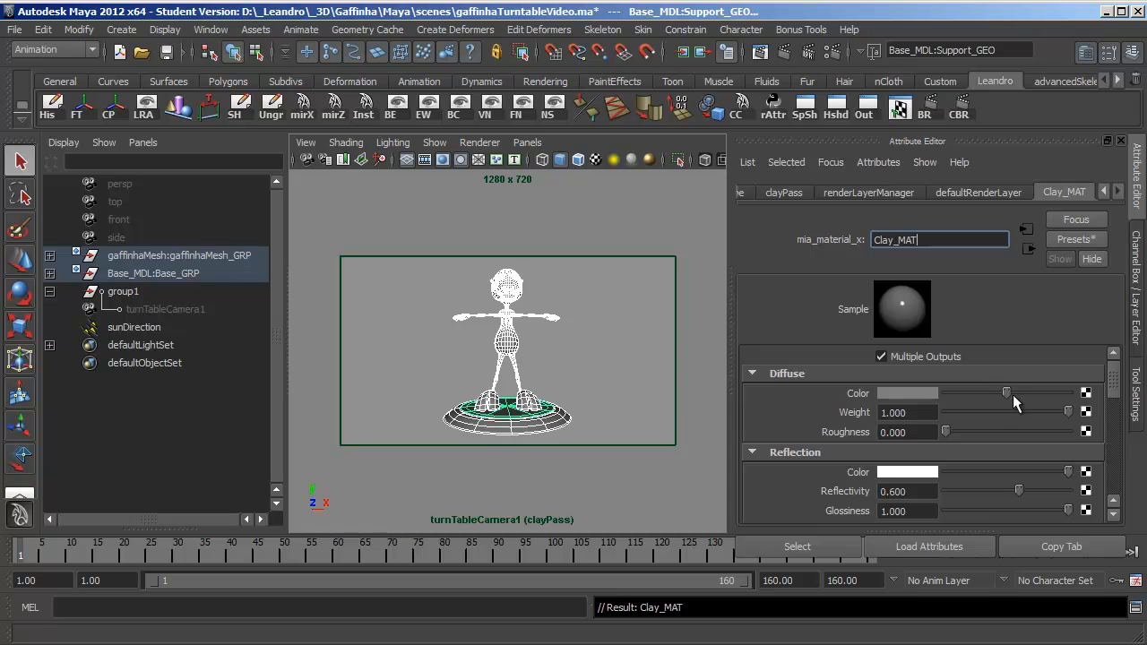
left_click_drag(1007, 392, 996, 391)
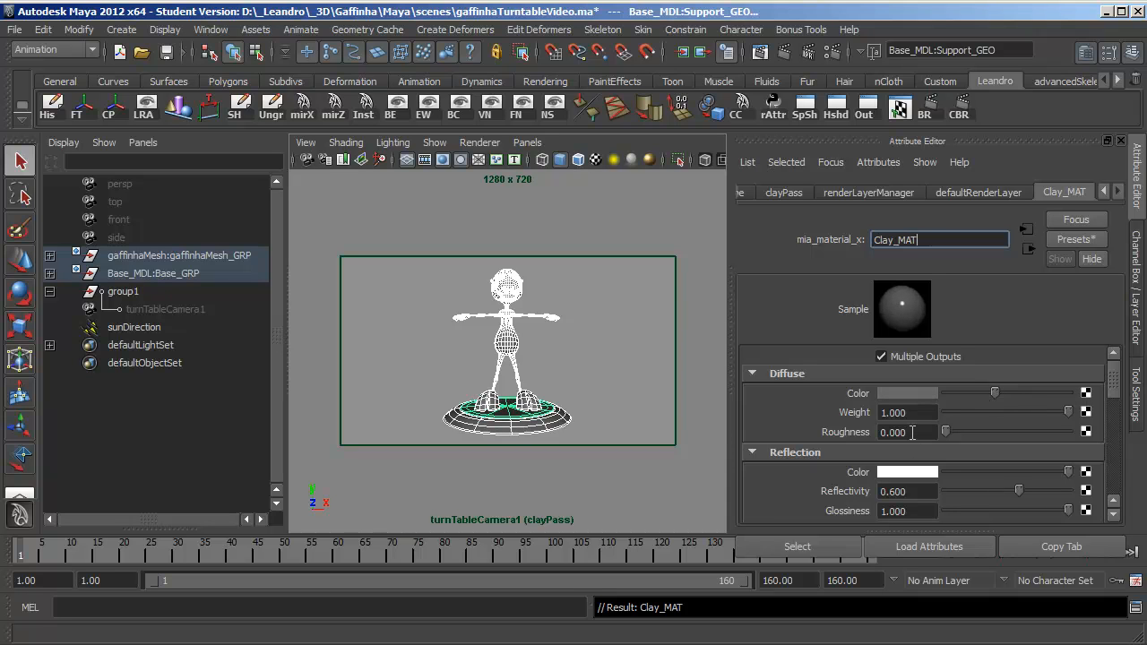
left_click_drag(942, 429, 1046, 436)
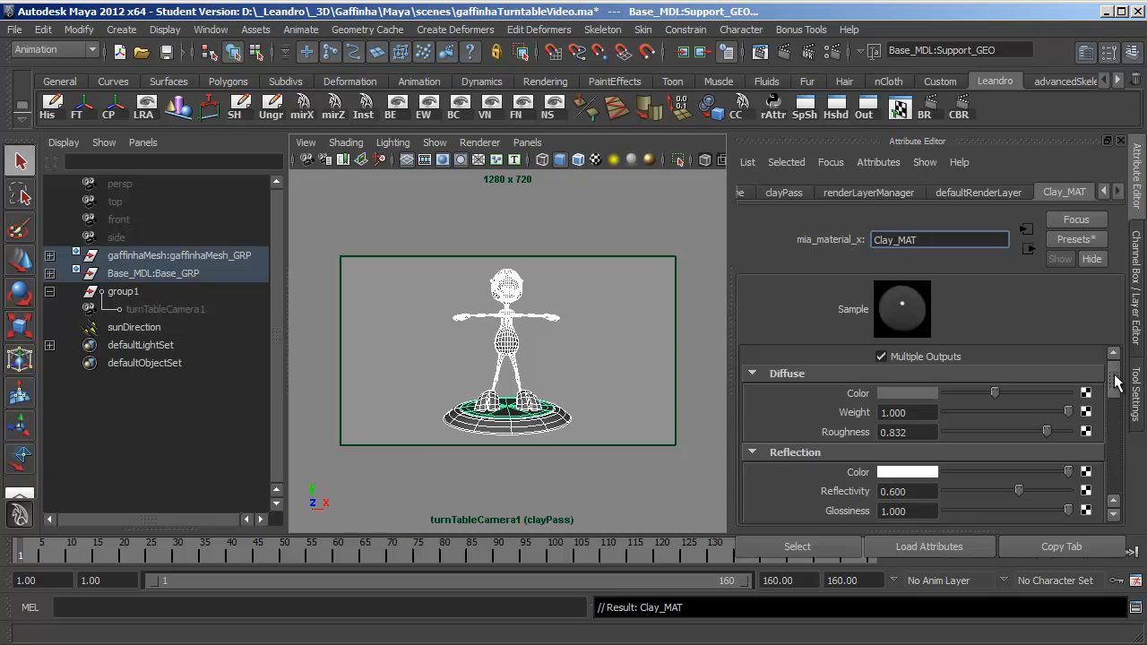
scroll(1116, 383, "down", 3)
left_click_drag(1069, 408, 934, 435)
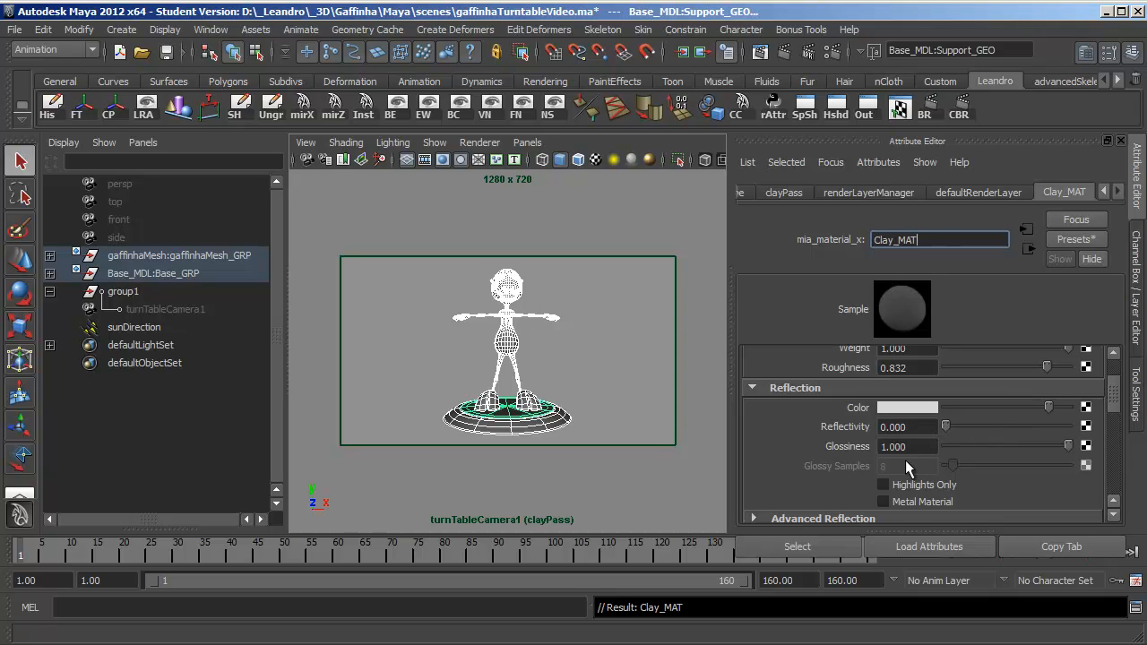
scroll(1118, 404, "down", 1)
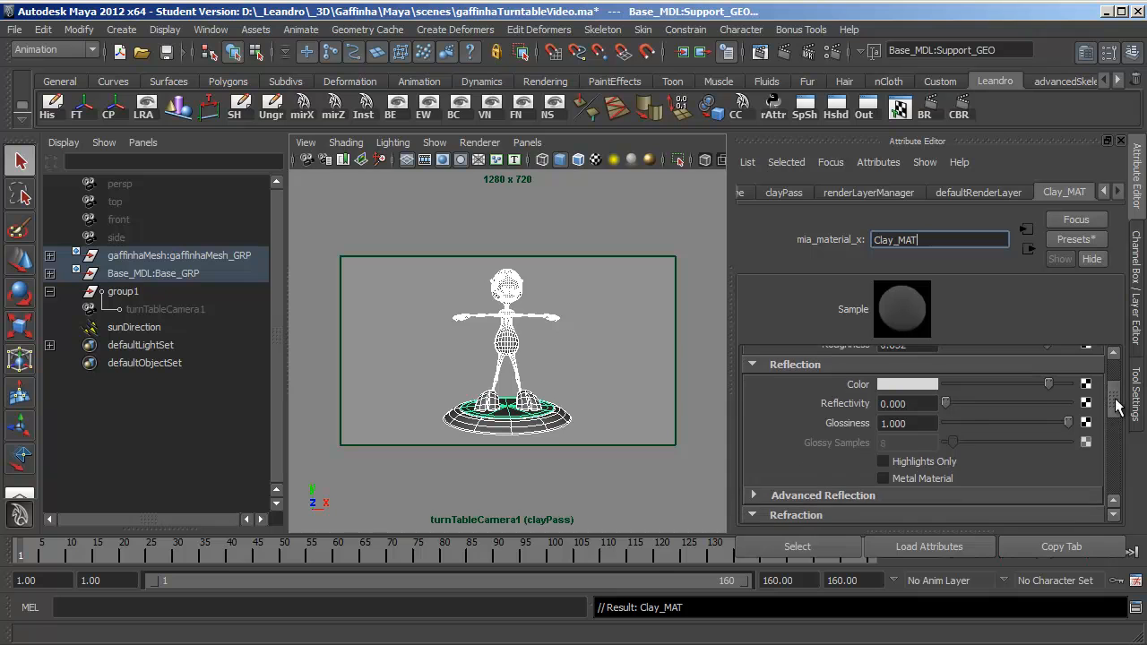
left_click_drag(1114, 400, 1114, 376)
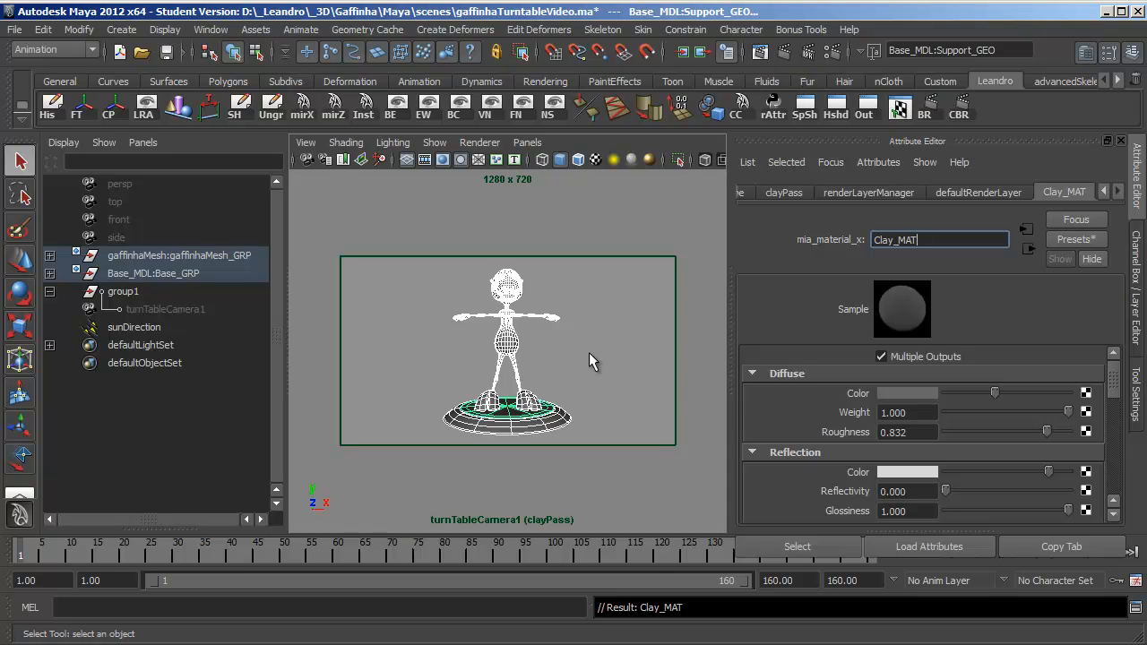
Add the sunDirection light to the clayPass render layer and clear the selection.
left_click(138, 329)
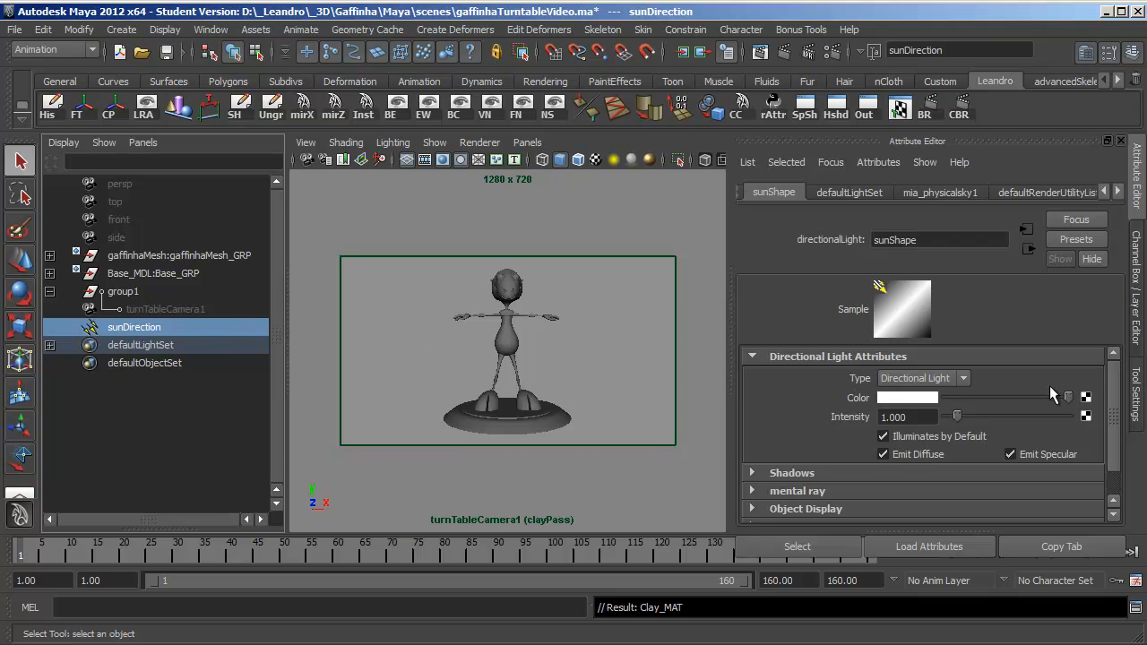
left_click(1141, 321)
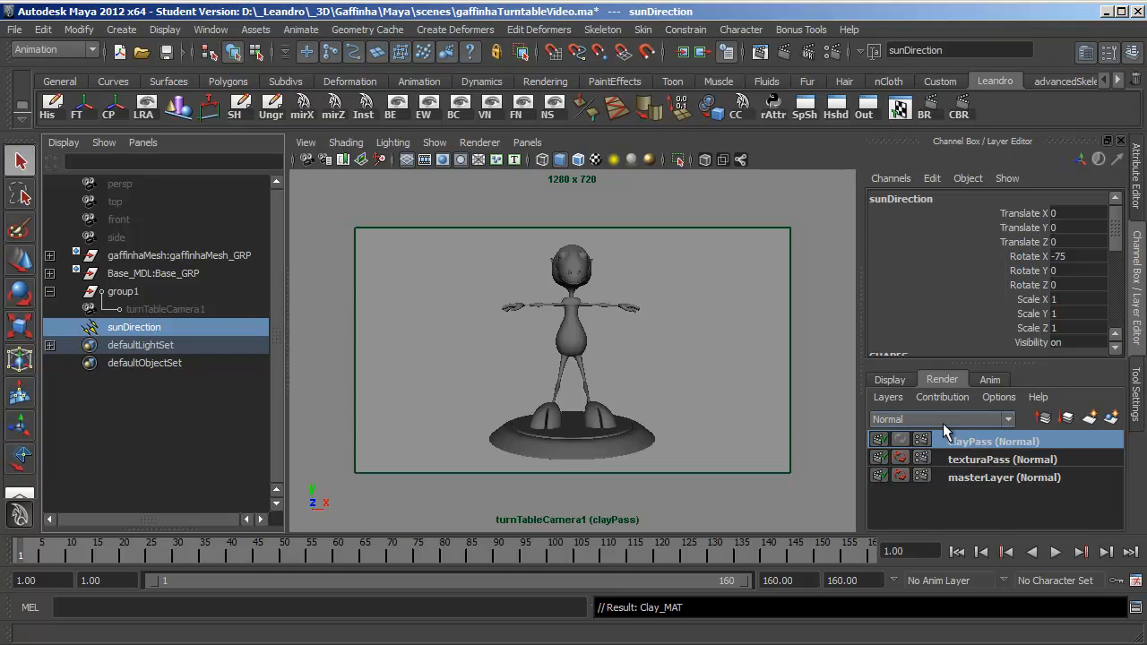
right_click(971, 438)
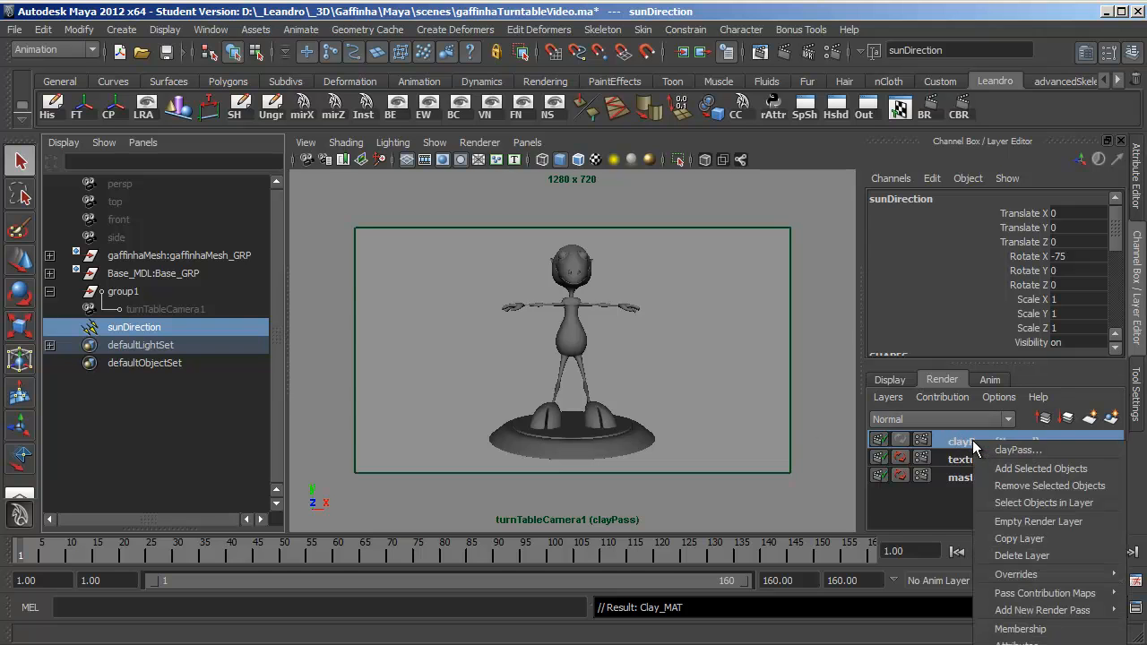
left_click(1032, 473)
left_click(669, 322)
Render a test image of the clayPass layer from turnTableCamera1 and close the render preview.
left_click(770, 52)
left_click_drag(456, 52, 594, 58)
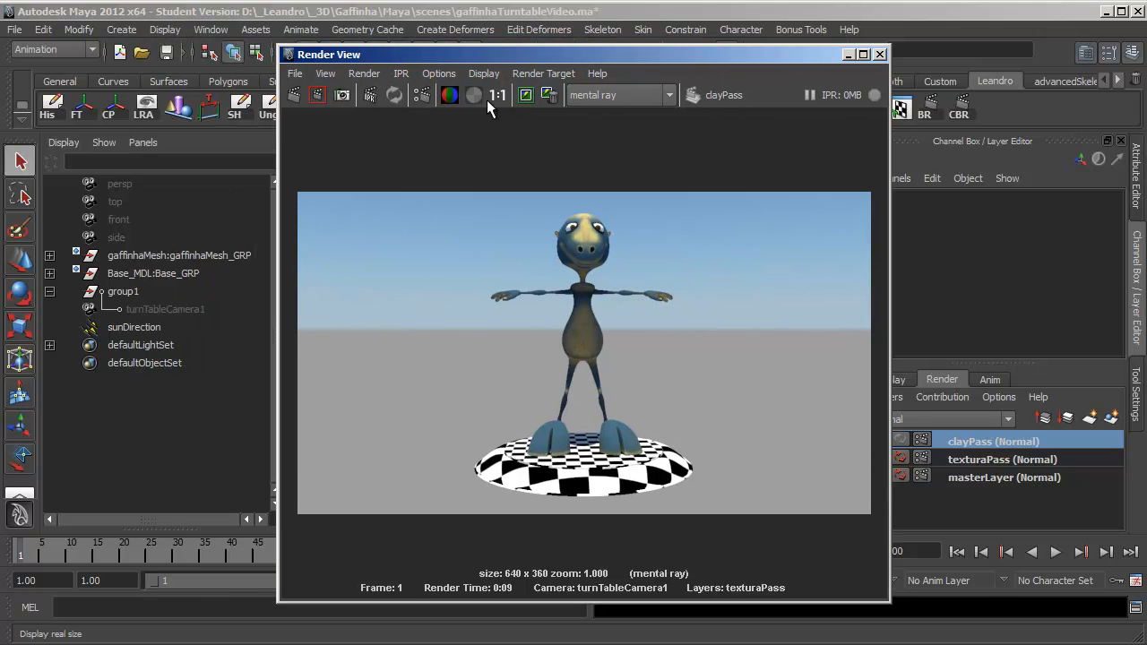
left_click(318, 95)
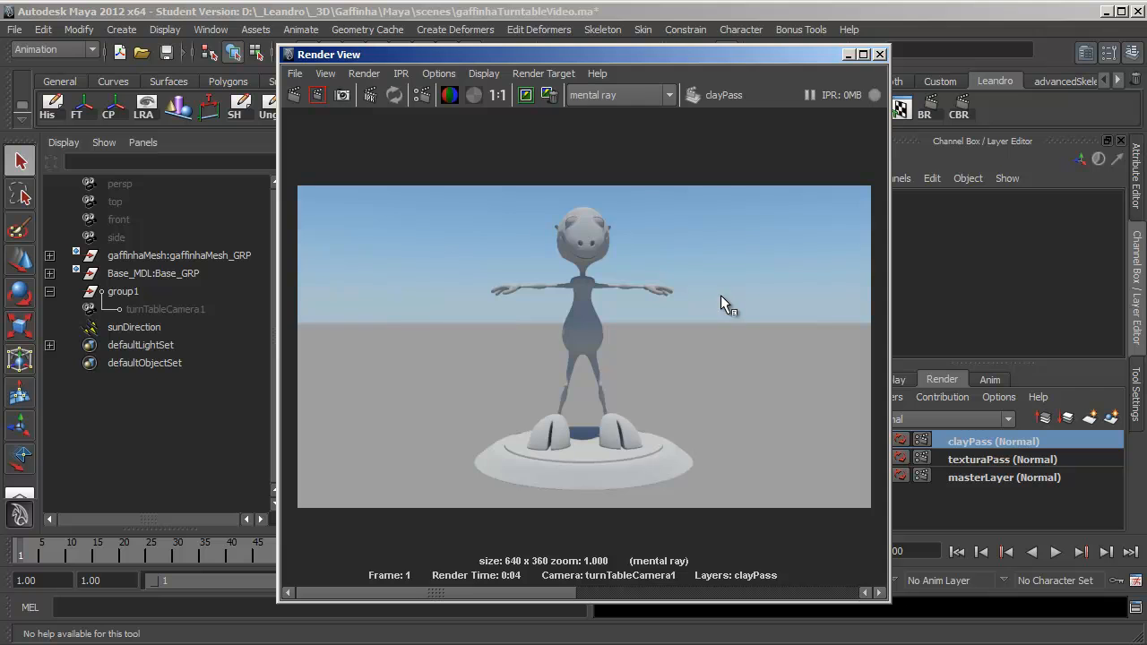
key("alt+F4")
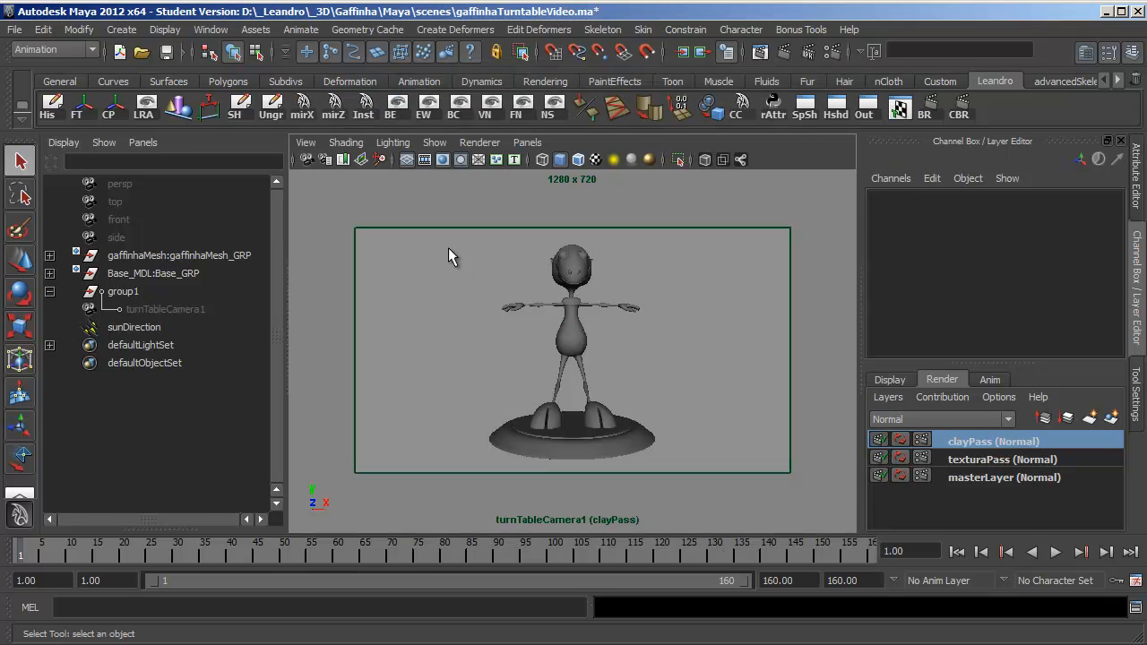
Create another render layer from the character and base meshes without sunDirection, name it edgesPass and clear the selection.
left_click_drag(440, 235, 693, 458)
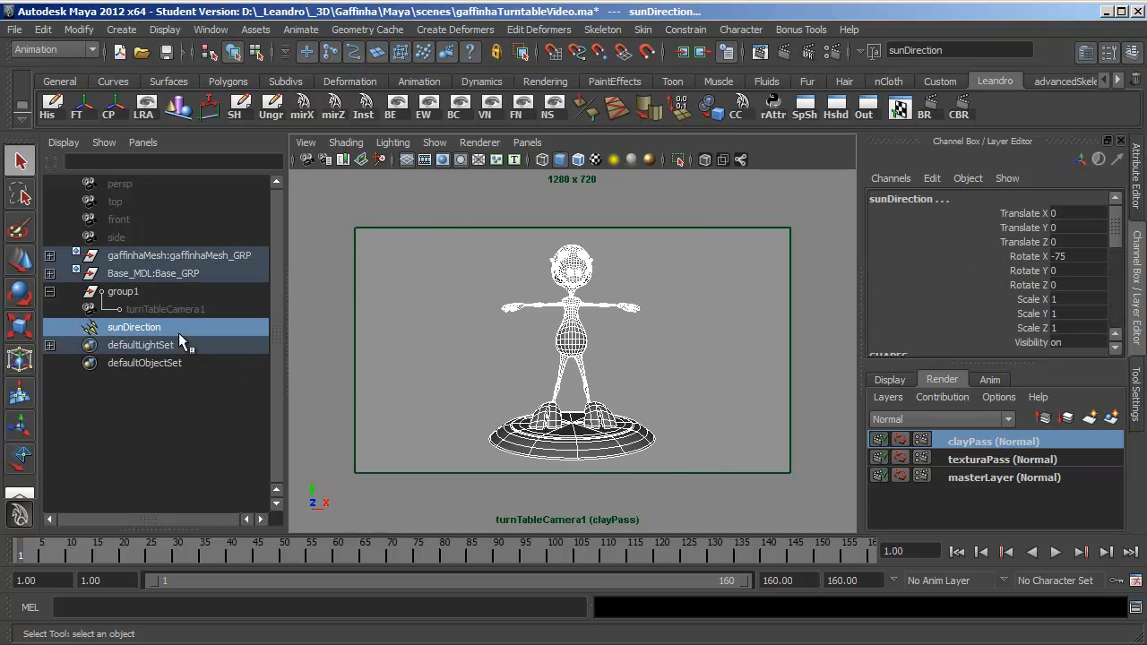
left_click(139, 327, "ctrl")
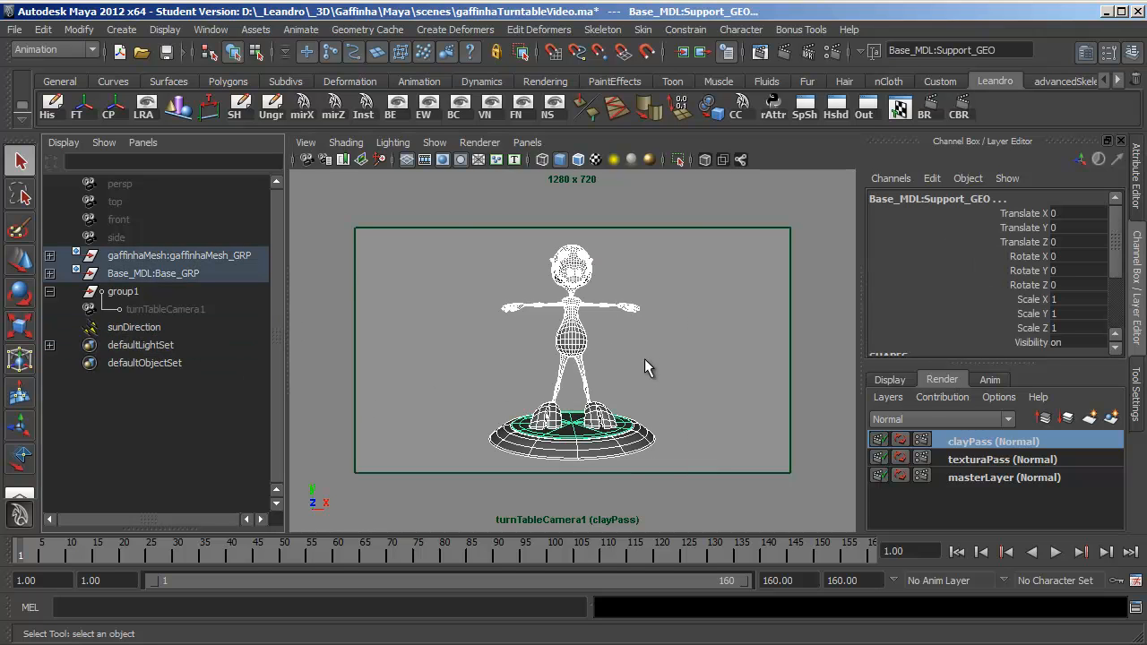
left_click(1111, 417)
left_click(968, 441)
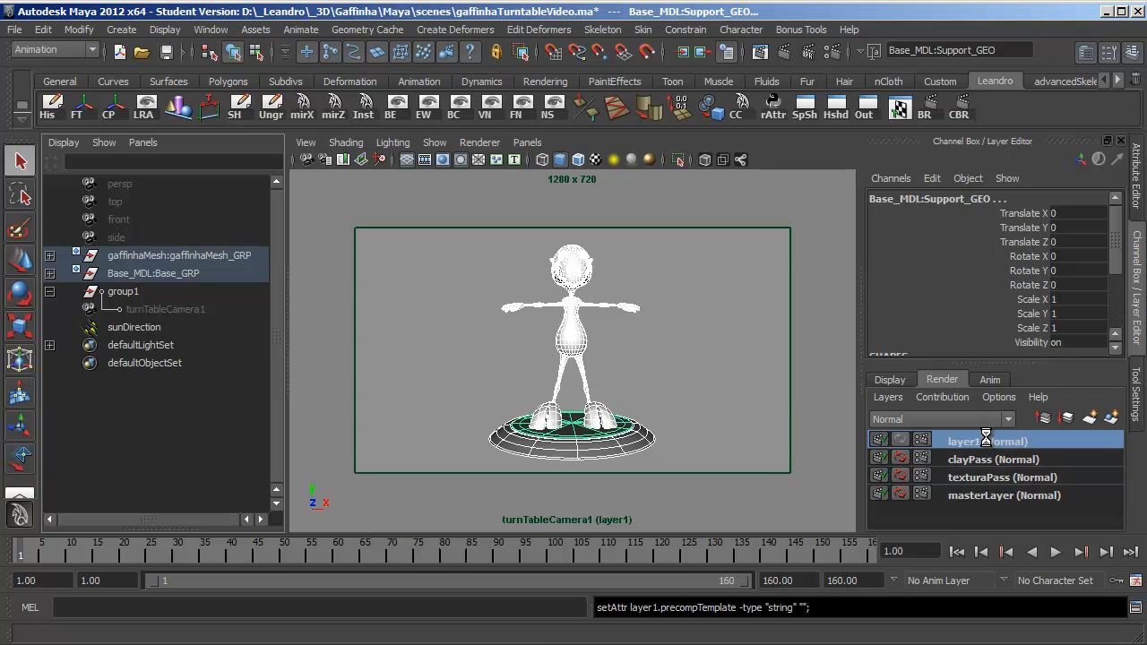
double_click(968, 442)
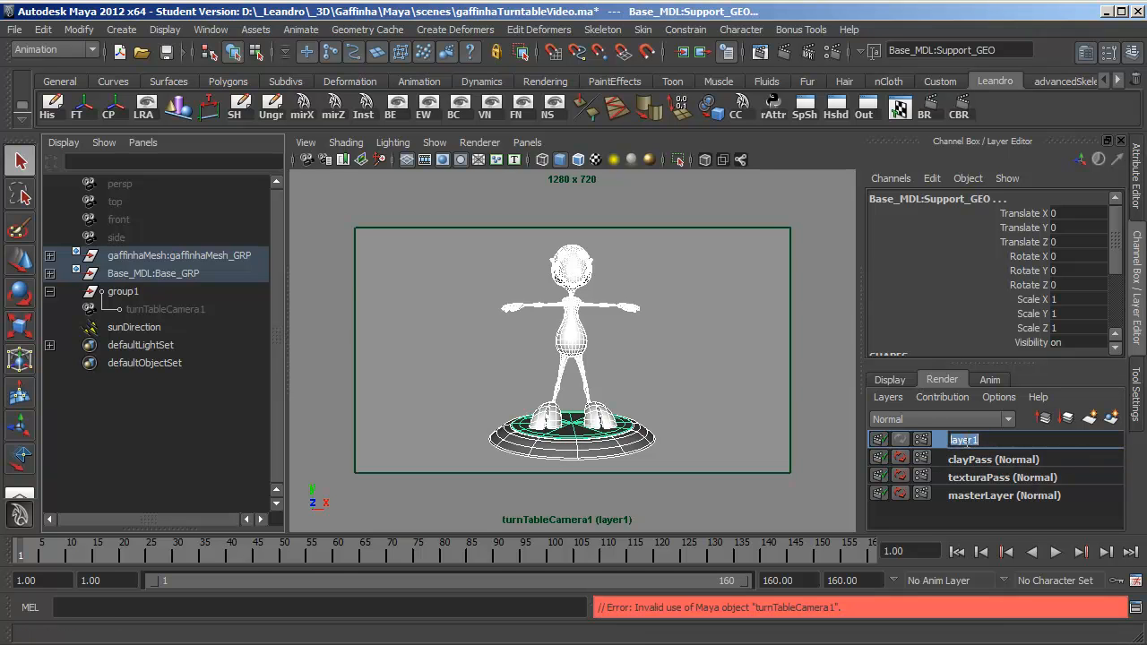
type("edgesPass")
key("Return")
left_click(675, 321)
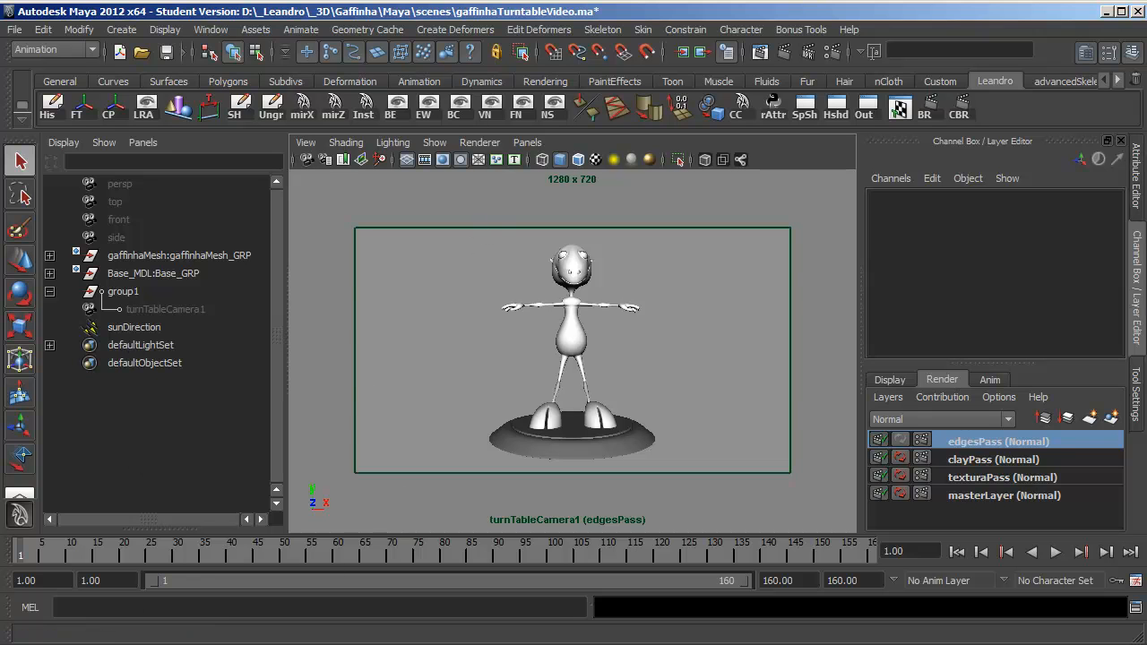
Open the Hypershade and resize its window to fit above the timeline.
left_click(835, 107)
left_click_drag(640, 77, 745, 54)
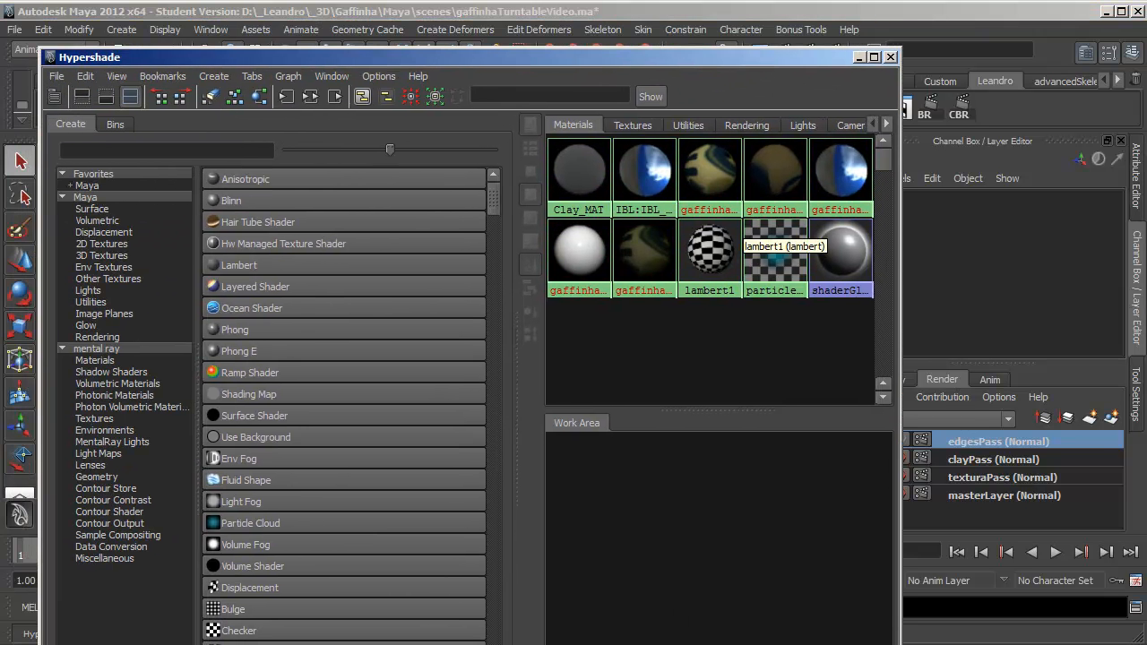
left_click_drag(640, 644, 640, 482)
left_click_drag(511, 57, 517, 47)
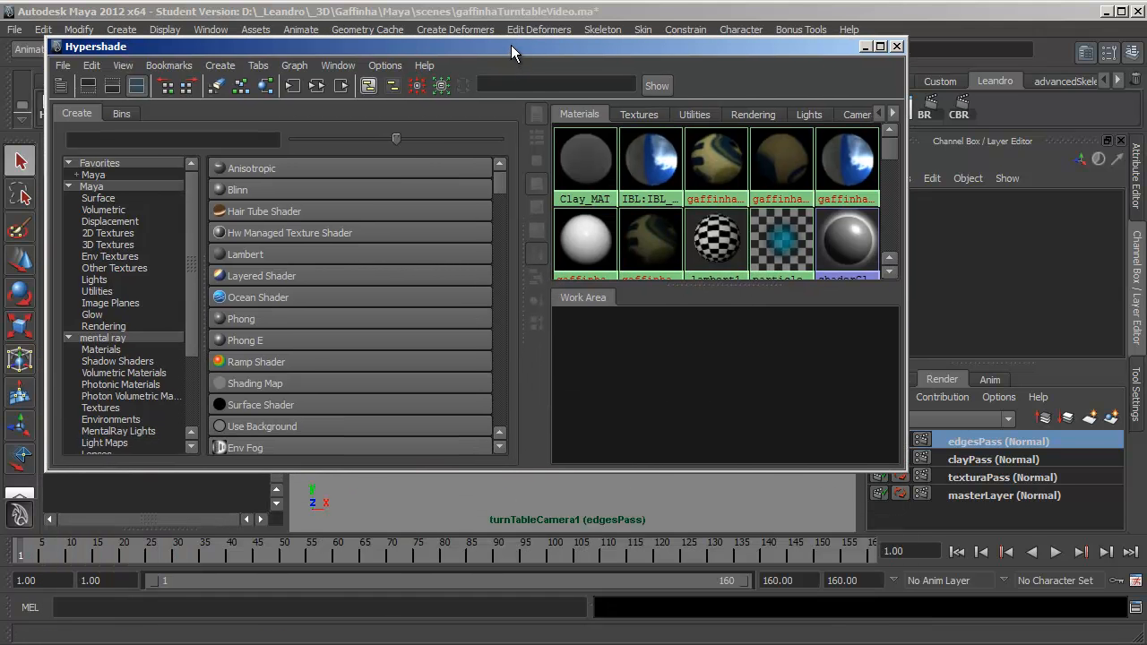
Create a Surface Shader, then enlarge the Hypershade and show only its work area with the new node centred.
left_click(254, 405)
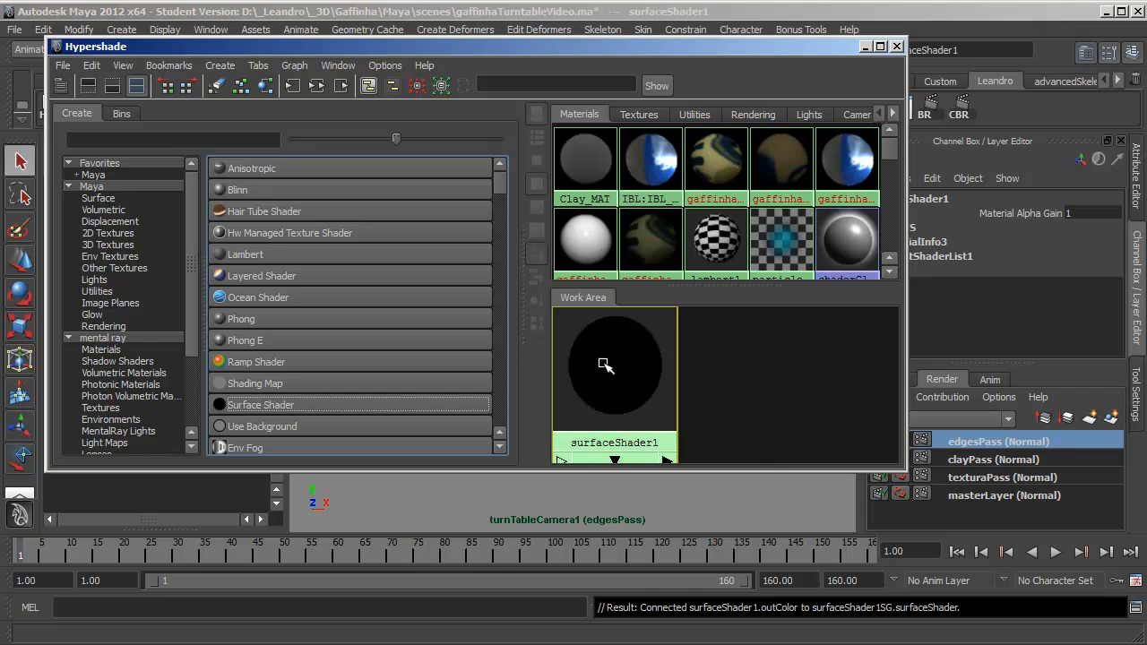
left_click_drag(610, 367, 707, 366)
left_click_drag(512, 318, 369, 328)
scroll(575, 390, "down", 4)
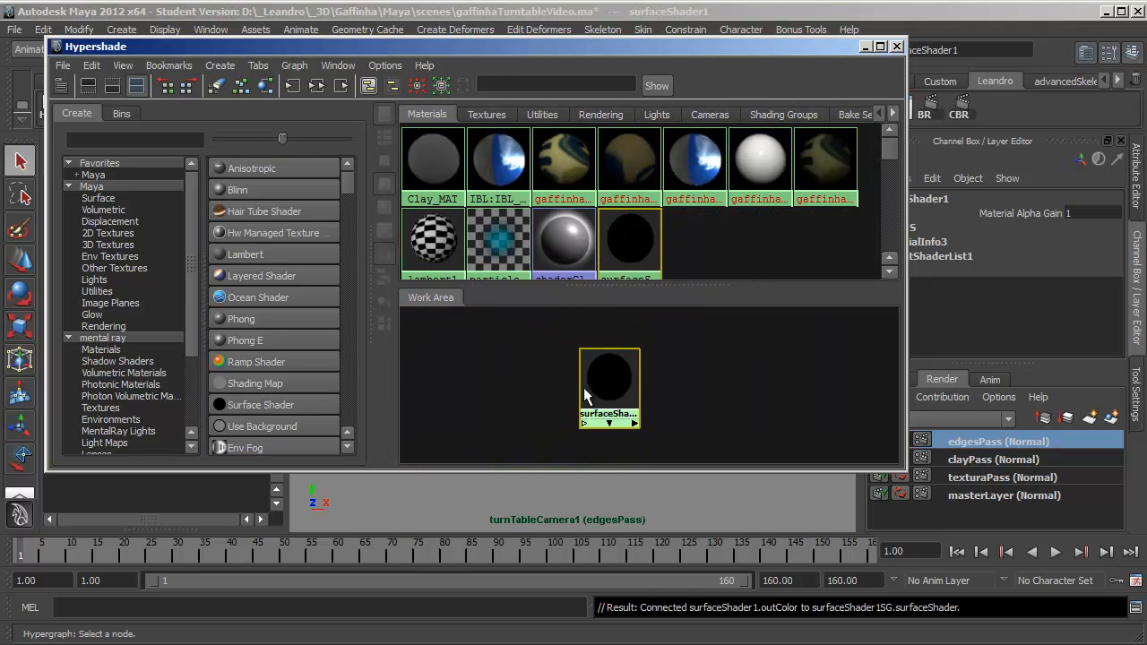
left_click_drag(664, 470, 665, 620)
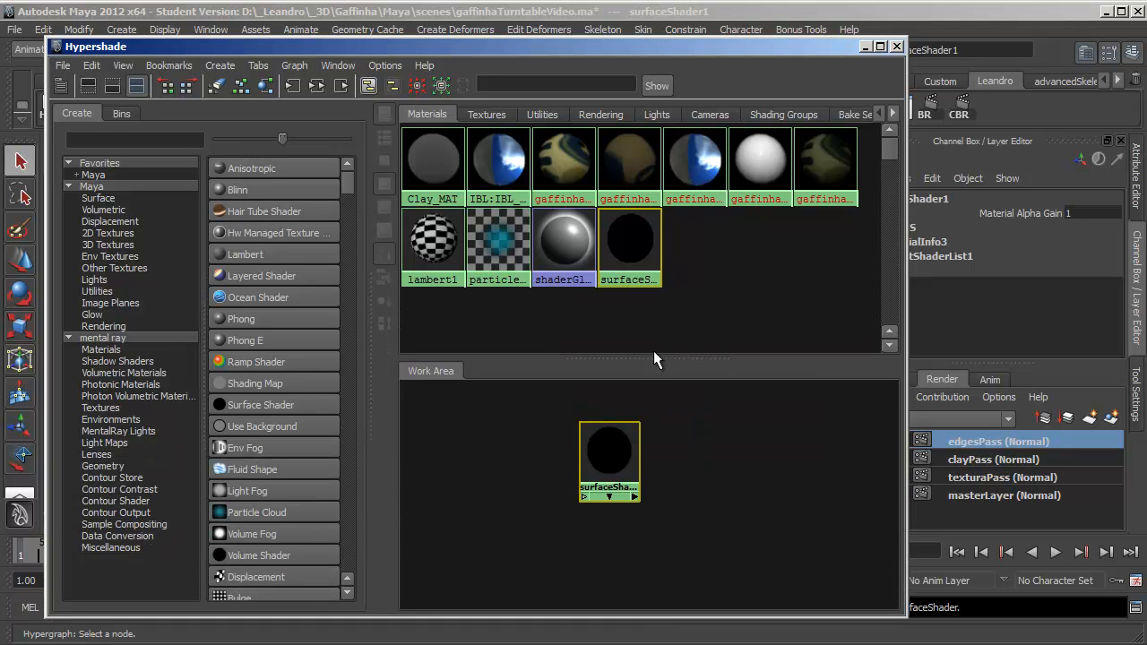
left_click_drag(651, 335, 650, 324)
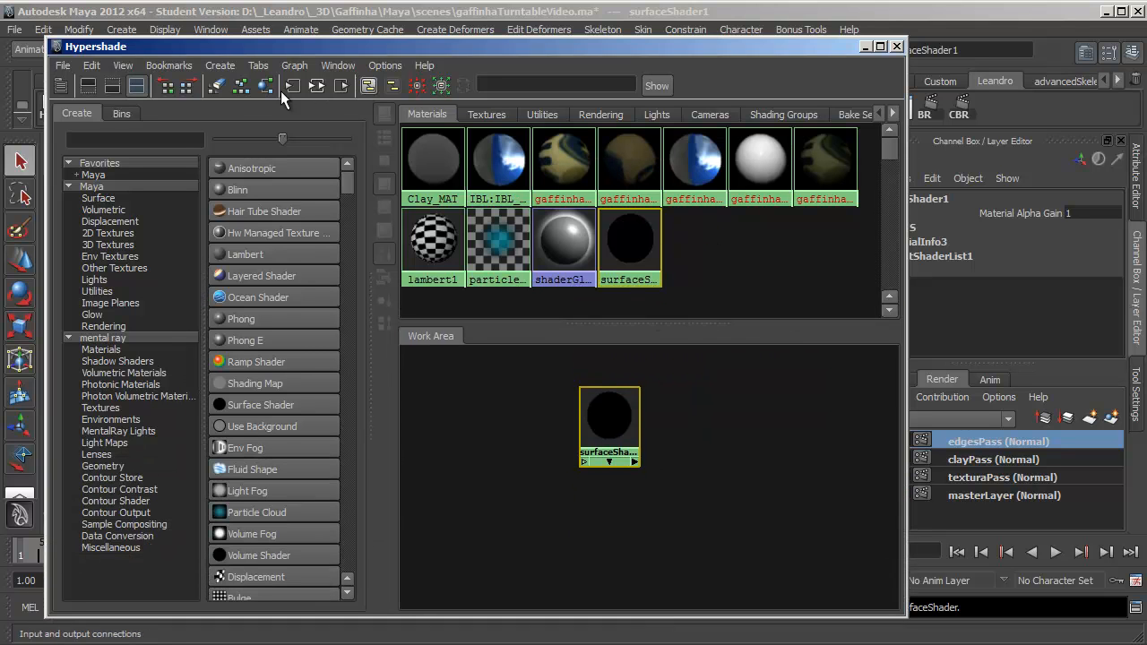
left_click(112, 86)
left_click_drag(603, 205, 637, 292)
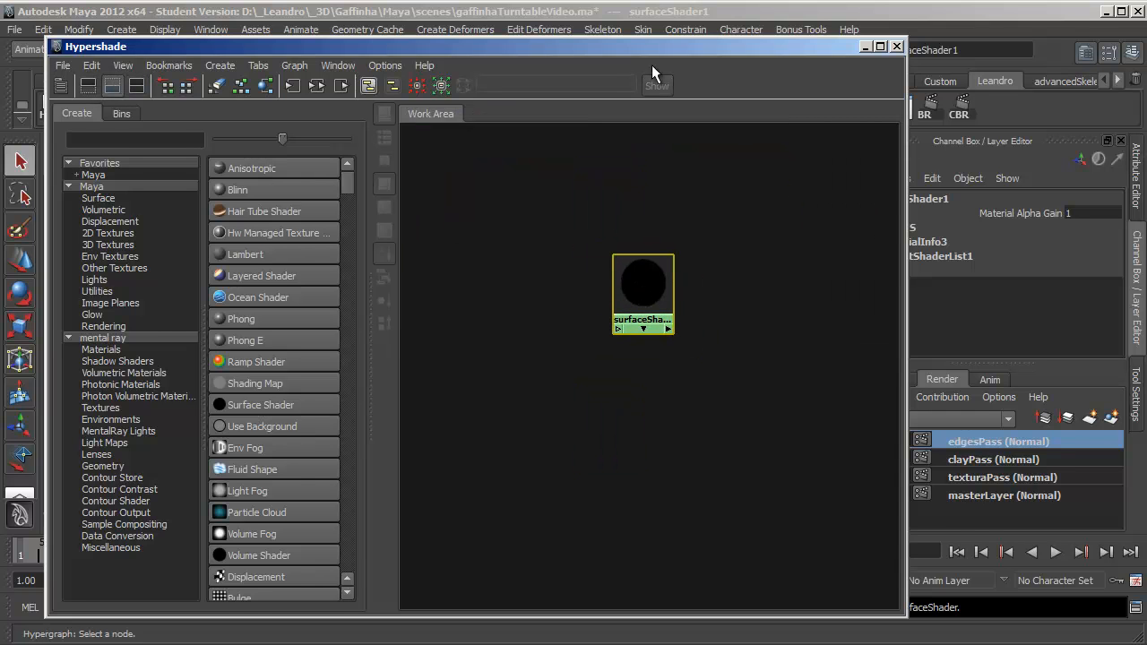
left_click_drag(652, 46, 659, 51)
Rename the surface shader as Edges_MAT and set its Out Color to white.
double_click(641, 305)
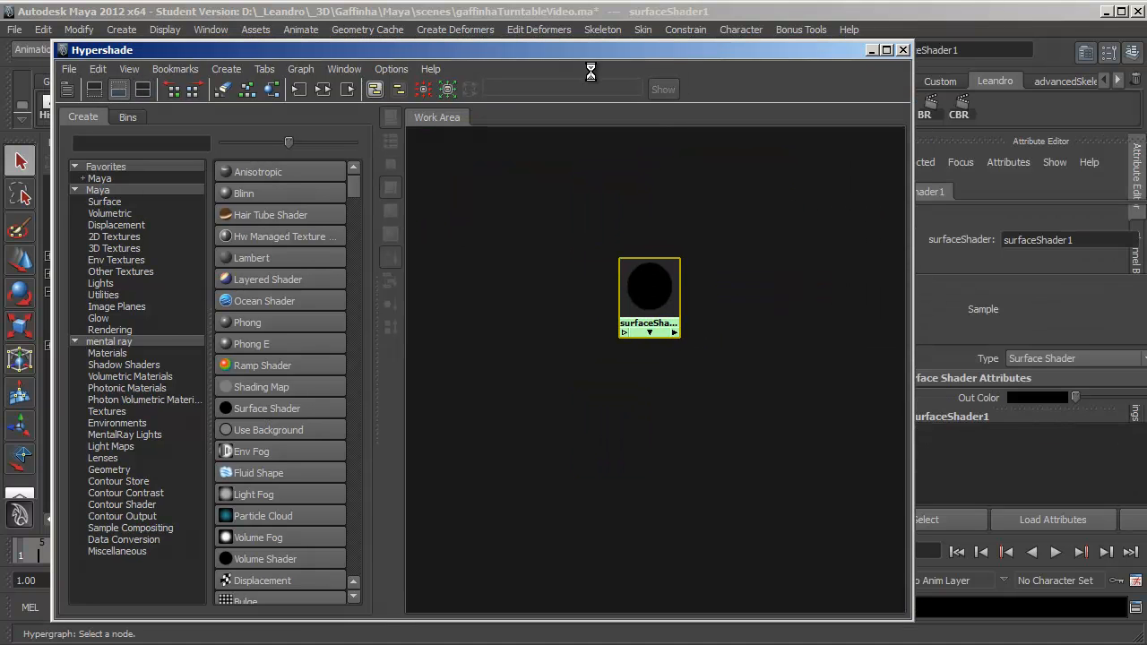
left_click_drag(730, 51, 631, 63)
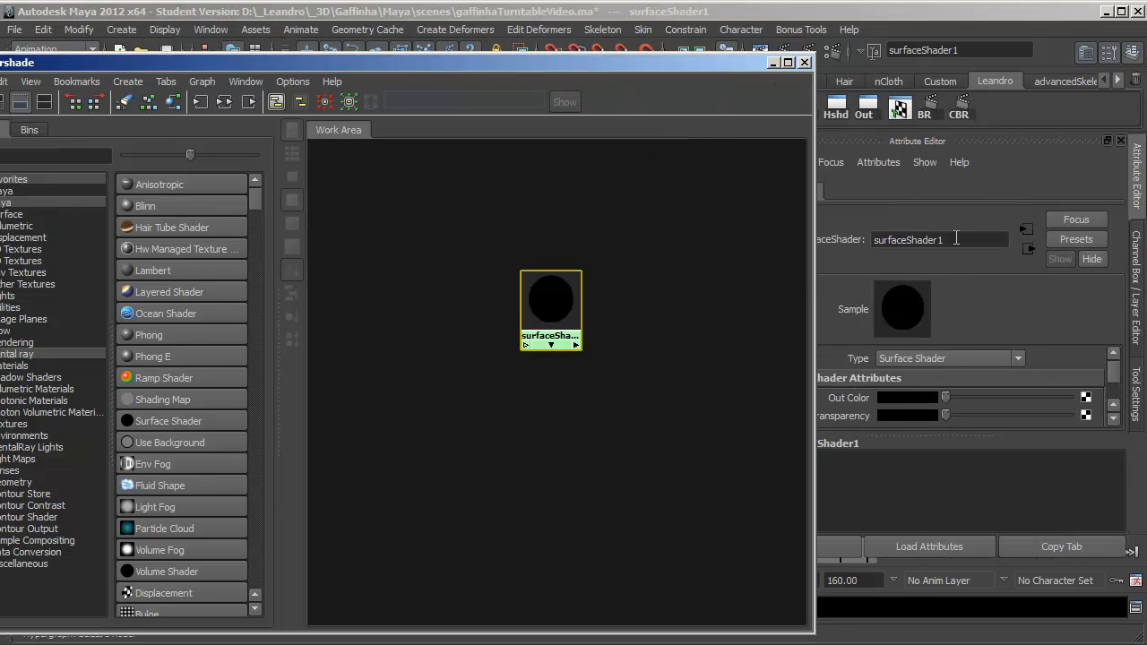
type("Edges_MAT")
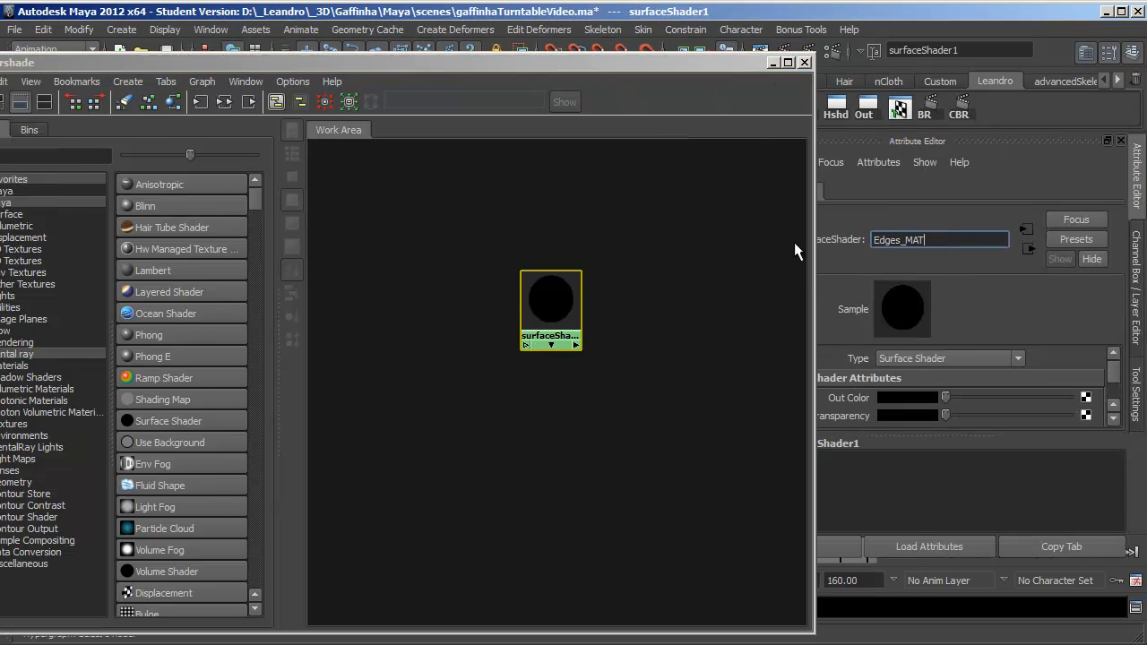
key("Return")
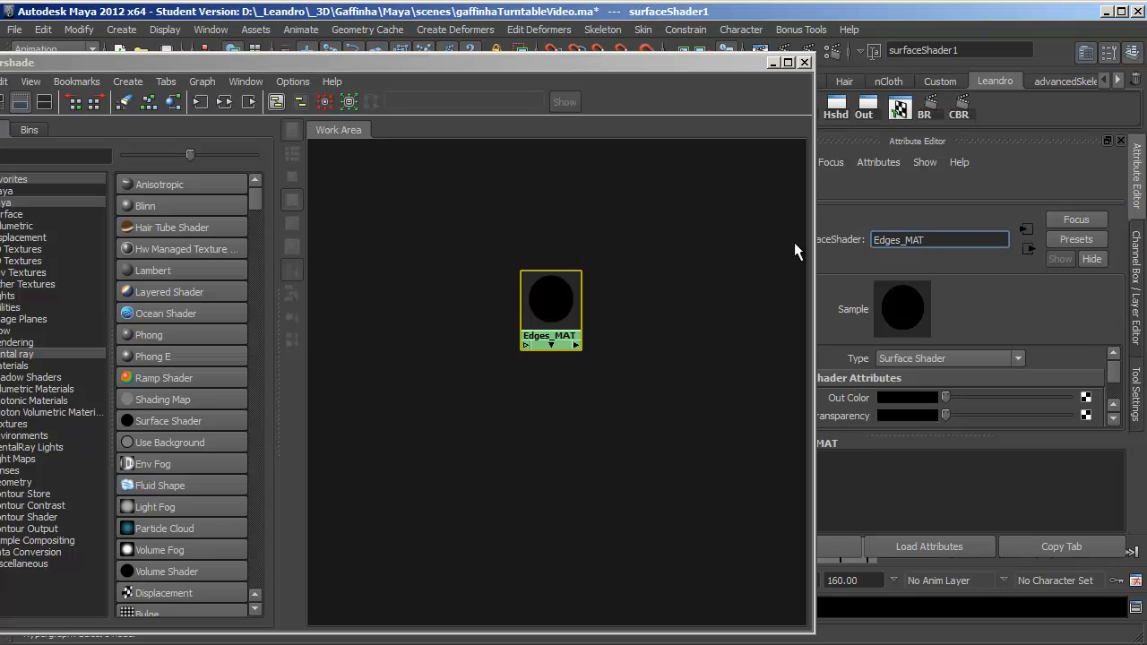
left_click_drag(538, 310, 521, 315)
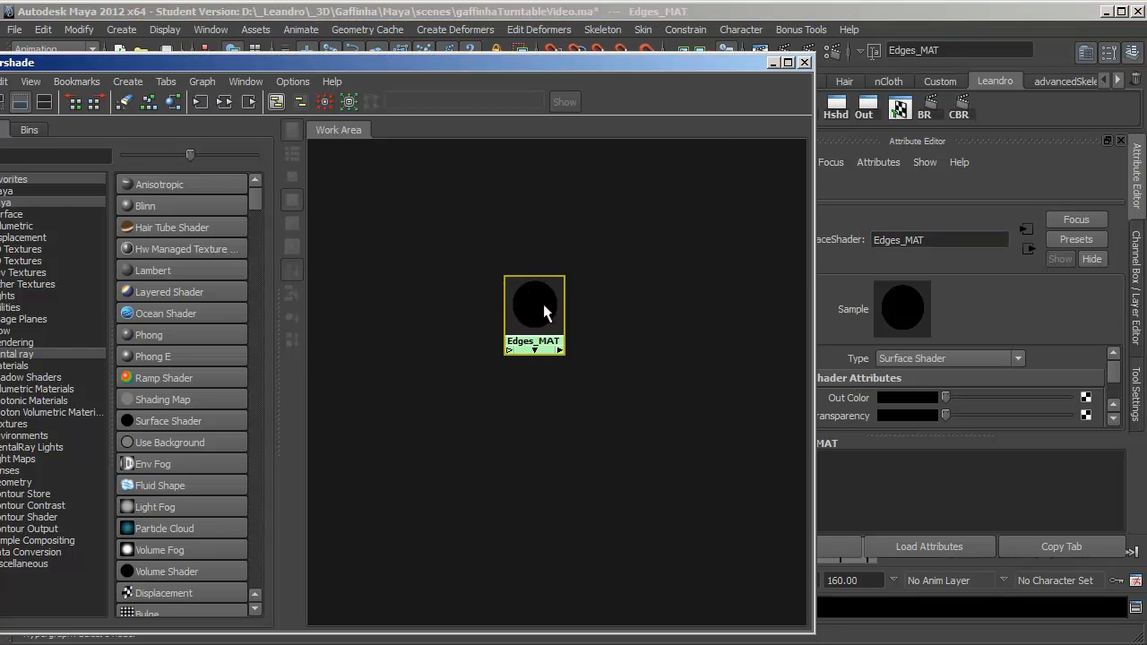
left_click_drag(514, 59, 484, 62)
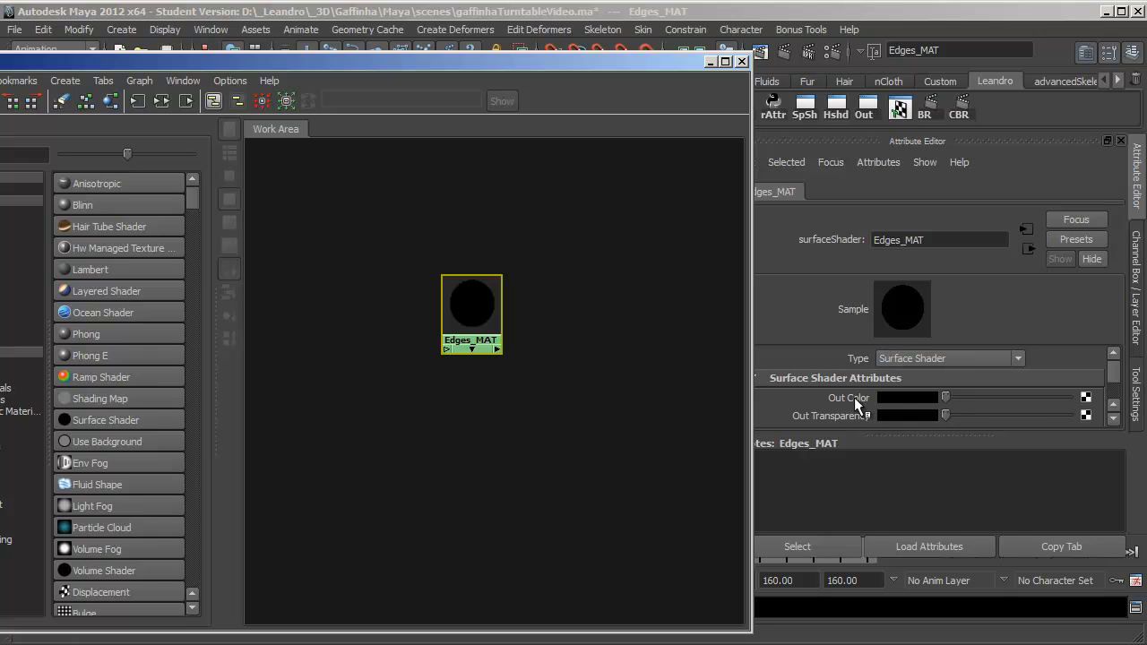
left_click_drag(948, 400, 1099, 399)
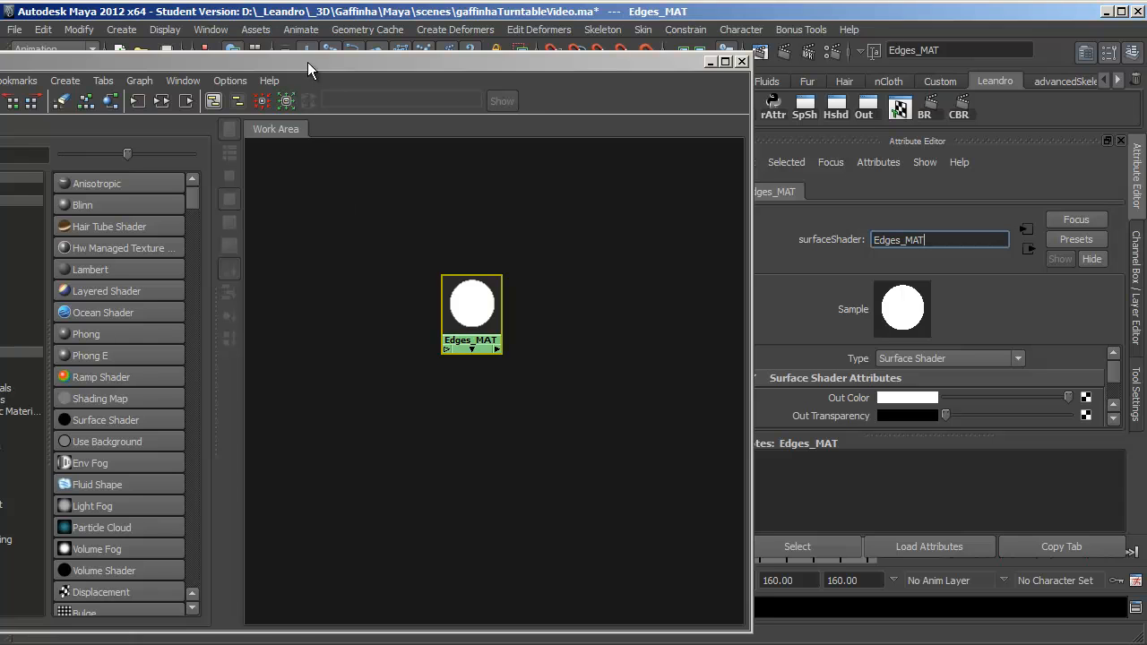
Graph the output connections of Edges_MAT and rename its shading group as Edges_SG.
left_click_drag(307, 62, 336, 62)
left_click(214, 101)
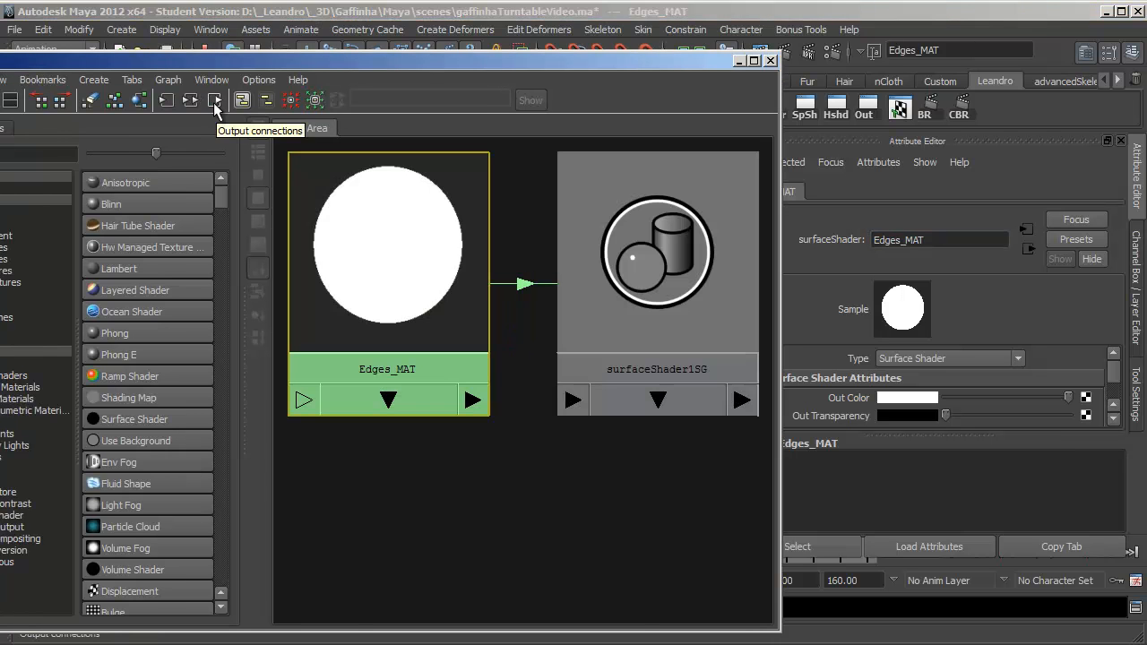
left_click(613, 232)
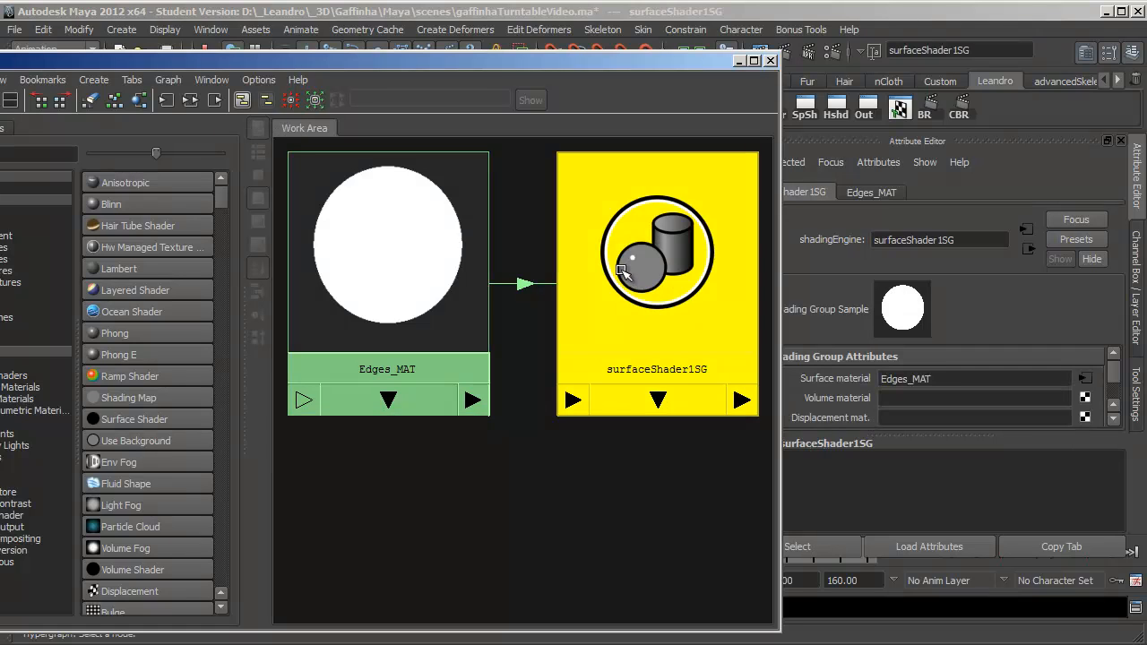
left_click_drag(663, 261, 631, 258)
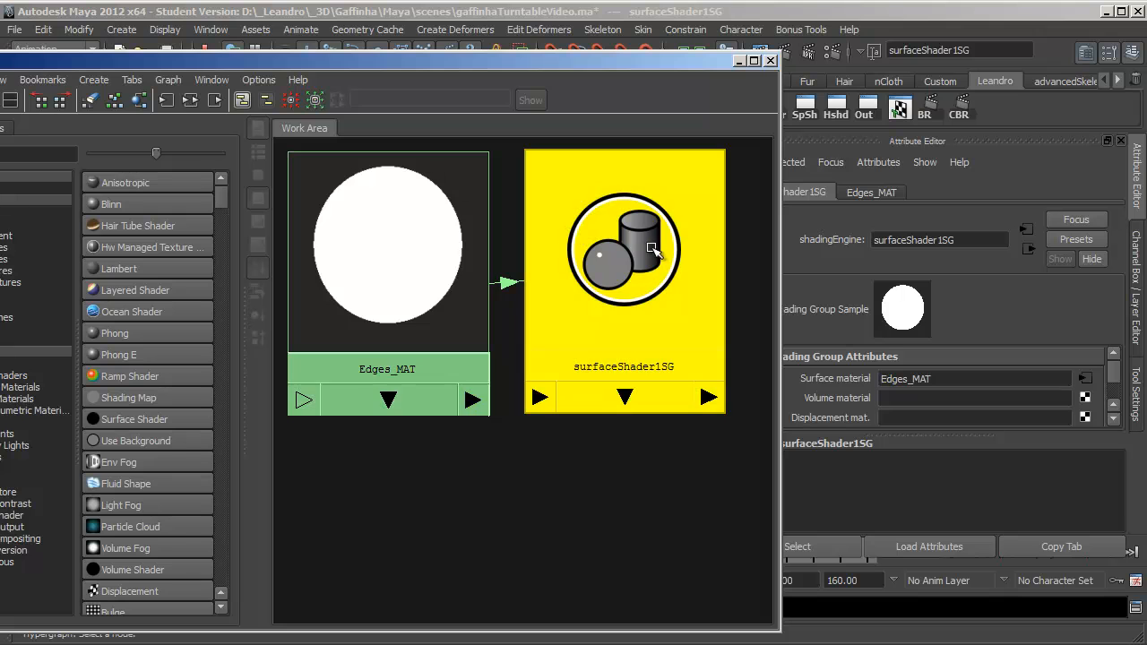
left_click_drag(645, 240, 648, 246)
double_click(945, 239)
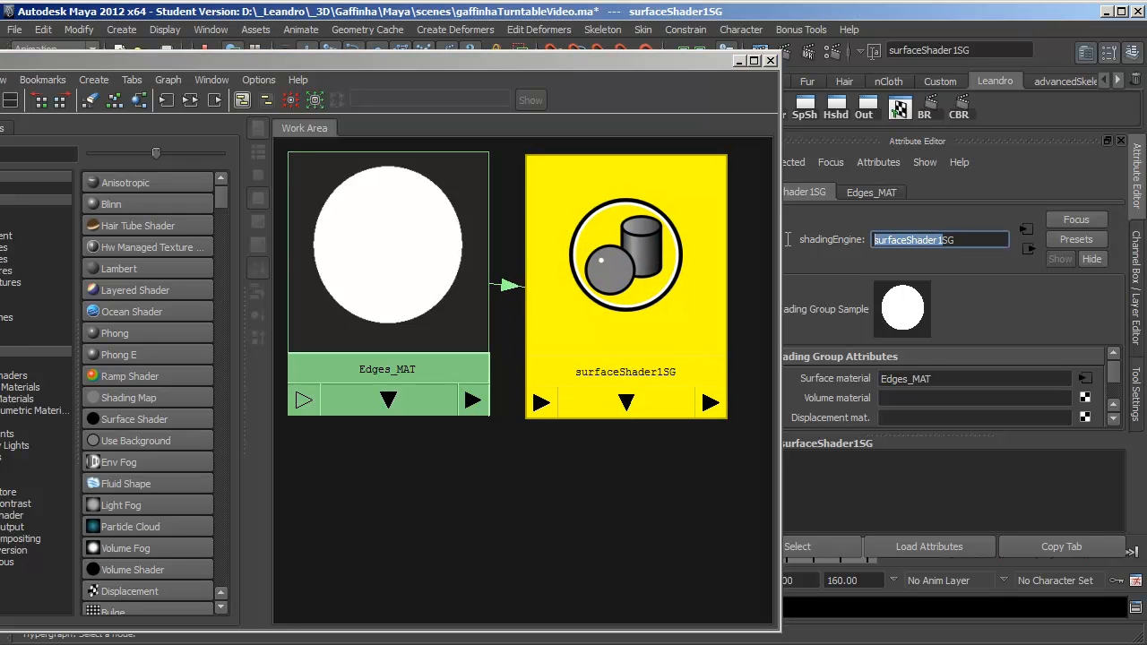
type("E")
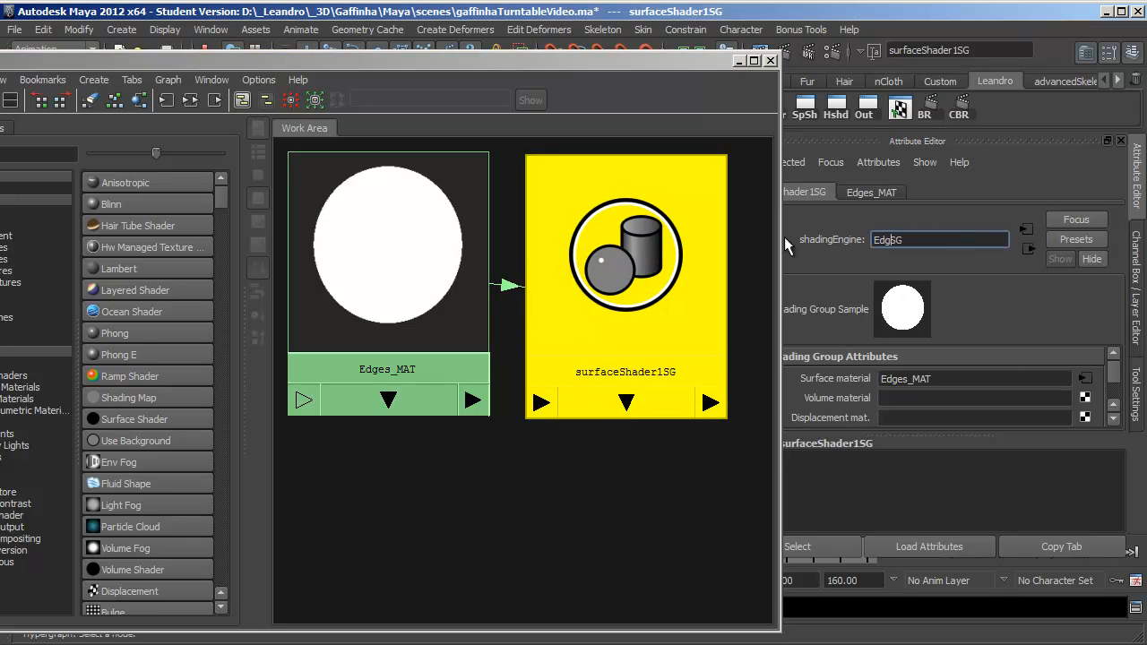
type("dges_")
key("Return")
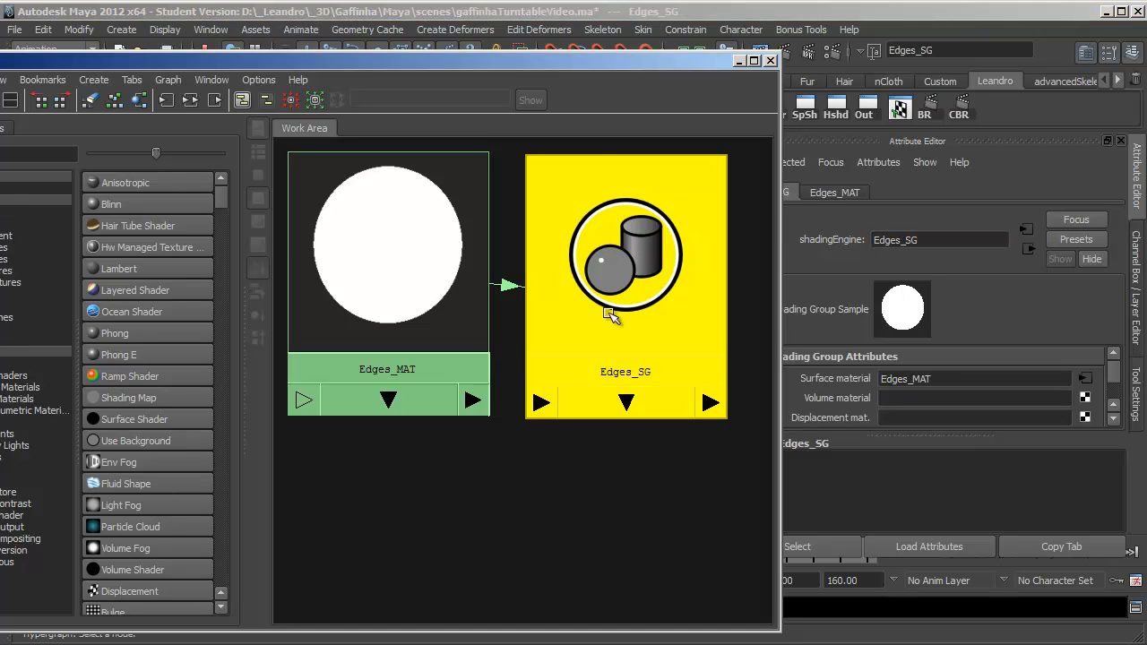
Enable contour rendering in the mental ray attributes of Edges_SG, with a black contour color and a width of 0.5.
left_click_drag(604, 65, 537, 51)
left_click_drag(938, 437, 941, 533)
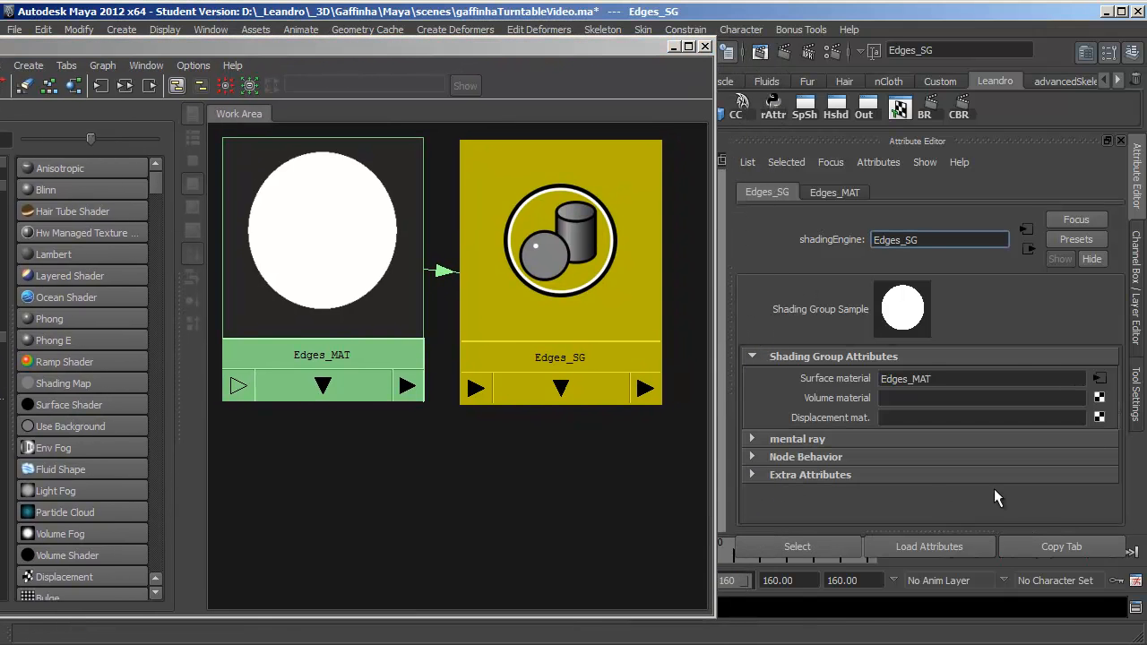
left_click(792, 441)
scroll(956, 466, "down", 3)
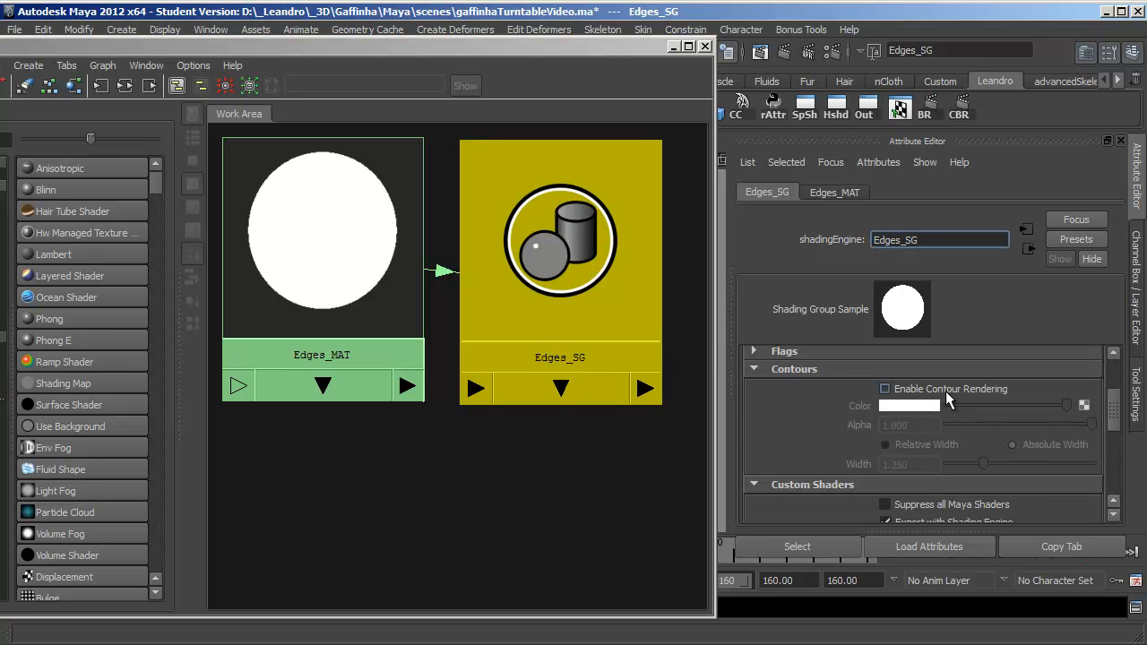
left_click(885, 390)
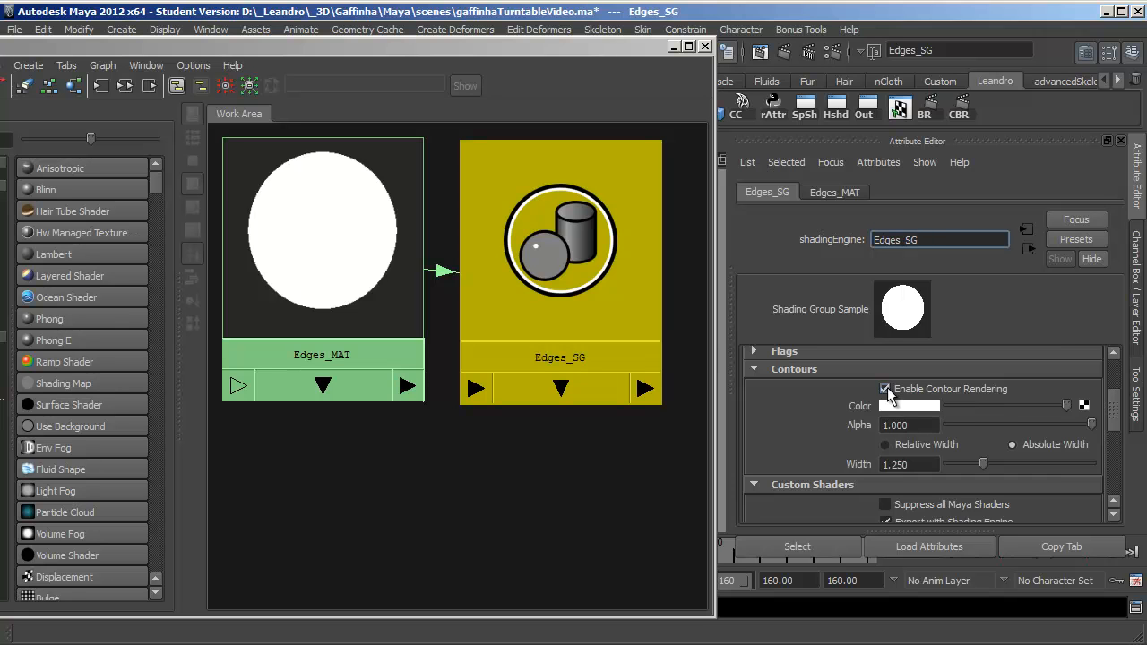
left_click_drag(1066, 406, 924, 411)
left_click(923, 466)
double_click(902, 466)
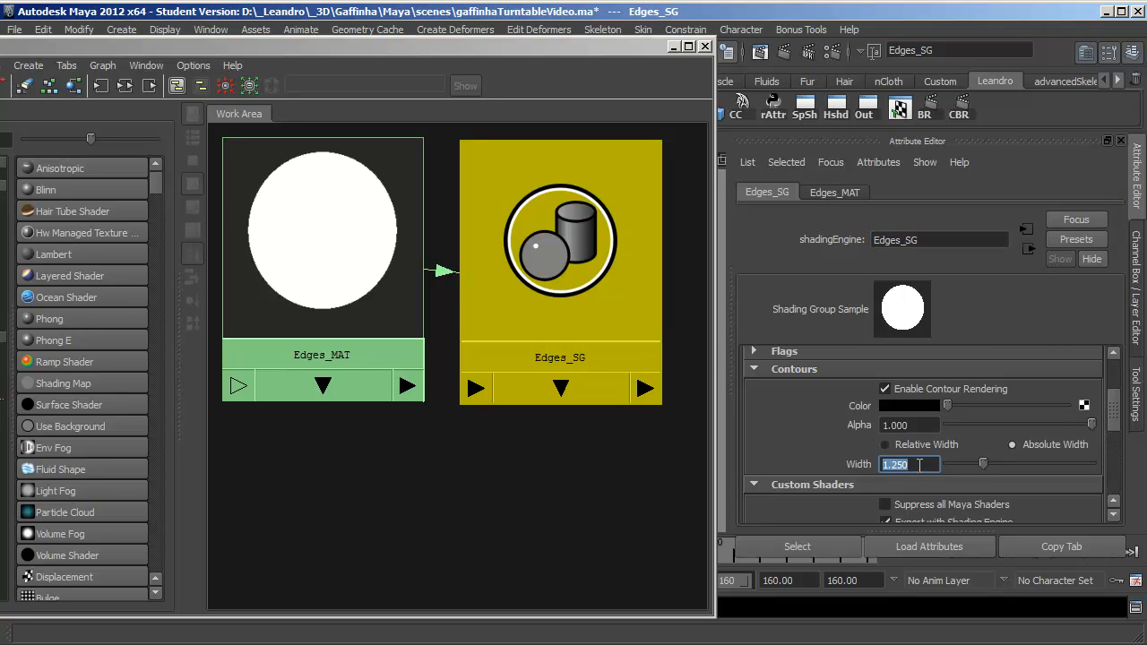
type(".5")
key("Return")
Apply Edges_MAT to the character and base meshes in the edgesPass render layer and minimize the Hypershade.
left_click_drag(530, 47, 947, 528)
left_click(565, 367)
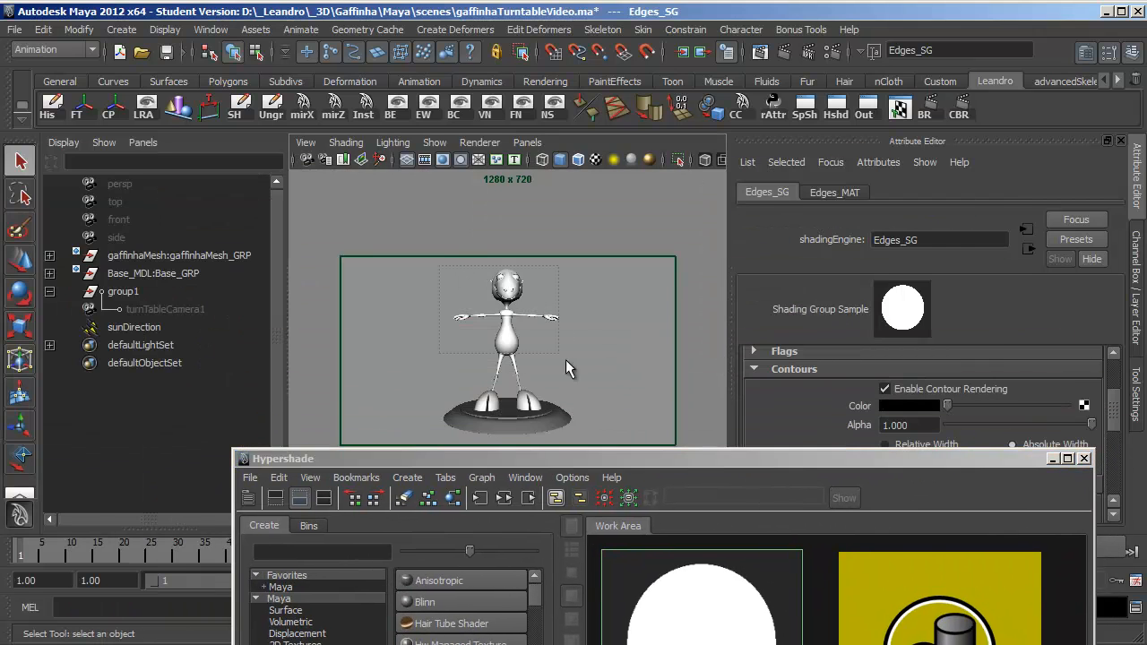
left_click_drag(599, 429, 427, 396)
left_click(559, 354)
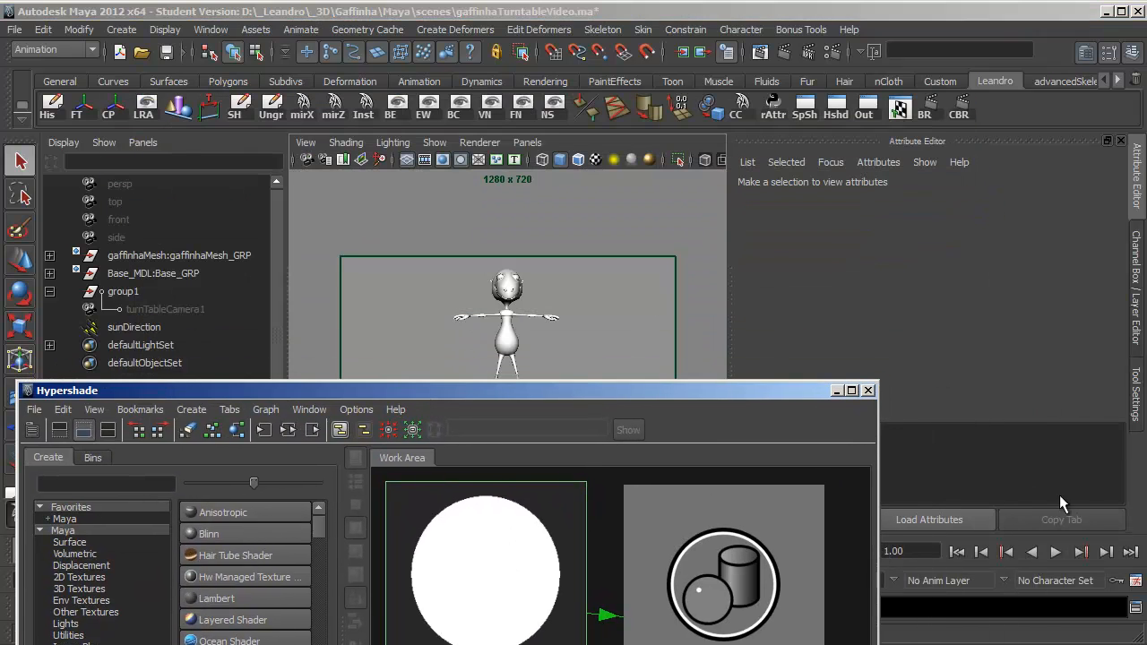
left_click(1136, 346)
left_click_drag(1002, 441, 847, 436)
left_click_drag(766, 391, 845, 118)
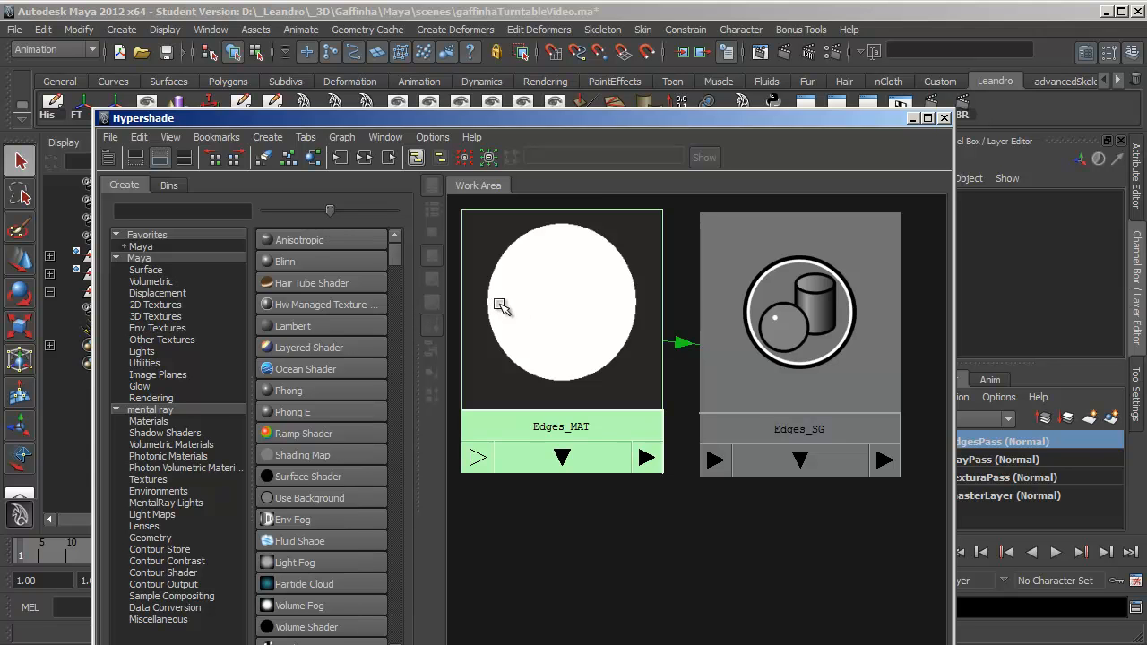
middle_click_drag(500, 305, 574, 327)
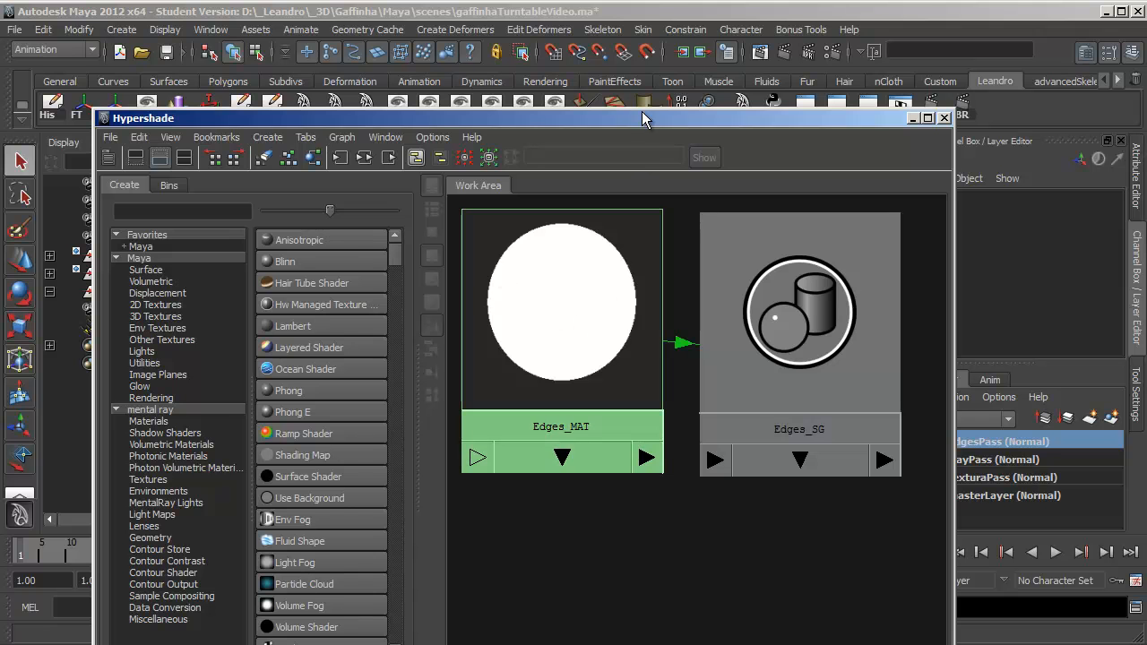
left_click_drag(643, 126, 592, 134)
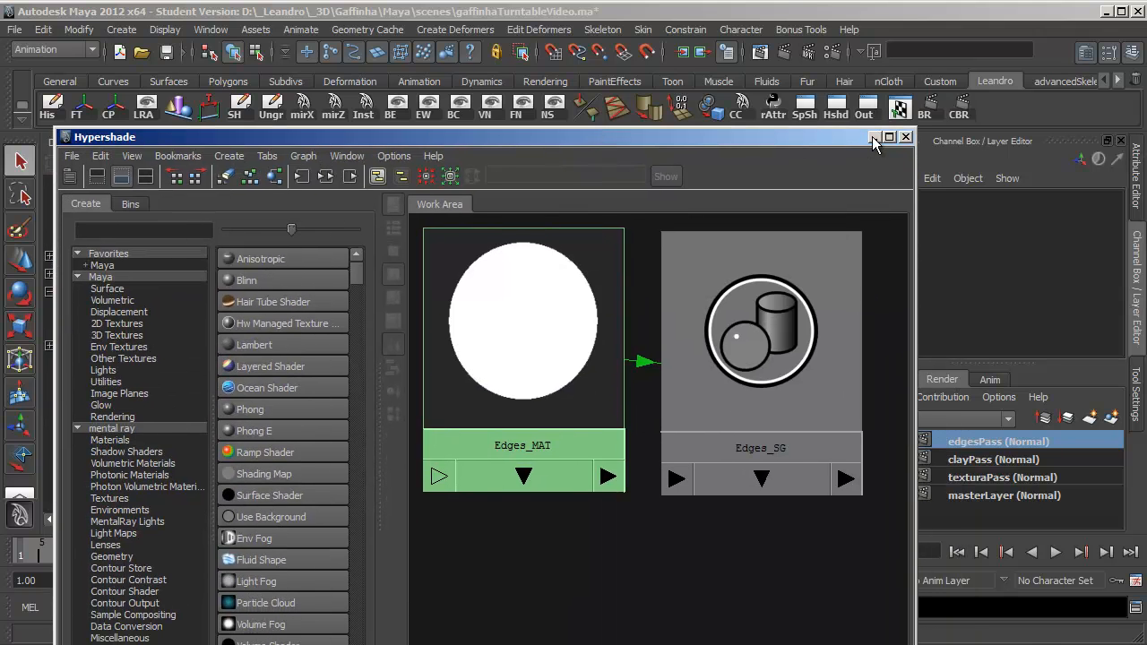
left_click(874, 137)
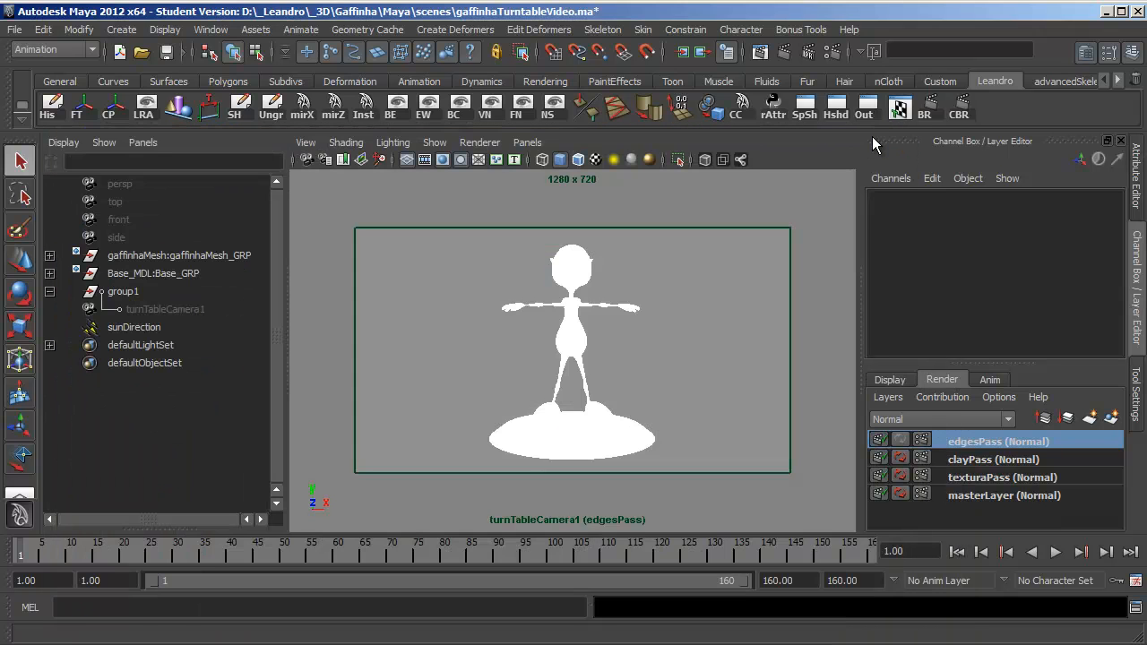
Enable contour rendering in the mental ray render settings for edgesPass, with Over-Sample 3 and a Gaussian filter.
left_click(832, 53)
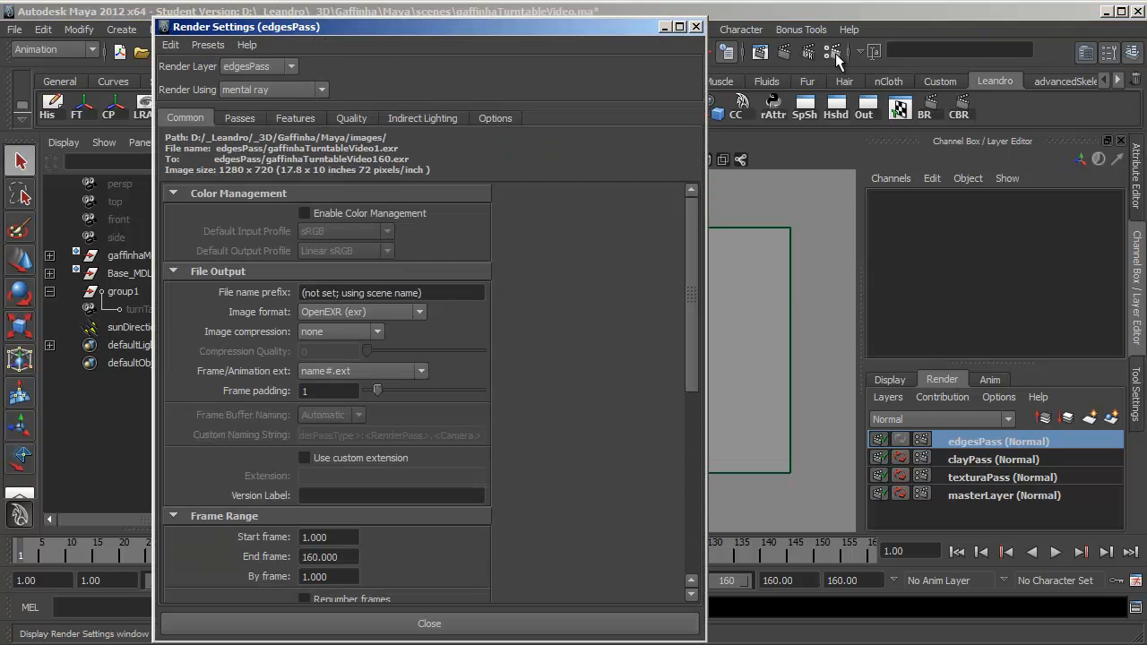
left_click_drag(571, 28, 673, 48)
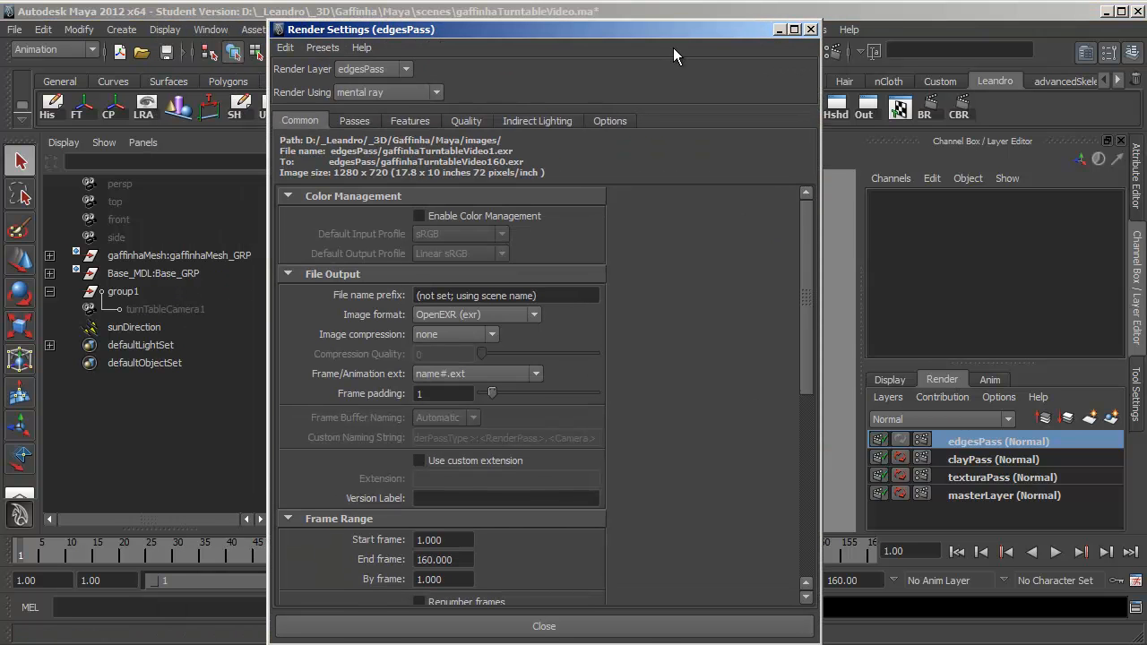
left_click(409, 121)
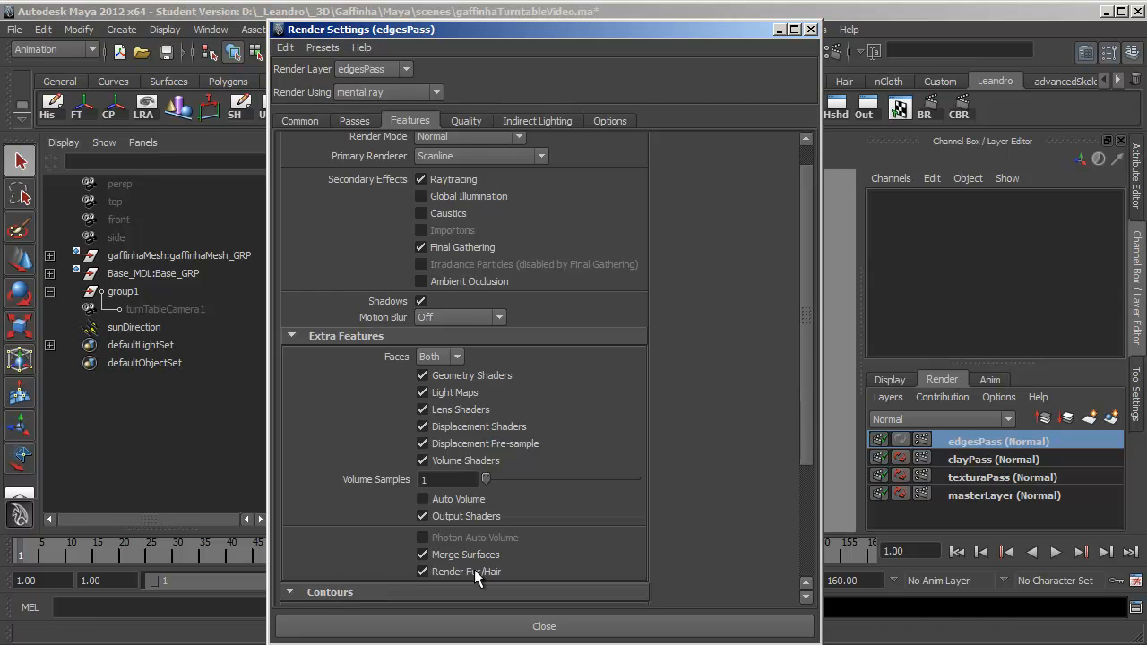
left_click_drag(810, 378, 809, 527)
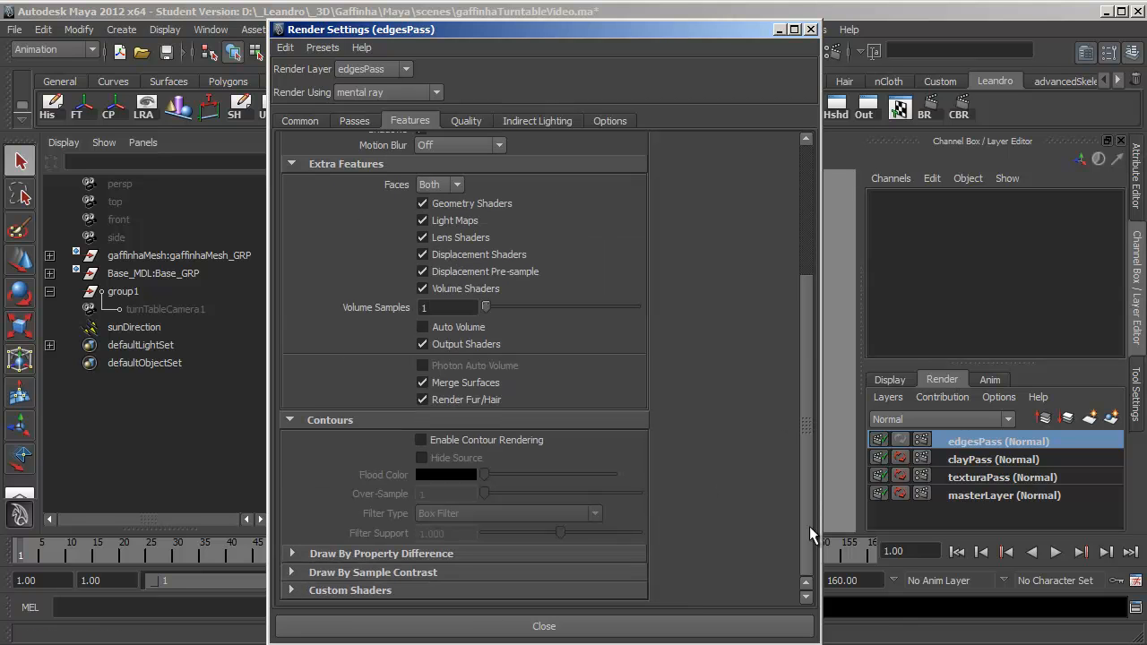
left_click(421, 440)
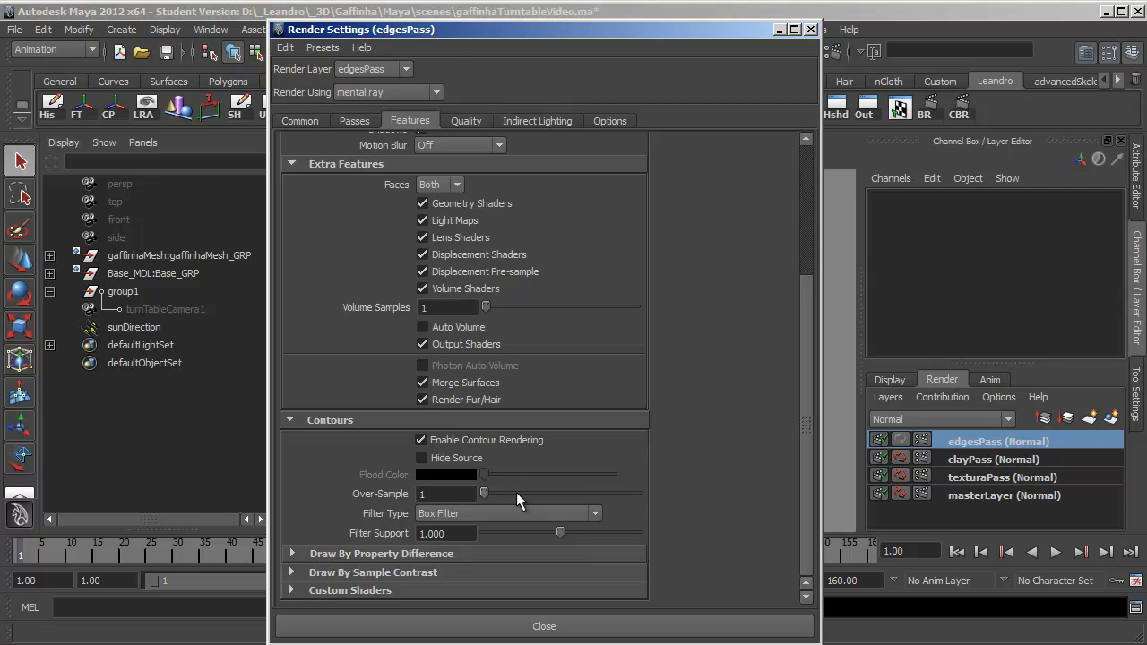
left_click(596, 514)
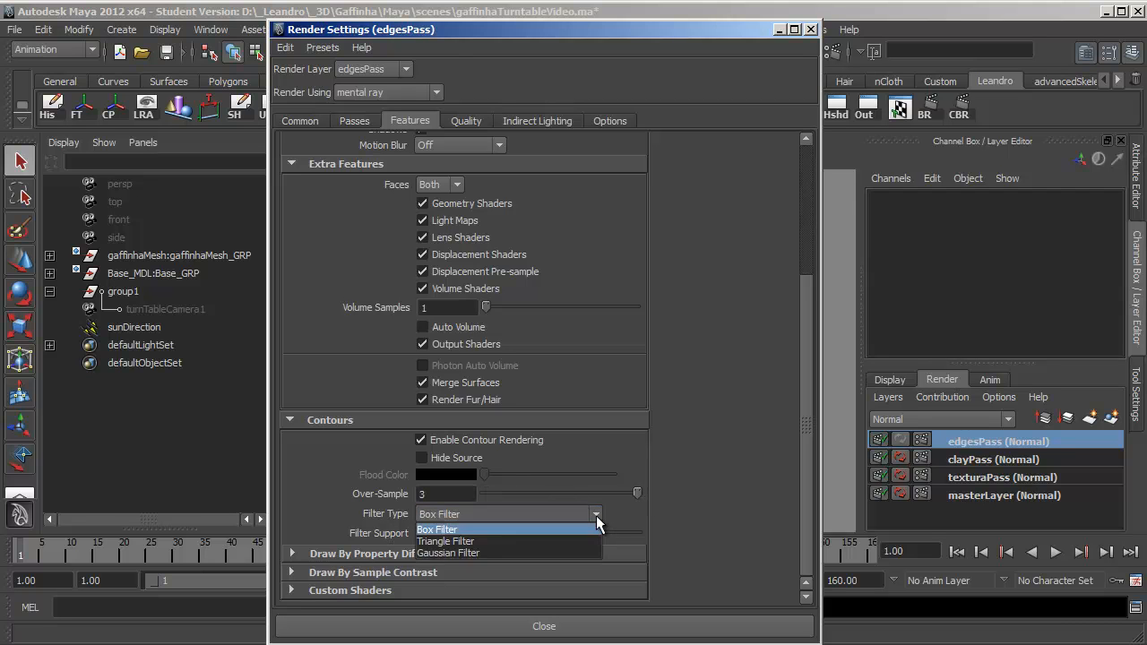
left_click(455, 554)
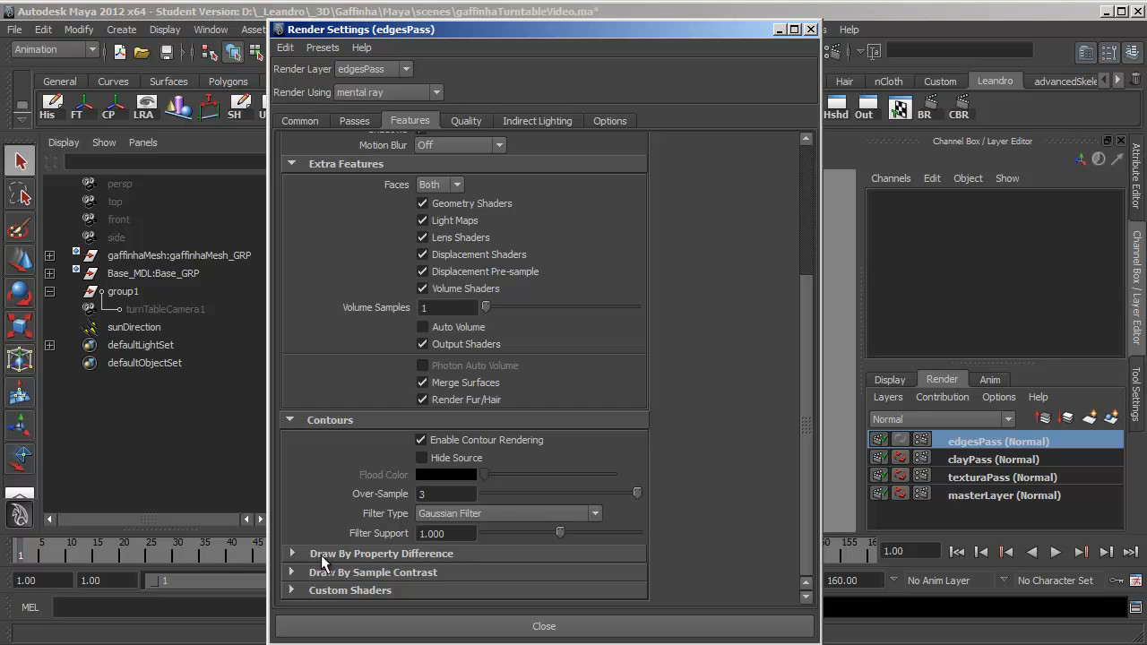
Enable contours around silhouette, all poly faces and coplanar faces for edgesPass, then minimize the Render Settings.
left_click(408, 553)
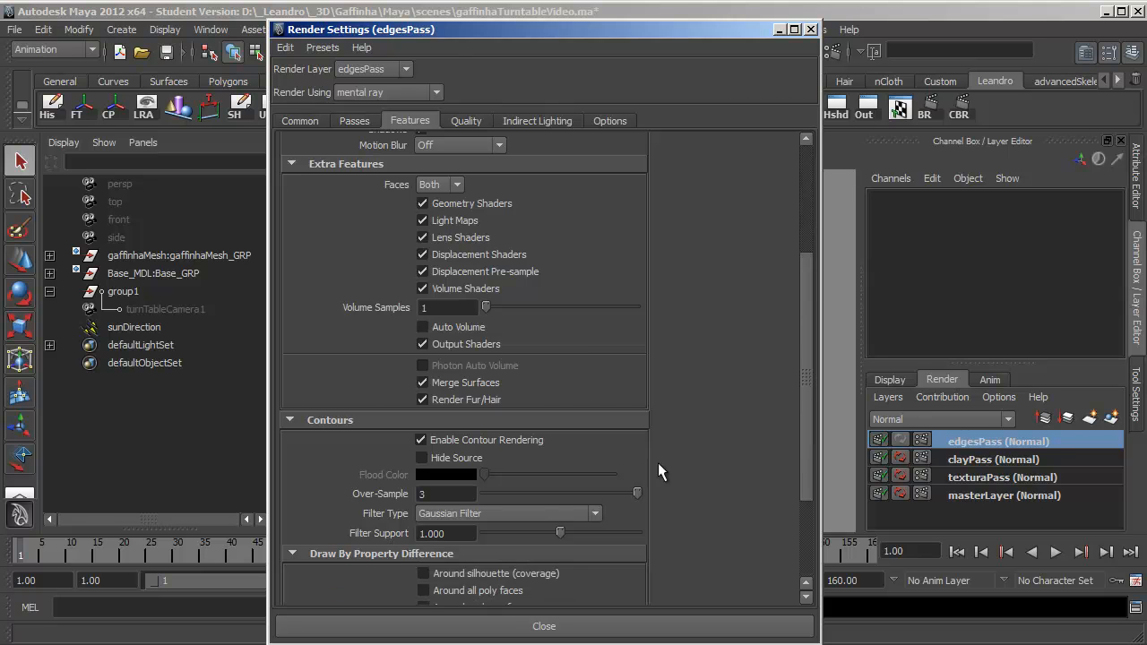
left_click_drag(800, 373, 803, 441)
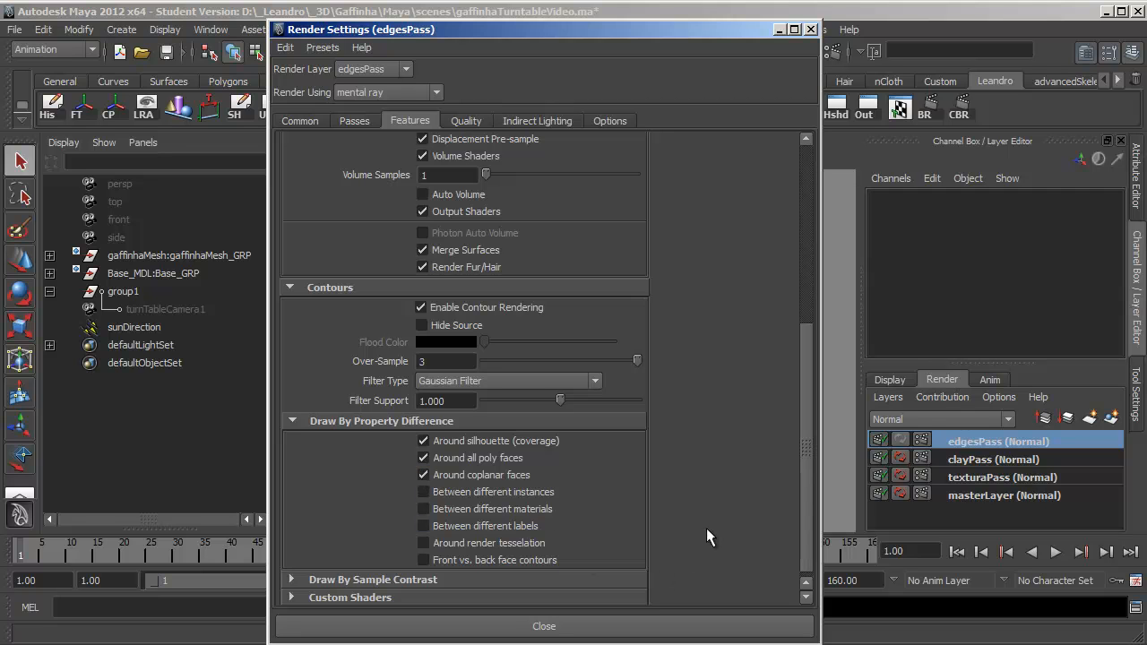
left_click(779, 30)
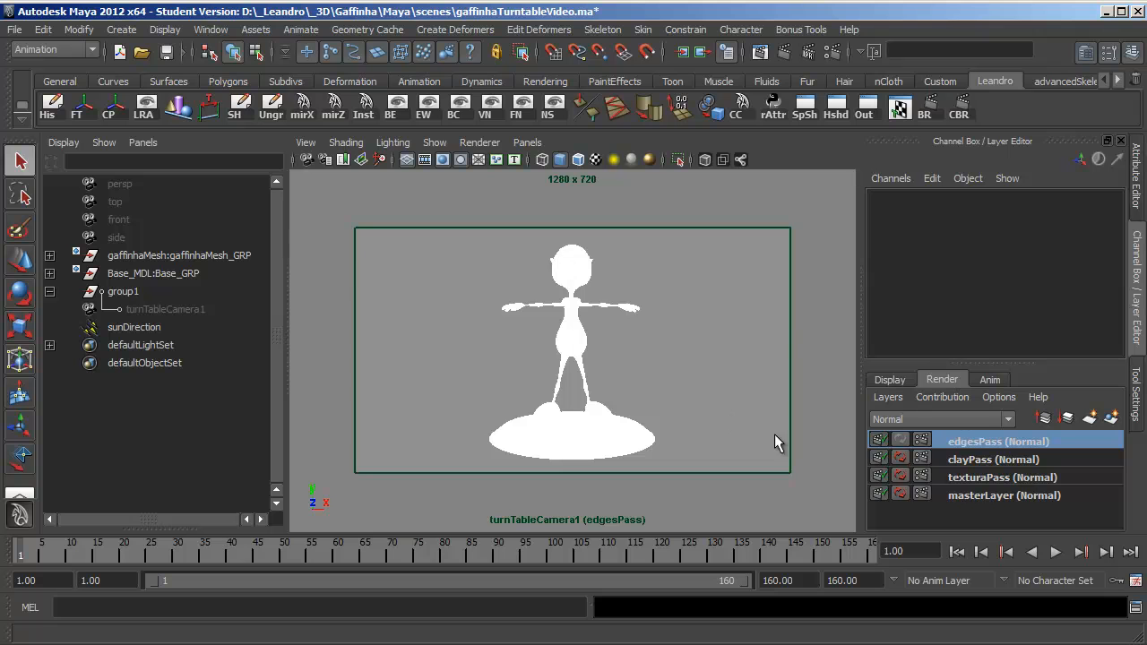
Create a layer override for Final Gathering in edgesPass, disable it there, and compare the setting with clayPass.
left_click(837, 52)
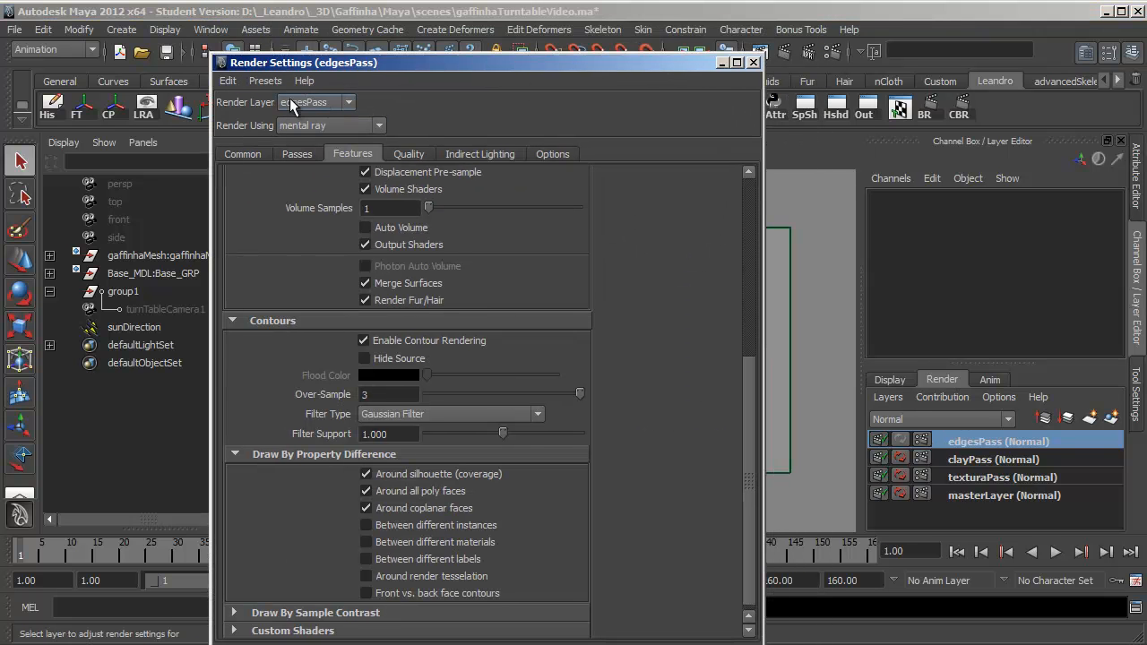
left_click(461, 153)
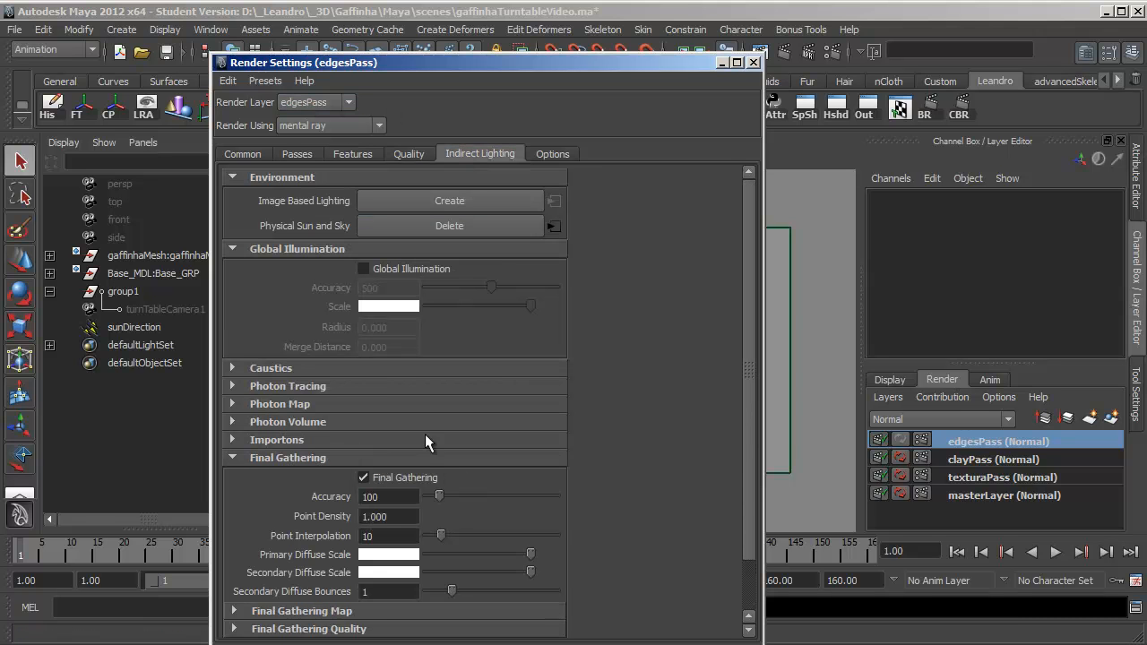
left_click_drag(428, 62, 414, 27)
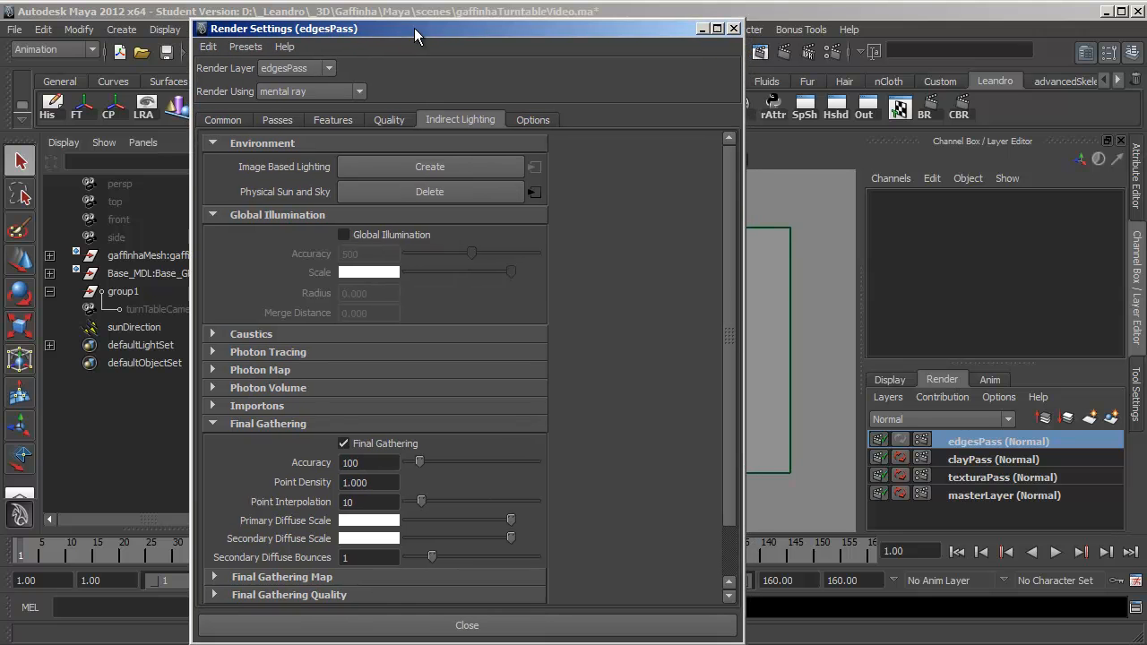
right_click(386, 448)
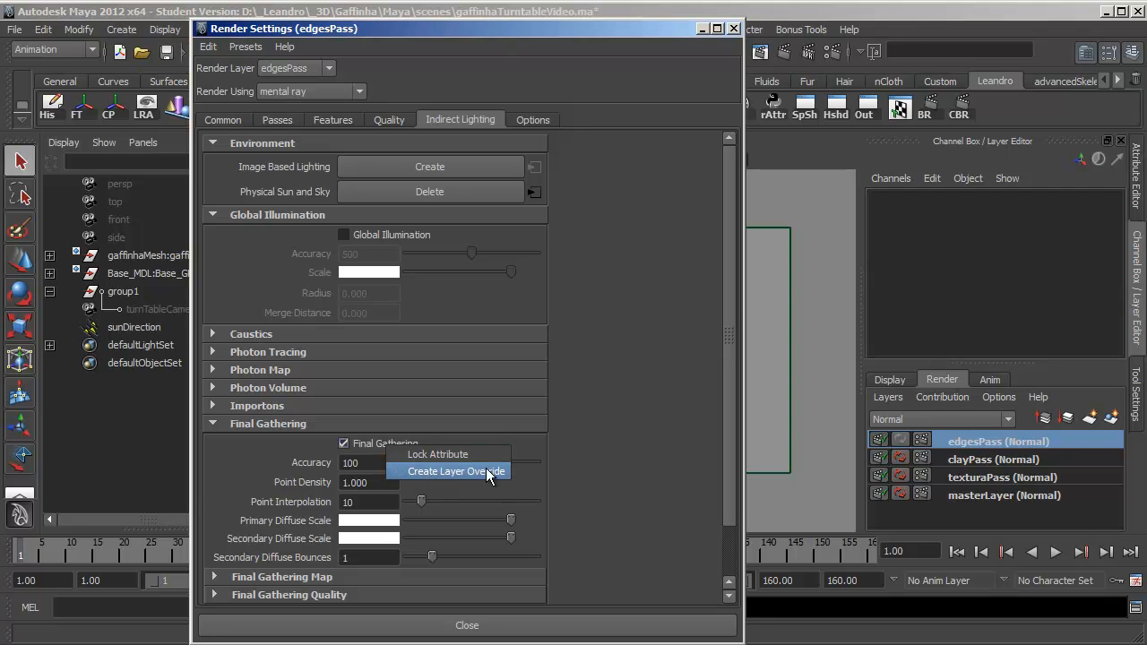
left_click(461, 473)
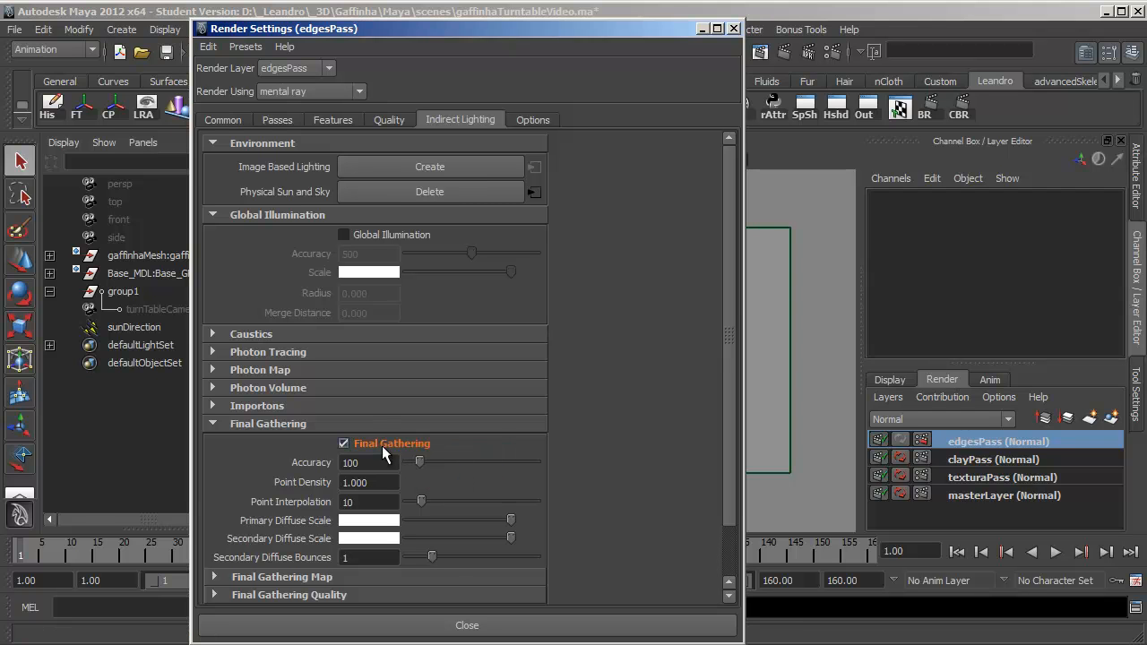
left_click(344, 444)
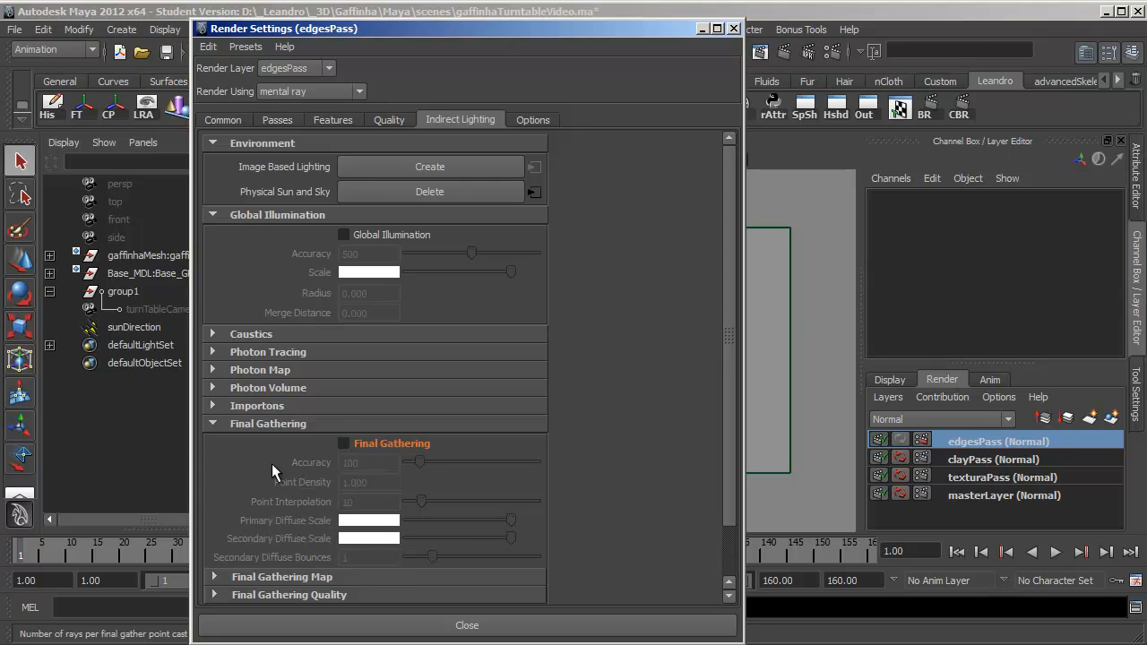
left_click(967, 459)
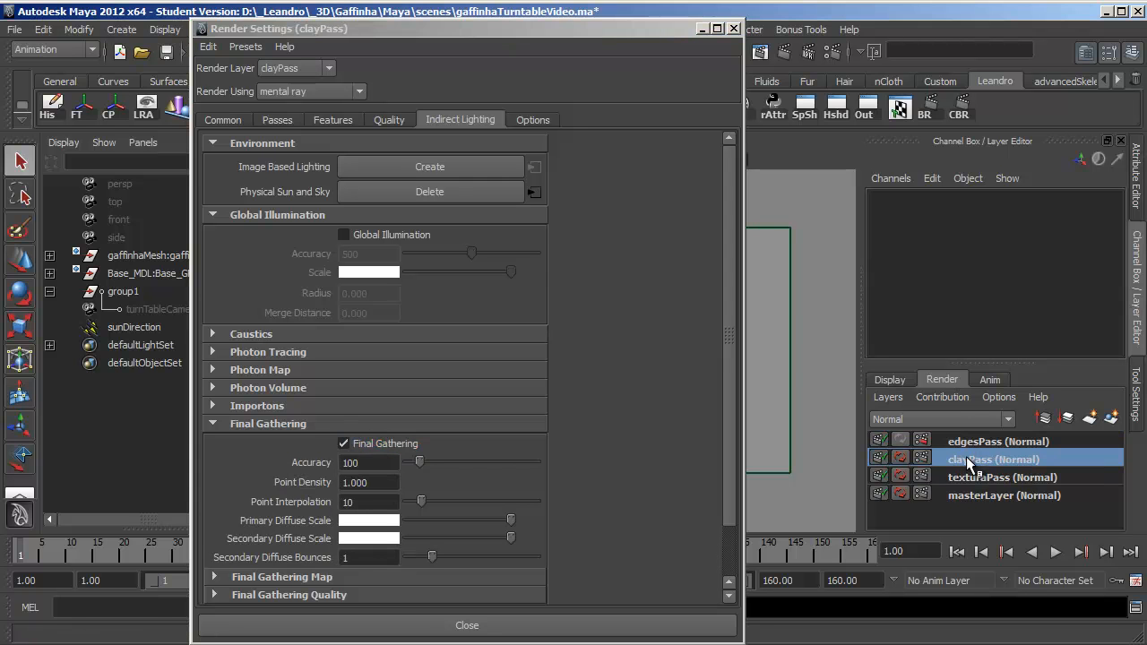
left_click(965, 442)
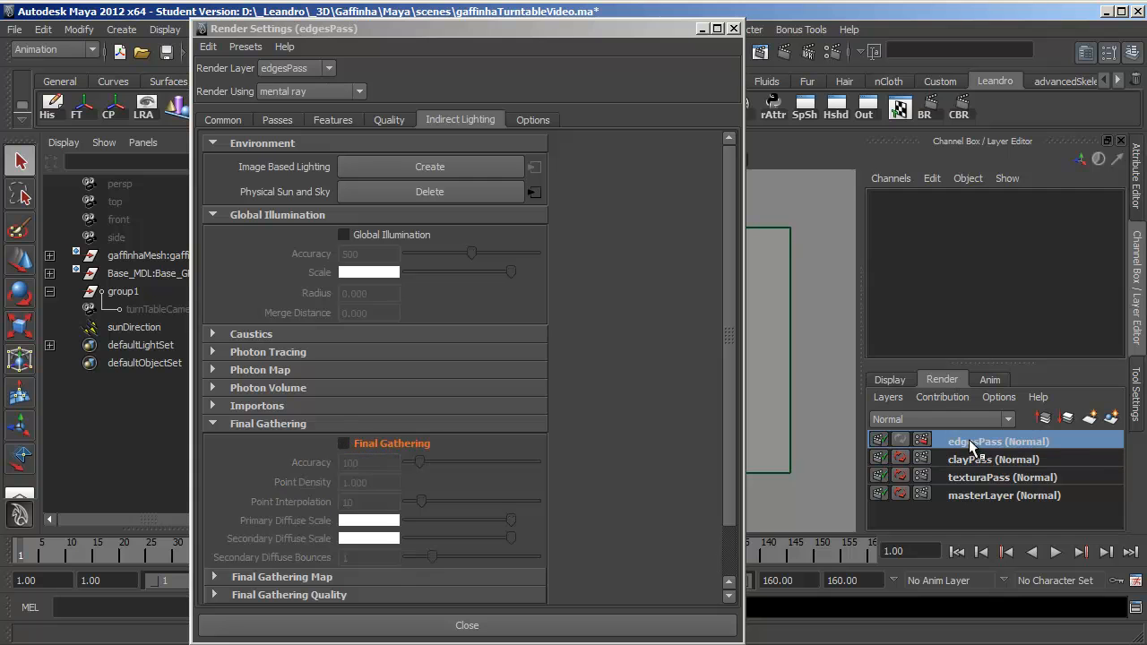
Create edgesPass layer overrides for the sample levels and set the minimum to -1 and the maximum to 2.
left_click(382, 119)
left_click_drag(731, 411, 718, 145)
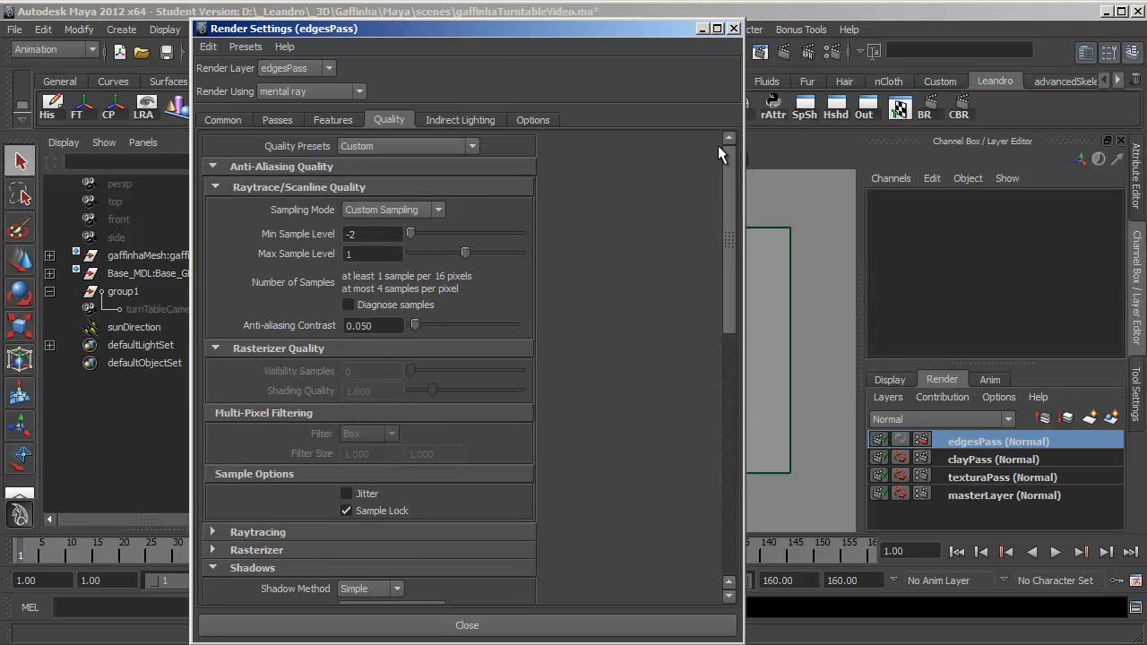
right_click(289, 232)
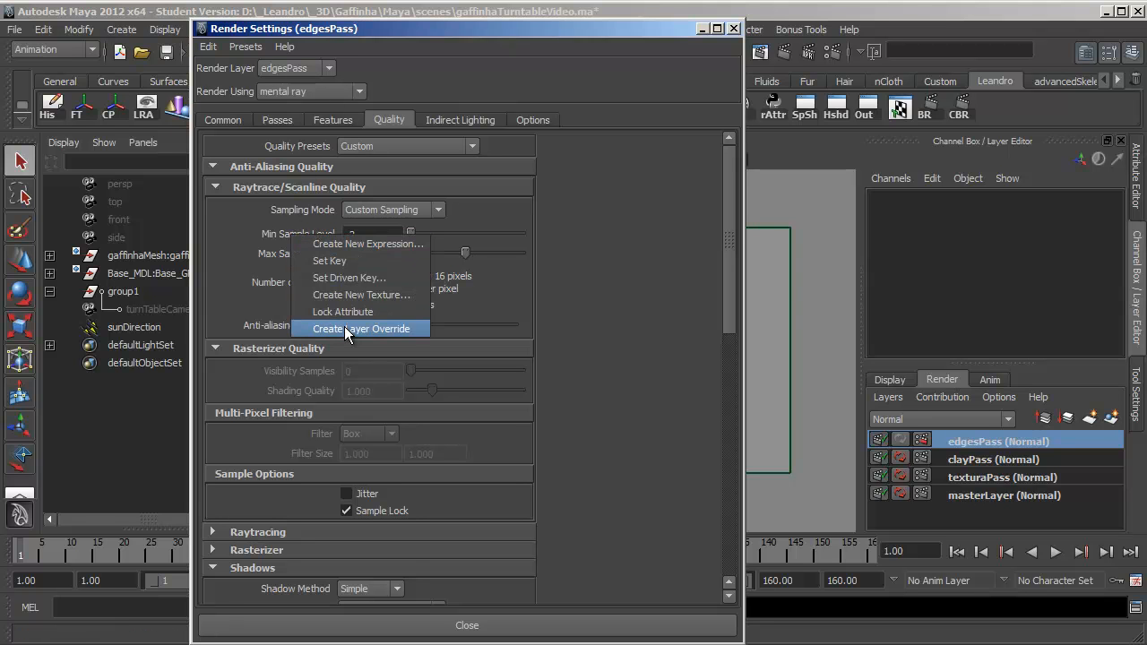
left_click(346, 328)
right_click(294, 252)
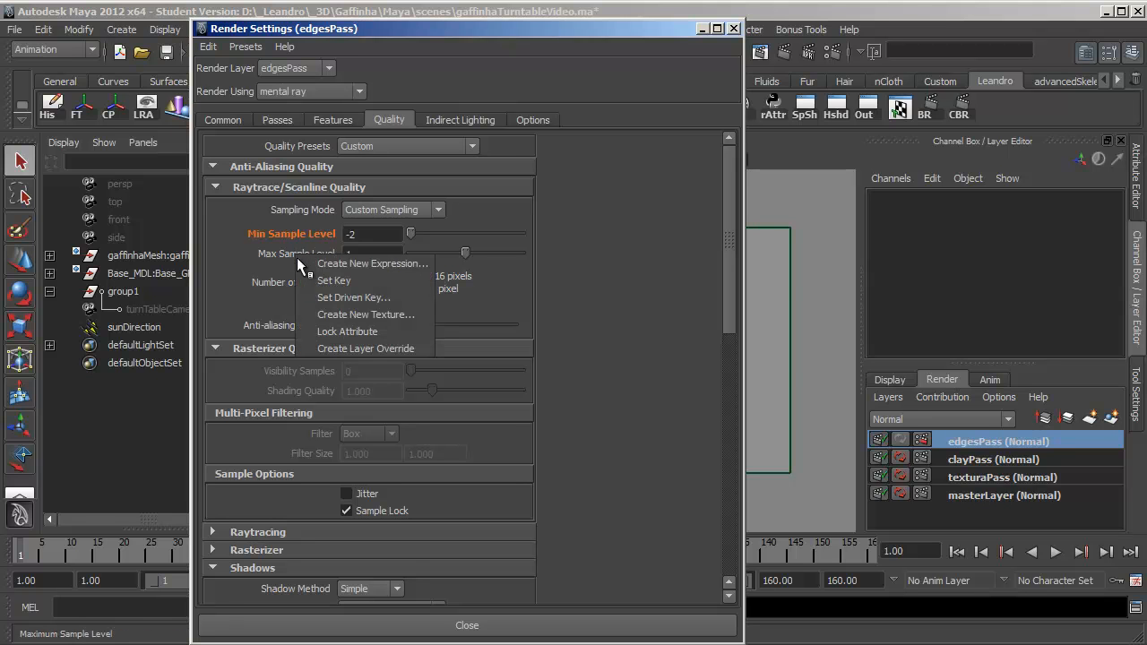
left_click(335, 346)
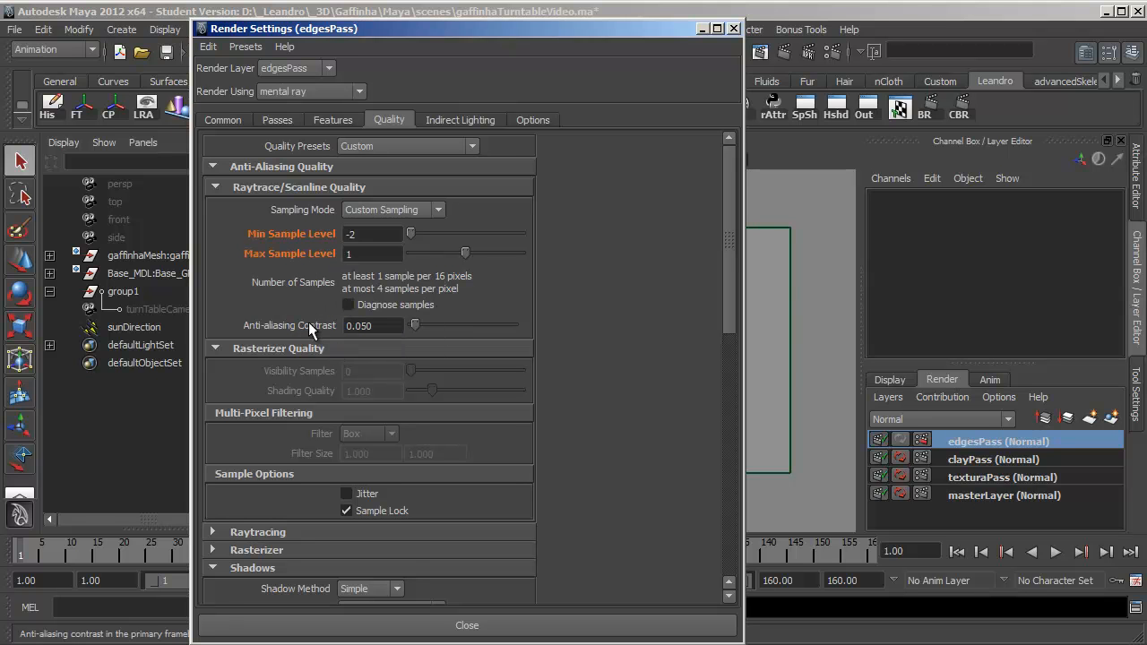
left_click_drag(412, 232, 483, 251)
Set the anti-aliasing contrast to 0.02 and the multi-pixel filter to Mitchell, then minimize the Render Settings.
left_click_drag(361, 326, 413, 326)
type("23")
key("BackSpace")
key("Return")
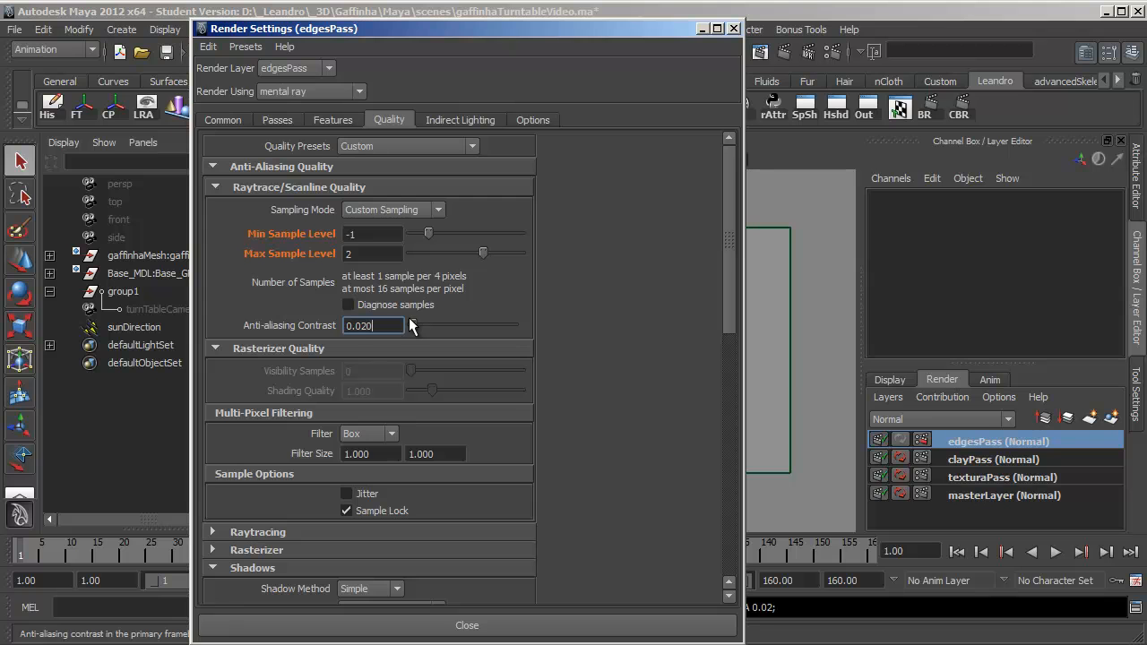
left_click(387, 434)
left_click(375, 483)
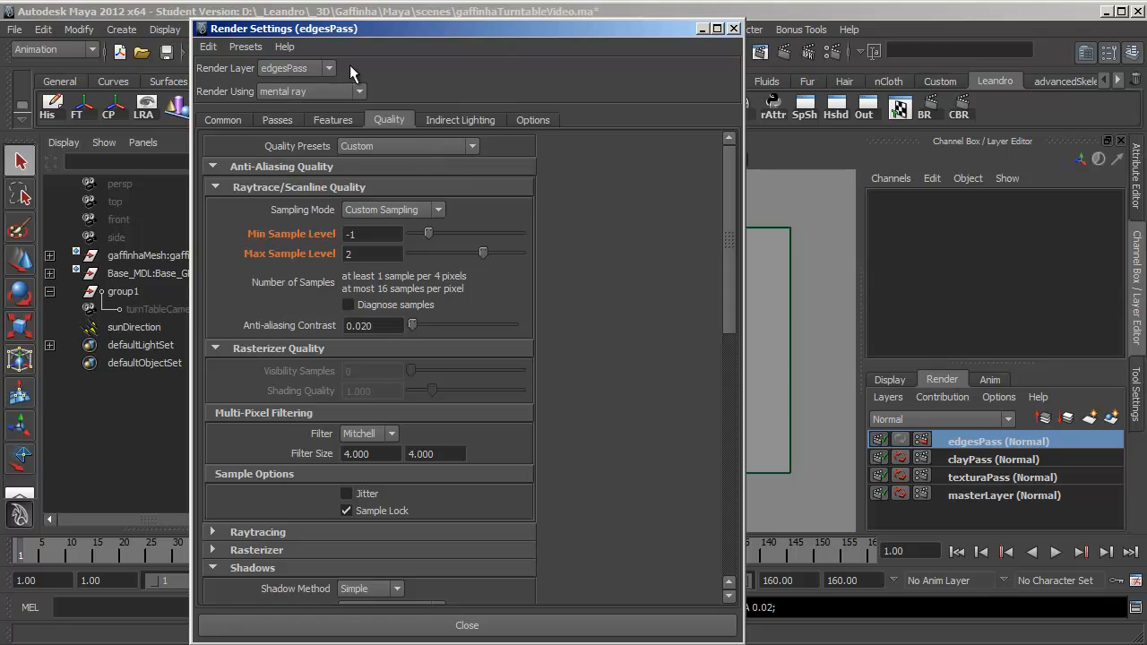
left_click_drag(371, 27, 380, 20)
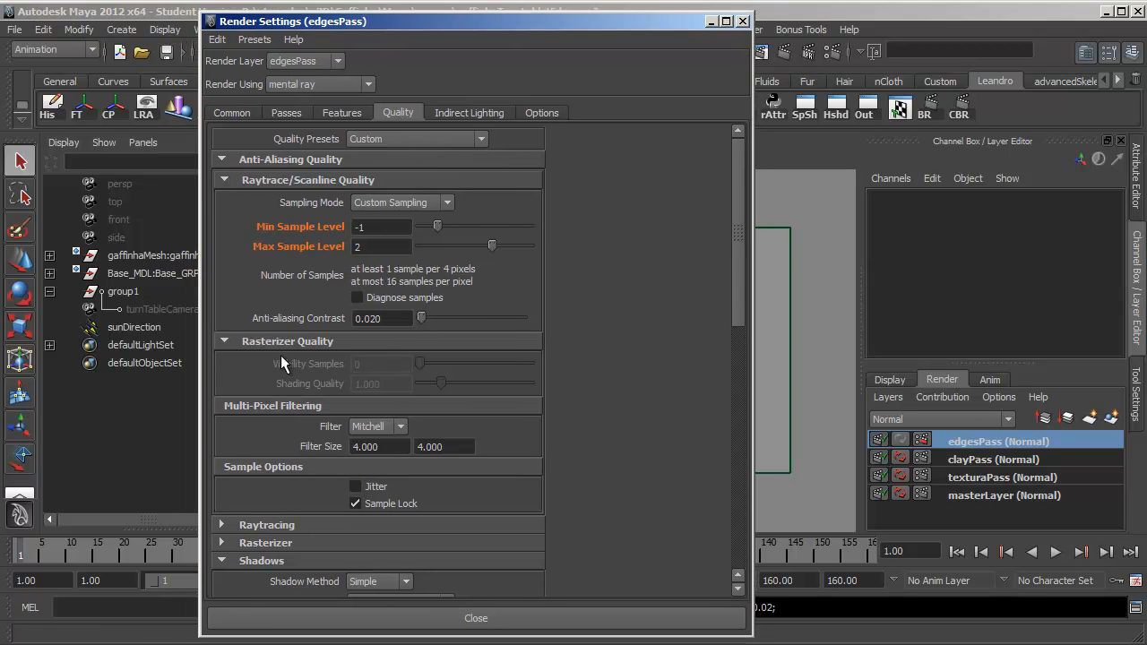
left_click_drag(528, 22, 517, 27)
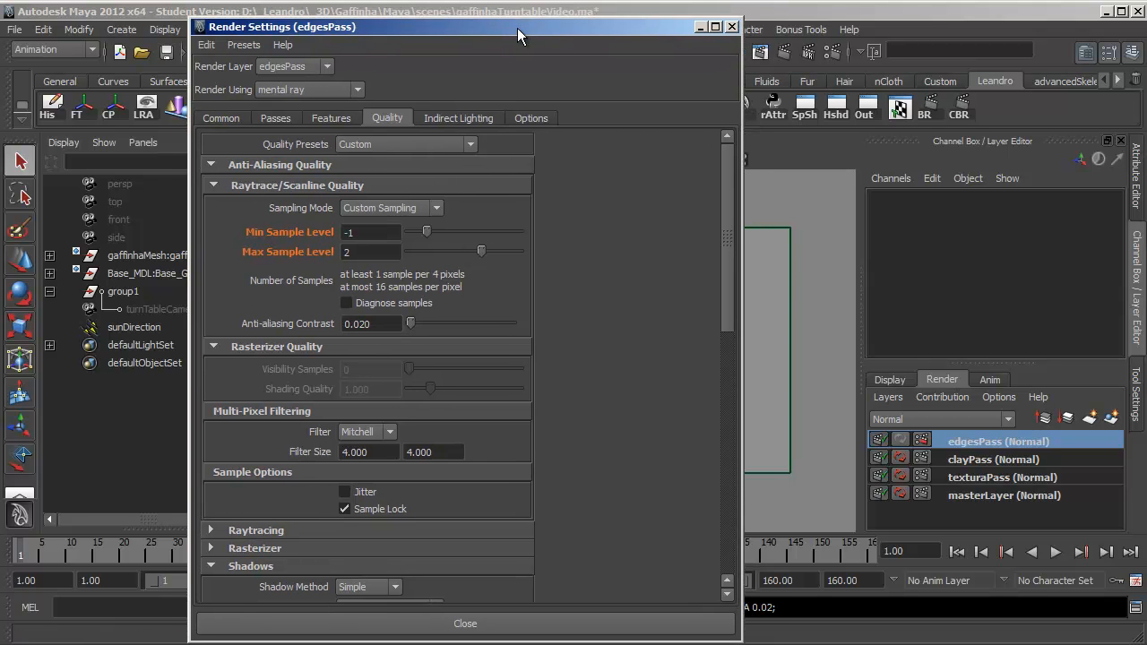
left_click(704, 28)
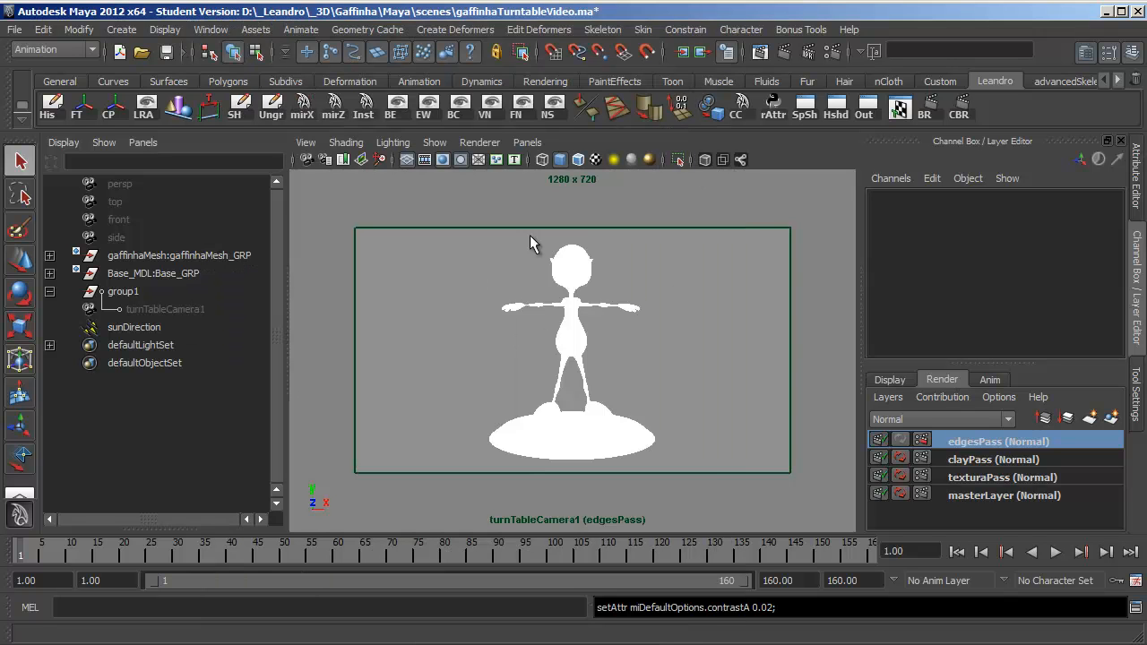
Render a test frame of edgesPass from turnTableCamera1, examine the contours and background, and minimize the Render View.
left_click(781, 51)
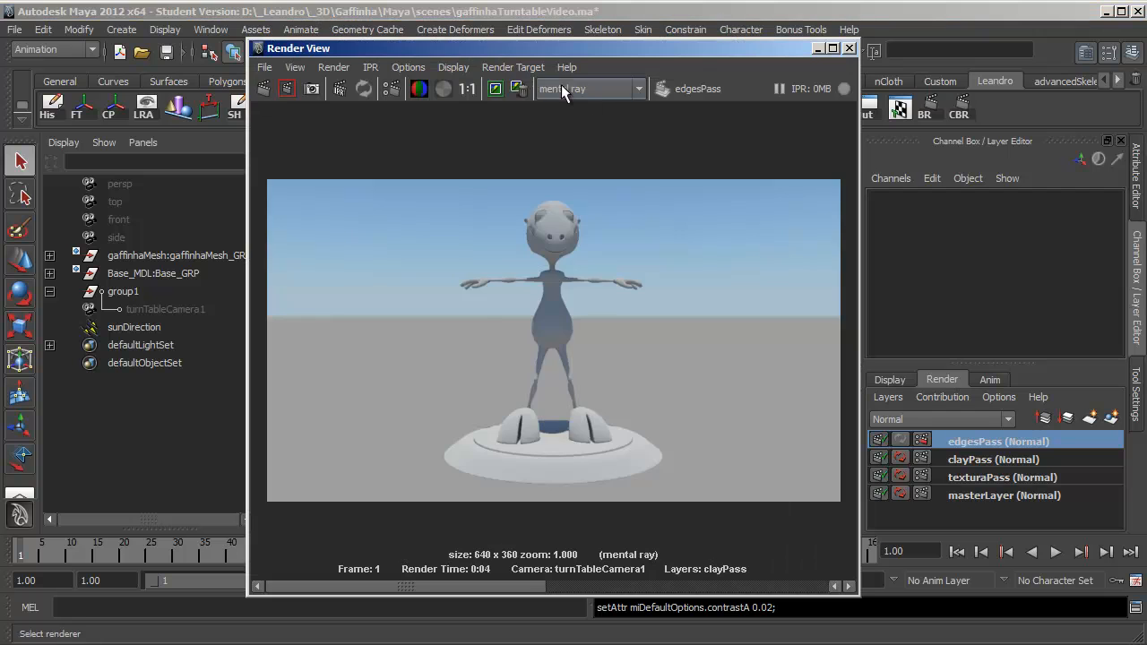
left_click(496, 87)
left_click(263, 86)
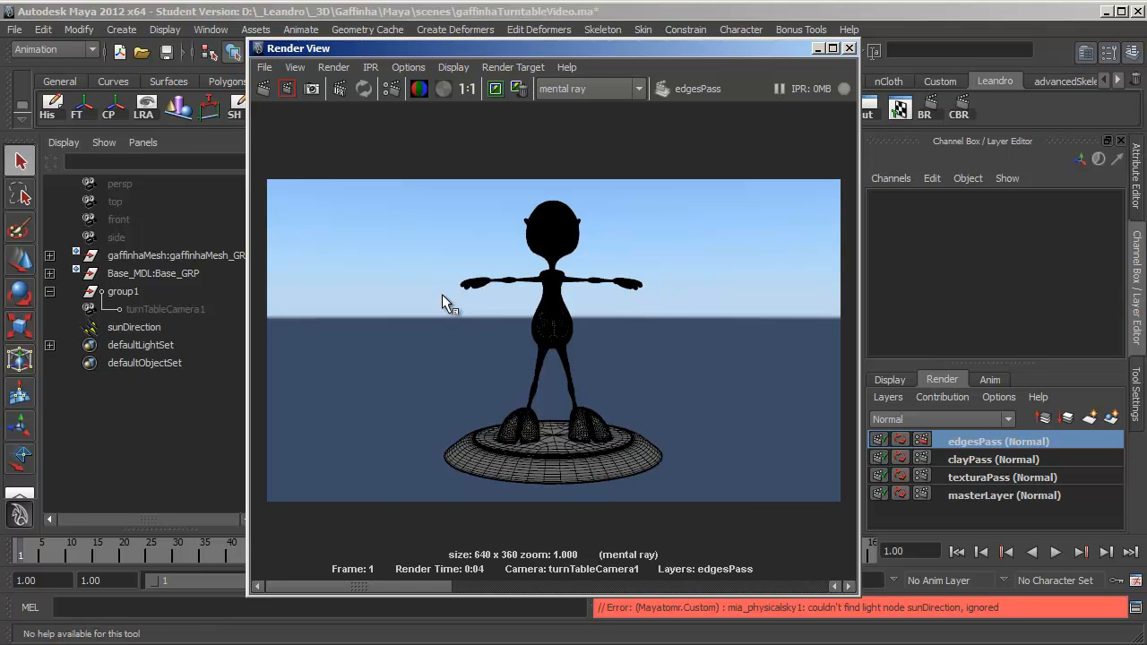
left_click_drag(550, 49, 396, 58)
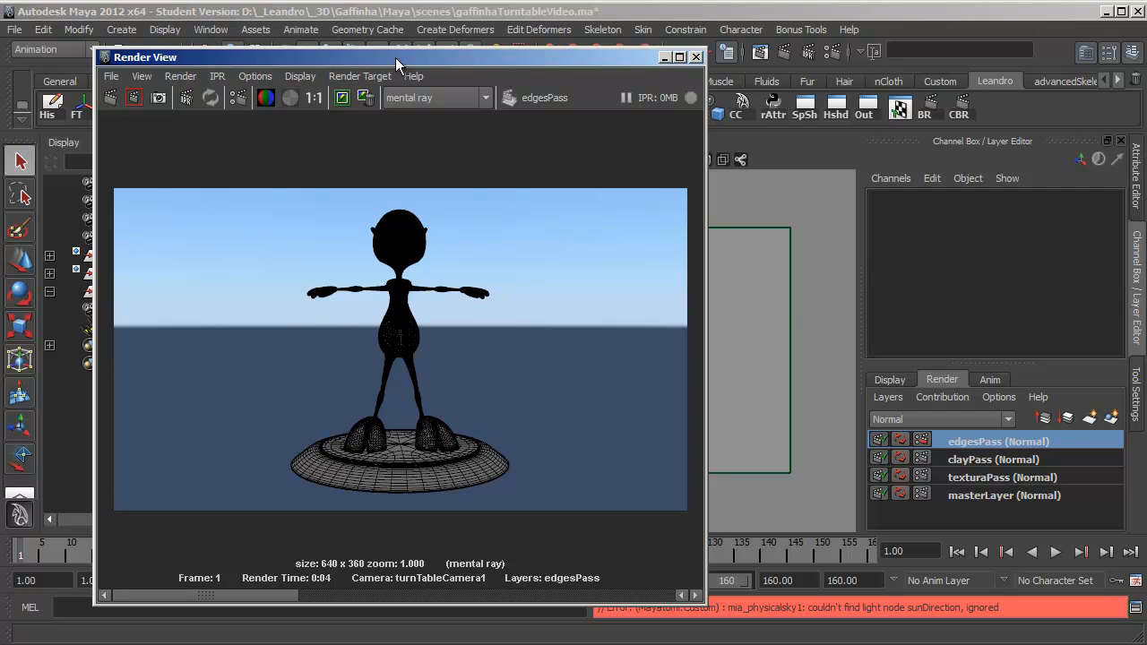
left_click_drag(546, 54, 537, 58)
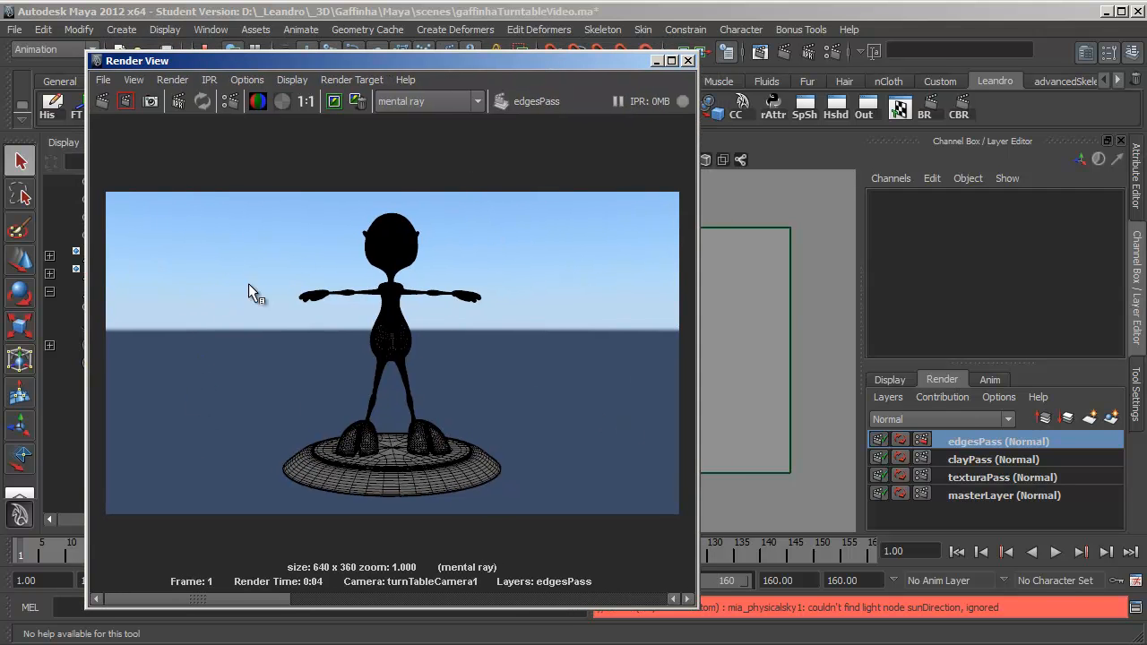
left_click(655, 62)
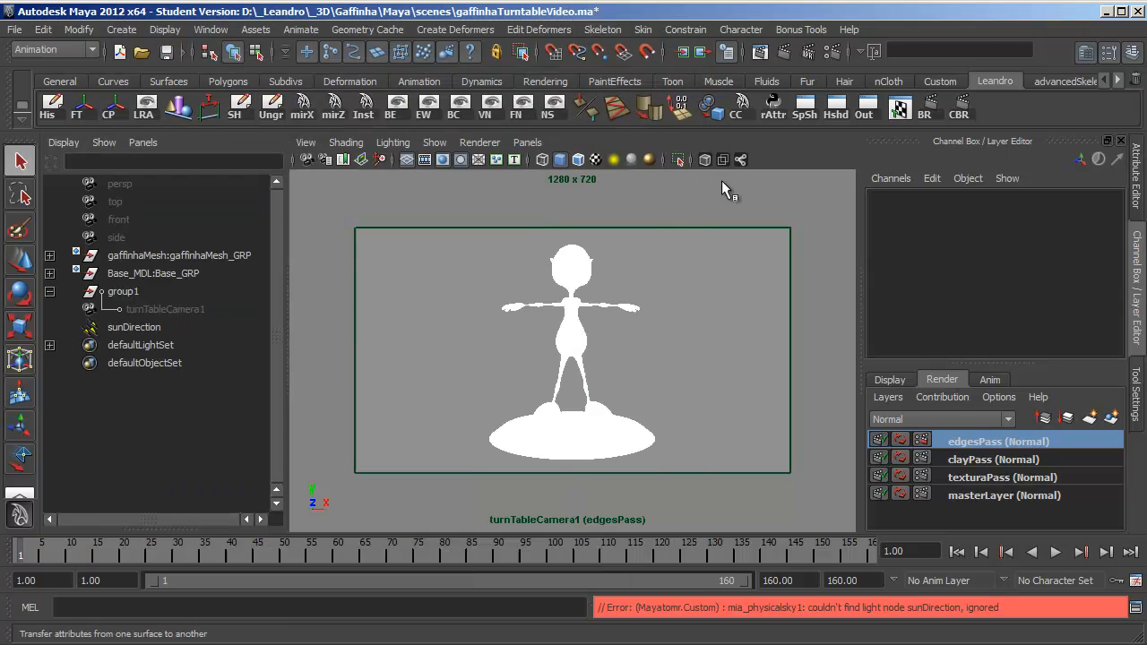
Create an edgesPass layer override for turnTableCamera1's mental ray Environment Shader and break its connection to mia_physicalsky1.
left_click(304, 160)
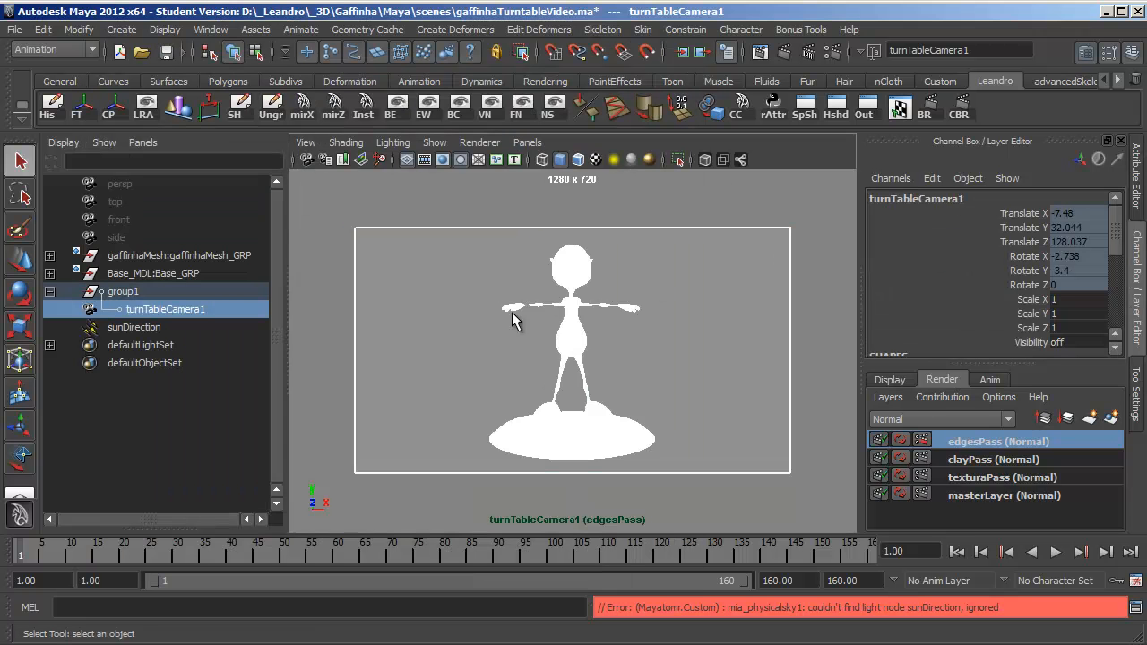
left_click(1137, 383)
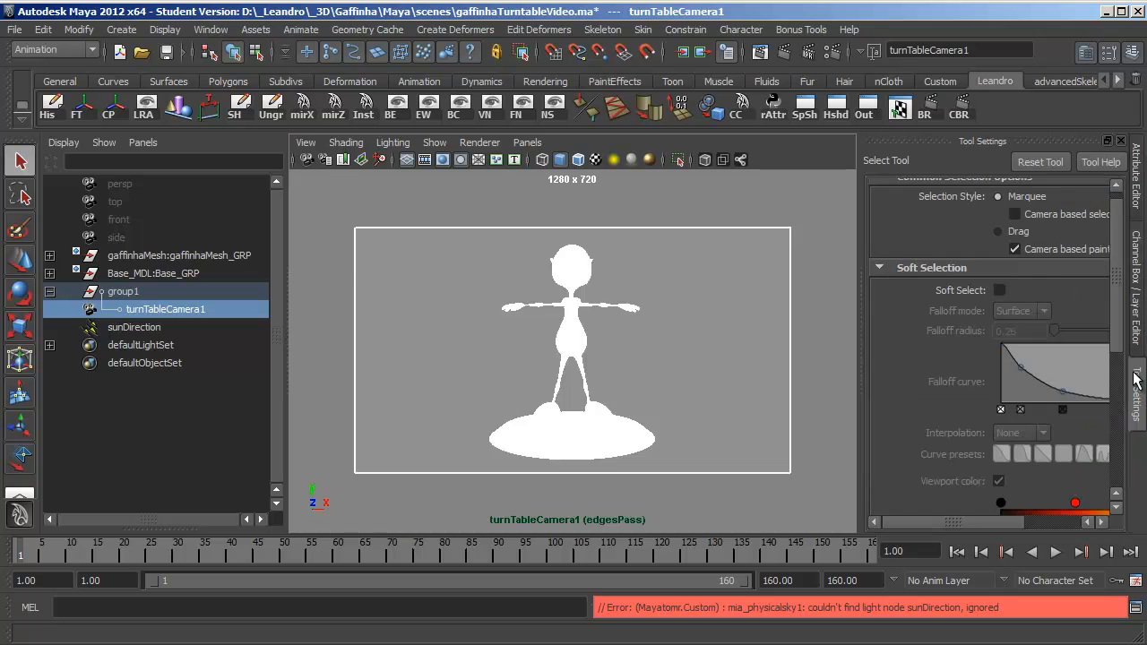
left_click(1137, 345)
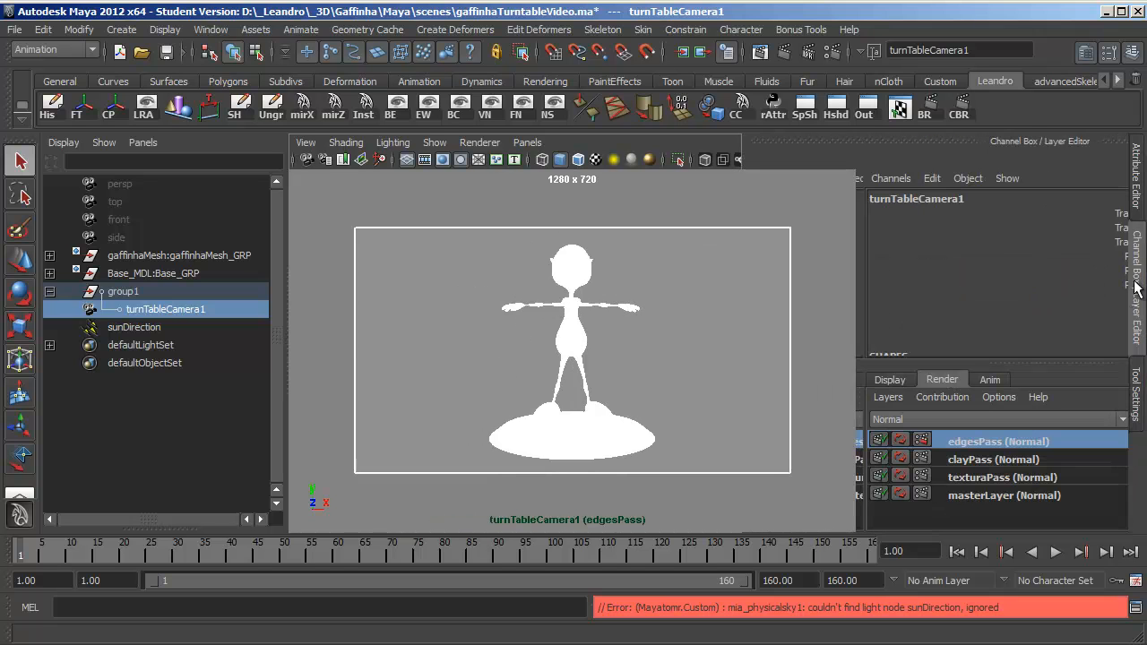
left_click(1137, 195)
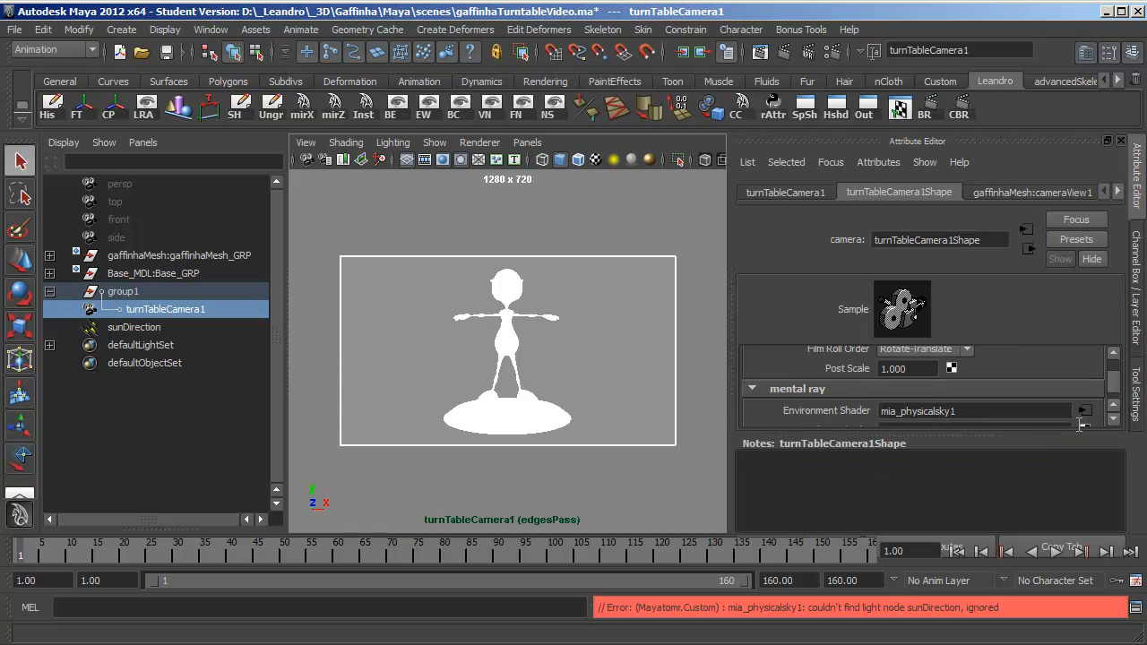
left_click_drag(921, 441, 911, 524)
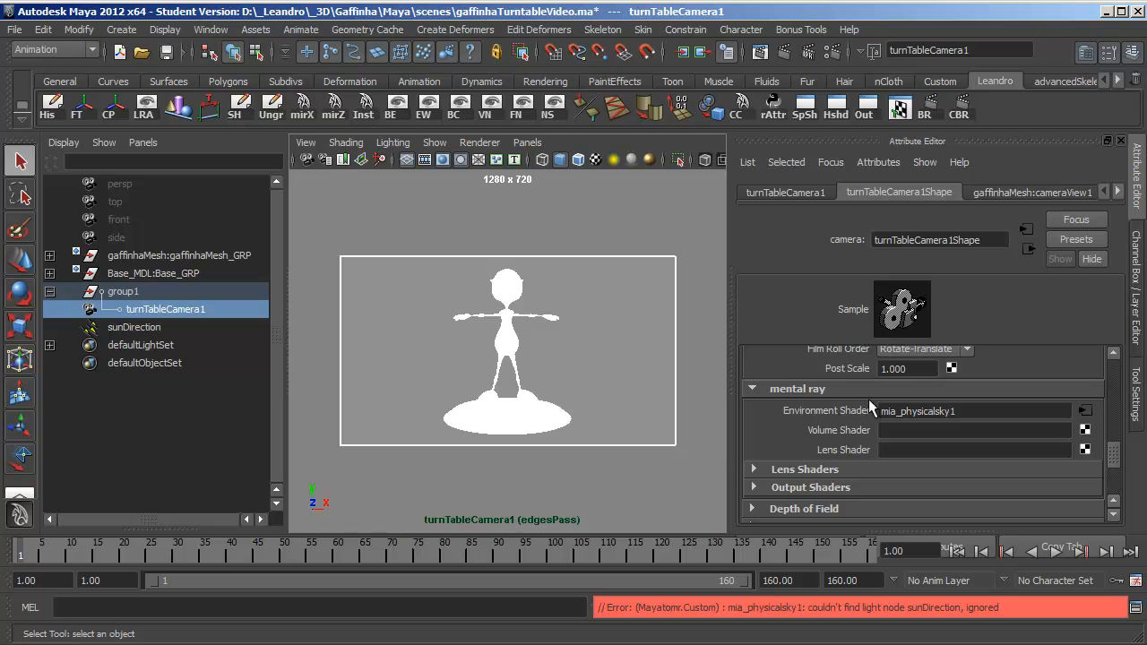
right_click(812, 408)
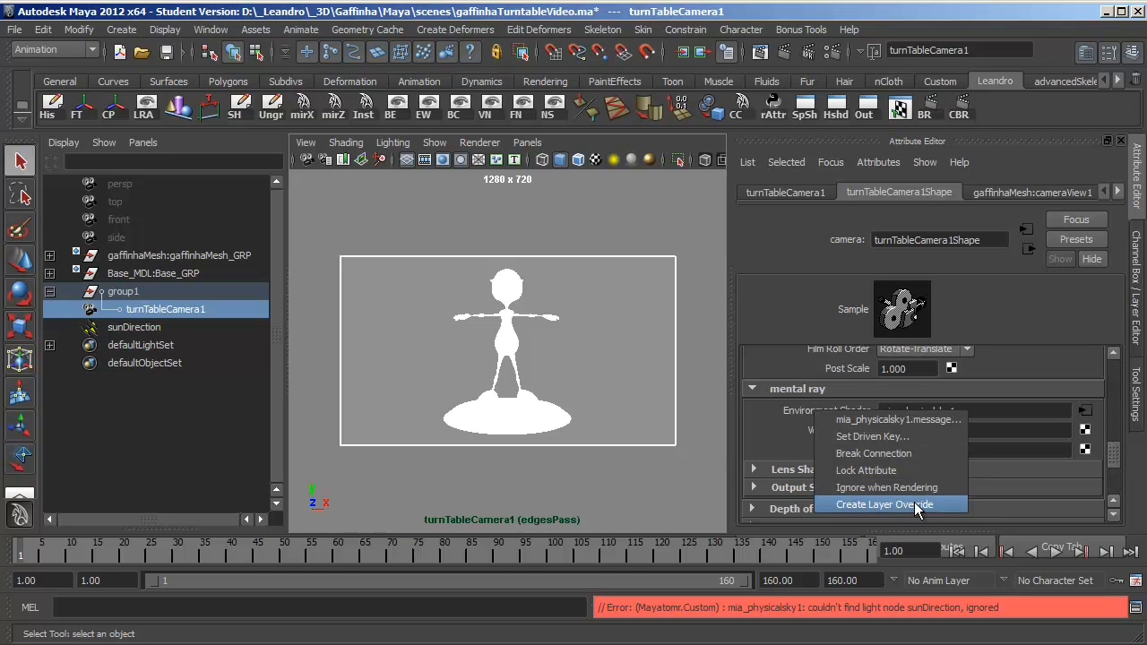
left_click(896, 505)
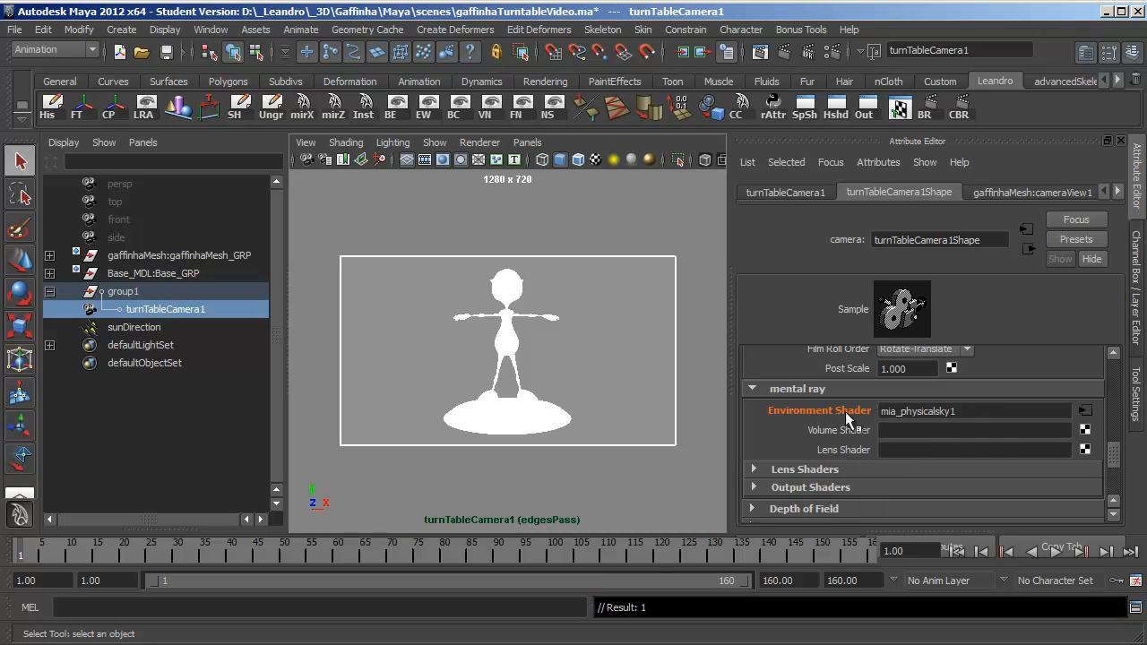
right_click(843, 411)
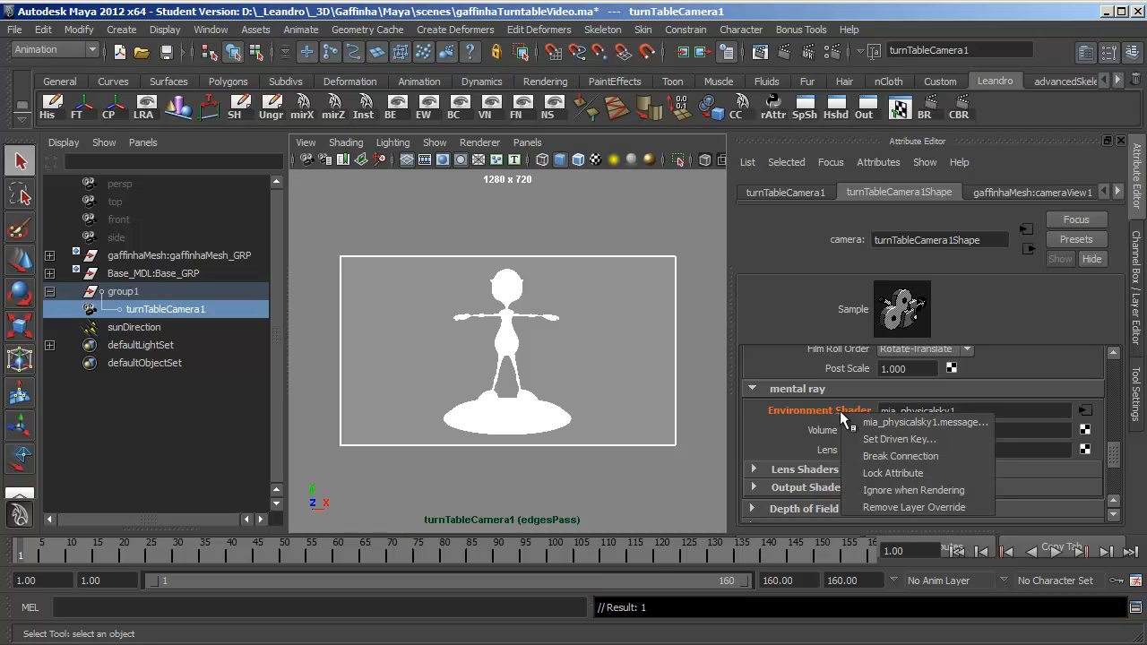
left_click(897, 456)
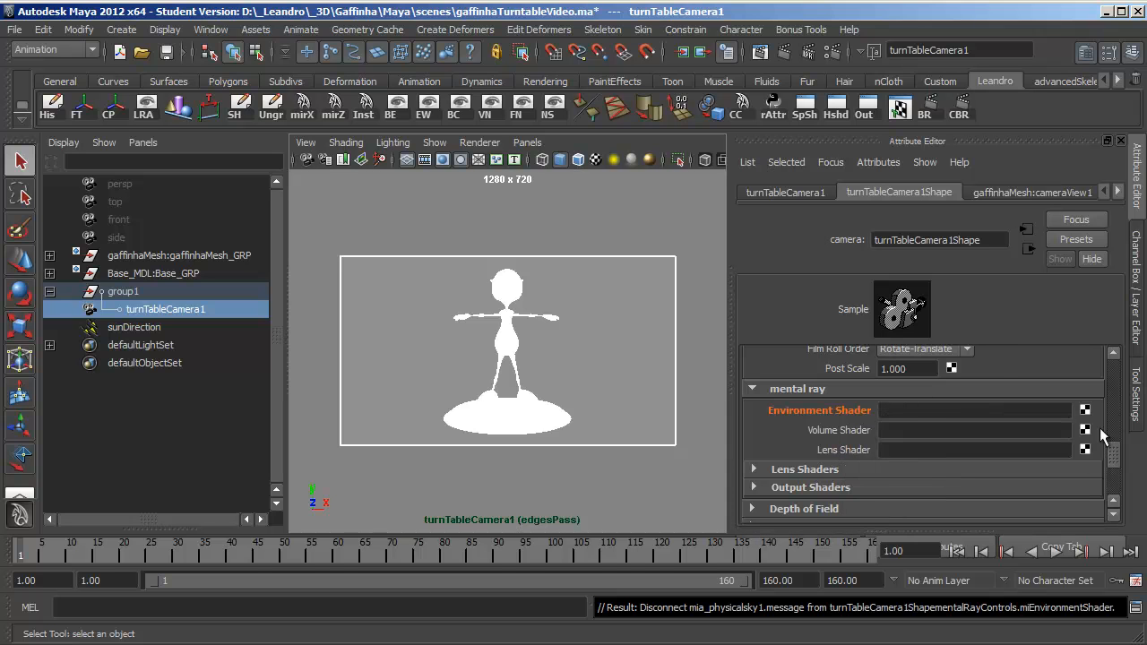
left_click_drag(1111, 447, 1114, 475)
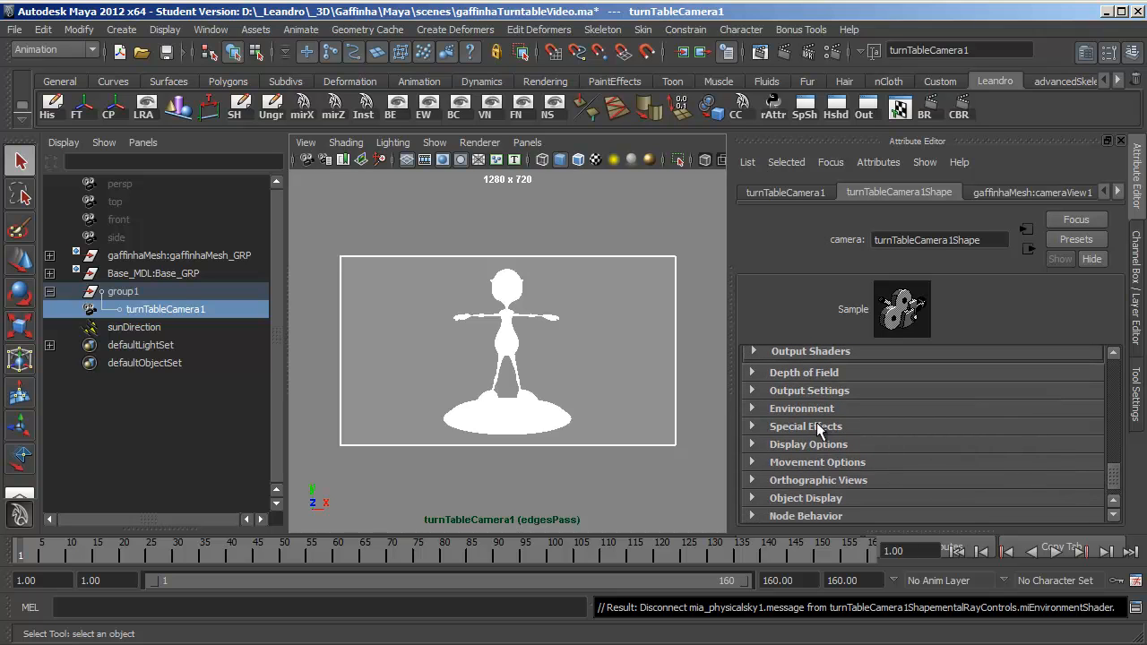
Set turnTableCamera1's environment background color to white and check the earlier edgesPass render for comparison.
left_click(751, 408)
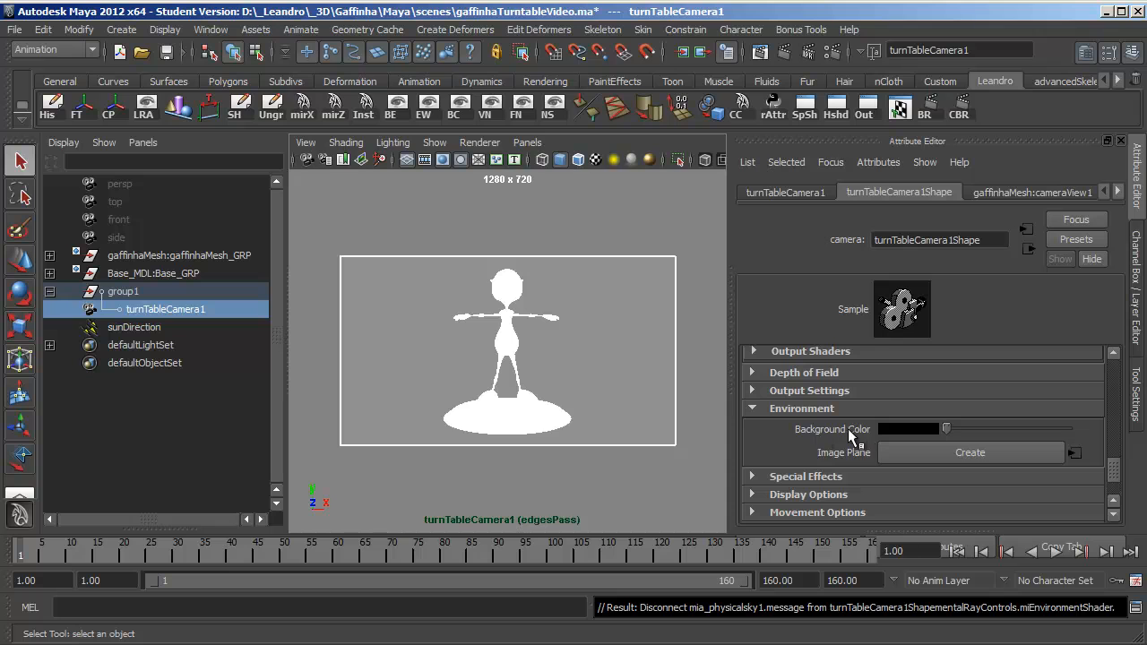
left_click_drag(935, 428, 1100, 430)
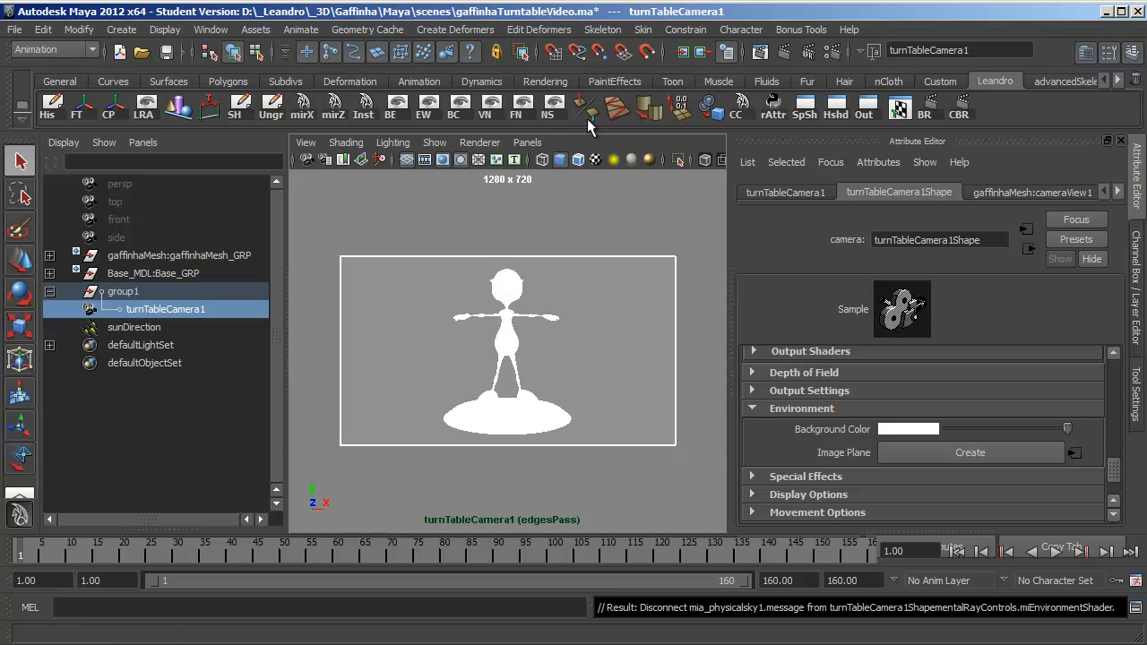
left_click(777, 54)
left_click_drag(559, 52, 661, 47)
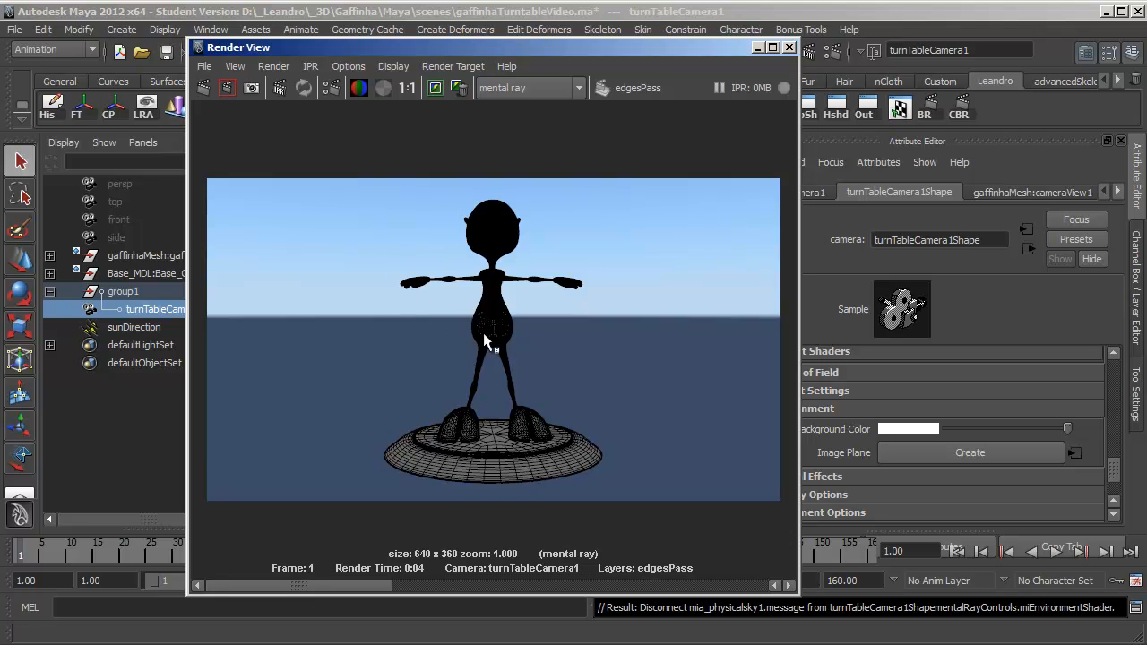
left_click(759, 47)
Create an edgesPass layer override for the body mesh's Preview Division Levels, set it to 0, and deselect the mesh.
left_click(505, 347)
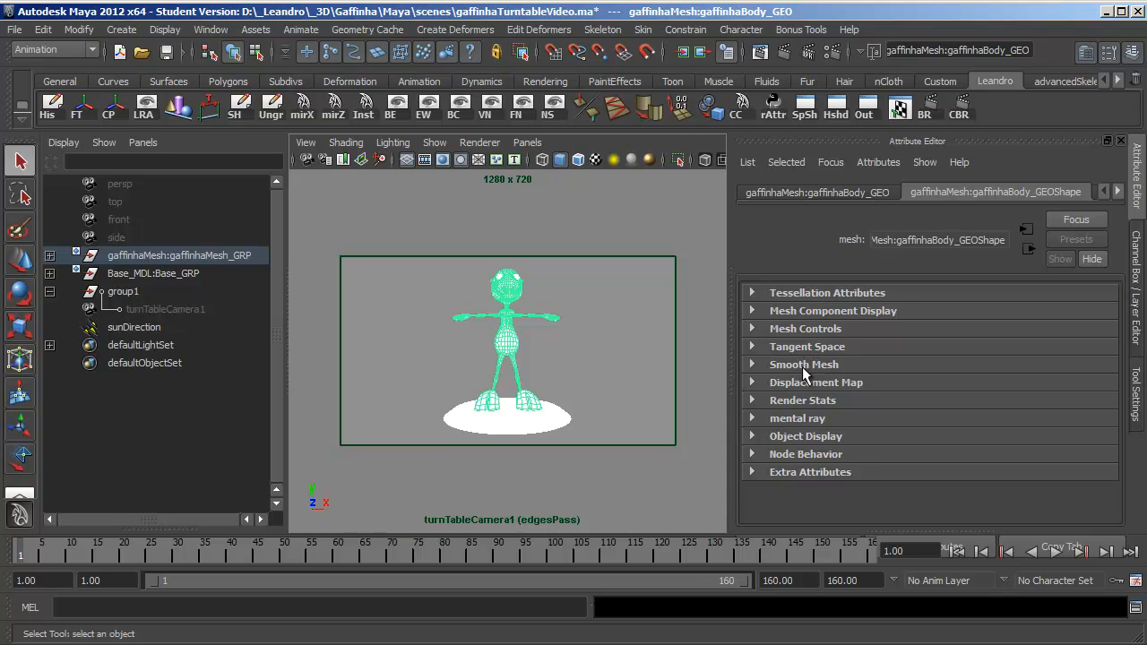
left_click(751, 365)
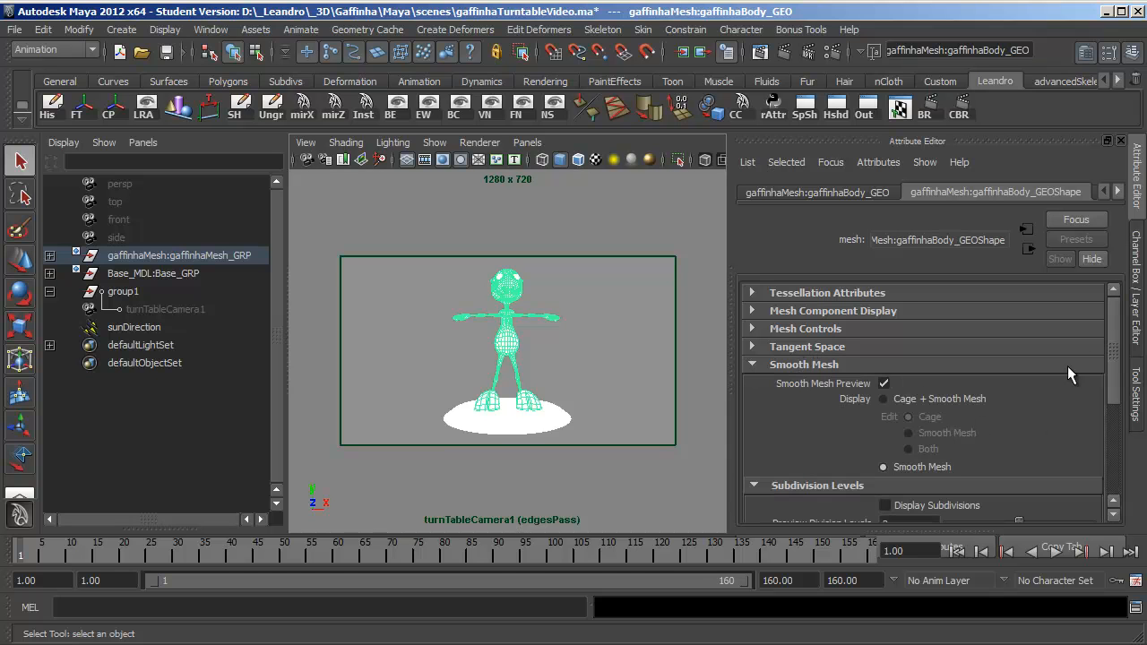
left_click_drag(1113, 346, 1107, 397)
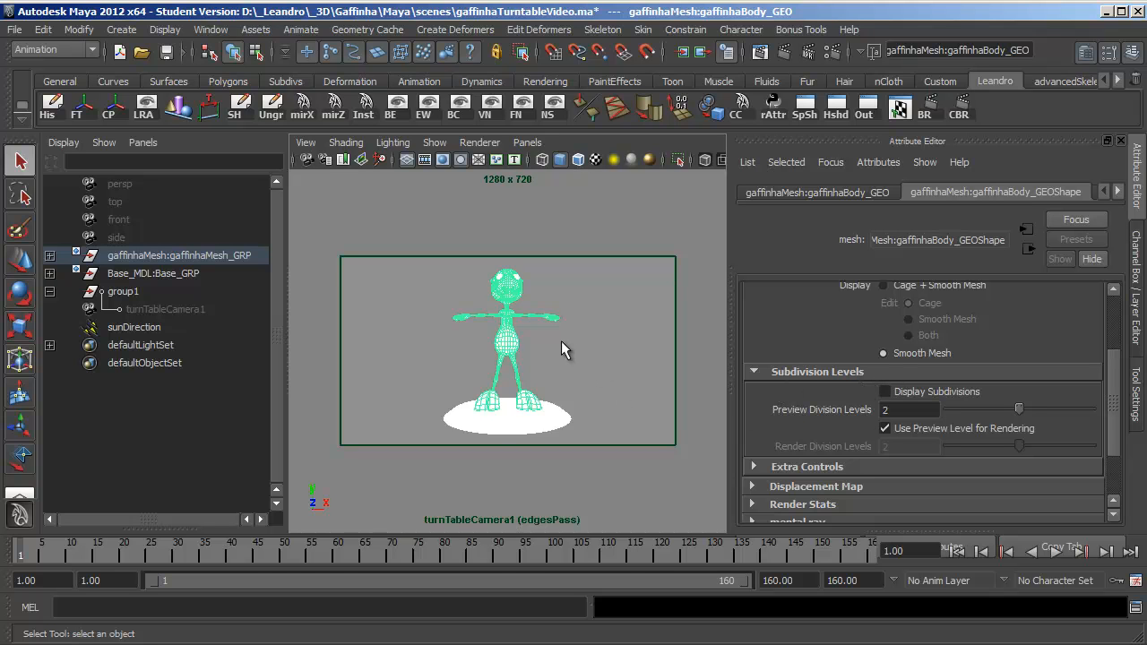
key("1")
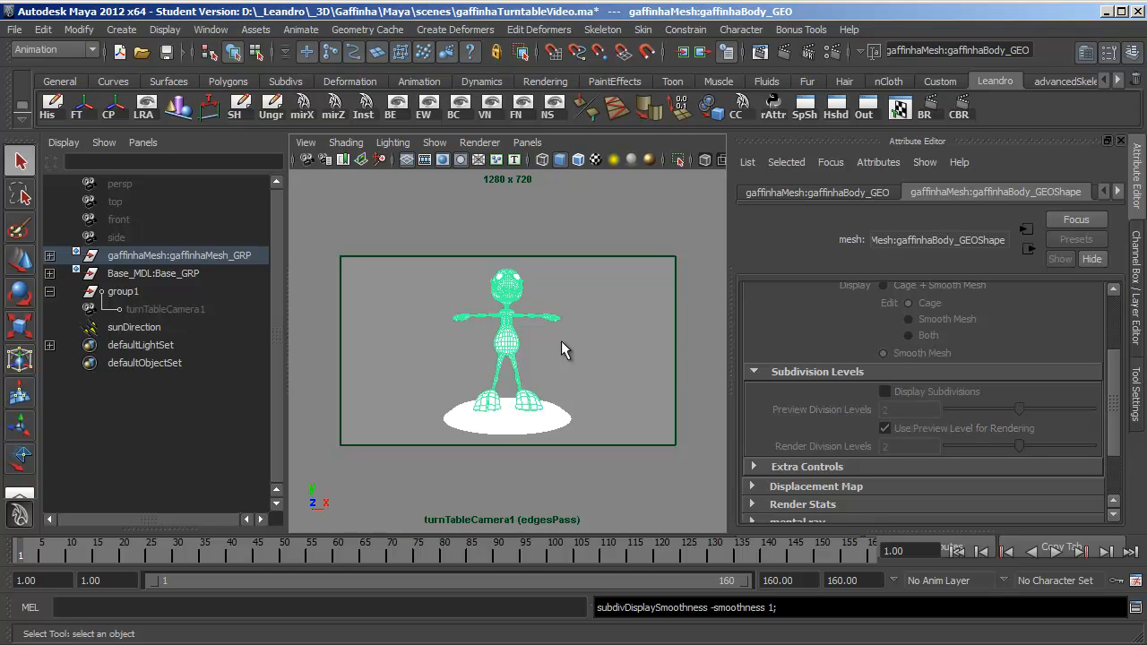
key("3")
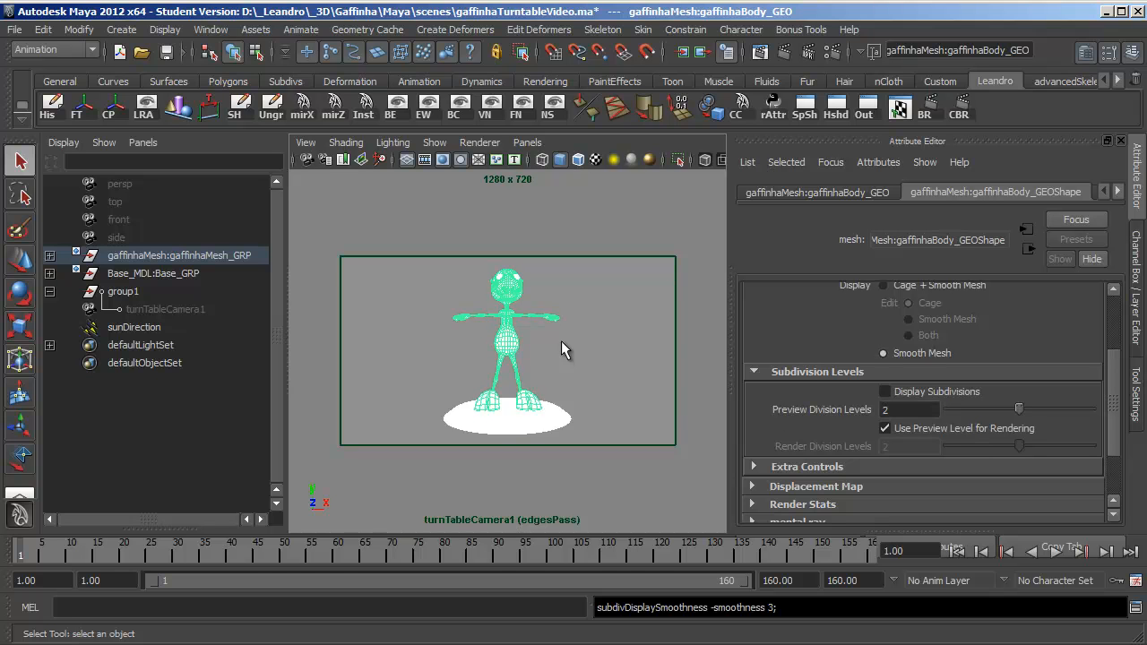
right_click(821, 409)
left_click(844, 499)
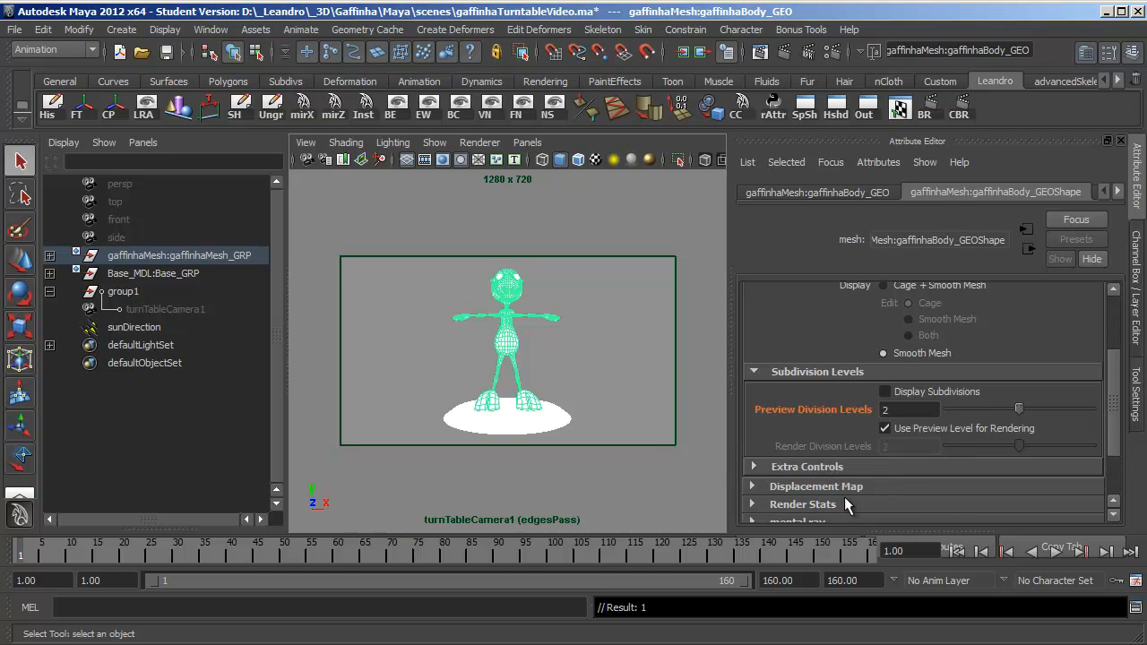
left_click_drag(1007, 408, 856, 426)
left_click(443, 350)
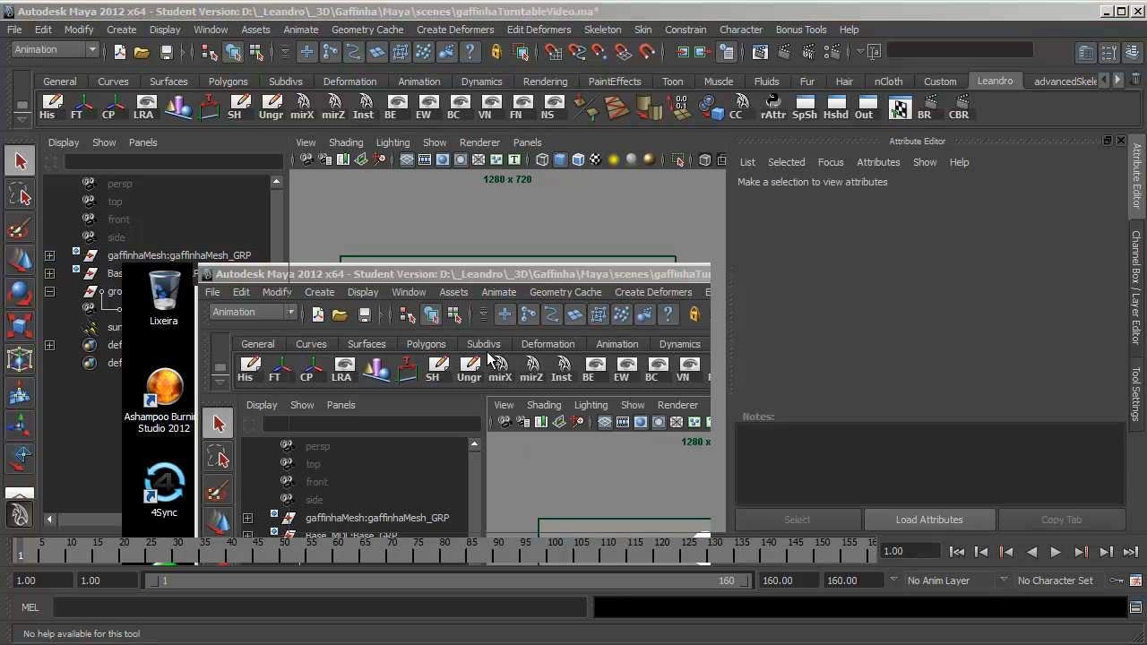
Switch the viewport to the perspective camera without the resolution gate and frame the character's left eye.
left_click_drag(429, 318, 509, 362, "alt")
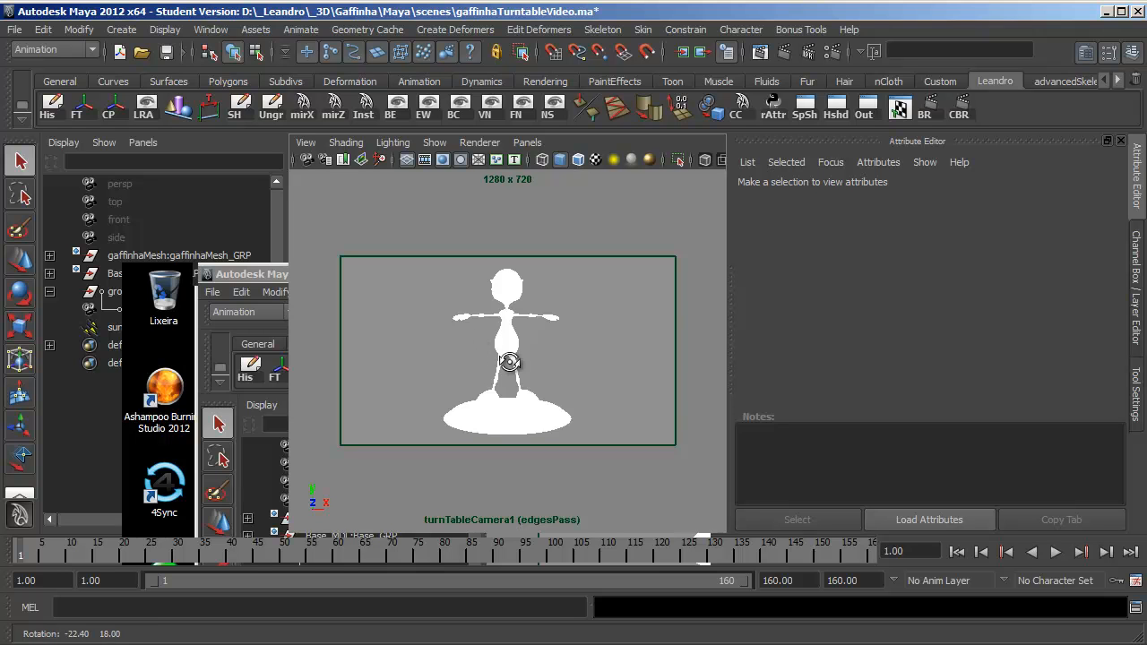
key("space")
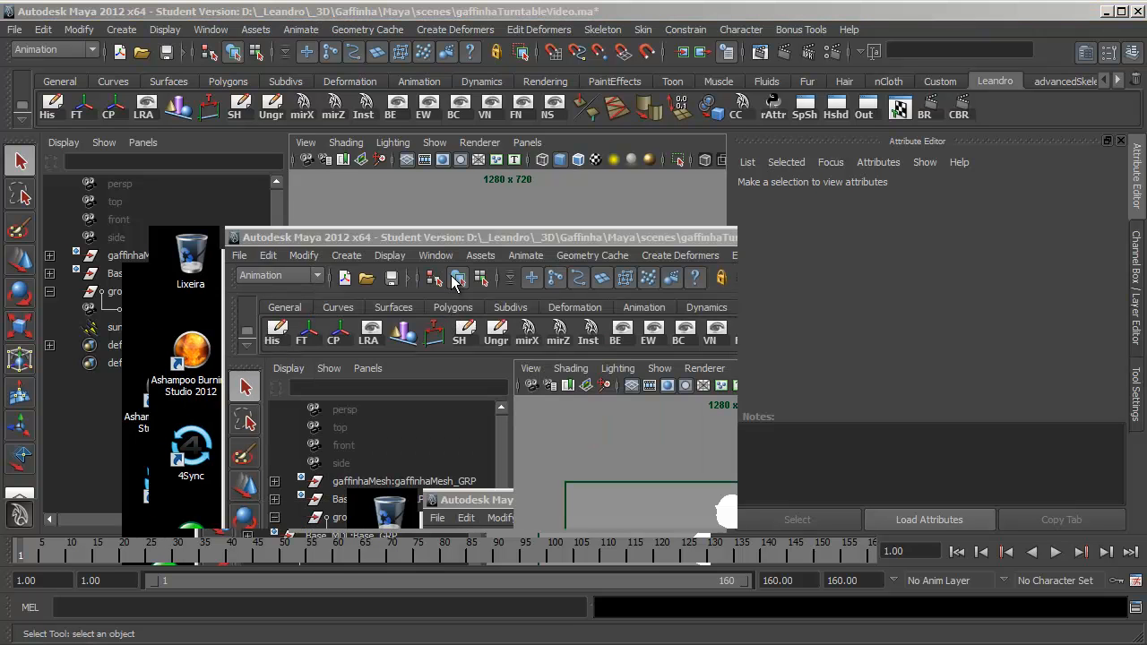
left_click_drag(452, 272, 523, 348, "alt")
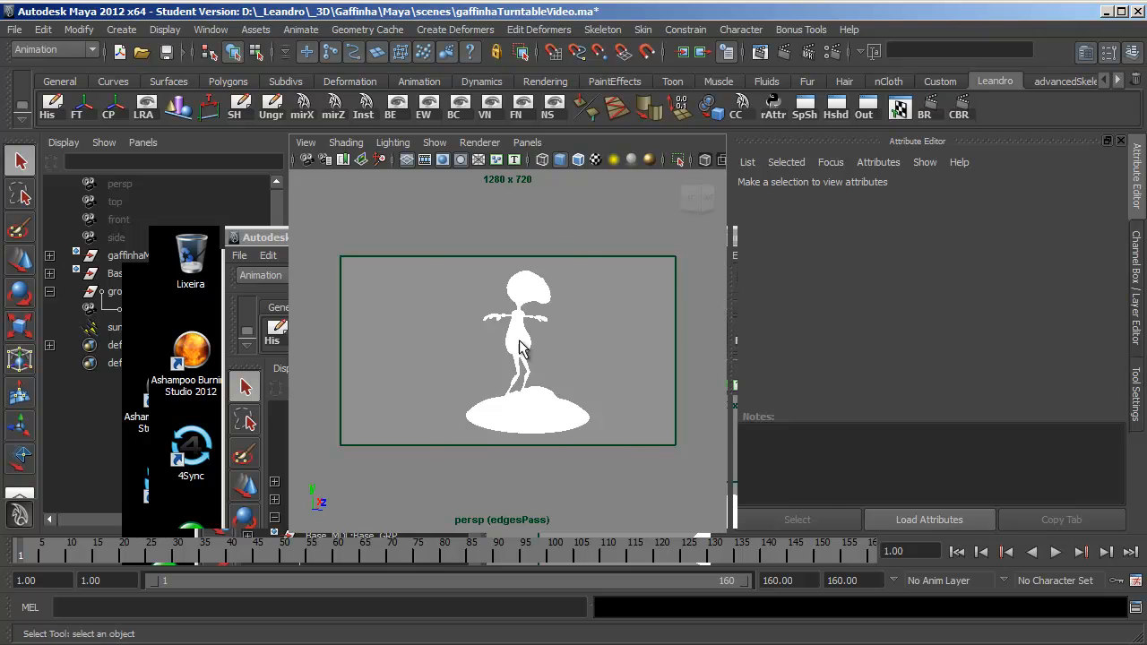
left_click(444, 159)
middle_click_drag(501, 305, 525, 317, "alt")
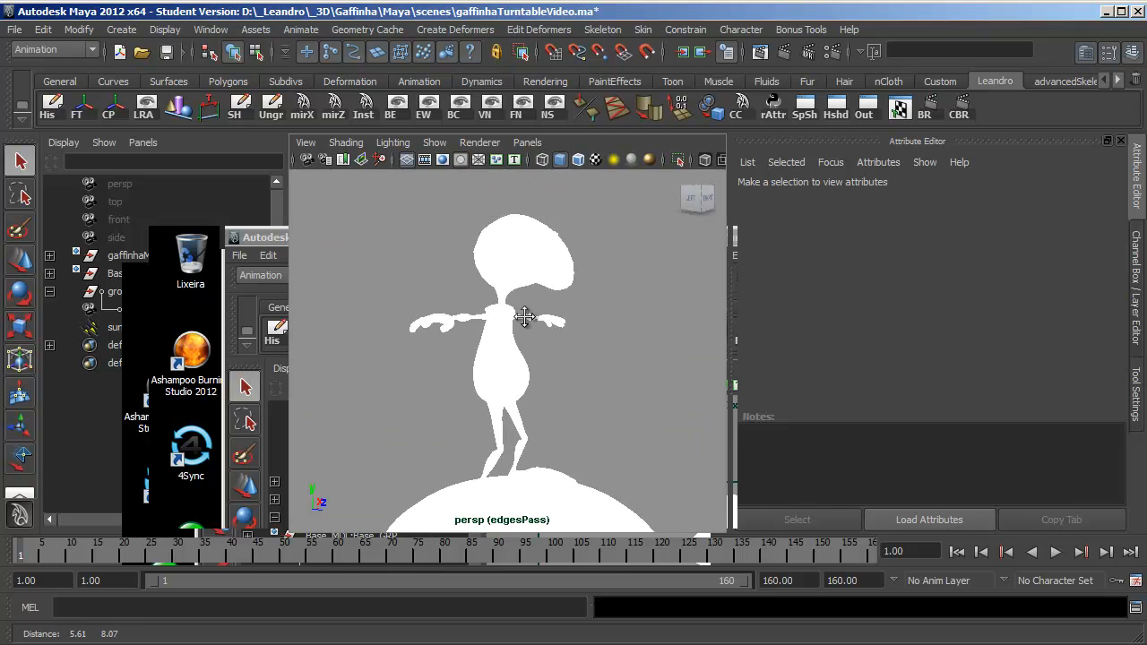
scroll(527, 317, "down", 2)
left_click_drag(528, 315, 505, 335, "alt")
right_click_drag(505, 335, 561, 302, "alt")
middle_click_drag(561, 302, 537, 453, "alt")
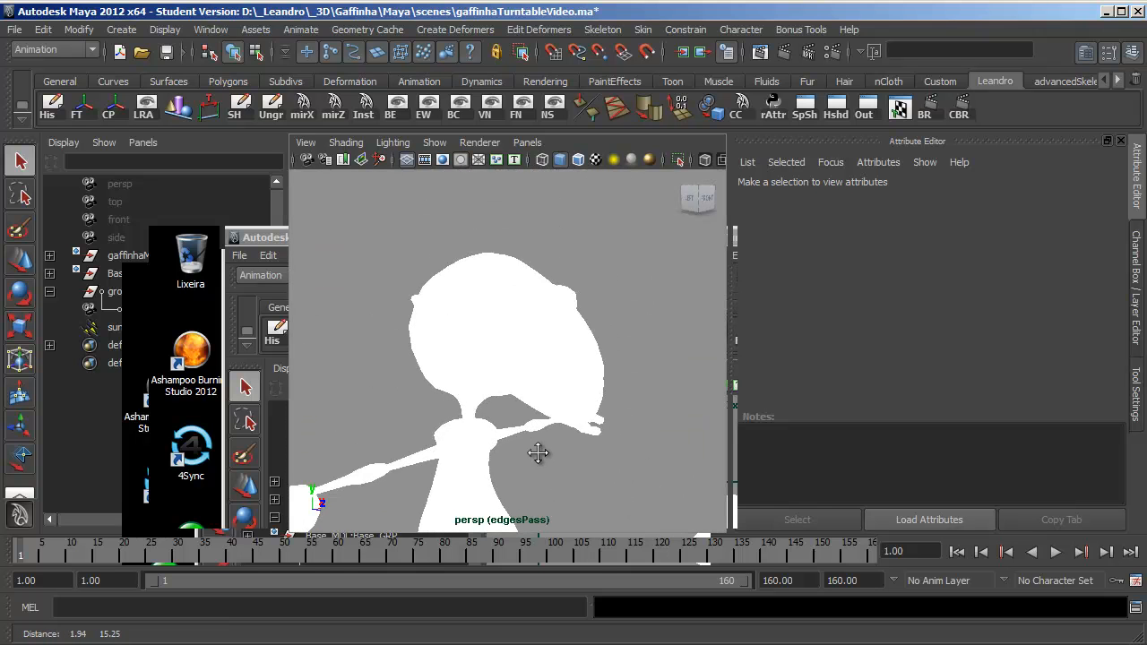
left_click(574, 298)
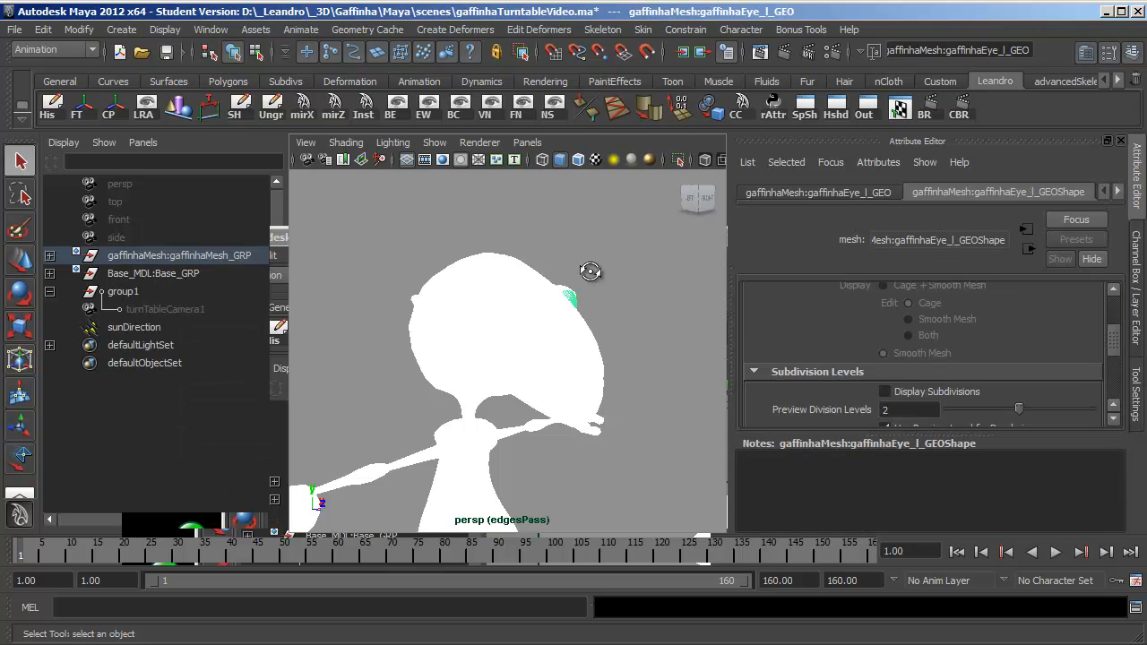
left_click_drag(590, 271, 527, 281, "alt")
right_click_drag(527, 281, 588, 345, "alt")
key("f")
Create a layer override for the left upper eyelid's Preview Division Levels and set it to 0.
left_click(549, 228)
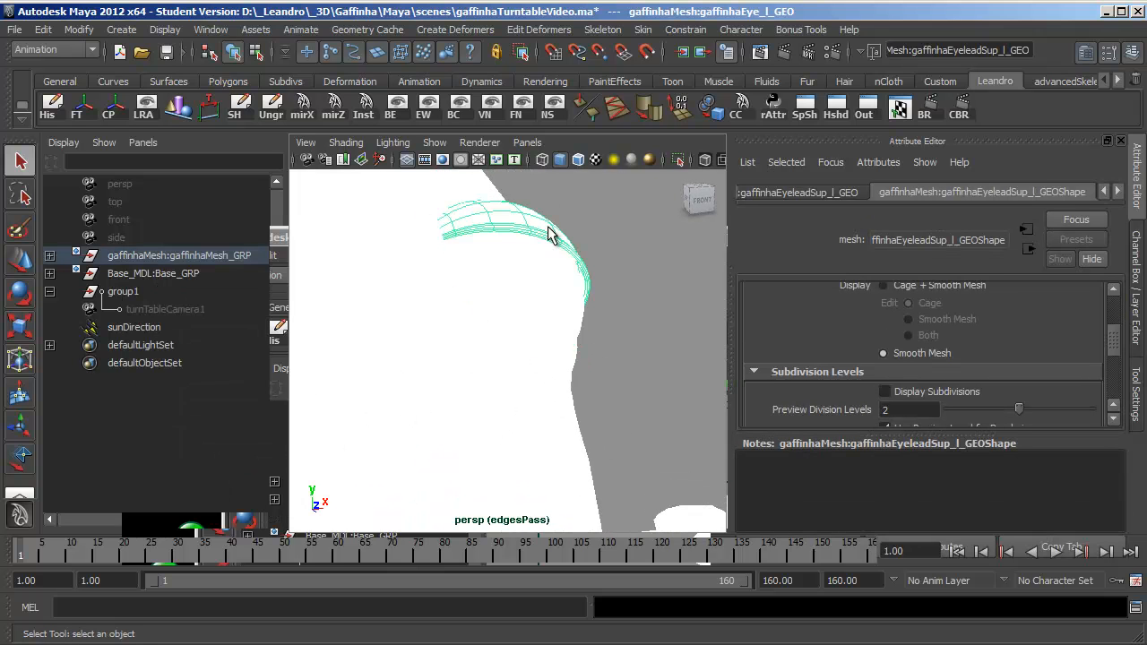
left_click_drag(920, 431, 919, 528)
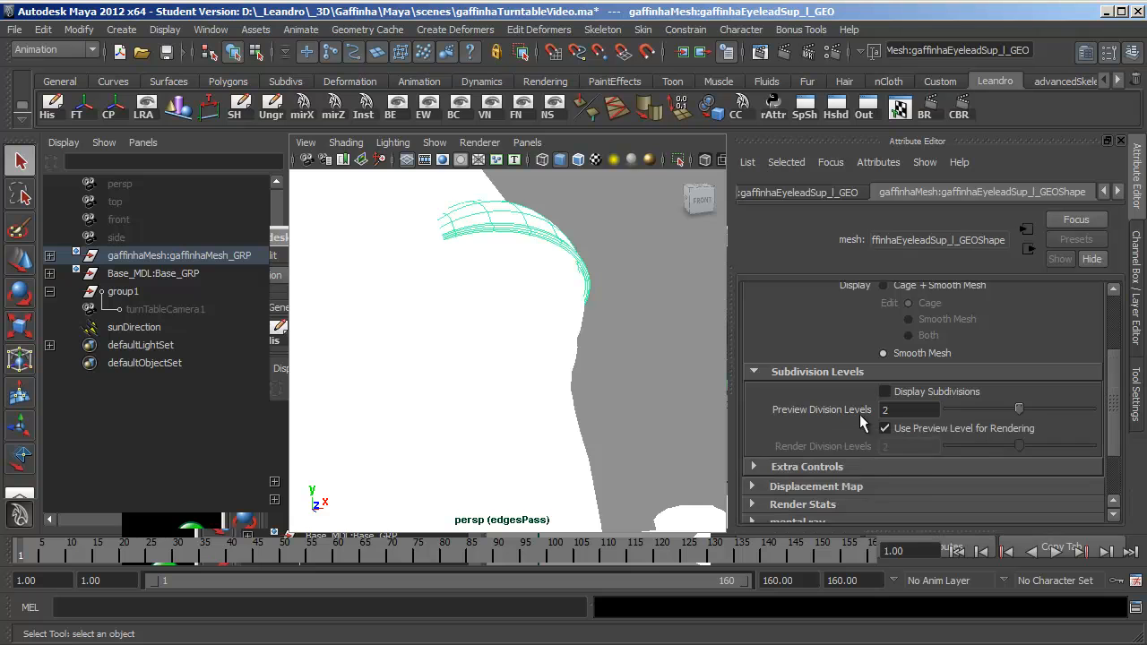
right_click(848, 407)
left_click(892, 503)
left_click_drag(1019, 407, 924, 419)
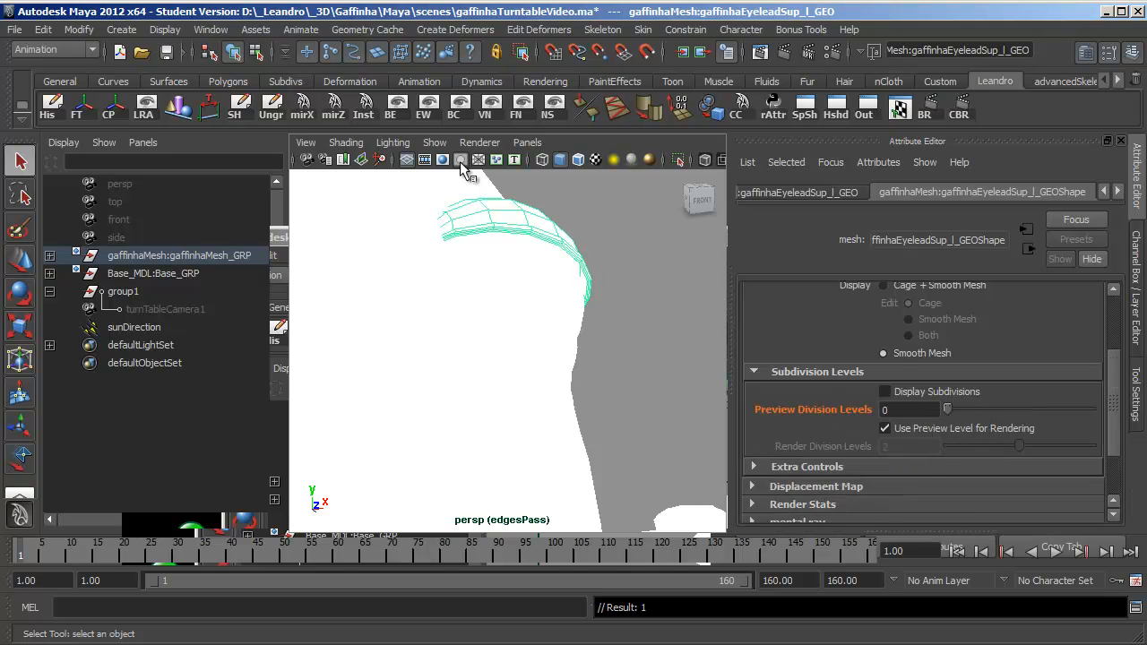
Show wireframe on shaded, then override the left lower eyelid's Preview Division Levels for the layer and set it to 0.
left_click(579, 158)
left_click(549, 369)
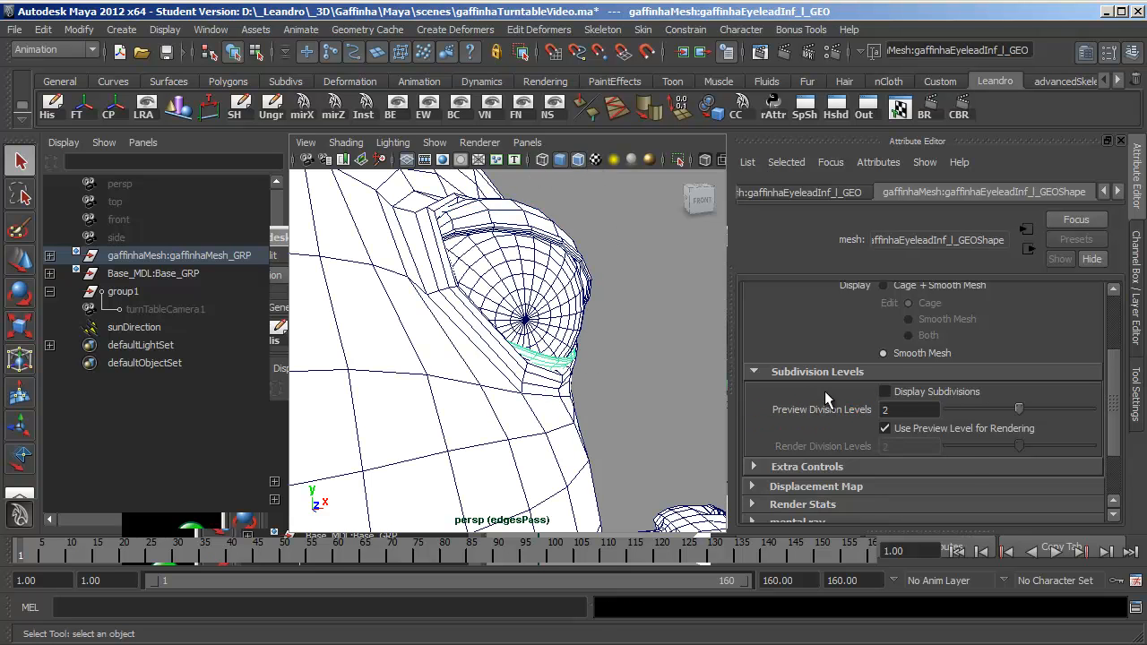
right_click(838, 415)
left_click(855, 505)
left_click_drag(1016, 409, 943, 410)
Create layer overrides for the Preview Division Levels of the right upper and lower eyelids and set both to 0.
middle_click_drag(505, 334, 636, 343, "alt")
left_click(535, 250)
right_click(851, 409)
left_click(896, 502)
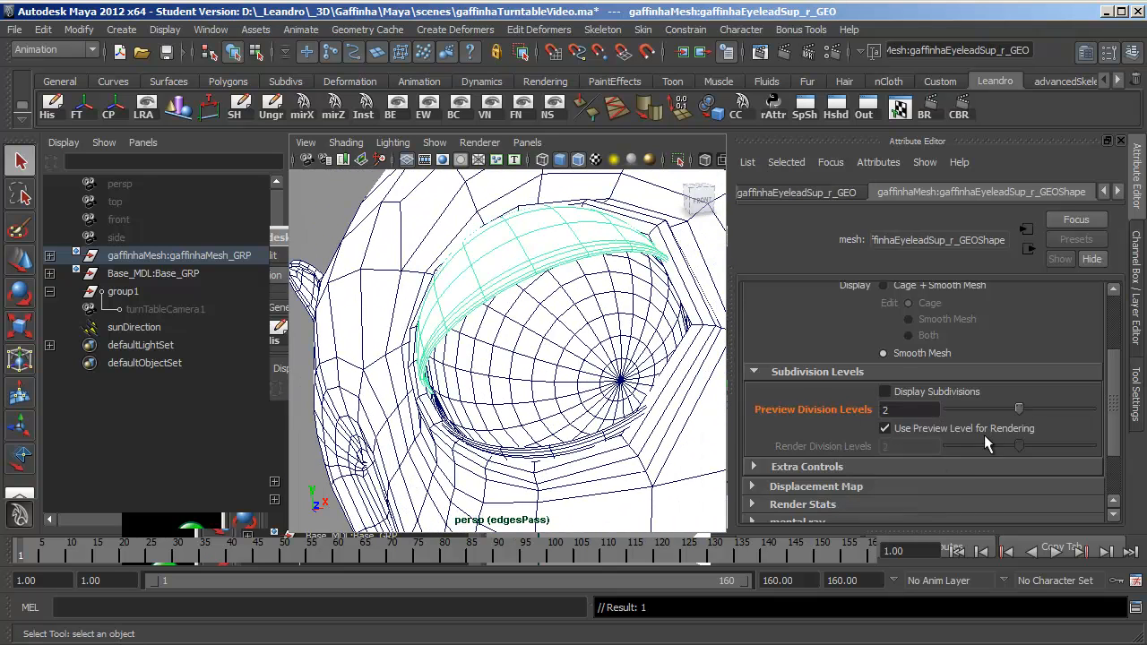
left_click(513, 444)
right_click(841, 409)
left_click(896, 503)
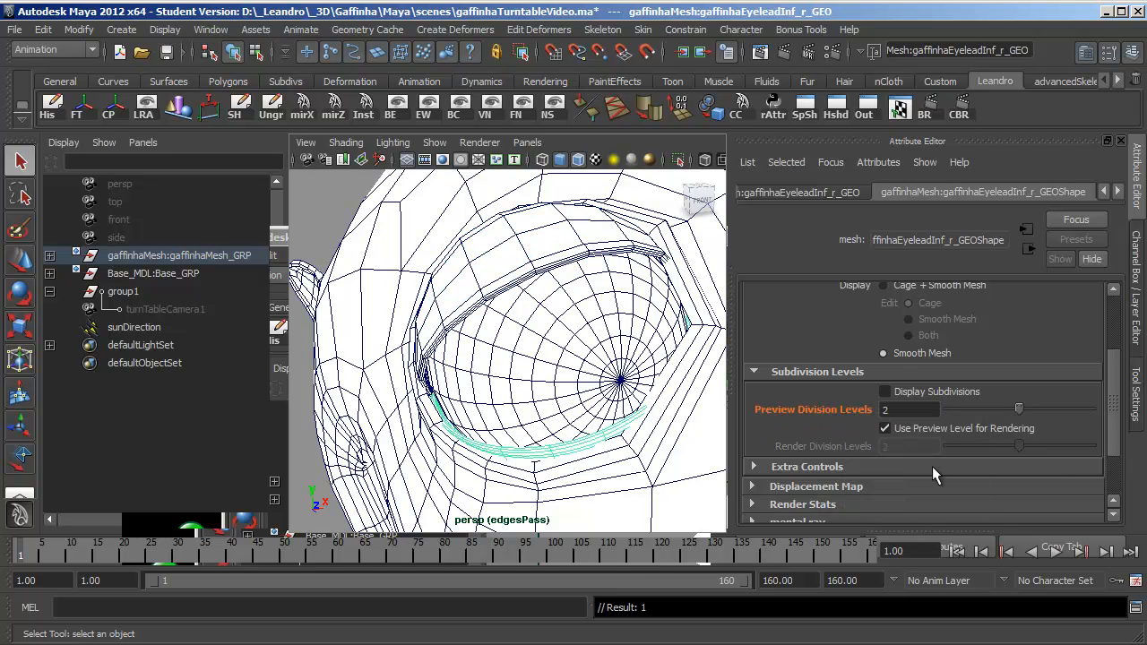
left_click_drag(1019, 410, 936, 414)
Create a layer override for the Preview Division Levels of the Support_GEO disc under the feet and set it to 0.
right_click_drag(615, 378, 502, 384, "alt")
middle_click_drag(565, 510, 591, 383, "alt")
middle_click_drag(664, 502, 609, 197, "alt")
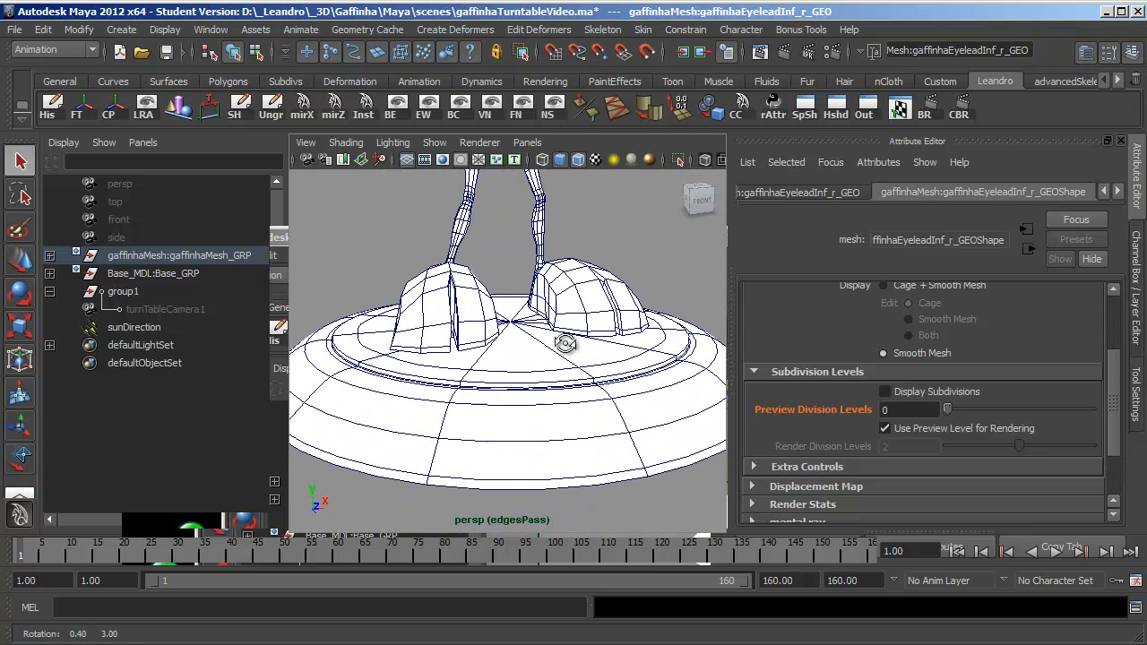
left_click(527, 363)
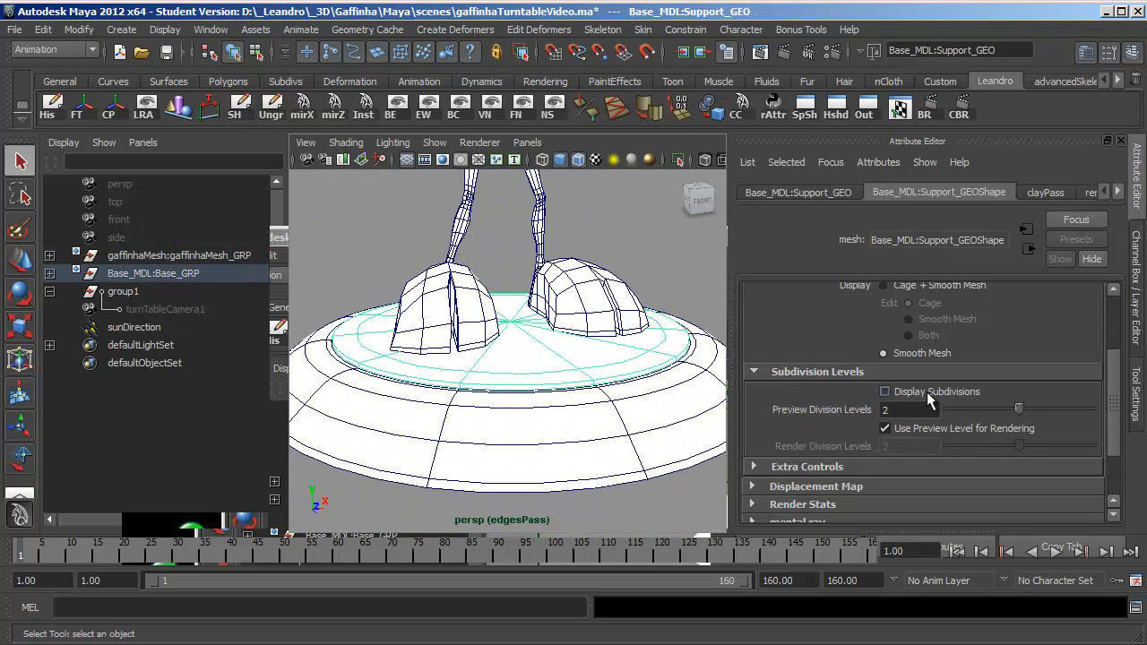
right_click(851, 410)
left_click(896, 507)
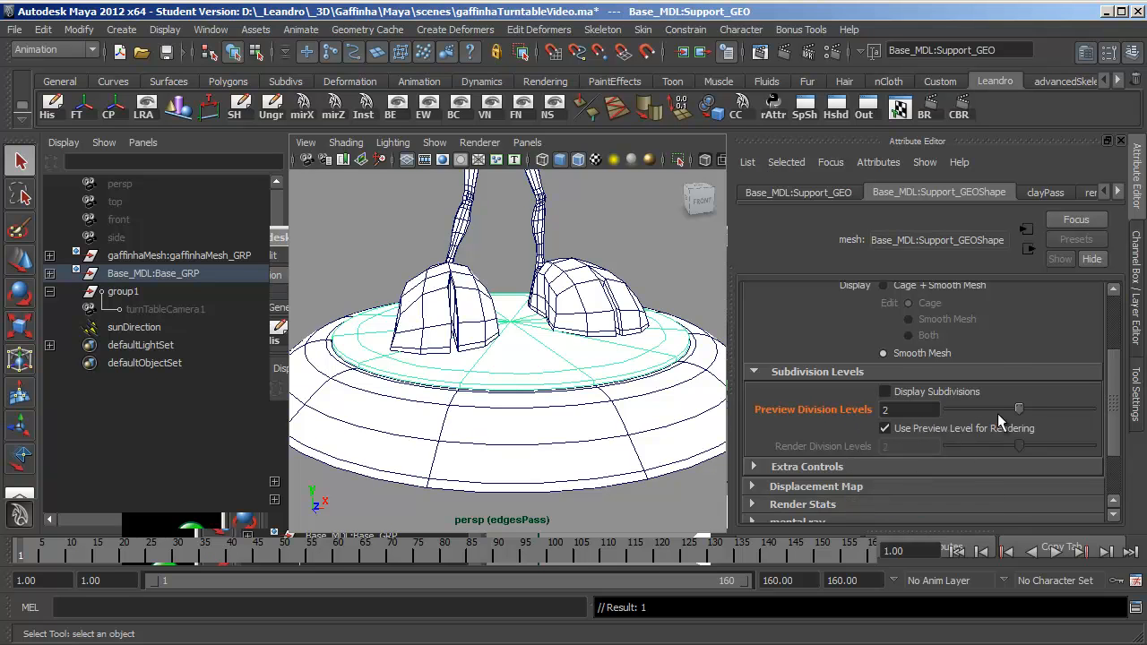
Create a layer override for the Preview Division Levels of the outer Base_GEO mesh and set it to 0.
left_click(688, 432)
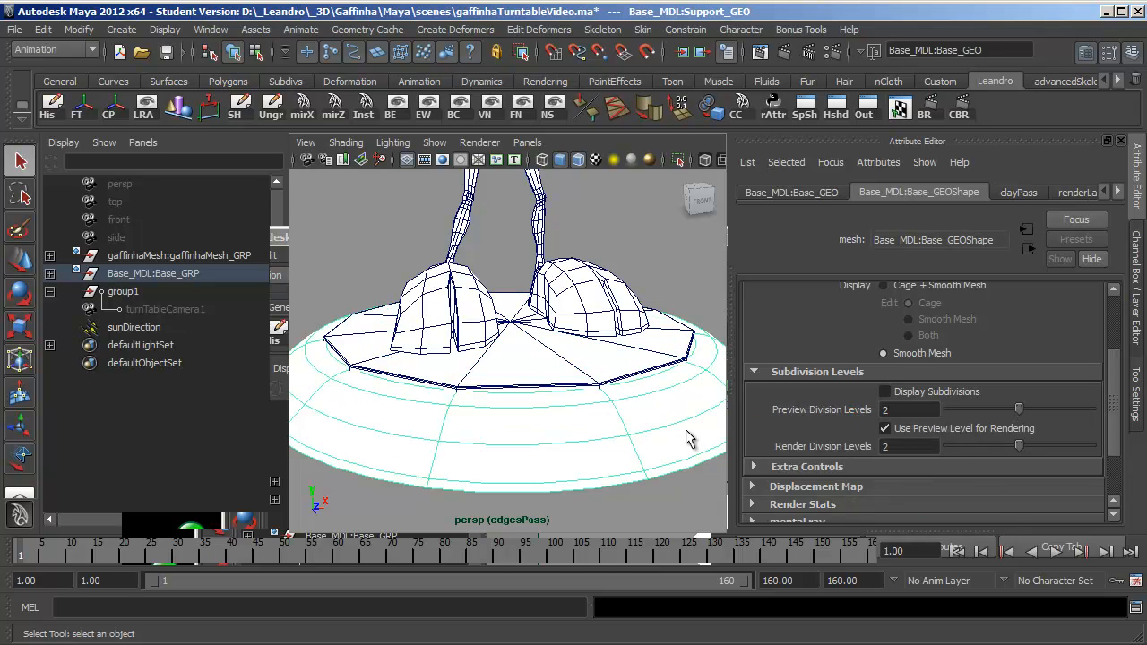
right_click(825, 409)
left_click(866, 505)
left_click_drag(1019, 409, 953, 414)
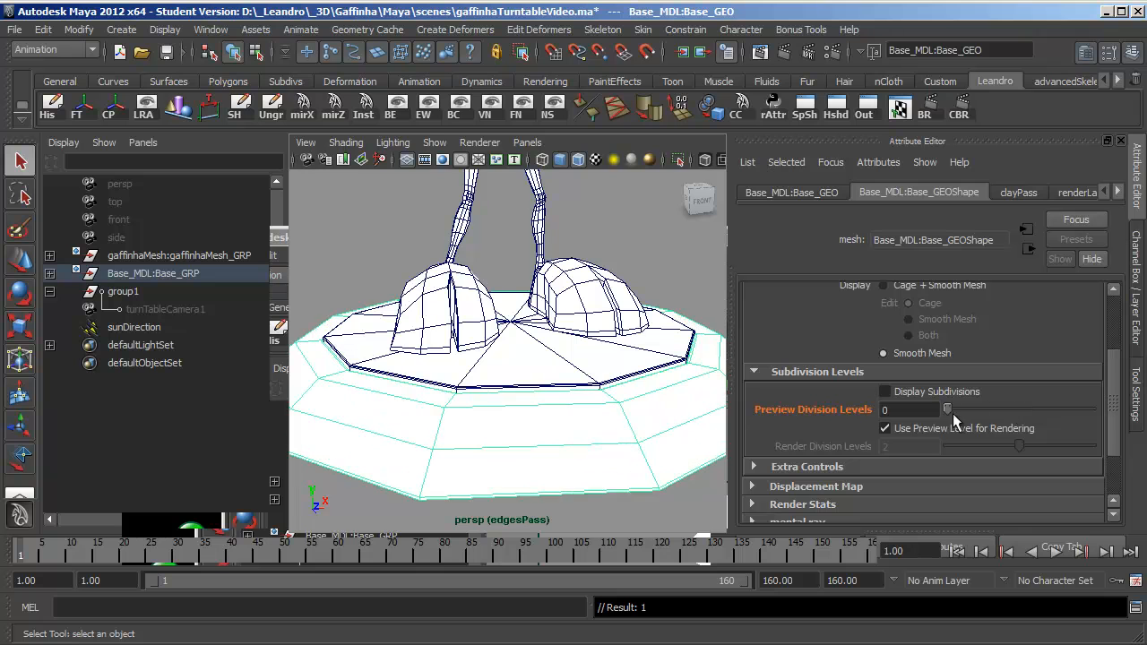
Compare the mesh smoothing in clayPass with edgesPass, finishing with edgesPass active.
right_click_drag(658, 386, 538, 386, "alt")
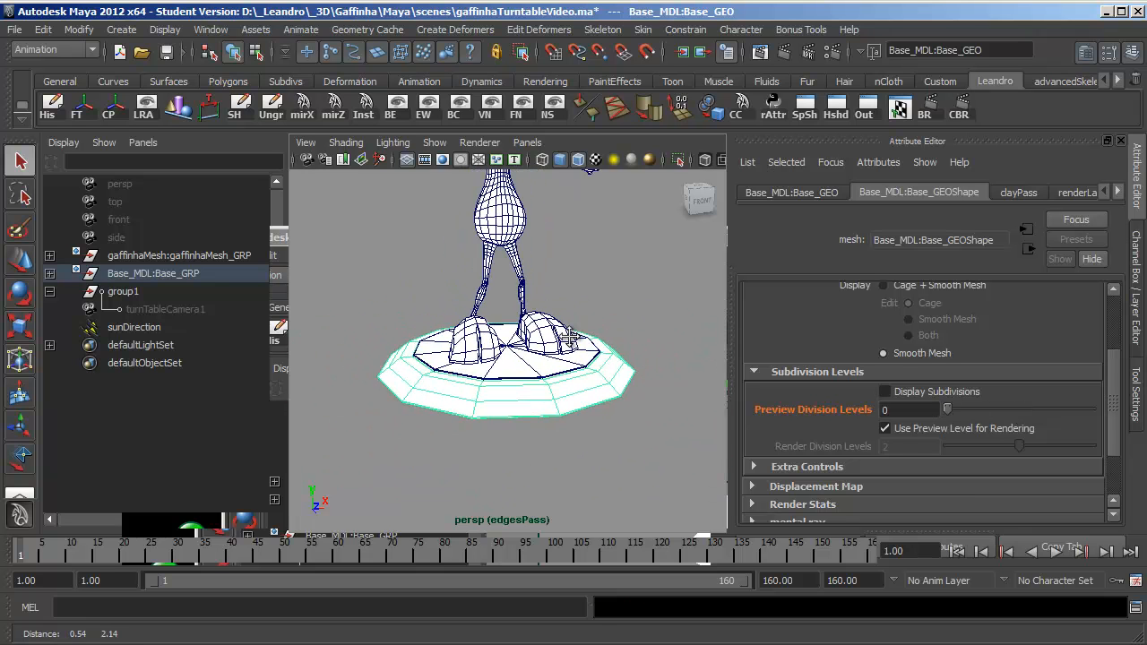
middle_click_drag(538, 385, 538, 405, "alt")
left_click(1137, 296)
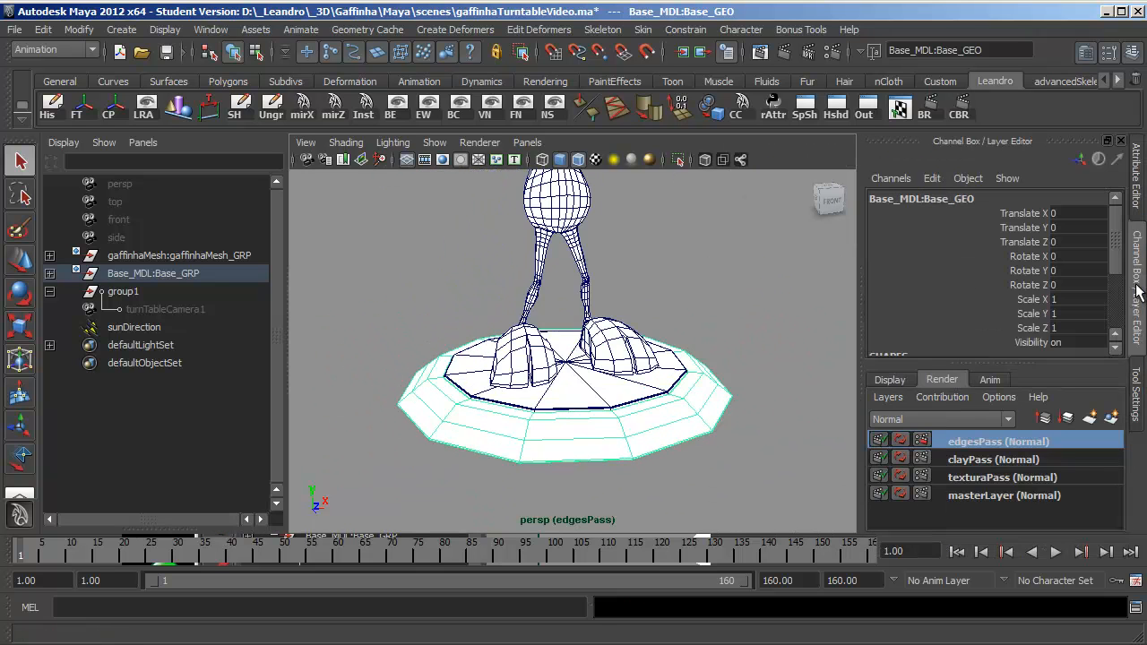
left_click(972, 456)
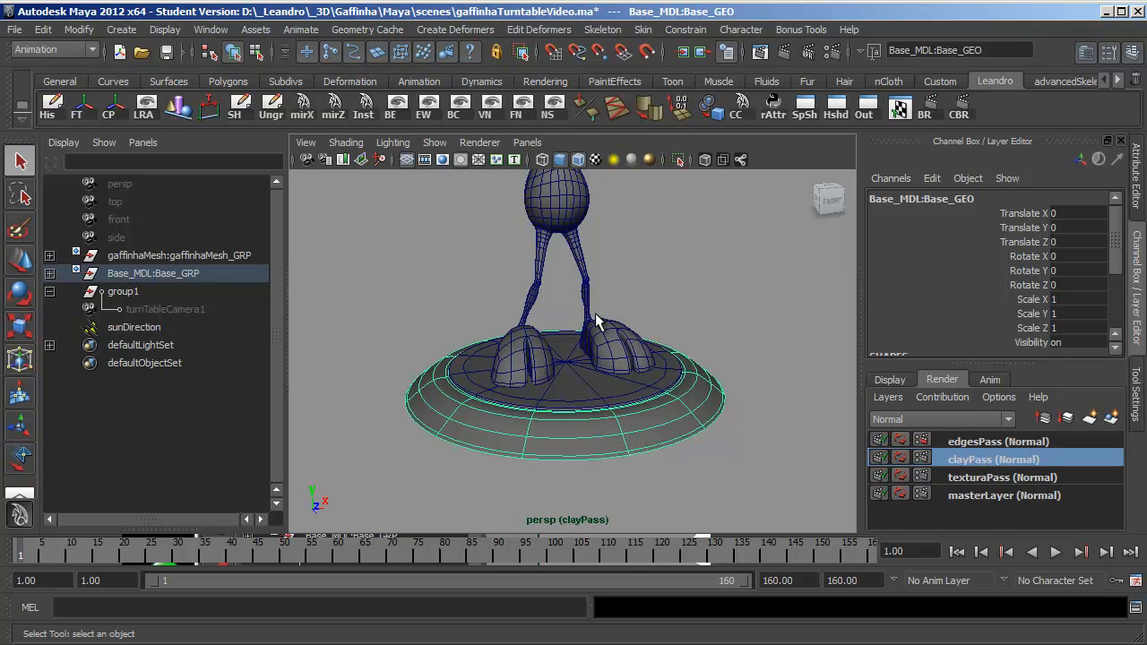
left_click(968, 441)
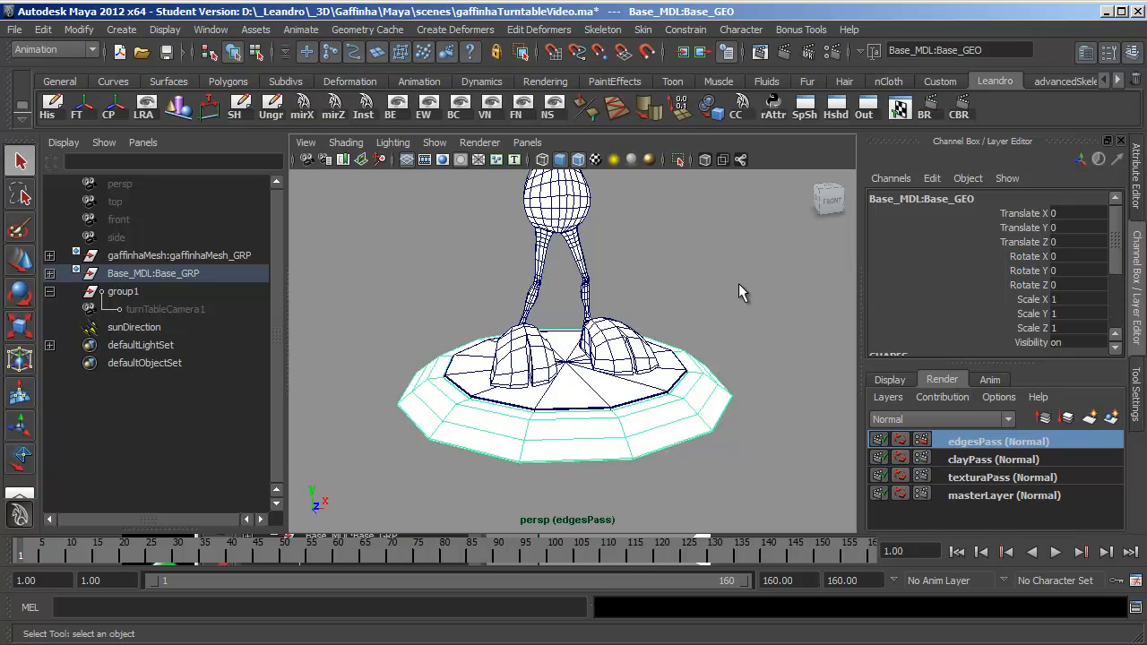
Look through turnTableCamera1 and render a new test frame of edgesPass with the unsmoothed meshes.
left_click(673, 263)
middle_click_drag(673, 262, 689, 338, "alt")
right_click_drag(689, 338, 436, 221, "alt")
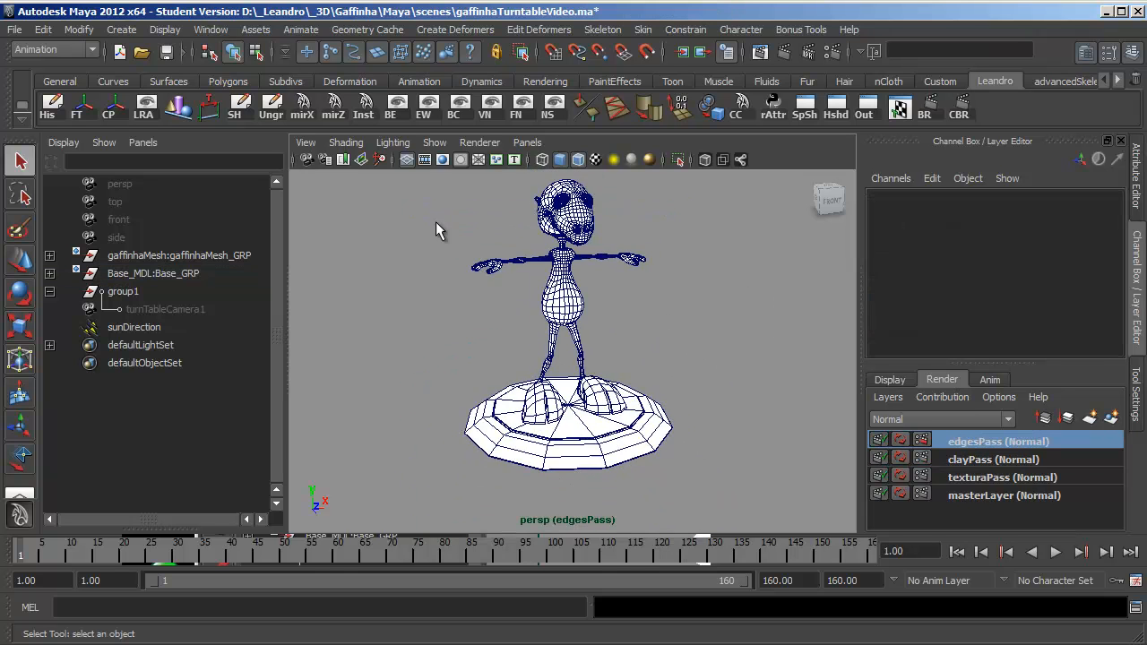
left_click(527, 143)
mouse_move(582, 158)
left_click(679, 177)
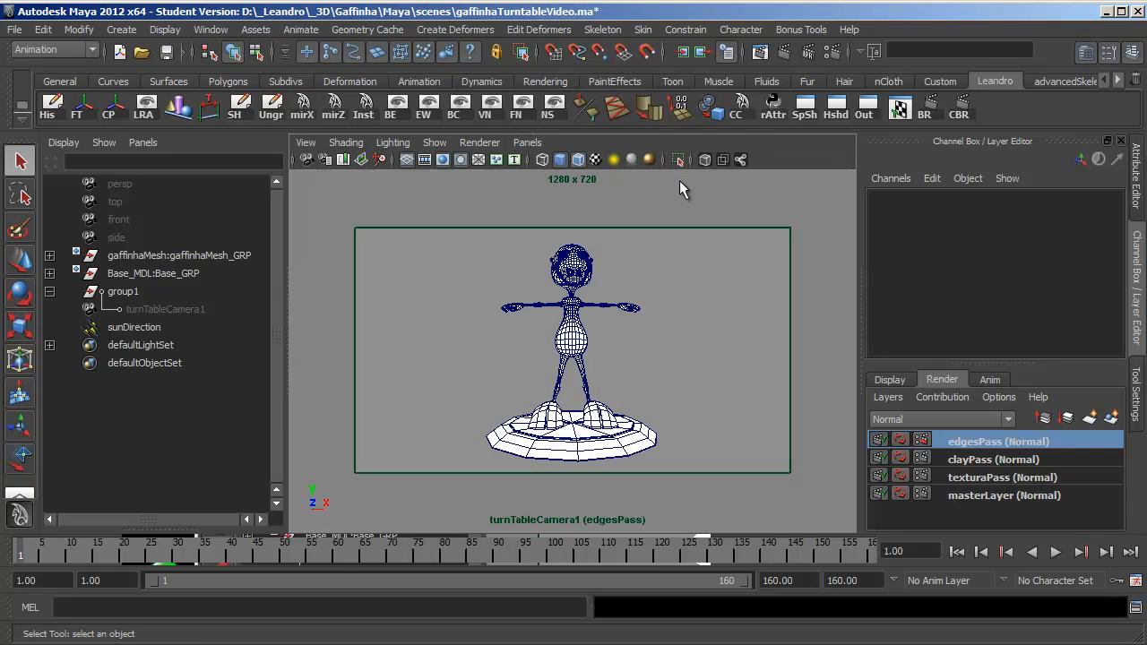
left_click(757, 51)
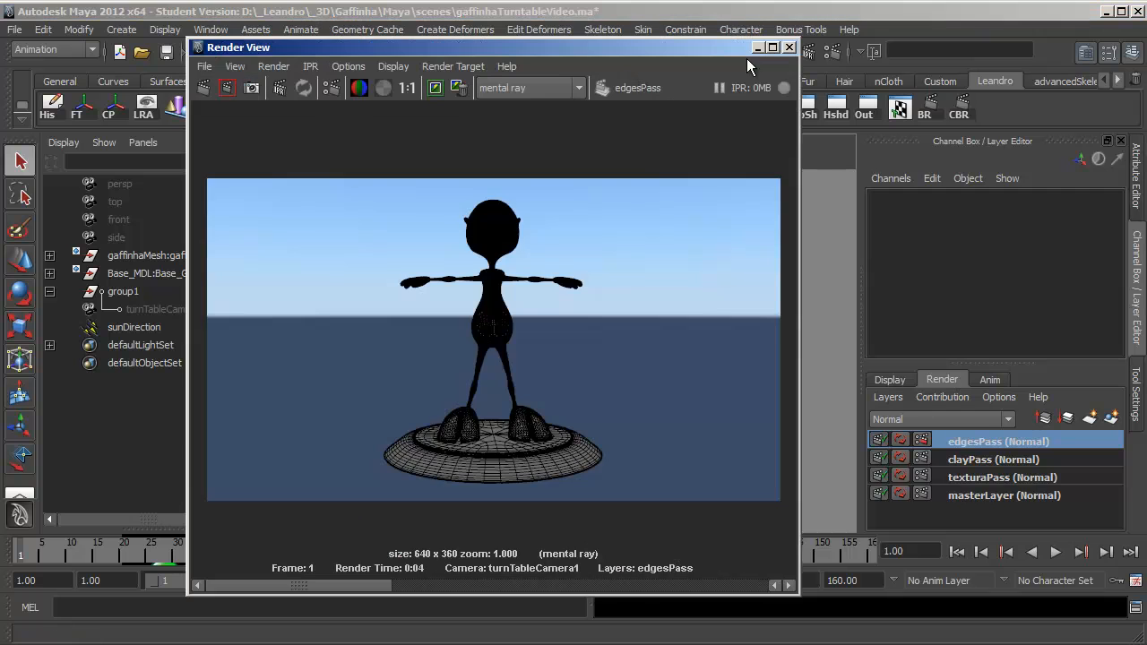
left_click(206, 88)
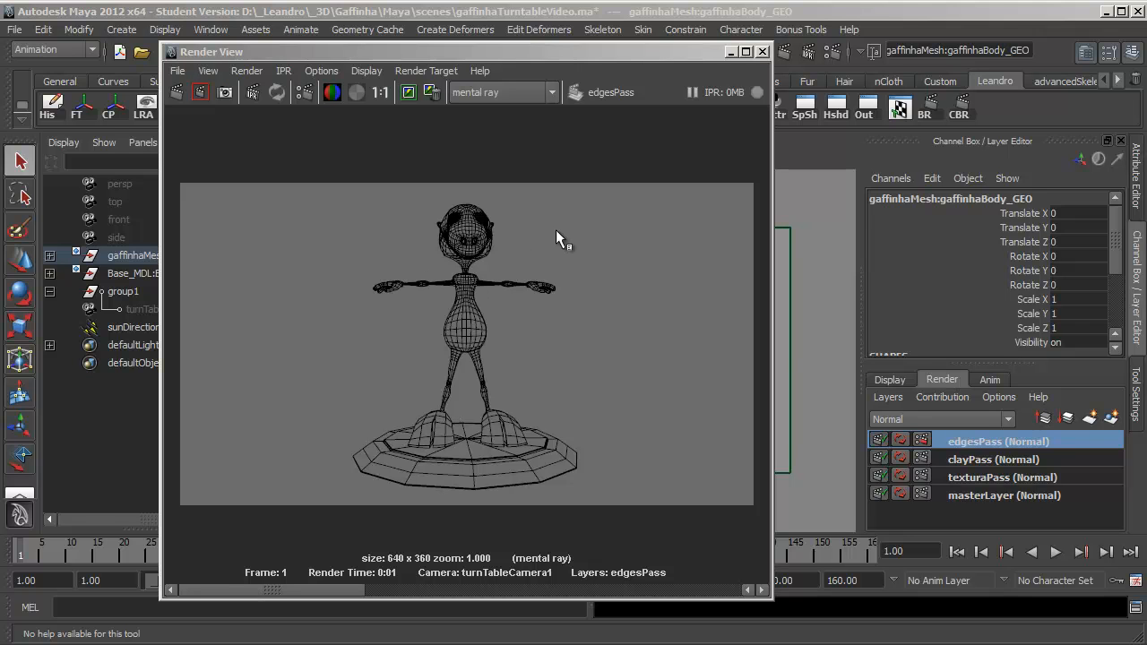
Create an edgesPass layer override for the Render View colour management's Image Color Profile and set it to sRGB.
left_click_drag(493, 47, 414, 36)
left_click(285, 59)
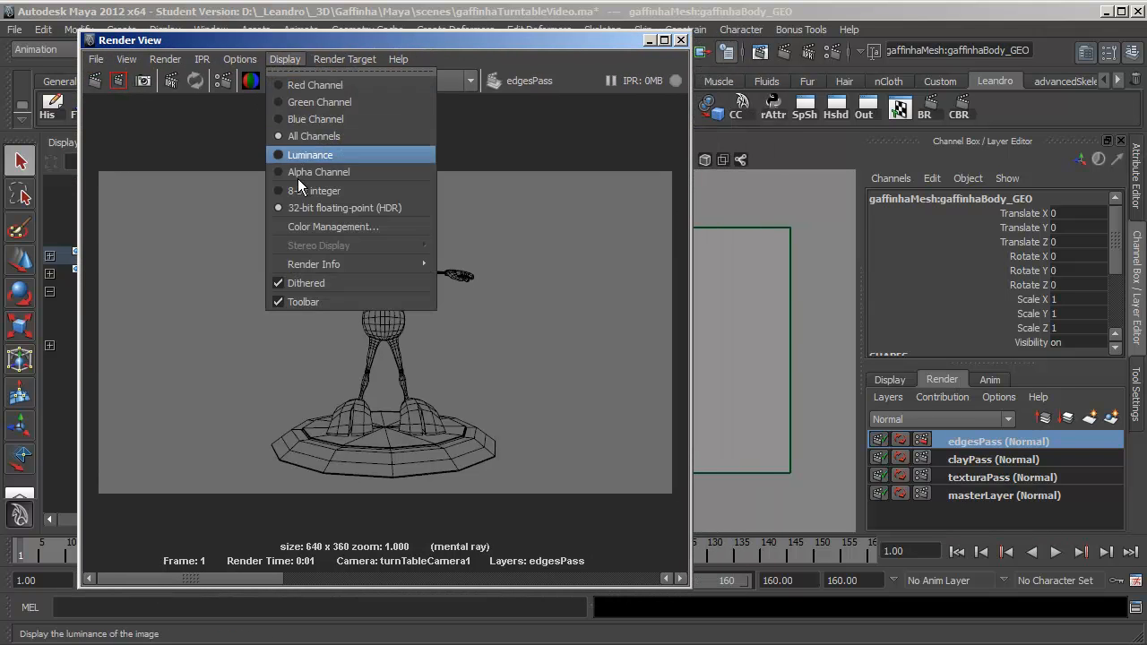
left_click(324, 225)
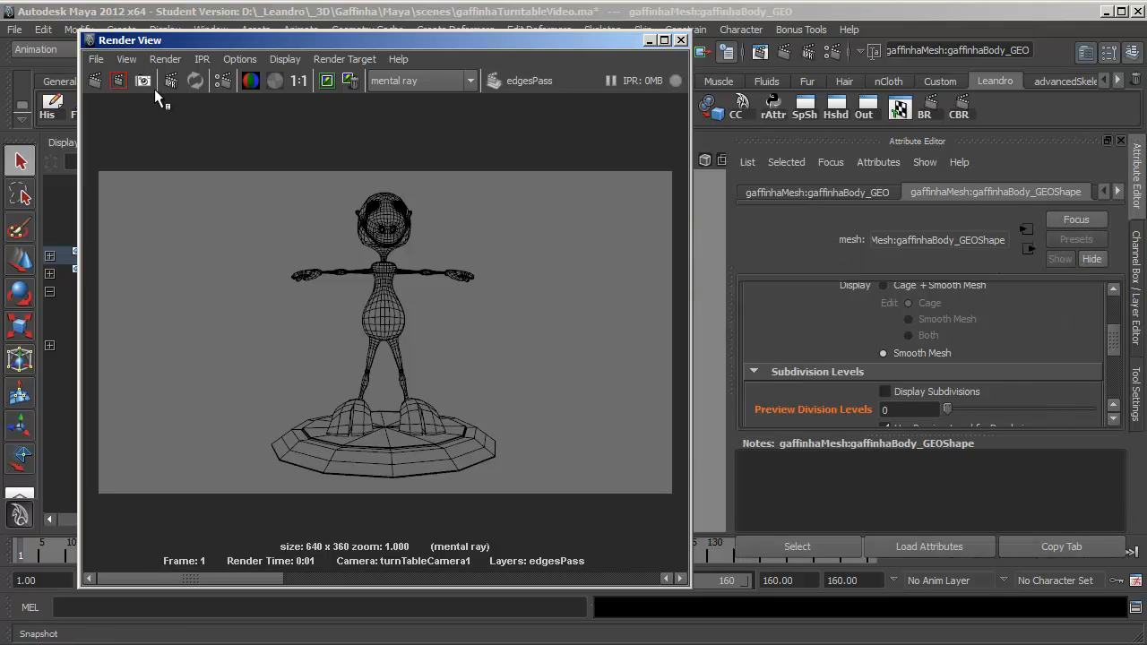
left_click(284, 59)
left_click(316, 223)
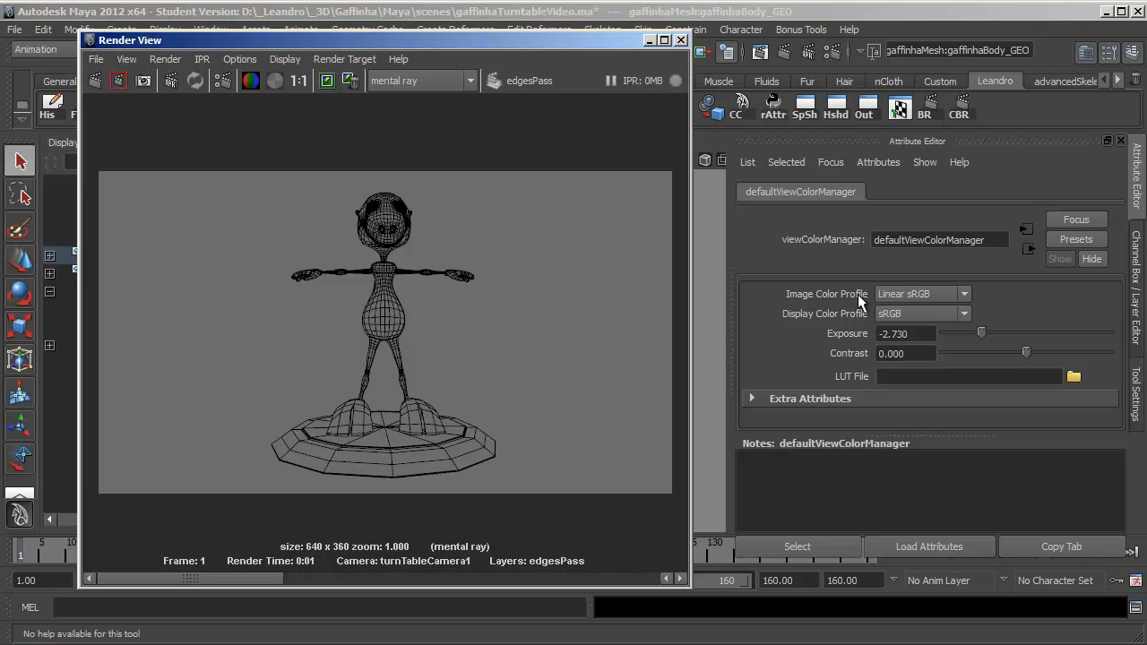
right_click(828, 291)
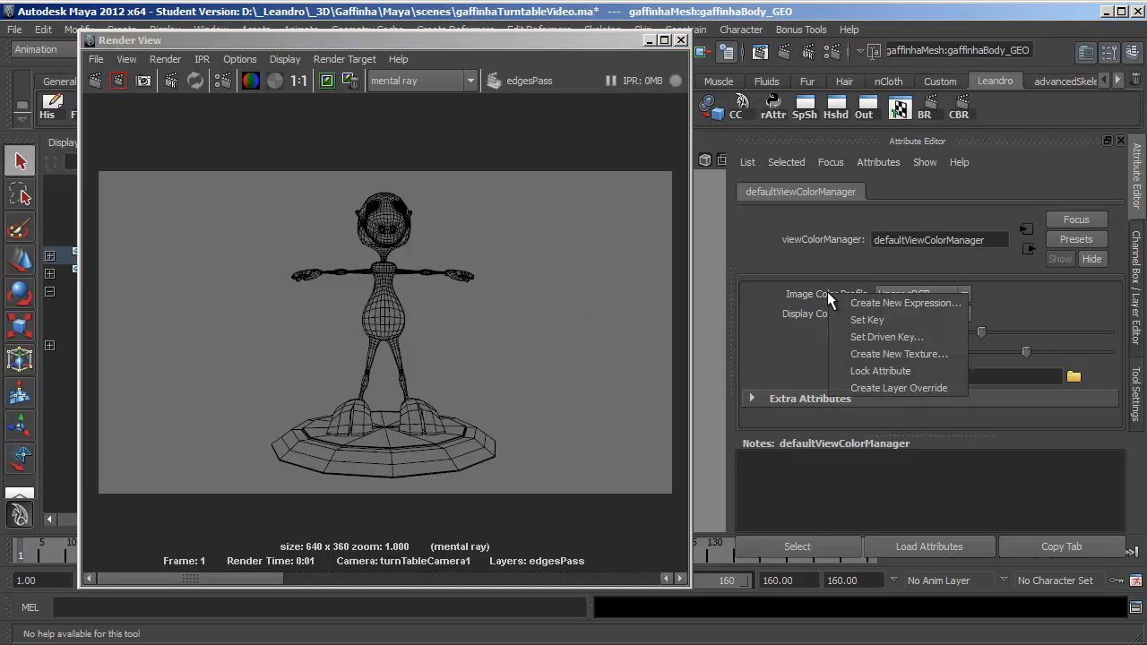
left_click(857, 384)
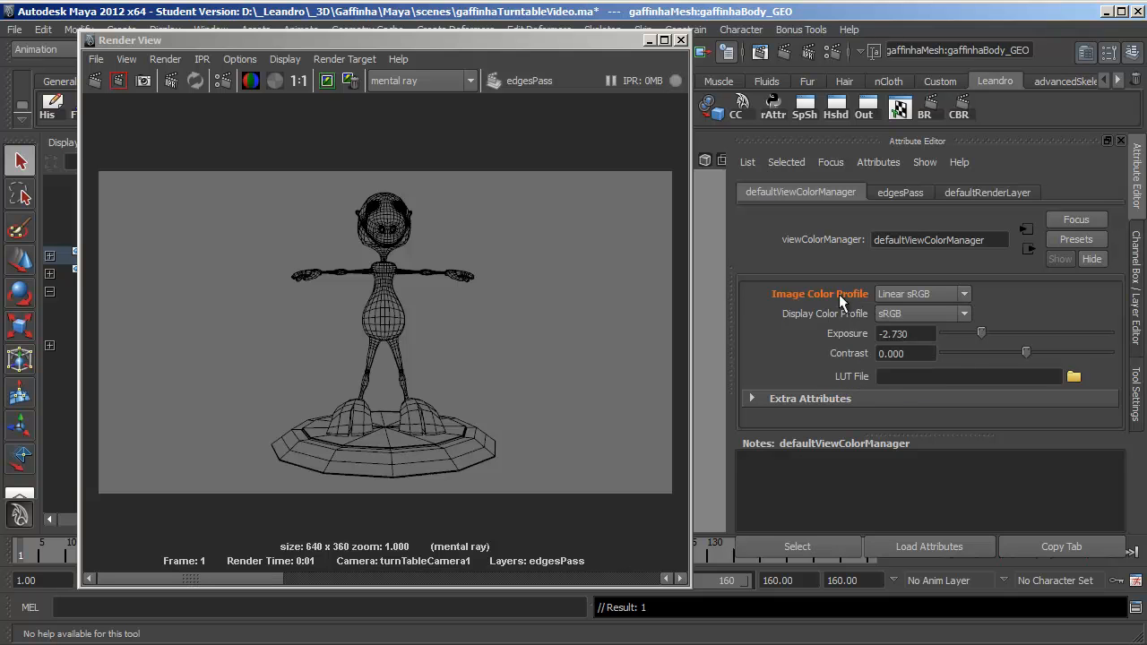
left_click(936, 295)
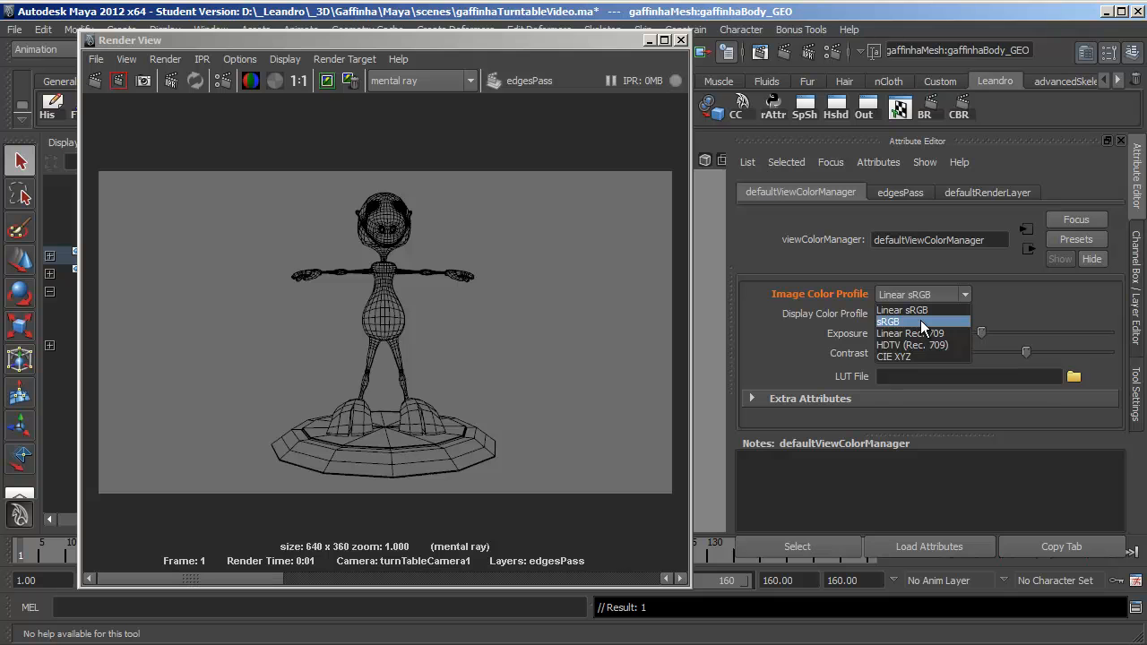
left_click(920, 321)
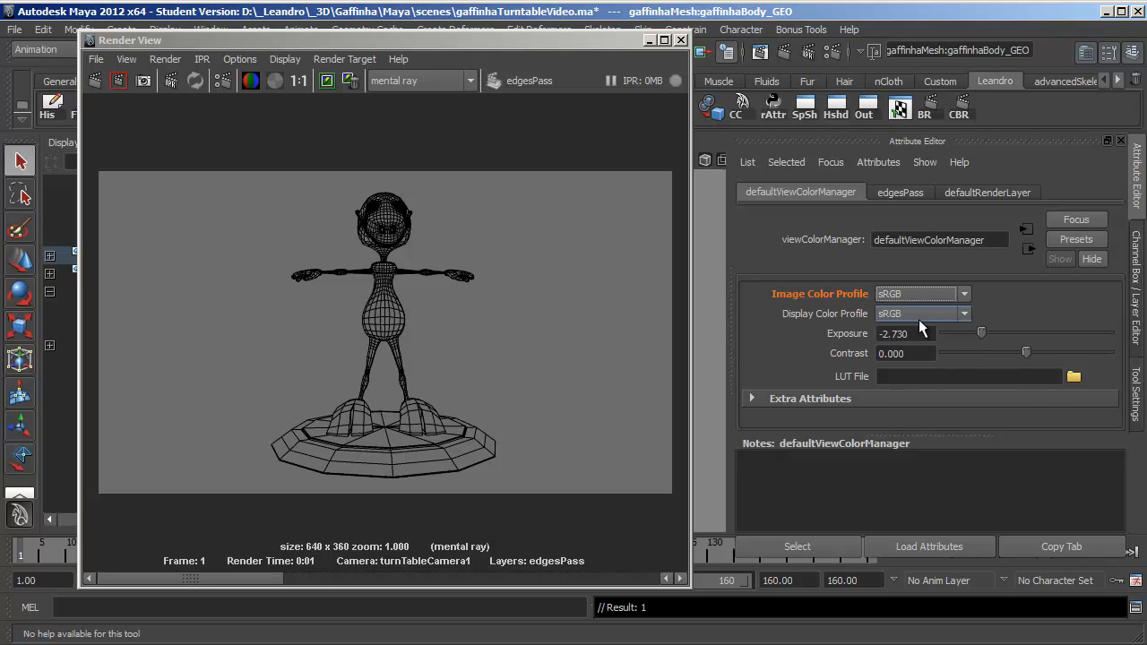
Create a layer override for the view colour manager's Exposure, set it to 0, and minimize the Render View.
right_click(846, 333)
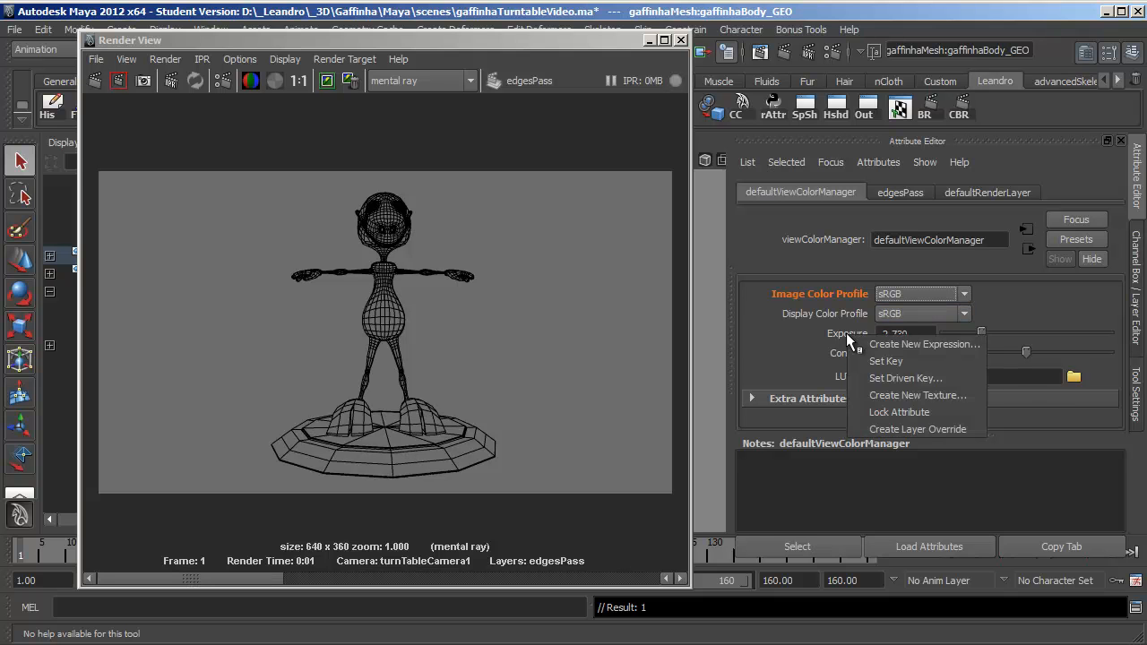
left_click(873, 430)
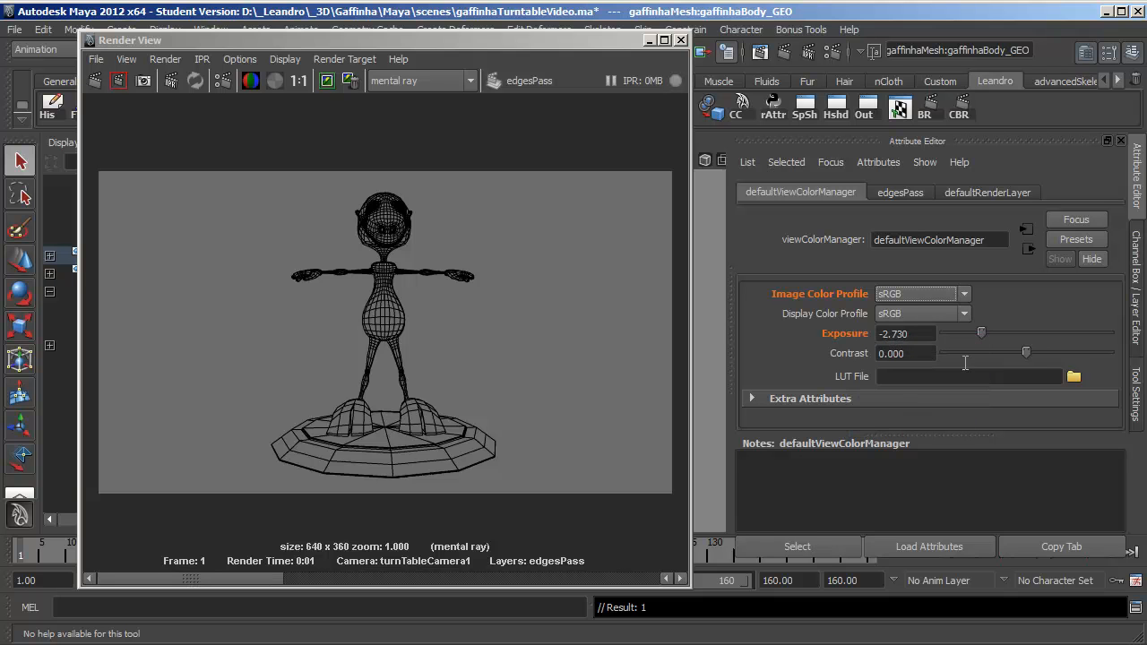
left_click(921, 337)
type("0")
key("Return")
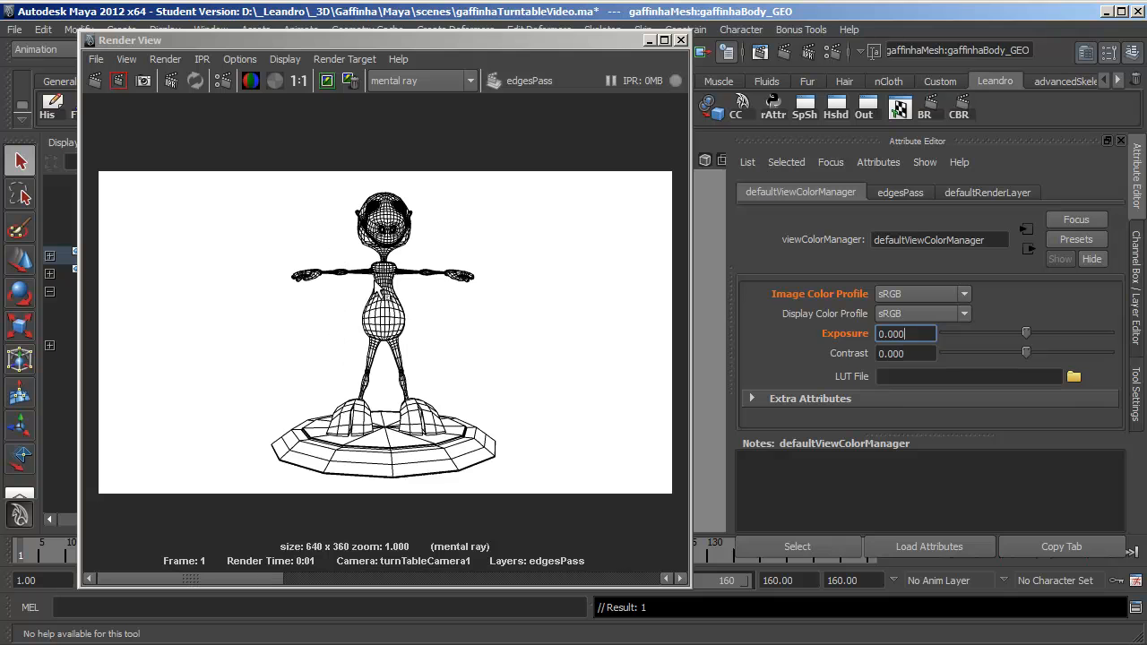
left_click_drag(457, 41, 485, 51)
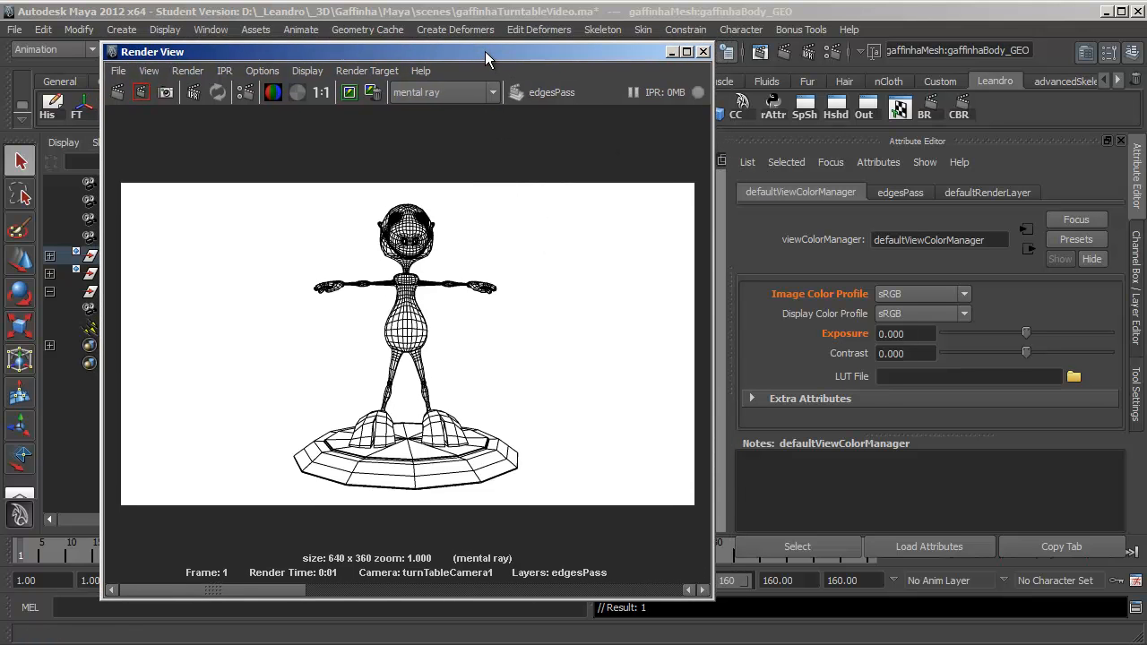
left_click(670, 53)
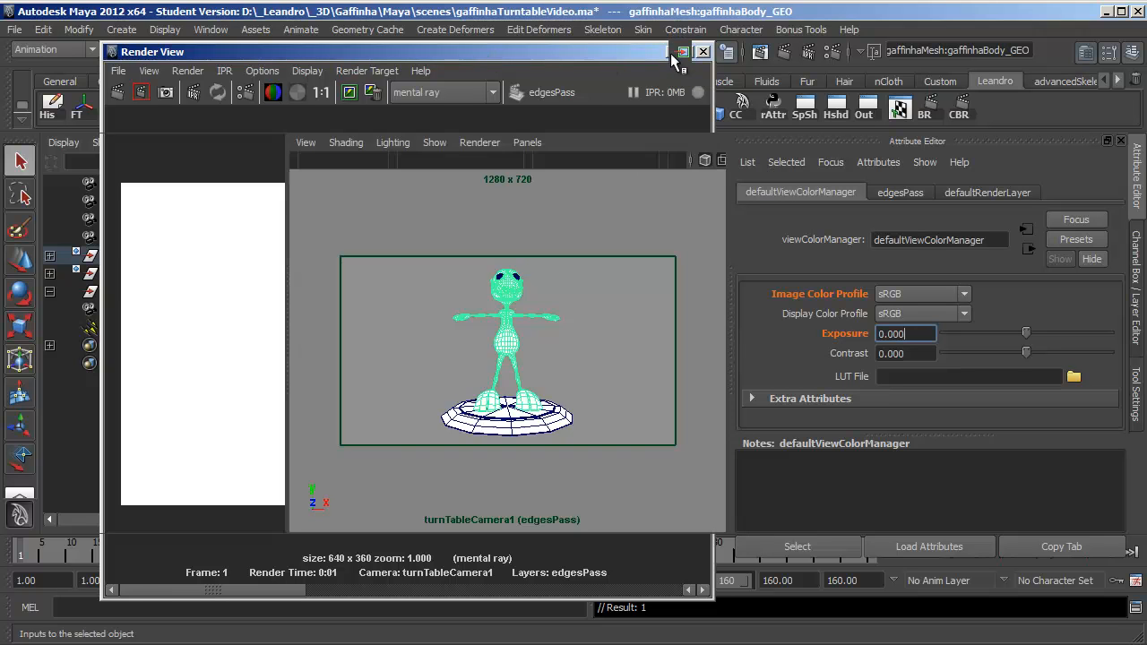
Copy the edgesPass render layer and rename the copy as occlusionPass.
left_click(1137, 291)
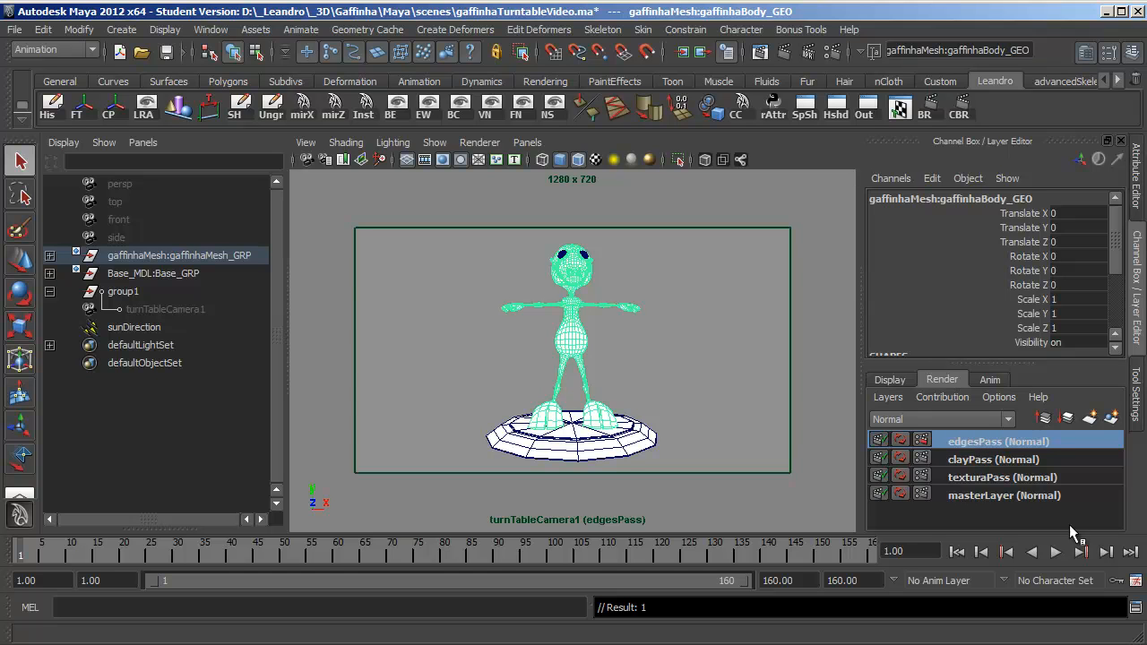
right_click(989, 445)
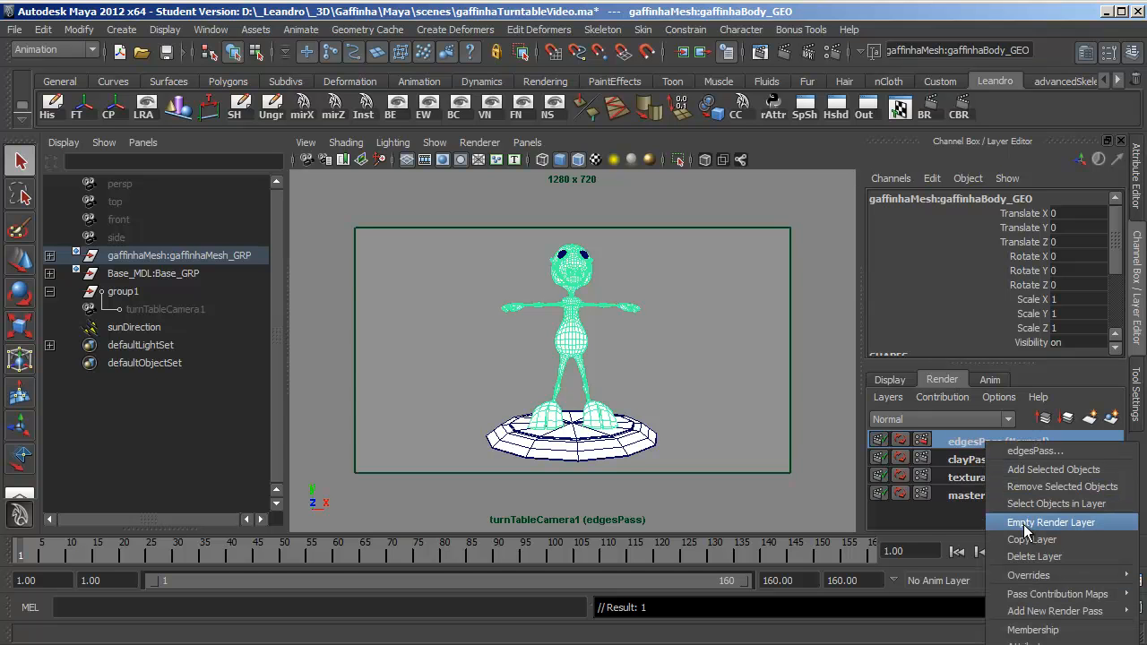
left_click(1026, 539)
left_click(977, 442)
double_click(975, 440)
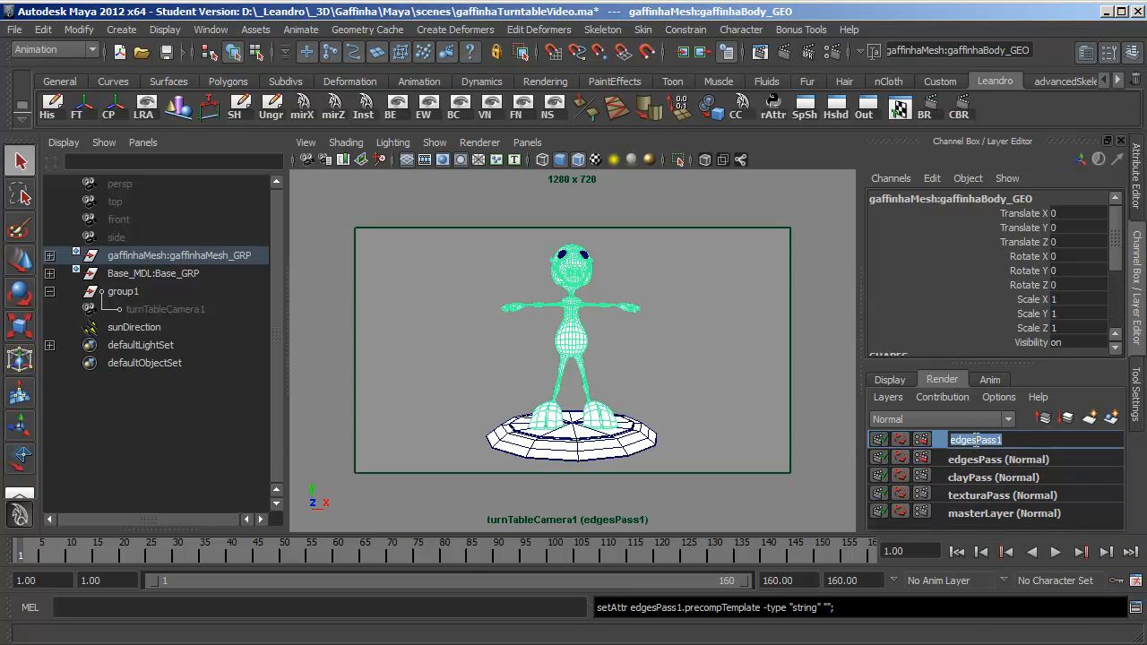
type("occluso")
type("onPass")
key("Return")
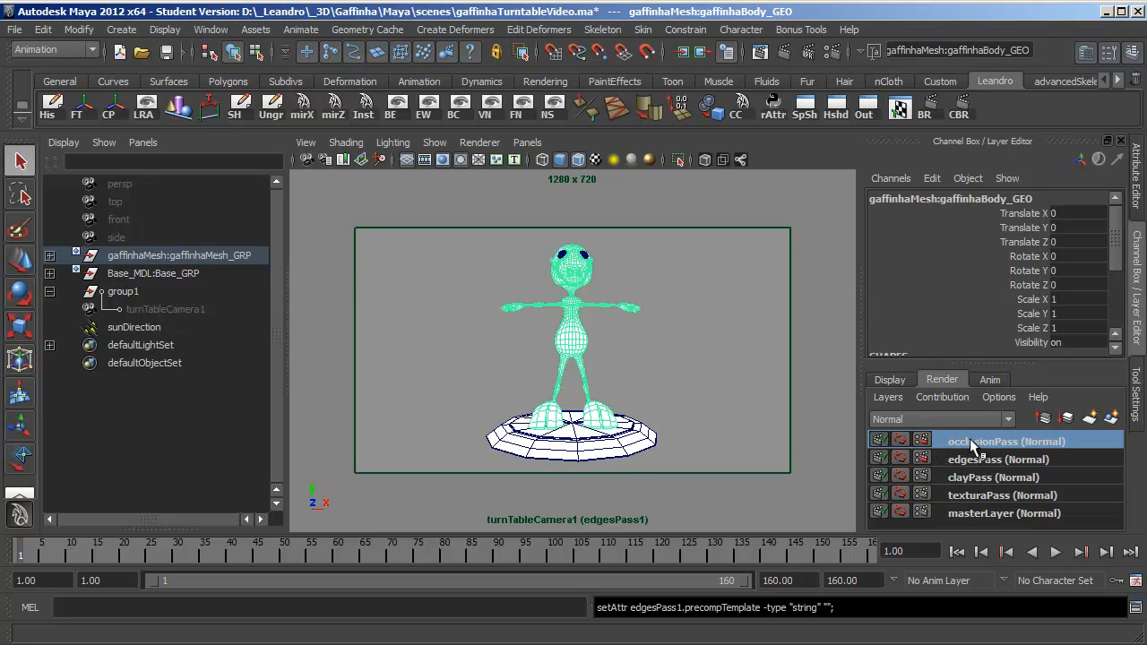
Inspect the contour and indirect lighting render settings of occlusionPass, and minimize the settings window.
left_click(922, 440)
left_click_drag(757, 82, 341, 100)
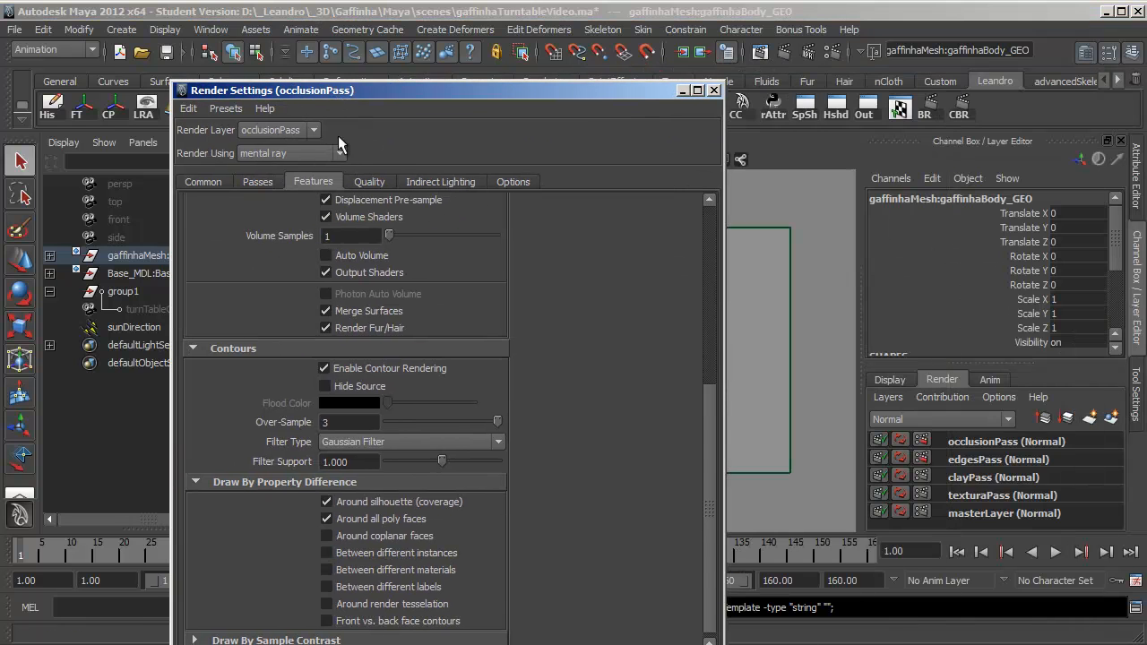
left_click(429, 181)
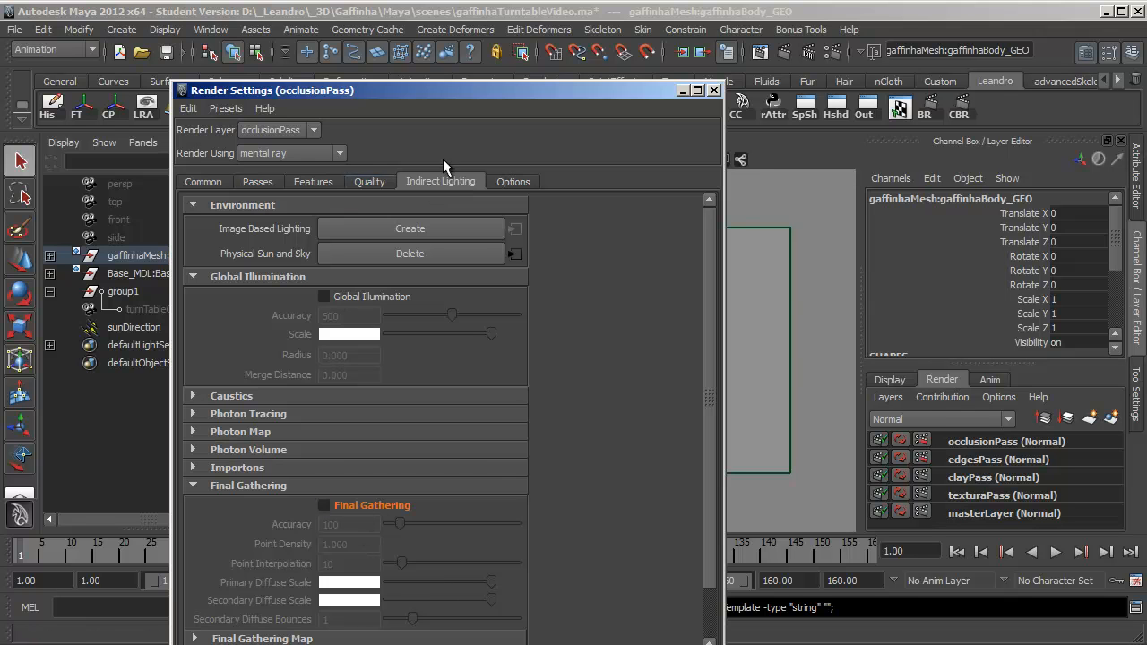
left_click(683, 90)
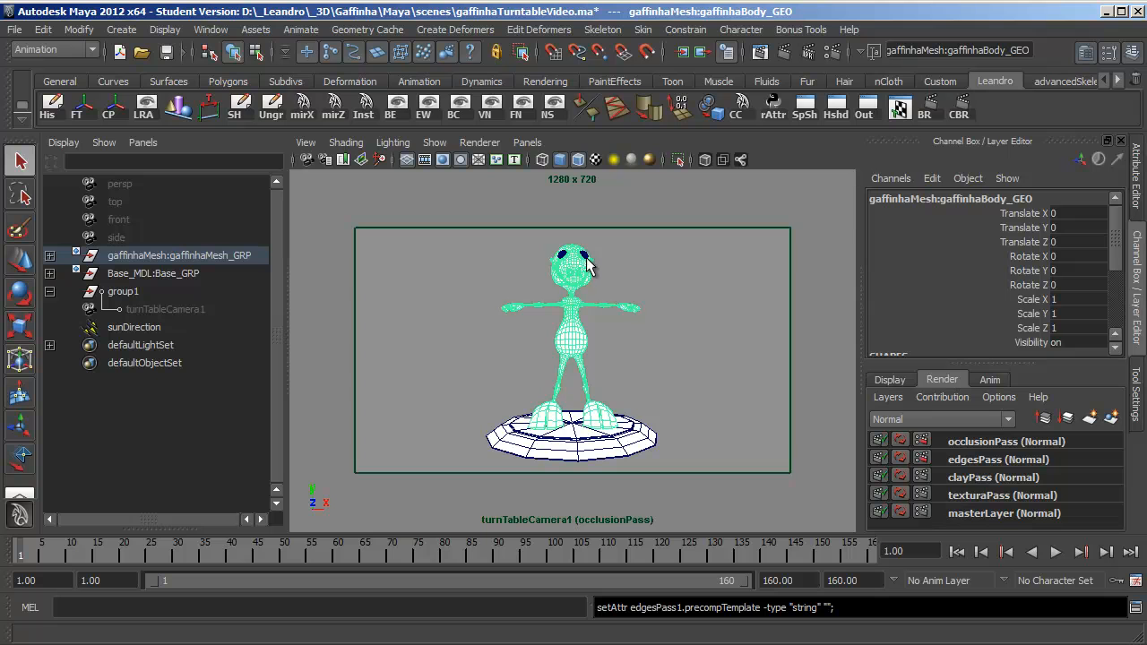
Expand the gaffinhaMesh group and check the right eye mesh's Preview Division Levels for a layer override in occlusionPass.
left_click(49, 256)
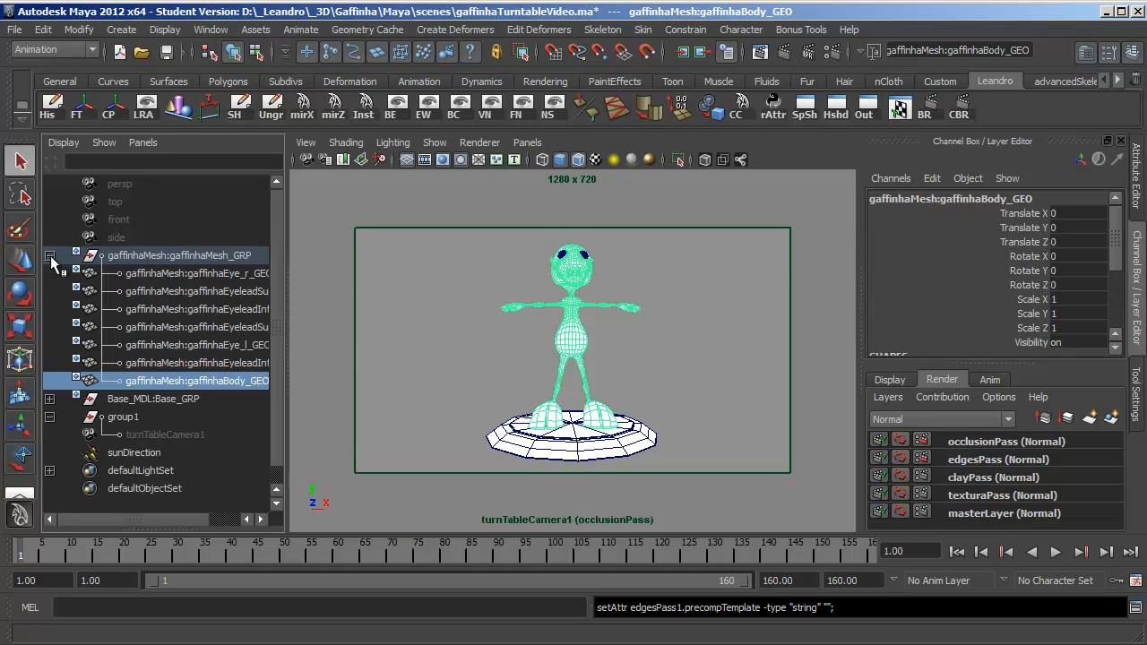
left_click(179, 274)
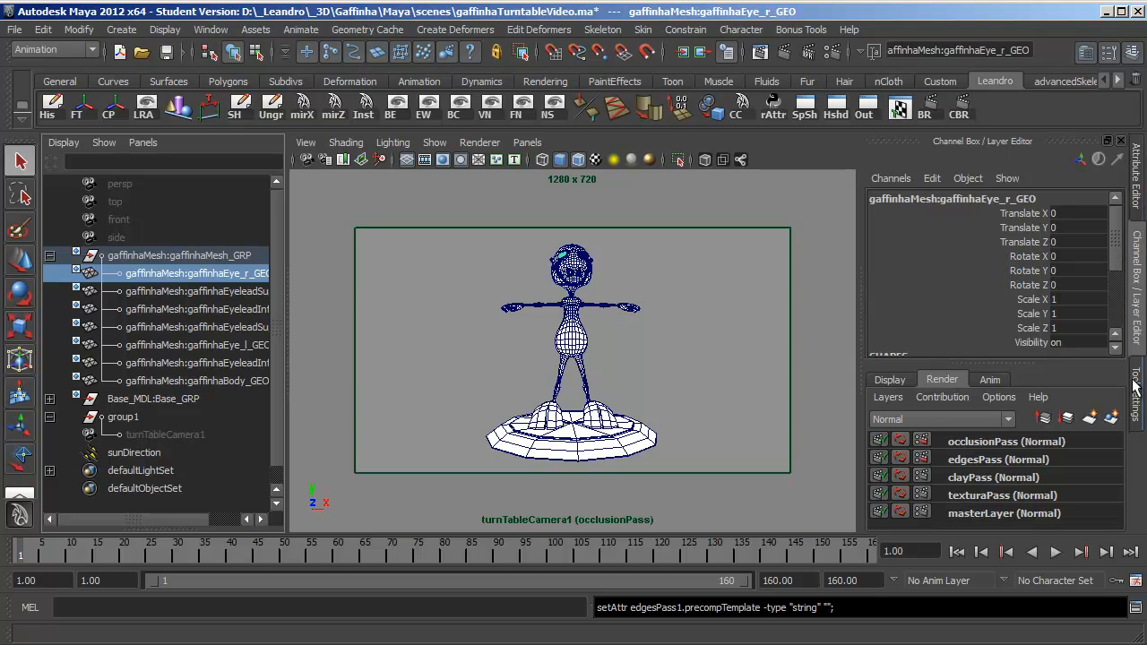
key("ctrl+a")
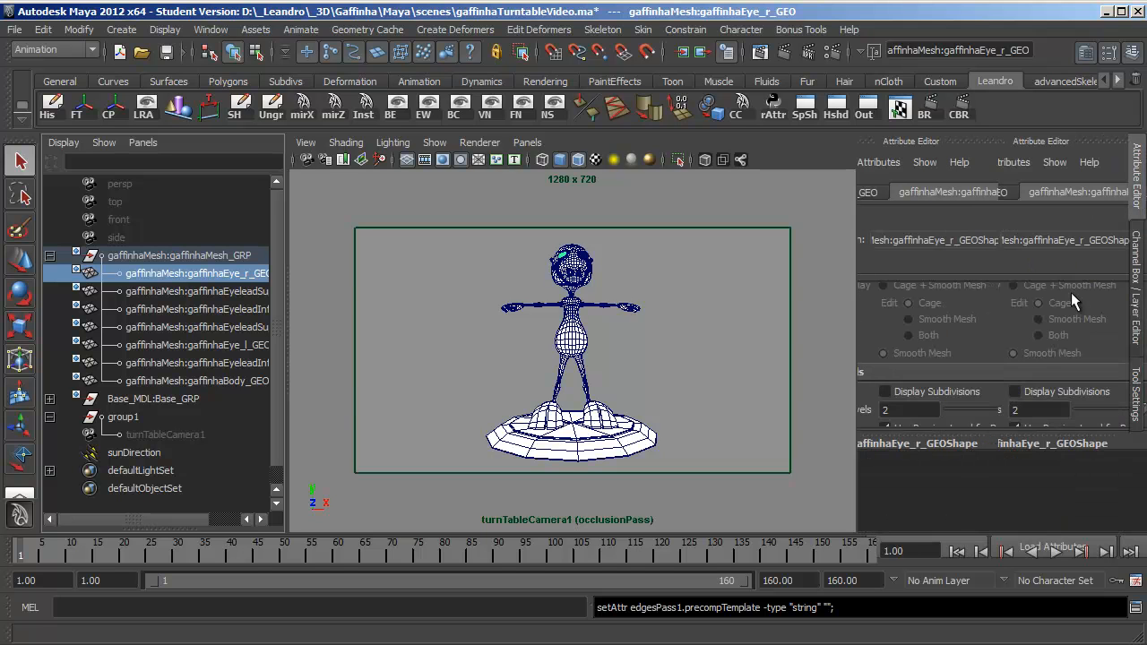
left_click_drag(1114, 346, 1114, 369)
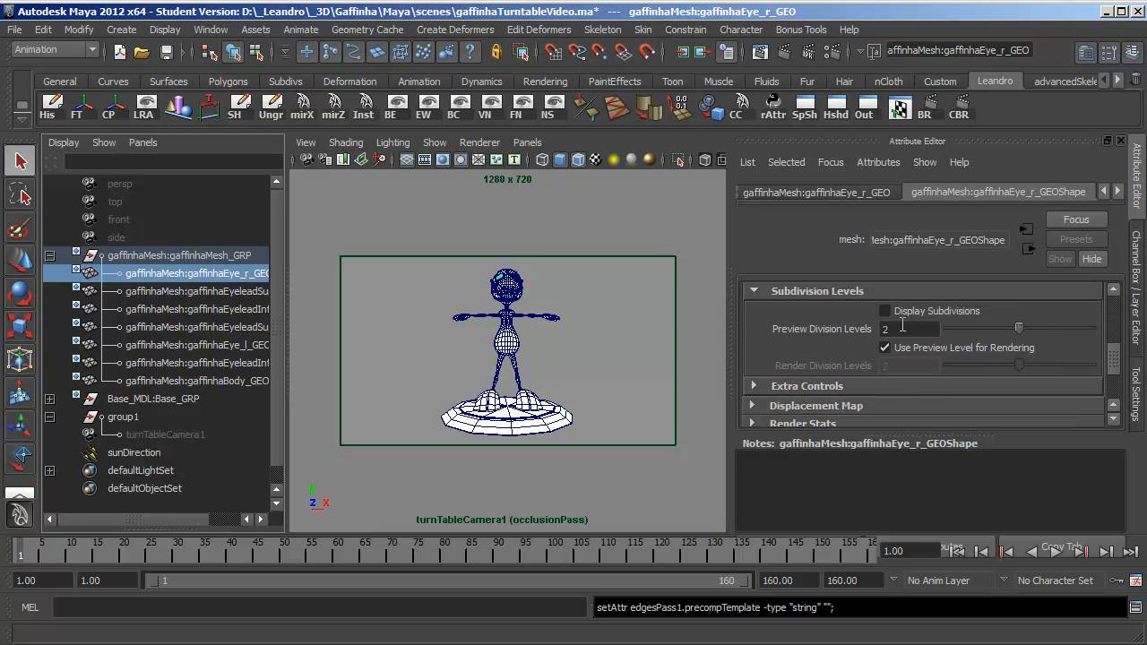
right_click(820, 329)
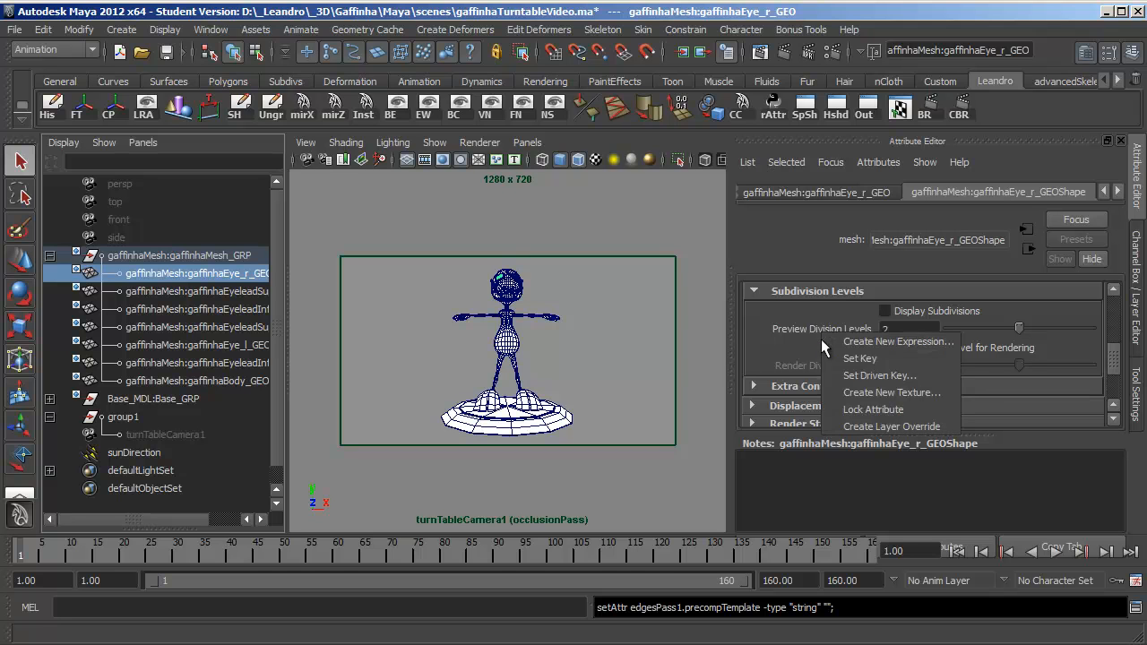
left_click(776, 313)
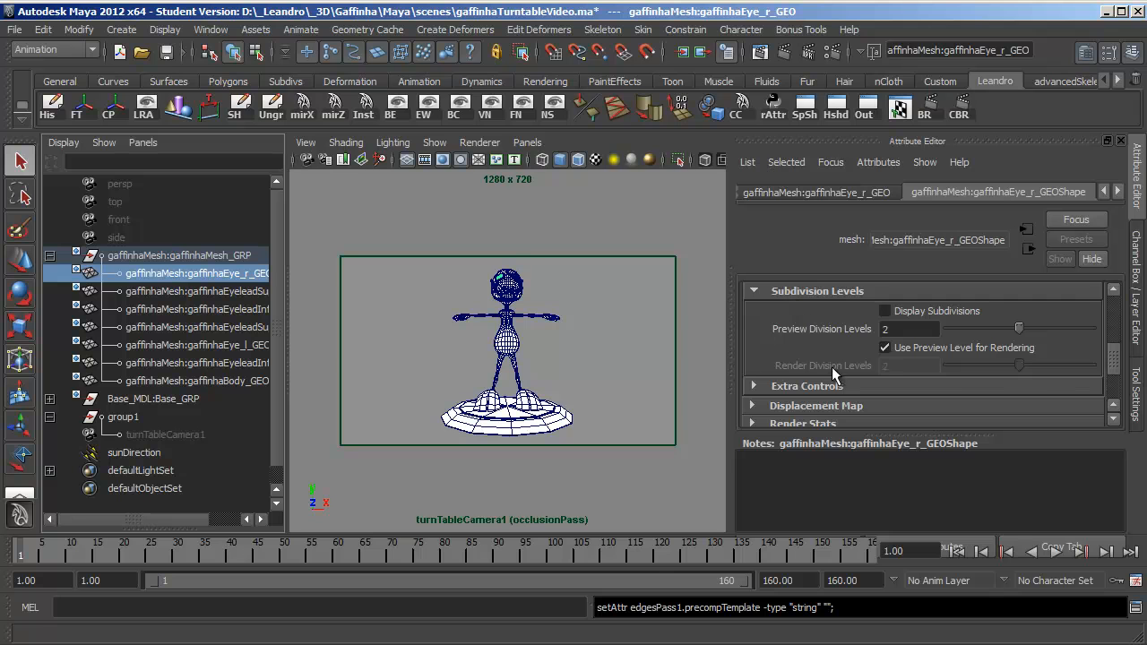
left_click(628, 343)
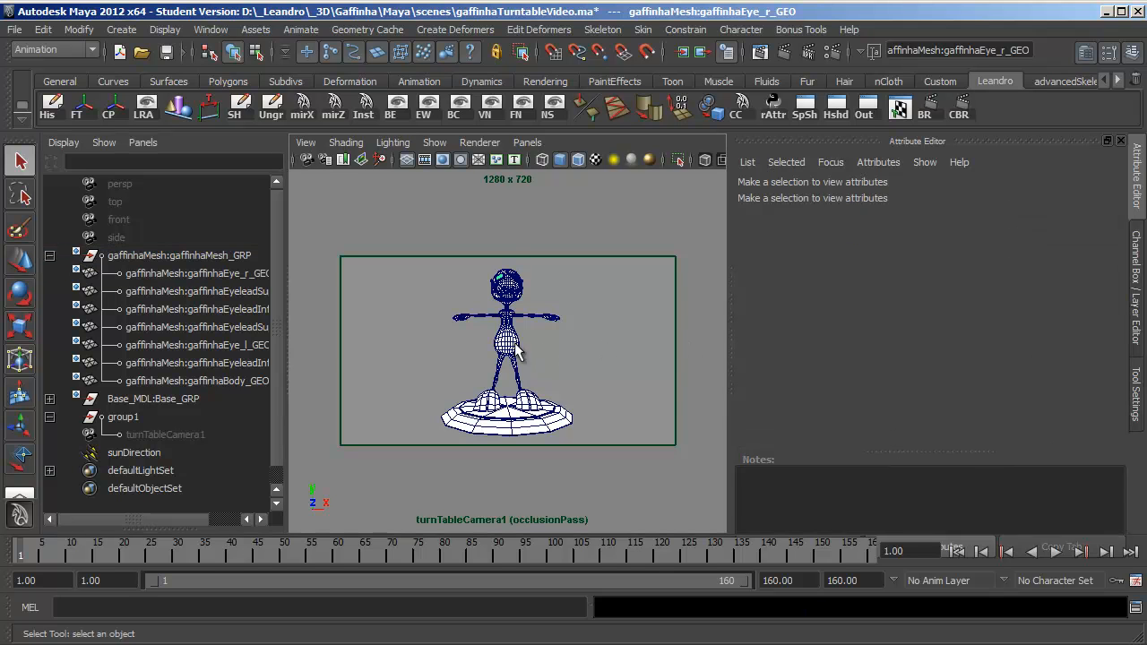
Remove the Preview Division Levels layer override from the character's body mesh in occlusionPass.
left_click(524, 353)
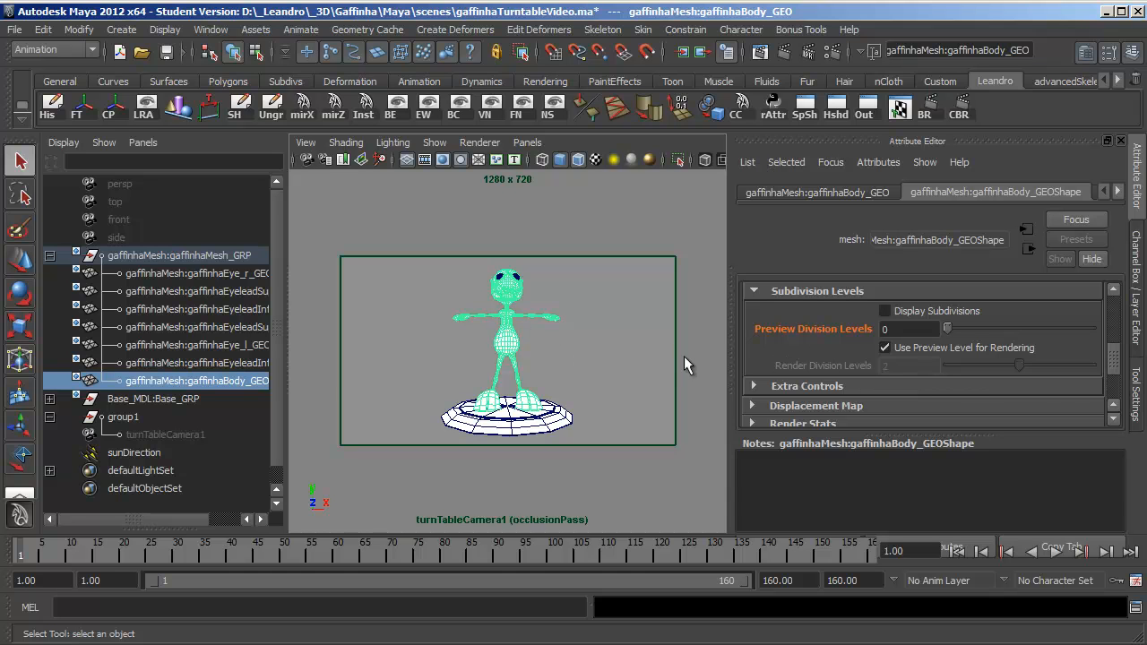
right_click(825, 329)
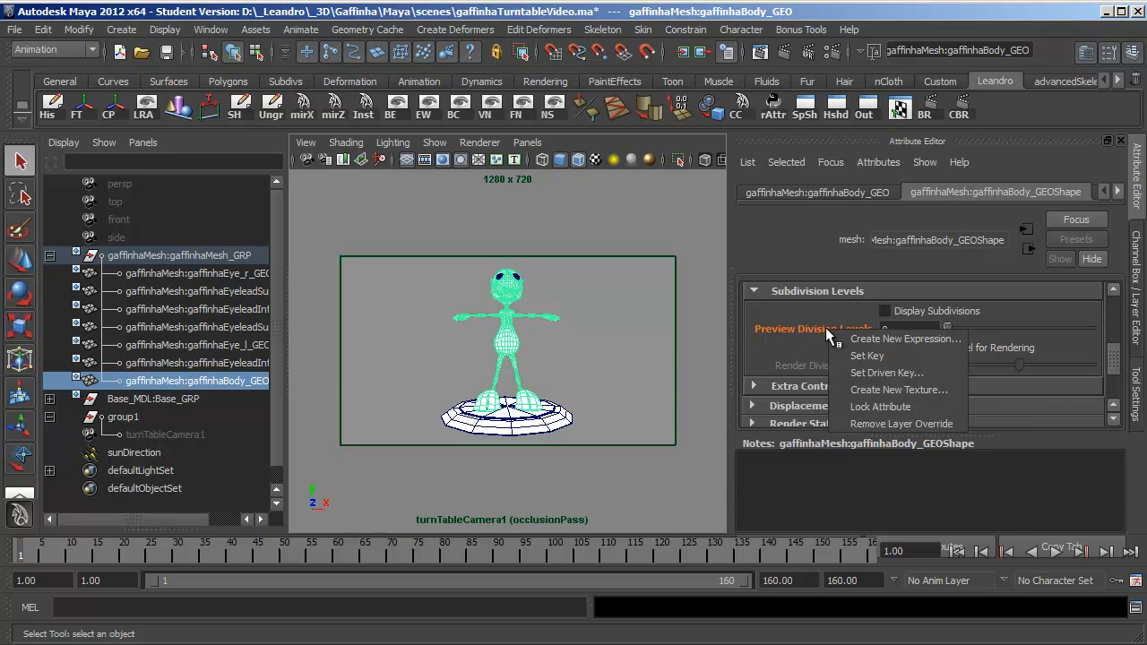
left_click(876, 425)
left_click(880, 330)
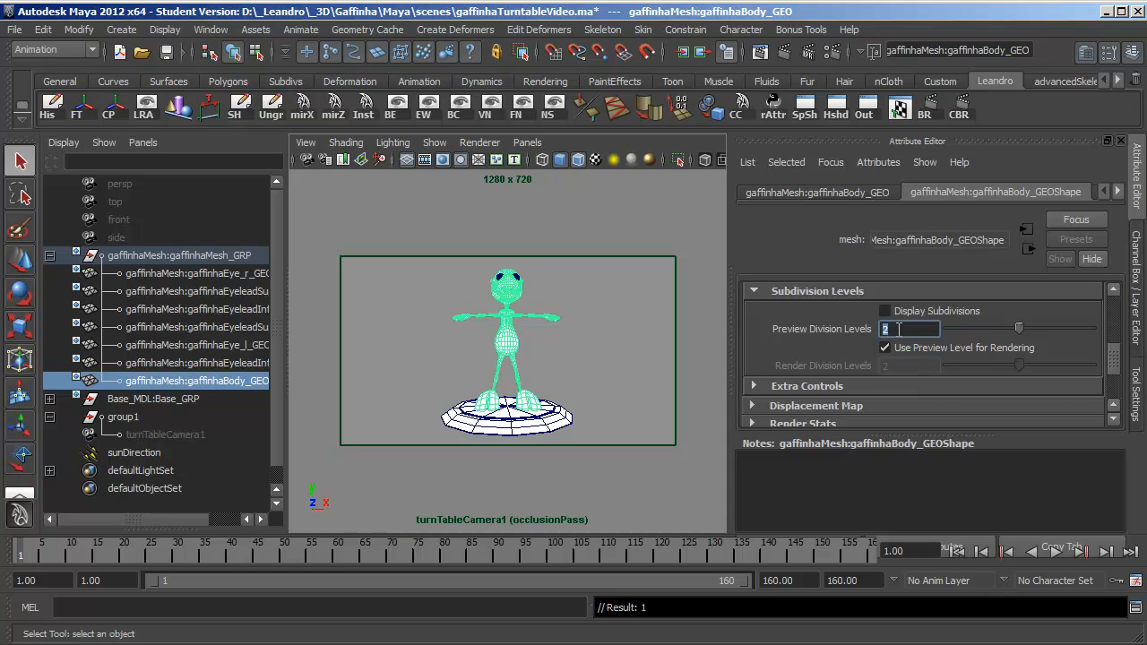
Remove the Preview Division Levels layer overrides from the outer Base_GEO mesh and the Support_GEO disc in occlusionPass.
left_click(555, 419)
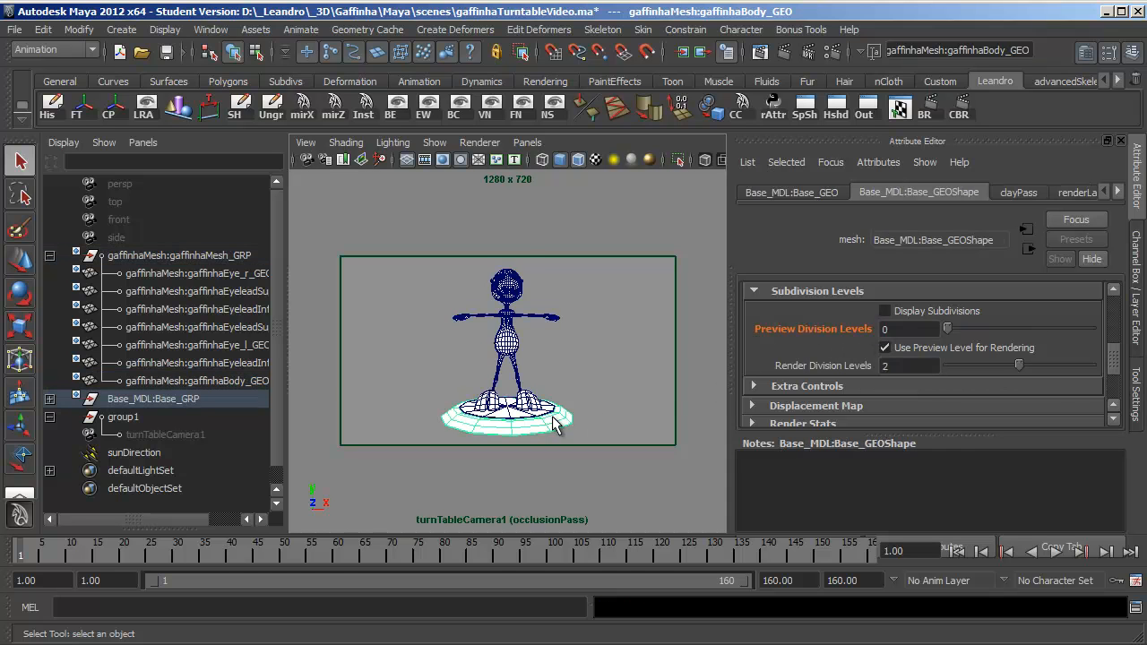
right_click(818, 331)
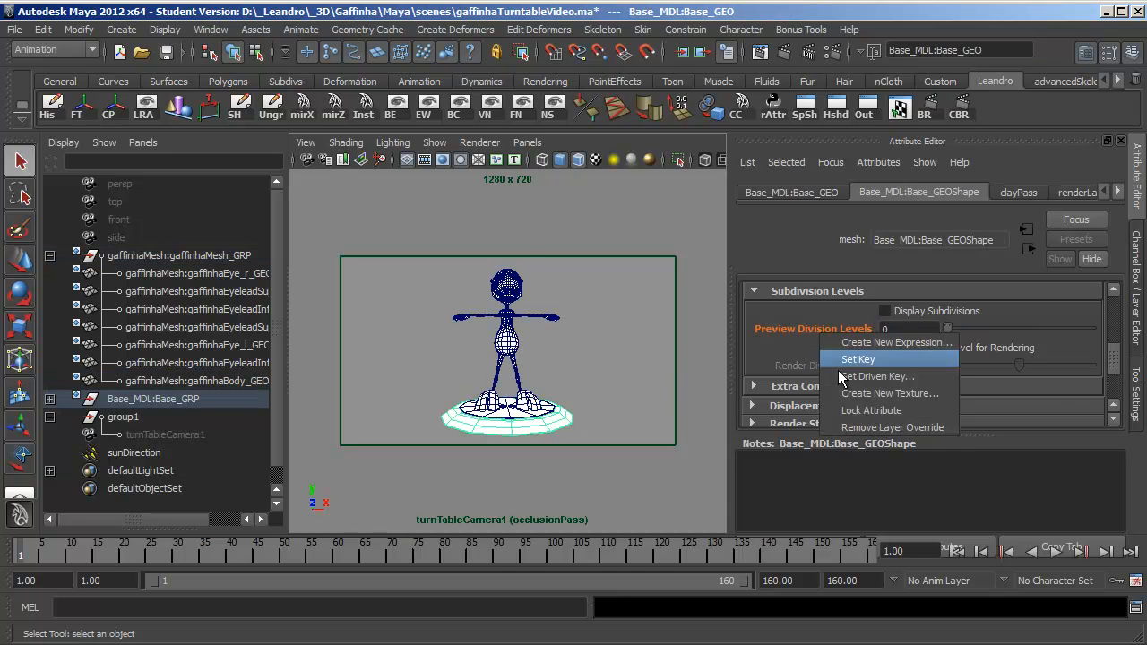
left_click(851, 427)
left_click(507, 411)
right_click(816, 327)
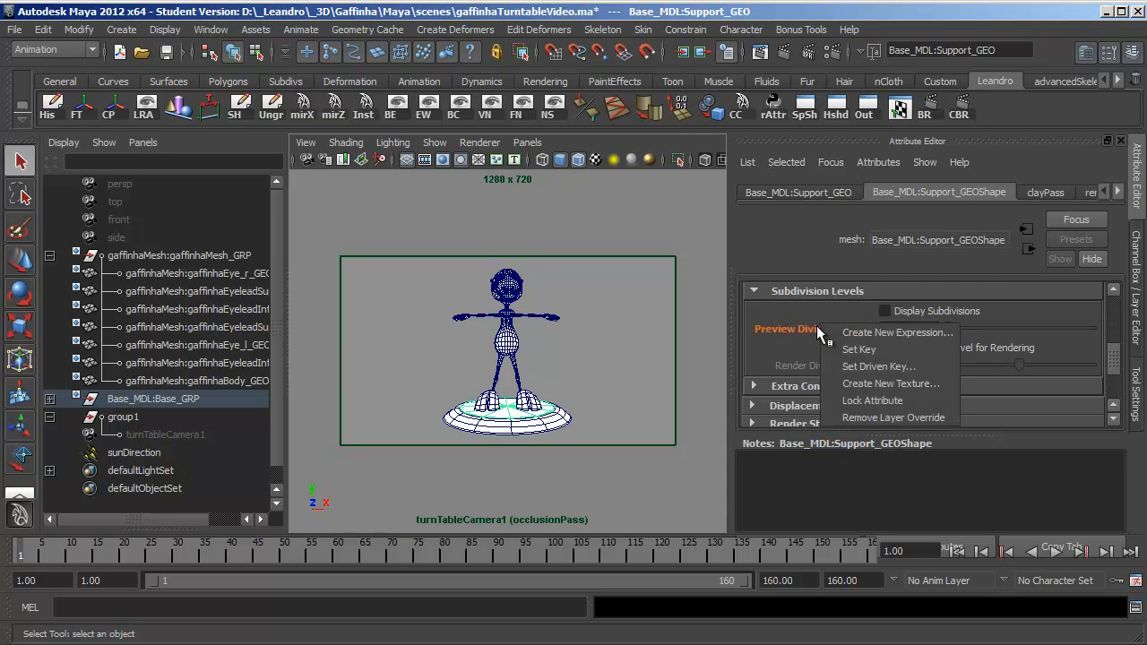
left_click(923, 412)
Recheck the subdivision level options of the right eye mesh and clear the selection.
left_click(130, 271)
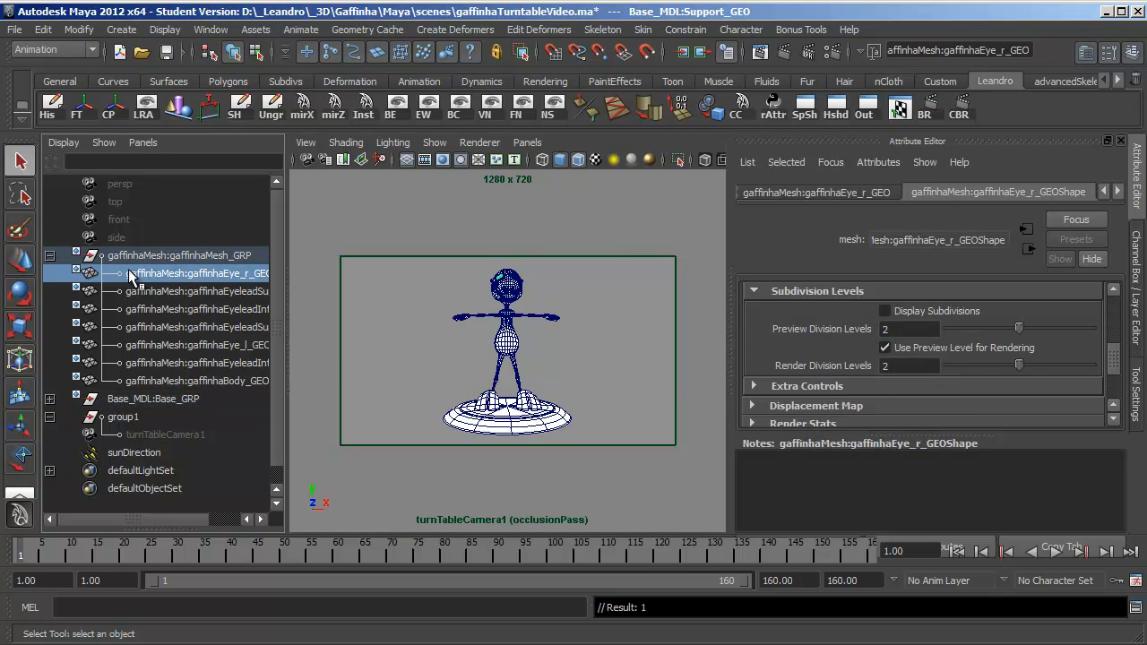
right_click(838, 325)
left_click(868, 419)
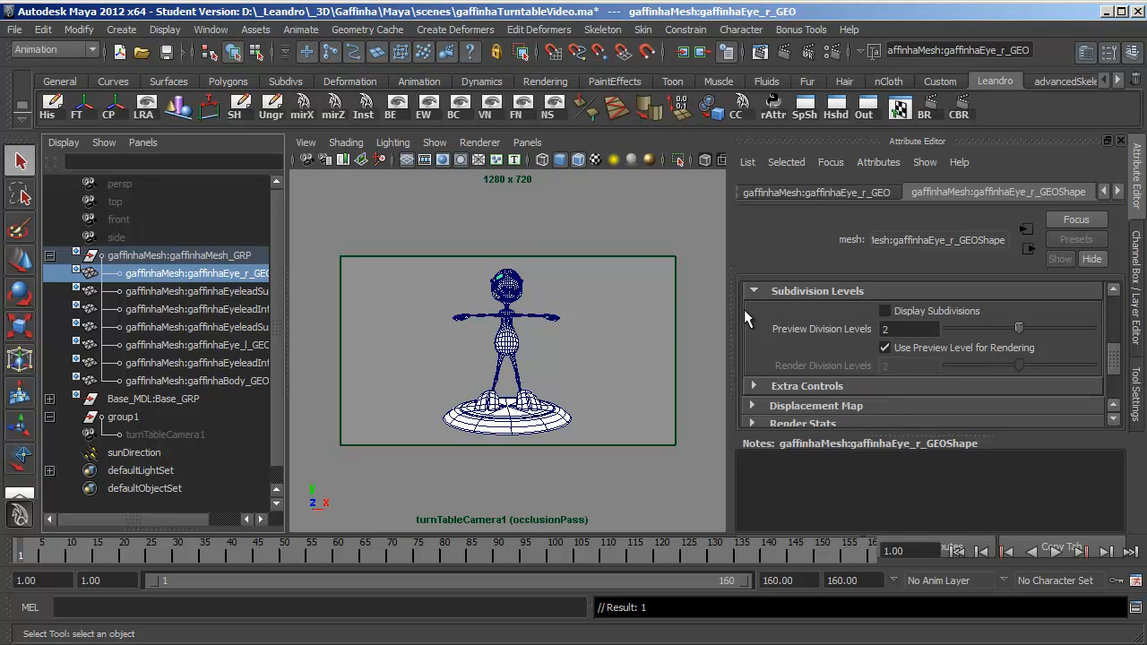
left_click(551, 292)
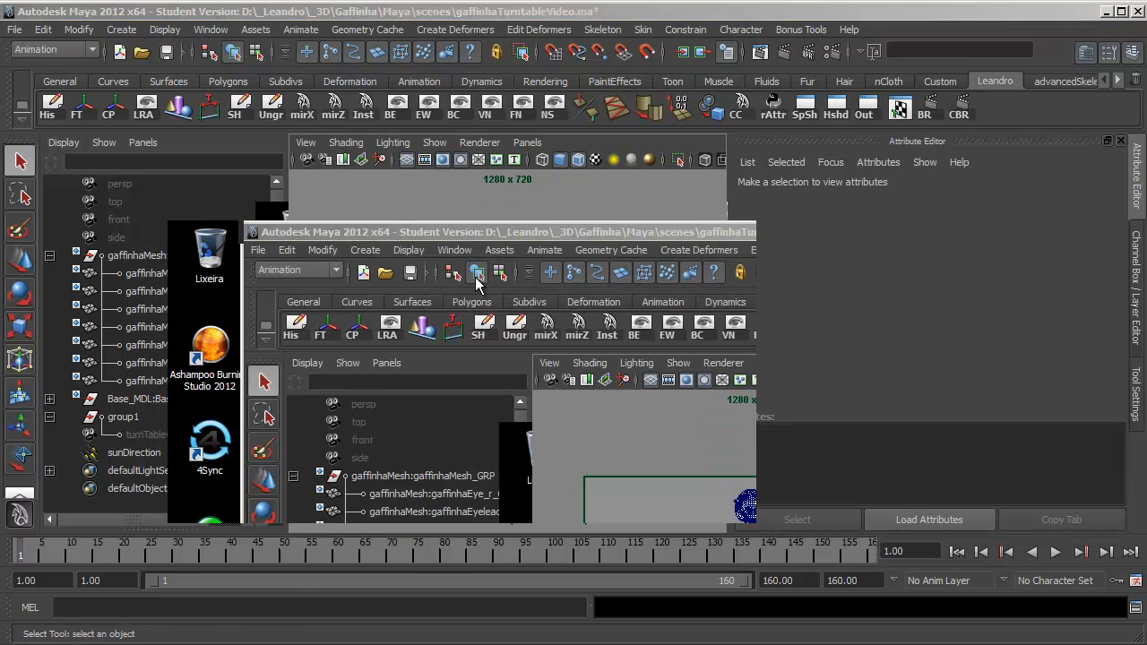
Remove the Preview Division Levels layer overrides from the right upper and right lower eyelid meshes in occlusionPass.
left_click(477, 272)
middle_click_drag(525, 310, 536, 337, "alt")
scroll(537, 337, "up", 10)
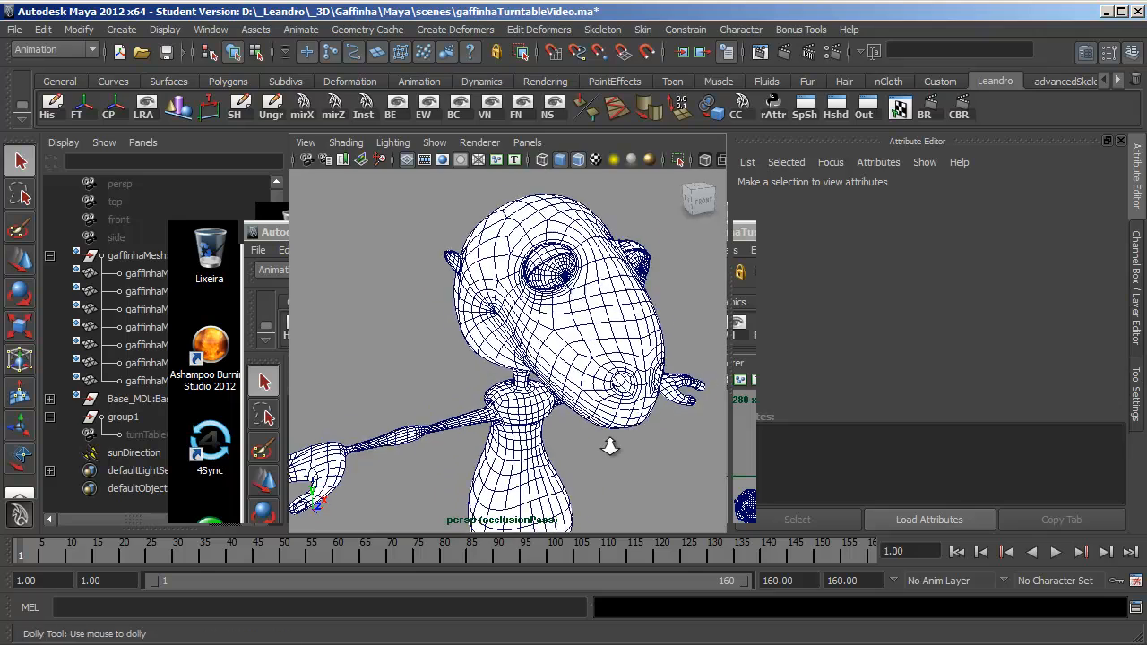
scroll(571, 343, "down", 8)
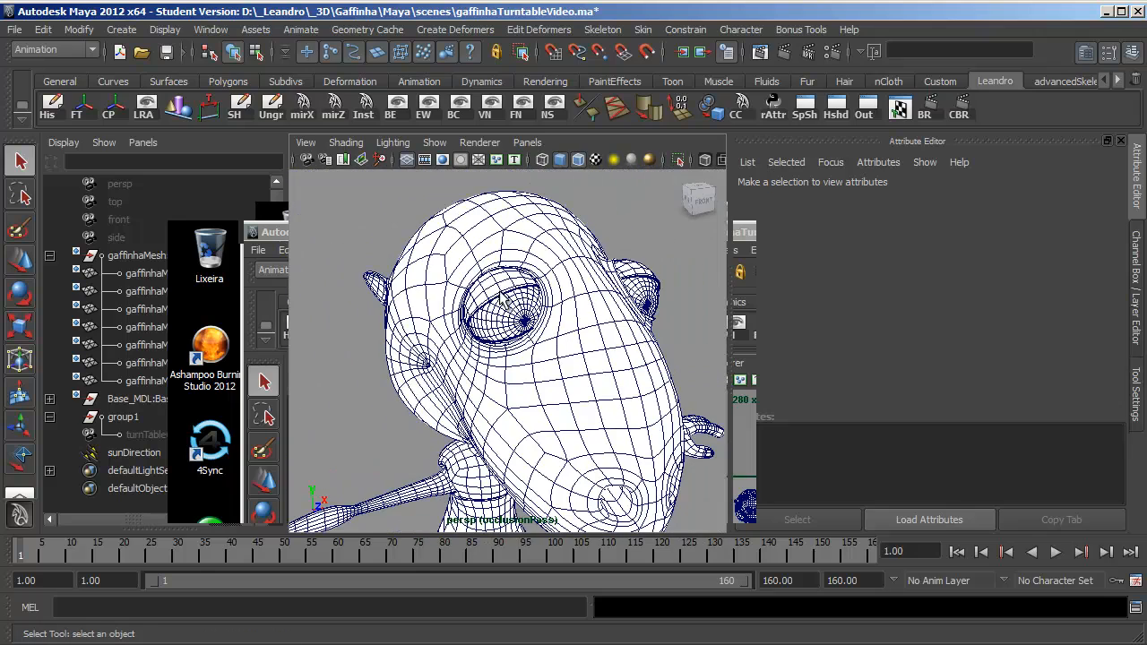
left_click(500, 294)
right_click(792, 328)
left_click(838, 410)
scroll(527, 370, "up", 5)
scroll(527, 369, "down", 1)
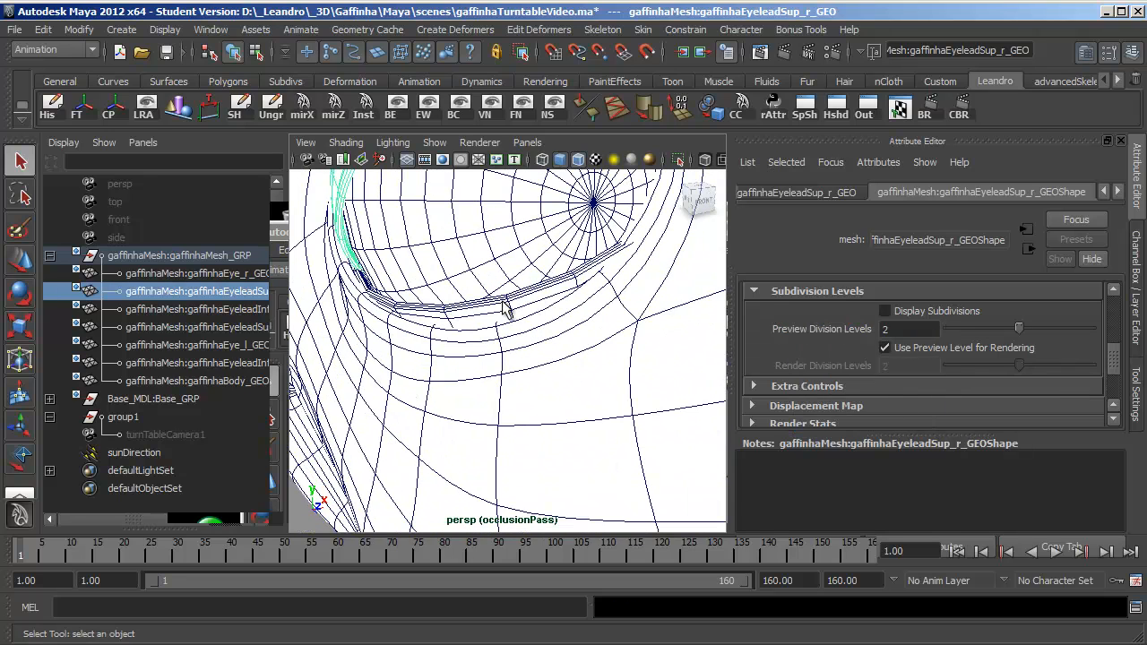
left_click(507, 305)
right_click(777, 327)
left_click(838, 419)
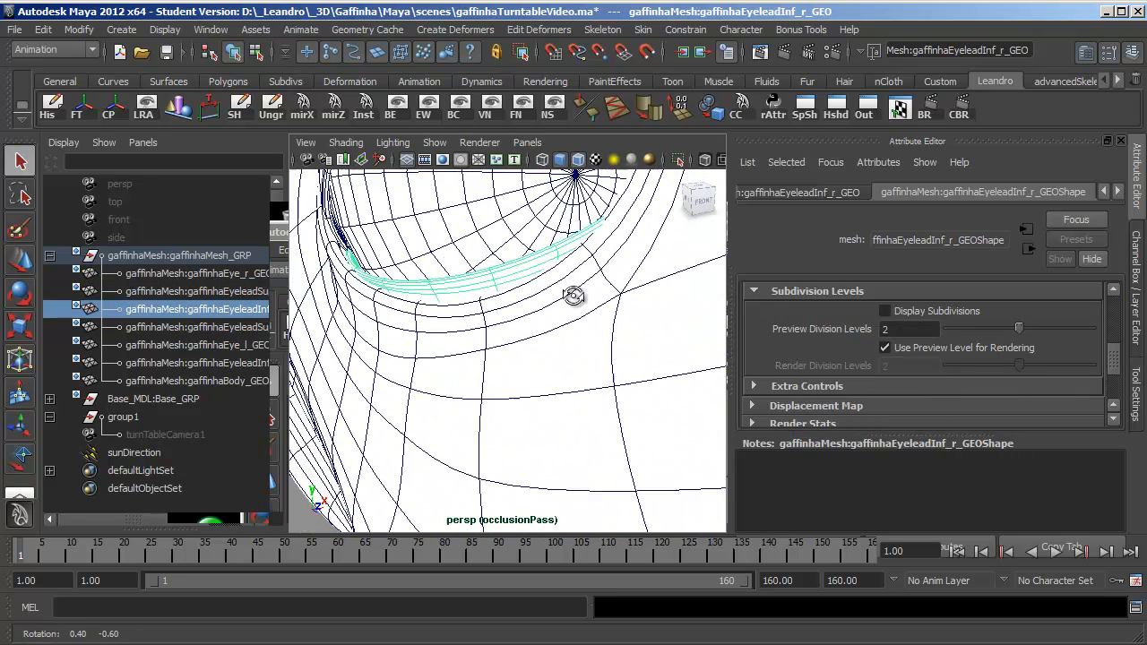
Remove the Preview Division Levels layer overrides from the left upper and left lower eyelid meshes in occlusionPass.
scroll(448, 323, "down", 3)
left_click(448, 320)
right_click(819, 330)
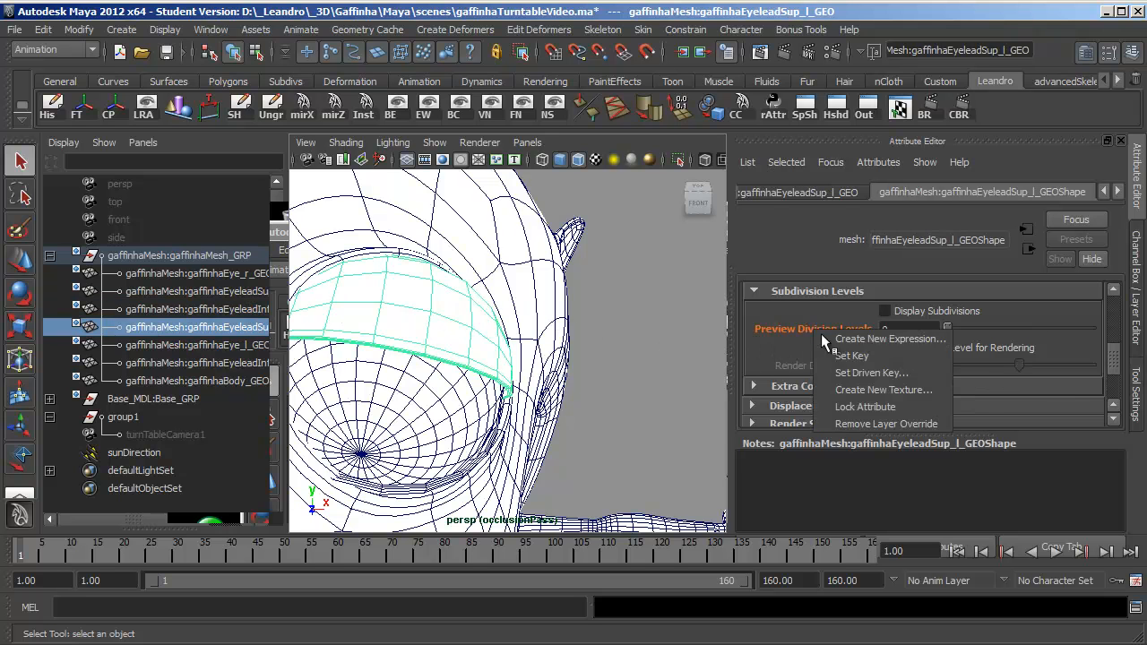
left_click(842, 418)
left_click_drag(556, 323, 534, 313, "alt")
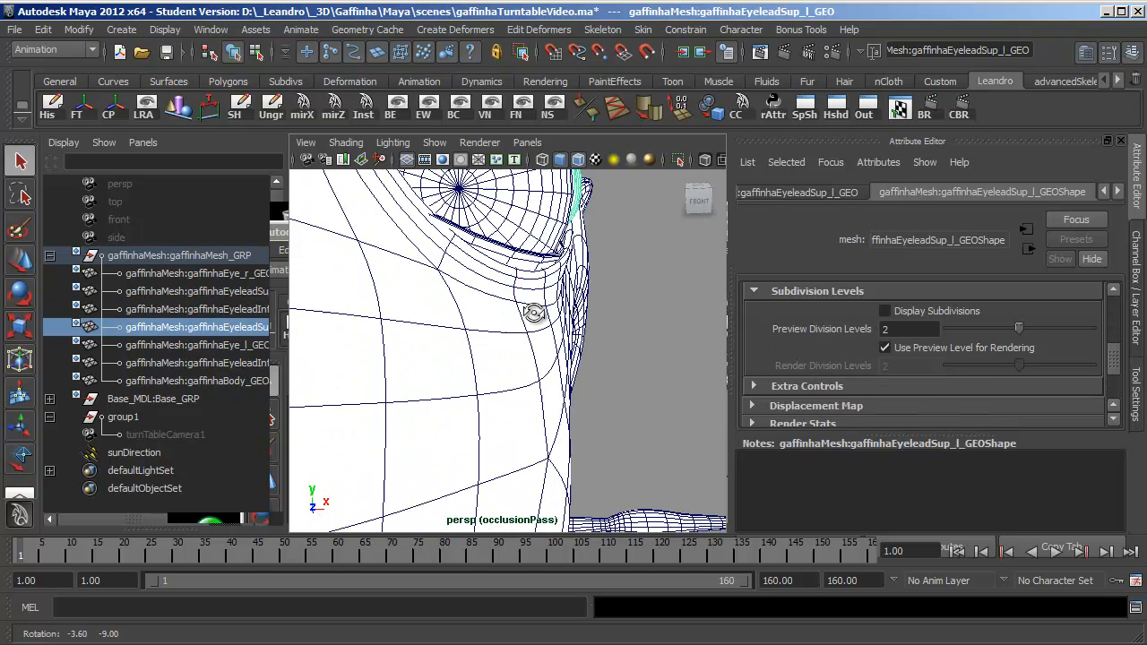
left_click(539, 269)
right_click(838, 328)
left_click(884, 422)
Look over the whole character and base, and switch the viewport to turnTableCamera1.
right_click_drag(501, 340, 359, 345, "alt")
left_click_drag(430, 343, 571, 342, "alt")
middle_click_drag(571, 343, 539, 262, "alt")
right_click_drag(540, 263, 466, 278, "alt")
left_click_drag(555, 301, 520, 307, "alt")
middle_click_drag(520, 307, 522, 263, "alt")
left_click_drag(523, 264, 533, 267, "alt")
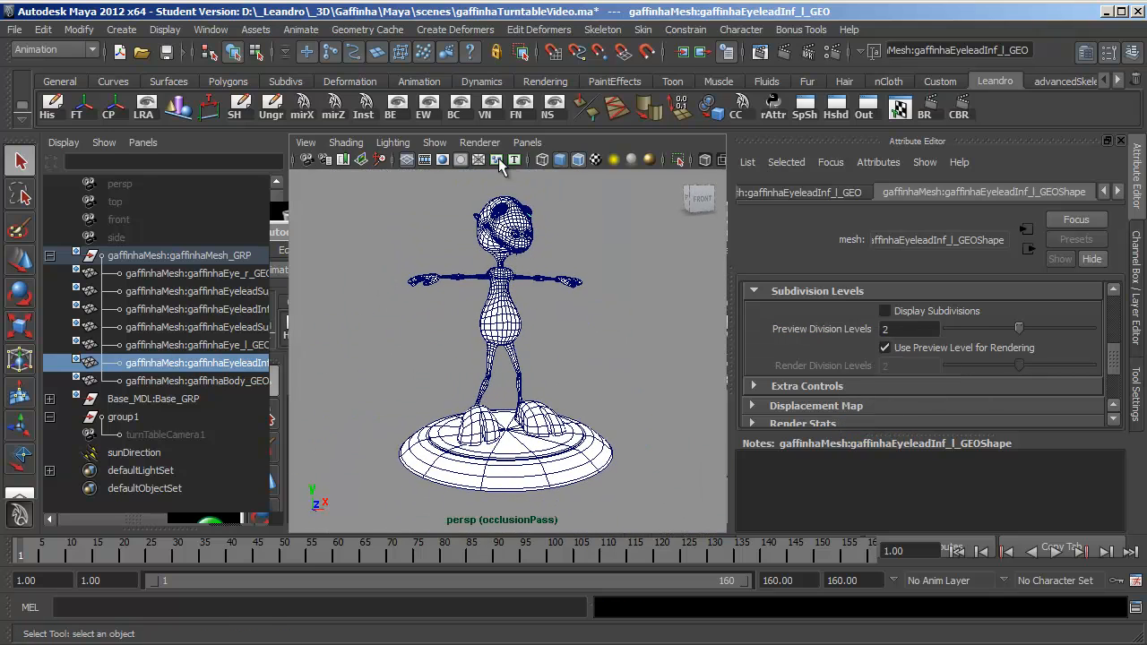
left_click(527, 143)
mouse_move(574, 160)
left_click(690, 177)
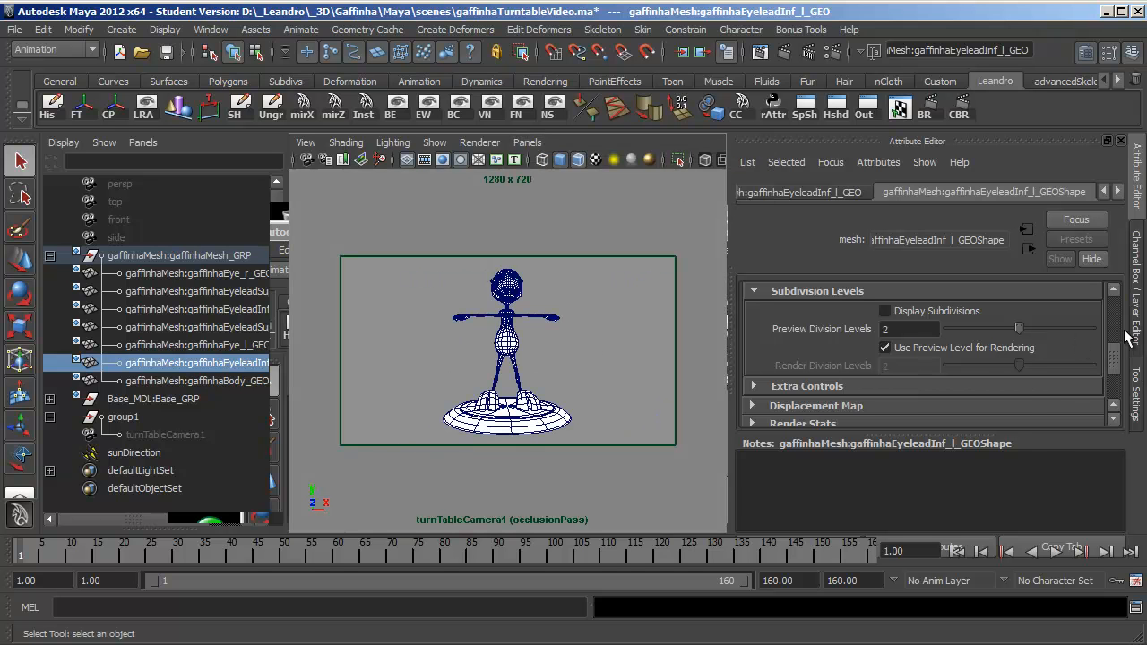
With occlusionPass as the active render layer, clear the Hypershade work area and create a Surface Shader in it.
left_click(1135, 291)
left_click(979, 442)
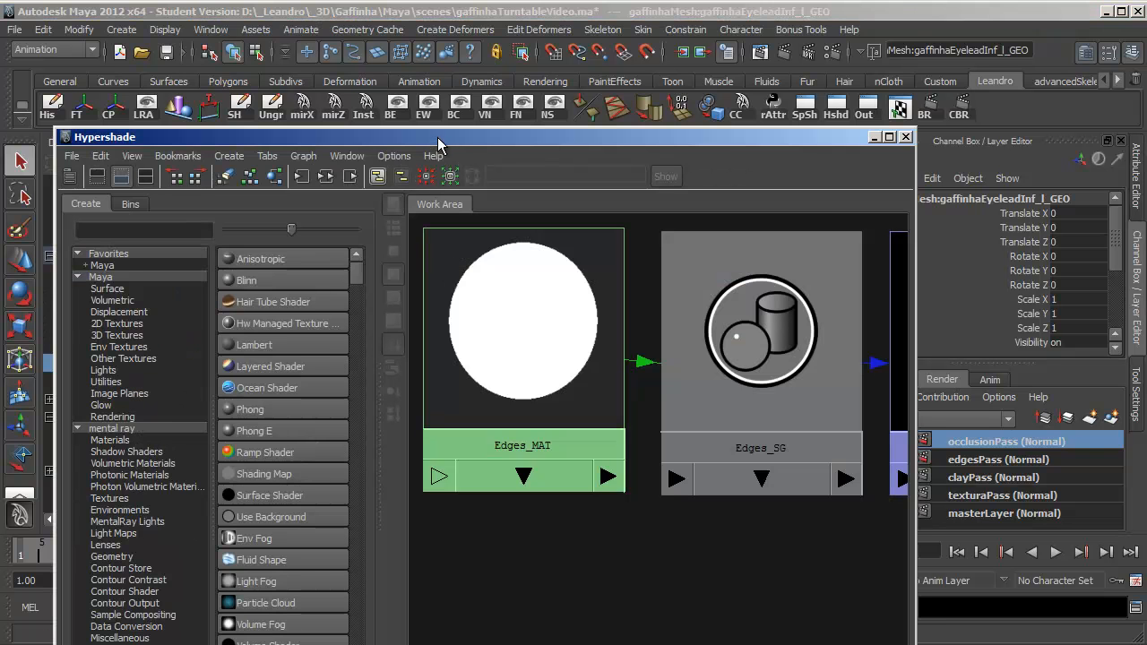
left_click_drag(441, 136, 500, 41)
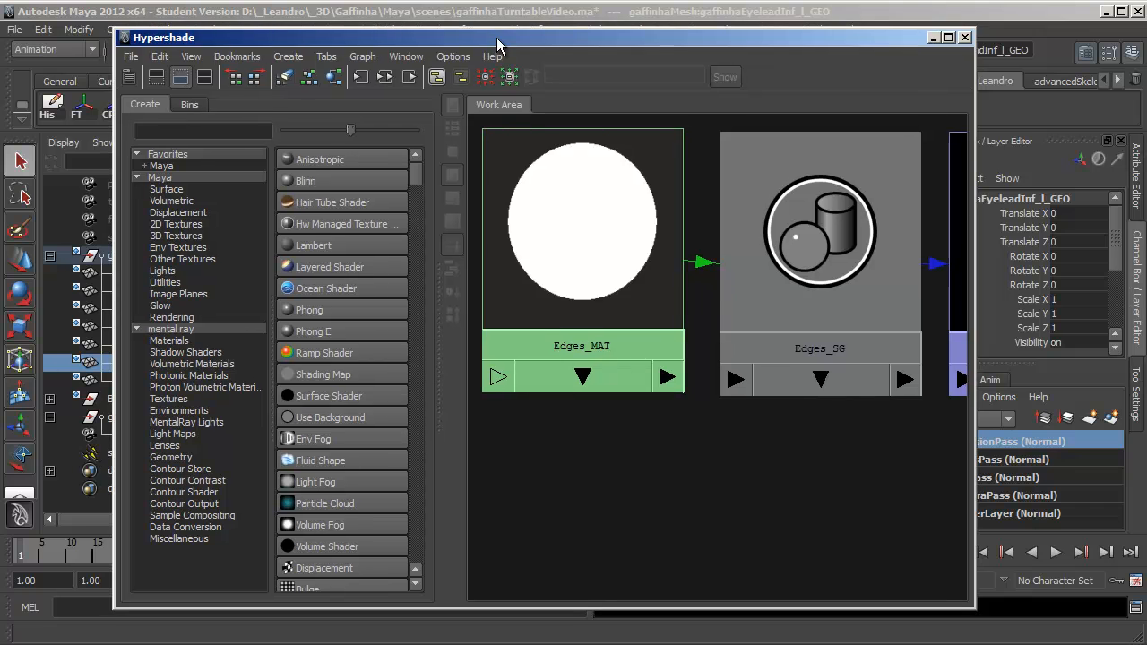
left_click(285, 78)
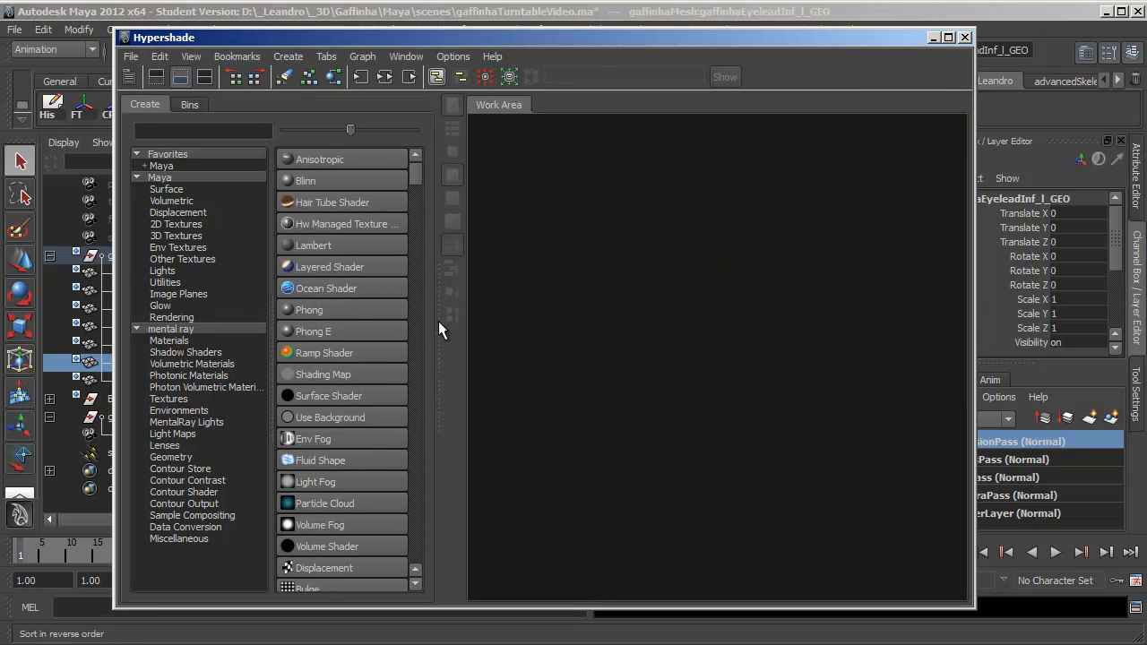
left_click(321, 396)
left_click_drag(558, 277, 779, 286)
left_click_drag(787, 39, 548, 49)
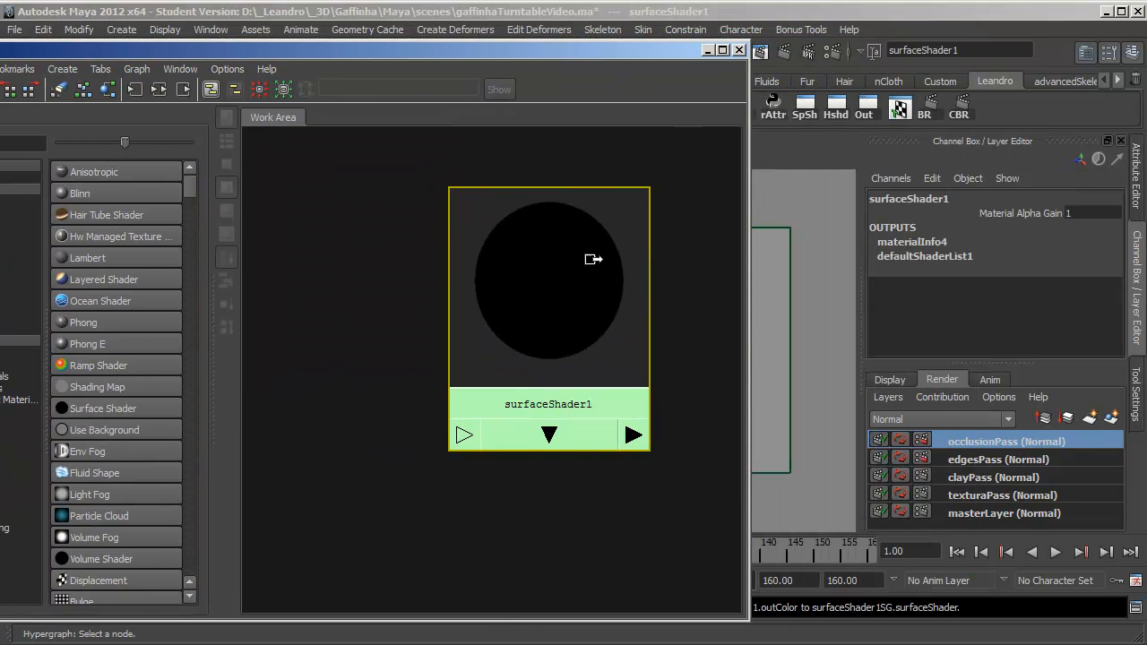
Rename the new surface shader as occlusion_MAT.
double_click(559, 268)
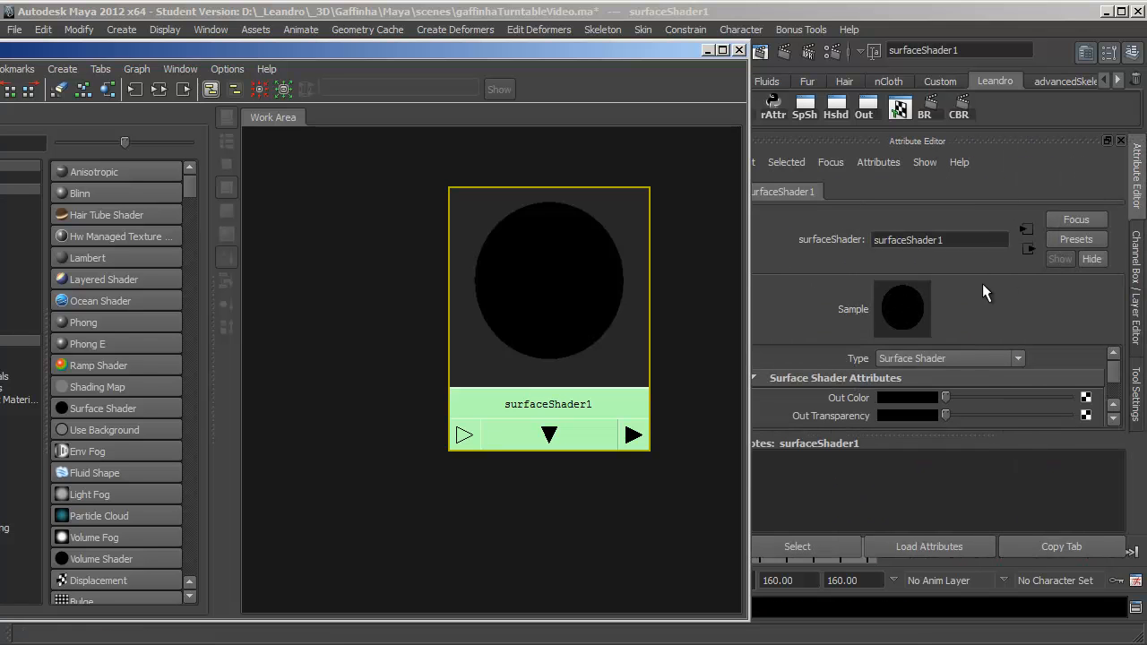
double_click(957, 242)
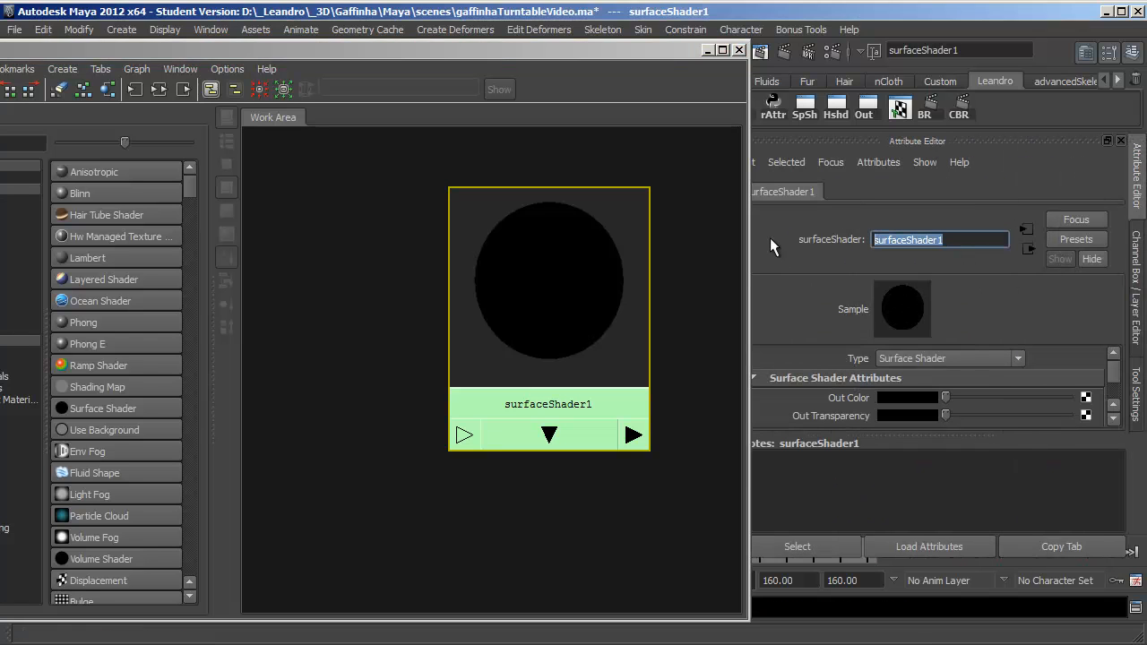
type("occ")
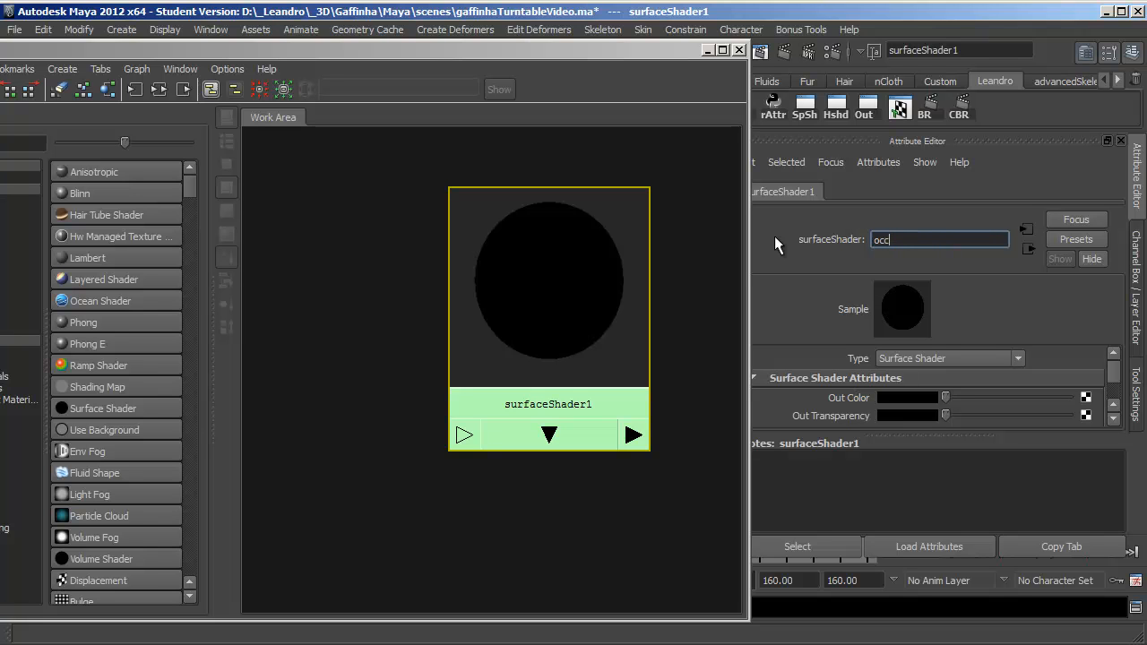
type("lusion_MAT")
key("Return")
Add a mental ray mib_amb_occlusion texture node to the Hypershade work area, placed beside occlusion_MAT.
left_click_drag(672, 50, 718, 65)
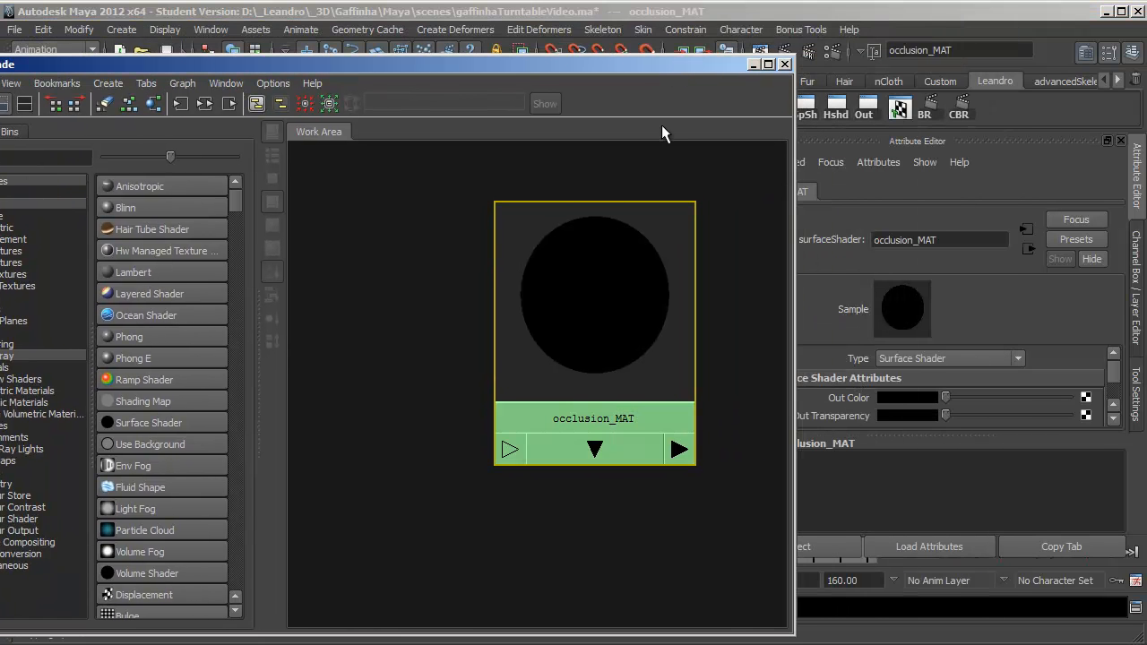
left_click_drag(647, 63, 815, 57)
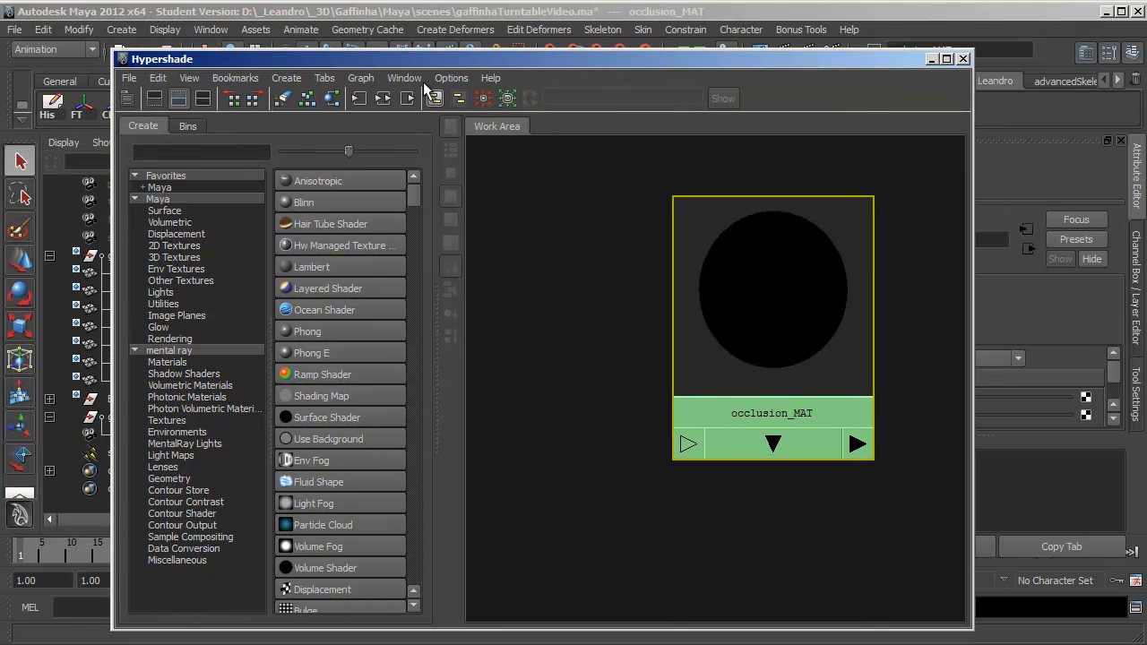
left_click_drag(428, 59, 422, 39)
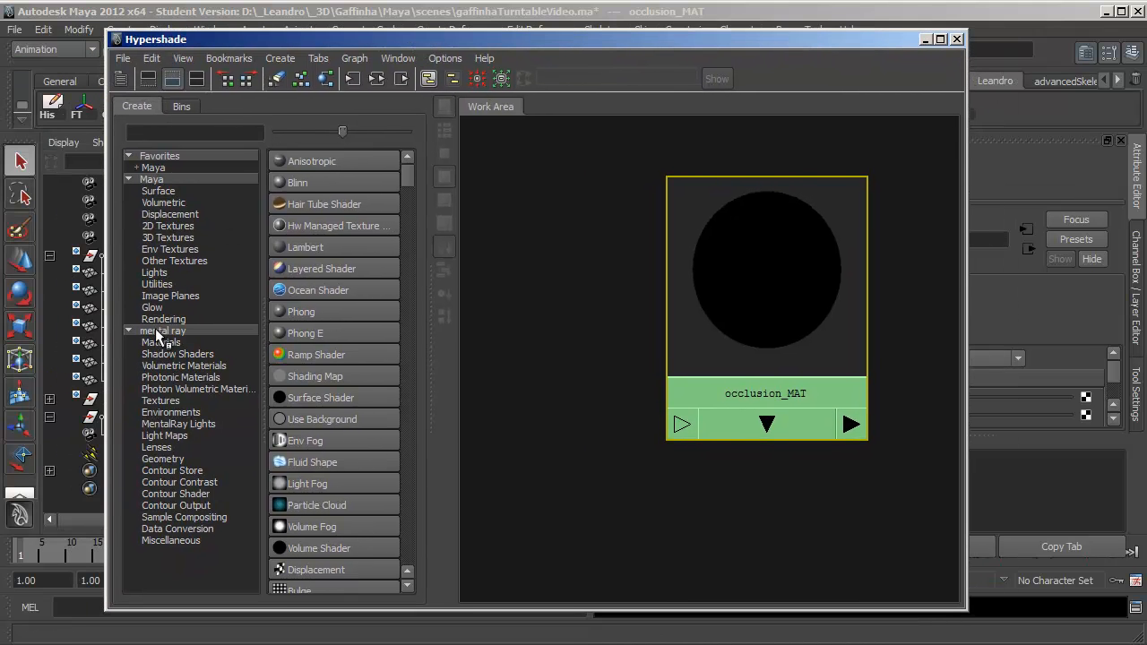
left_click(158, 332)
left_click(164, 400)
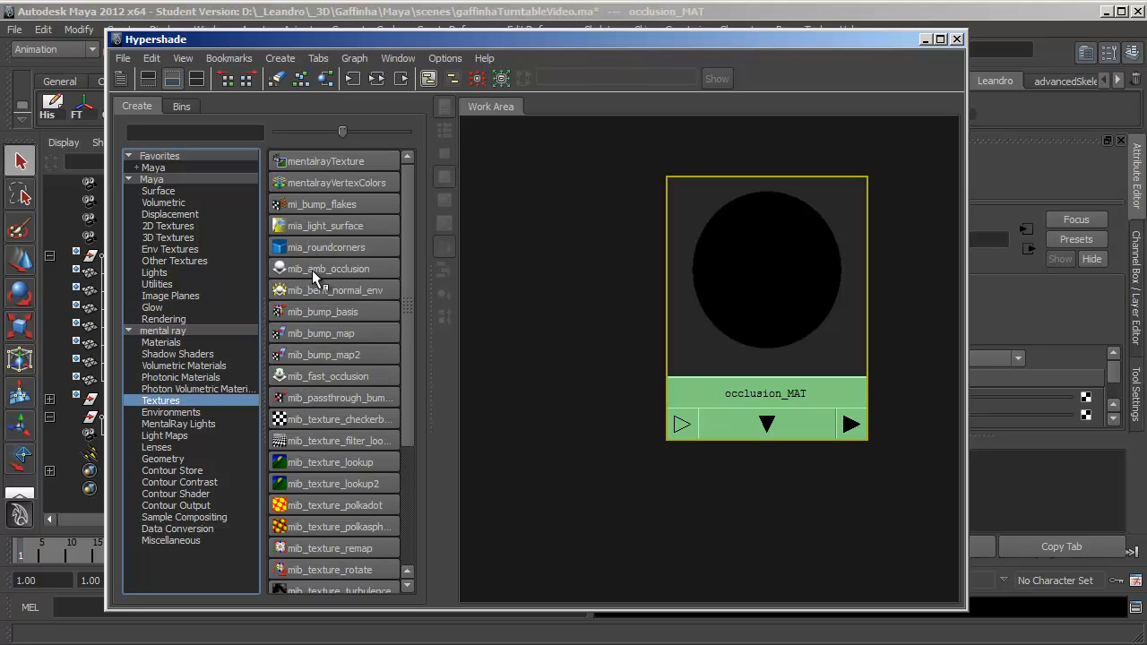
middle_click_drag(340, 273, 530, 448)
left_click_drag(551, 468, 559, 233)
left_click_drag(686, 267, 746, 269)
Connect the ambient occlusion texture to occlusion_MAT's Out Color and show the occlusion node's attributes.
left_click_drag(769, 40, 512, 59)
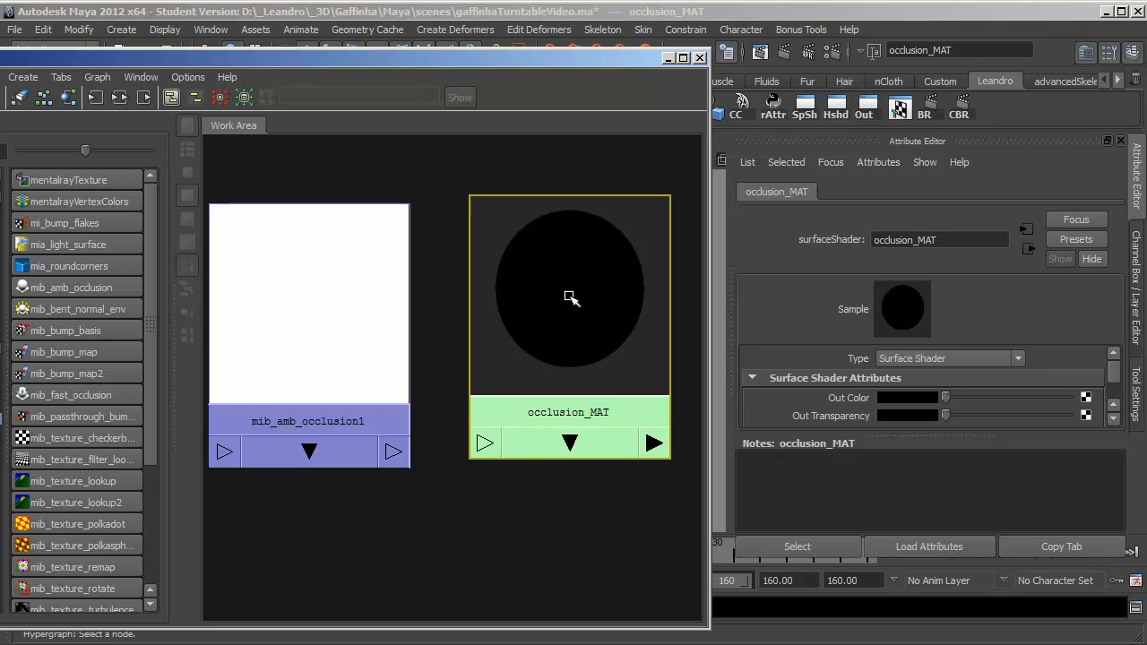
middle_click_drag(316, 300, 851, 405)
left_click(287, 330)
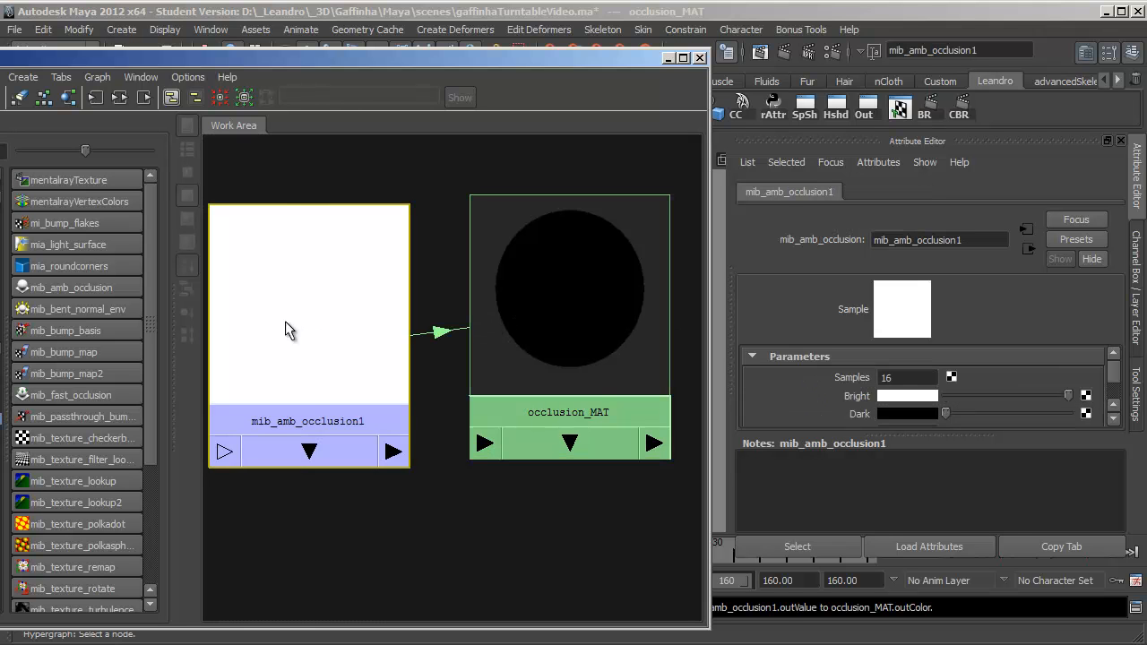
Assign occlusion_MAT to the character and base in occlusionPass, and minimize Hypershade.
left_click_drag(359, 63, 417, 75)
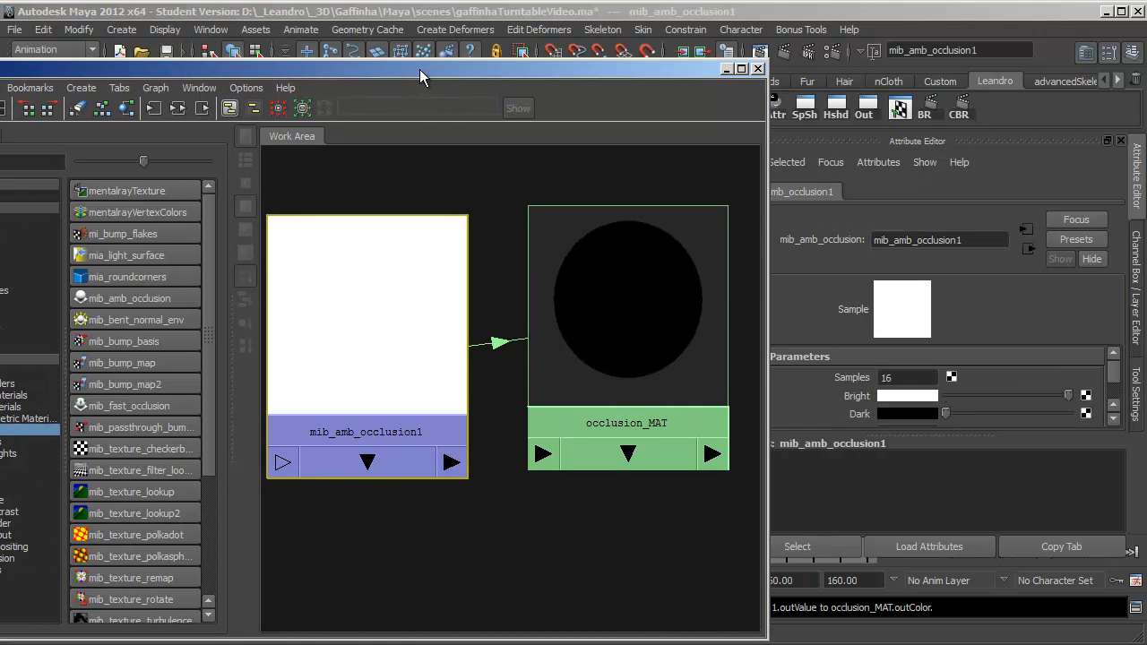
left_click(726, 69)
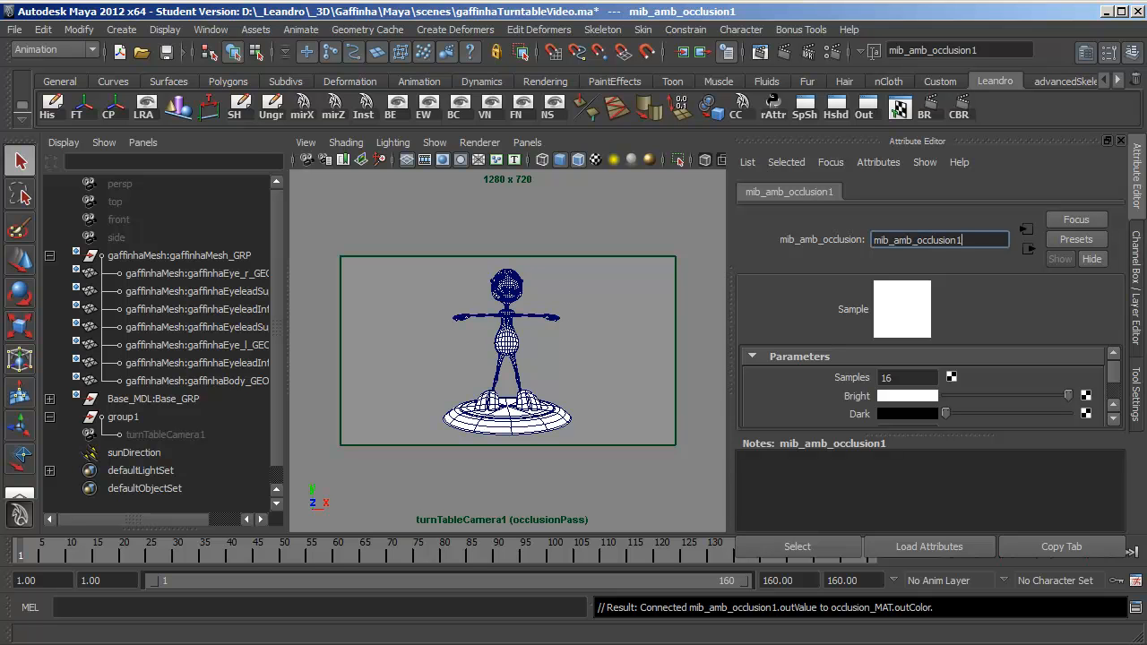
left_click(376, 641)
left_click_drag(529, 70, 701, 59)
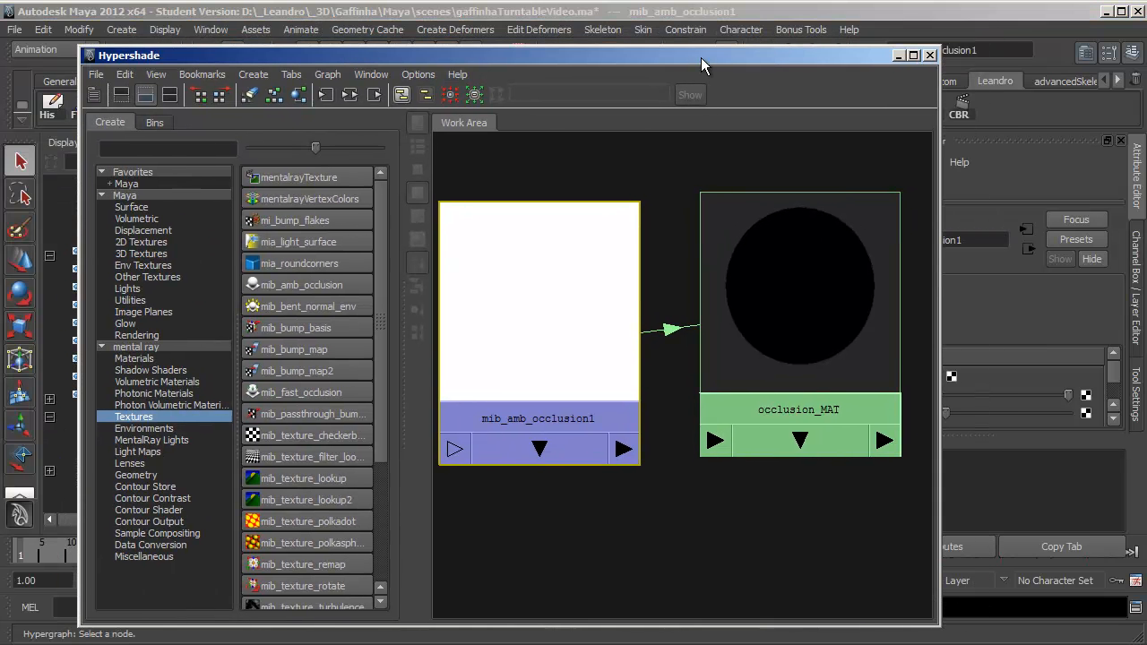
left_click(898, 56)
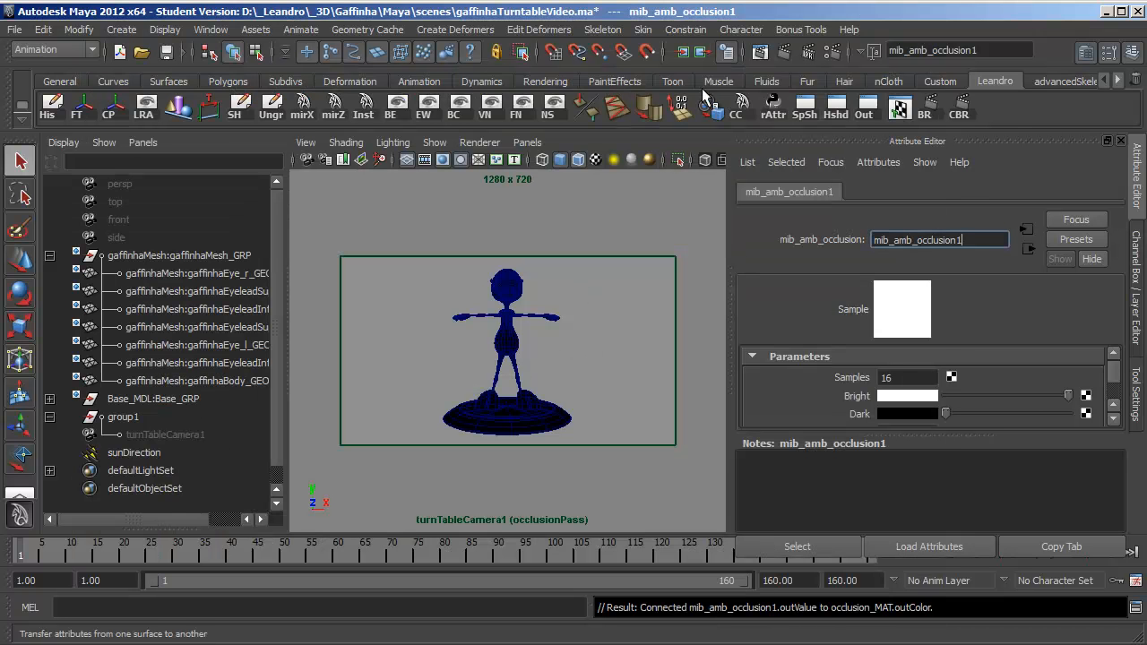
Render a test frame of occlusionPass in mental ray, keeping the occlusion node's attributes in view.
left_click(761, 53)
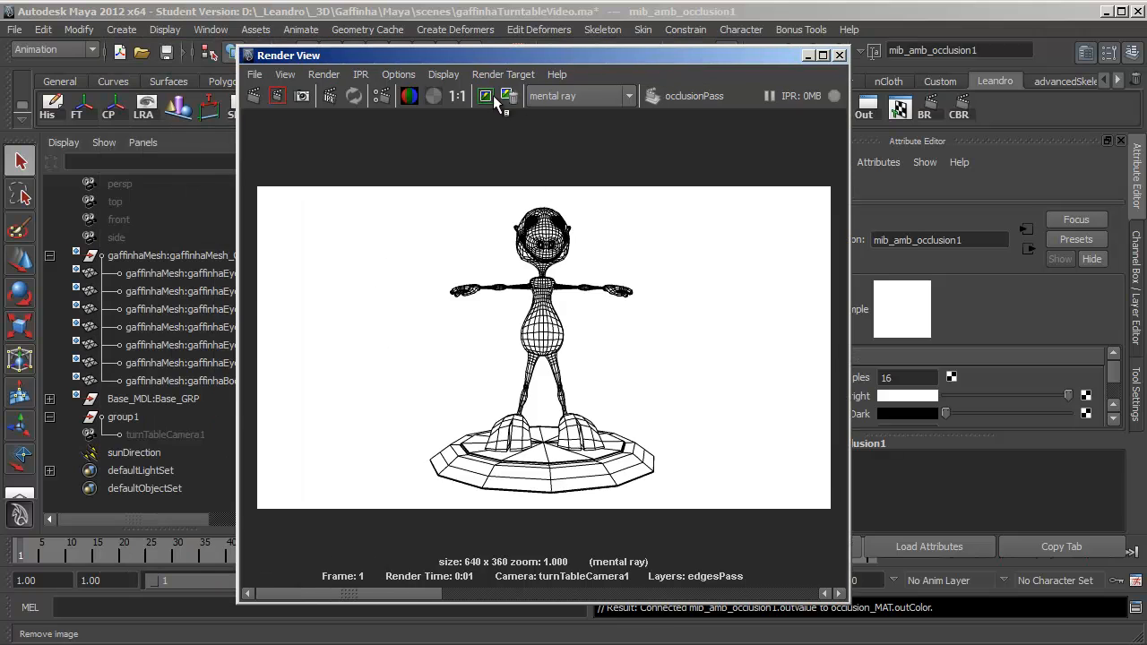
left_click(251, 96)
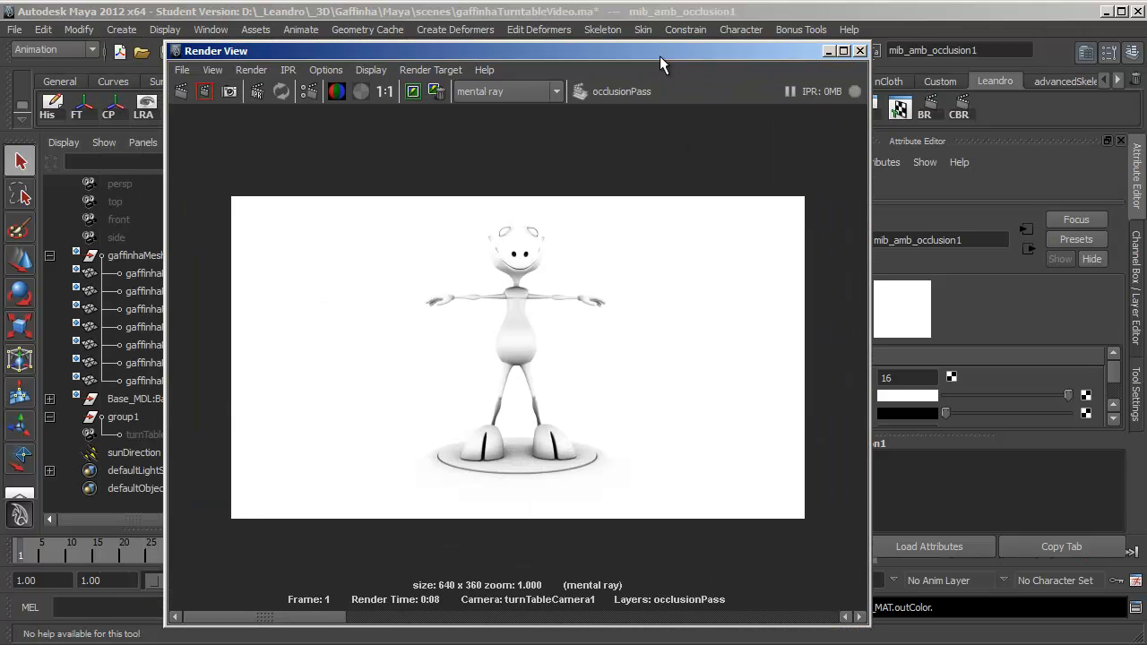
left_click_drag(659, 56, 528, 44)
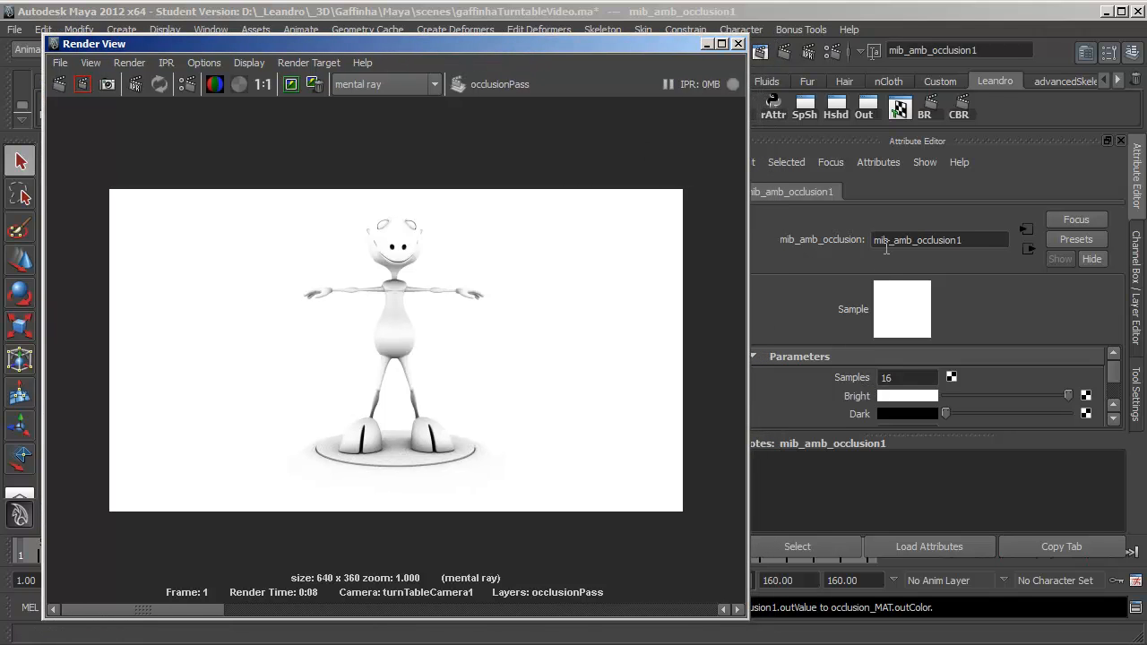
Set the ambient occlusion node's Samples to 64 and Max Distance to 10, and re-render while keeping the previous image.
double_click(896, 383)
type("64")
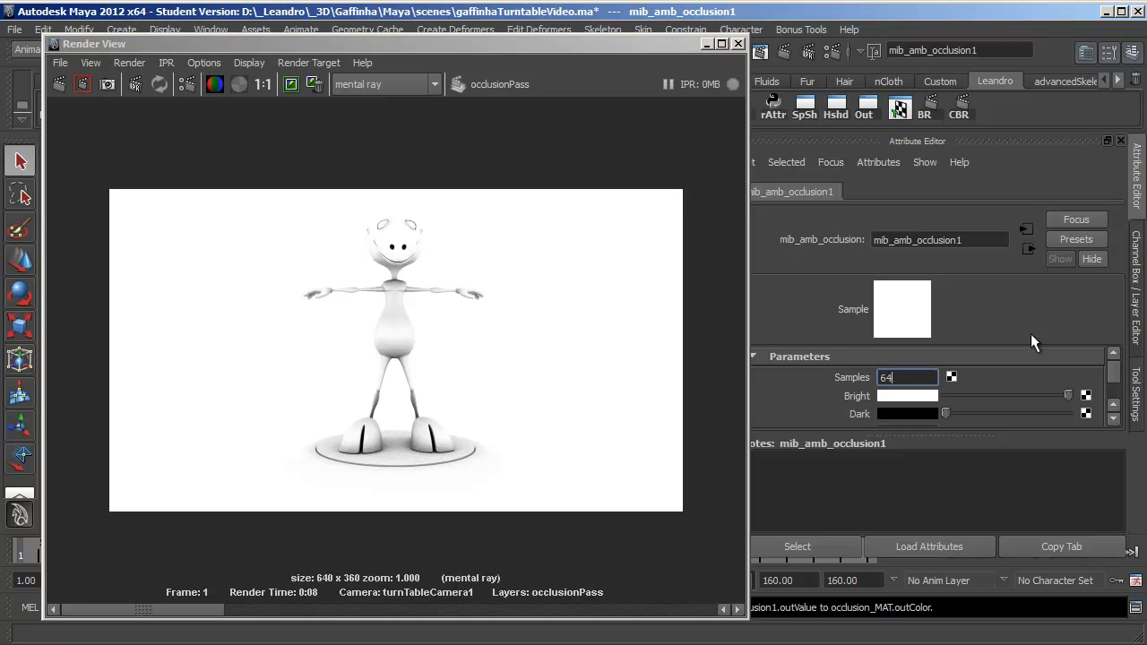
left_click_drag(1112, 373, 1115, 384)
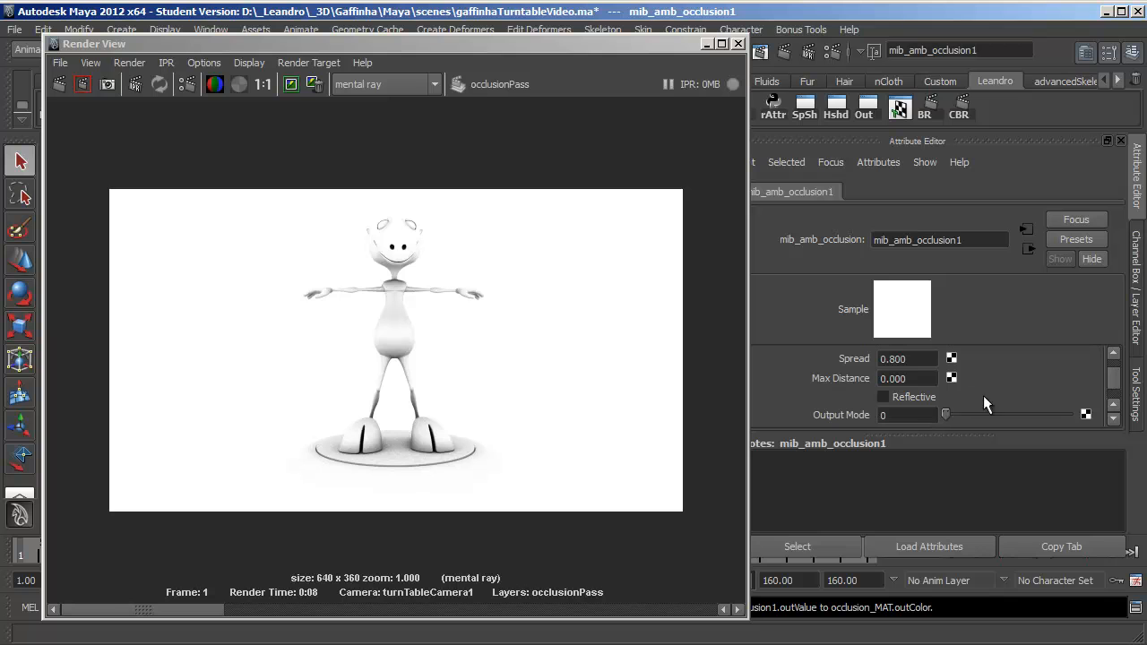
left_click(919, 378)
left_click_drag(920, 378, 839, 381)
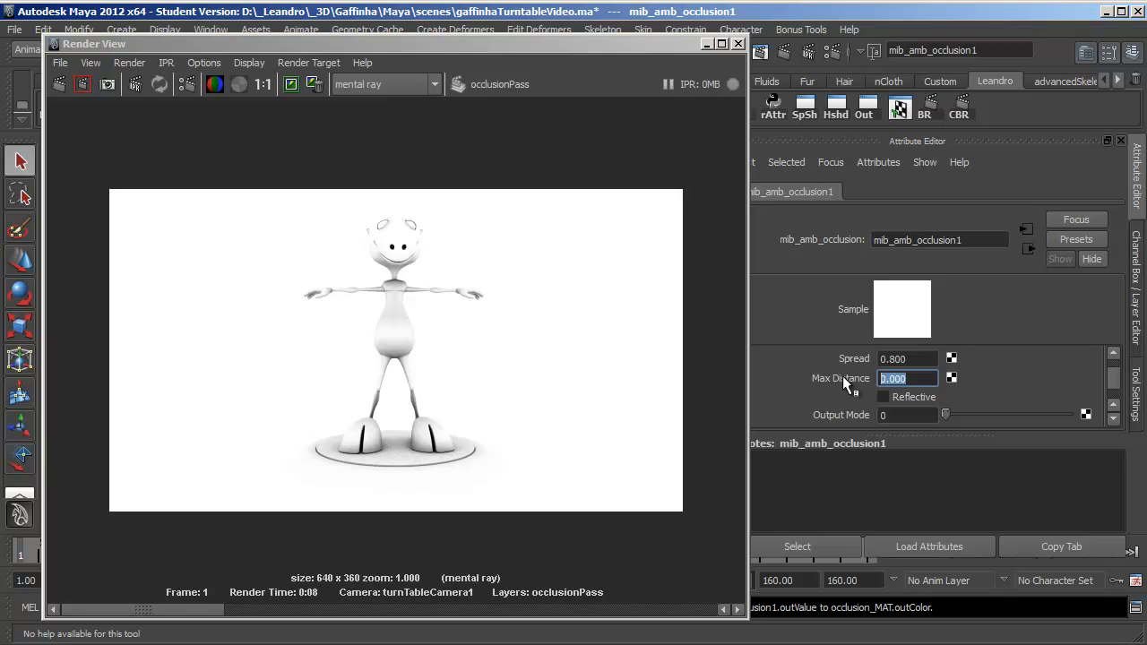
type("10.000")
left_click(292, 84)
left_click(59, 84)
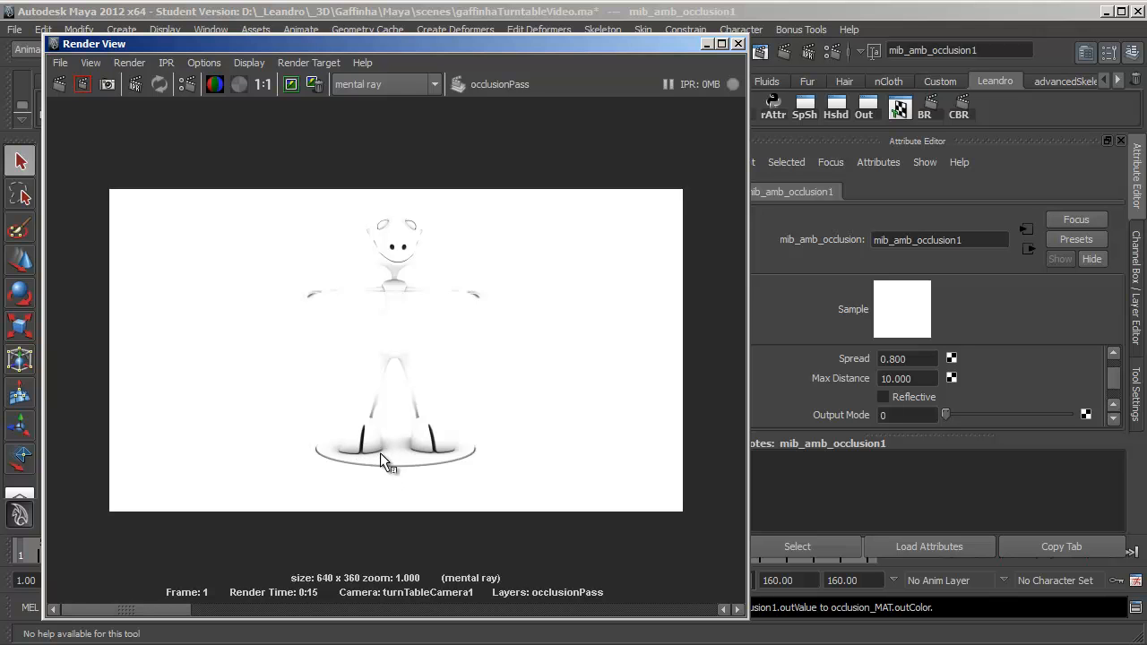
Set the ambient occlusion node's Max Distance to 30 and return to the render layer list.
double_click(908, 378)
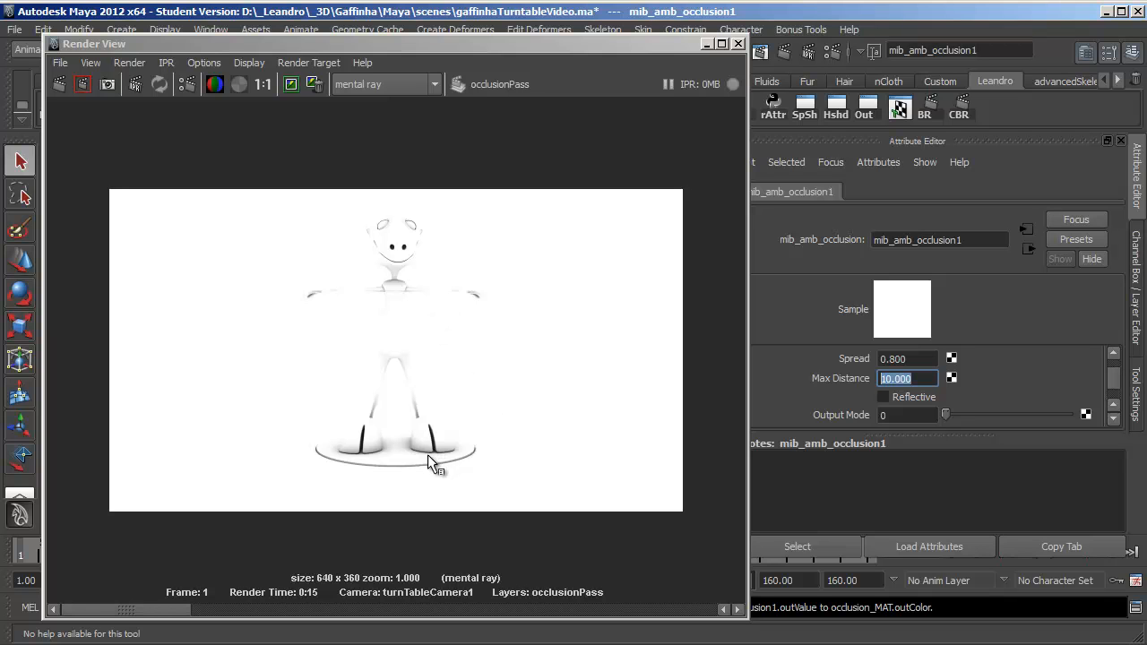
type("30")
key("Return")
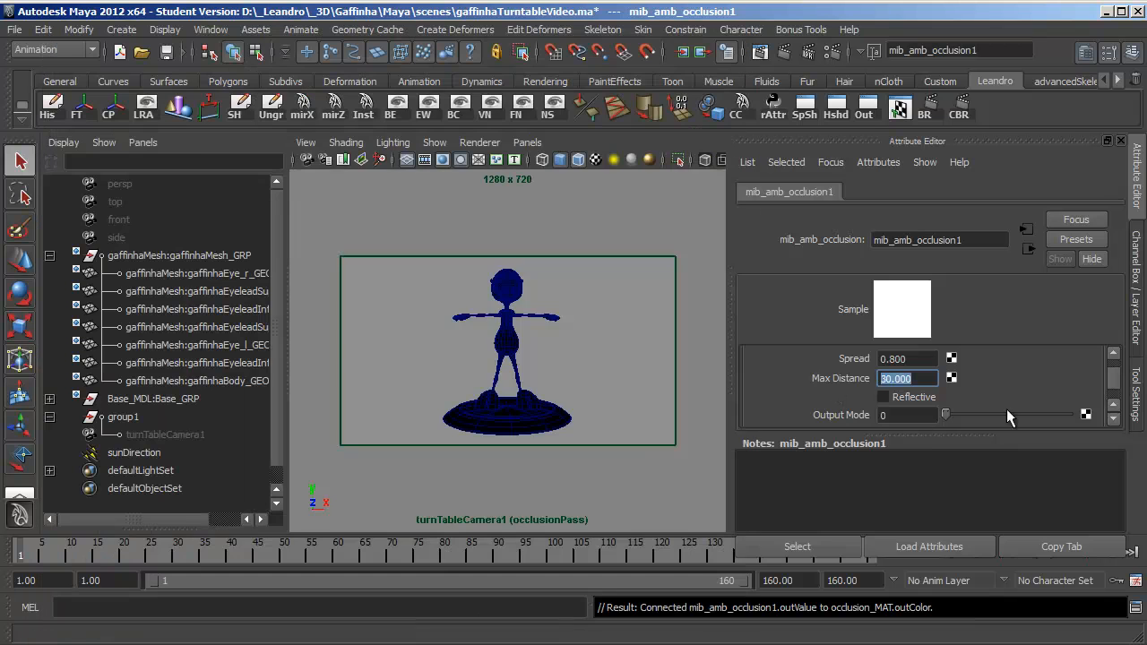
left_click(1137, 328)
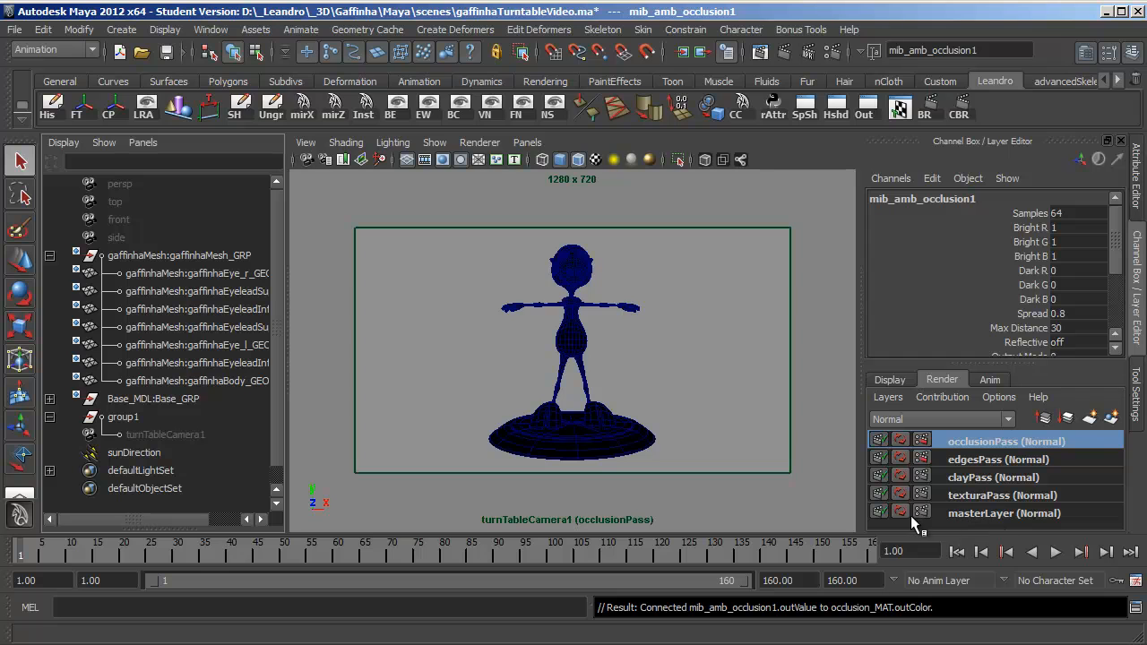
Exclude masterLayer from rendering and set the common output file name prefix to the <RenderLayer> keyword in the render settings.
left_click(879, 511)
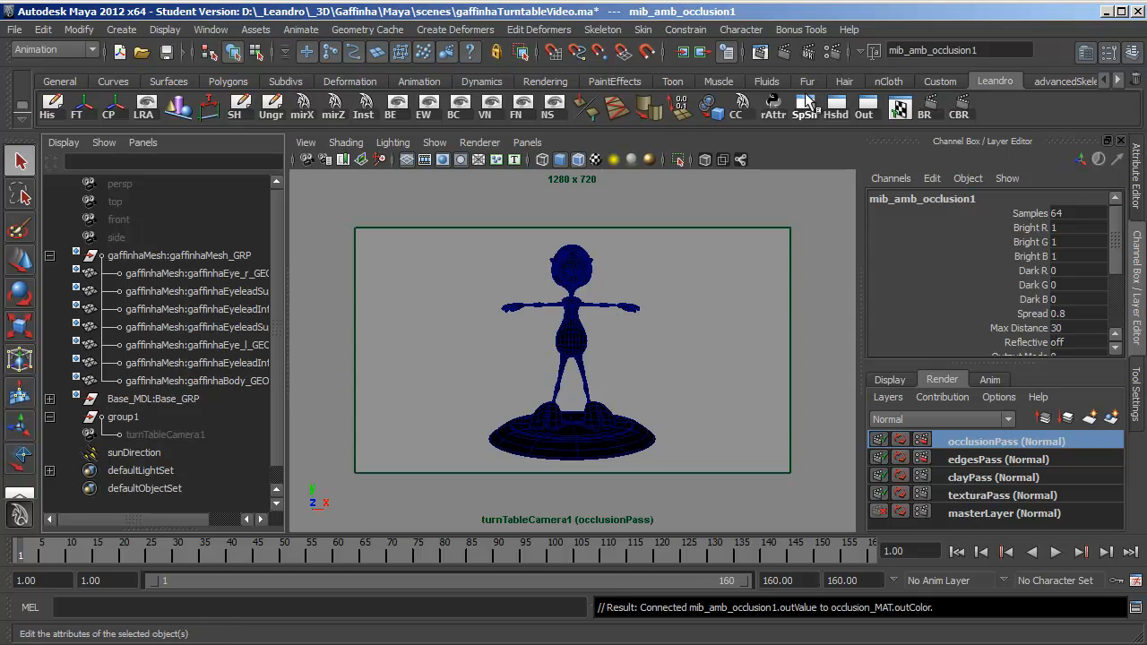
left_click(760, 51)
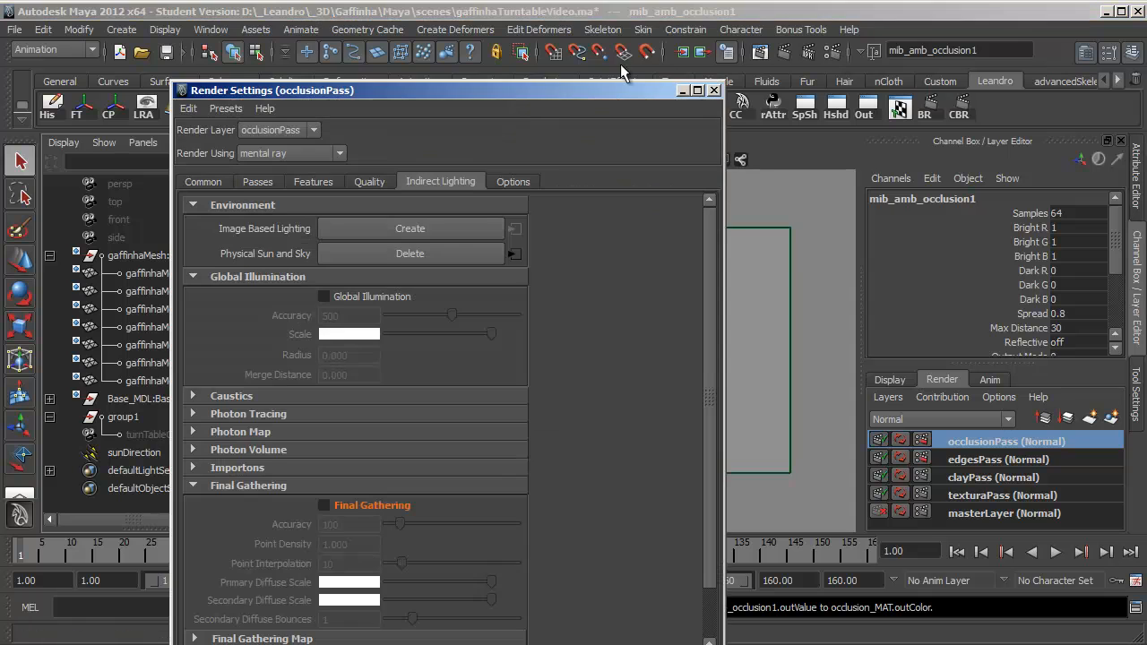
left_click_drag(556, 92, 627, 29)
left_click(268, 111)
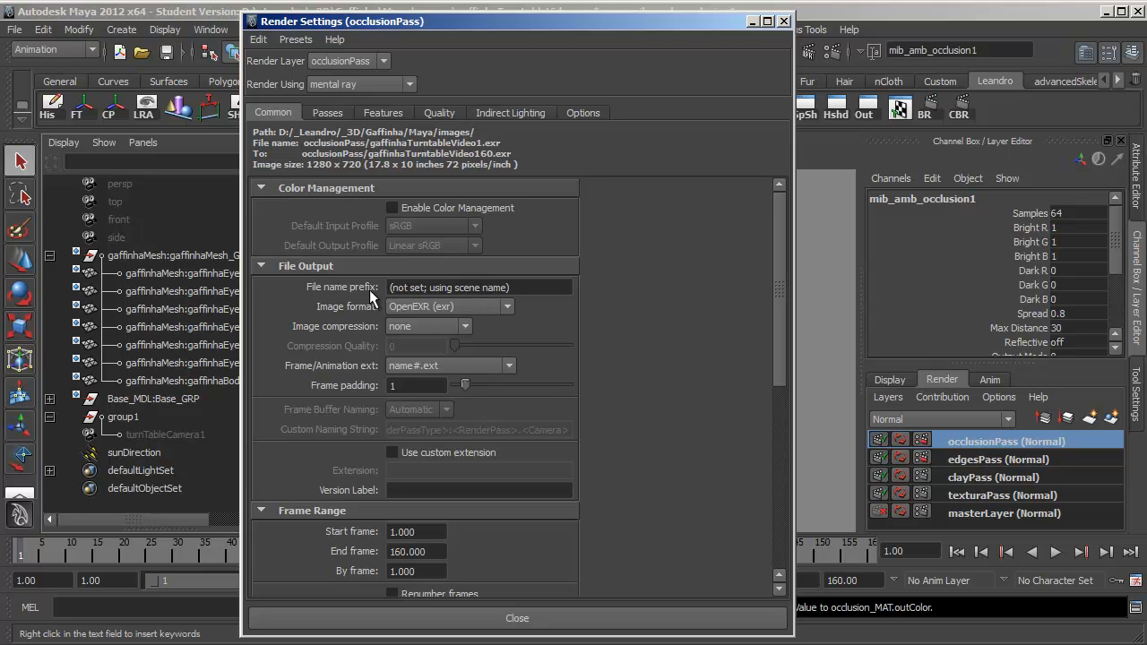
right_click(462, 287)
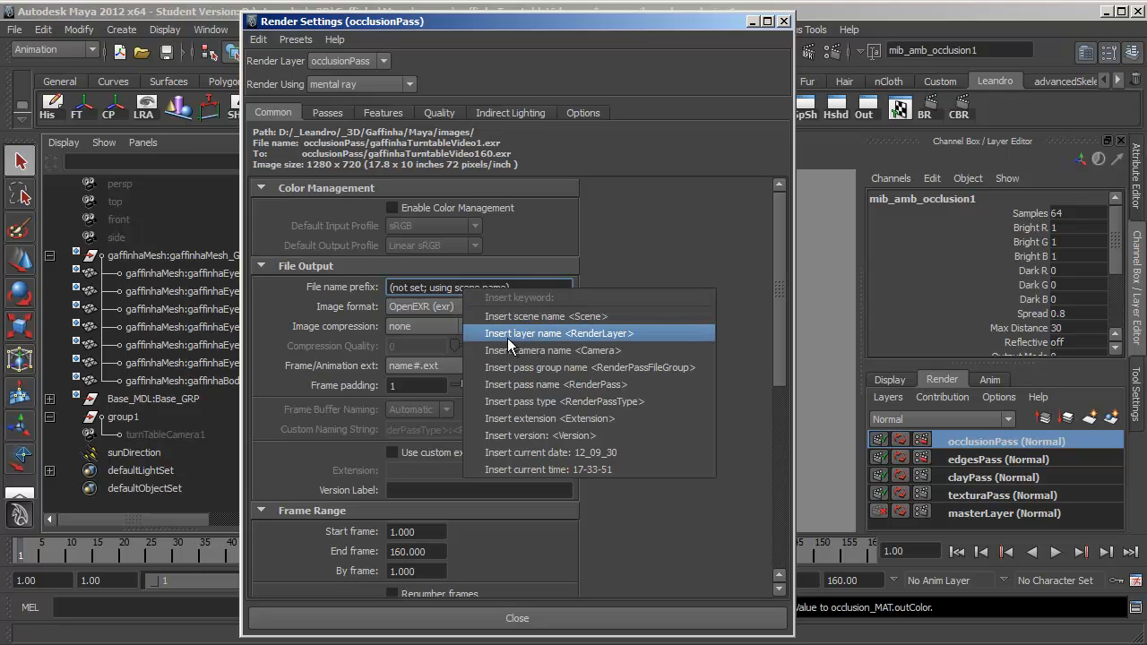
left_click(573, 334)
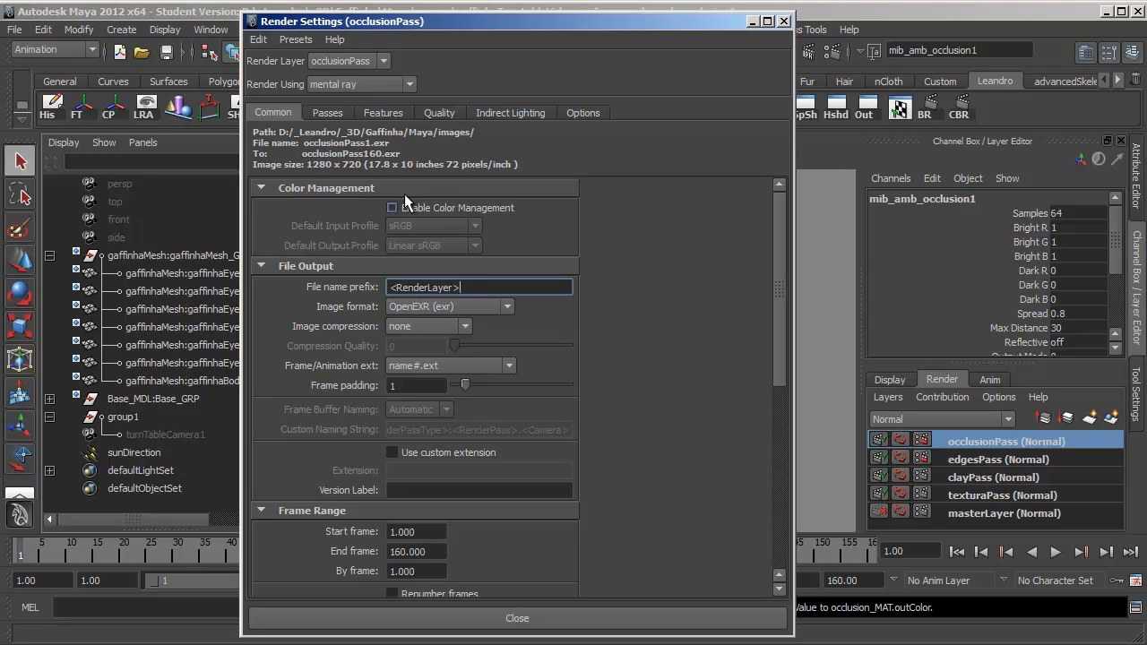
Check the output file names of edgesPass, clayPass and texturaPass by activating each render layer in turn.
left_click(965, 461)
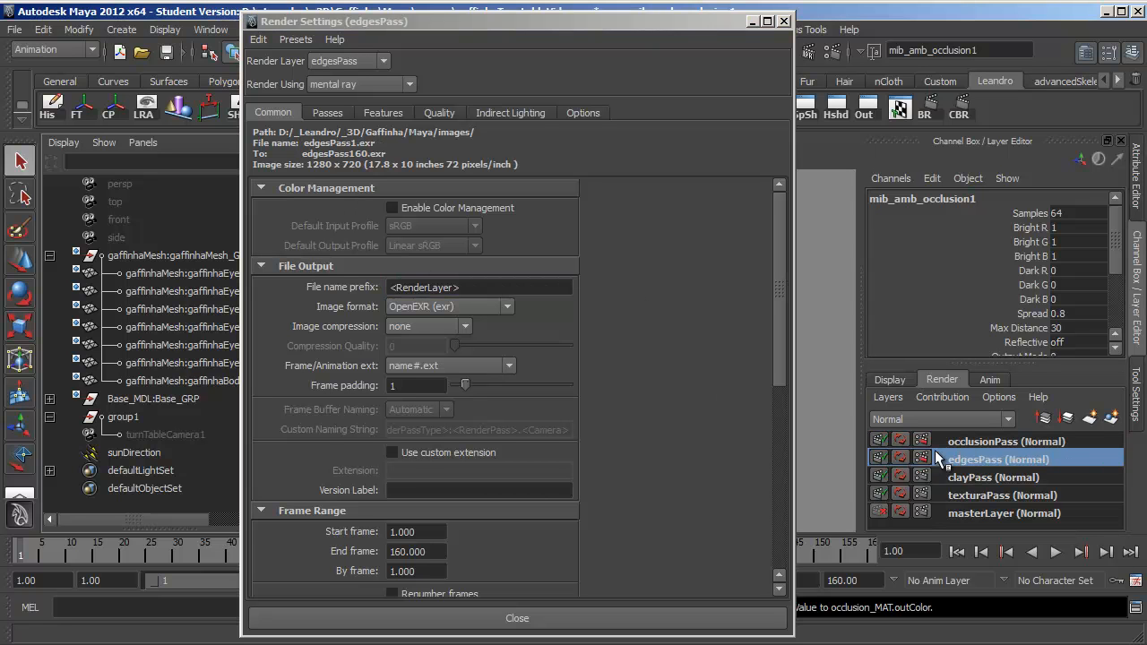
left_click(954, 476)
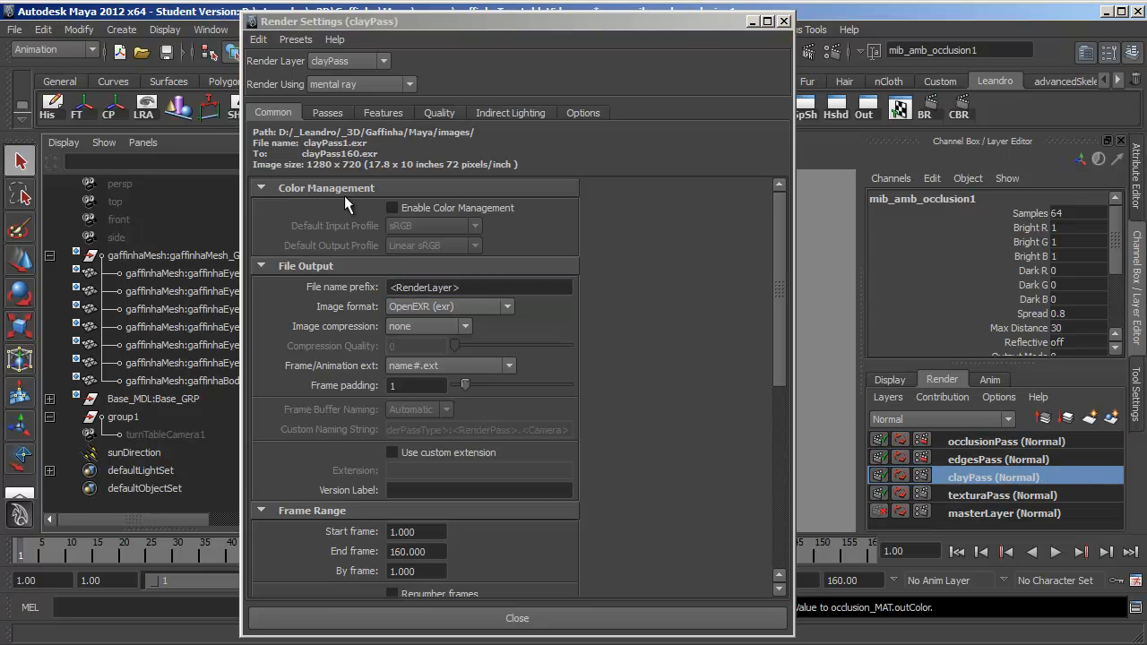
left_click(982, 494)
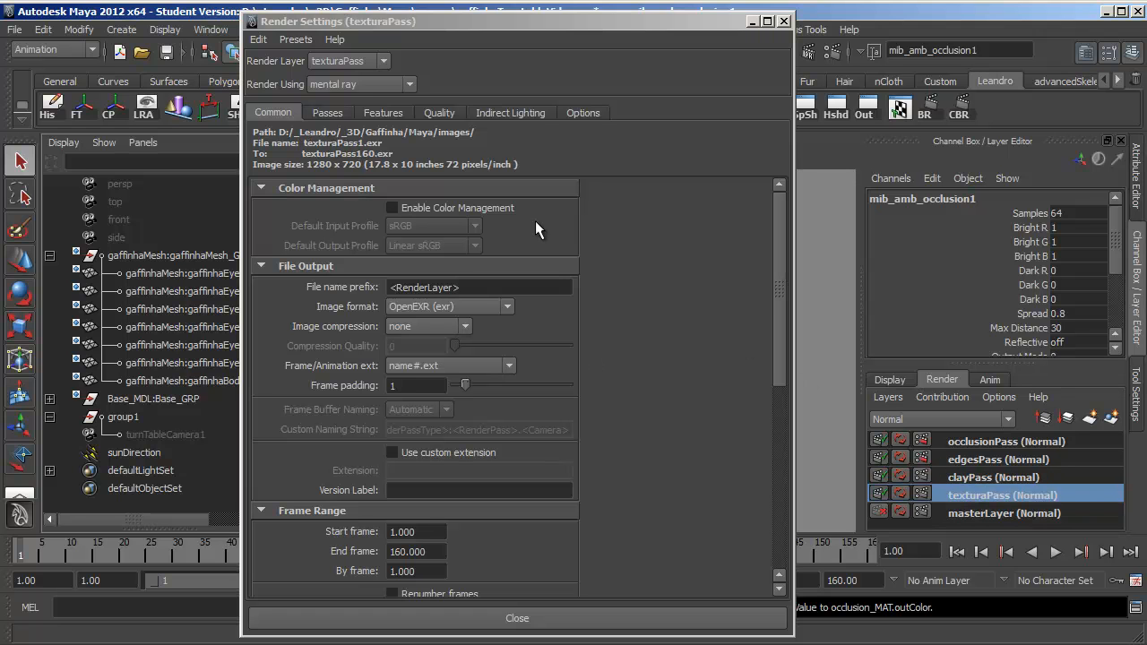
Extend the file name prefix to <RenderLayer>/<RenderLayer> so each layer's frames go into their own folder.
left_click_drag(474, 290, 426, 288)
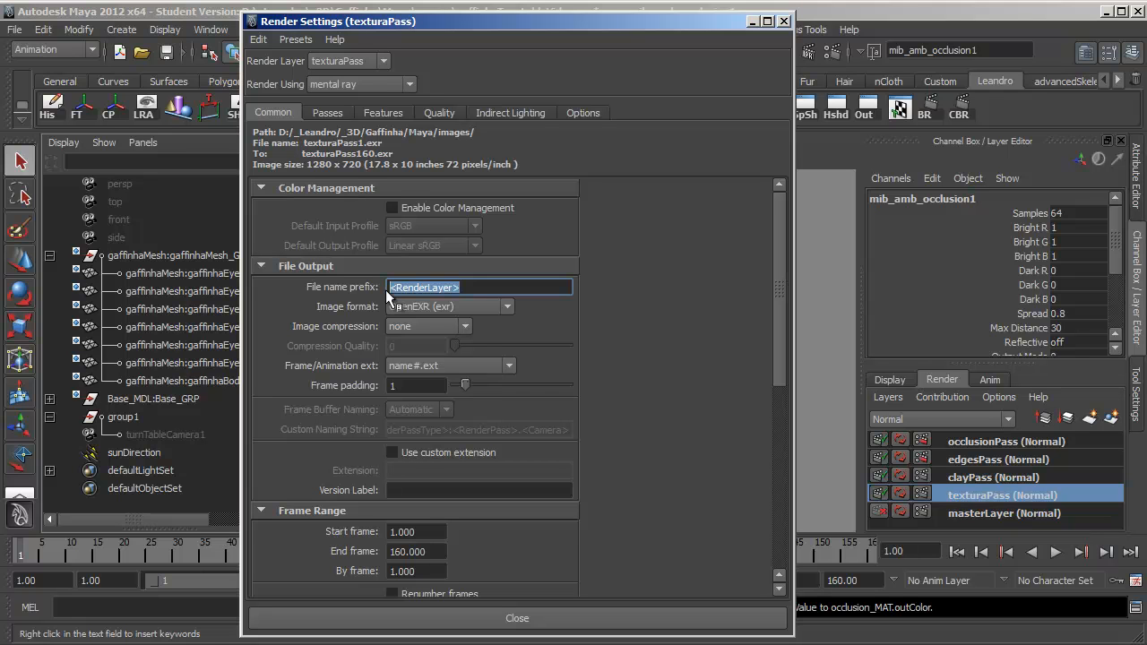
left_click(471, 286)
type("<RenderLayer>")
type("/")
key("Return")
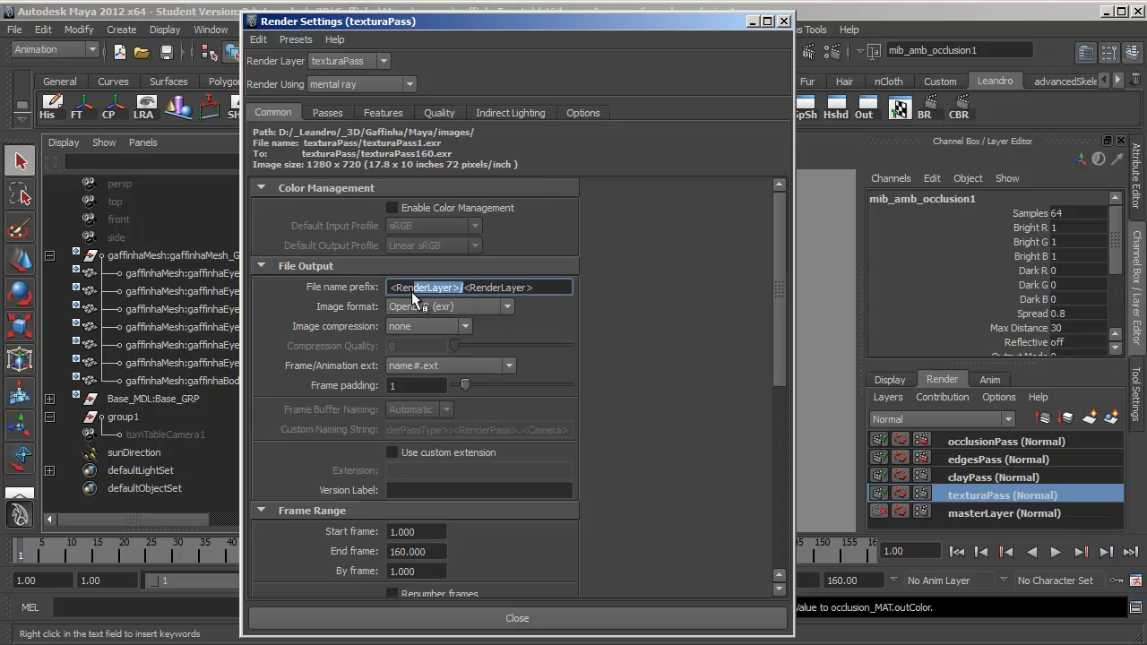
left_click(465, 290)
left_click(546, 287)
Close the render settings and save the scene, accepting the student version notice.
left_click(784, 22)
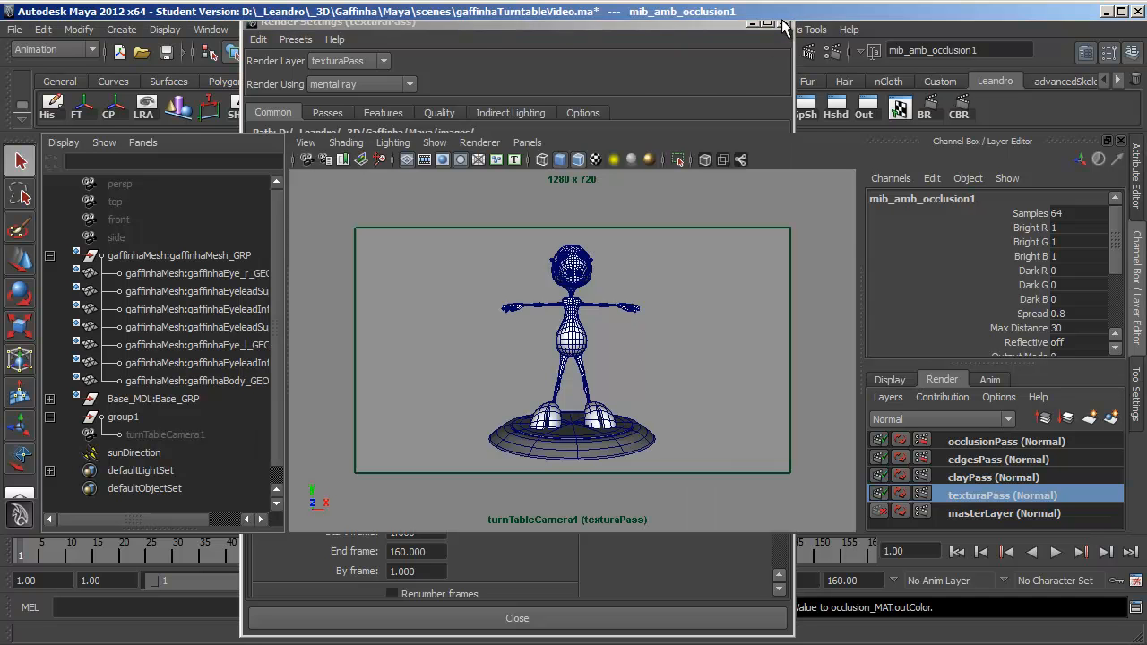
left_click(166, 54)
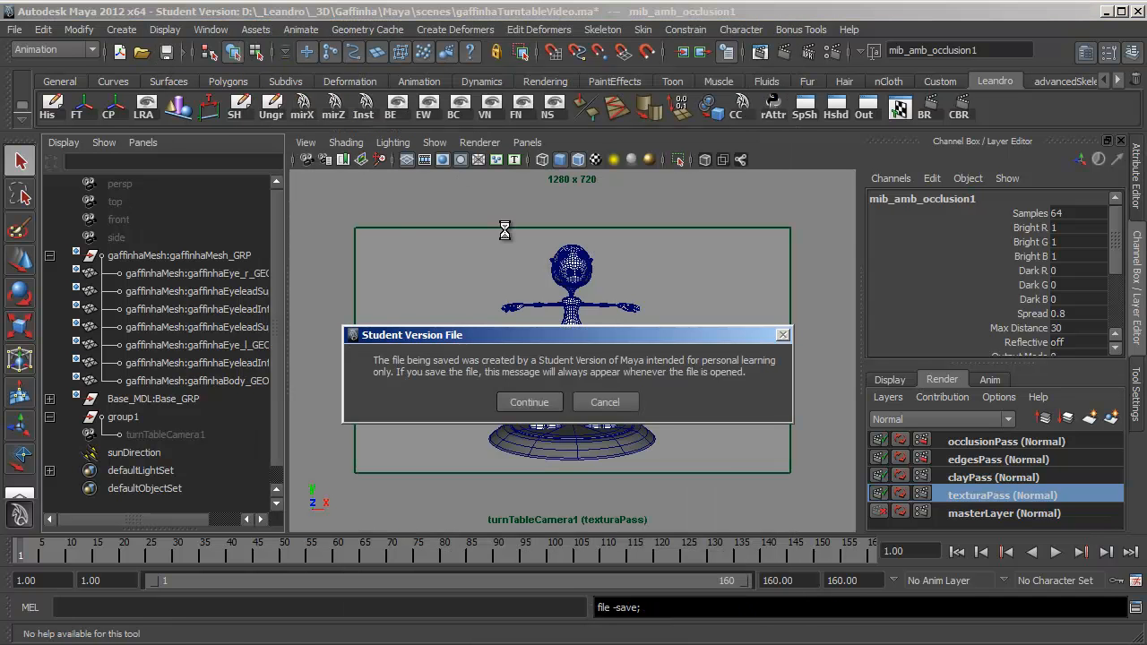
left_click(532, 404)
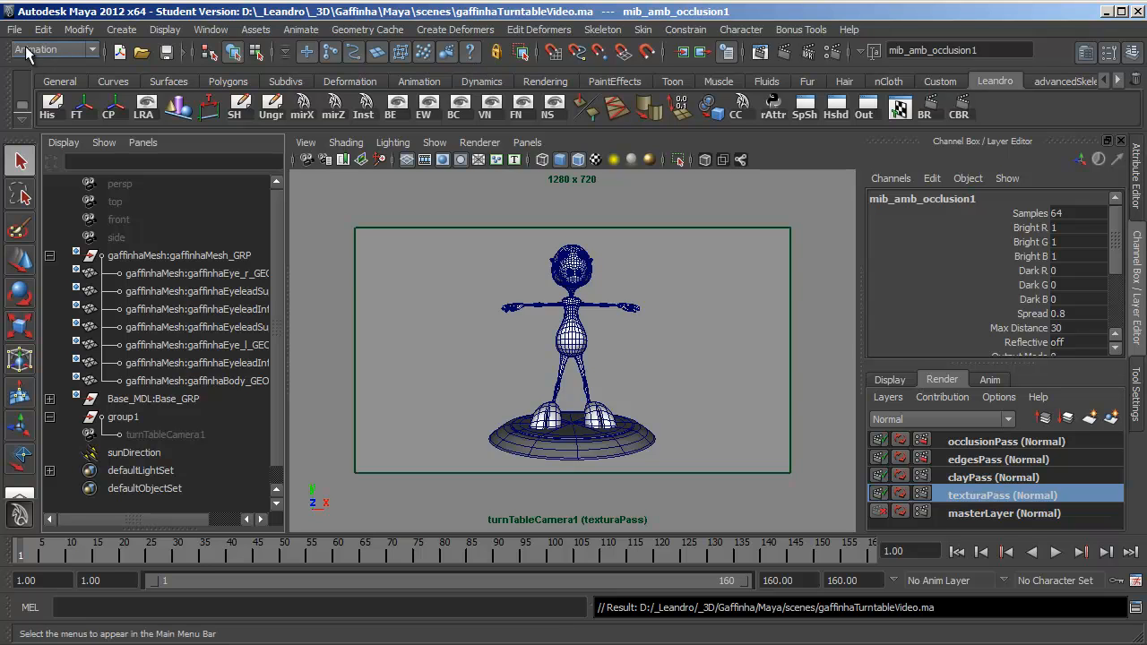
Switch to the Rendering menu set and start a batch render of the scene, accepting the student version notice.
left_click(64, 51)
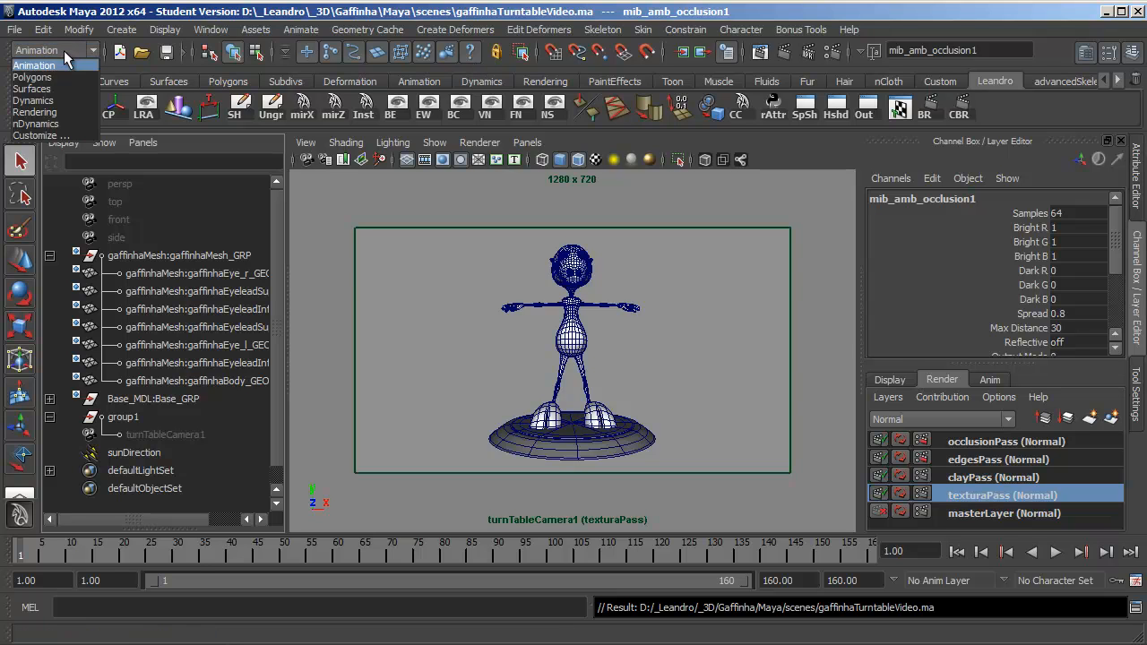
left_click(49, 111)
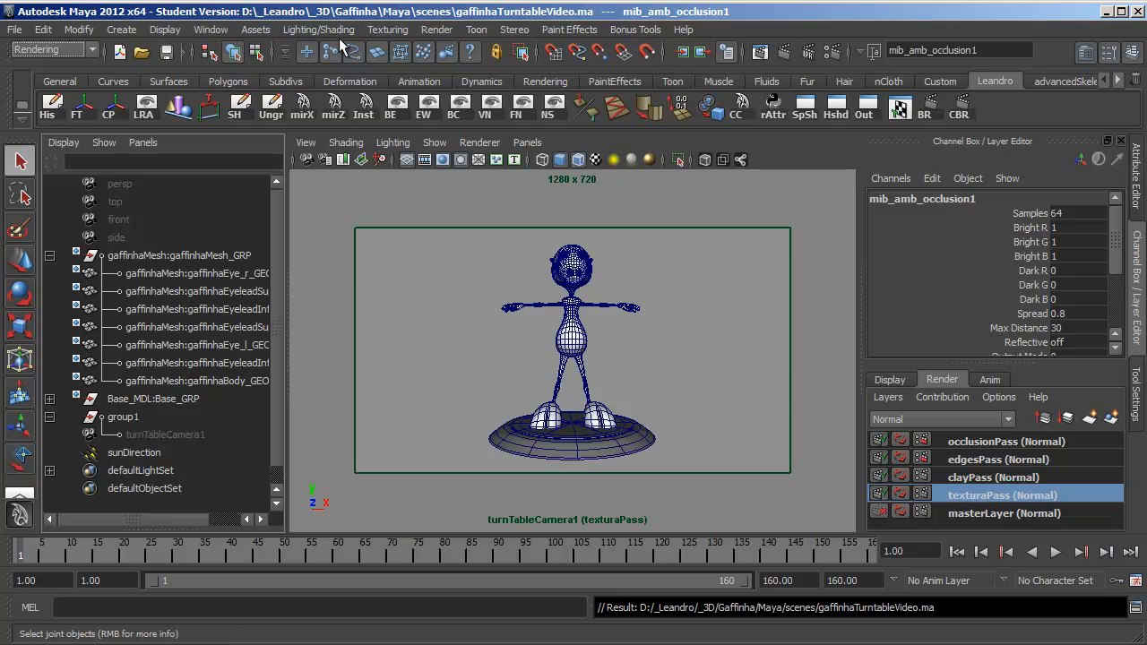
left_click(435, 29)
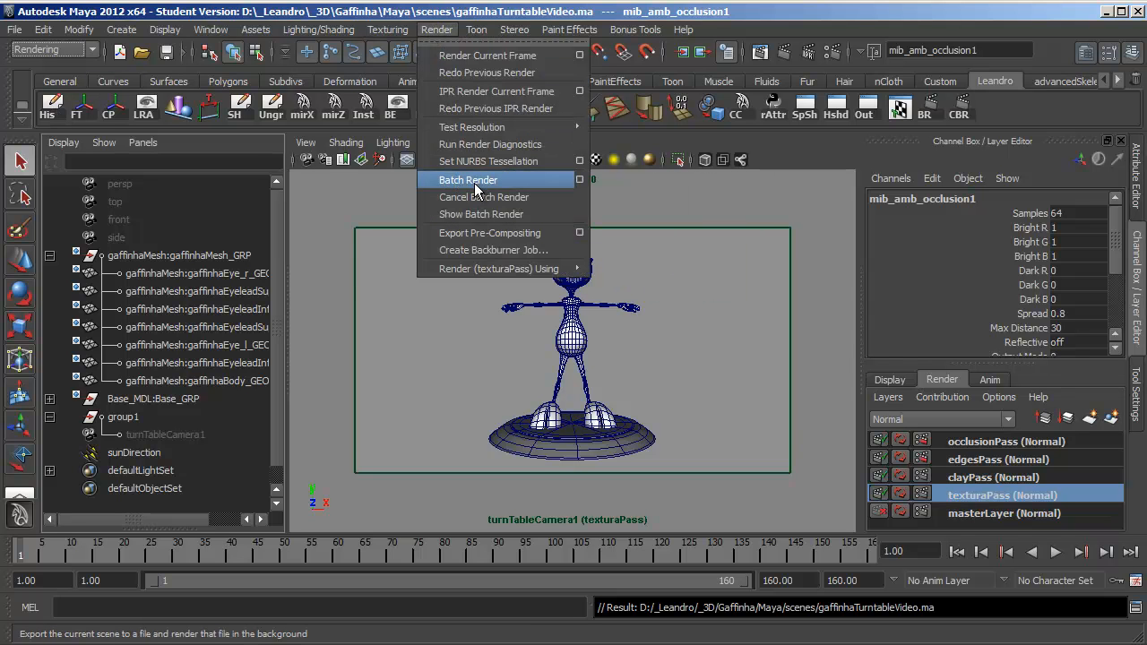
left_click(475, 184)
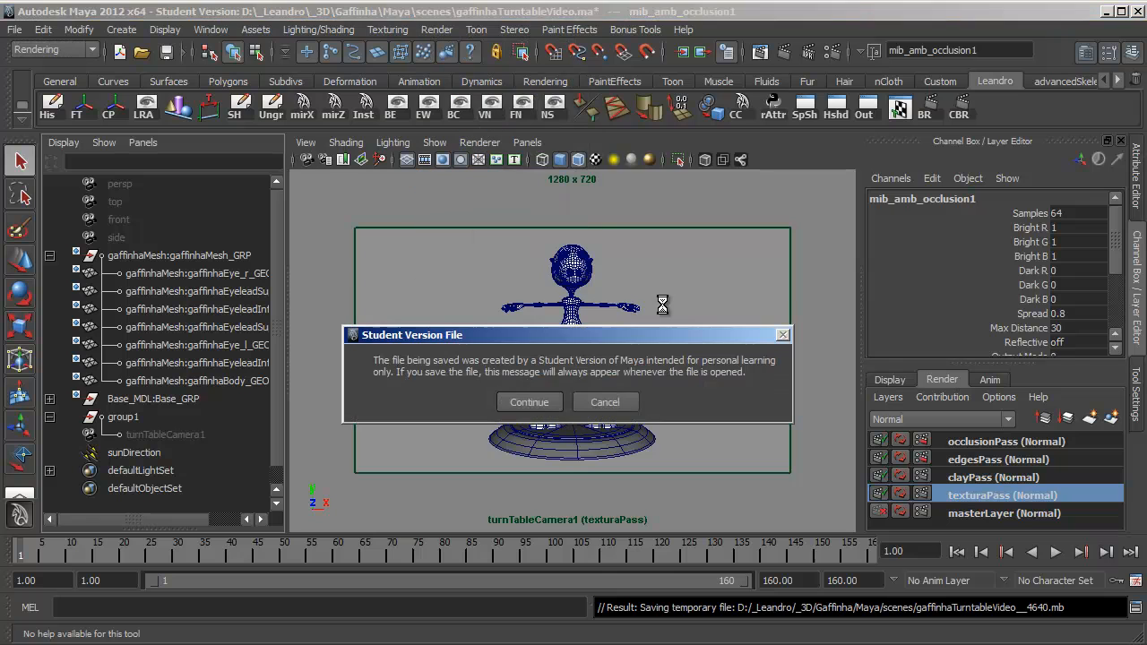
left_click(529, 402)
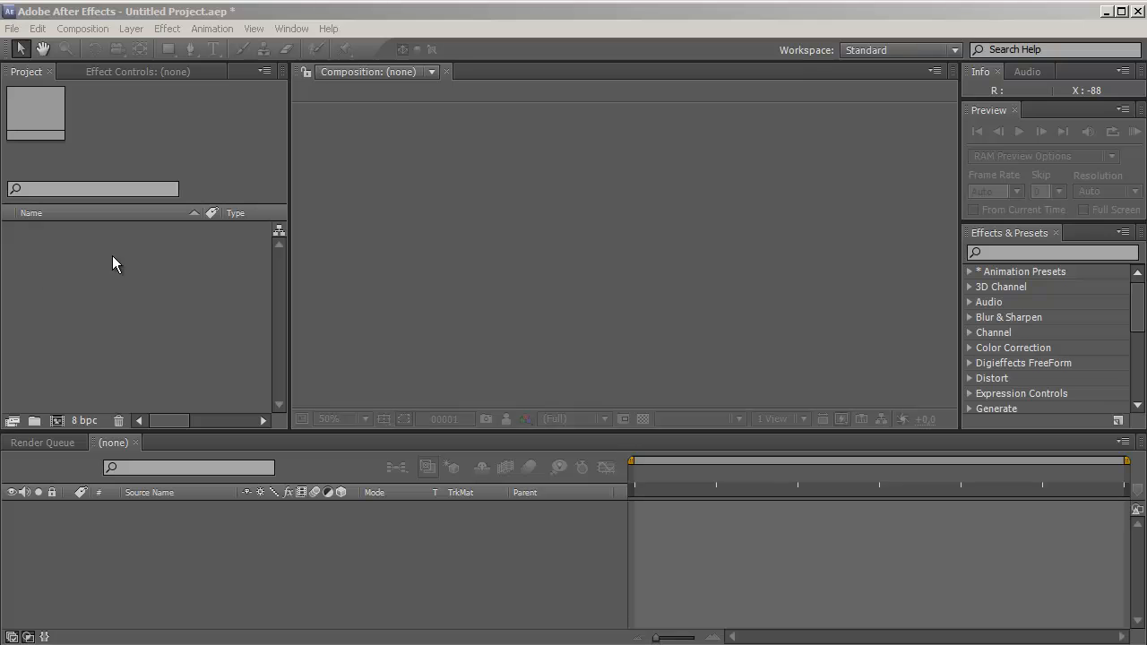
Switch to After Effects and begin importing footage into the empty project.
right_click(79, 264)
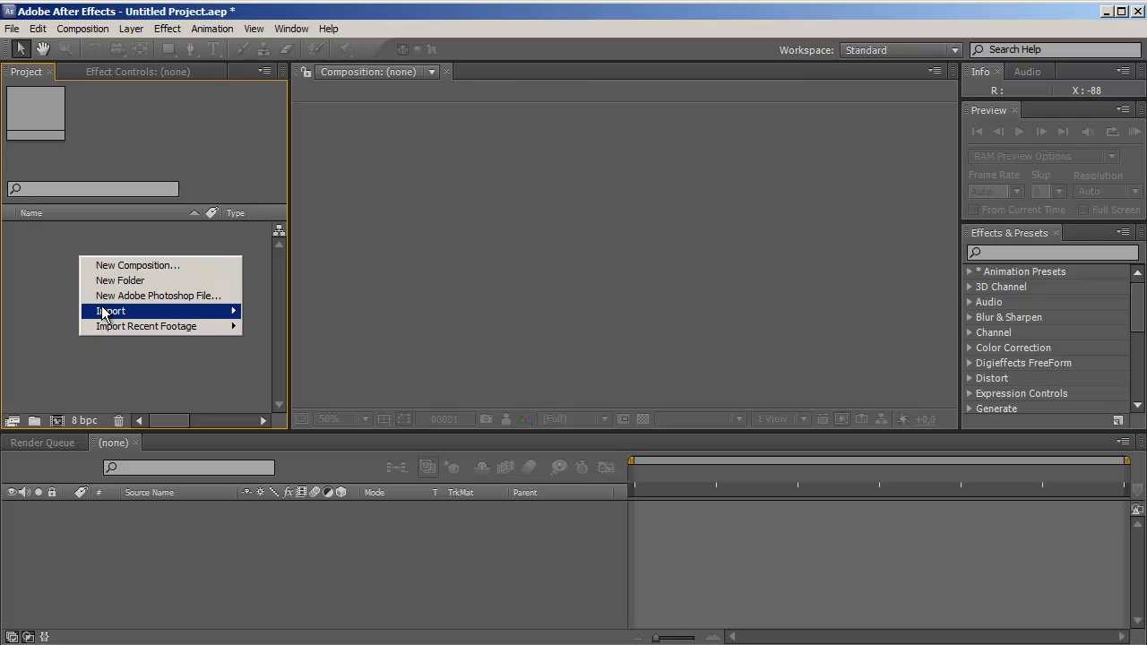
Start a file import and browse to the images folder of the Maya project.
mouse_move(215, 312)
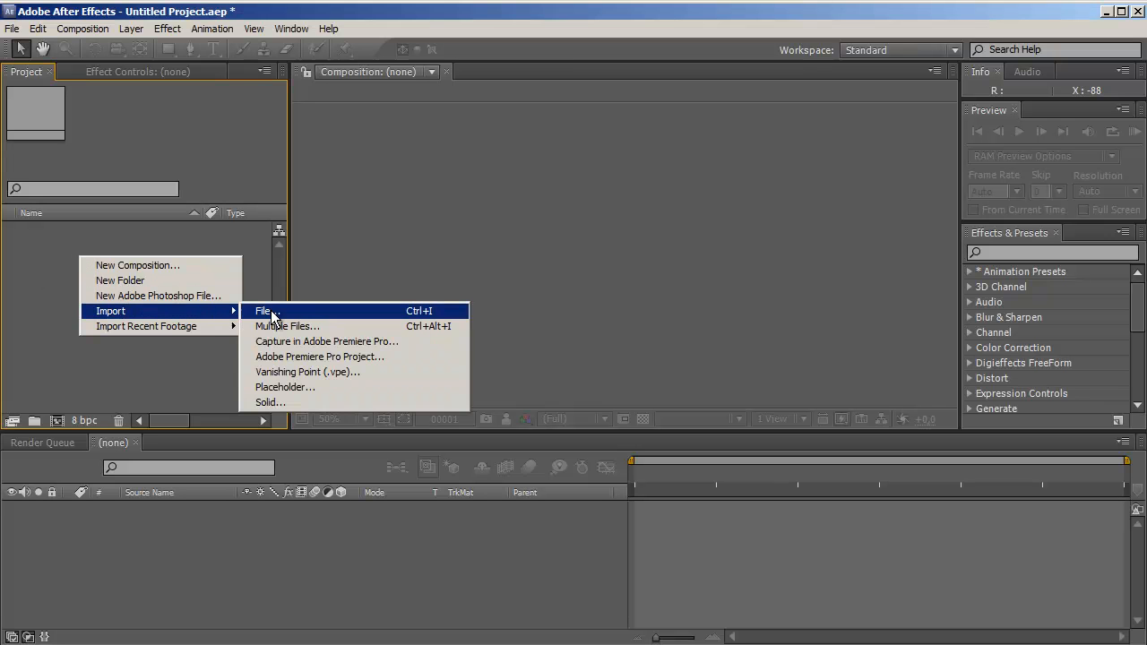
left_click(270, 312)
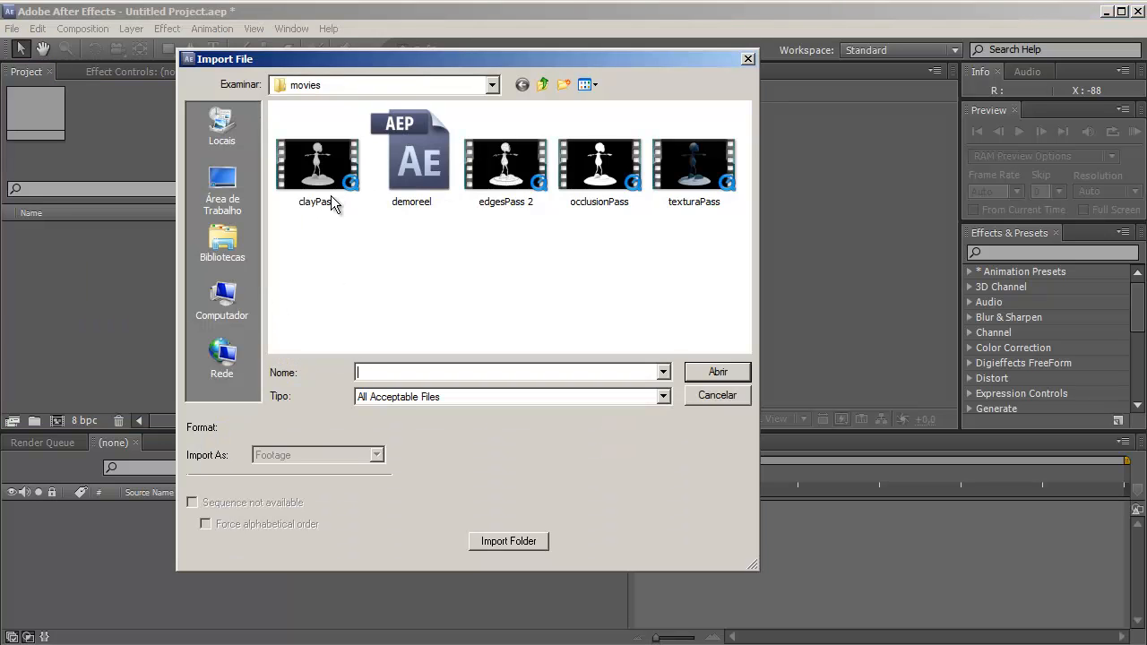
left_click(542, 84)
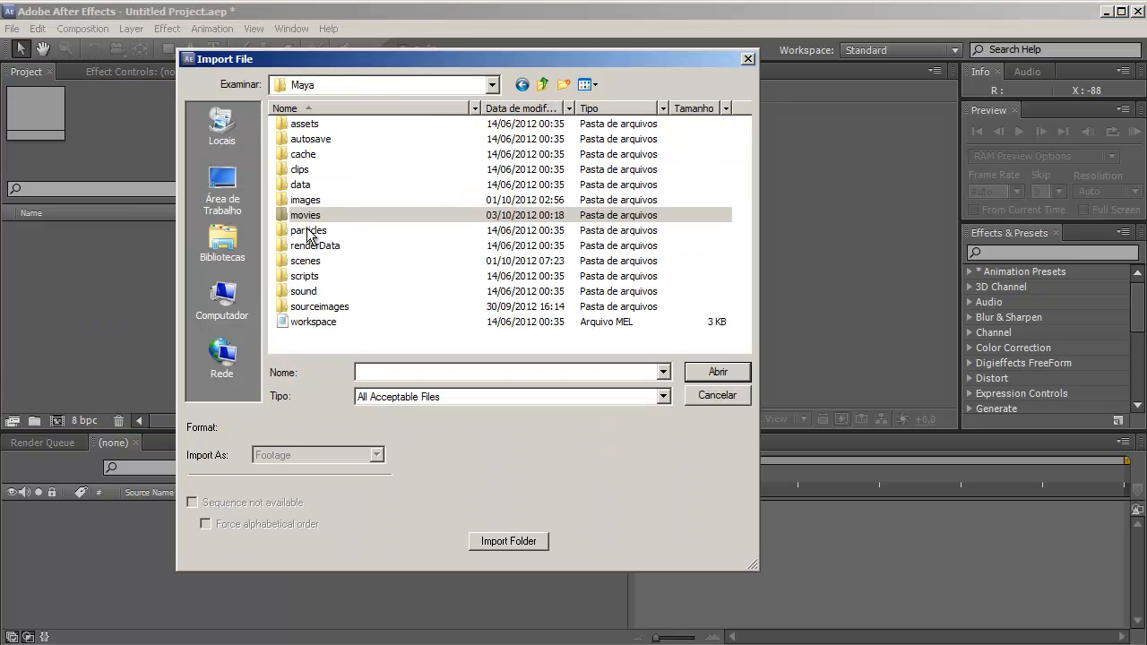
double_click(315, 260)
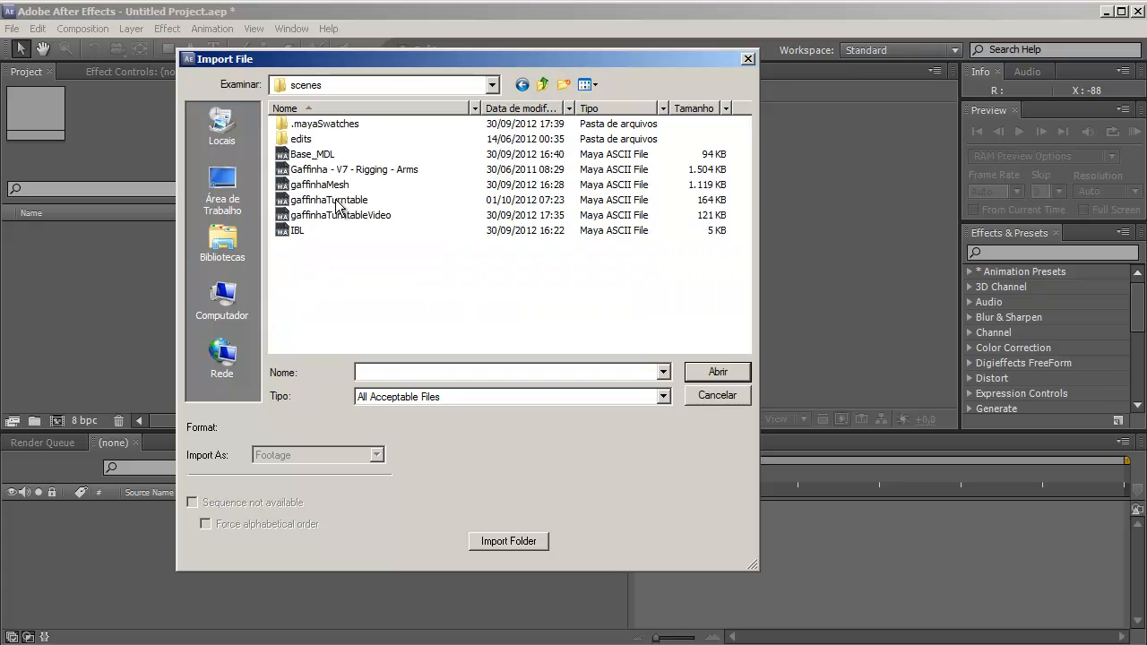
left_click(542, 84)
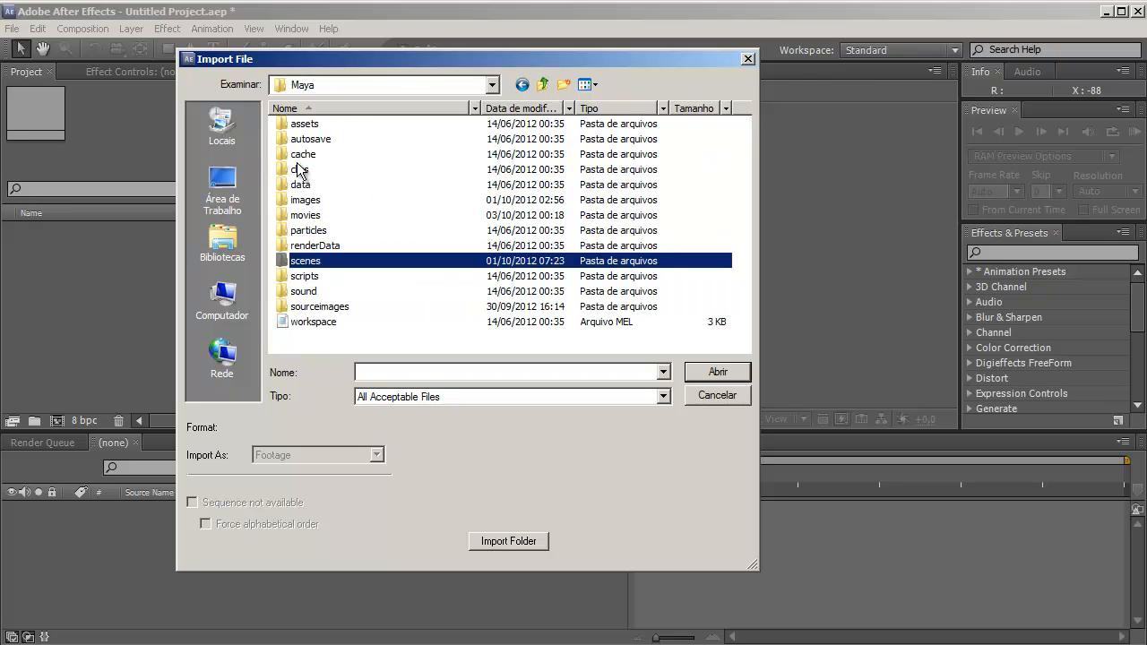
double_click(312, 200)
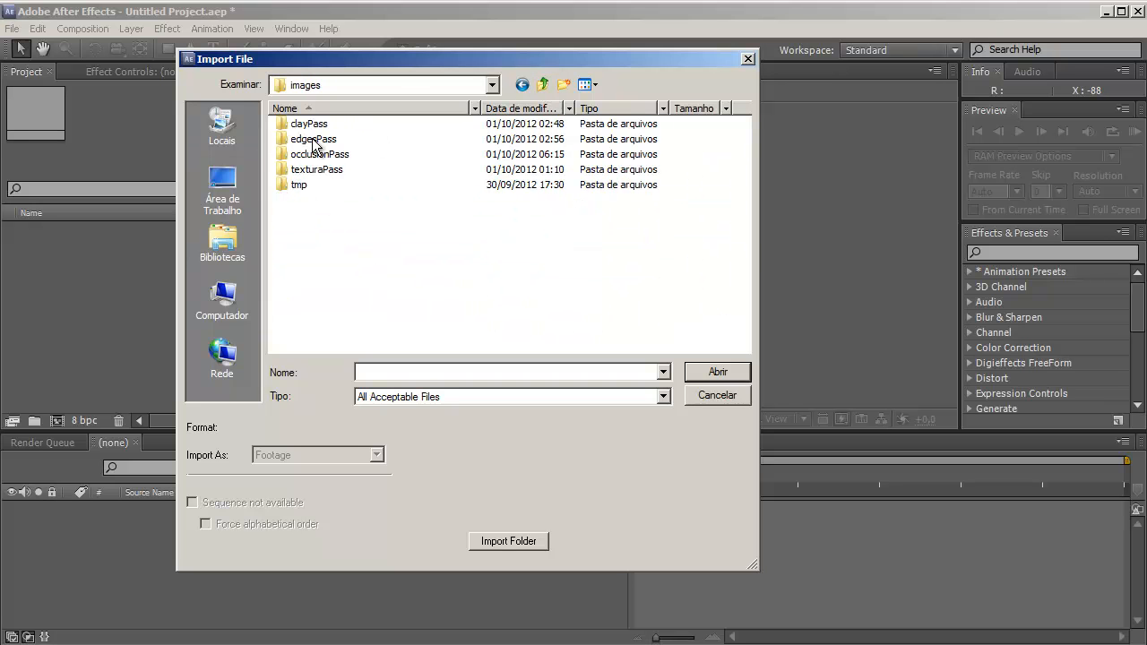
Look through the render pass folders and examine the EXR frames inside the clayPass folder.
left_click(314, 131)
left_click(313, 141)
left_click(313, 154)
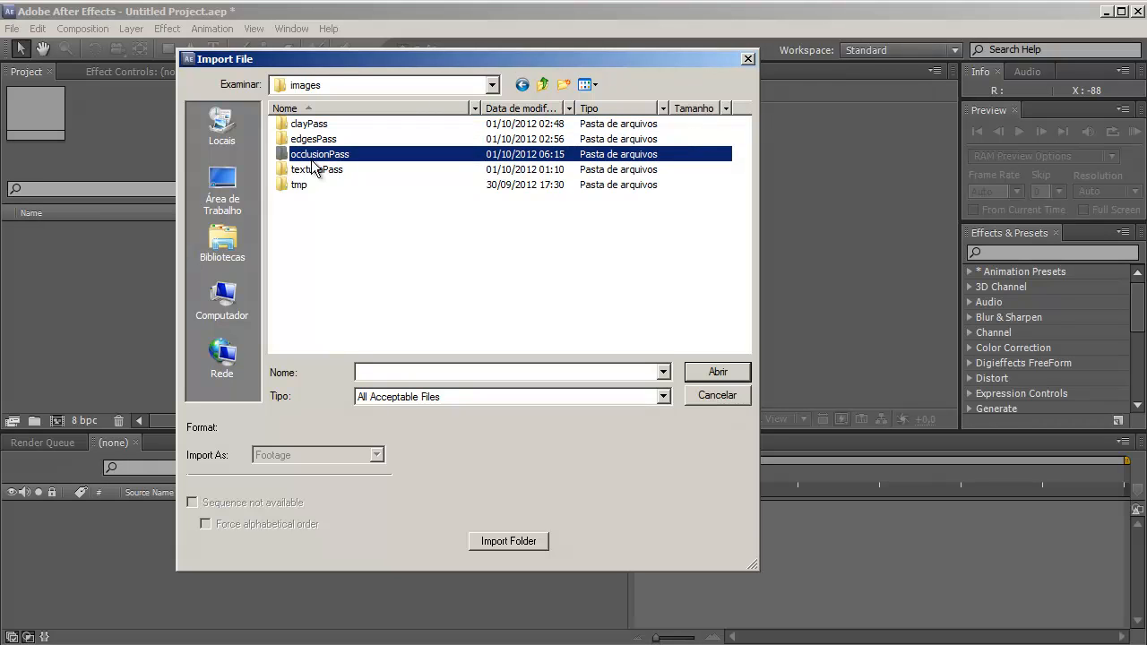
left_click(314, 169)
left_click(311, 126)
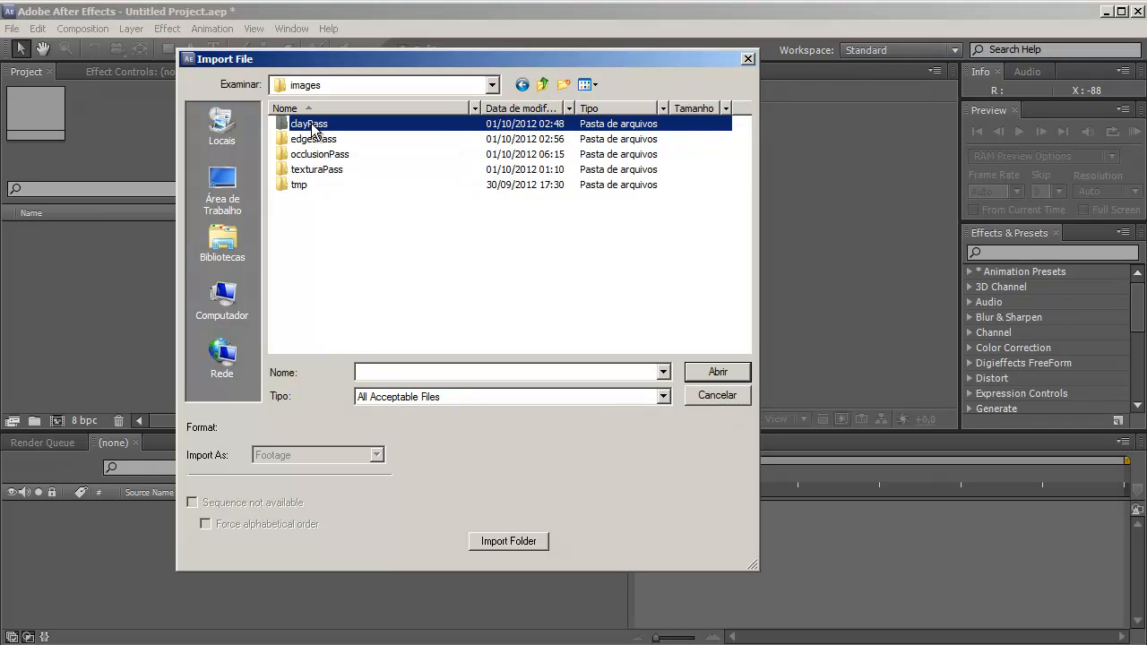
double_click(312, 125)
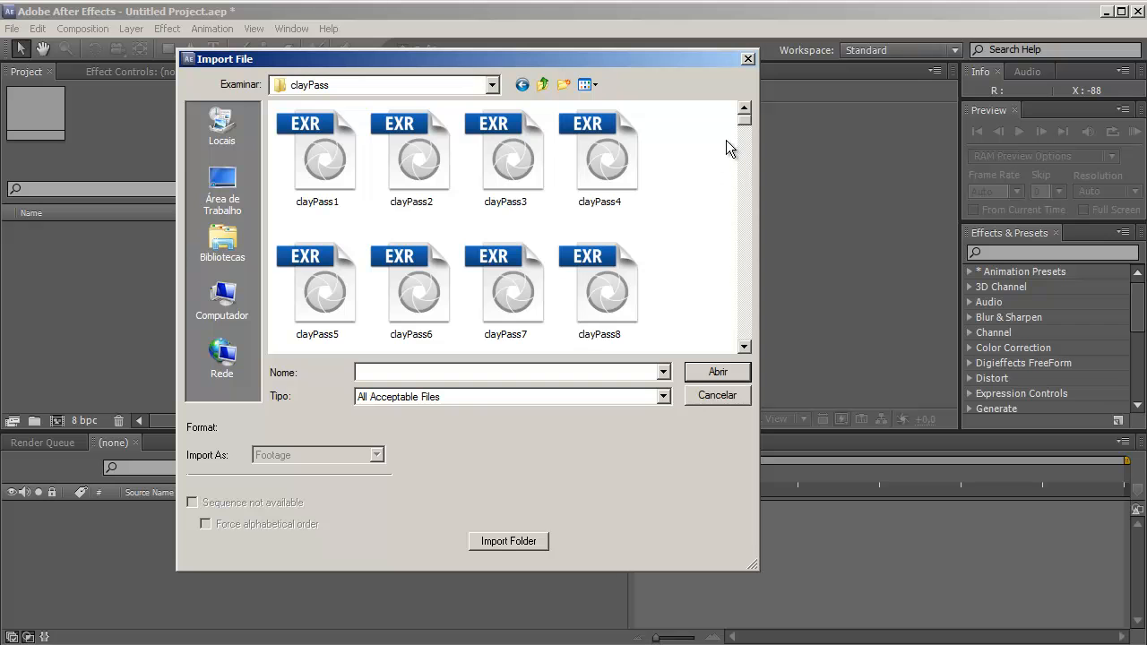
mouse_move(740, 128)
left_mouse_down()
mouse_move(744, 195)
mouse_move(743, 112)
left_mouse_up()
left_click(305, 159)
left_click(423, 166)
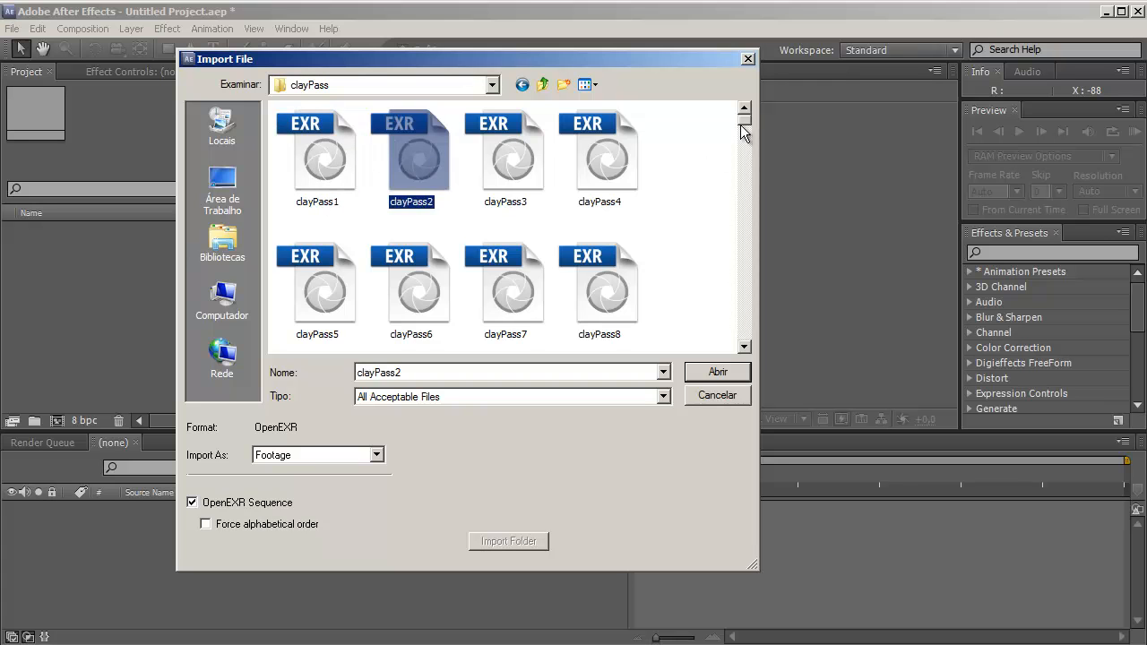
mouse_move(743, 122)
left_mouse_down()
mouse_move(735, 164)
mouse_move(744, 112)
left_mouse_up()
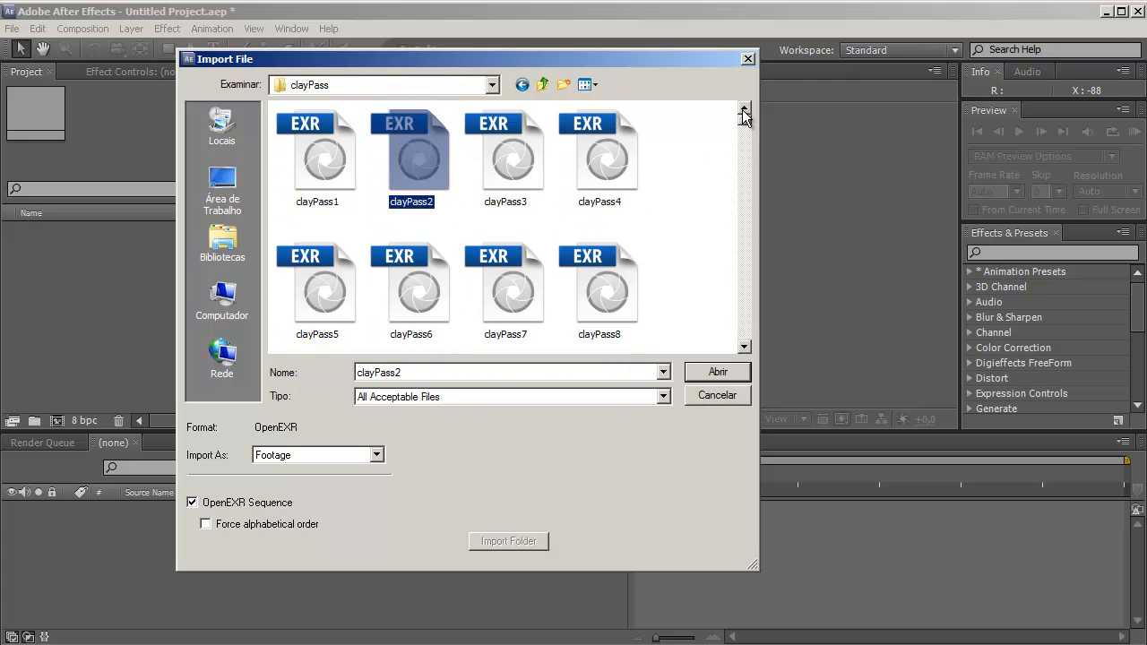
left_click(543, 84)
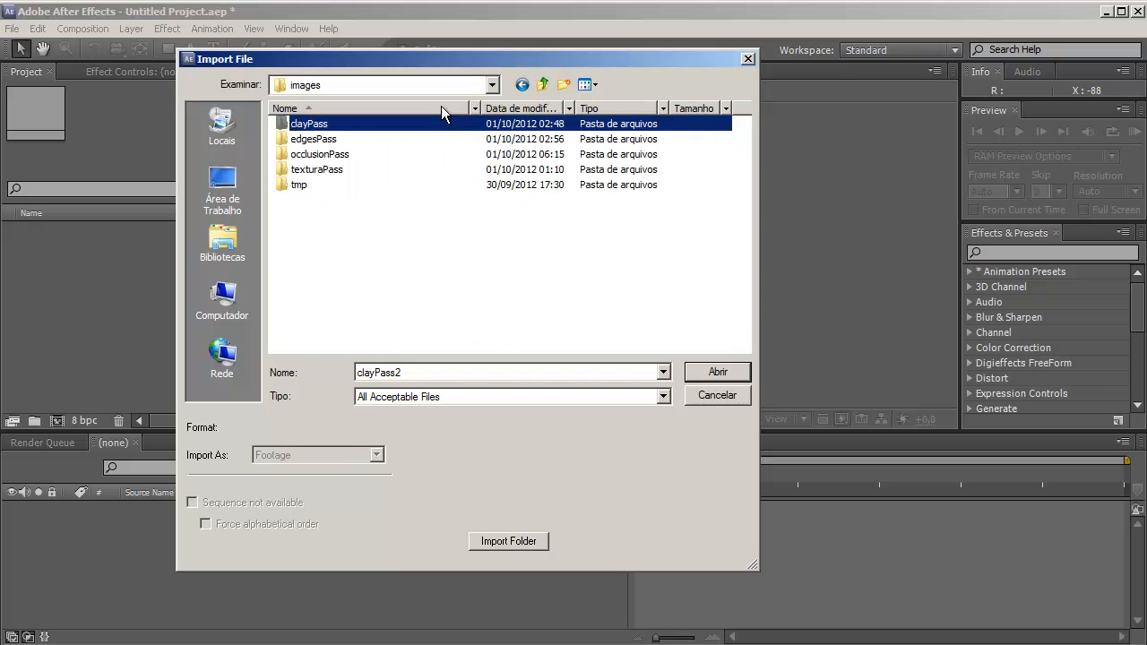
Import the clayPass frames as an OpenEXR sequence footage item, starting from clayPass1.
double_click(307, 123)
left_click(319, 134)
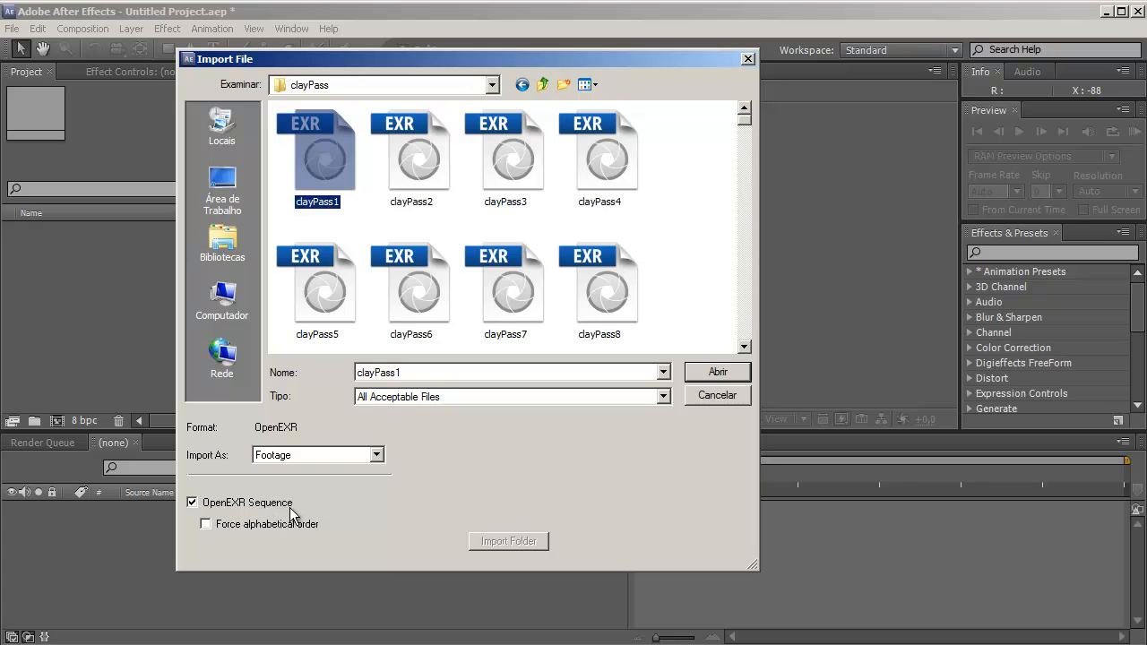
left_click(717, 375)
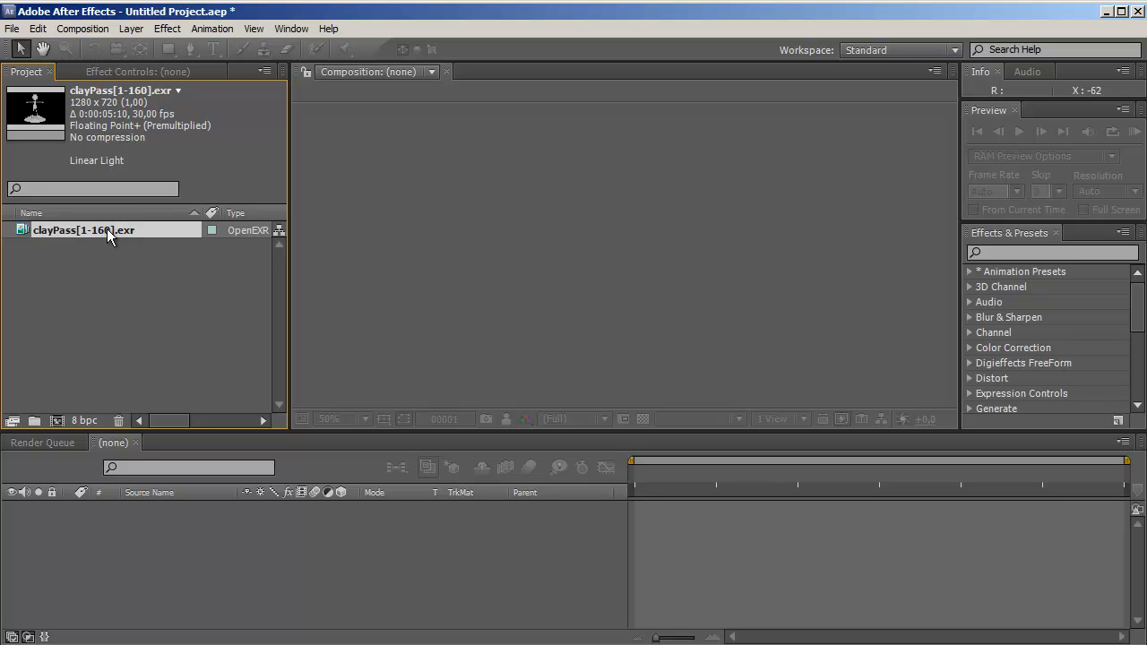
Start a multiple-file import and bring in the edgesPass frames as an OpenEXR sequence from edgesPass1.
right_click(99, 267)
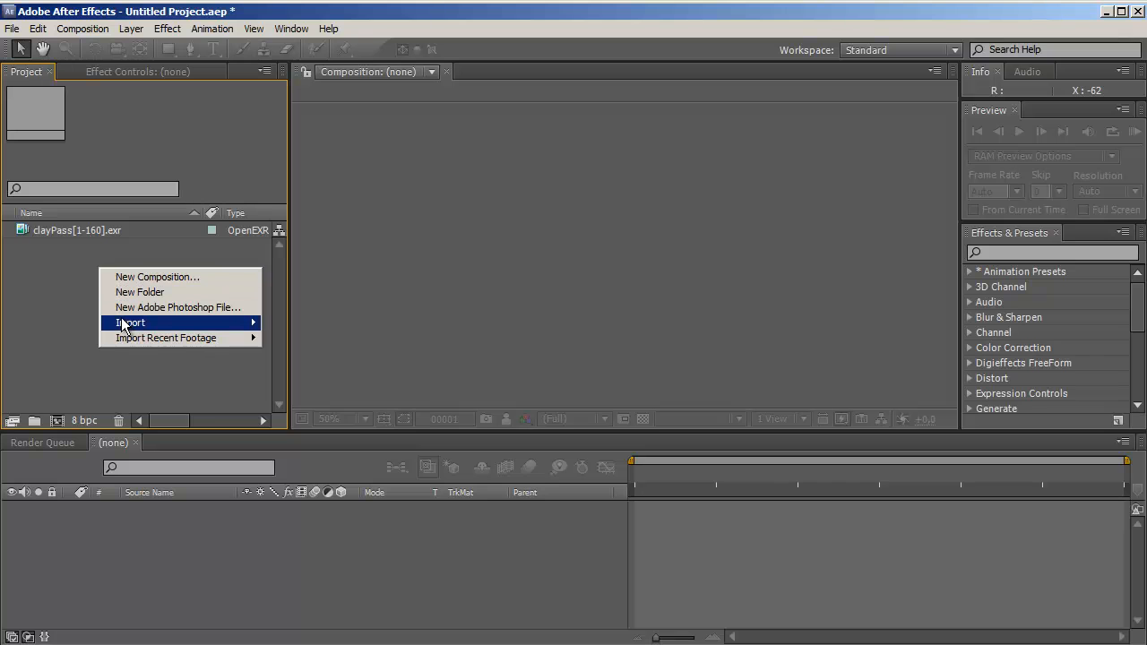
mouse_move(220, 320)
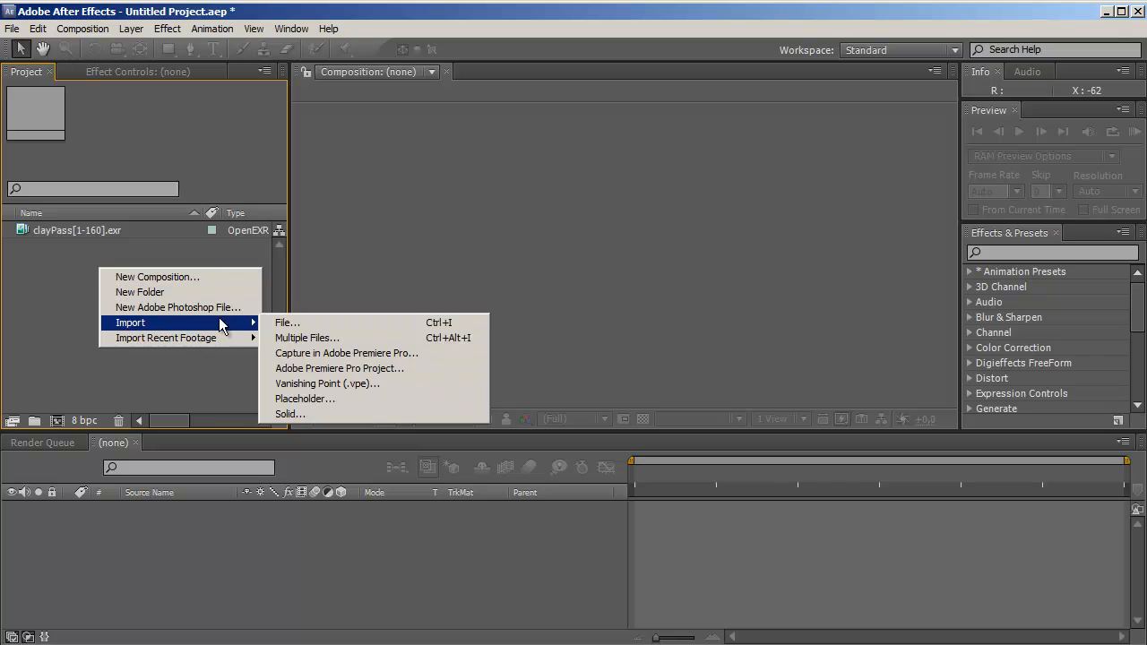
left_click(298, 344)
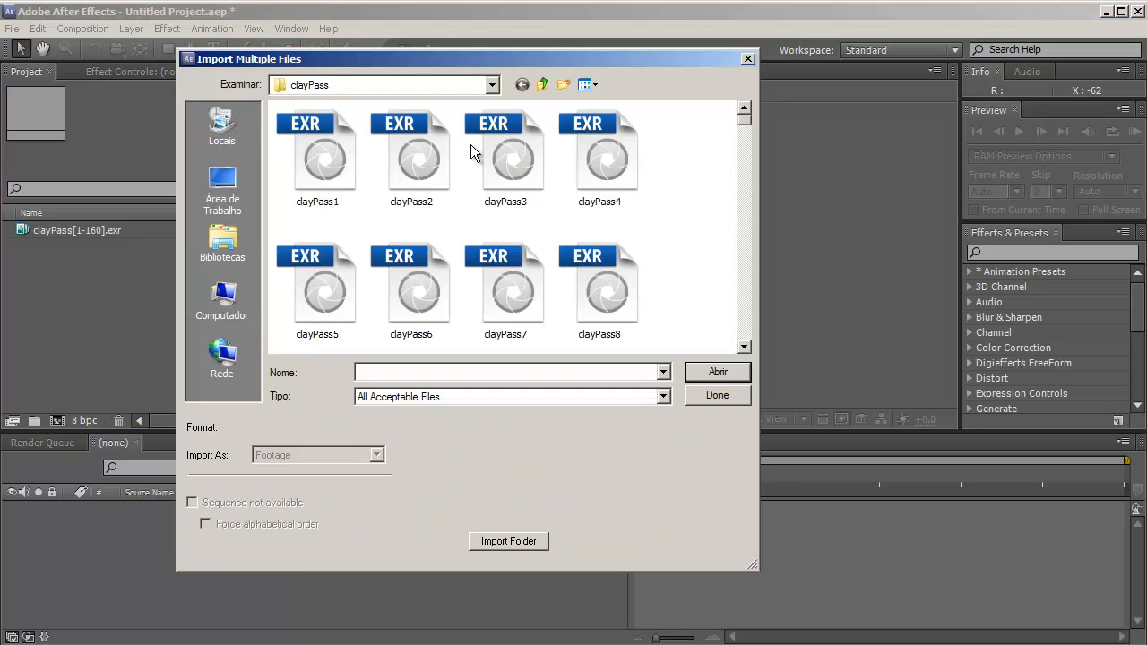
left_click(542, 84)
double_click(316, 140)
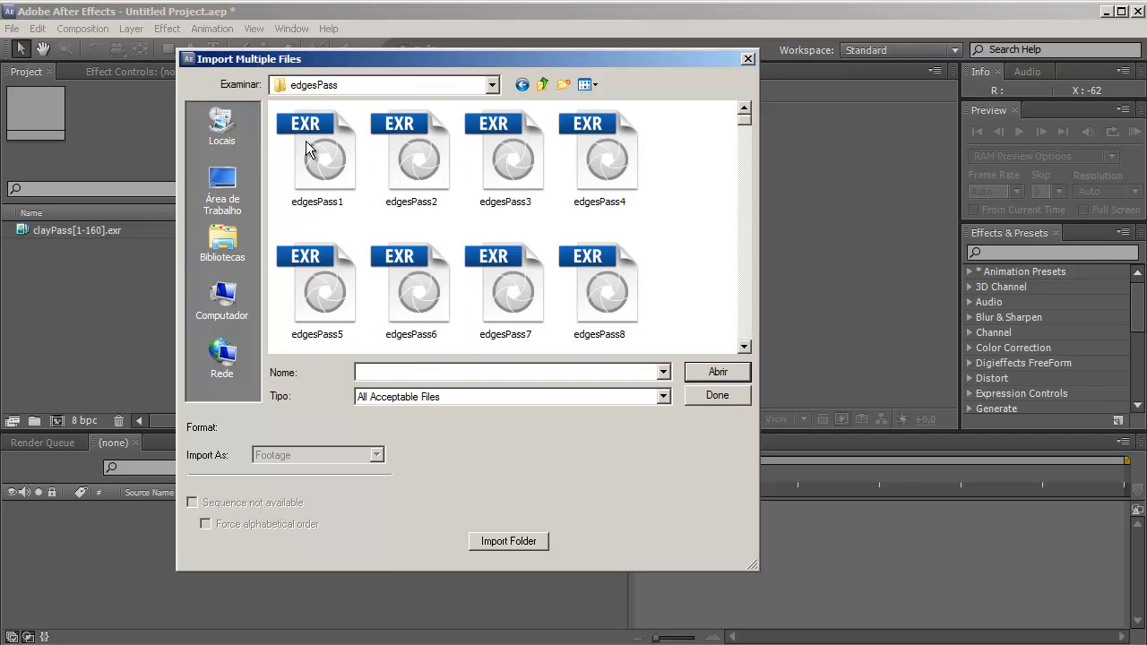
left_click(314, 161)
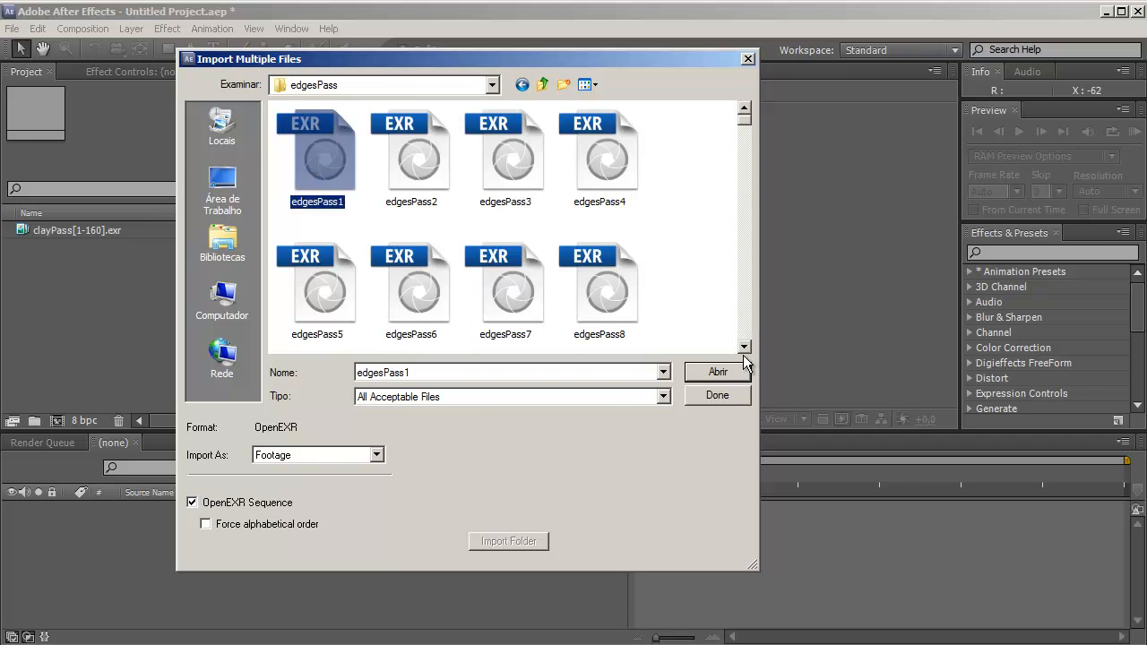
left_click(716, 375)
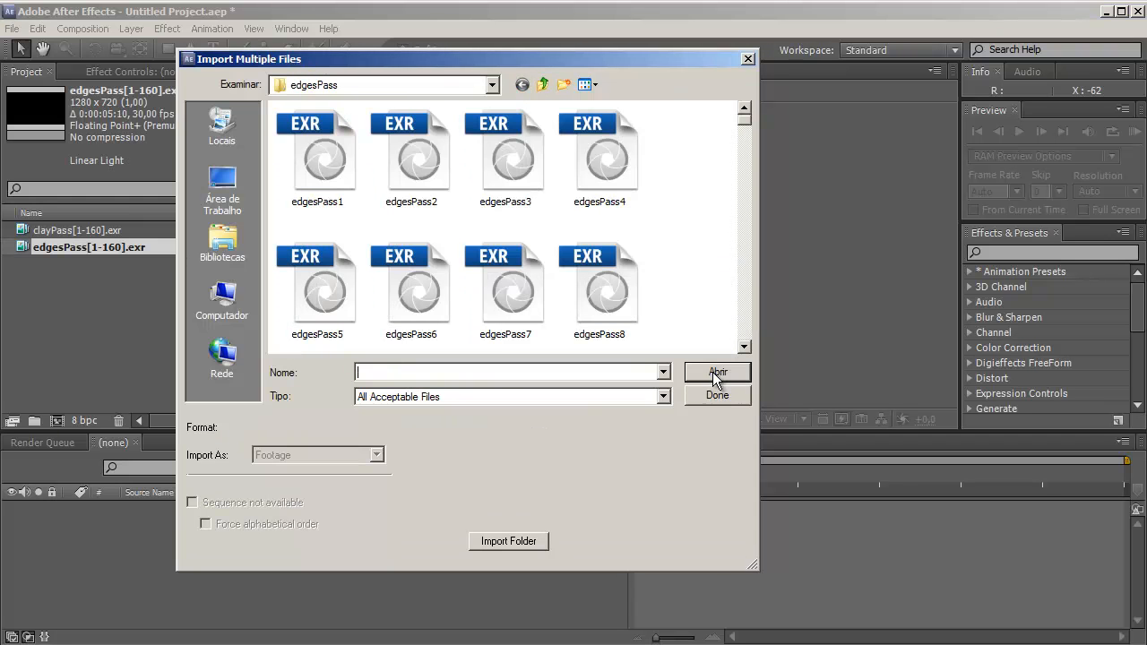
Import the occlusionPass frames as an OpenEXR sequence from occlusionPass1 in the same import session.
left_click(542, 84)
double_click(321, 154)
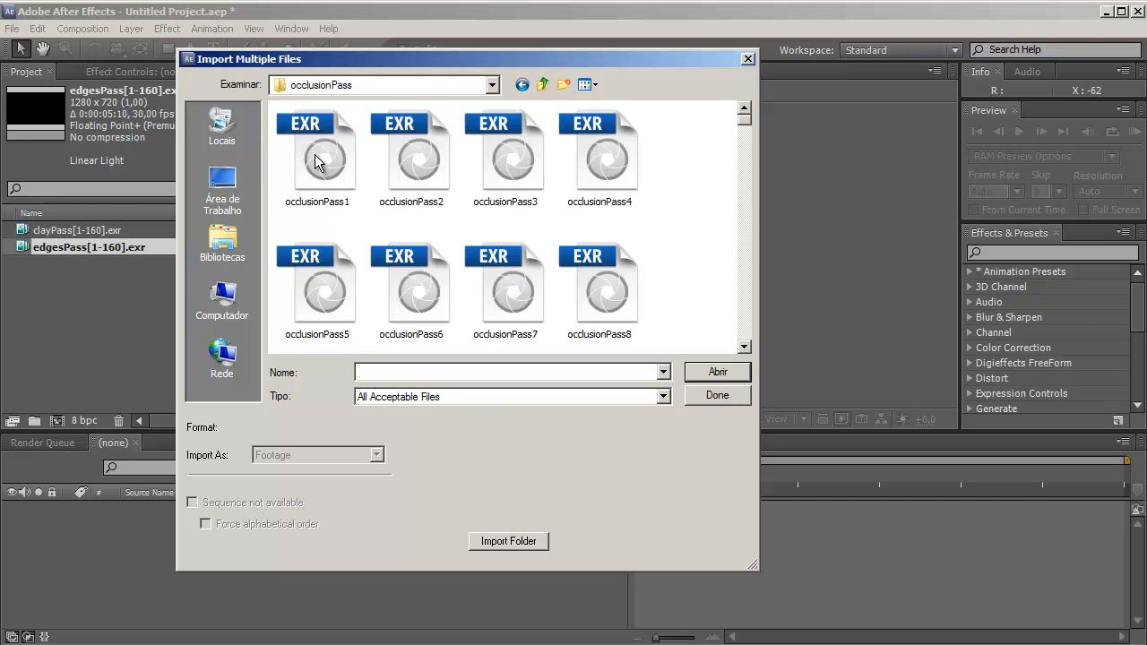
left_click(334, 171)
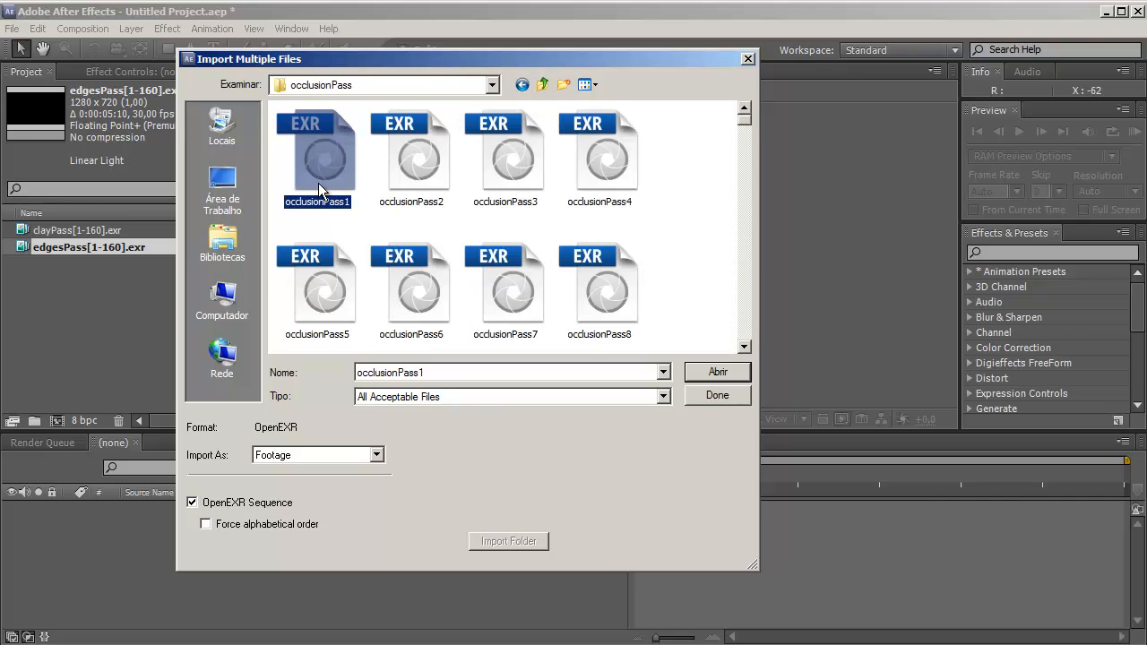
left_click(717, 372)
Import the texturaPass frames as an OpenEXR sequence from texturaPass1 and finish the multiple-file import.
left_click(542, 84)
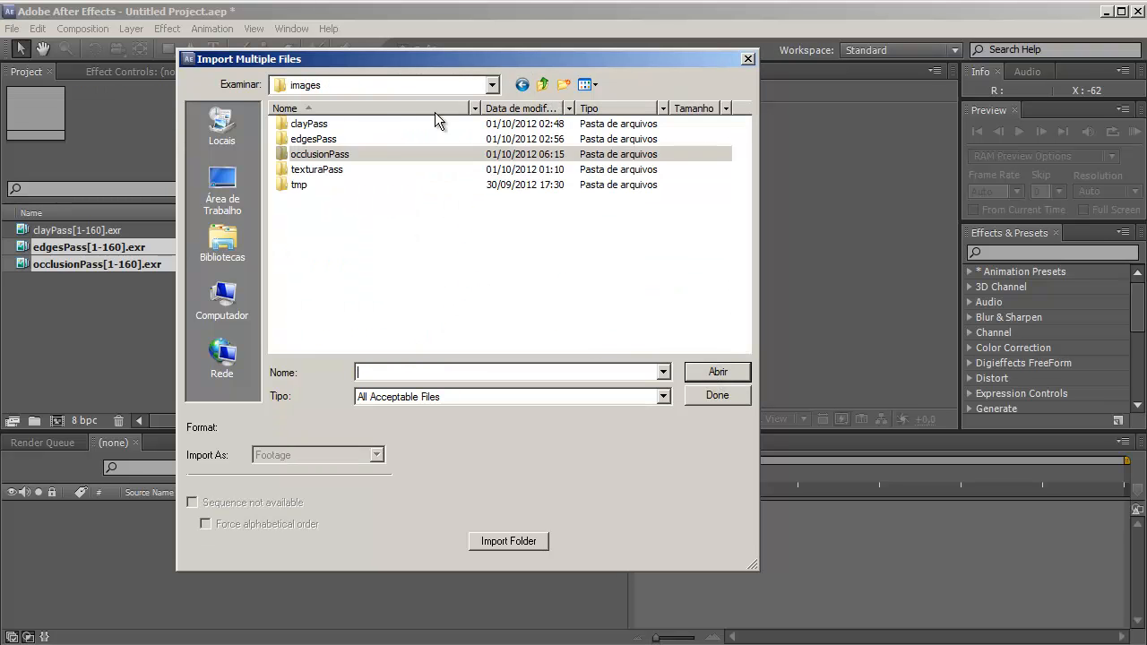
double_click(318, 169)
left_click(323, 159)
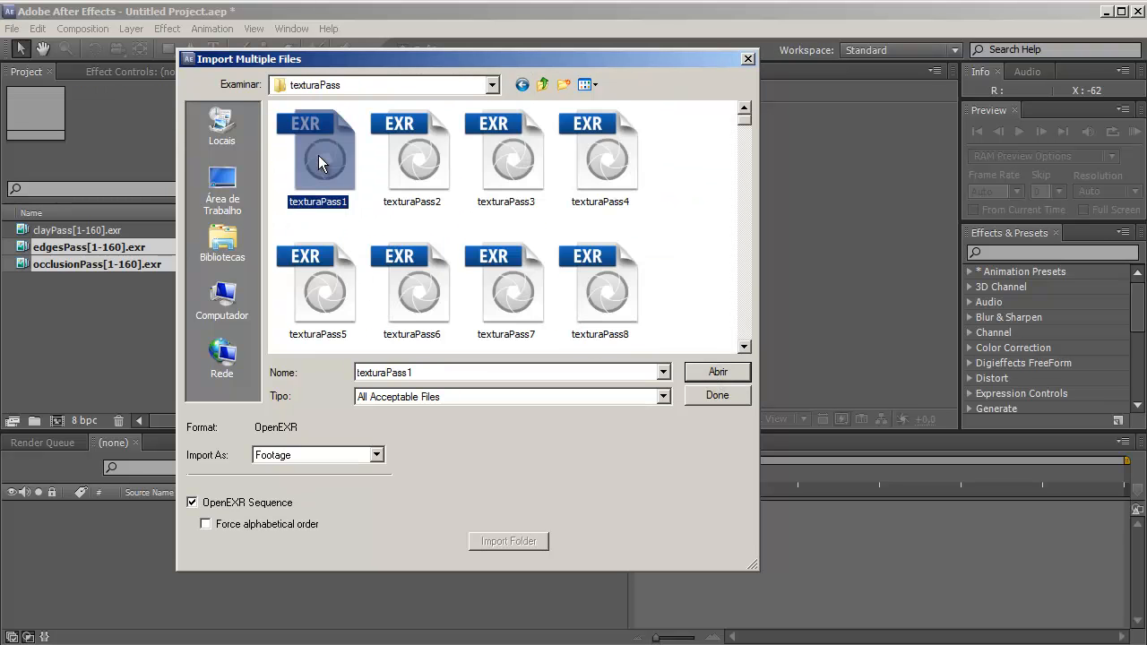
left_click(718, 373)
left_click(717, 395)
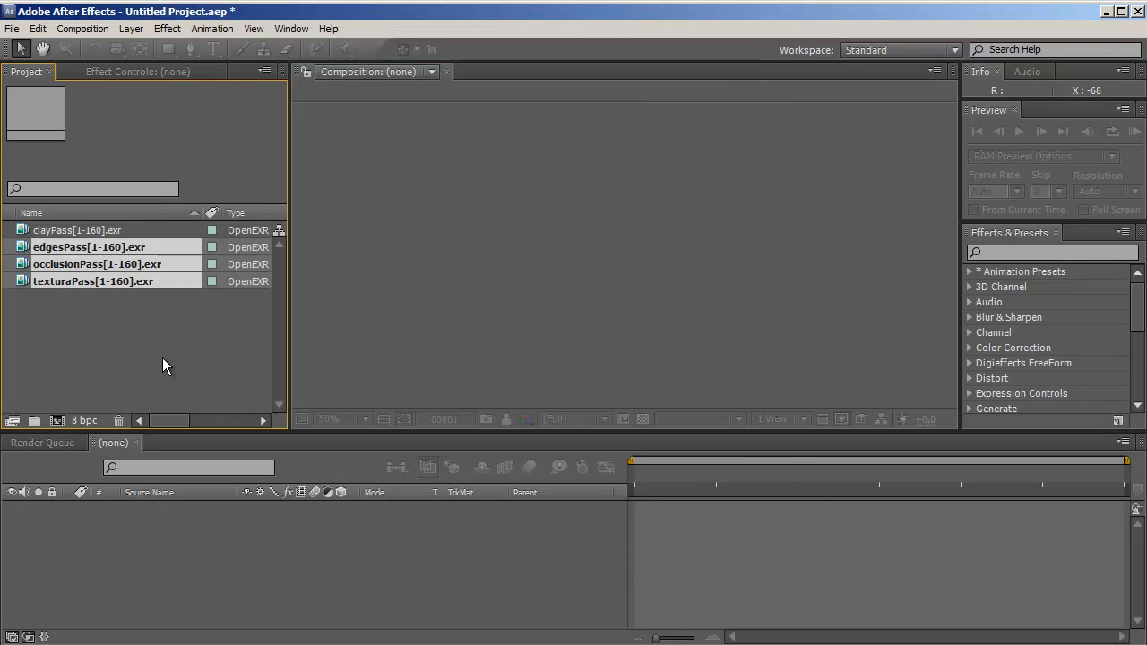
Create a new composition based on the clayPass sequence.
left_click(94, 231)
left_click(78, 293)
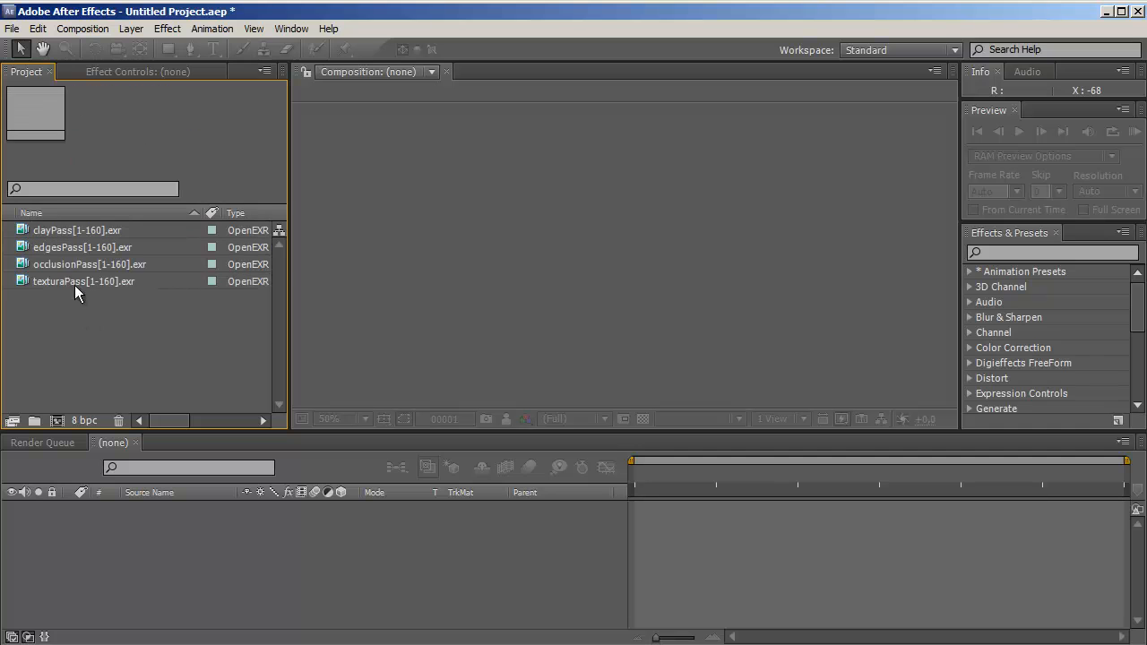
left_click(82, 231)
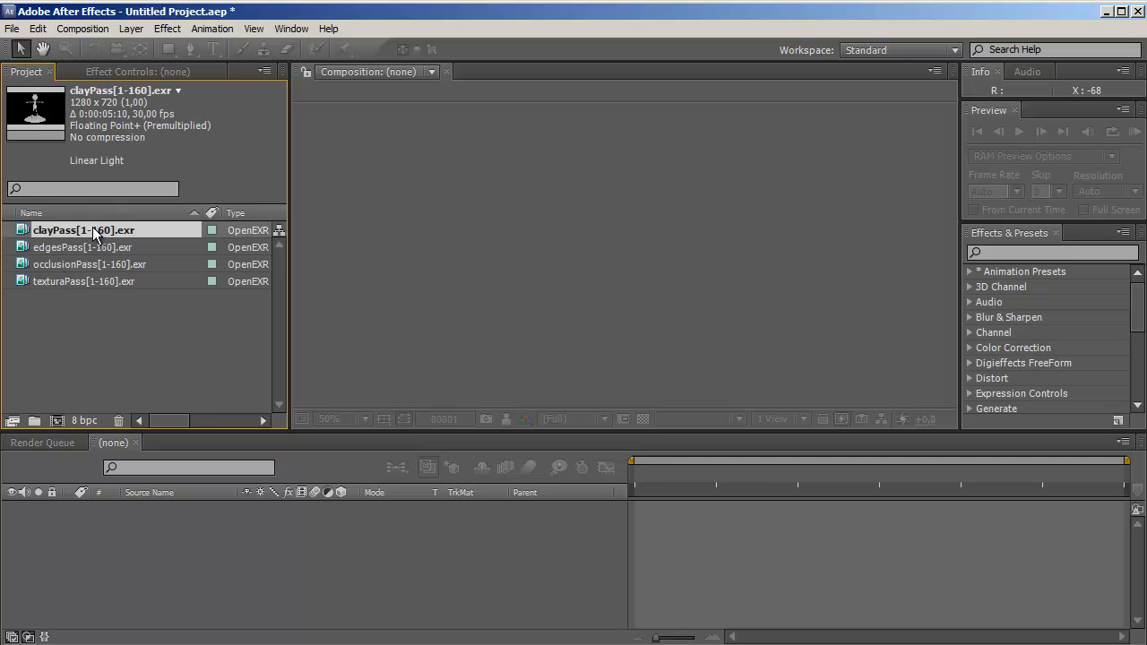
left_click(55, 421)
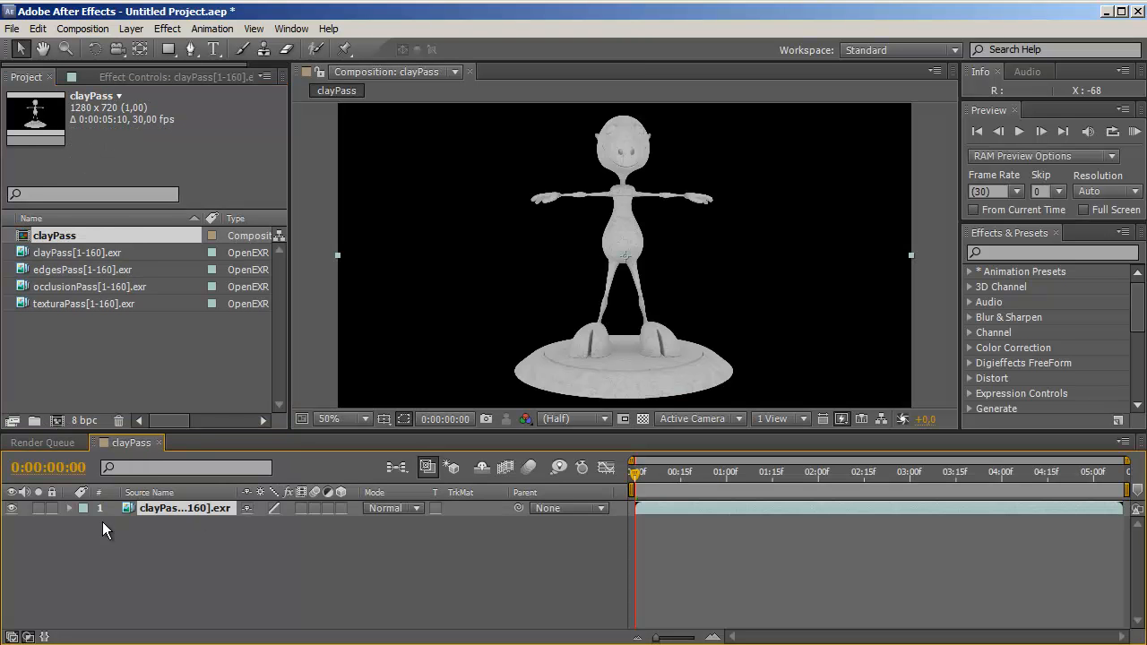
Rename the clayPass composition as demoreel_COMP.
right_click(56, 237)
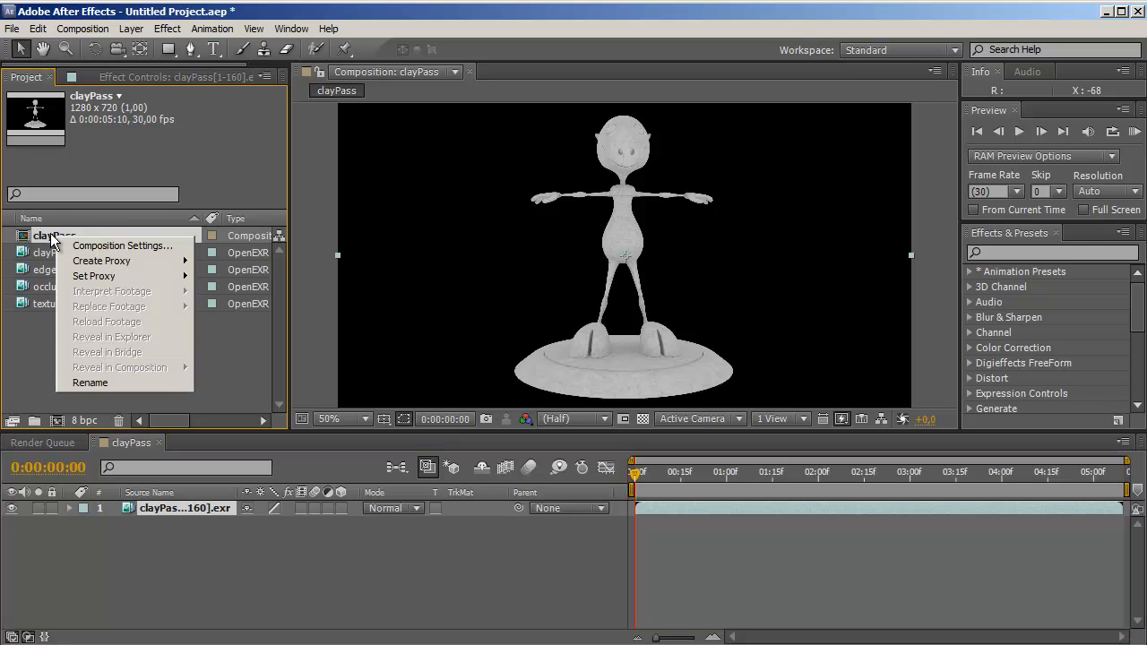
left_click(82, 383)
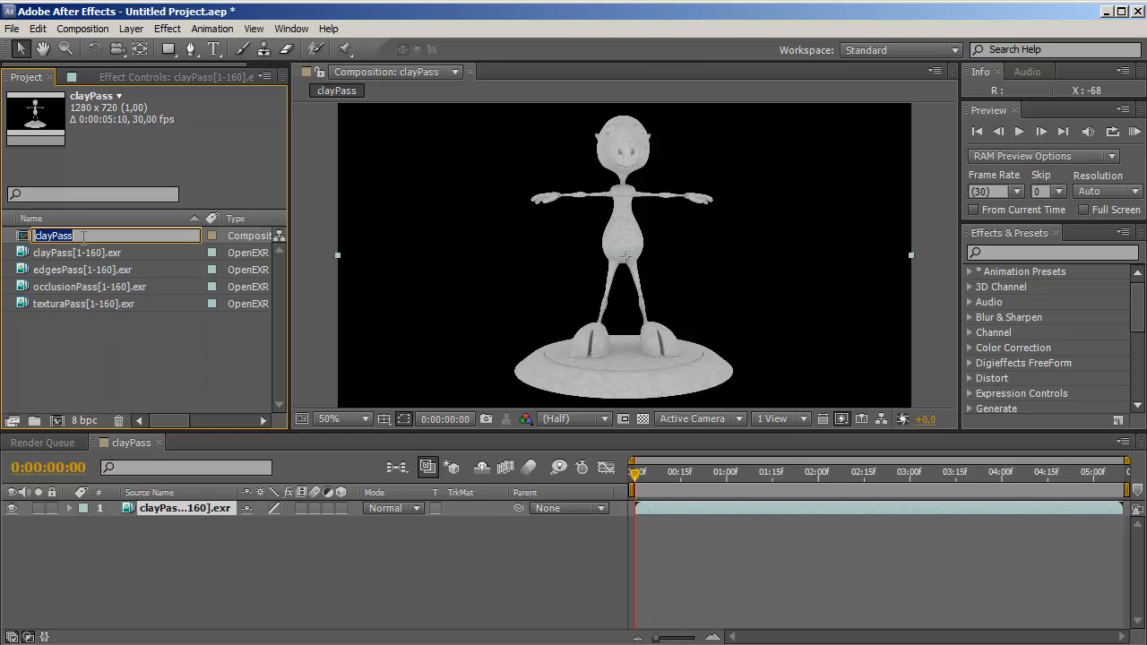
type("demoreel_COMP")
key("Return")
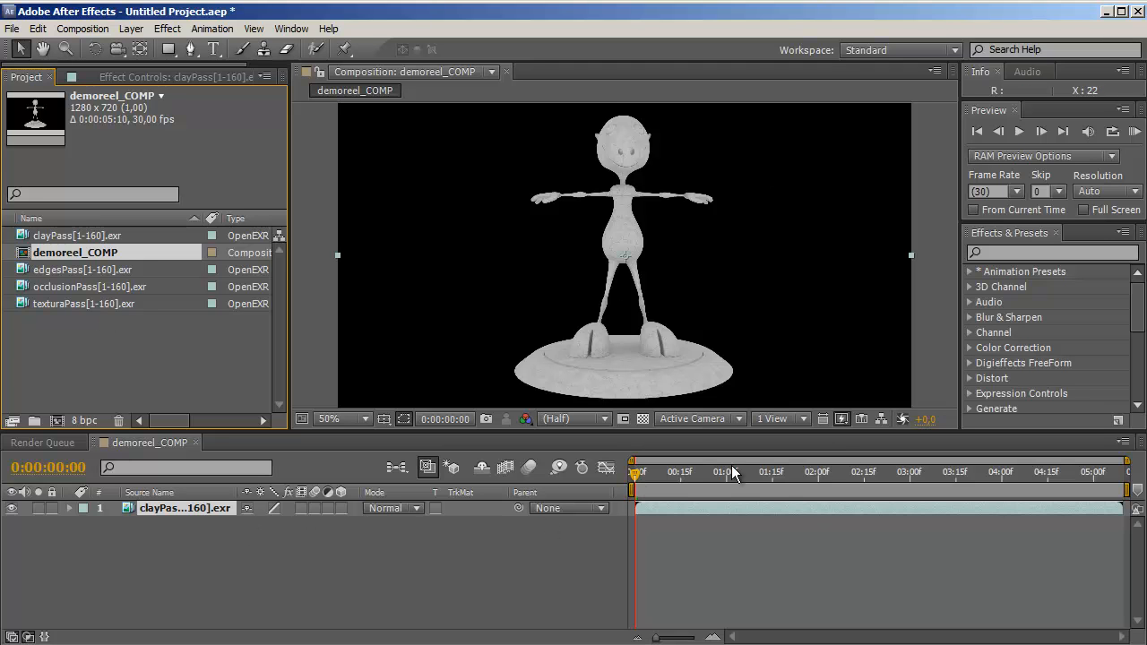
Scrub through the turntable animation to 0:00:00:25 and widen the project area to show more columns.
left_click_drag(644, 481, 762, 481)
left_click_drag(290, 114, 359, 120)
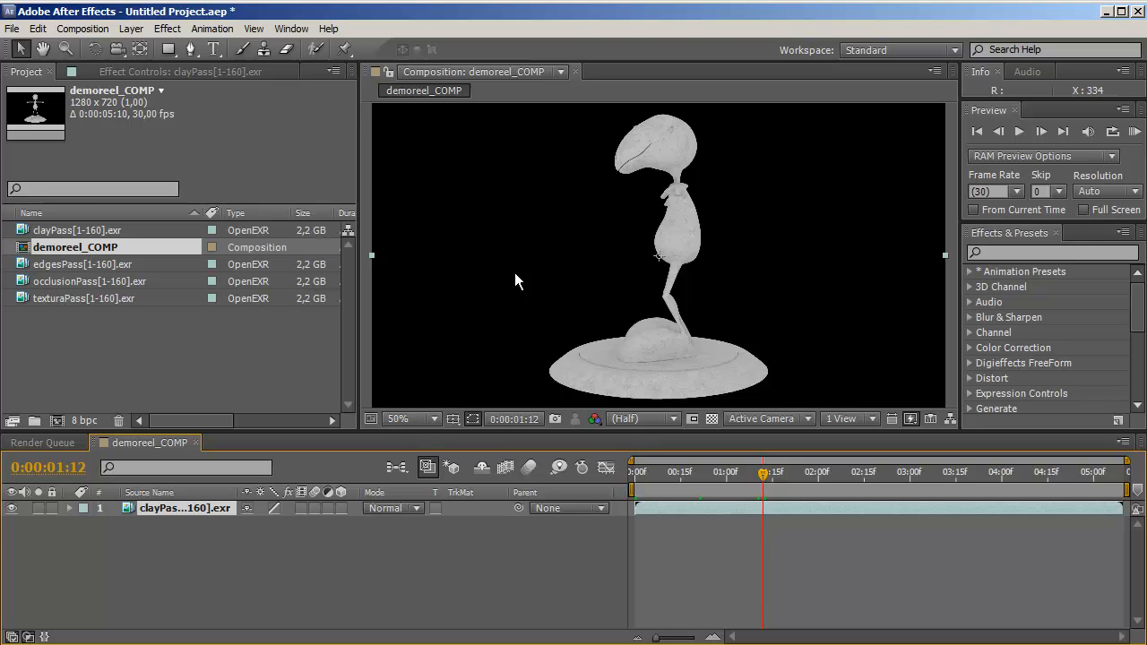
left_click_drag(764, 472, 760, 472)
left_click(710, 472)
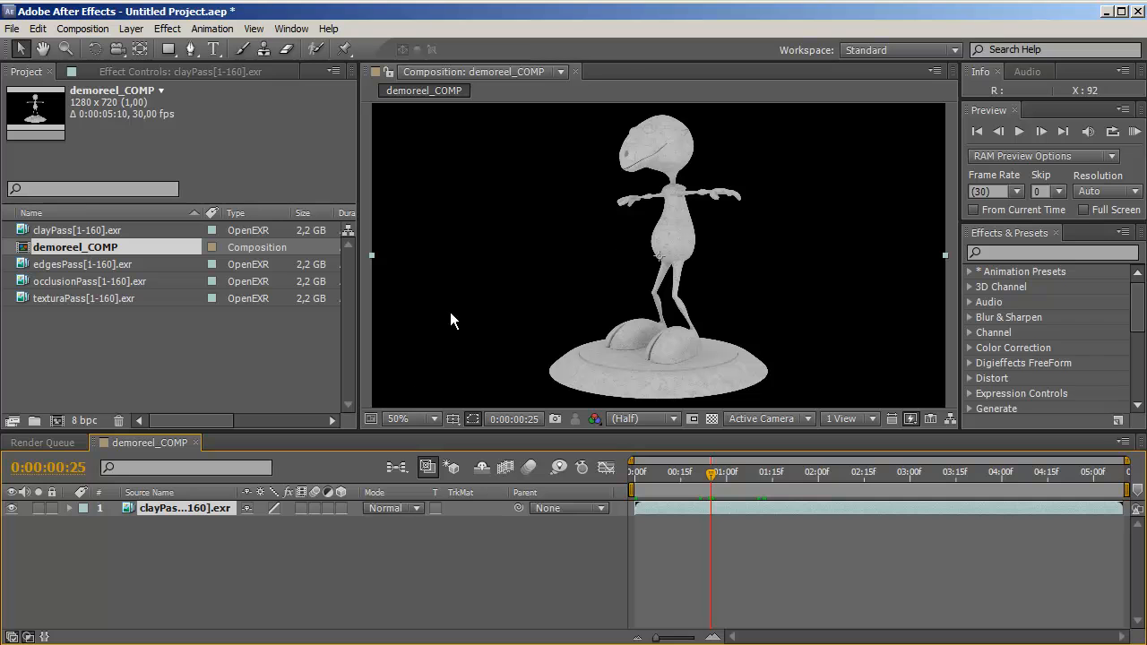
Review the clay, edges, occlusion and textura pass sequences one by one in the project.
left_click(70, 231)
left_click(65, 264)
left_click(65, 279)
left_click(64, 297)
left_click(61, 230)
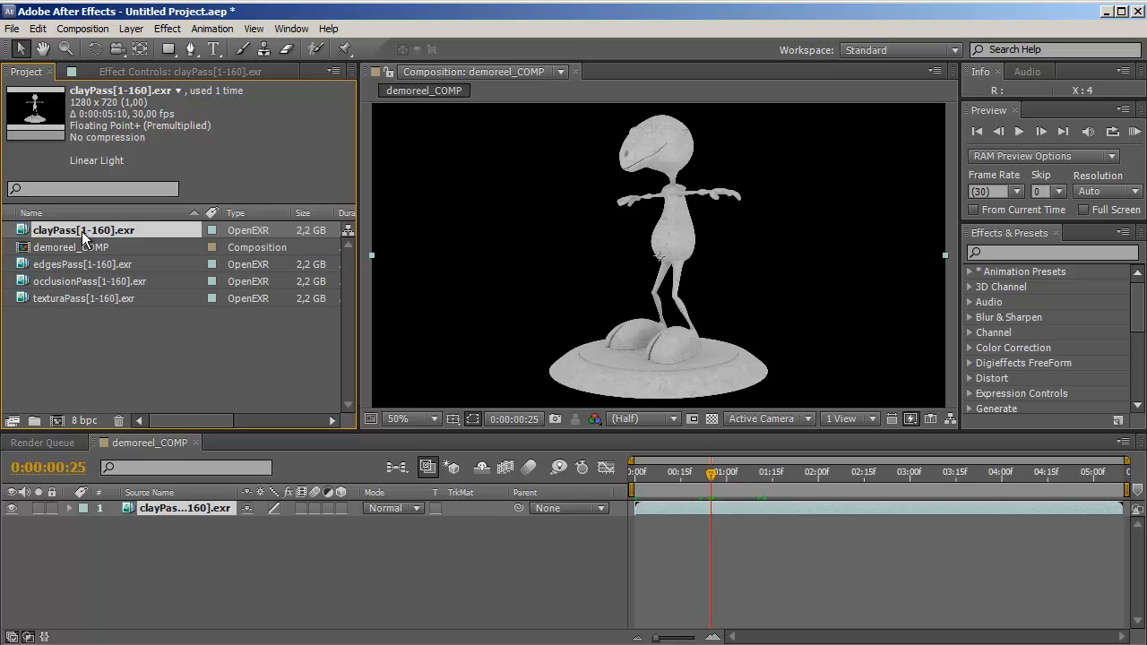
left_click(72, 263)
left_click(69, 281)
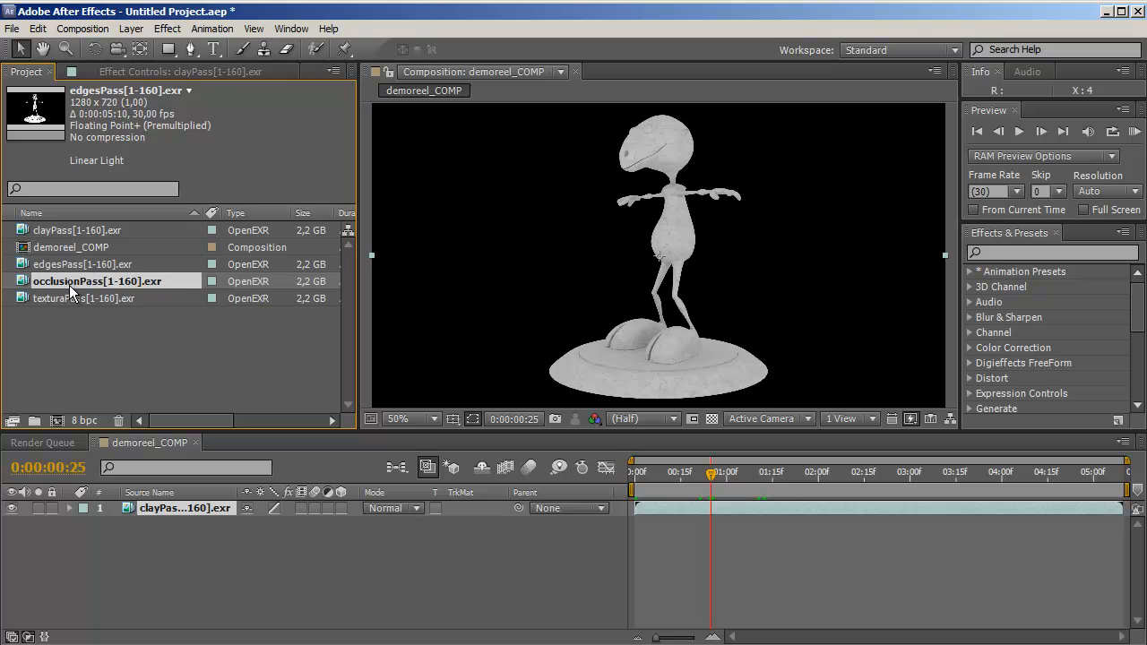
Create movie proxies for the clayPass and edgesPass EXR sequences.
left_click(45, 232)
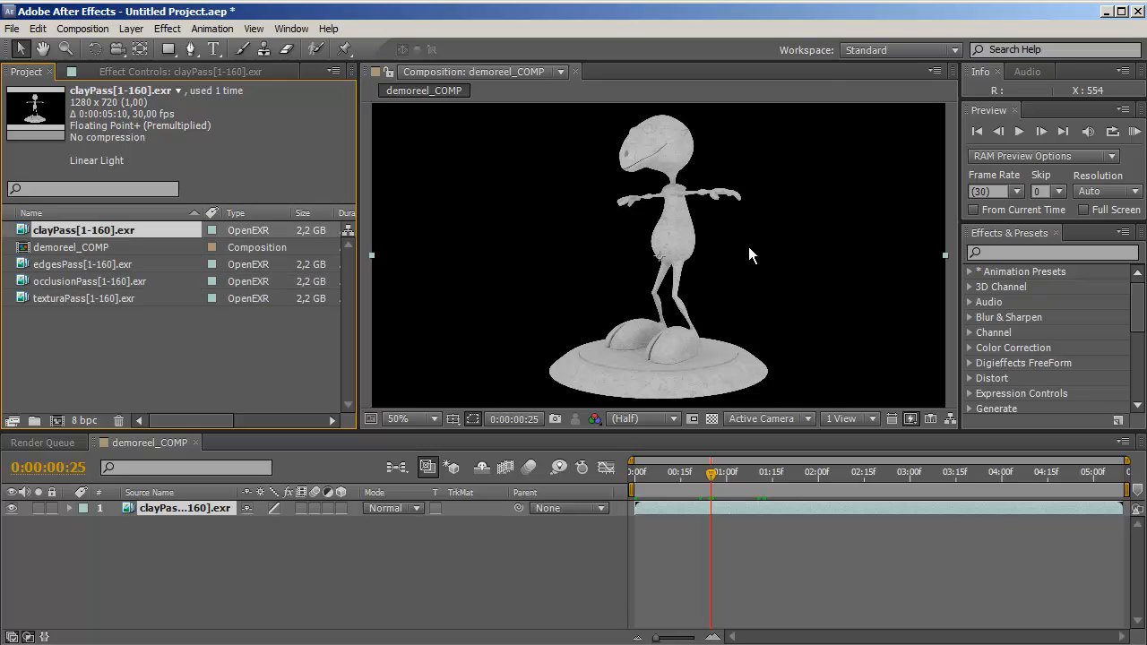
right_click(60, 228)
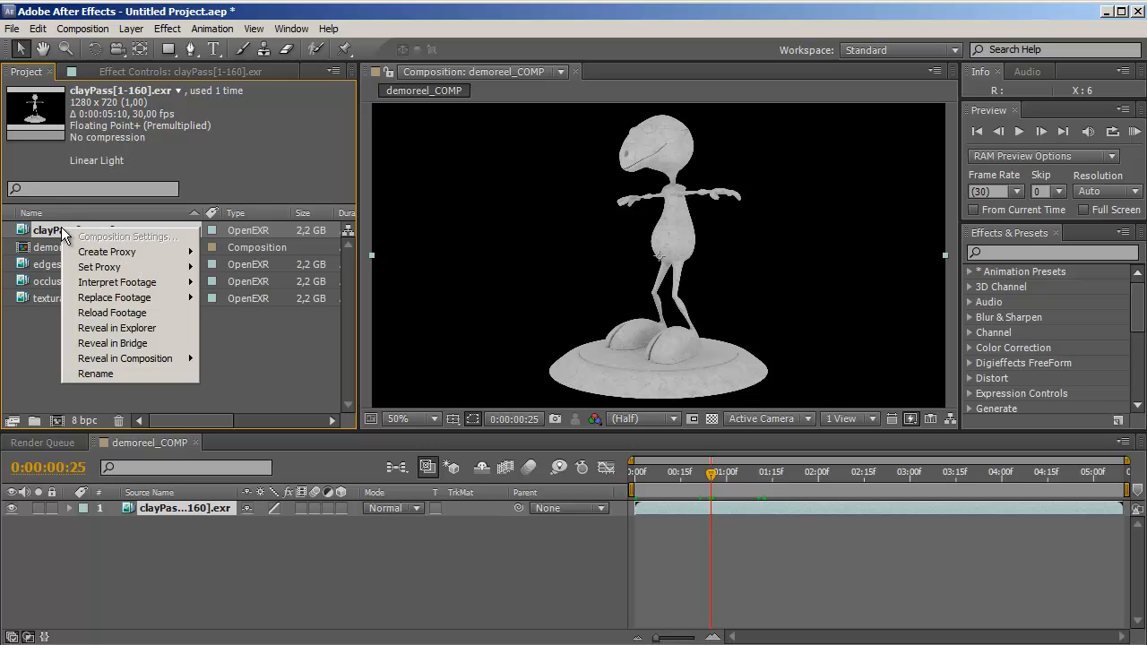
mouse_move(113, 252)
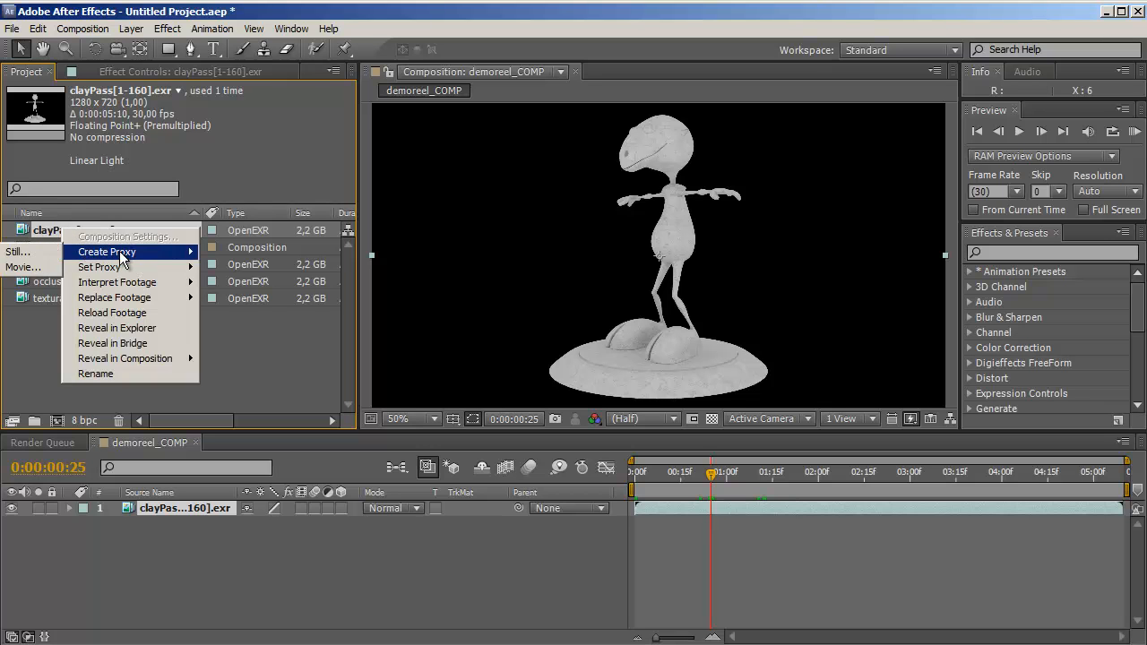
left_click(23, 268)
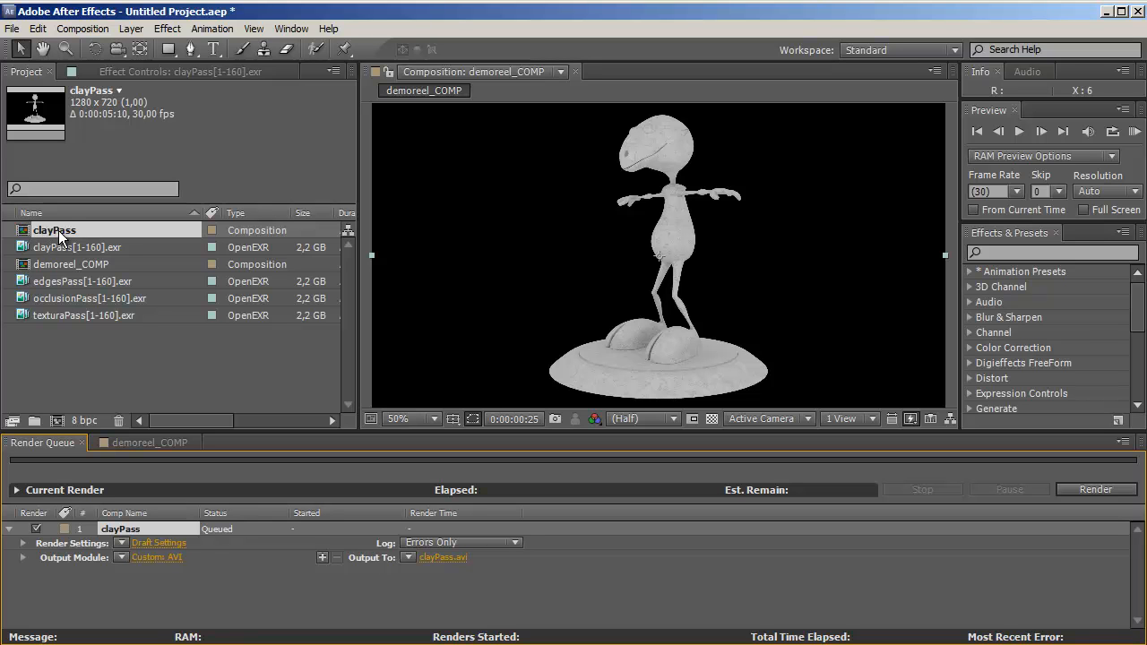
left_click(55, 284)
right_click(57, 281)
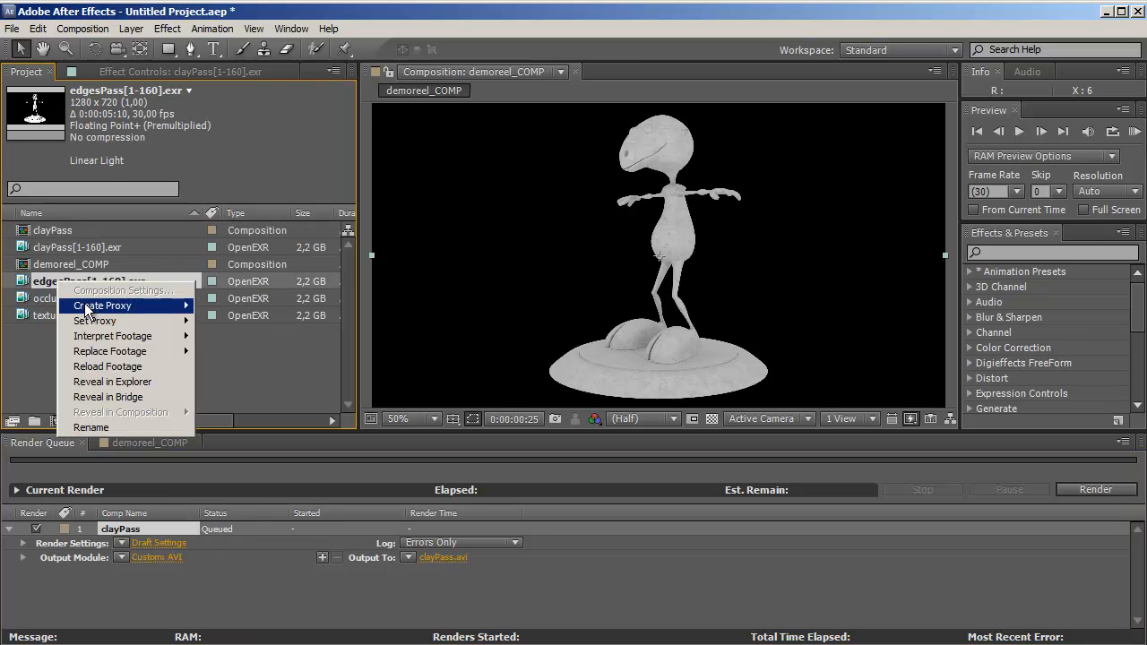
left_click(29, 320)
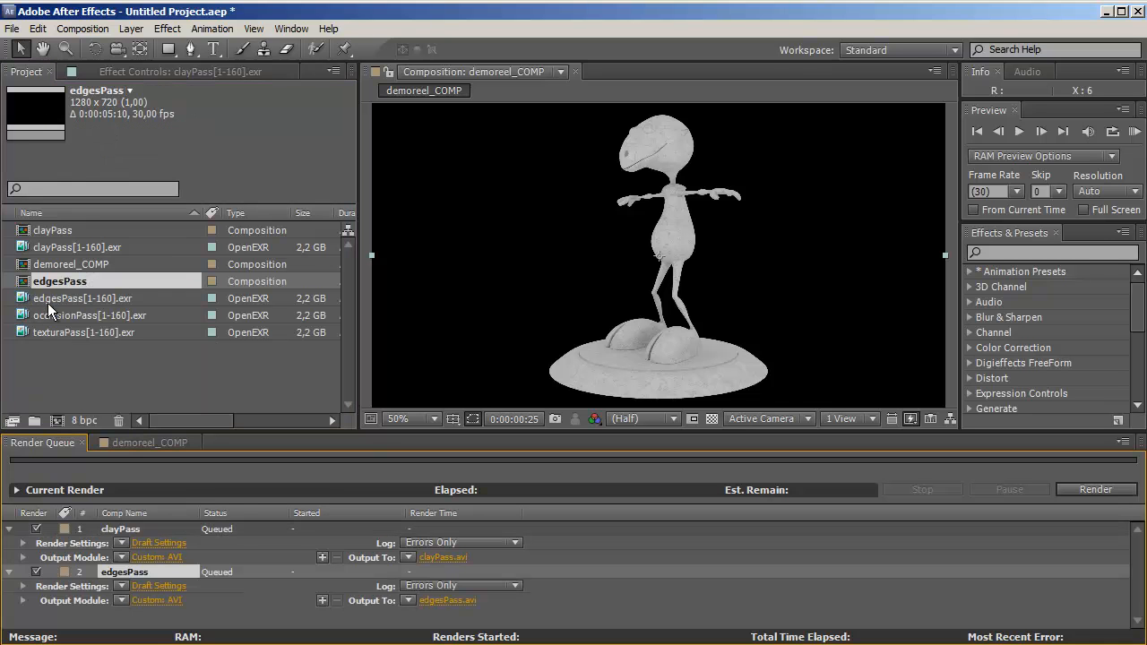
Create movie proxies for the occlusionPass and texturaPass EXR sequences and enlarge the render queue area to show all four items.
left_click(64, 315)
right_click(64, 316)
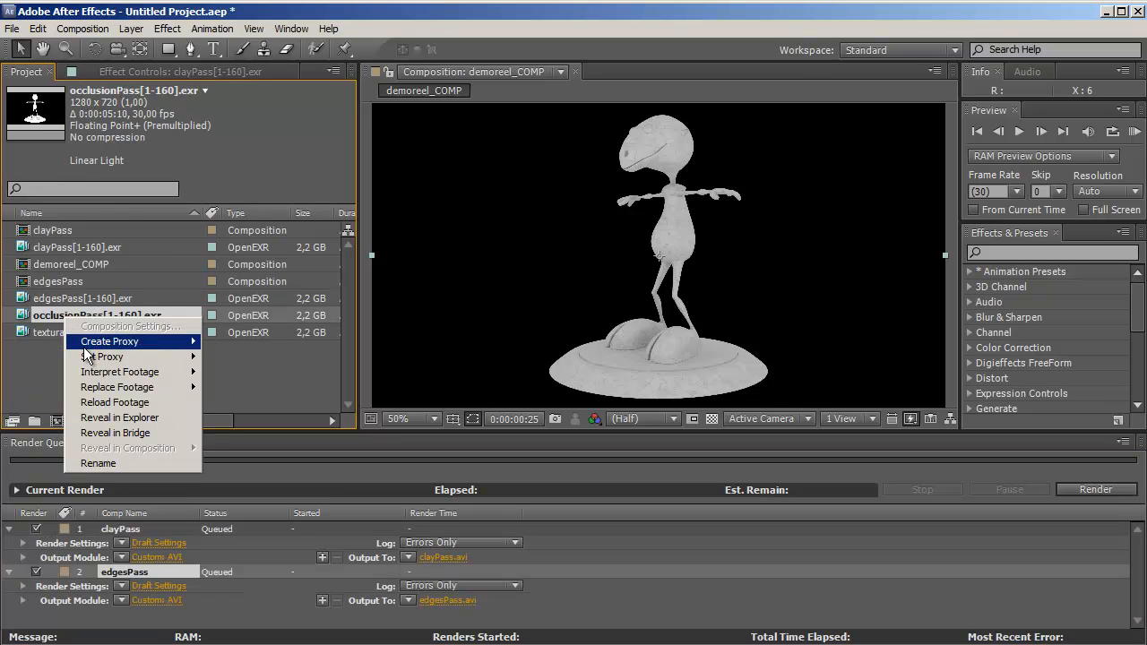
mouse_move(194, 338)
left_click(26, 357)
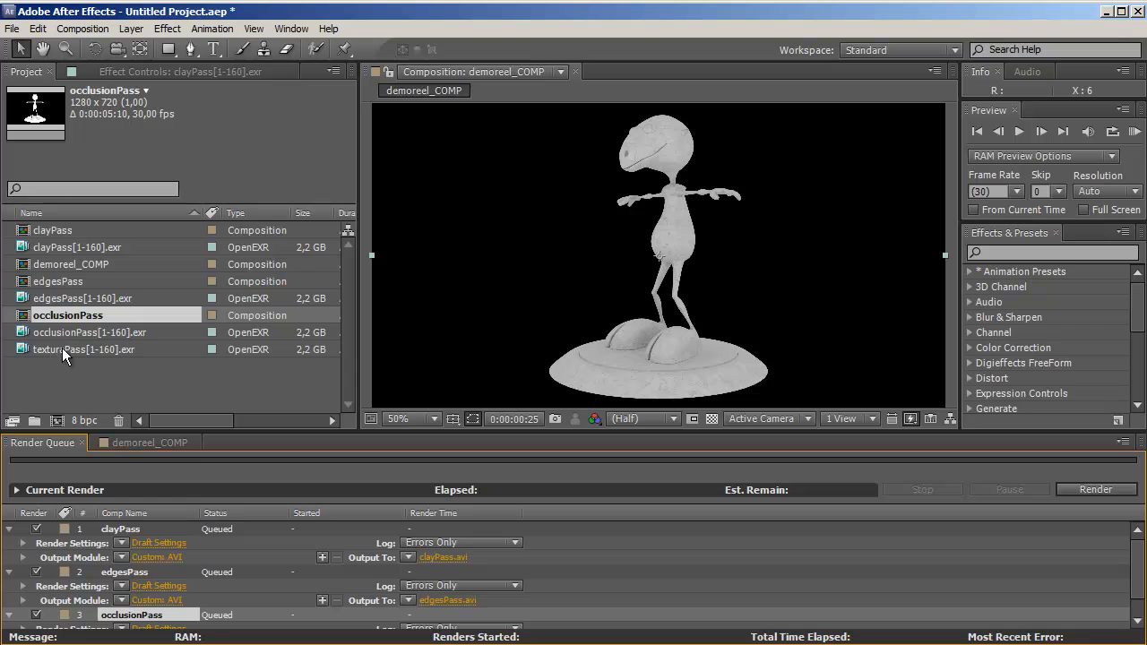
left_click(61, 350)
right_click(62, 348)
mouse_move(87, 373)
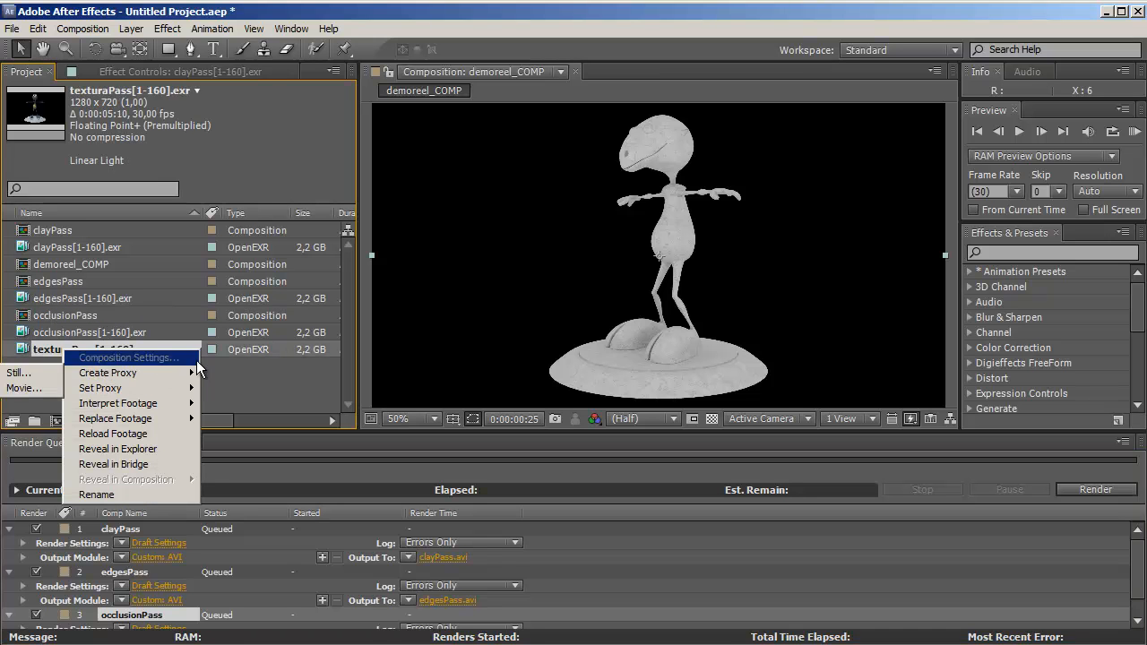
left_click(38, 391)
left_click_drag(381, 431, 323, 277)
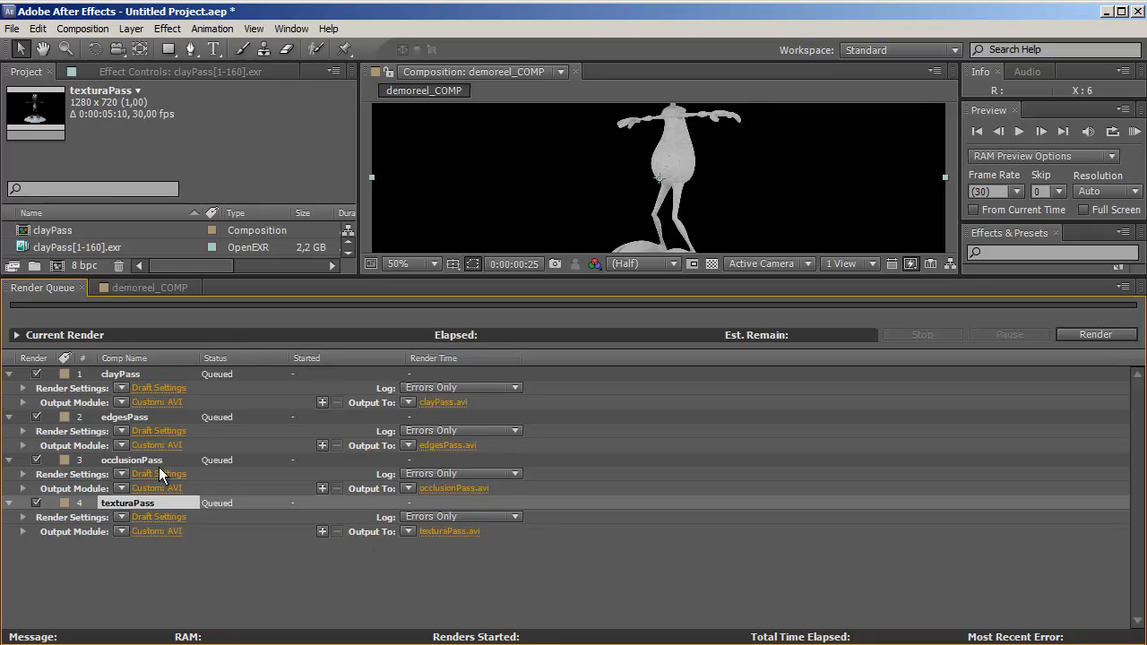
Set the clayPass render's output format to QuickTime, keeping the Foto - JPEG codec at quality 90.
left_click(147, 402)
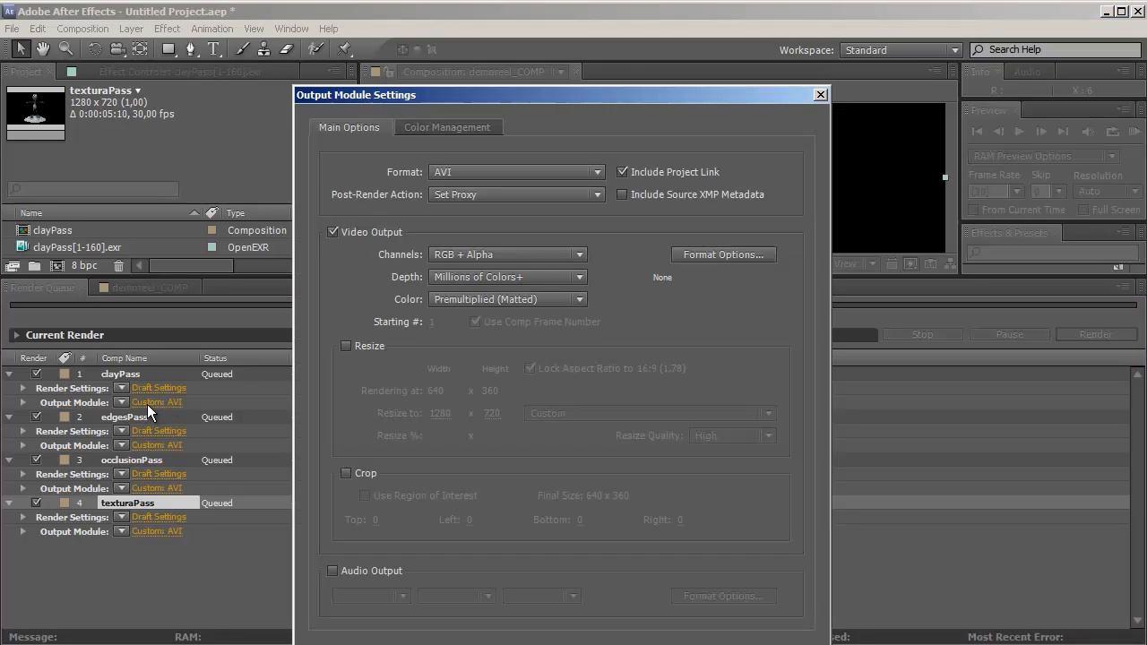
left_click_drag(405, 97, 367, 32)
left_click(556, 110)
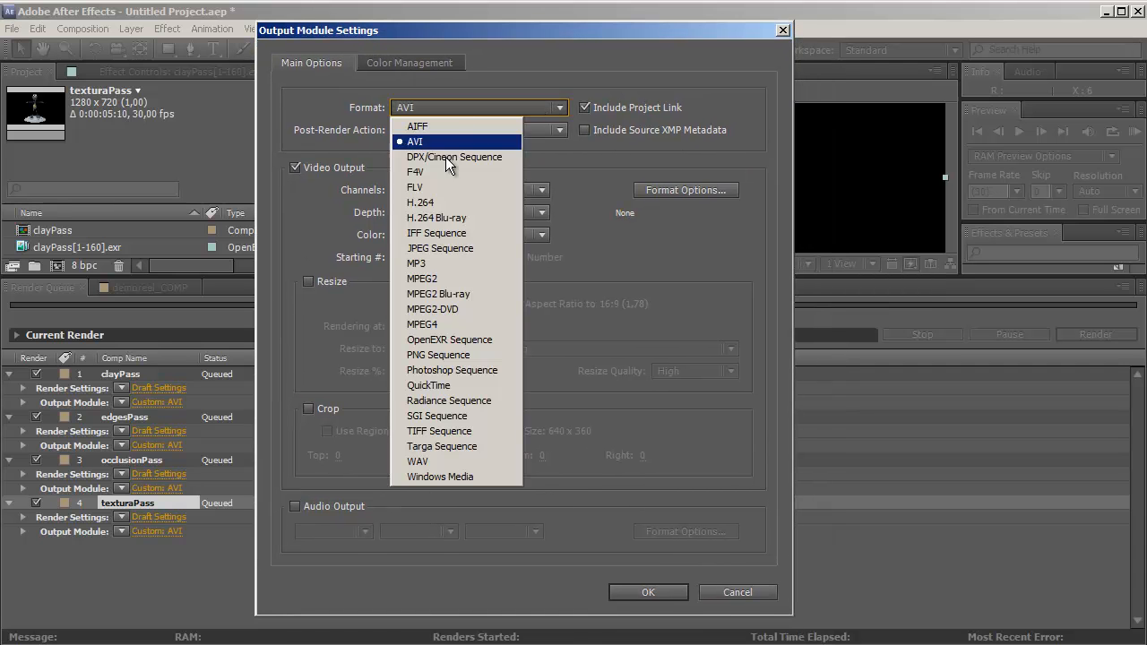
left_click(434, 387)
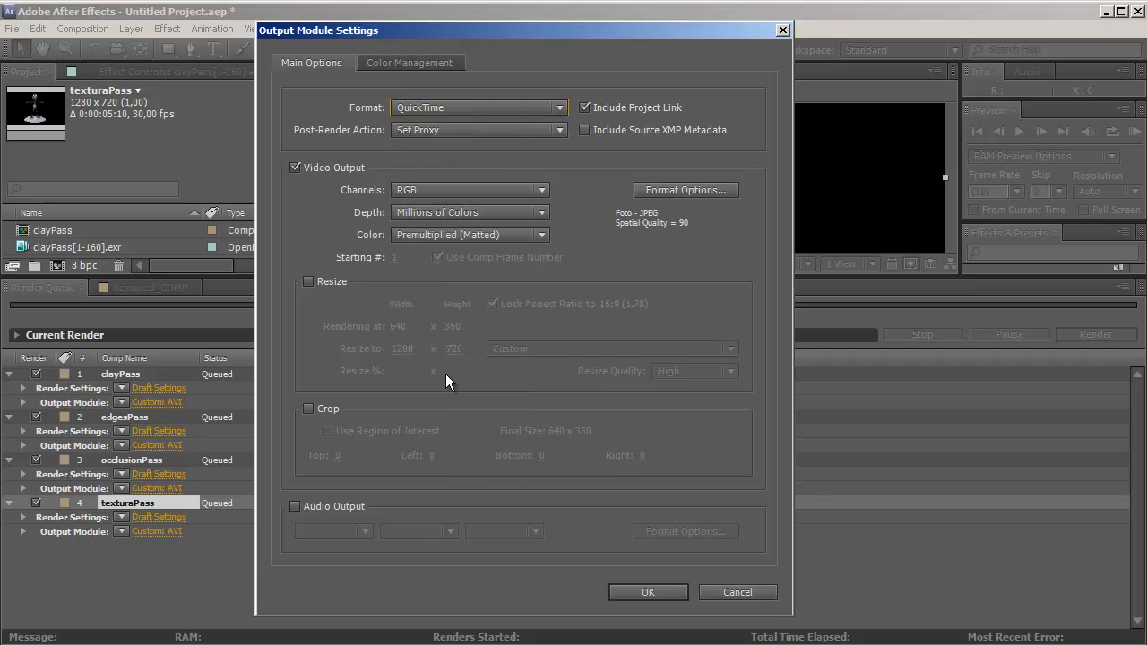
left_click(672, 190)
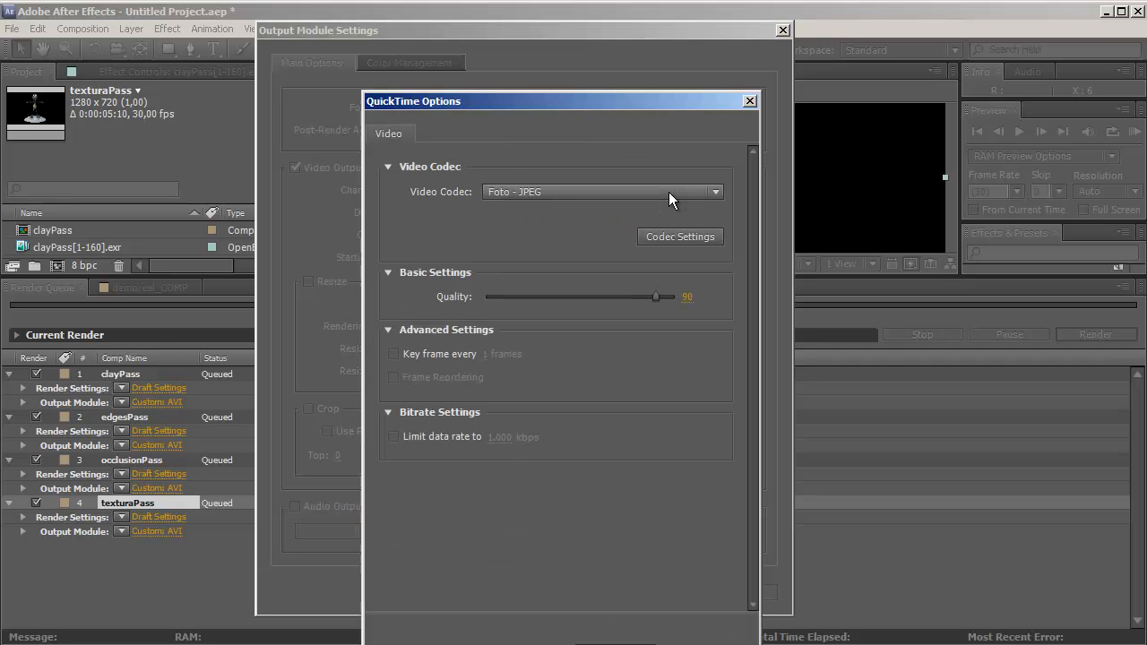
left_click(530, 193)
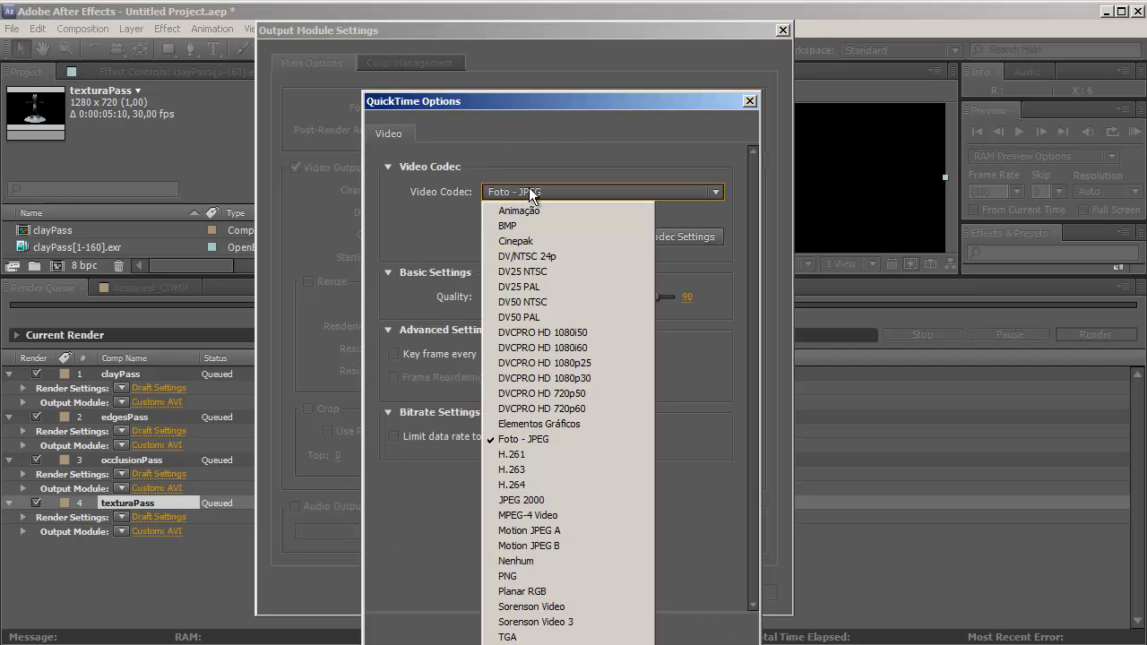
left_click(504, 193)
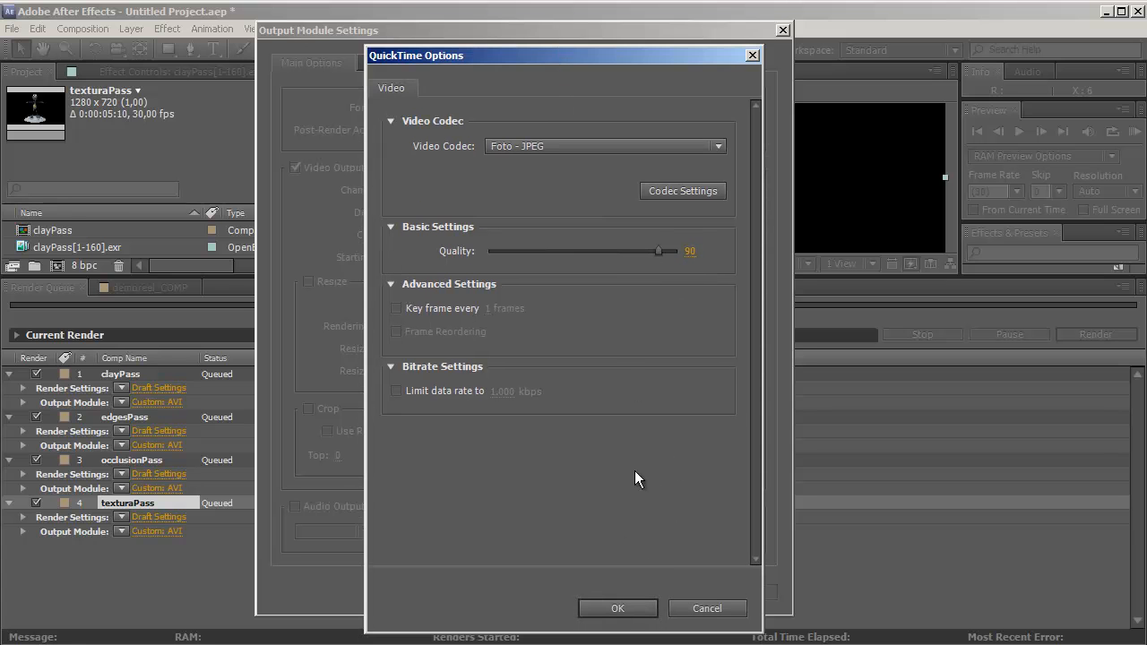
left_click(627, 614)
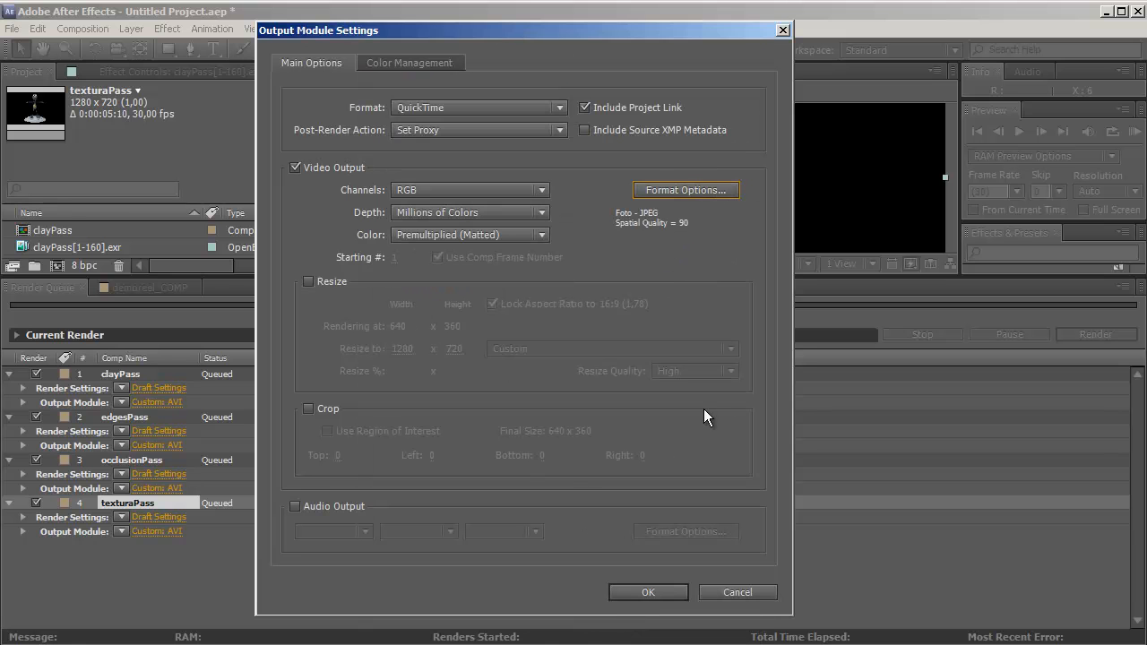
left_click(634, 590)
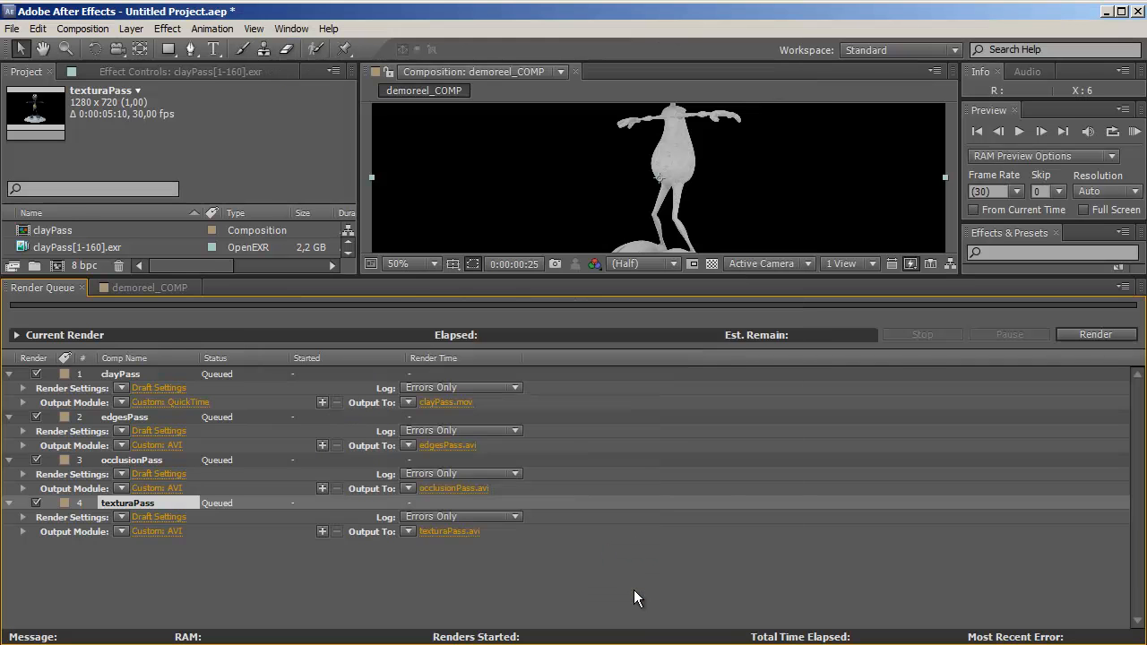
Create a folder named proxies inside the movies folder as the clayPass render's destination and open it.
left_click(441, 402)
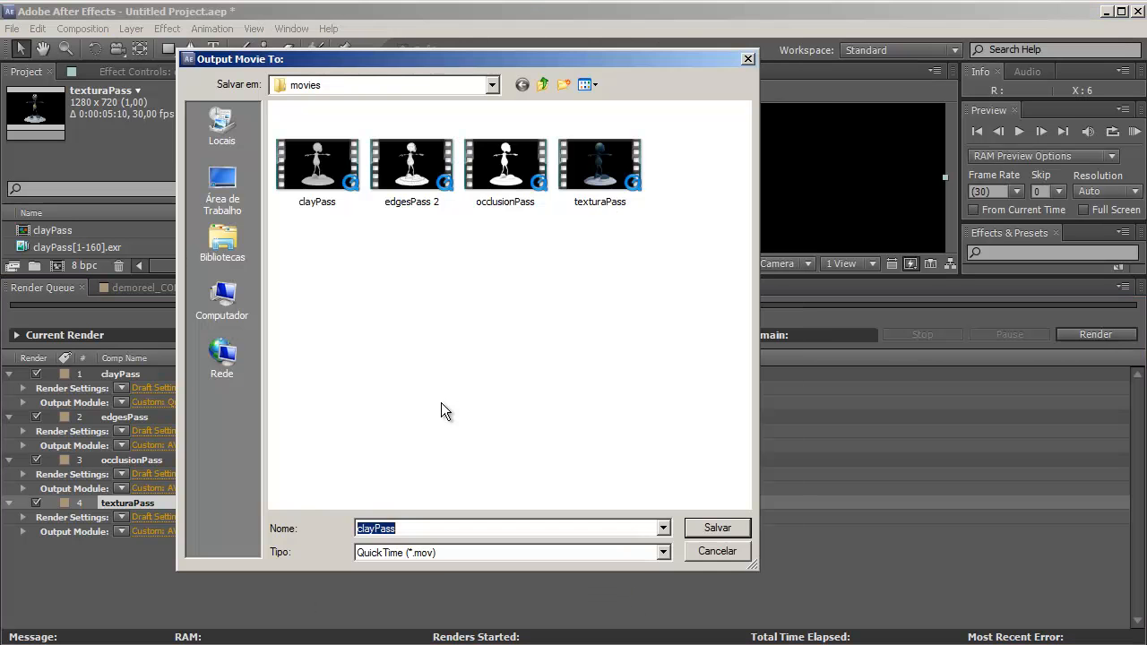
left_click(638, 247)
left_click_drag(403, 59, 420, 85)
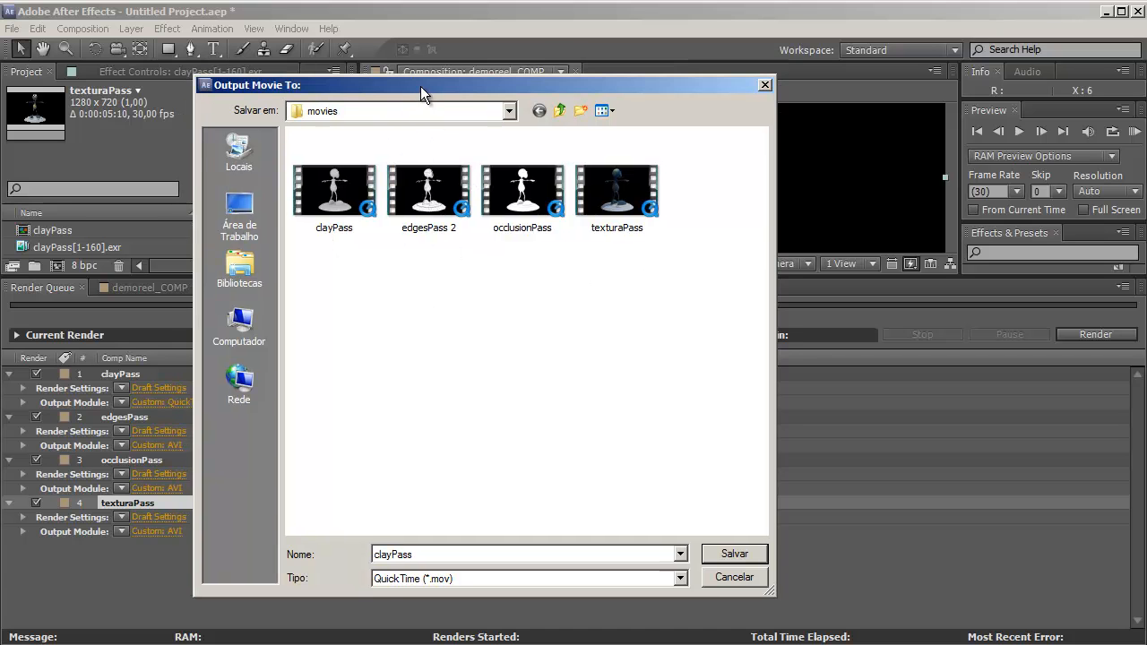
left_click(558, 110)
double_click(328, 245)
left_click(579, 110)
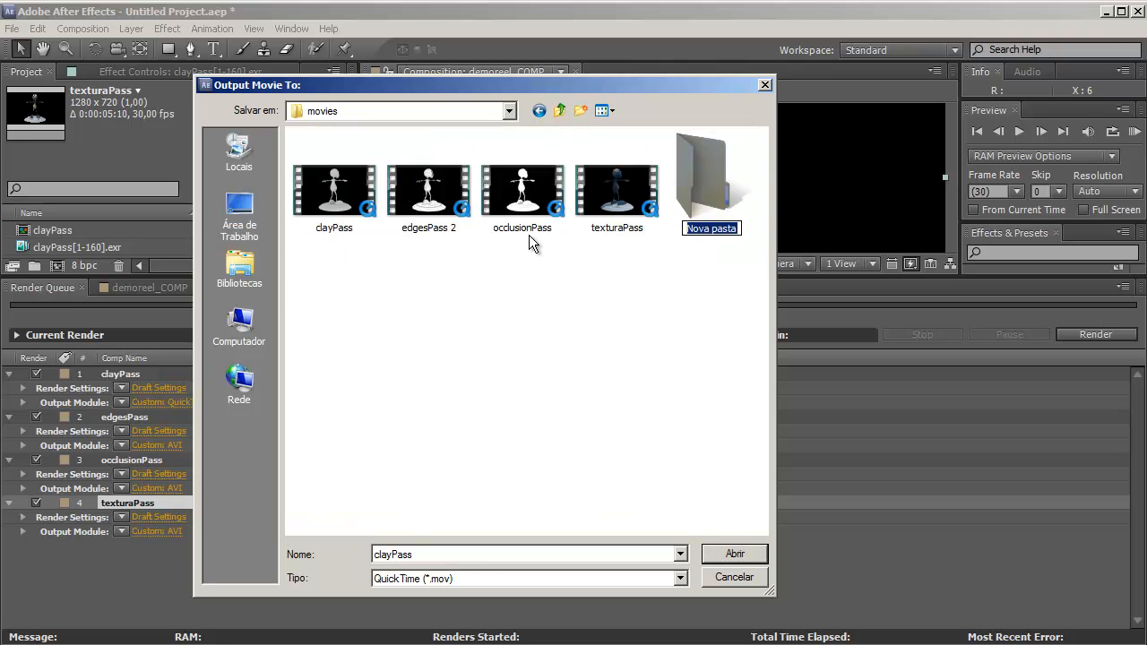
type("prox")
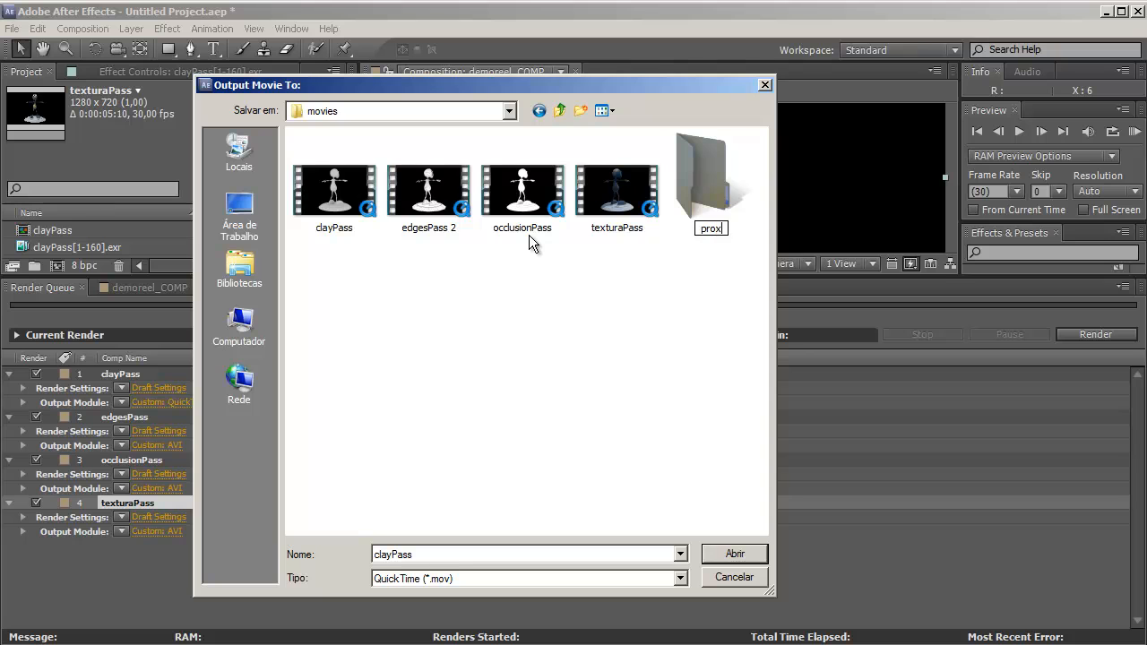
type("ies")
key("Return")
key("Return")
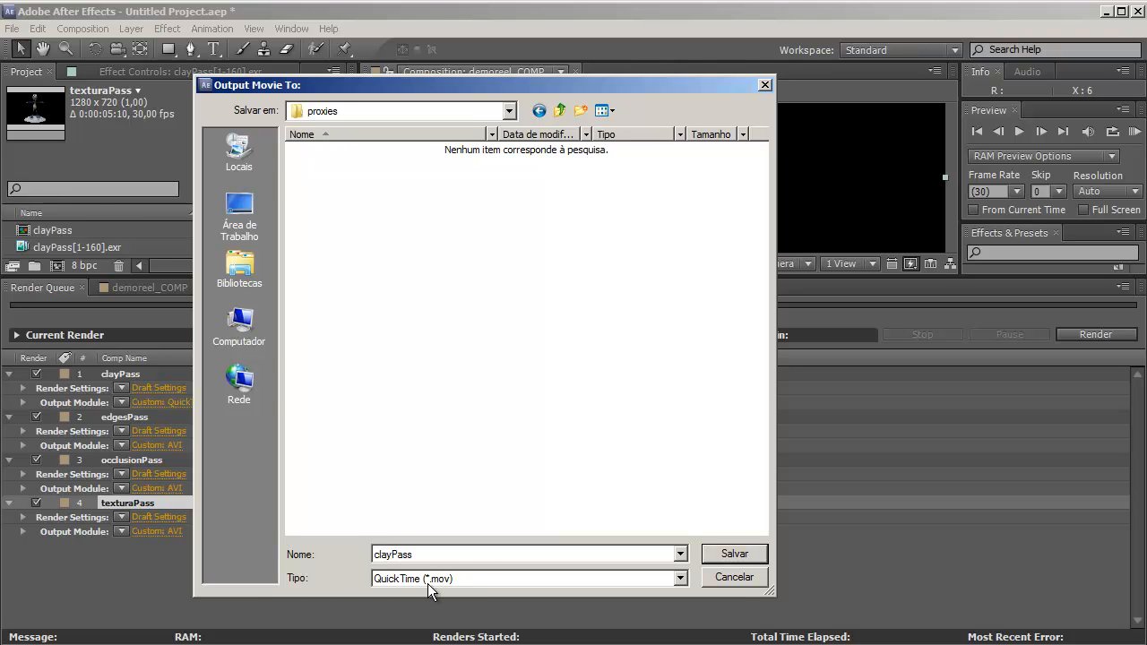
Name the clayPass output file clayPass_Proxy and save the destination.
double_click(427, 553)
left_click(427, 556)
type("_Proxy")
left_click_drag(445, 554, 412, 554)
left_click(724, 555)
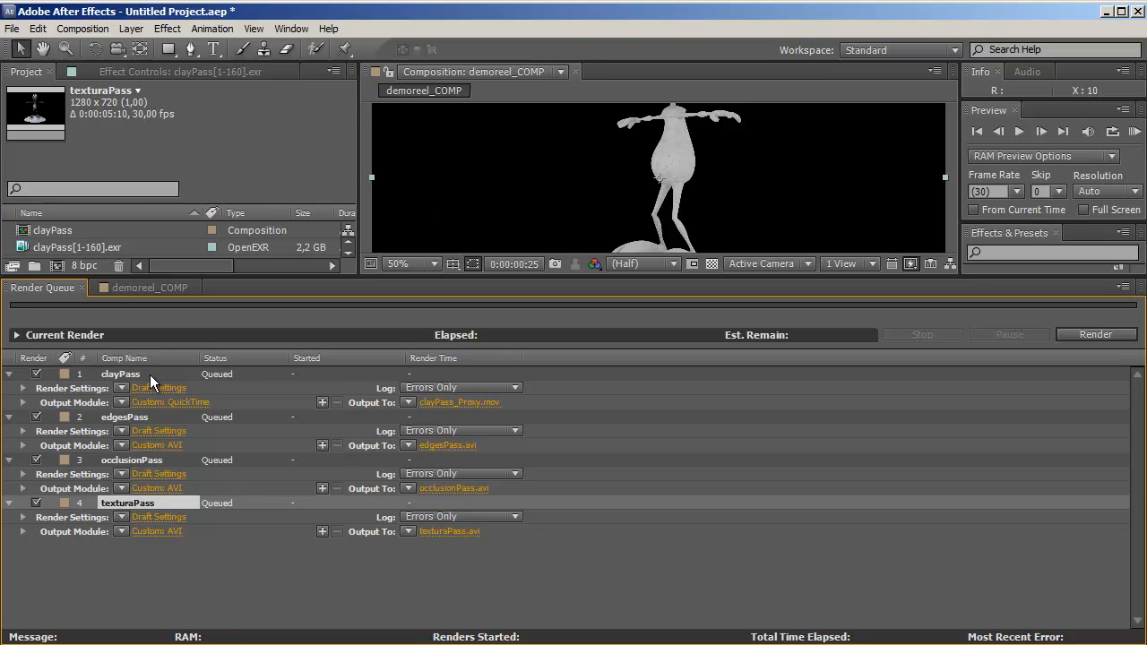
Save the clayPass output module settings as a template named proxyMovie.
left_click(121, 402)
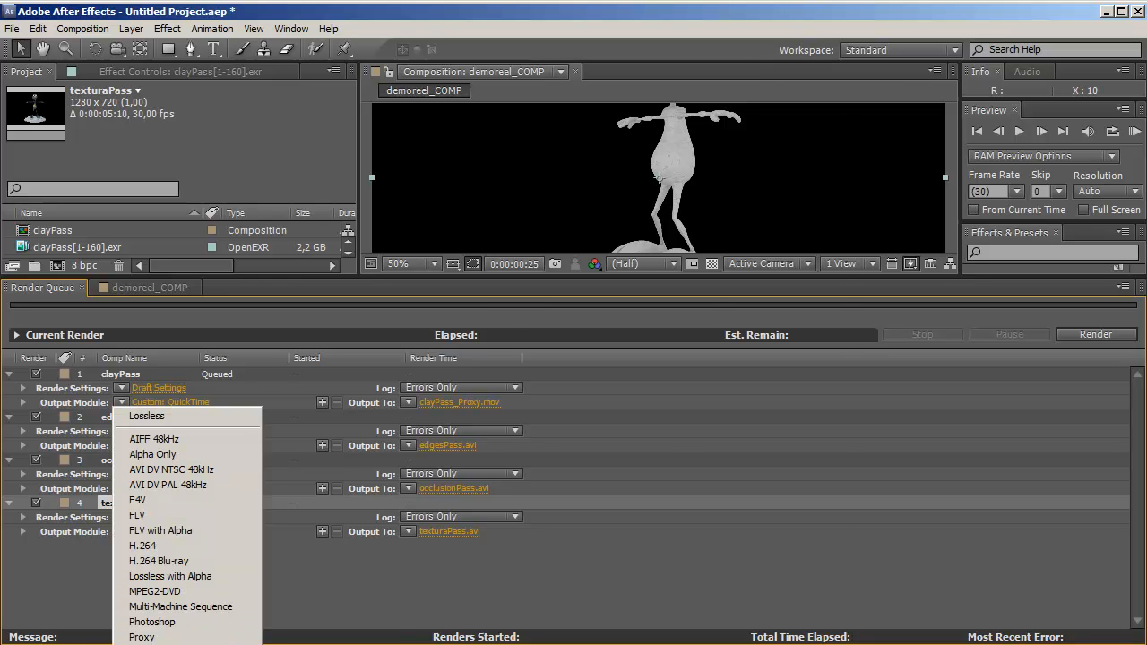
left_click(162, 644)
left_click_drag(579, 312, 471, 323)
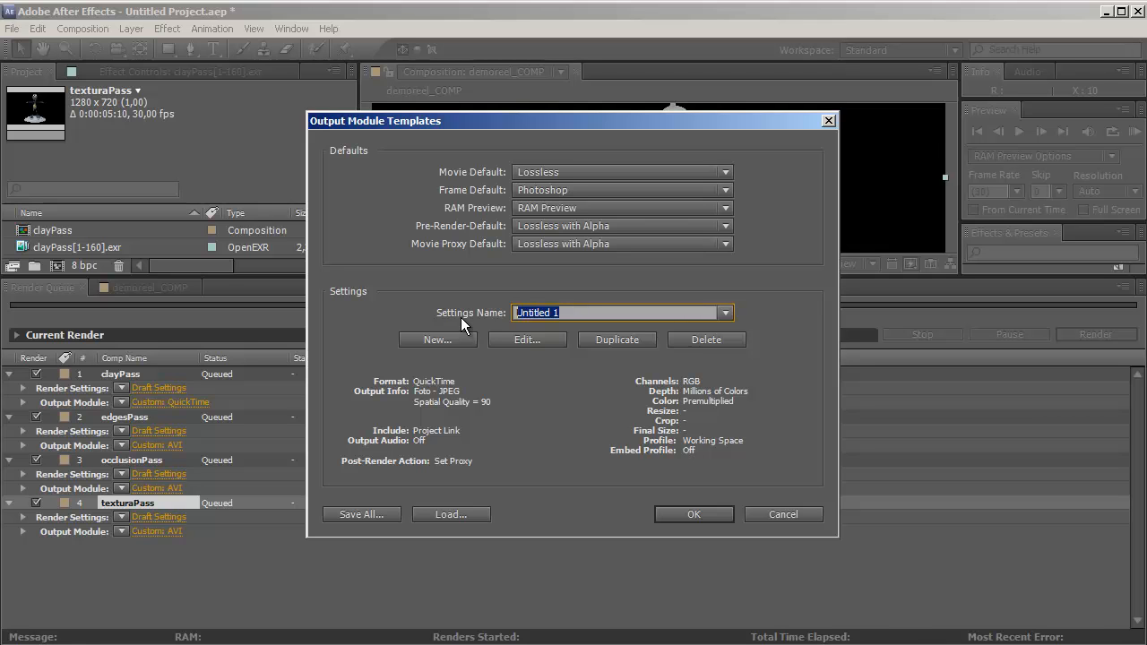
type("proxyMovie")
left_click(692, 515)
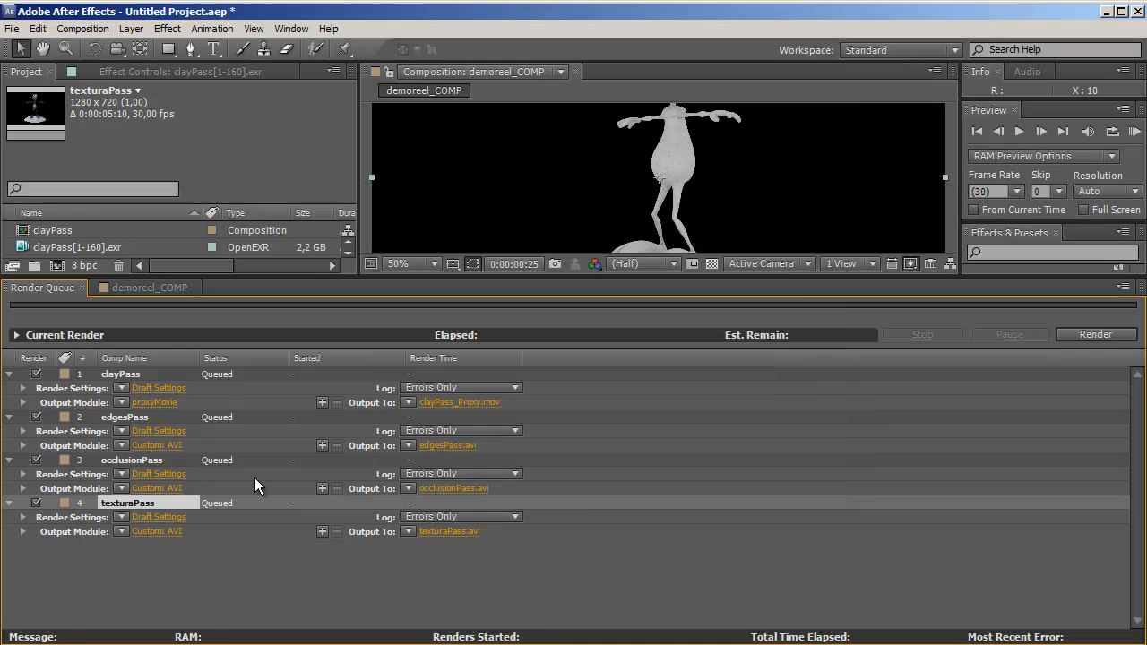
Apply the proxyMovie output template to the edgesPass, occlusionPass and texturaPass renders.
left_click(123, 445)
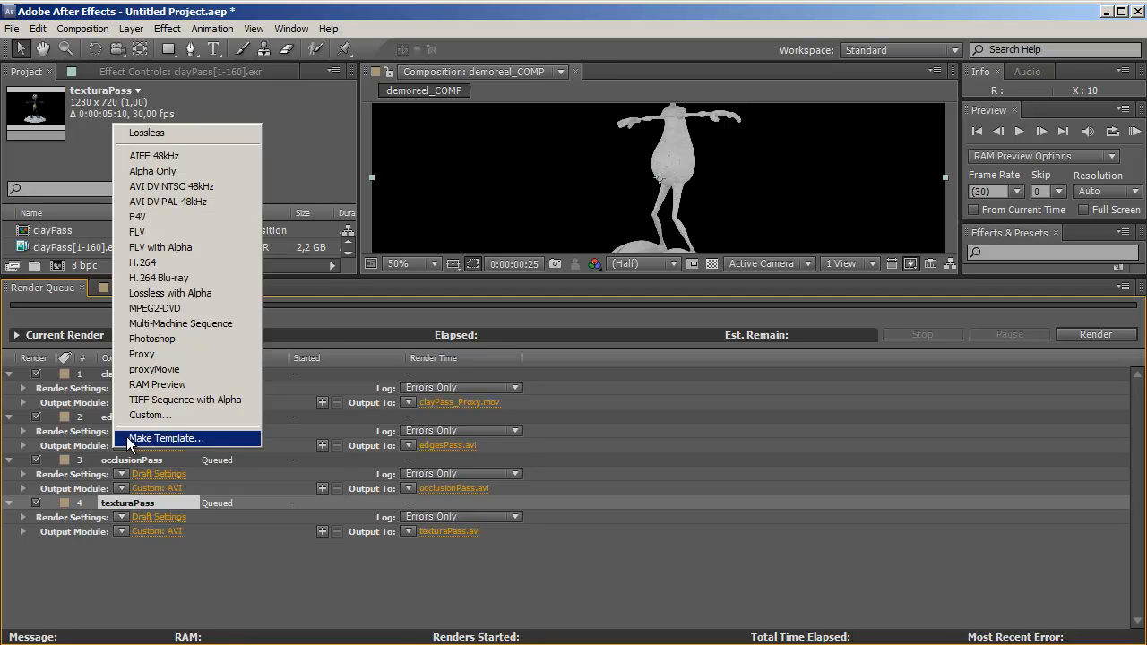
left_click(153, 369)
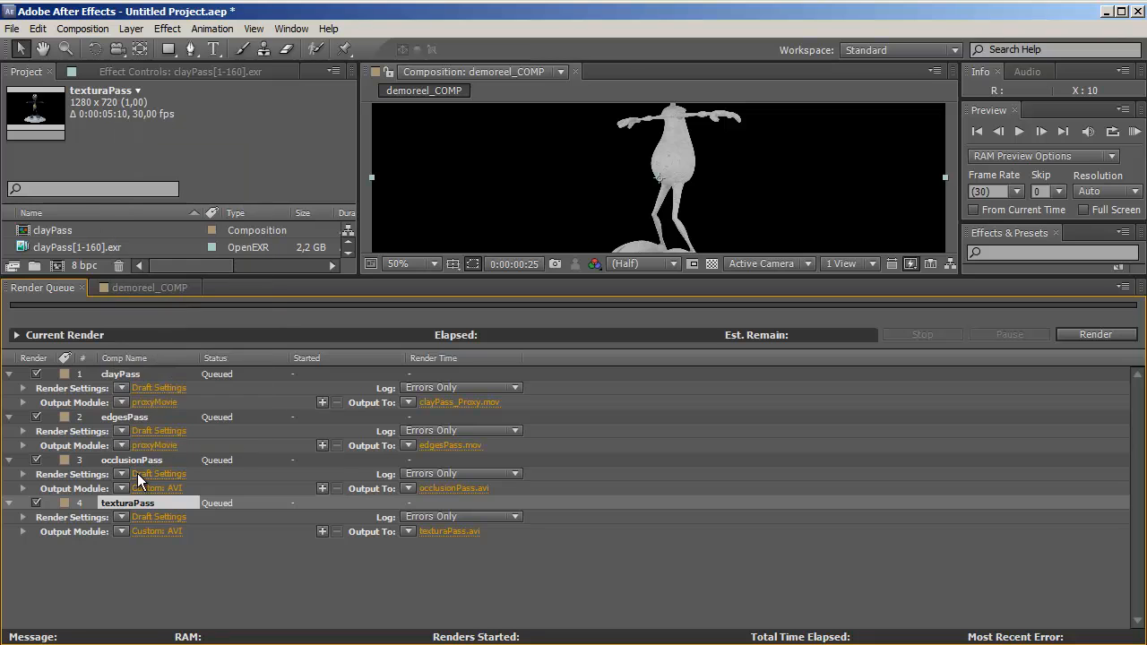
left_click(122, 489)
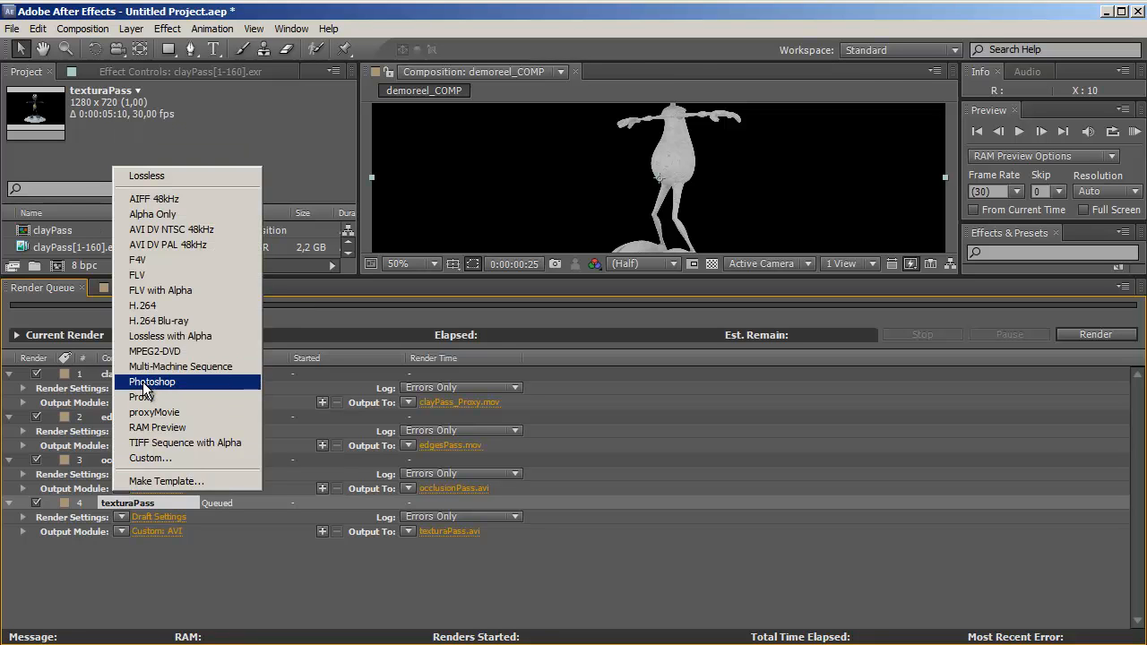
left_click(148, 412)
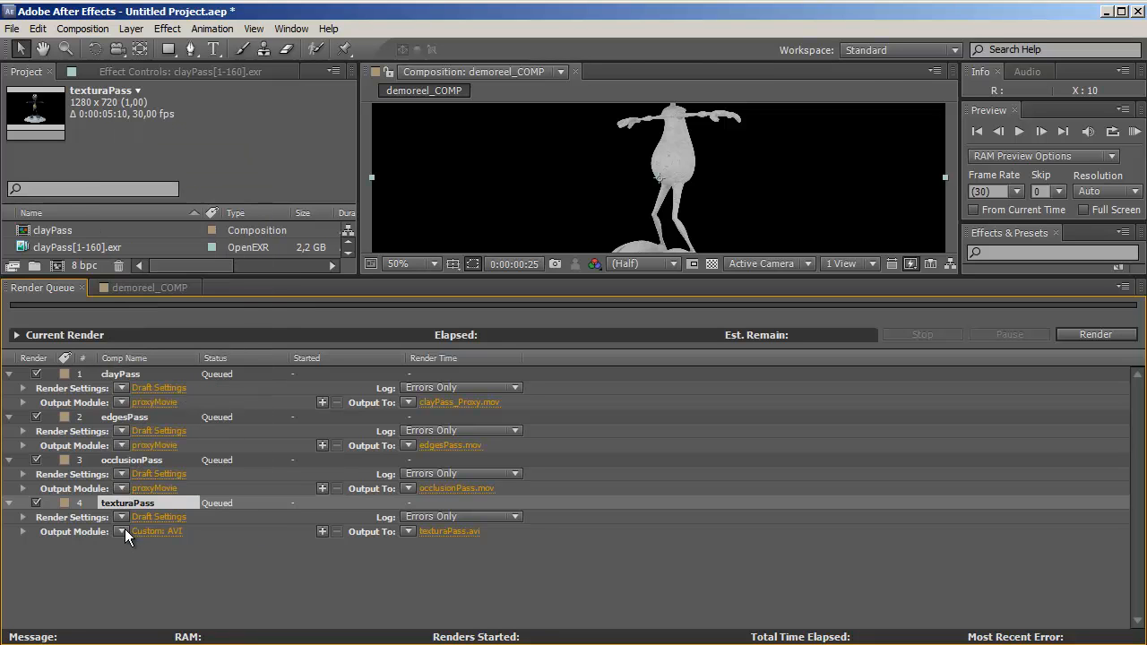
left_click(125, 529)
left_click(151, 457)
Set the edgesPass render to output into the proxies folder as edgesPass_Proxy.
left_click(460, 444)
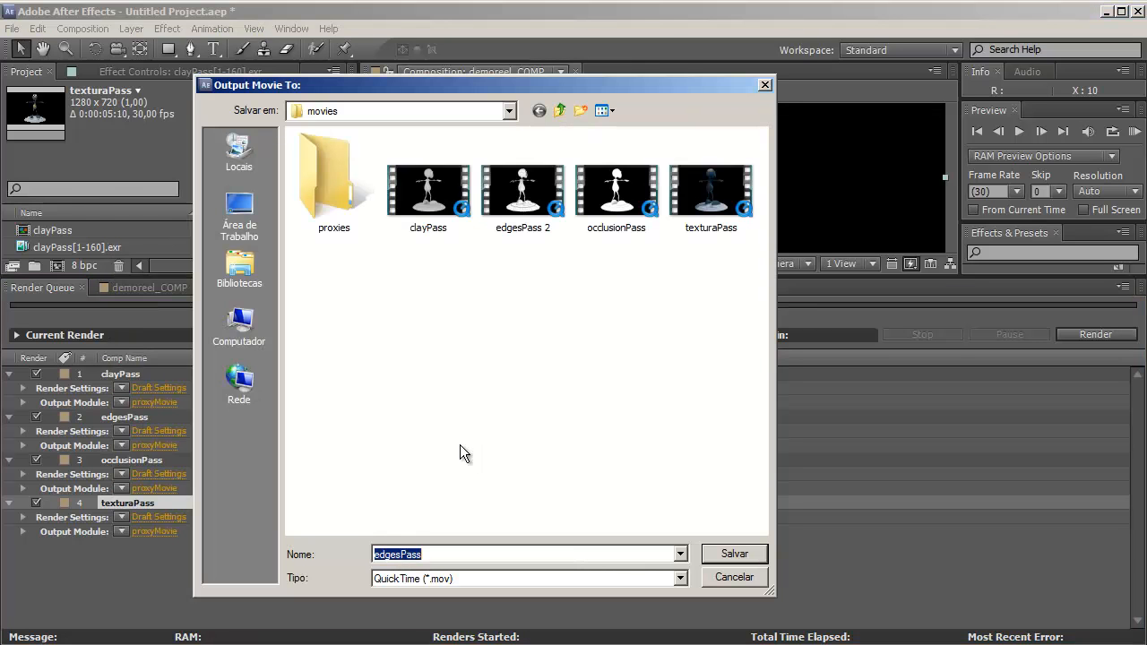
double_click(325, 198)
double_click(450, 549)
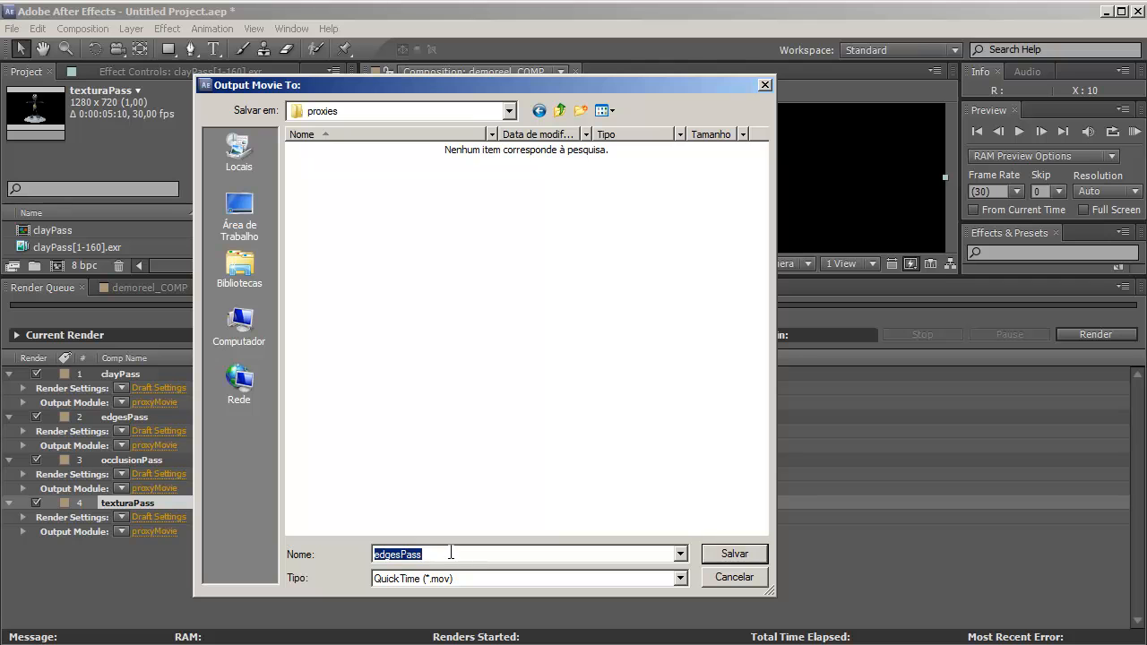
left_click(450, 553)
type("_Proxy")
key("Return")
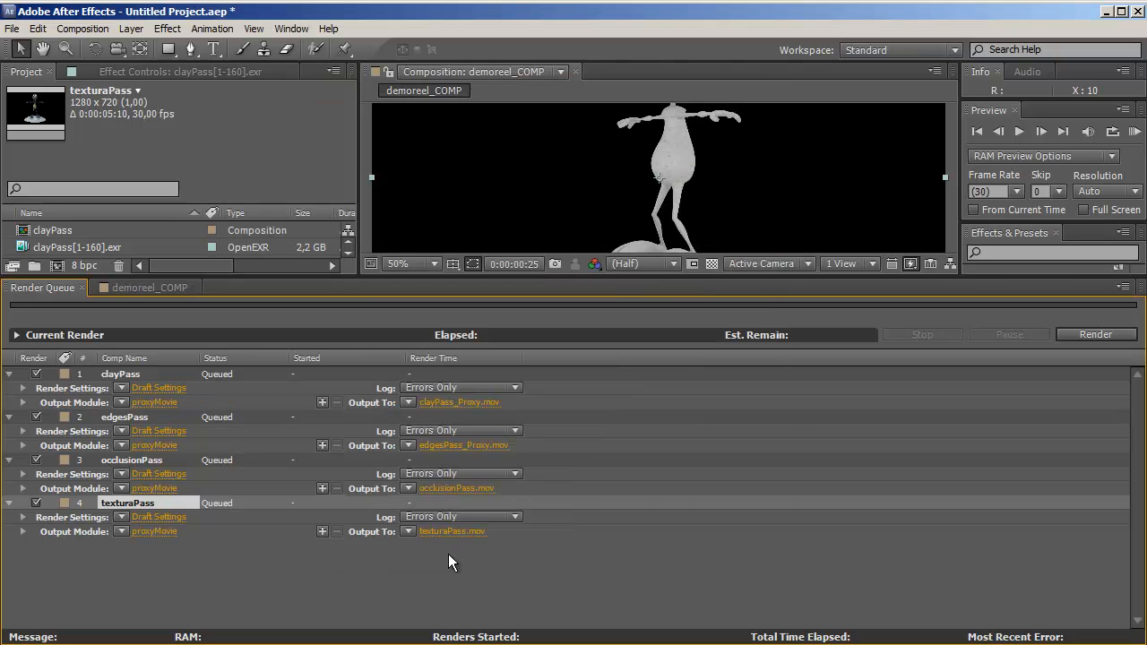
Set the occlusionPass render to output into the proxies folder as occlusionPass_Proxy.
left_click(431, 487)
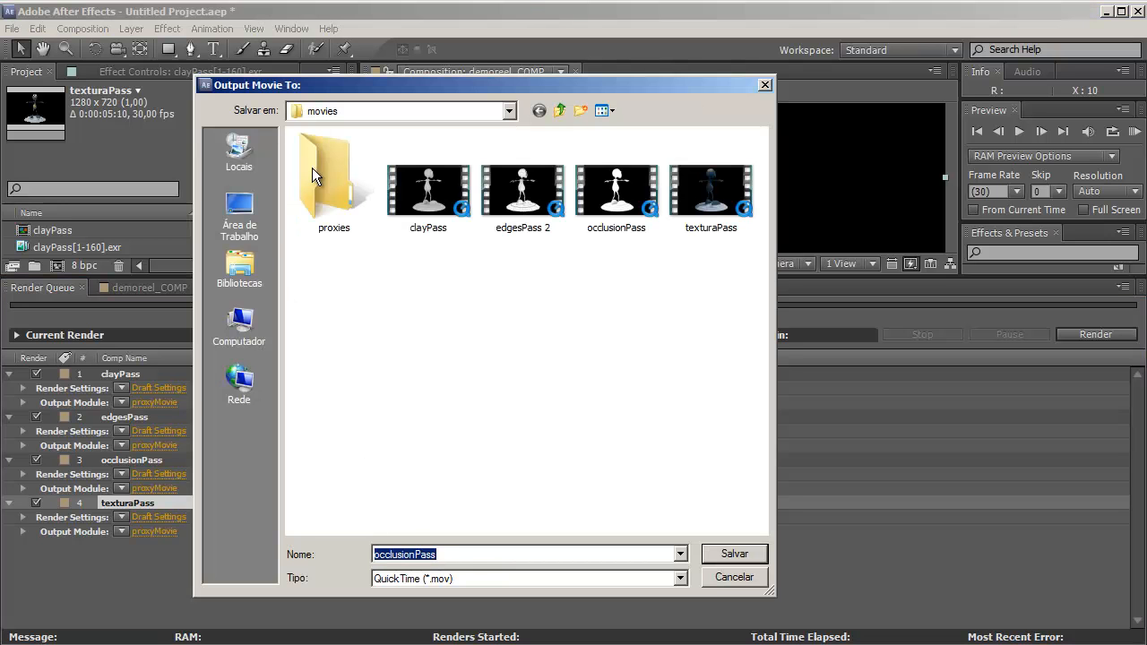
double_click(313, 170)
left_click(441, 553)
left_click(441, 553)
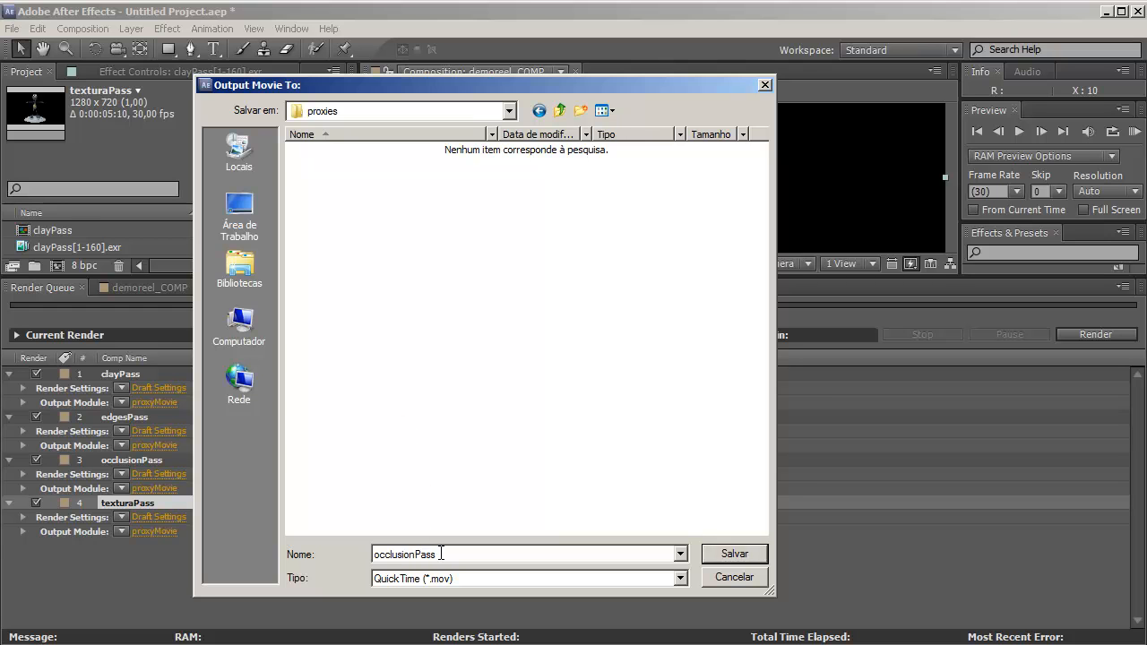
type("_Proxy")
key("Return")
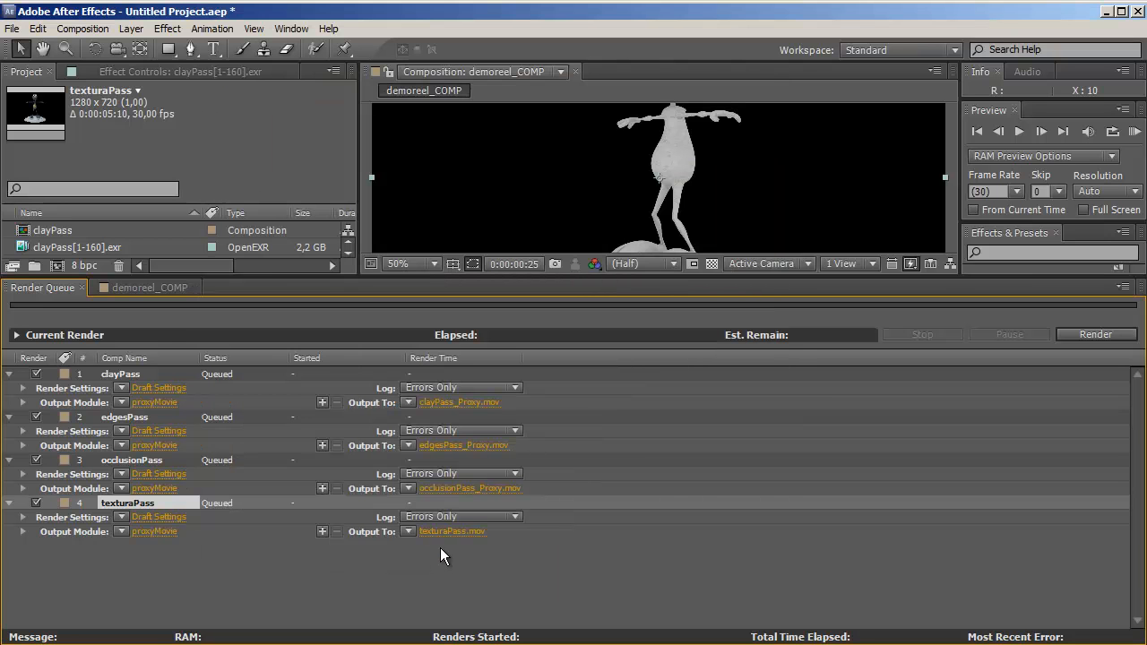
Name the texturaPass render's output file texturaPass_Proxy, saving it in the movies folder.
left_click(440, 531)
left_click(437, 554)
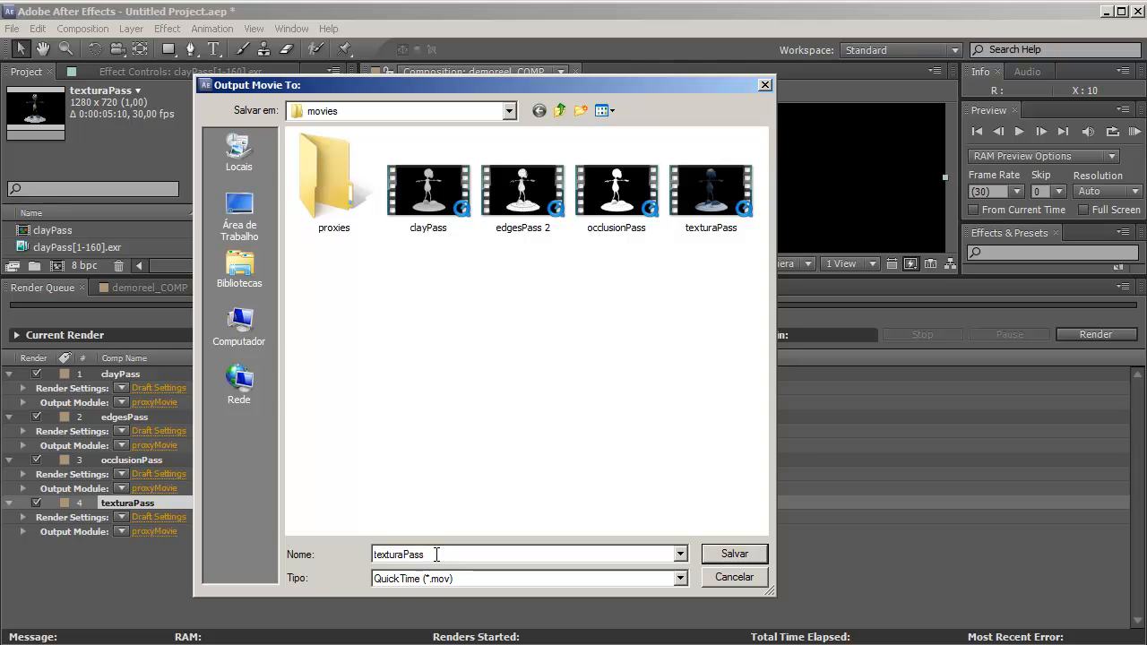
type("_Proxy")
key("Return")
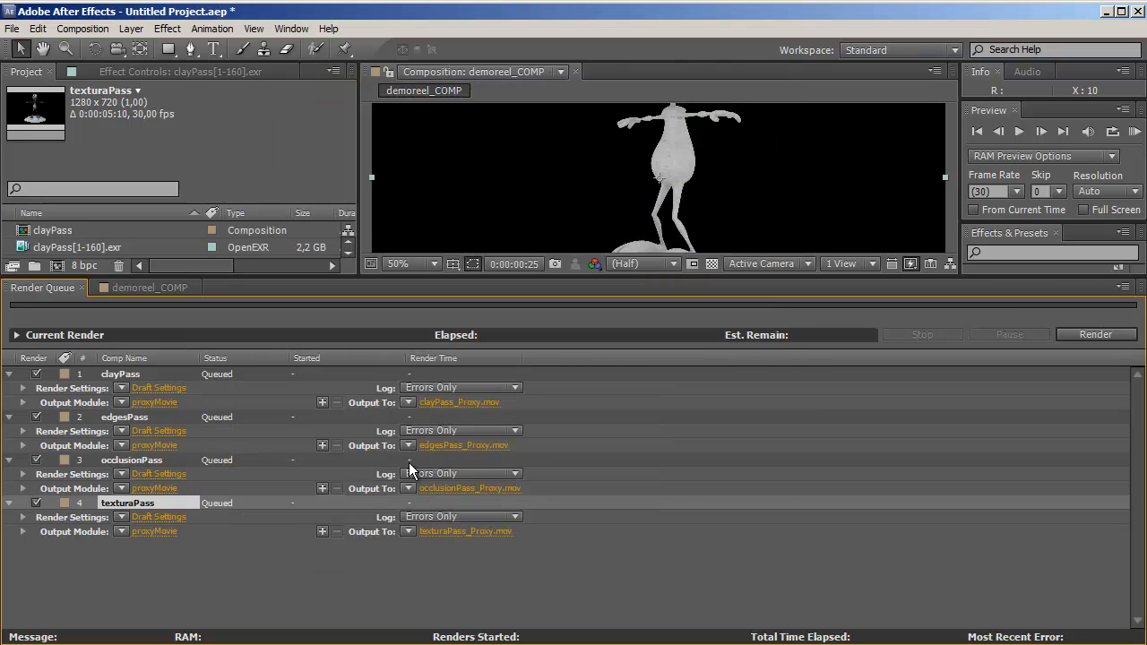
Render the four queued passes, then return to the demoreel_COMP timeline and enlarge the composition viewer area.
left_click(1092, 334)
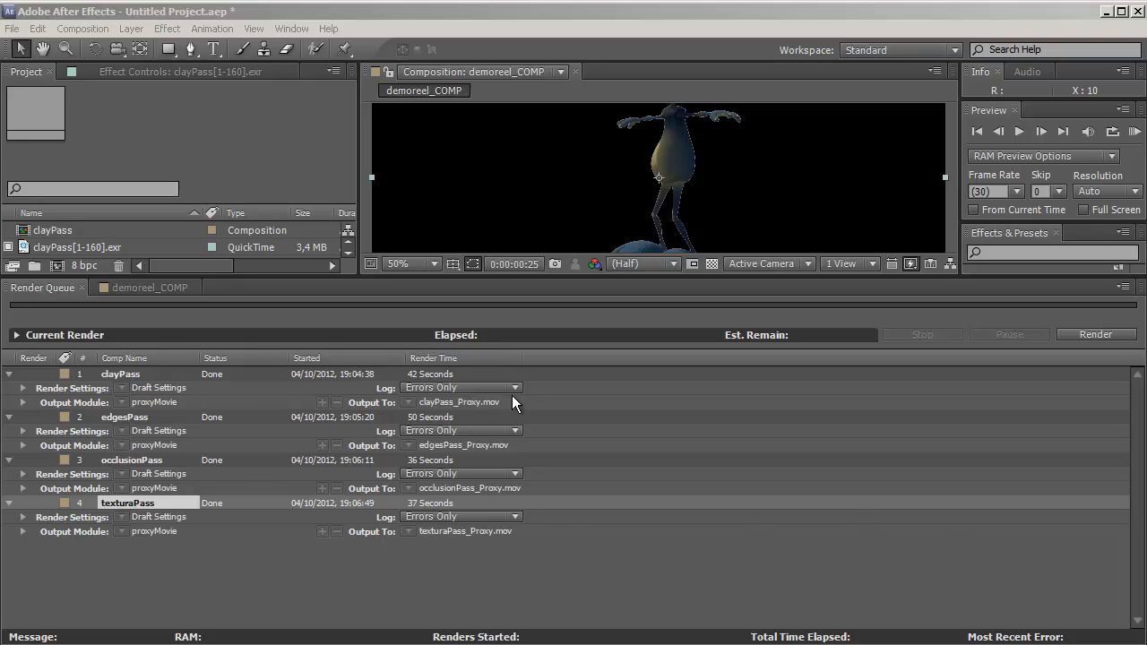
left_click(148, 287)
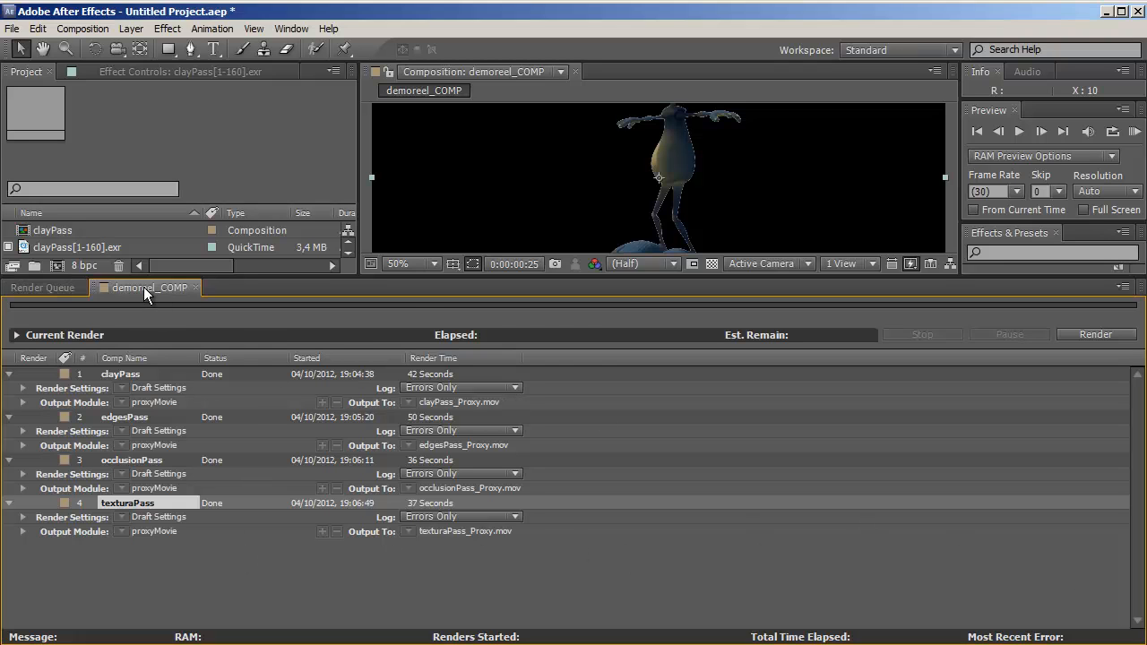
left_click_drag(450, 274, 449, 421)
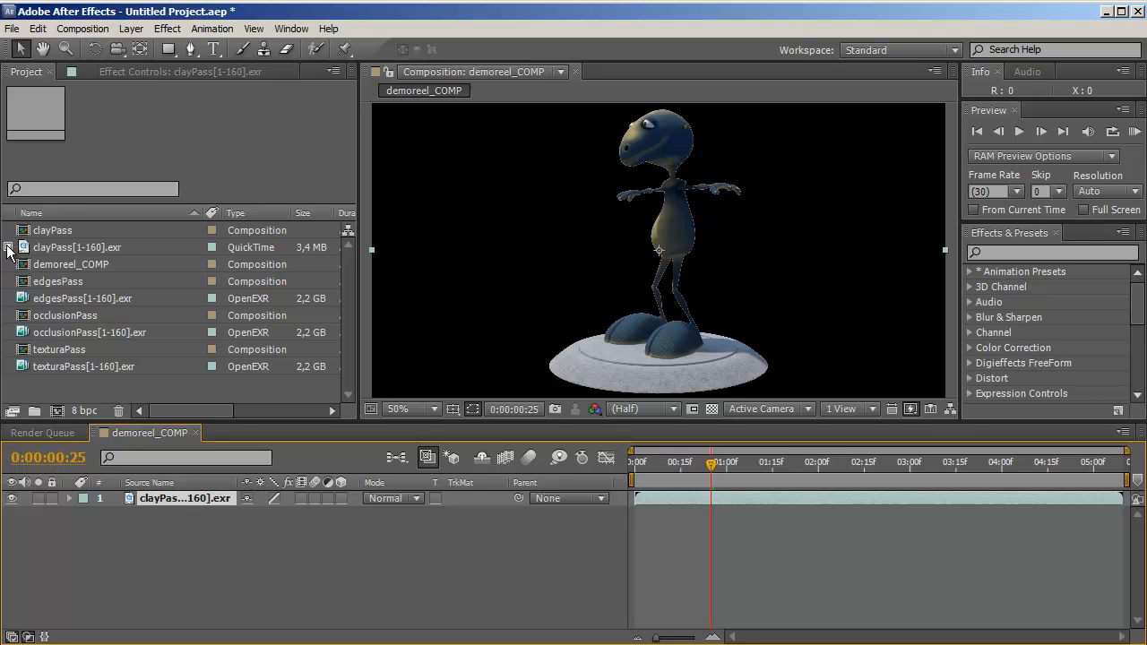
Switch the proxy of the clayPass[1-160].exr footage off and on to compare it with the original sequence.
left_click(59, 251)
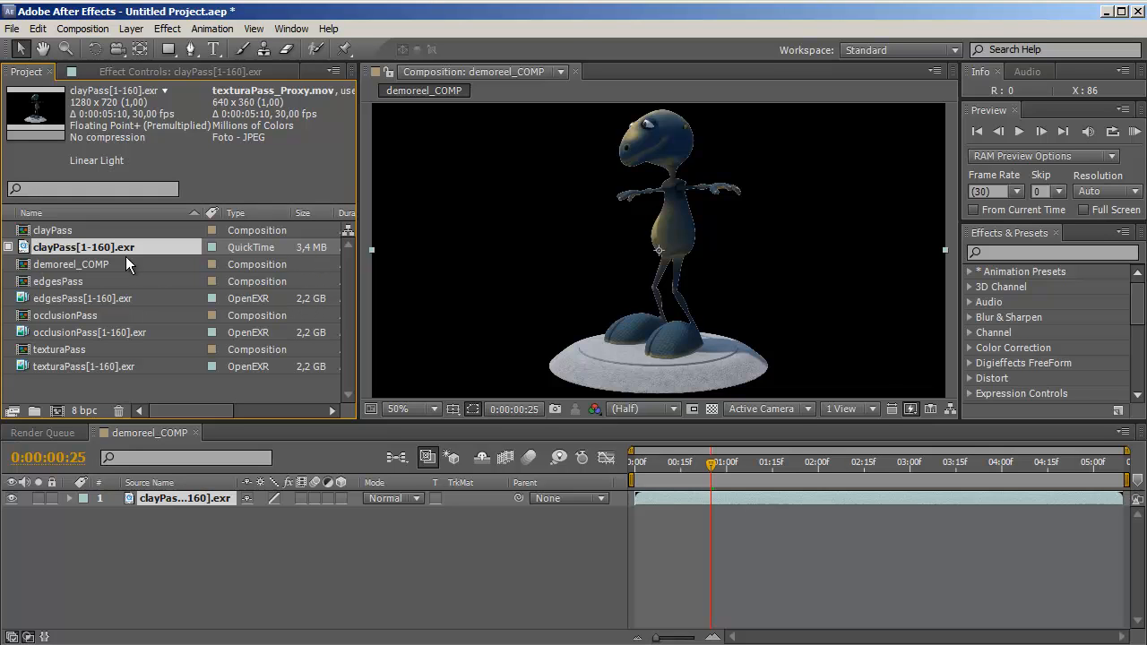
left_click(8, 248)
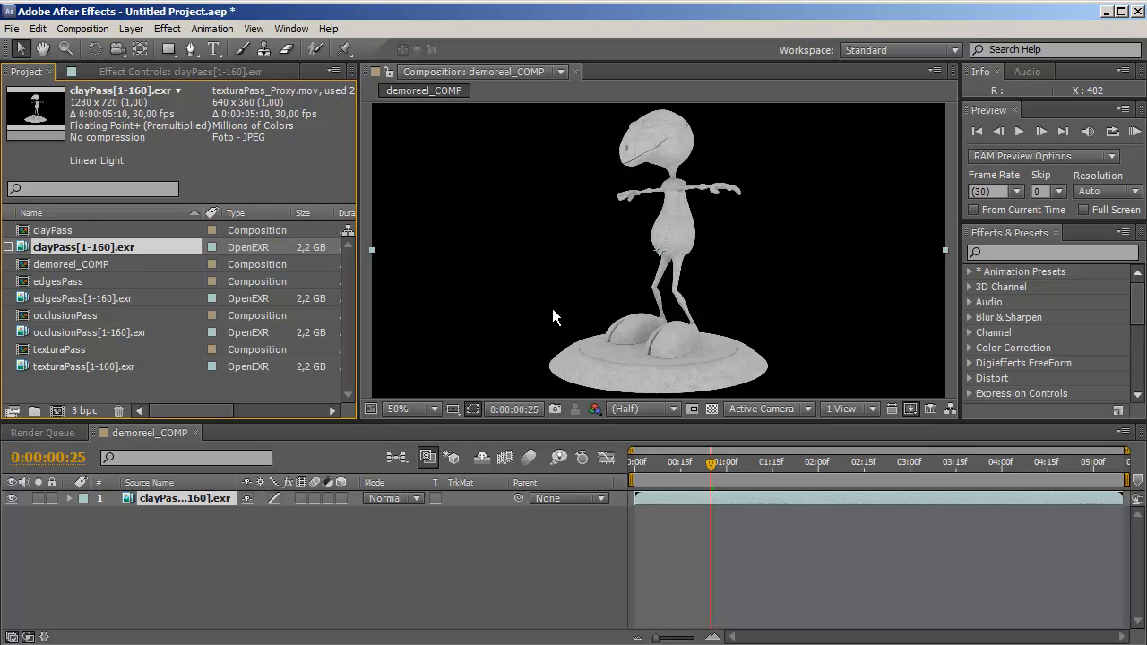
left_click(9, 247)
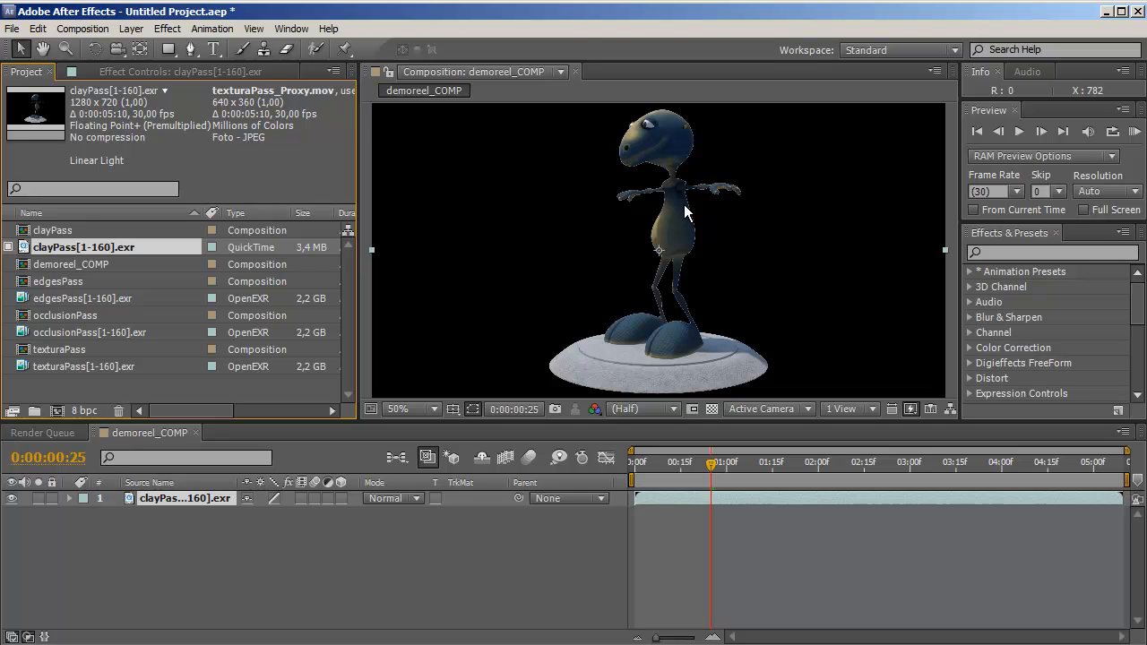
Replace the clayPass[1-160].exr proxy with clayPass_Proxy from the movies/proxies folder, and toggle it off and on to check it.
right_click(56, 250)
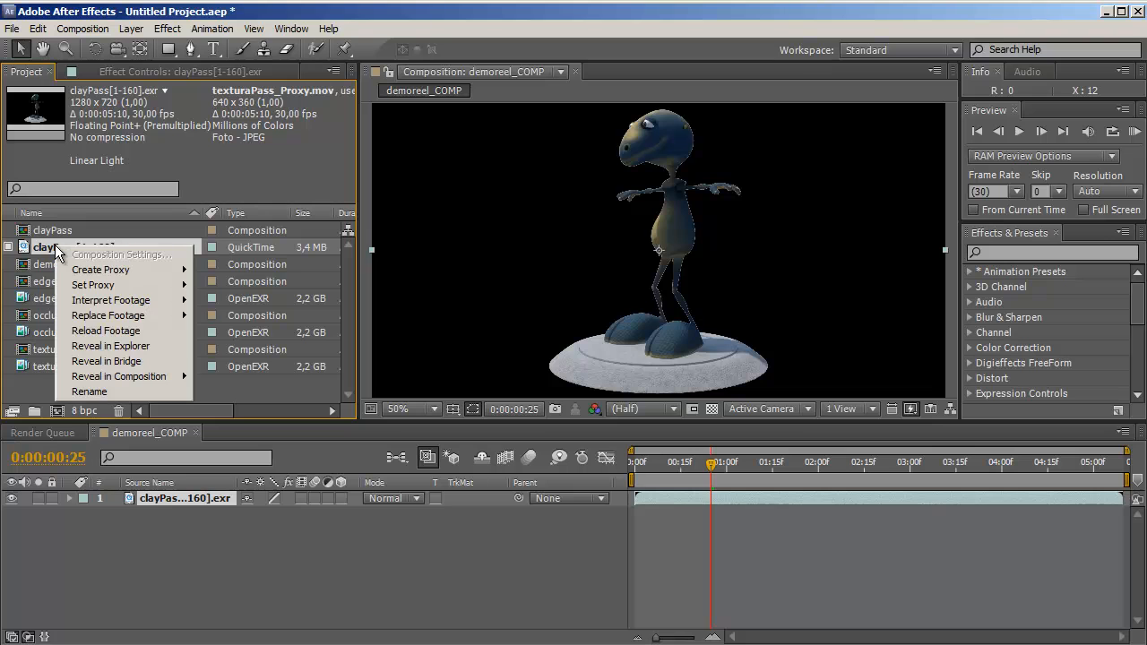
mouse_move(147, 287)
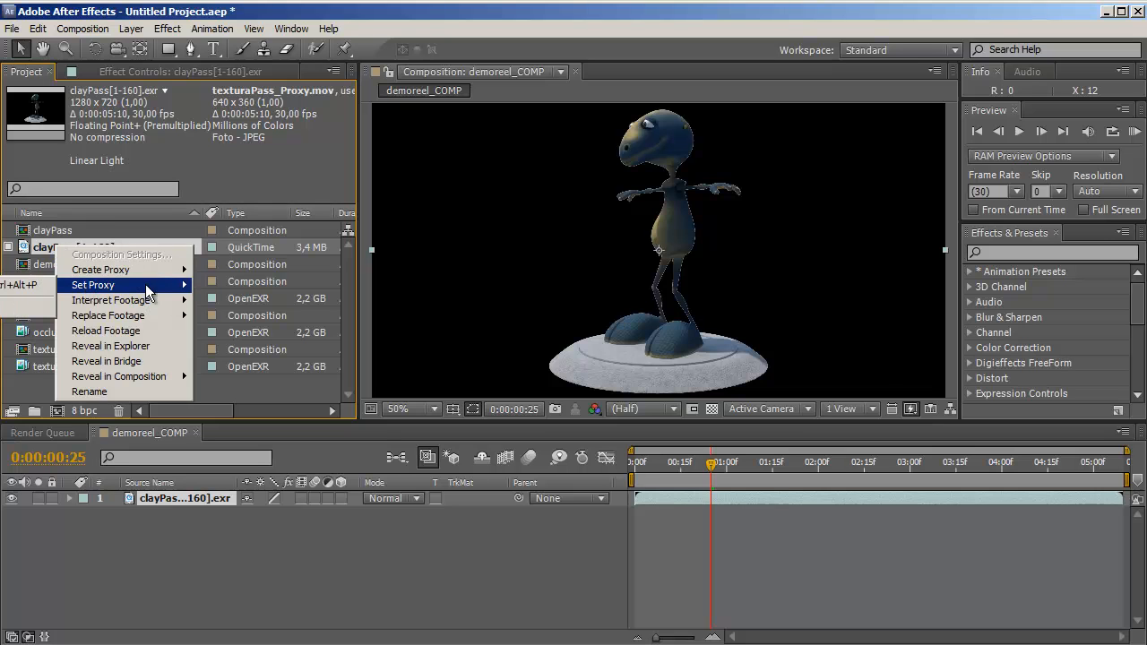
left_click(7, 286)
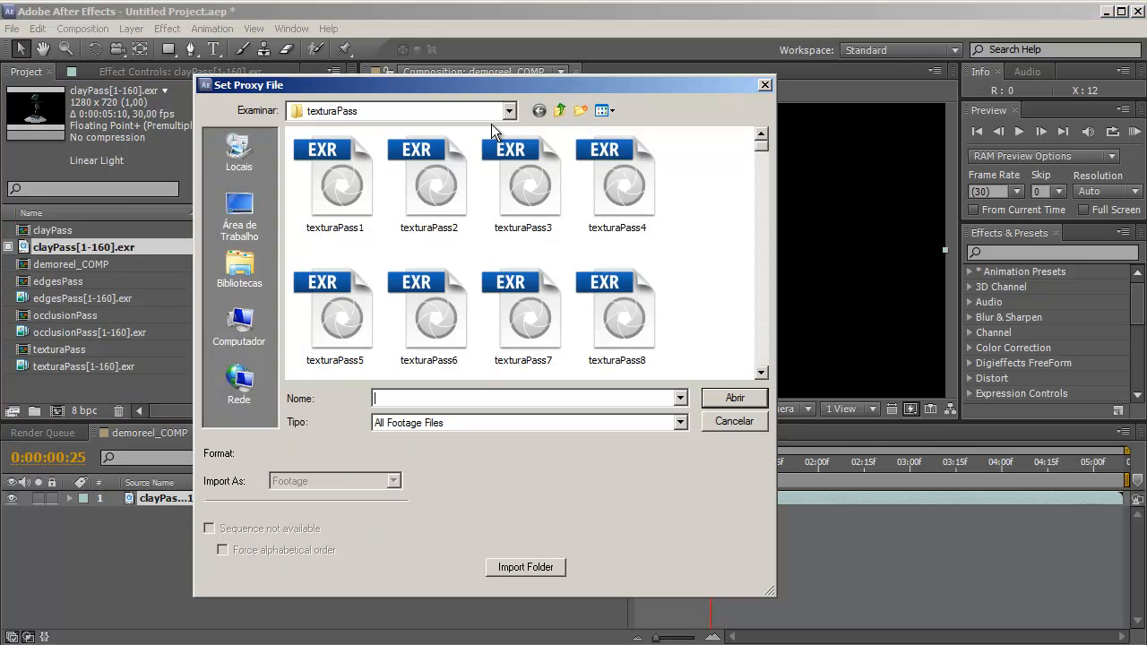
left_click(556, 115)
left_click(555, 114)
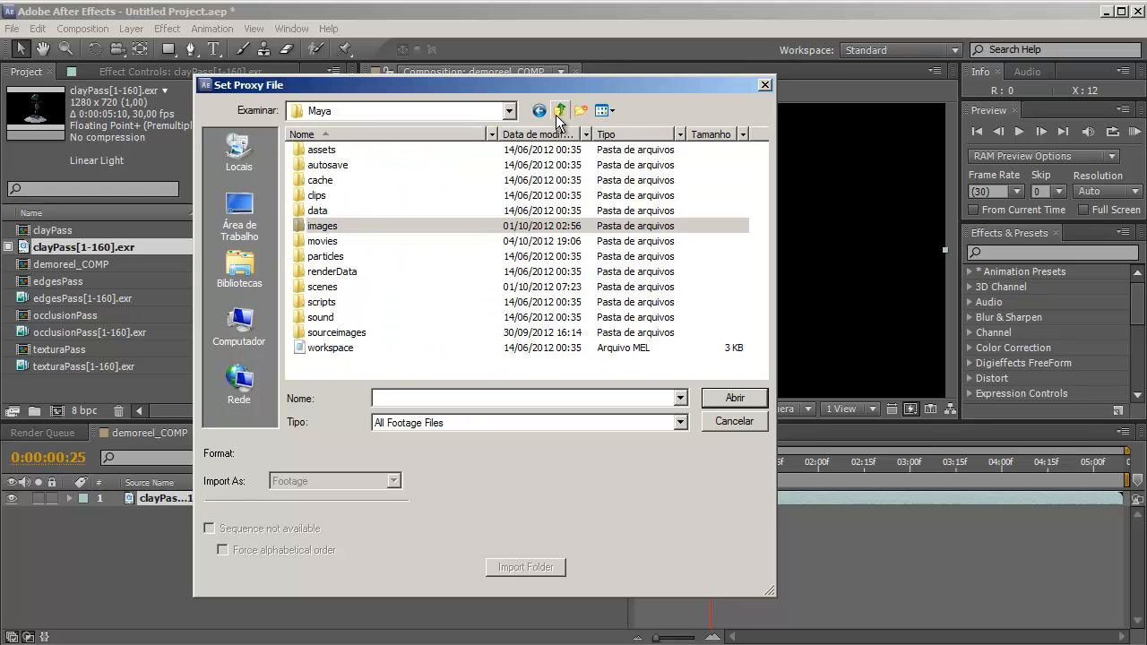
double_click(323, 241)
double_click(327, 182)
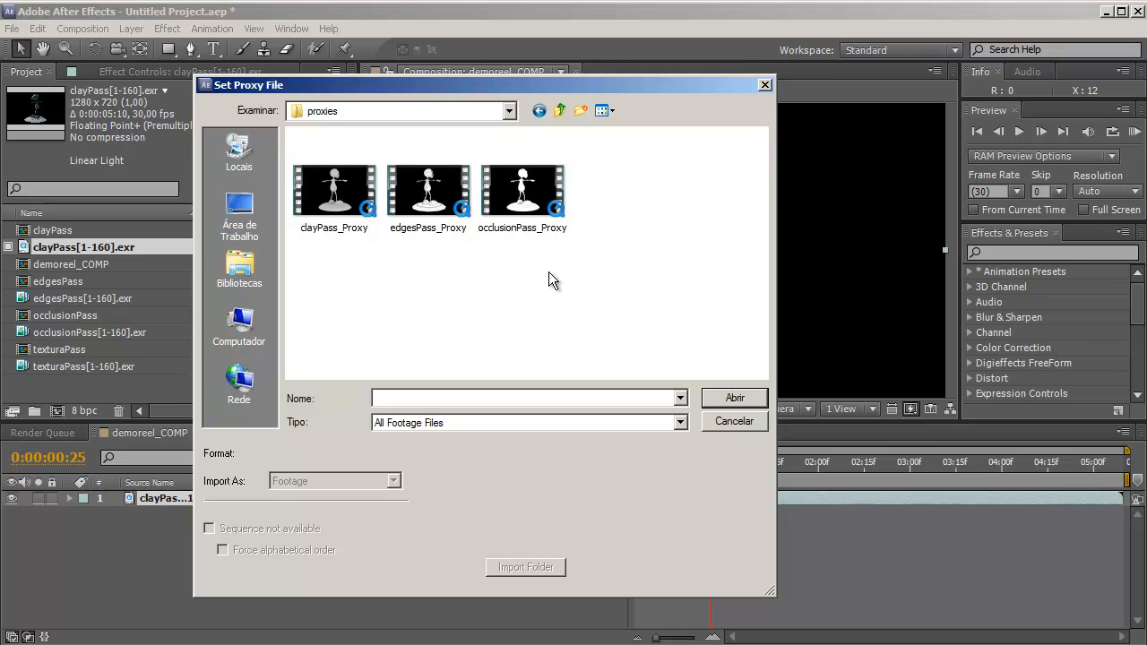
left_click_drag(464, 89, 556, 86)
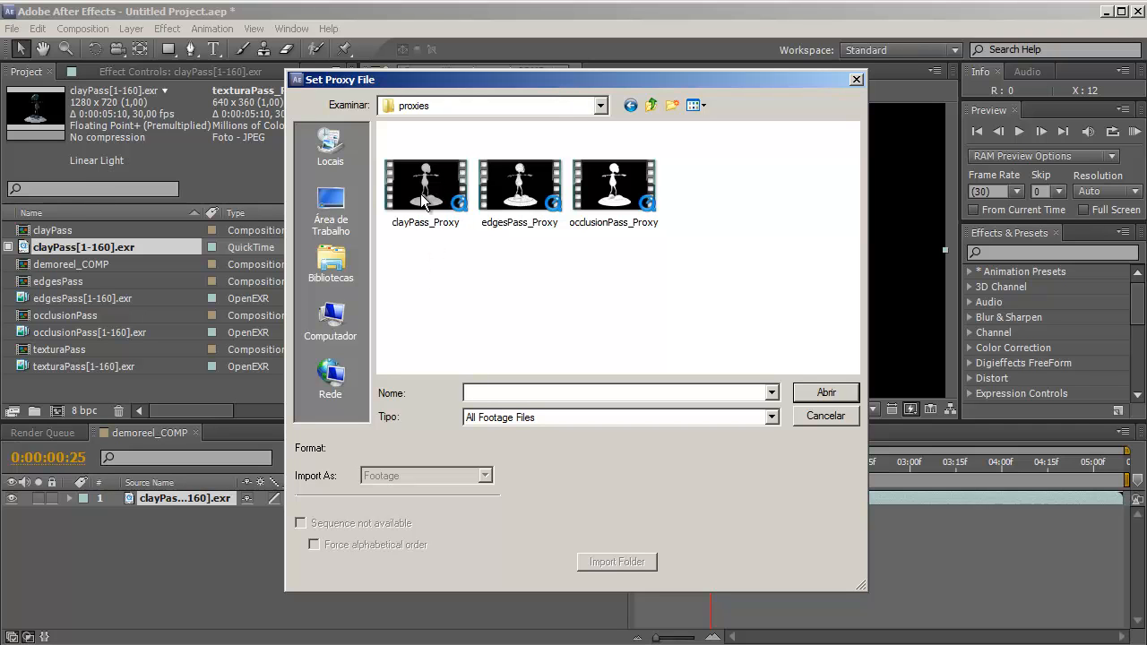
left_click(416, 185)
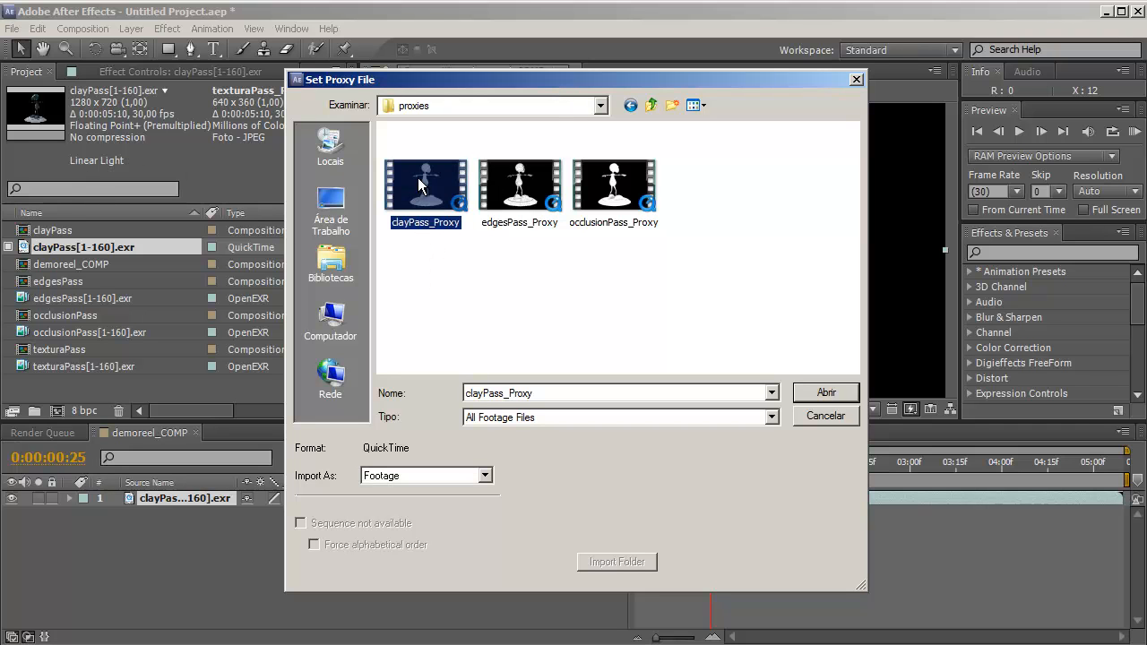
left_click(810, 392)
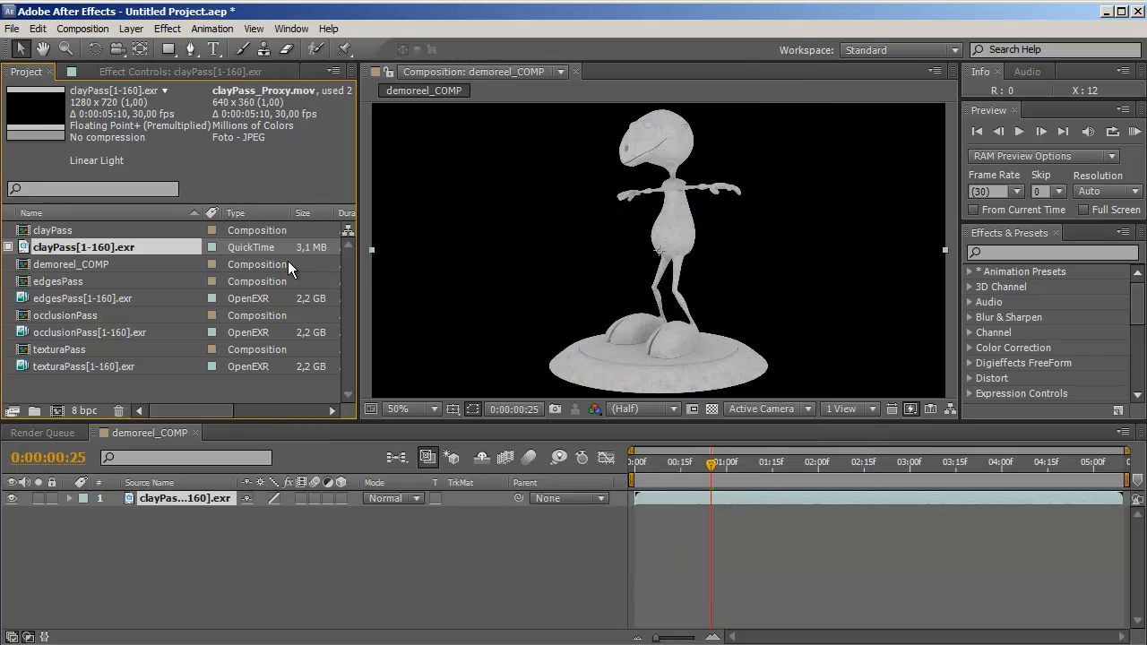
left_click(9, 248)
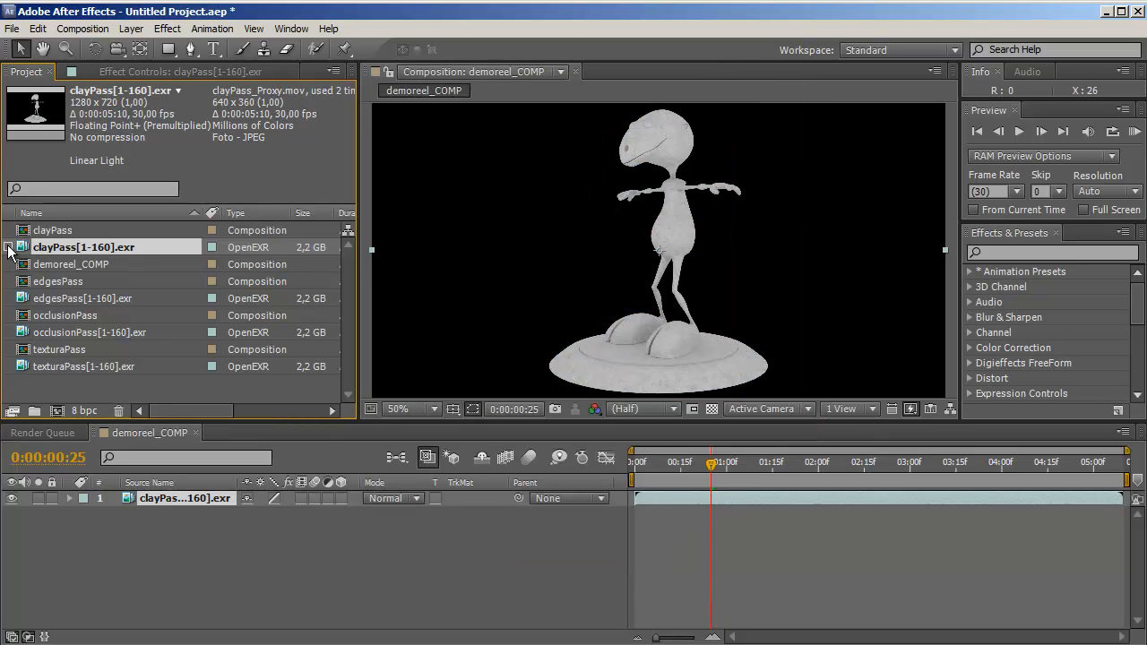
left_click(8, 248)
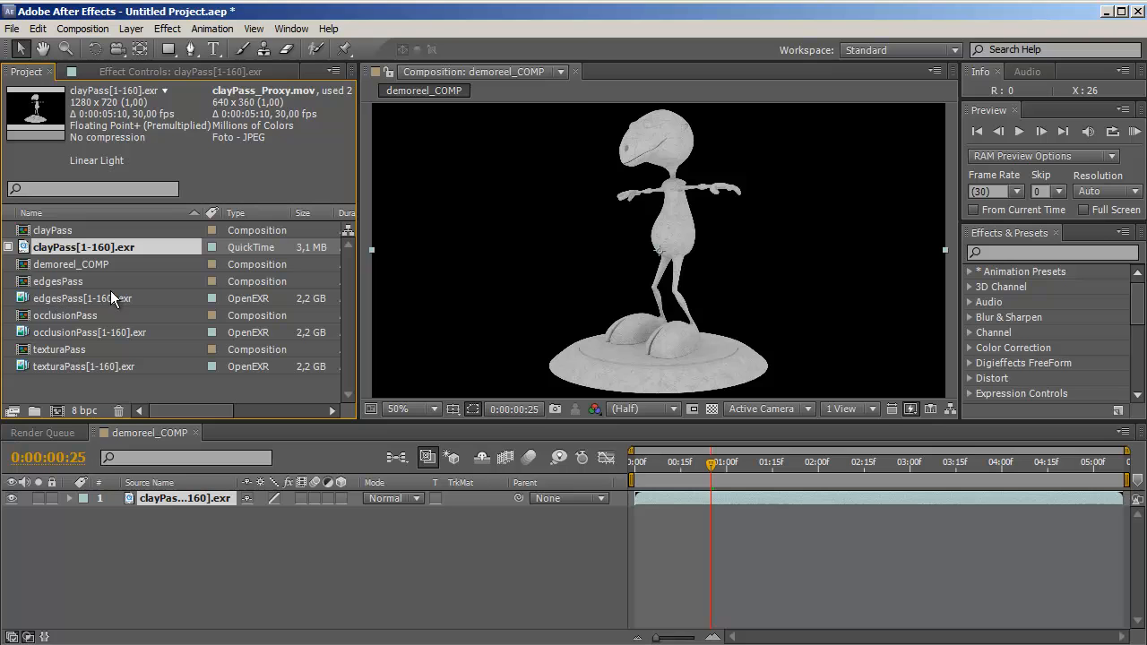
Set edgesPass_Proxy as the proxy file for the edgesPass[1-160].exr footage and preview the footage.
left_click(55, 299)
right_click(67, 300)
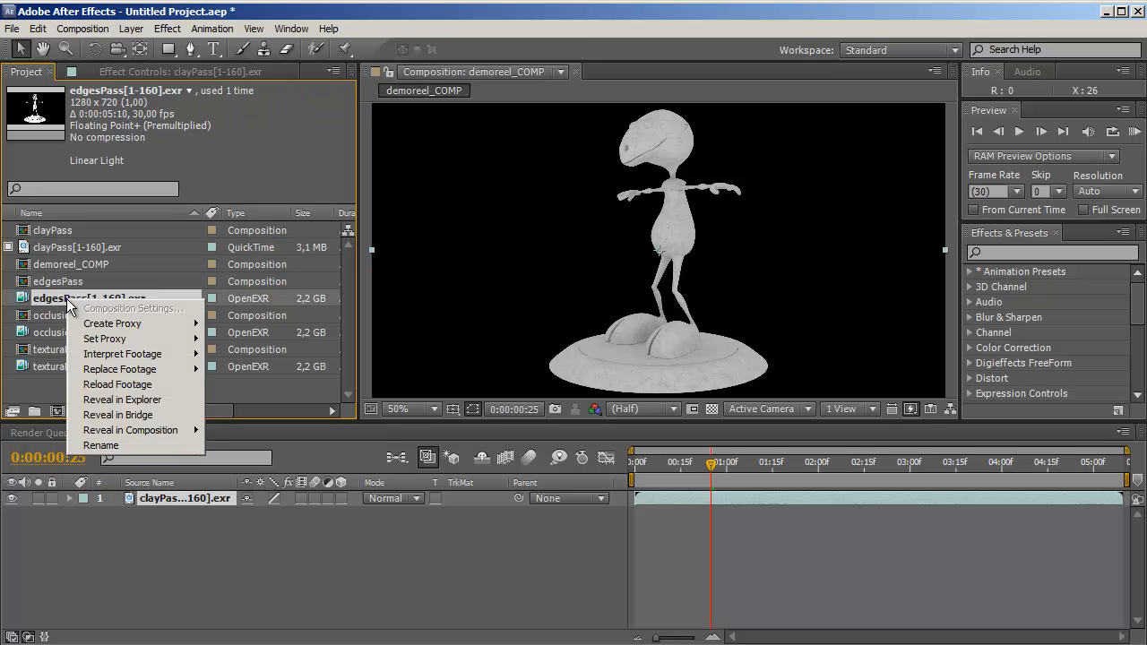
mouse_move(99, 339)
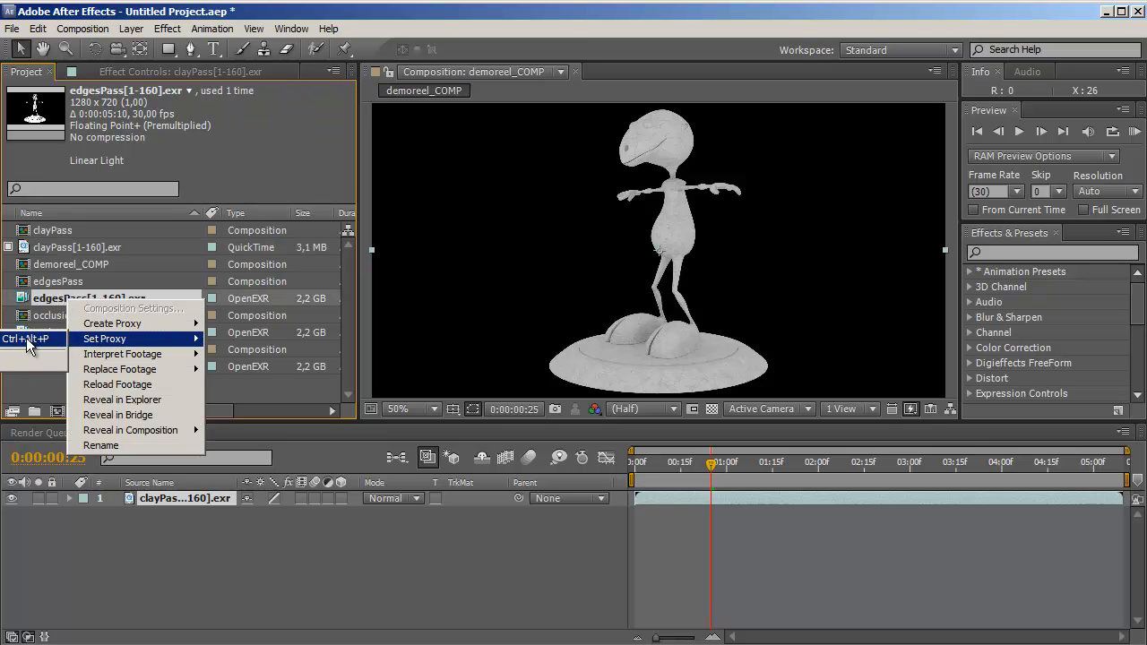
left_click(25, 335)
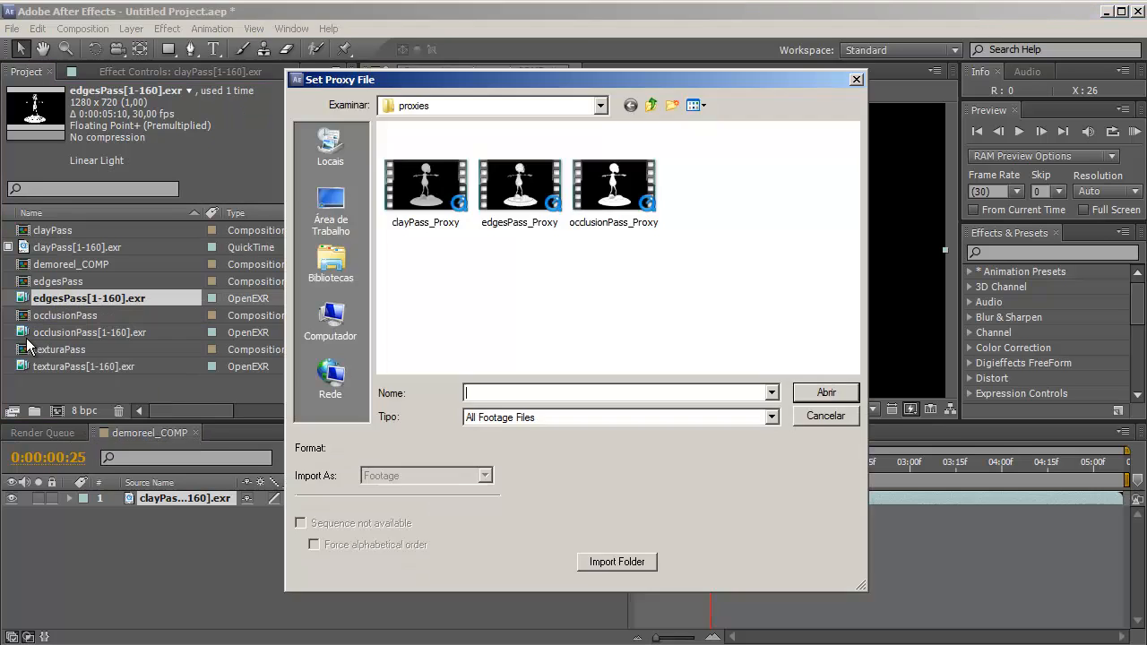
double_click(512, 196)
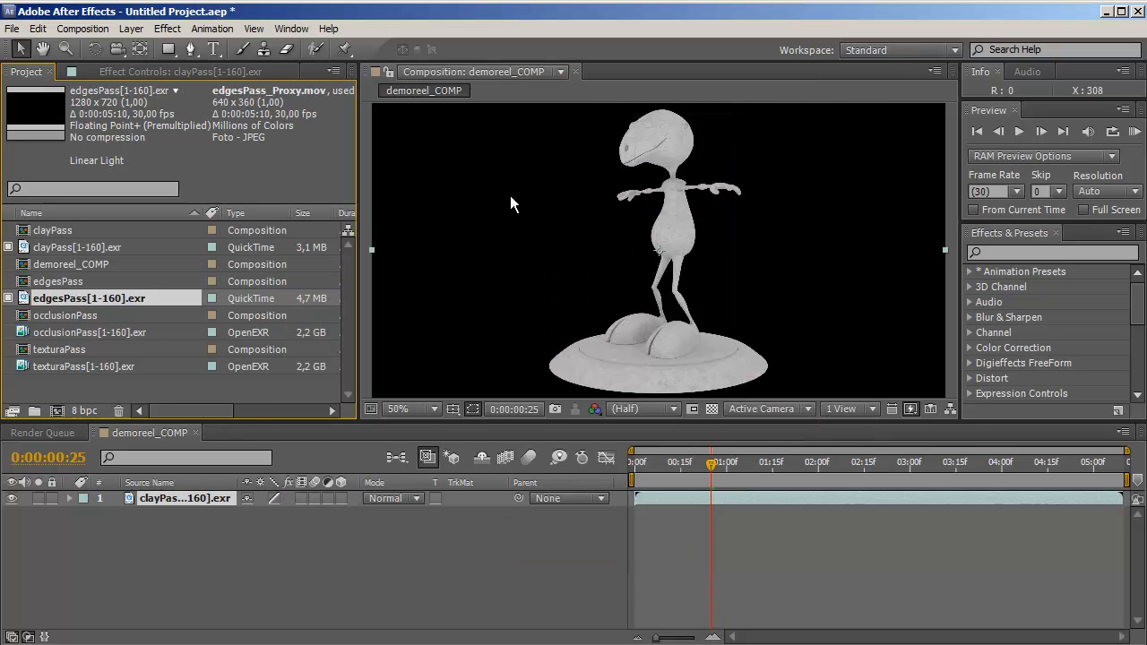
double_click(60, 304)
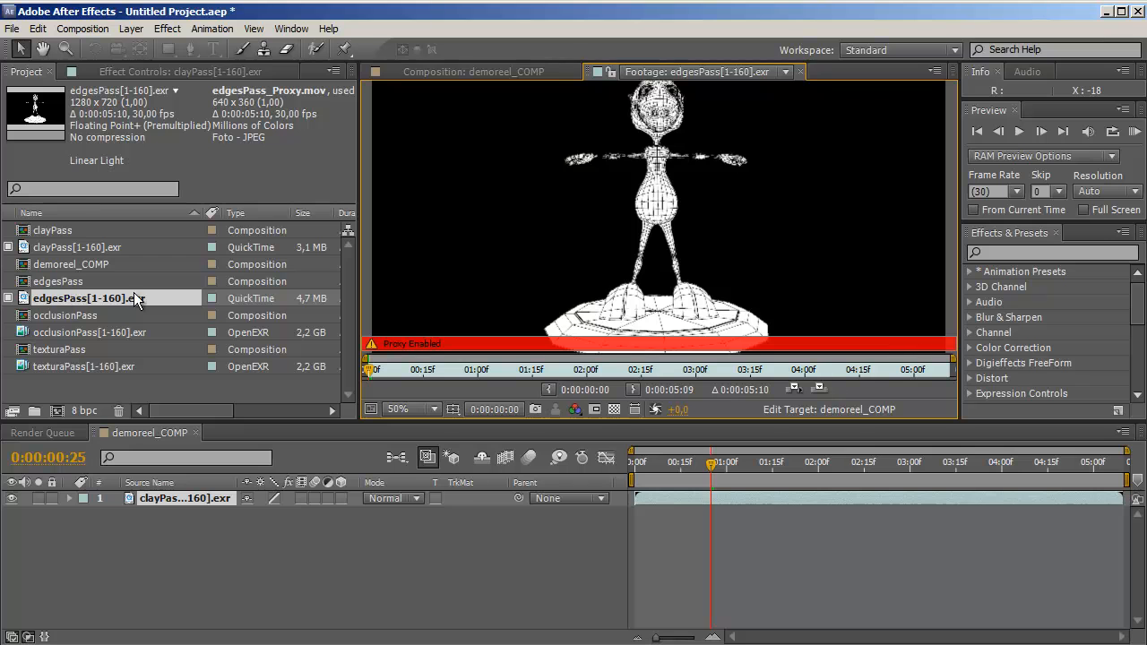
left_click(800, 70)
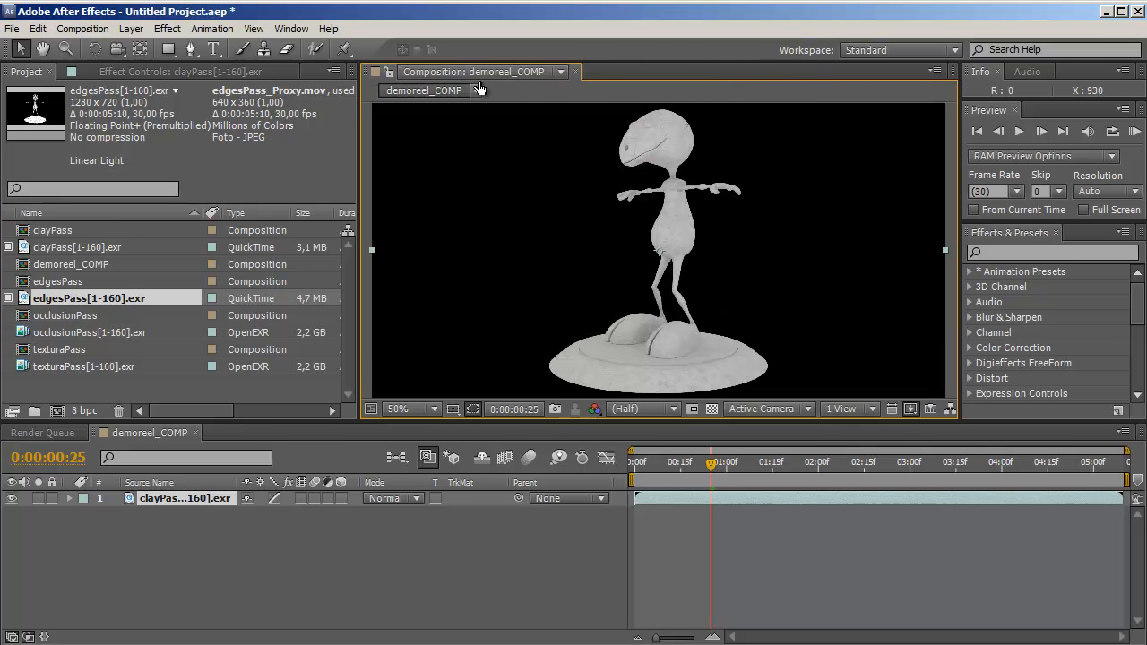
Set occlusionPass_Proxy as the proxy file for the occlusionPass[1-160].exr footage and preview the footage.
left_click(60, 333)
right_click(60, 333)
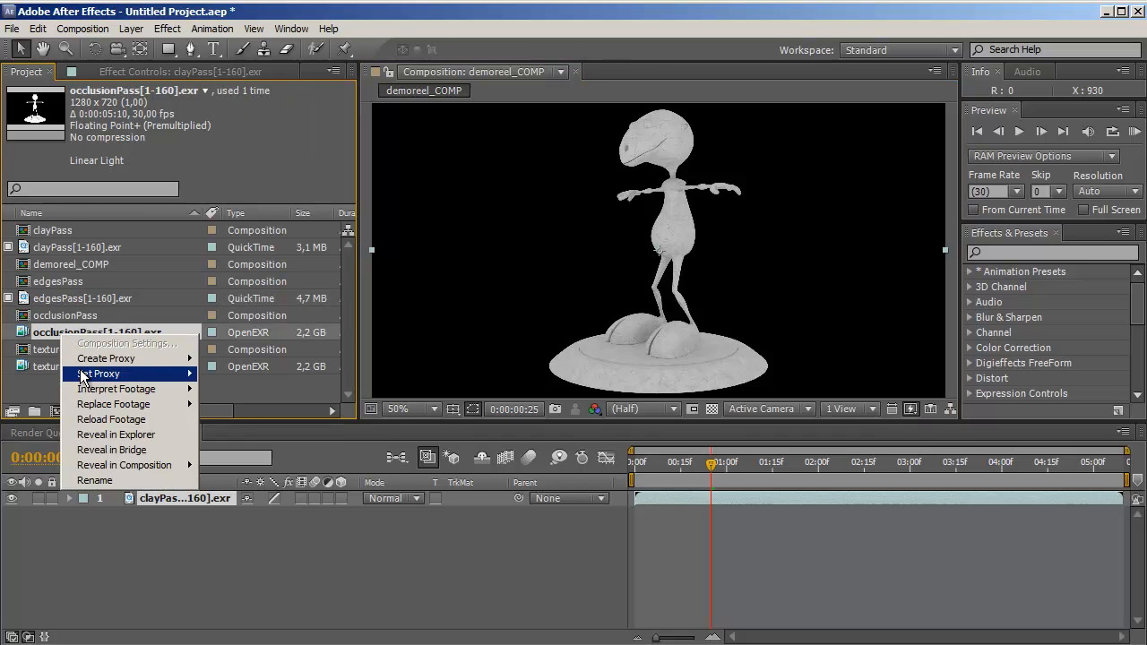
mouse_move(81, 374)
left_click(30, 370)
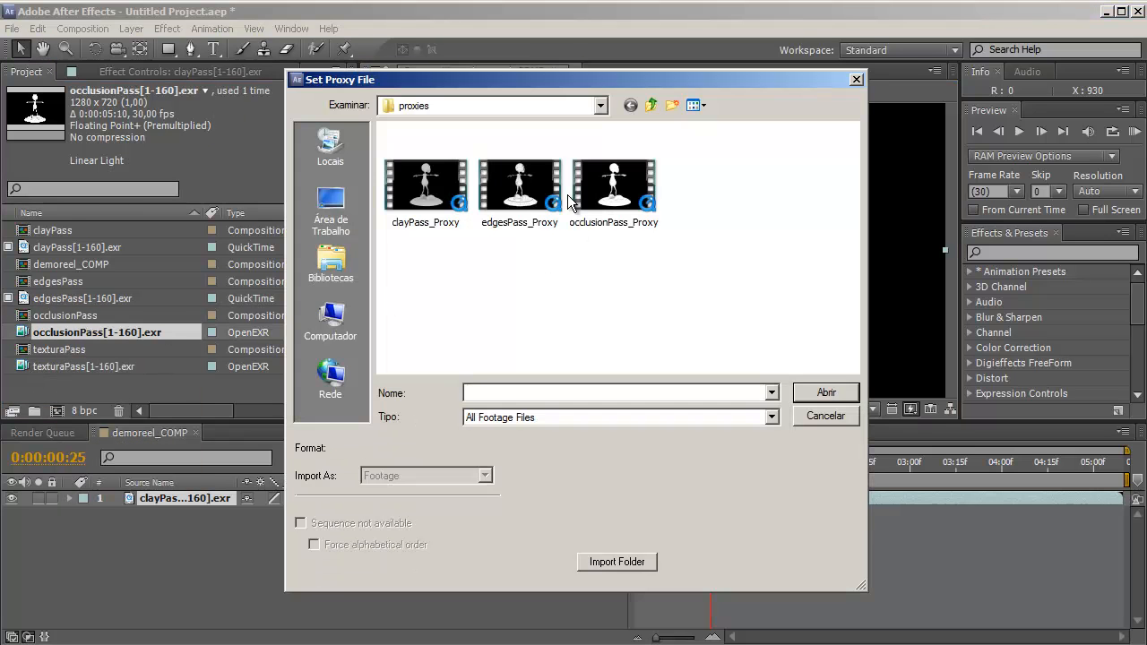
double_click(606, 188)
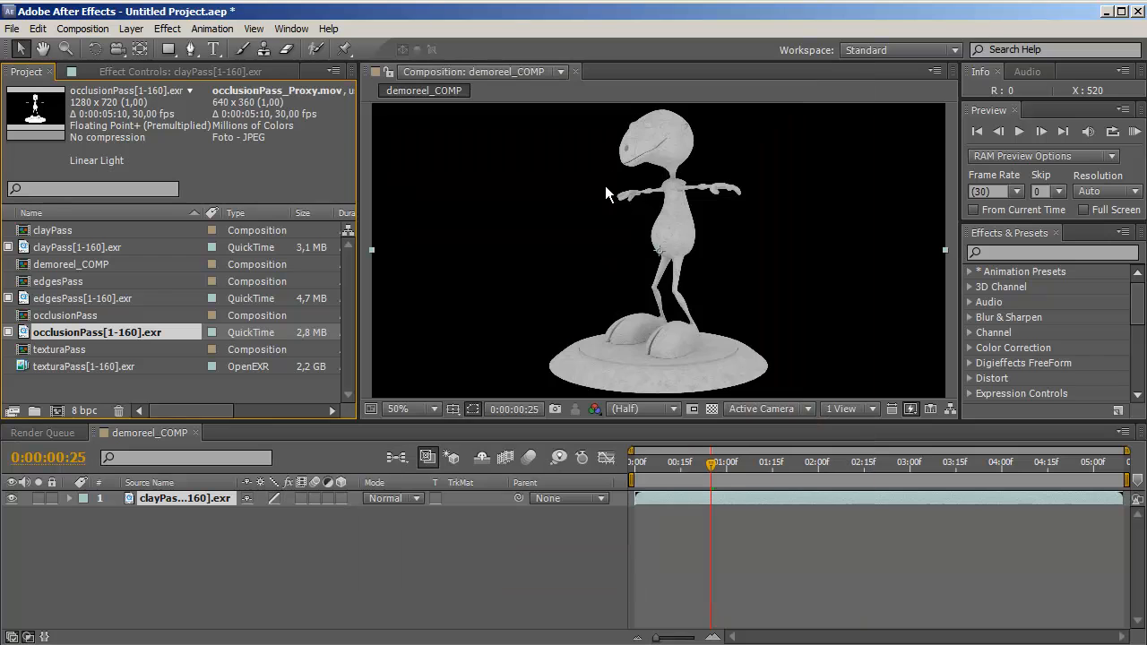
double_click(79, 335)
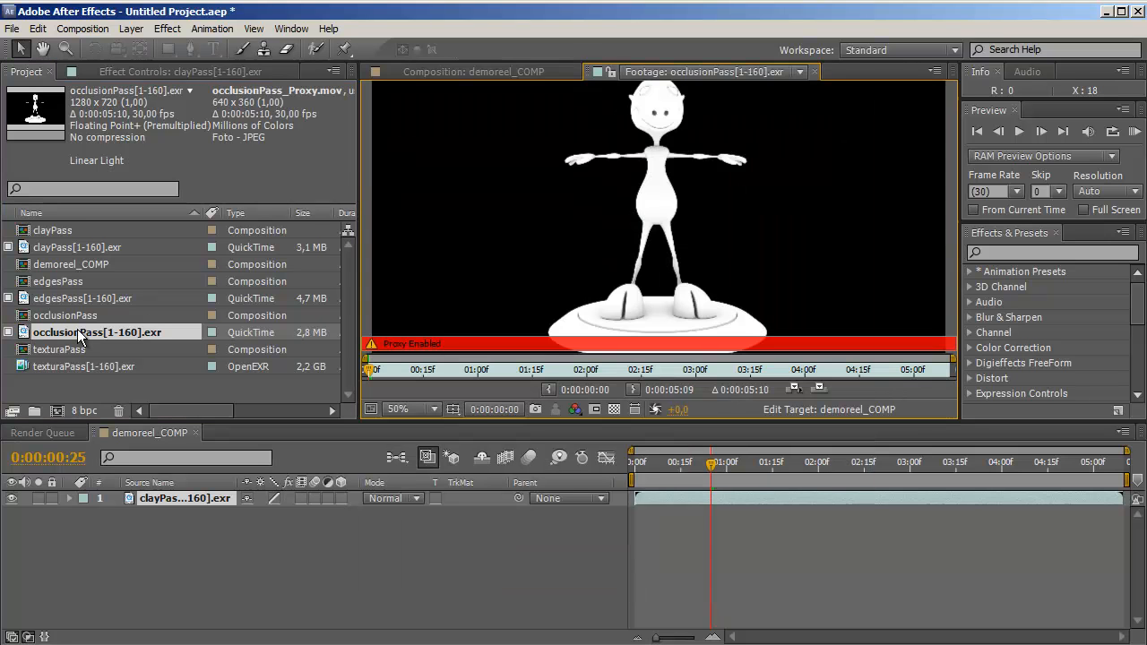
left_click(813, 71)
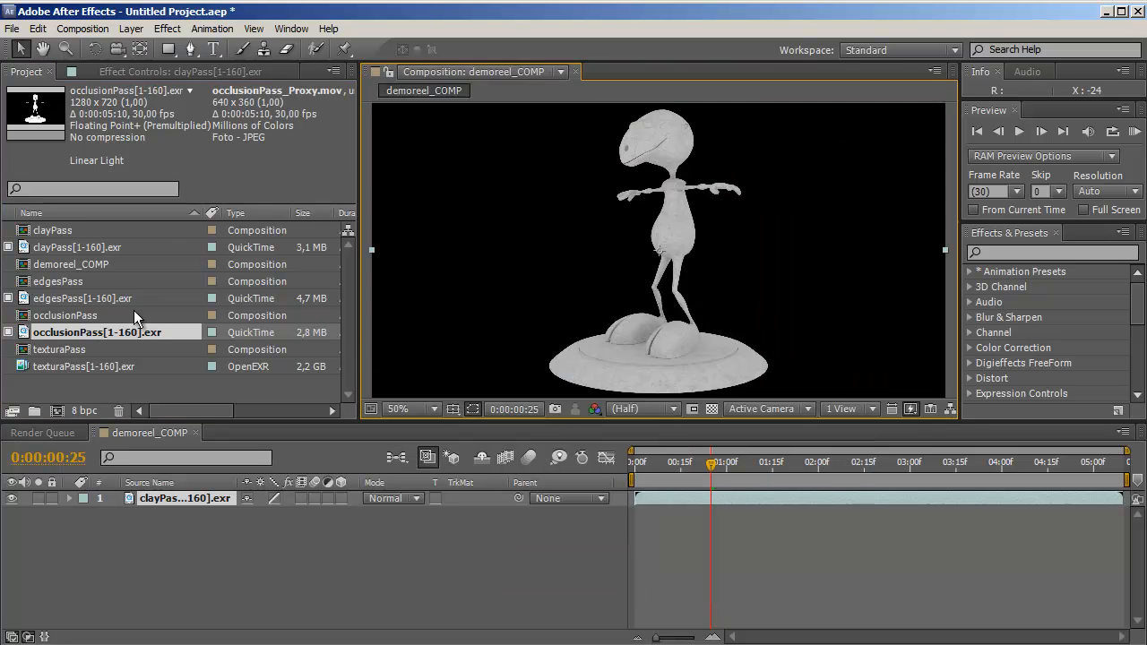
Open the proxy file selection for the texturaPass[1-160].exr footage and move texturaPass_Proxy from the movies folder into the proxies folder.
left_click(56, 353)
right_click(58, 350)
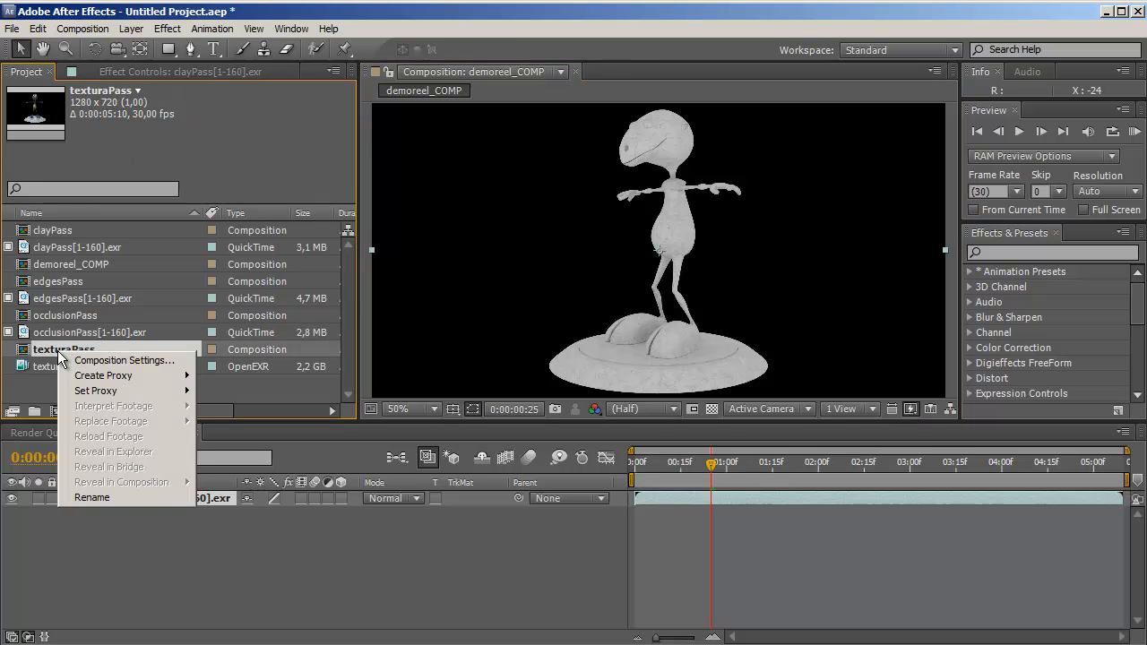
left_click(76, 364)
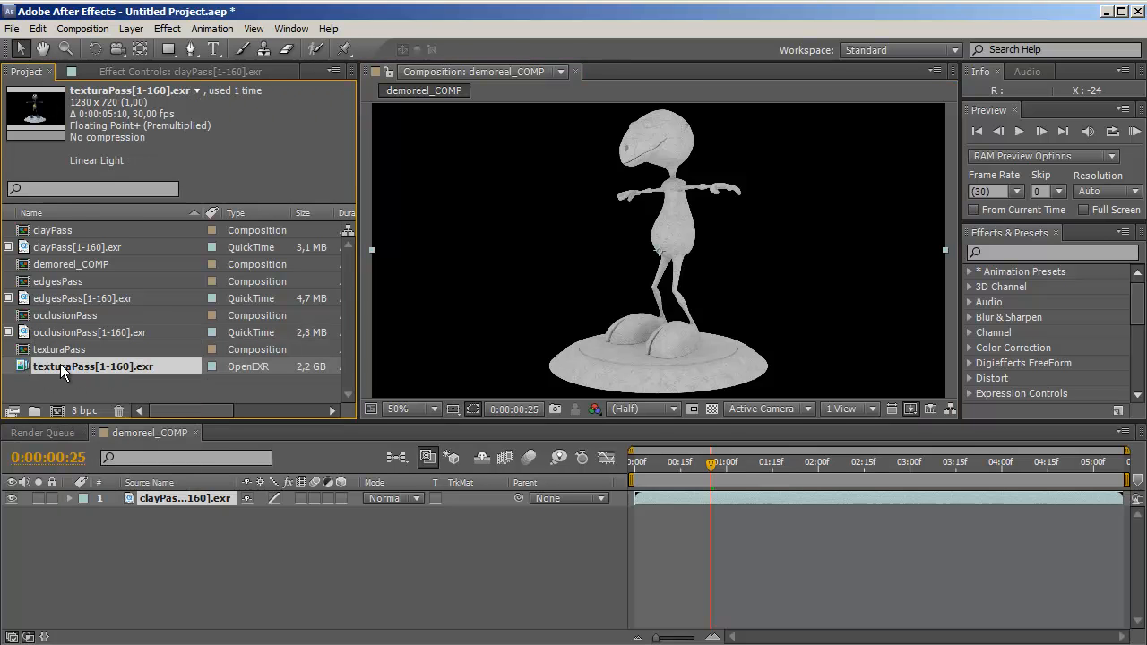
right_click(60, 364)
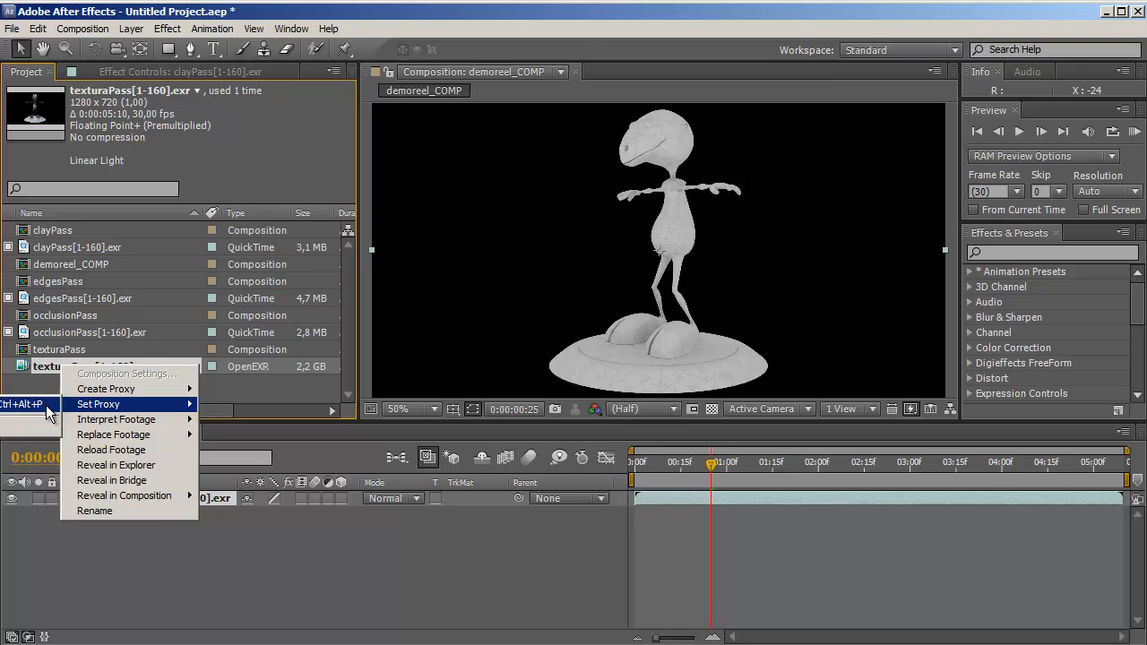
left_click(36, 405)
left_click(651, 105)
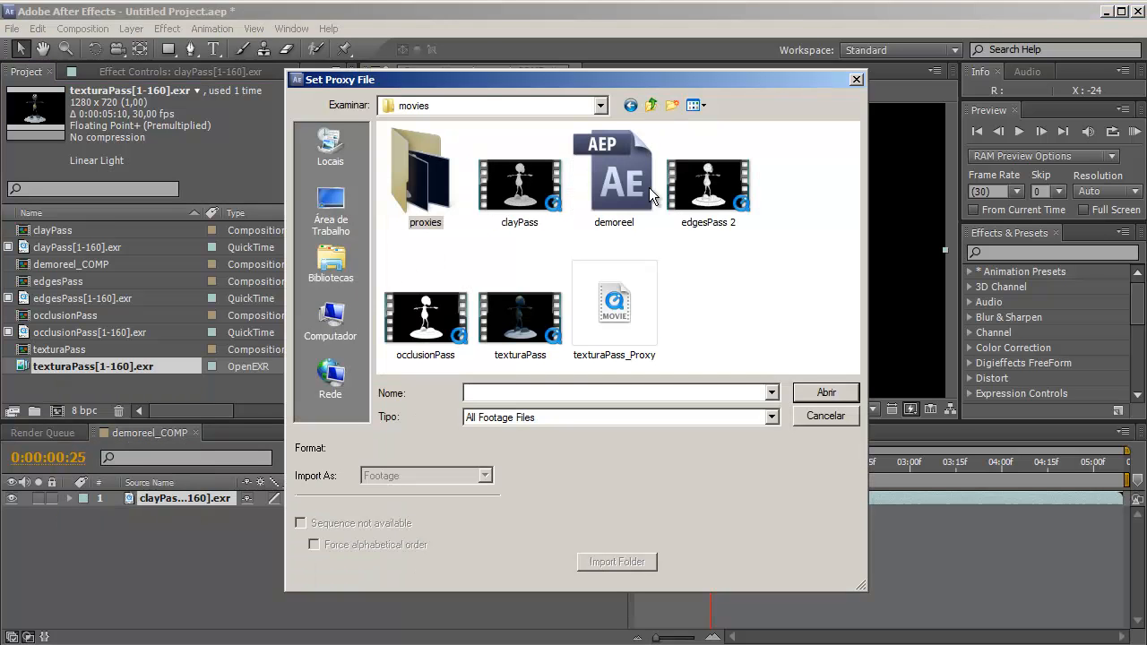
left_click(618, 324)
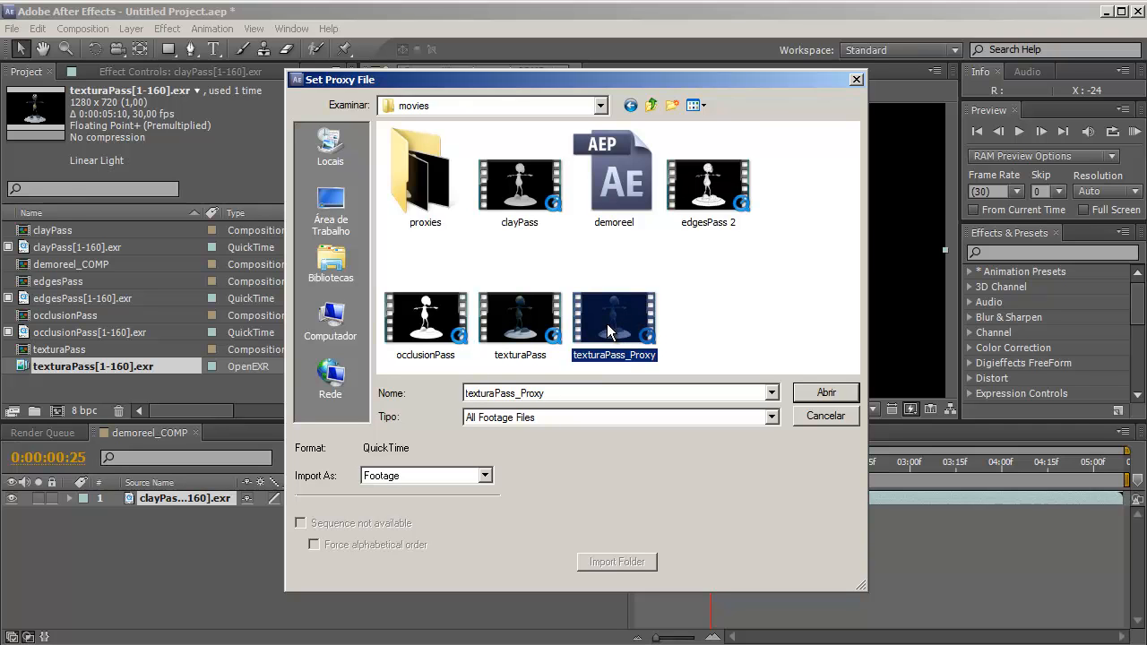
left_click(425, 196)
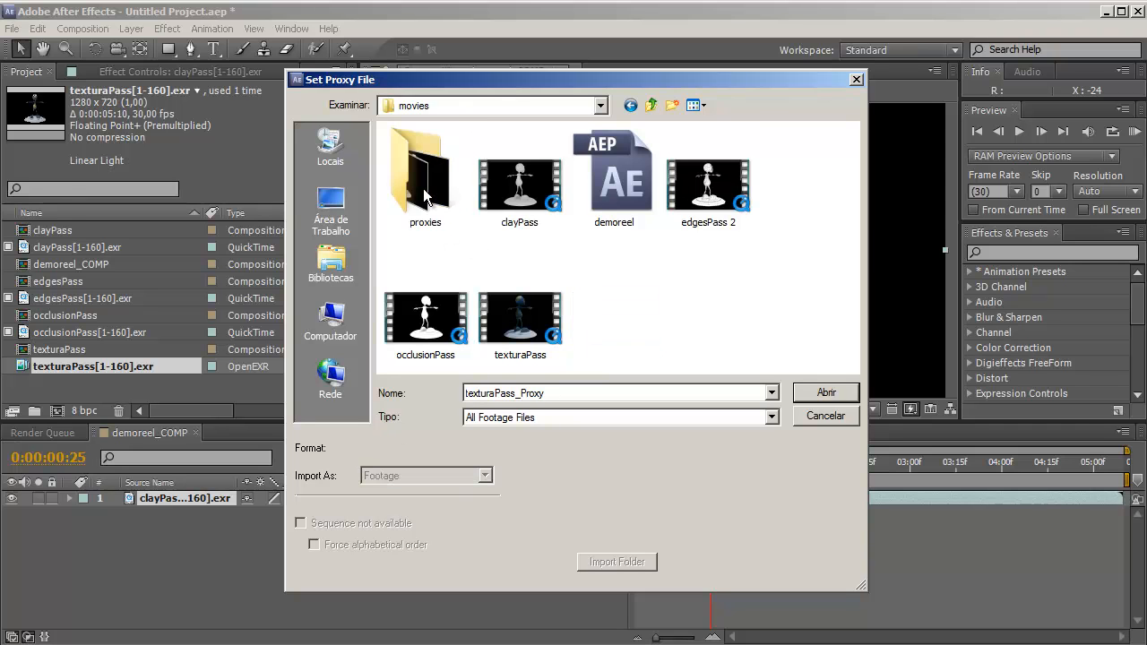
Set texturaPass_Proxy from the proxies folder as the proxy file for the texturaPass[1-160].exr footage and preview the footage.
double_click(425, 196)
left_click(698, 231)
left_click(825, 392)
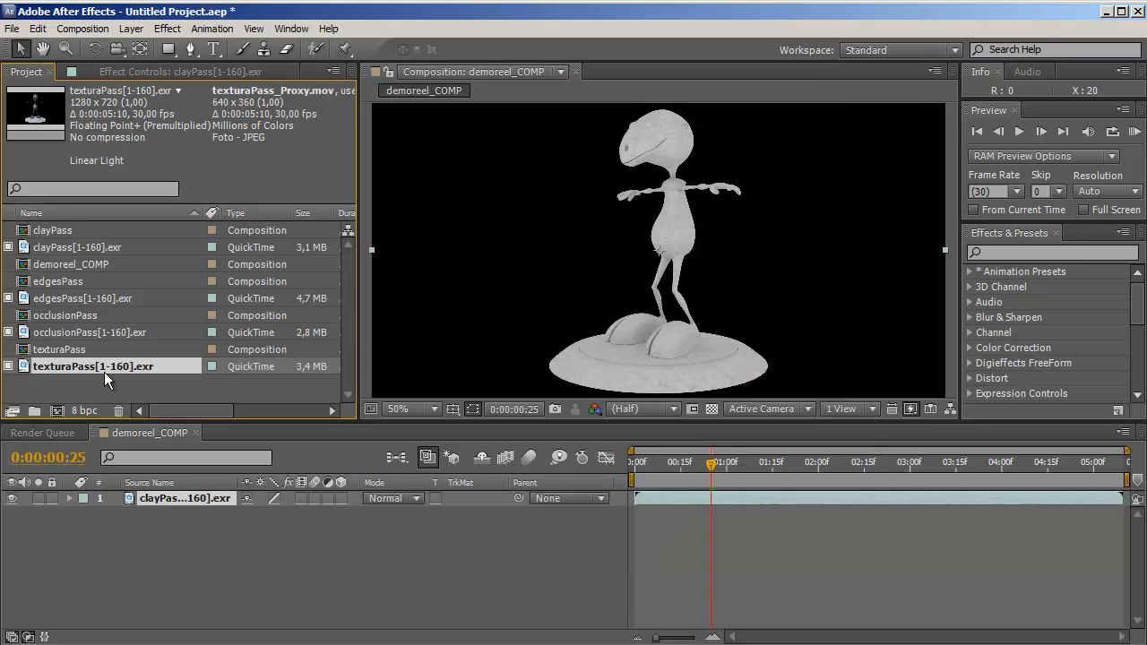
double_click(101, 369)
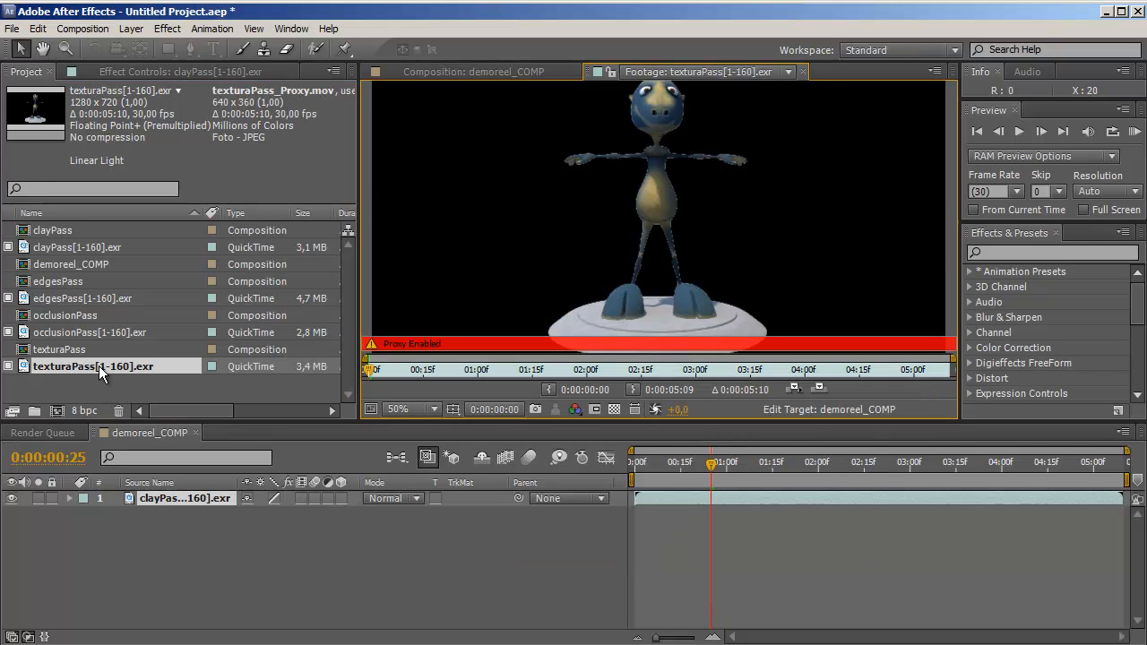
left_click(804, 72)
Scrub back and forth through the demoreel_COMP timeline to check how the clay pass turntable plays with its proxy.
left_click(49, 248)
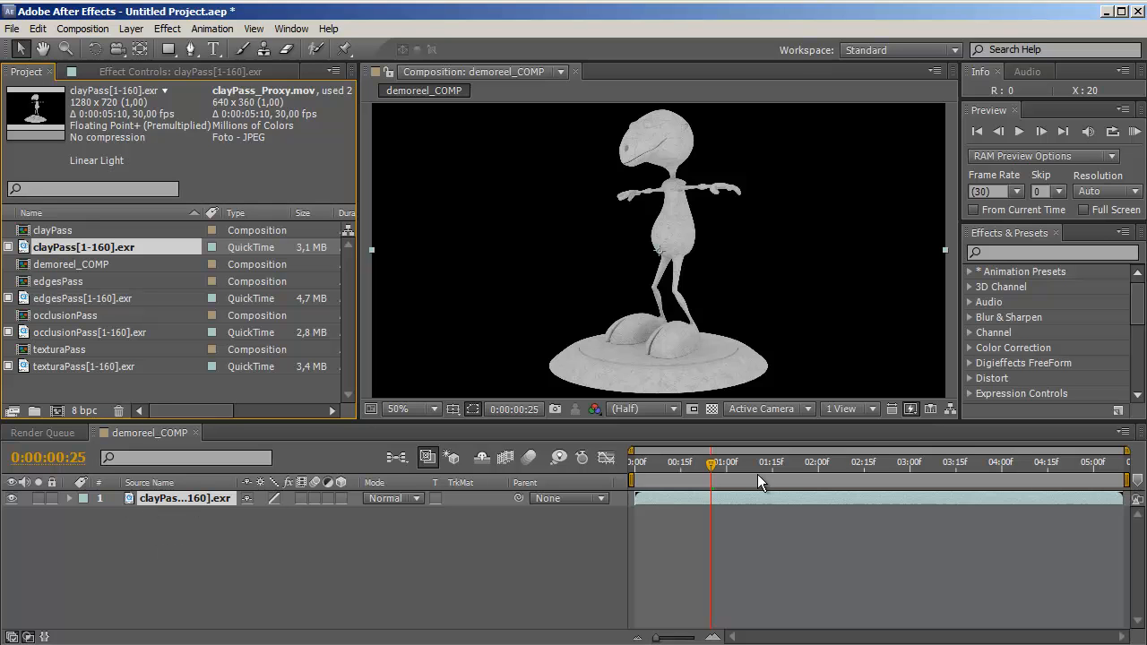
left_click(715, 463)
left_click_drag(724, 464, 674, 475)
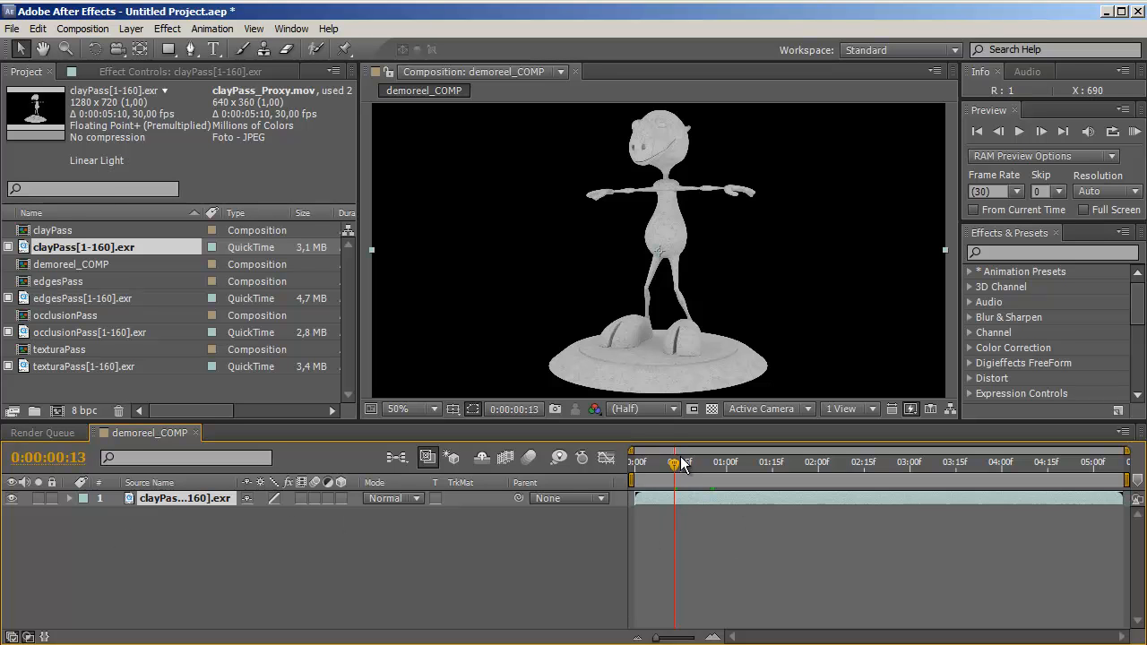
left_click_drag(674, 468, 1005, 471)
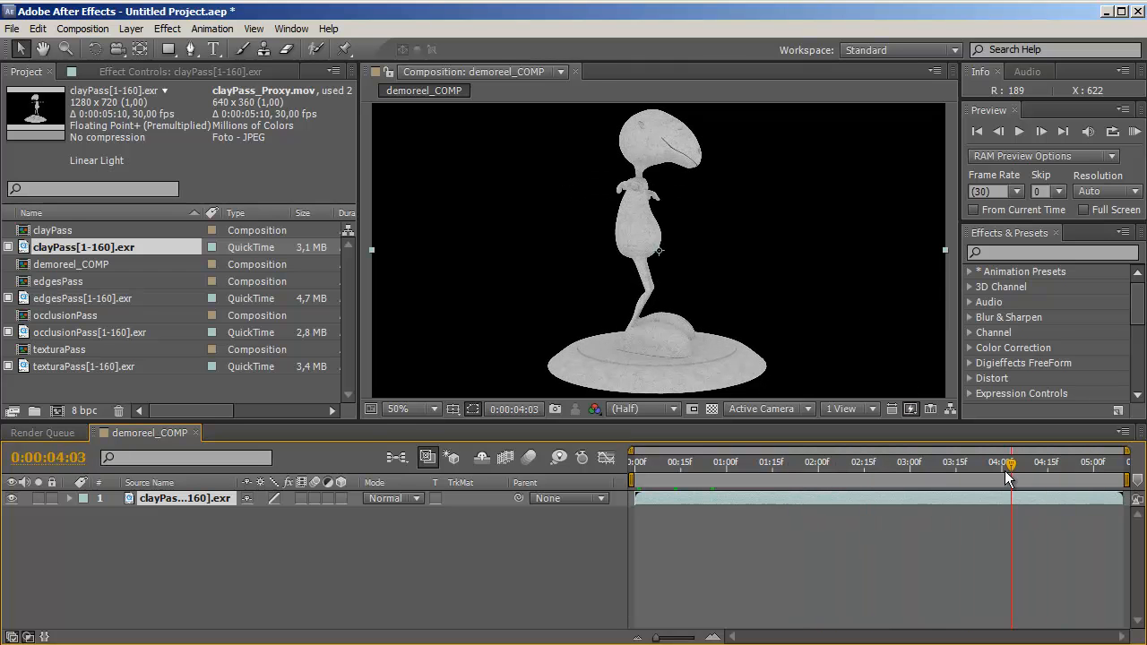
left_click(59, 298)
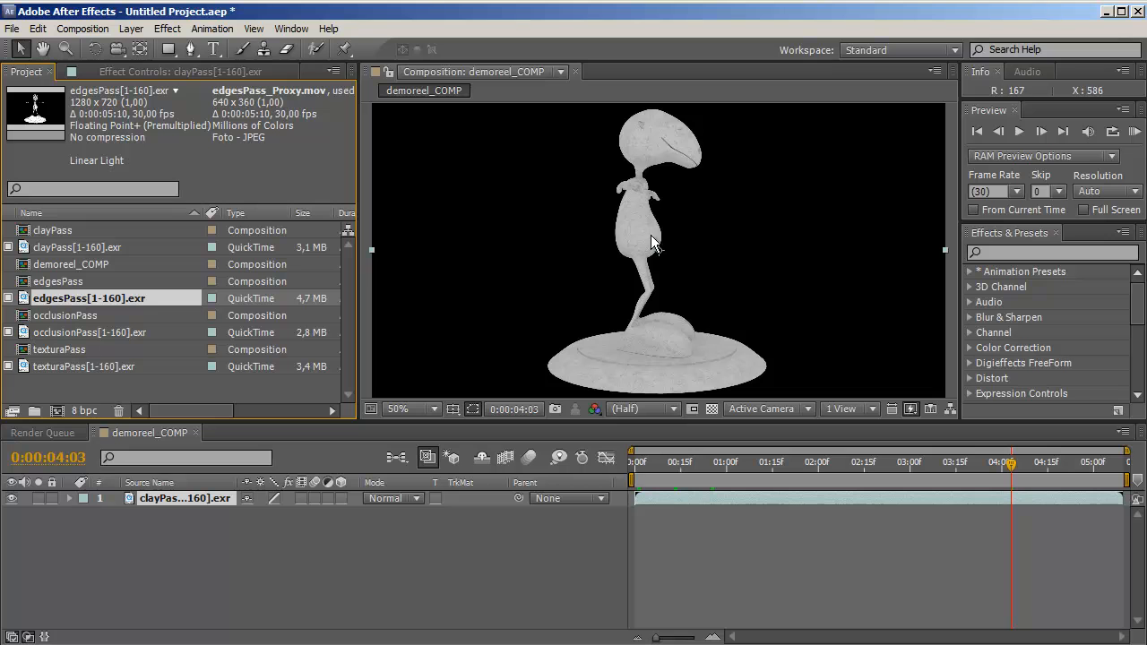
left_click_drag(1016, 464, 665, 427)
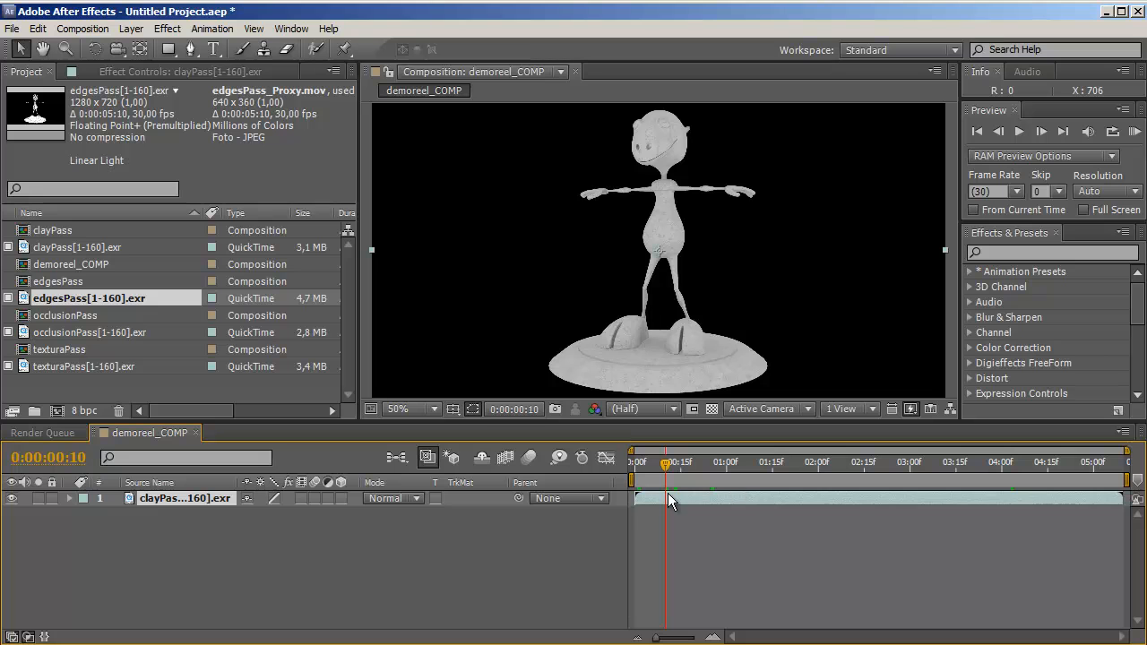
Open the main footage interpretation of clayPass[1-160].exr and set it to loop 3 times.
left_click(74, 248)
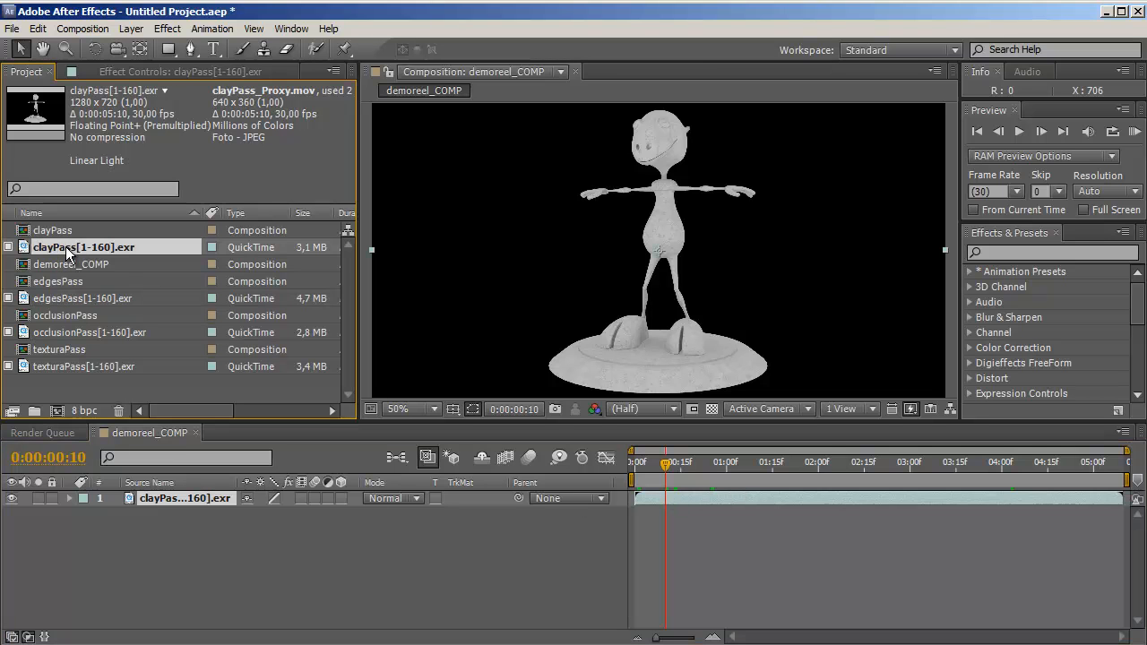
right_click(67, 252)
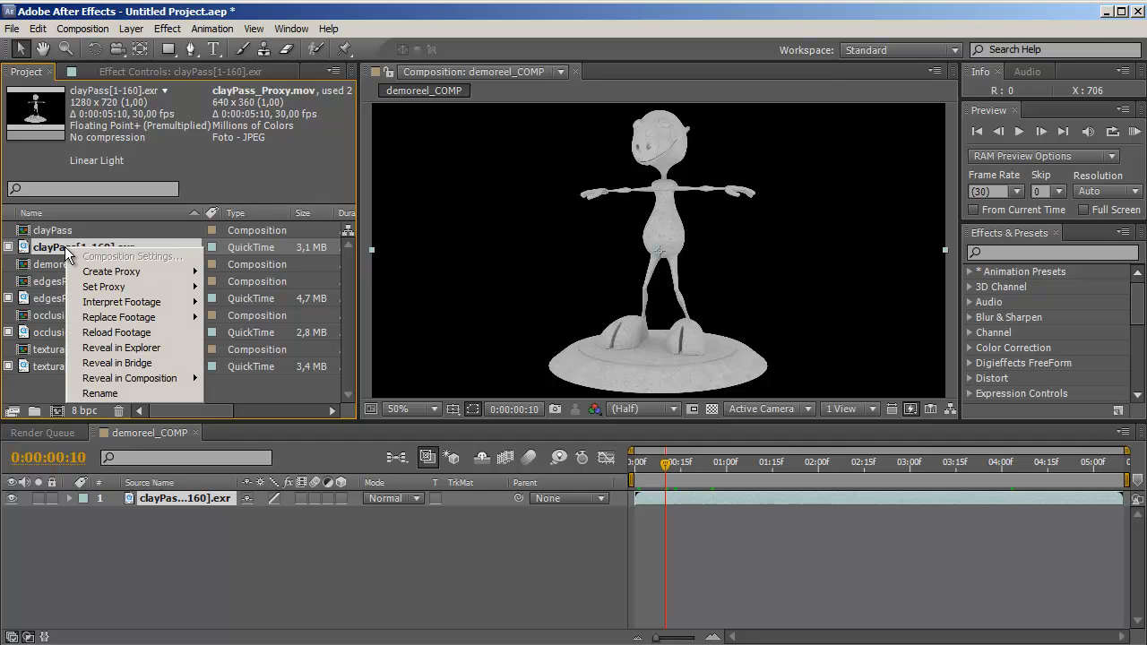
mouse_move(91, 276)
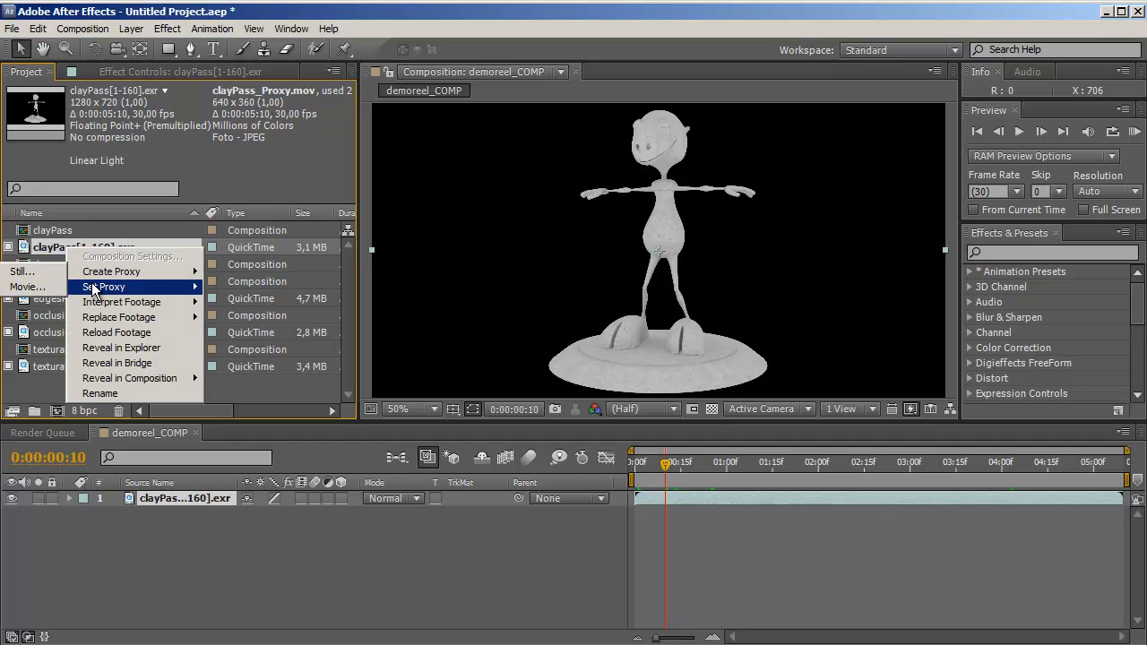
mouse_move(100, 305)
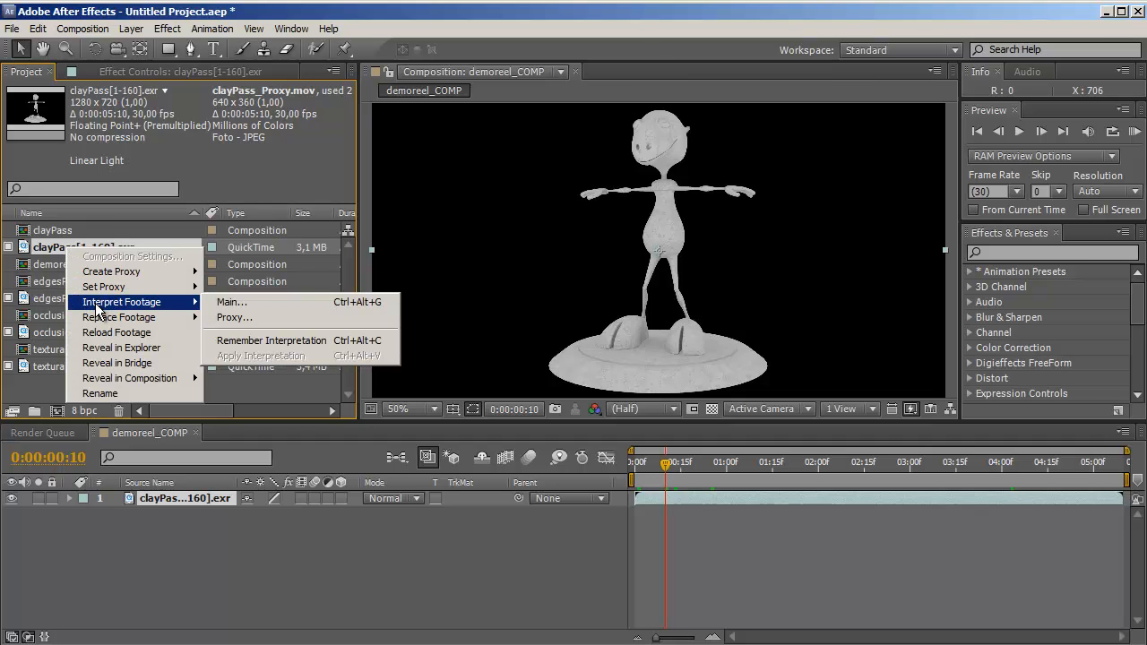
left_click(232, 306)
left_click_drag(554, 61, 581, 30)
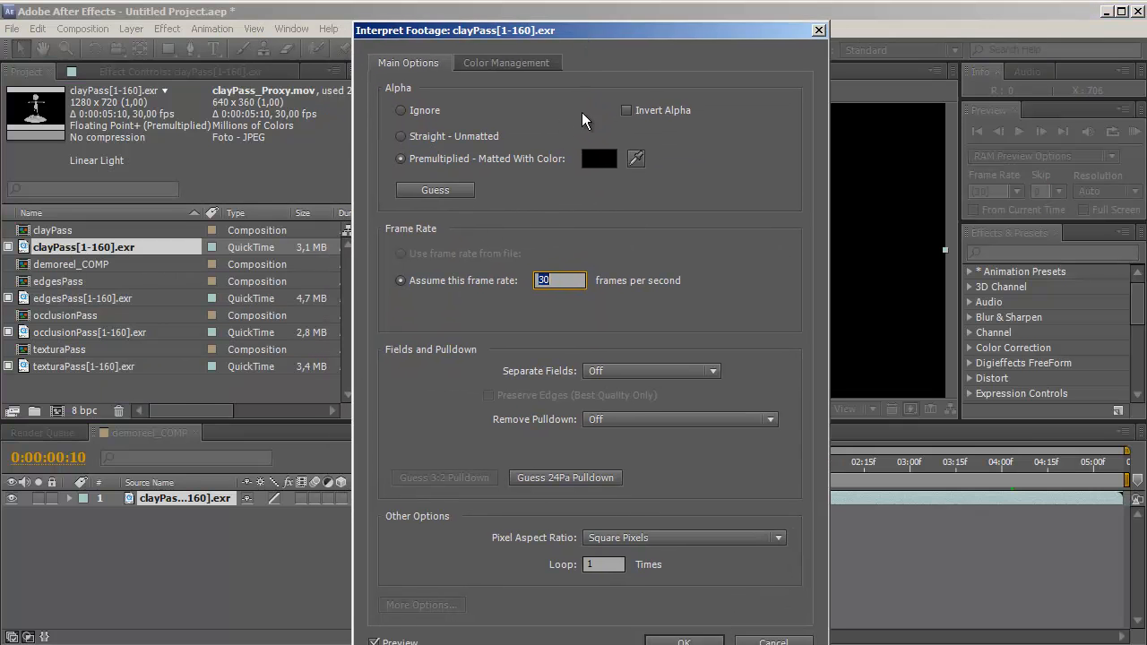
double_click(596, 567)
type("3")
left_click_drag(490, 30, 500, 27)
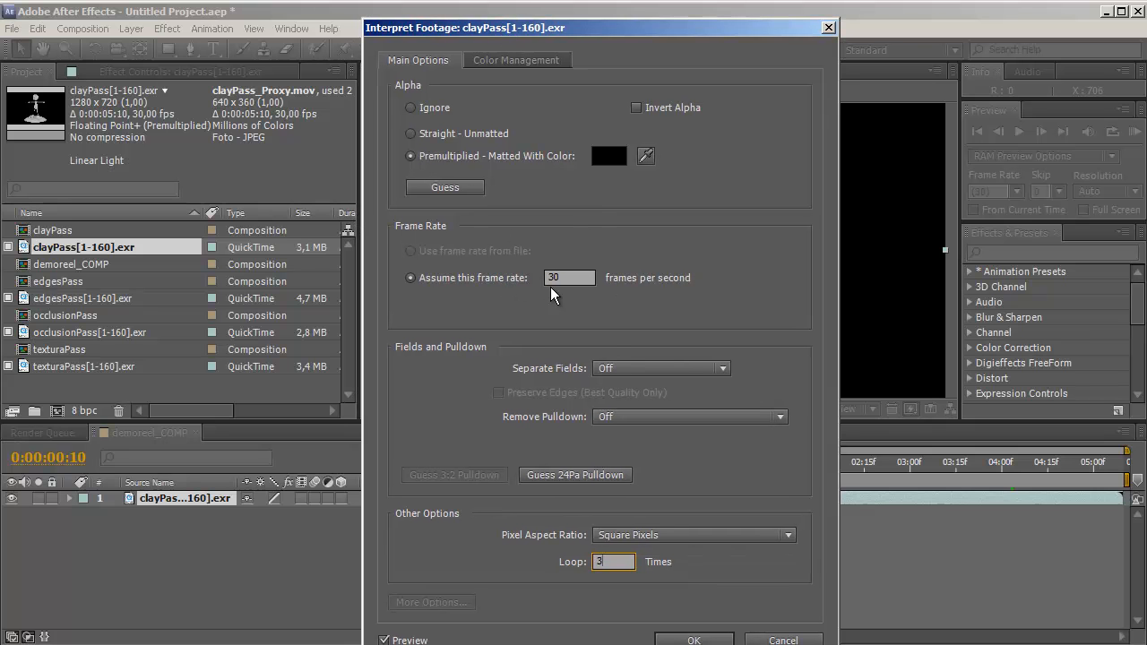
Set the assumed frame rate of the clayPass[1-160].exr footage to 24 frames per second and apply the interpretation.
left_click_drag(583, 28, 367, 43)
double_click(362, 295)
left_click_drag(415, 43, 472, 23)
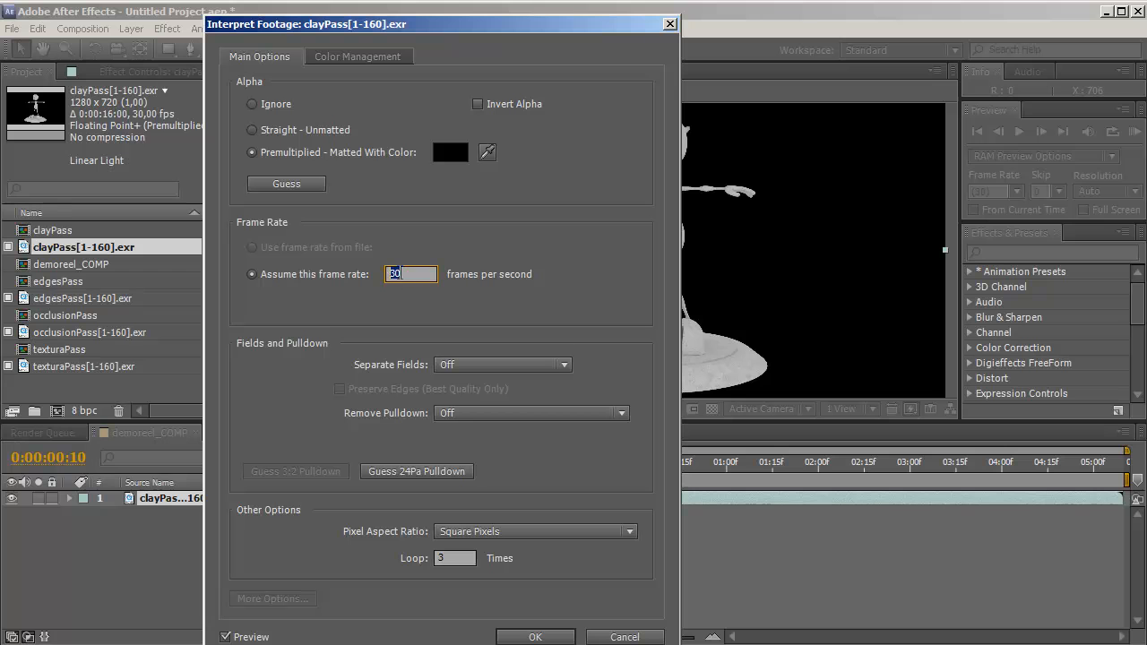
type("24")
left_click(522, 638)
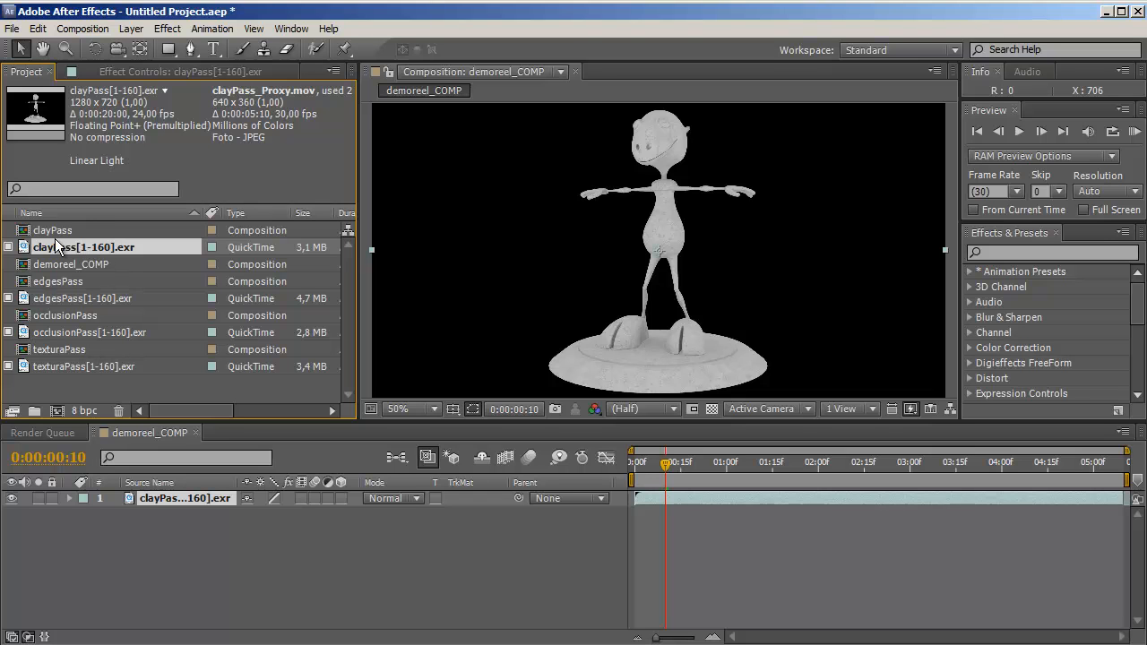
Set the frame rate of the demoreel_COMP composition to 24 frames per second.
left_click(70, 267)
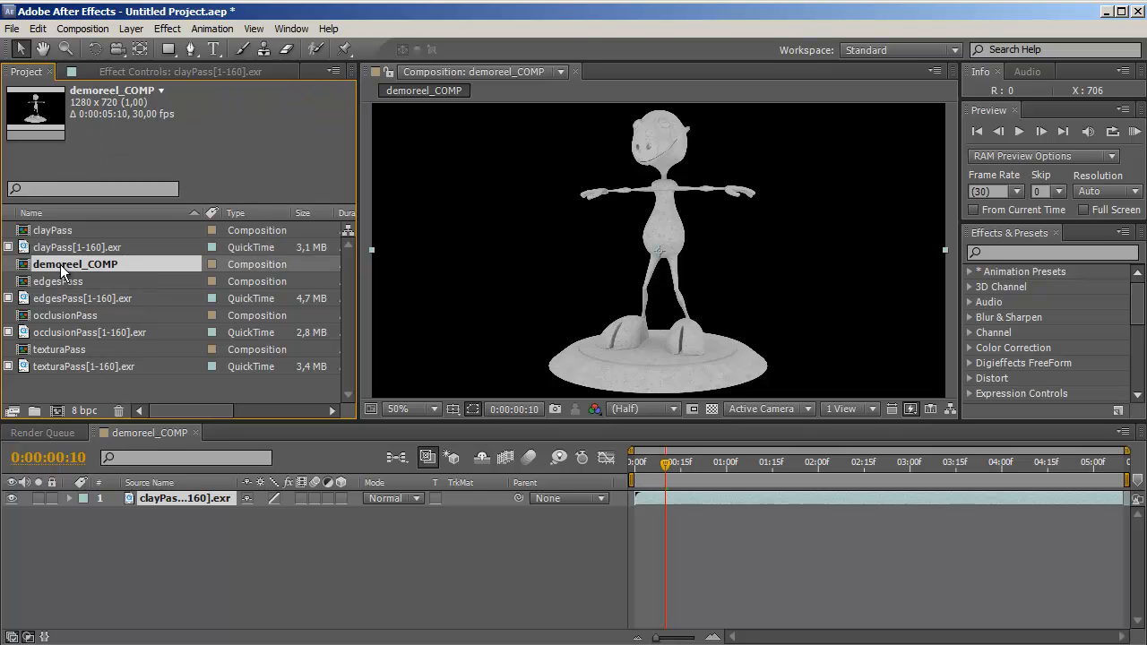
right_click(70, 267)
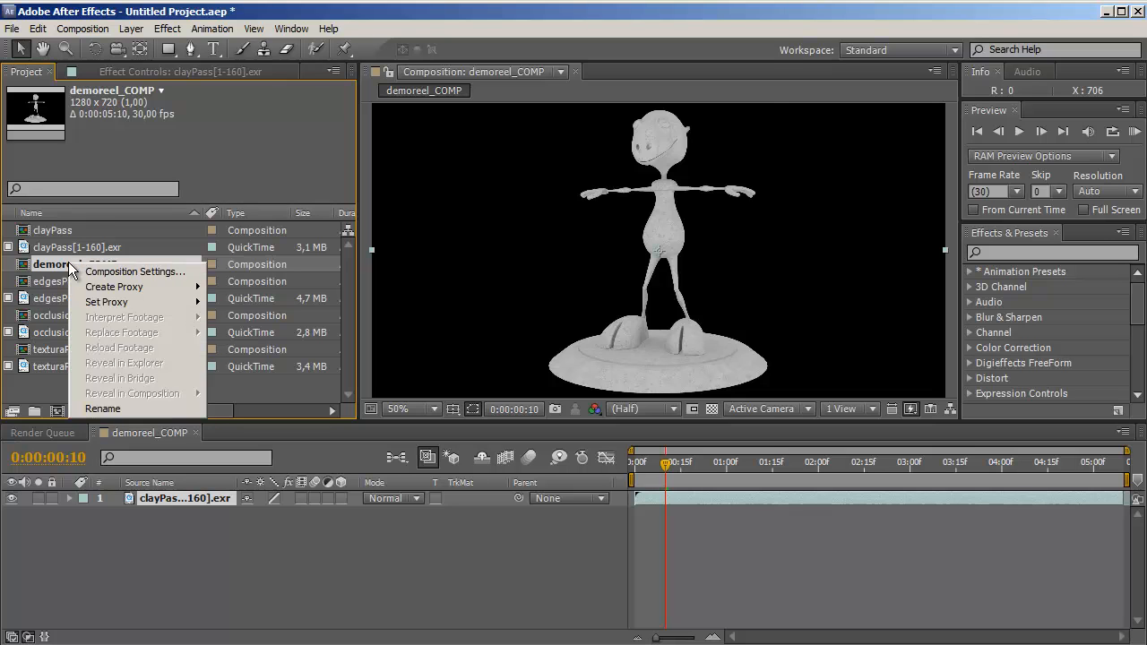
left_click(116, 272)
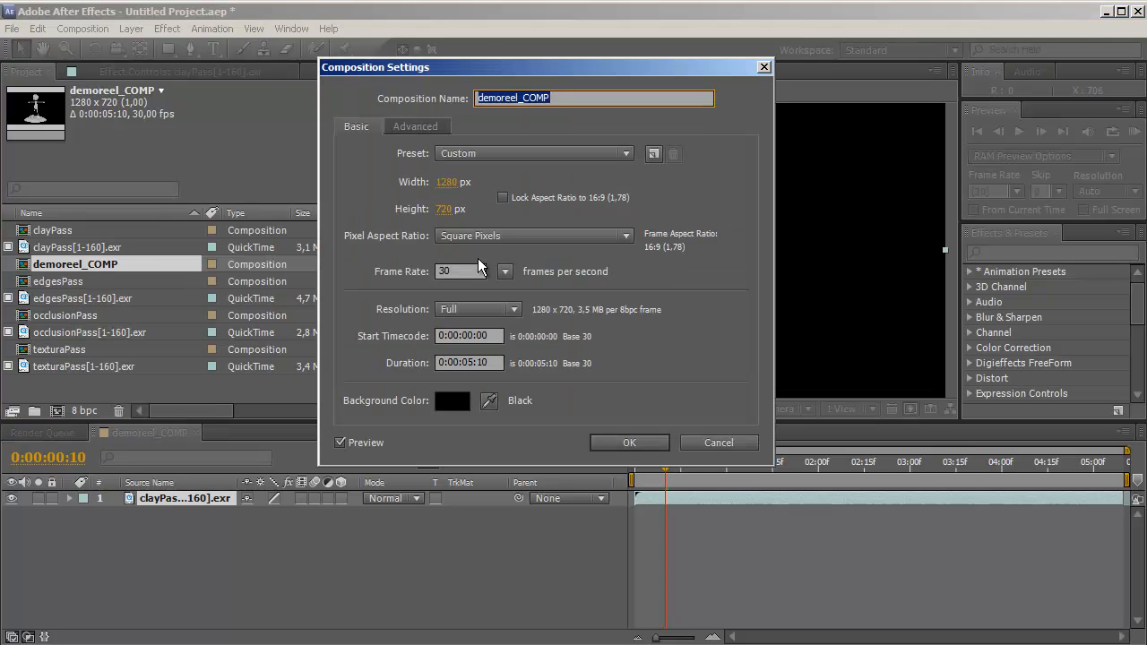
left_click_drag(463, 272, 381, 280)
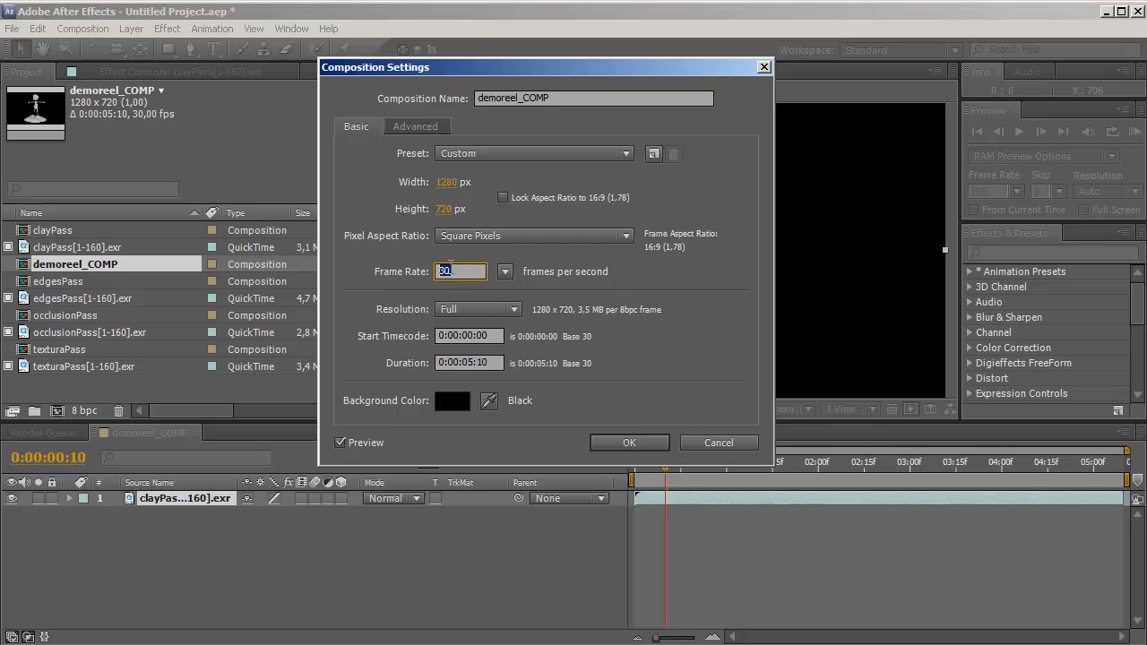
type("24")
left_click(493, 363)
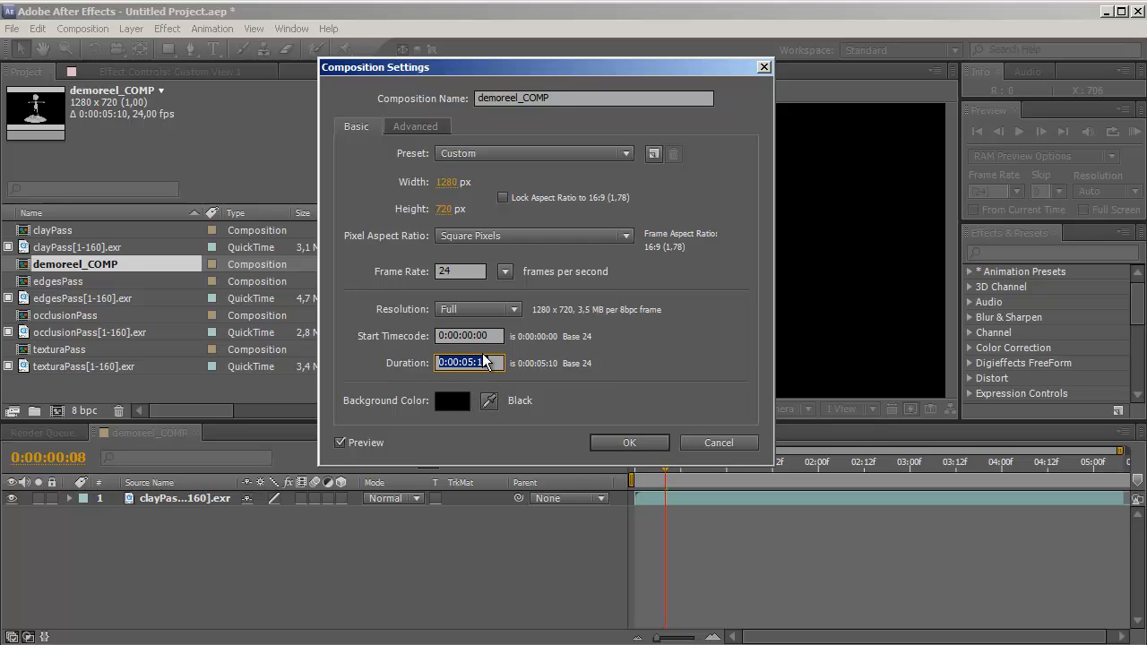
left_click(627, 445)
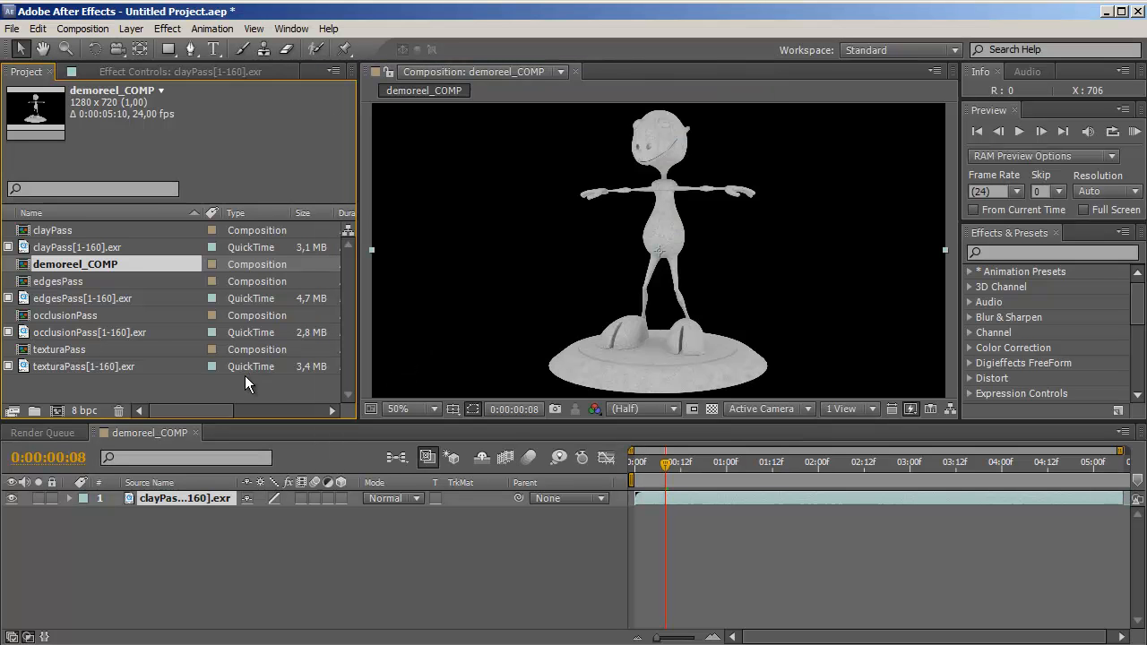
Configure the project to display time in Frames and use a color depth of 32 bits per channel (float).
left_click(85, 410)
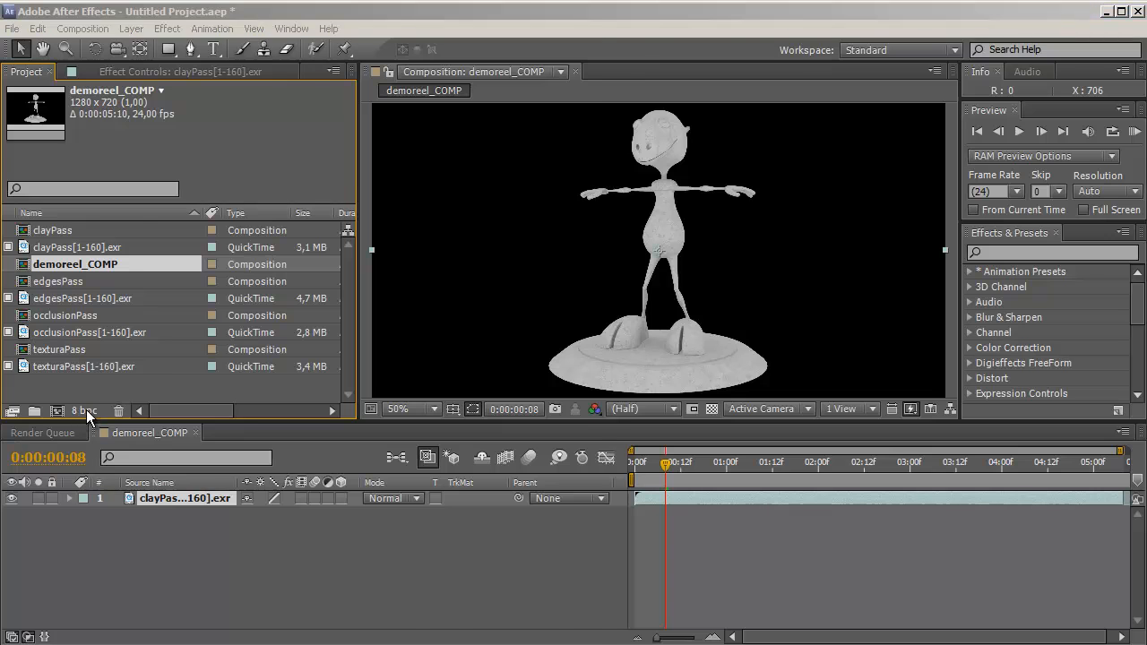
left_click_drag(395, 24, 446, 27)
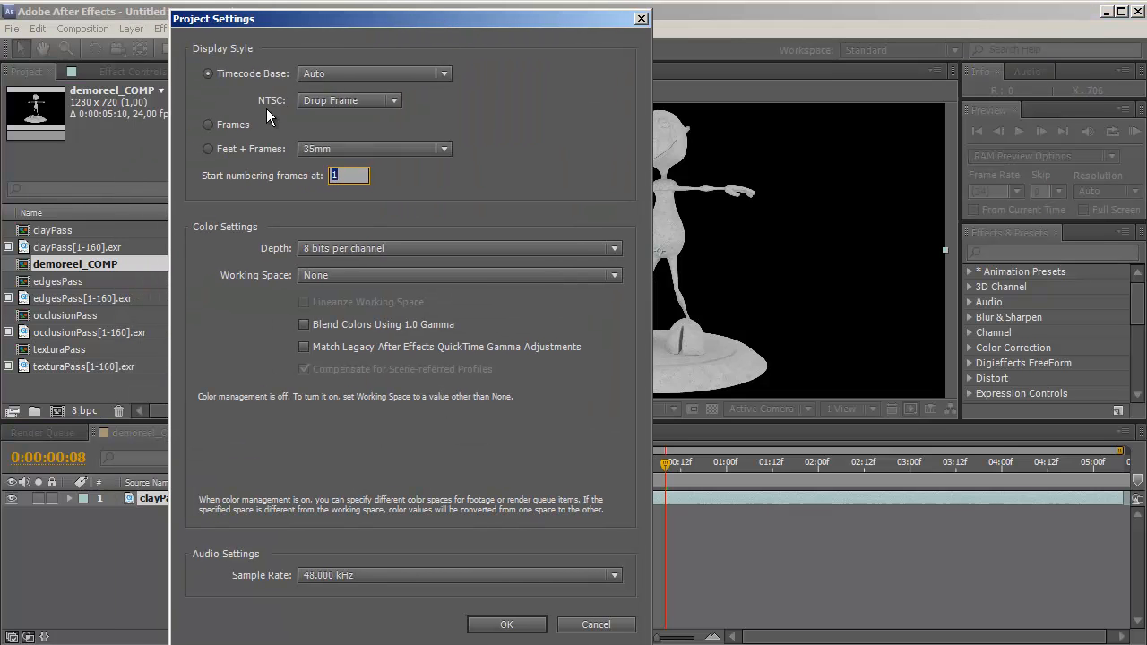
left_click(210, 126)
left_click(313, 247)
left_click(333, 299)
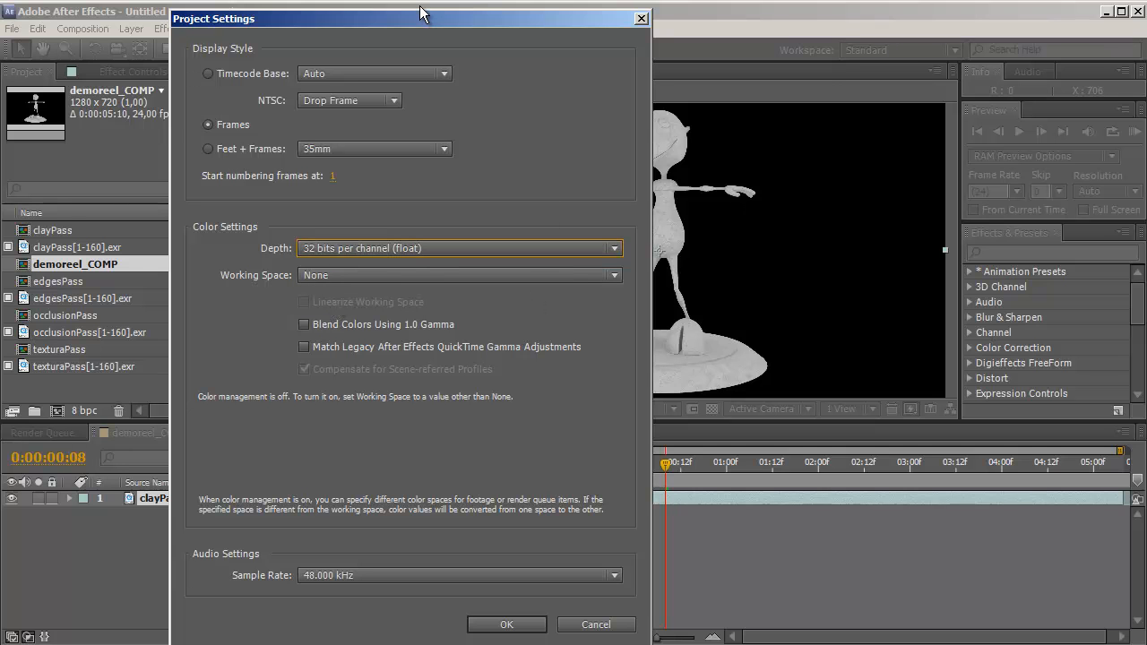
left_click(510, 626)
Set the duration of the demoreel_COMP composition to 1000 frames.
left_click_drag(656, 637, 625, 637)
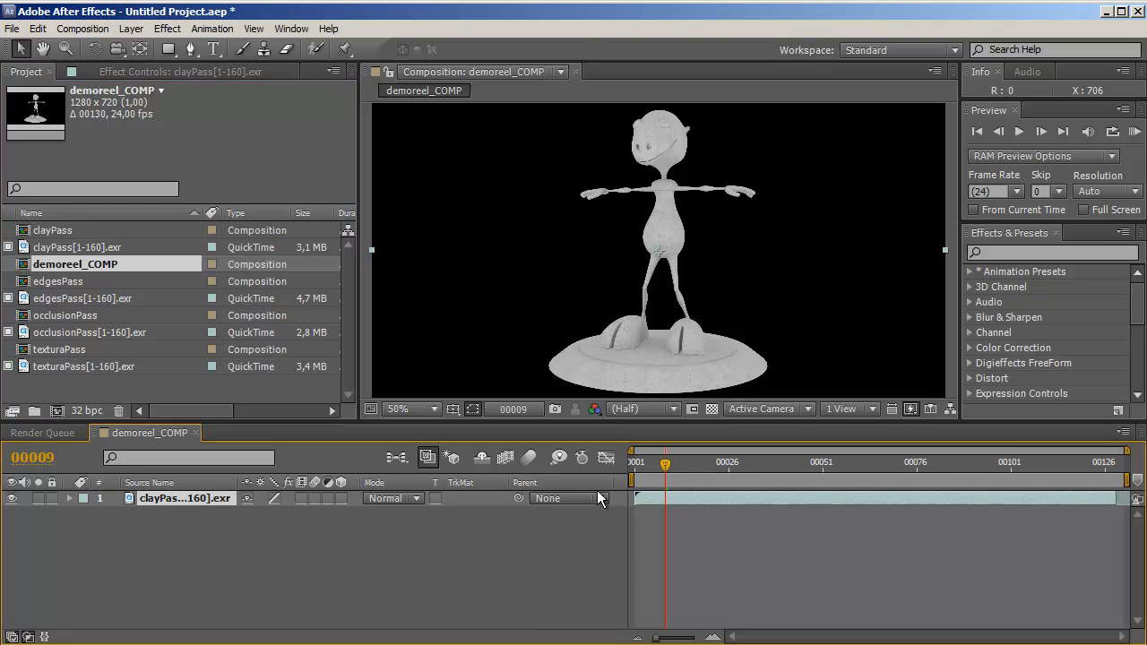
right_click(64, 265)
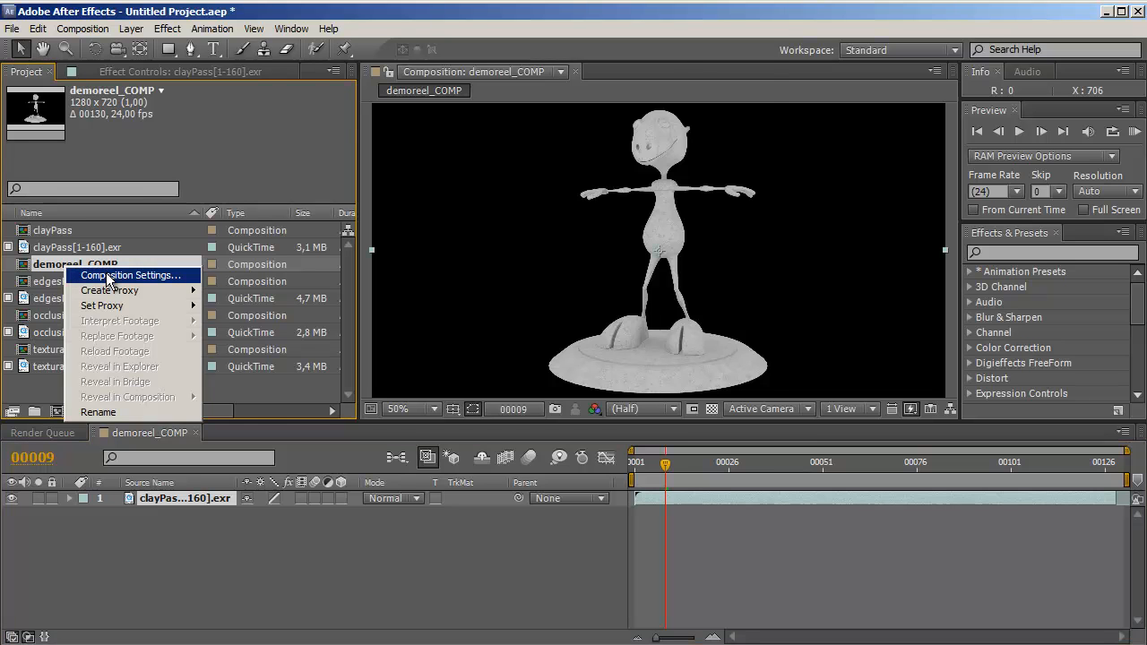
left_click(107, 278)
double_click(487, 363)
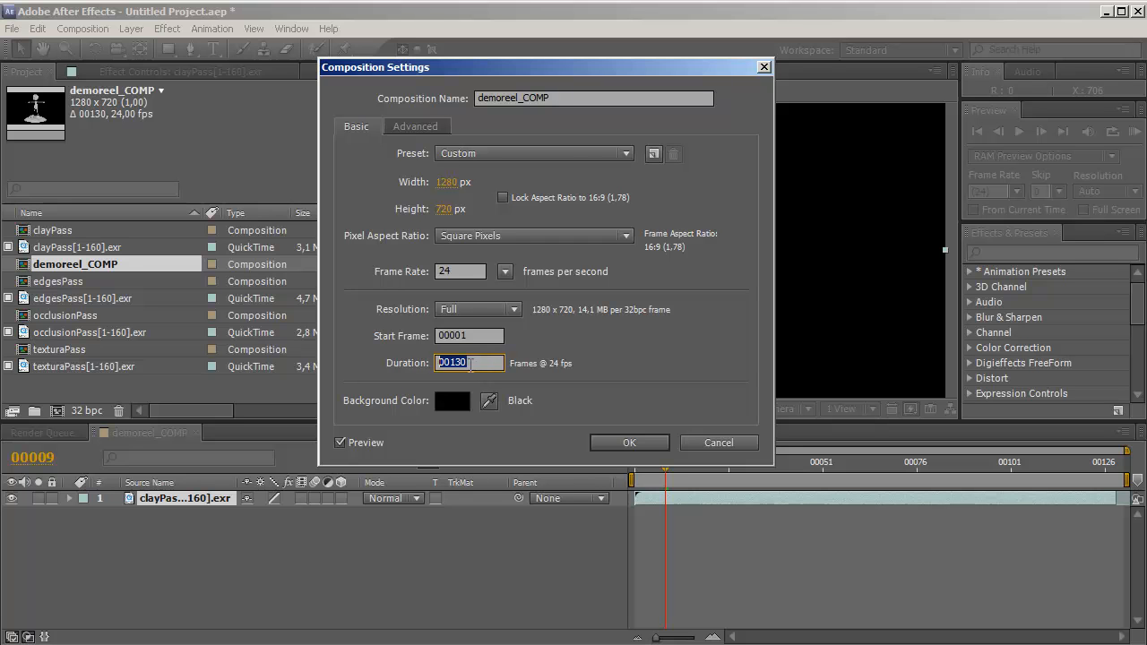
type("1")
left_click(611, 442)
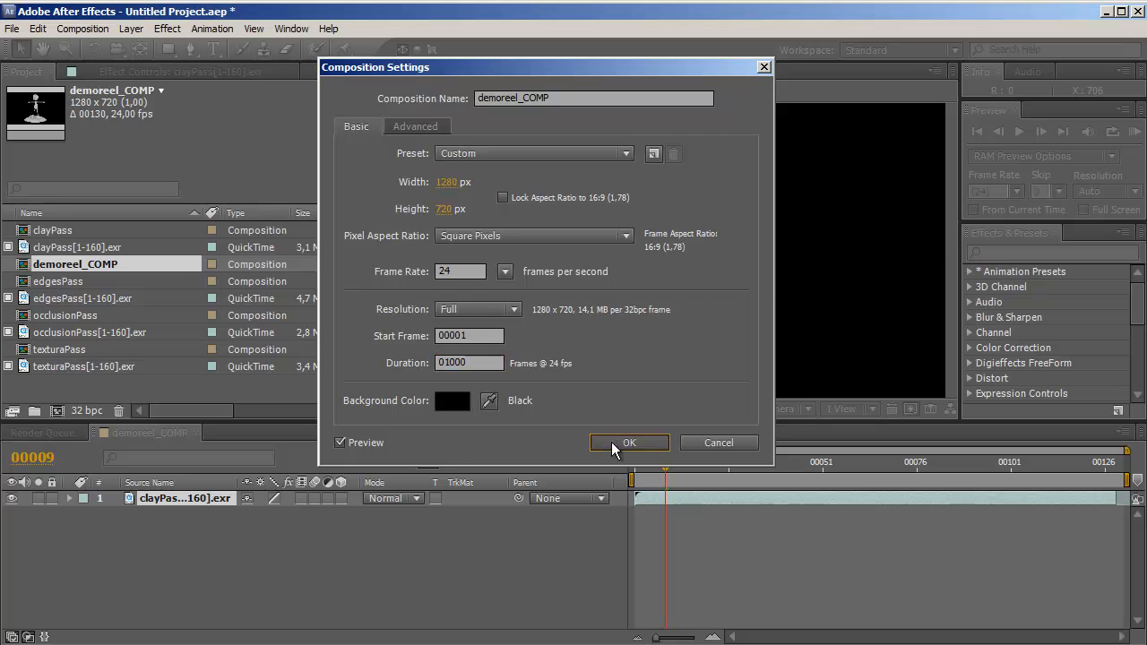
left_click_drag(688, 638, 655, 638)
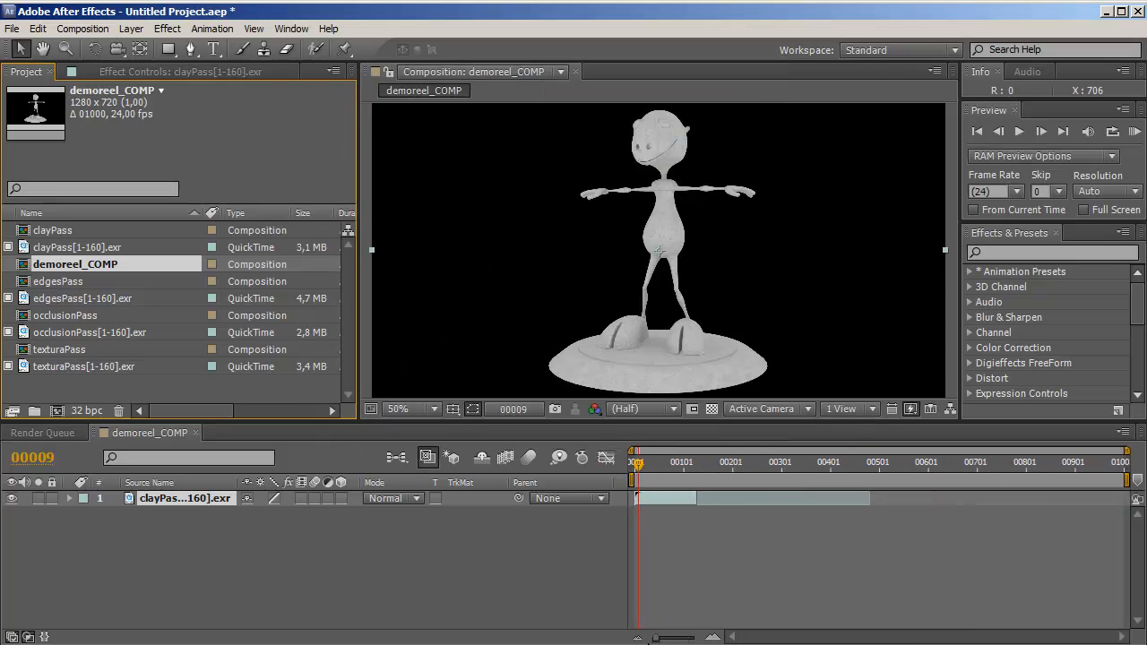
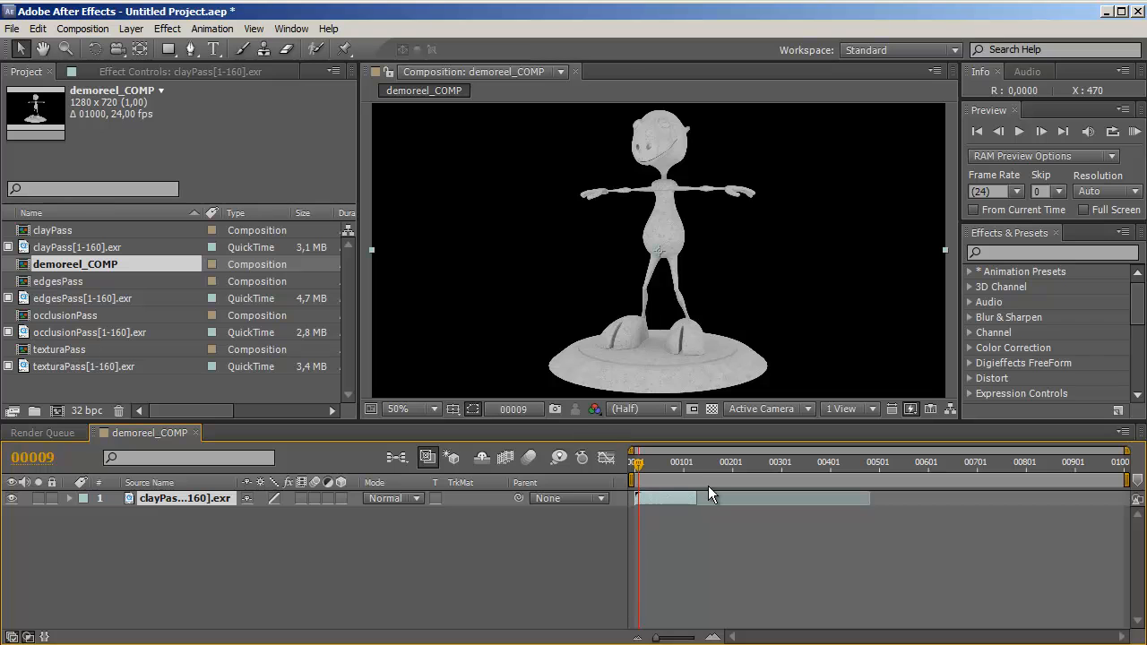
Extend the end of the clayPass layer to the full length of its looped footage and check playback up to frame 155.
left_click_drag(695, 499, 932, 506)
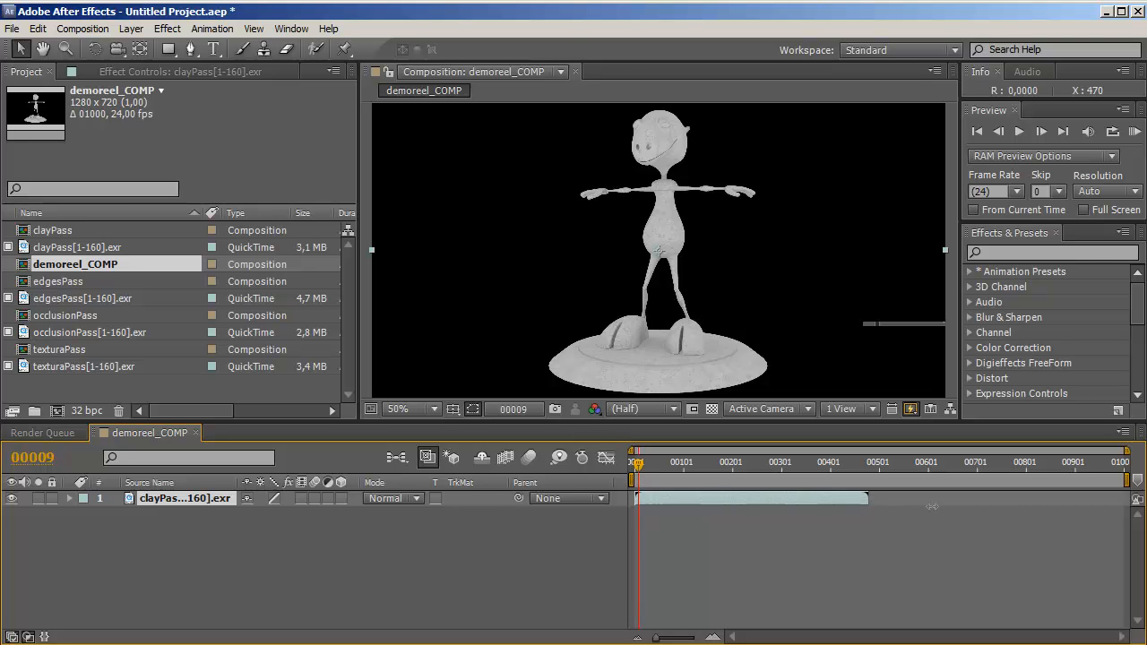
left_click_drag(637, 467, 712, 472)
Conform the proxy of clayPass[1-160].exr to 24 frames per second and loop it 3 times.
left_click(85, 249)
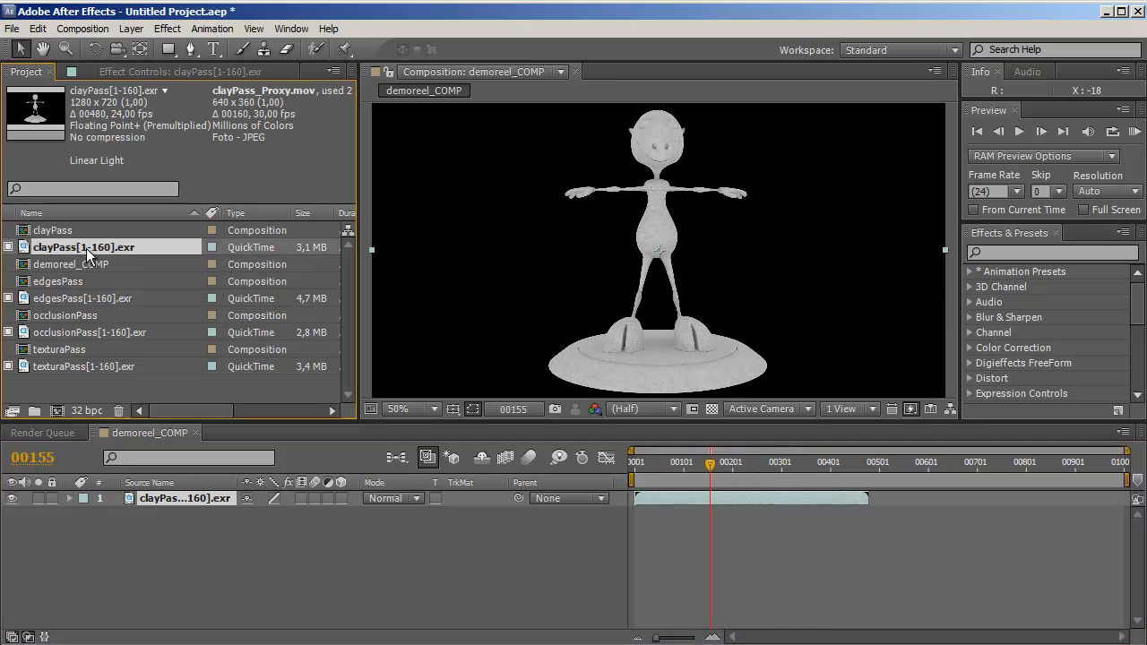
right_click(86, 249)
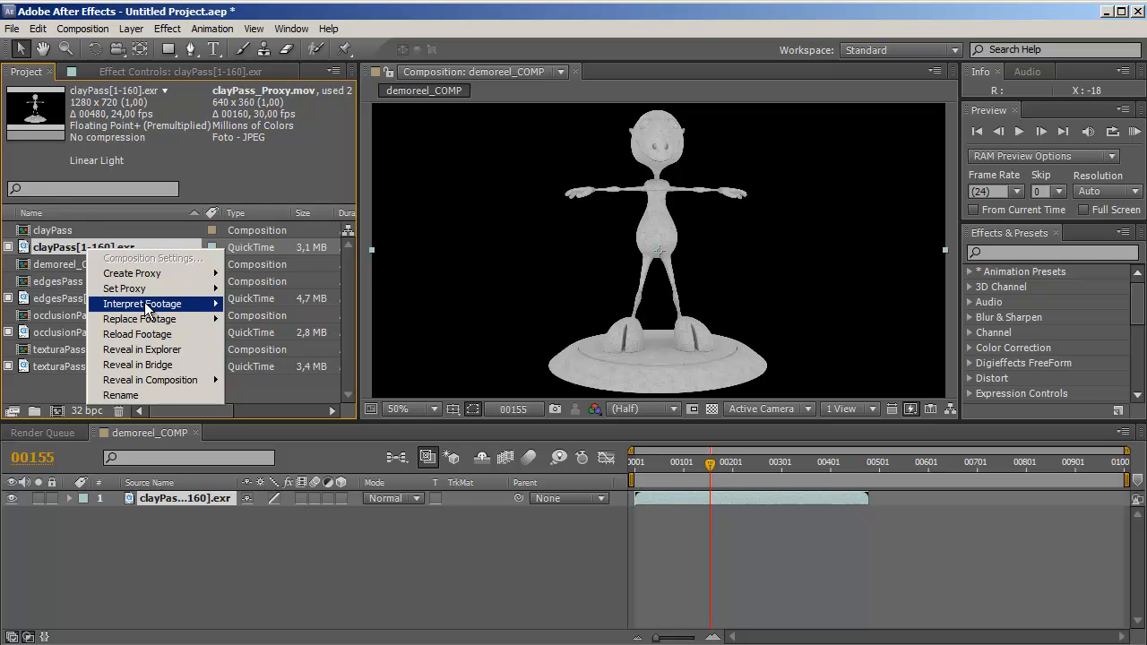
mouse_move(217, 310)
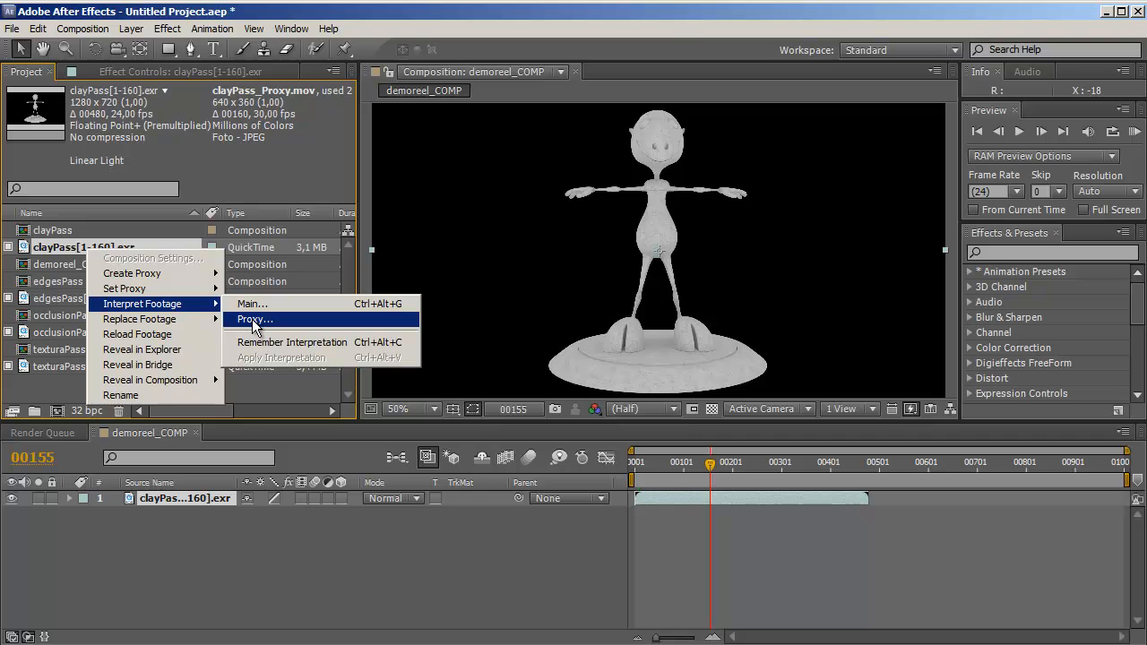
left_click(255, 320)
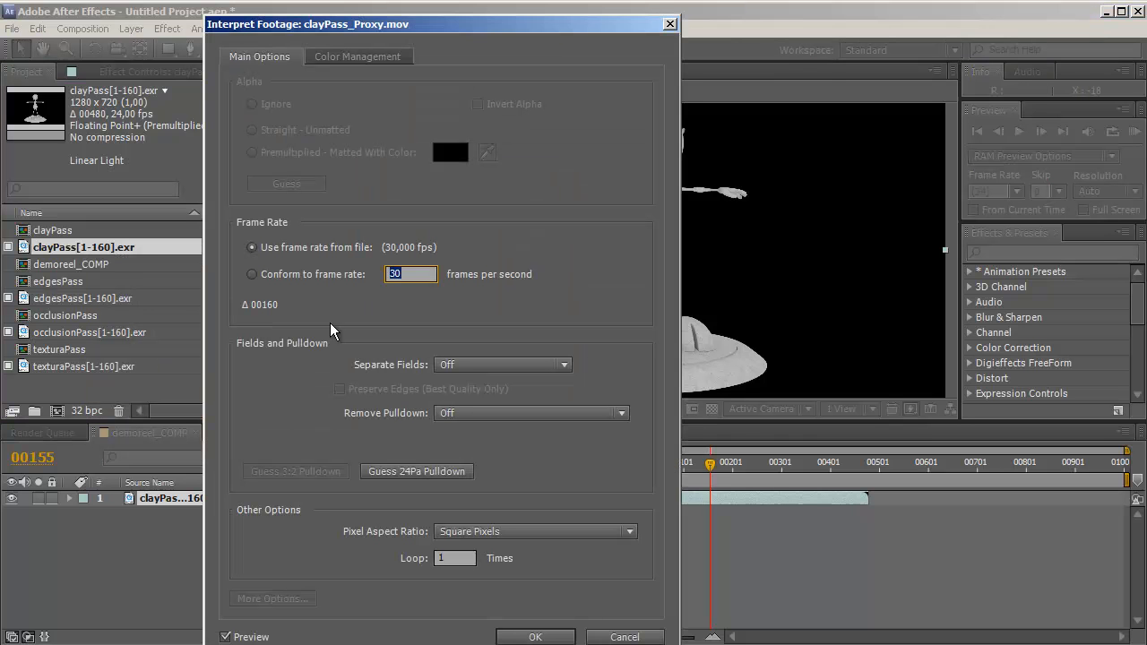
left_click_drag(419, 29, 434, 24)
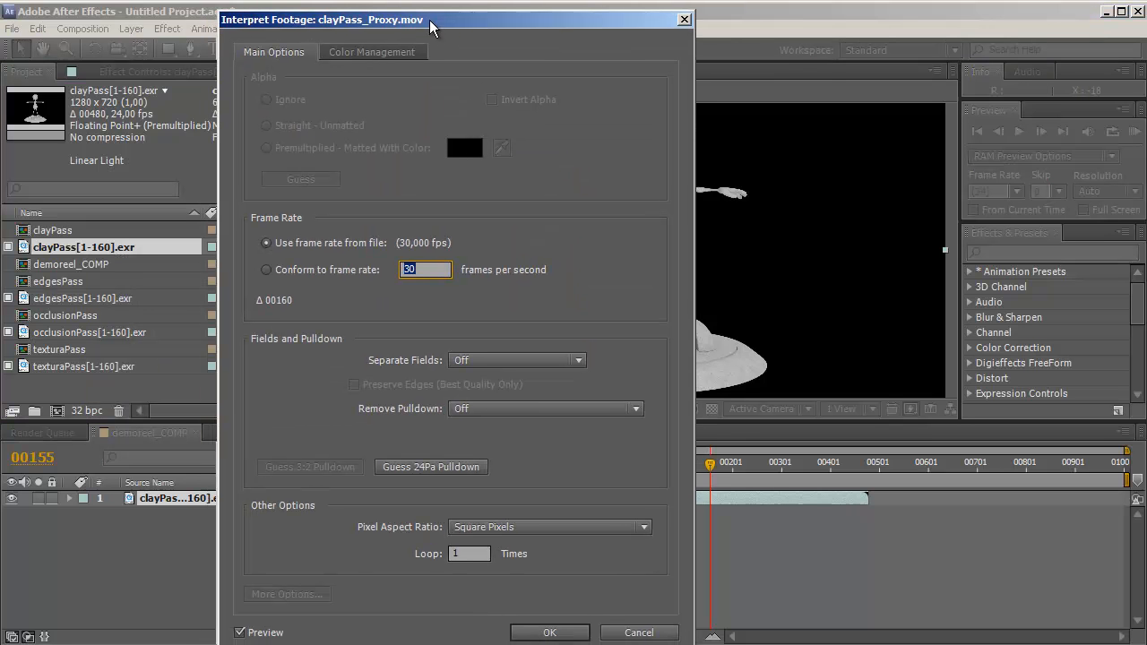
left_click(315, 271)
type("24")
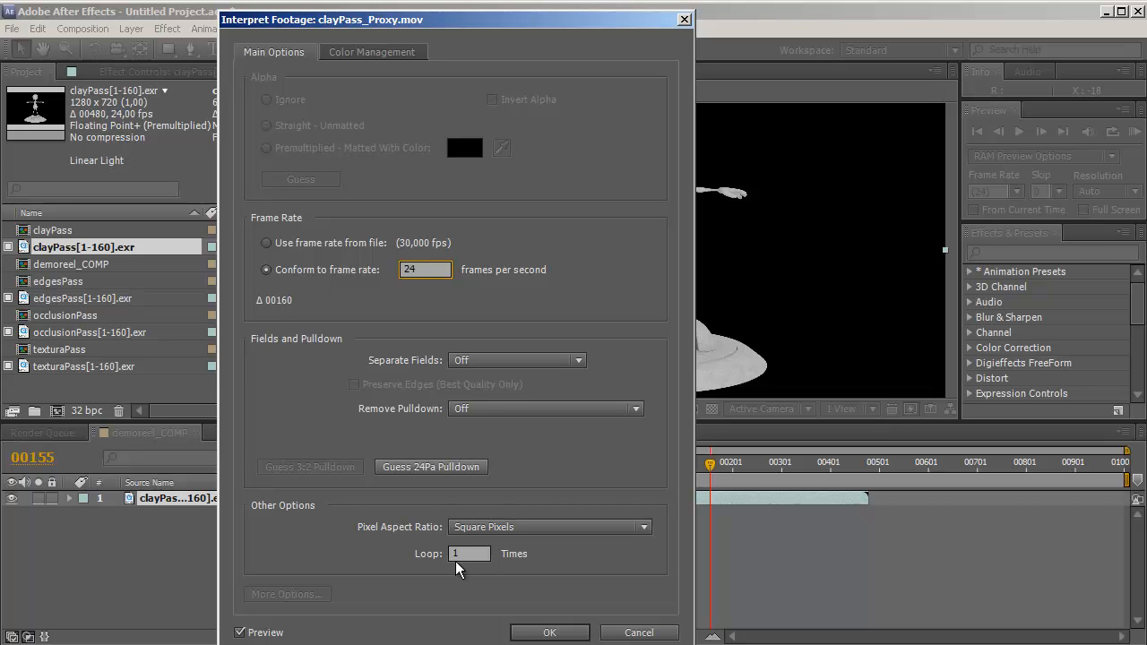
double_click(460, 553)
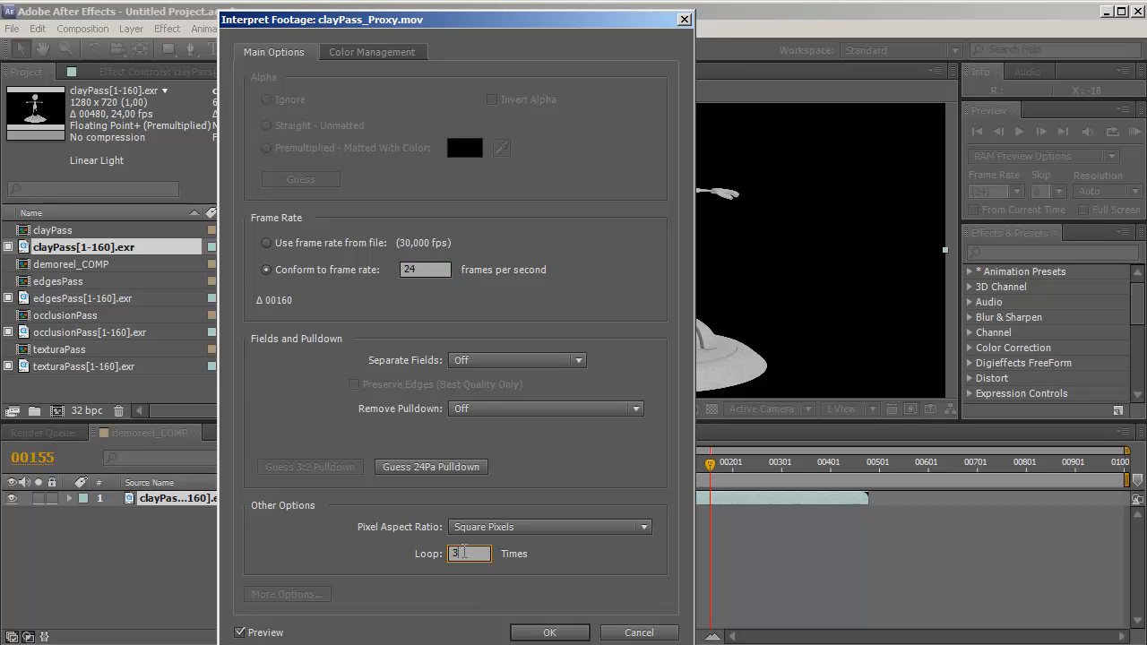
type("3")
left_click(550, 633)
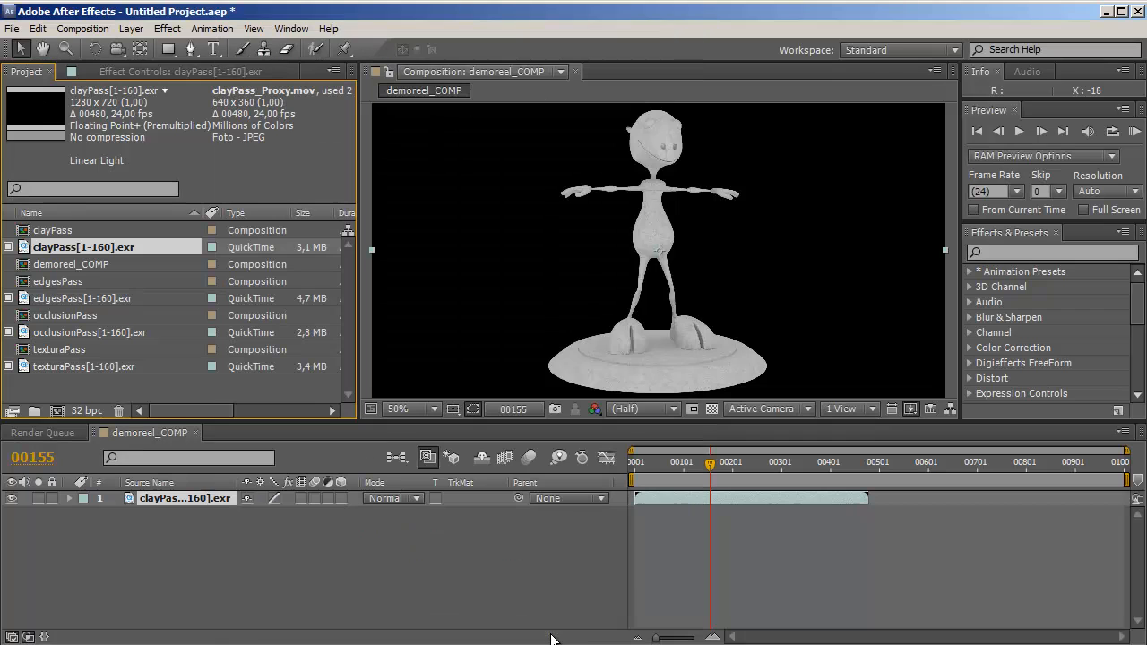
Add the edgesPass[1-160].exr footage to demoreel_COMP above the clayPass layer, with the current time at frame 1.
left_click_drag(709, 466, 626, 473)
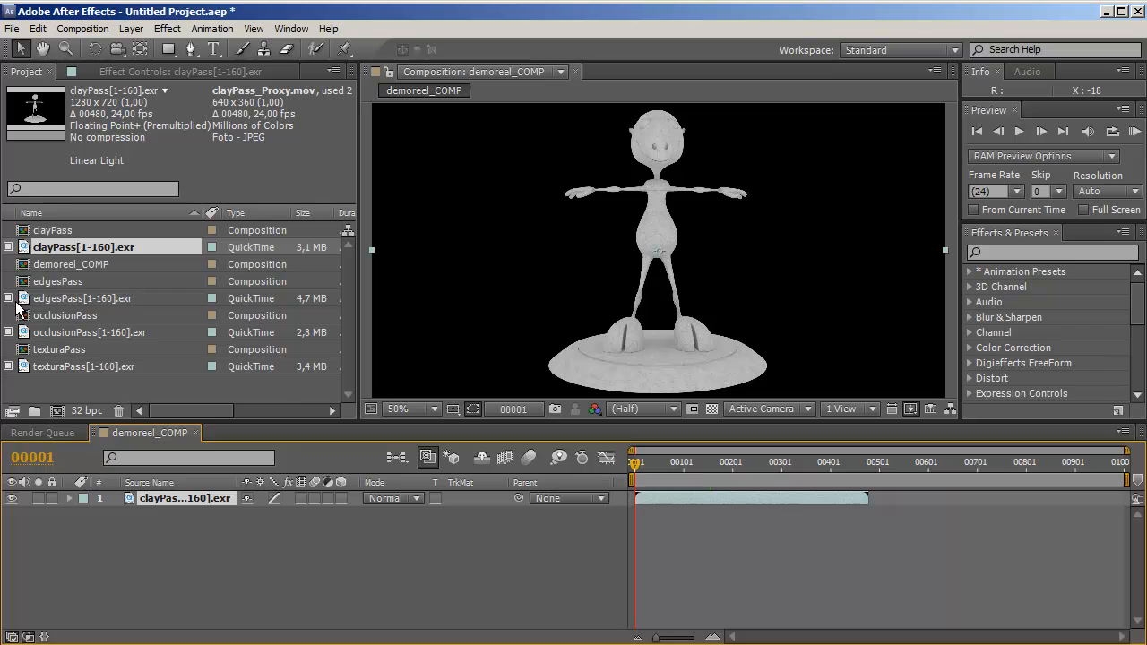
left_click(71, 298)
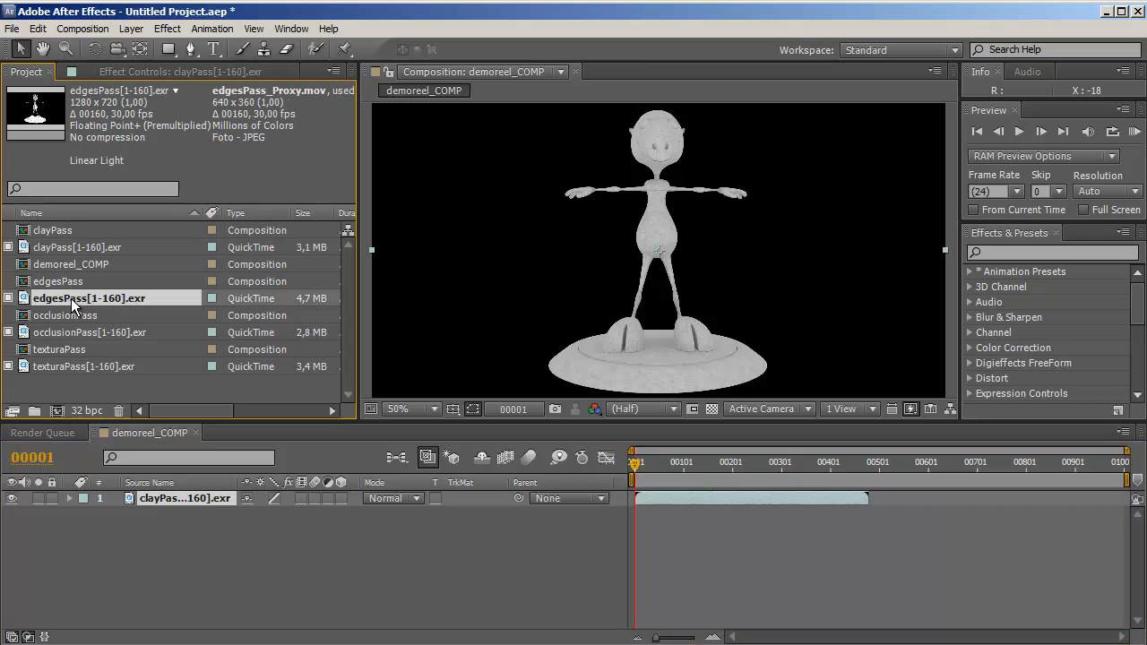
left_click_drag(163, 487, 163, 491)
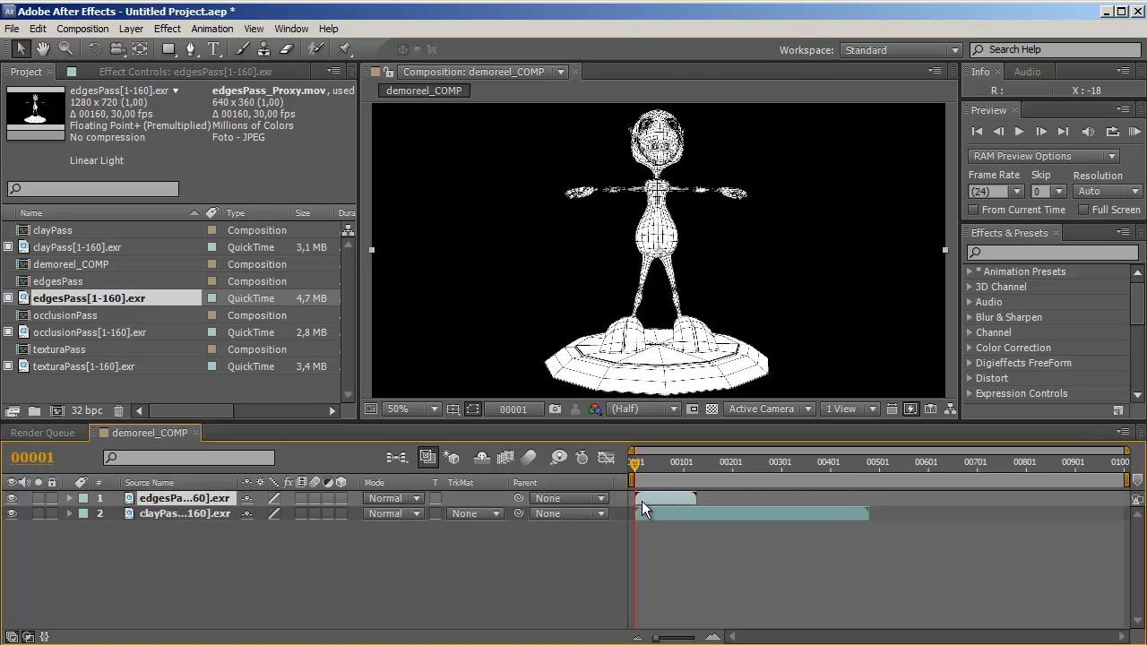
Interpret the main edgesPass[1-160].exr footage with an assumed frame rate of 24 frames per second and 3 loops.
left_click_drag(635, 463, 666, 467)
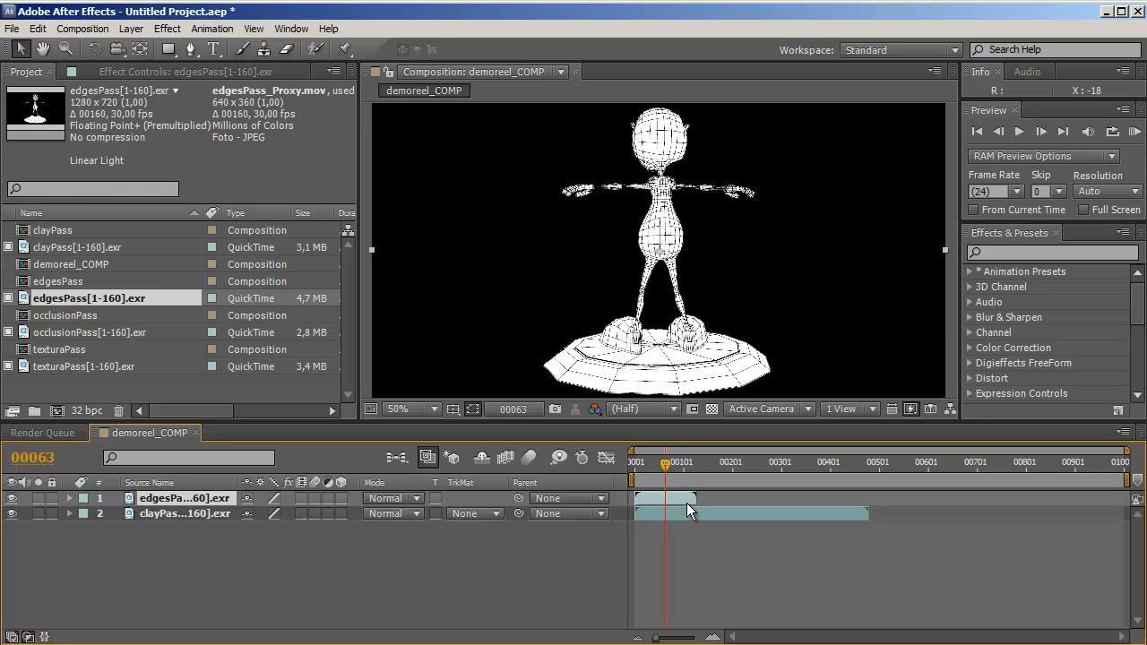
right_click(71, 301)
mouse_move(98, 359)
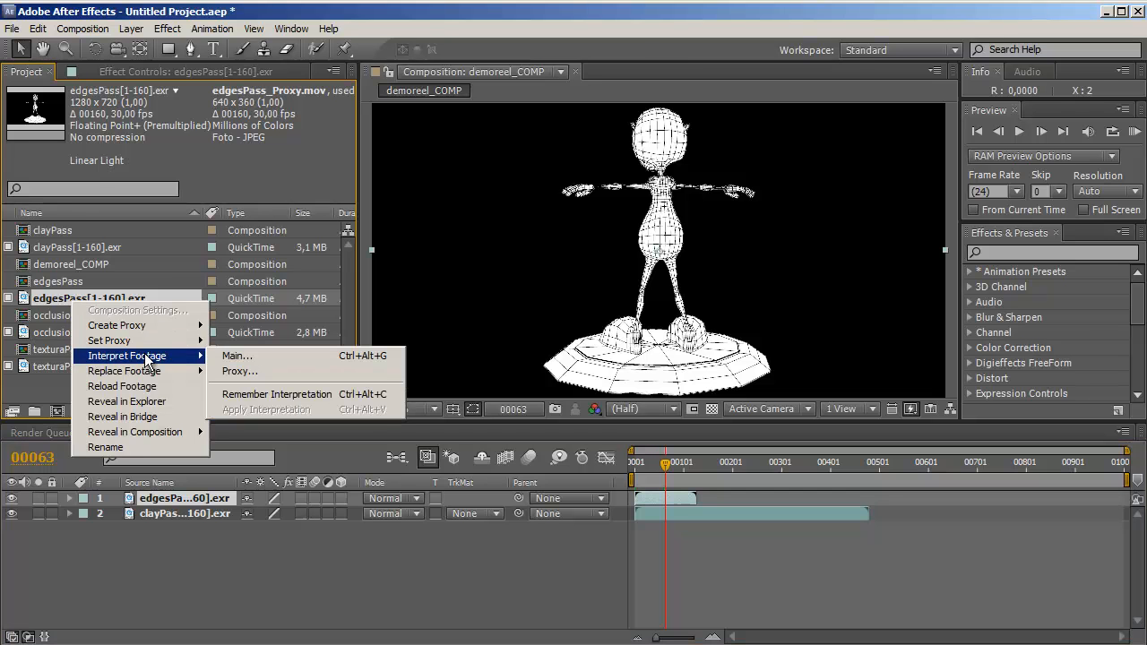
left_click(234, 359)
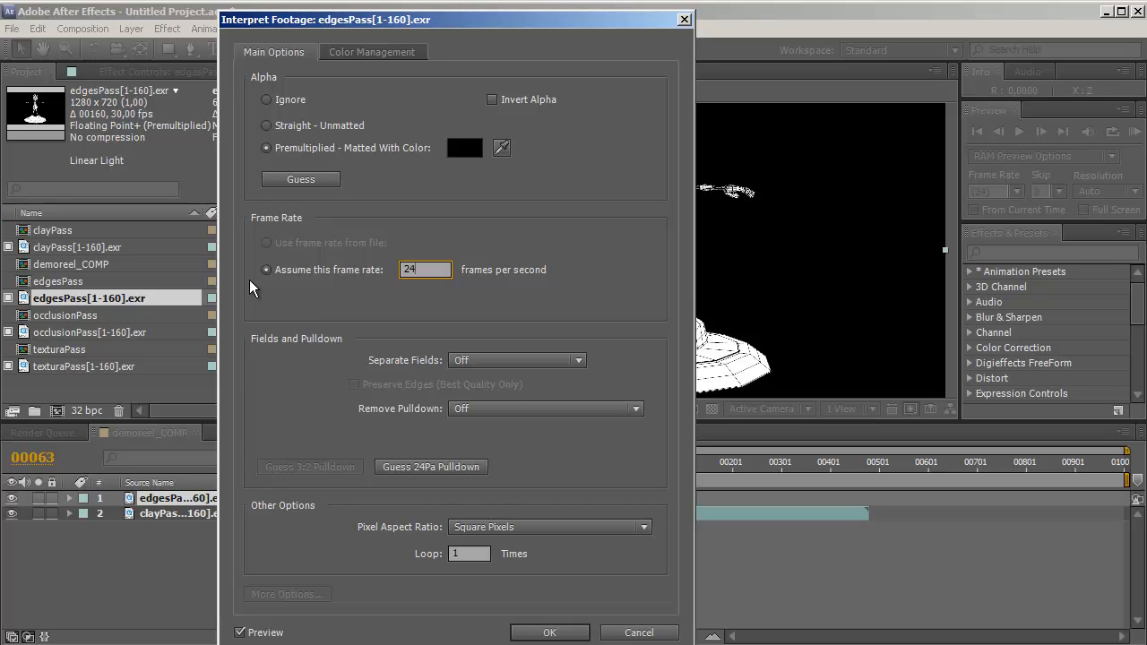
left_click(451, 555)
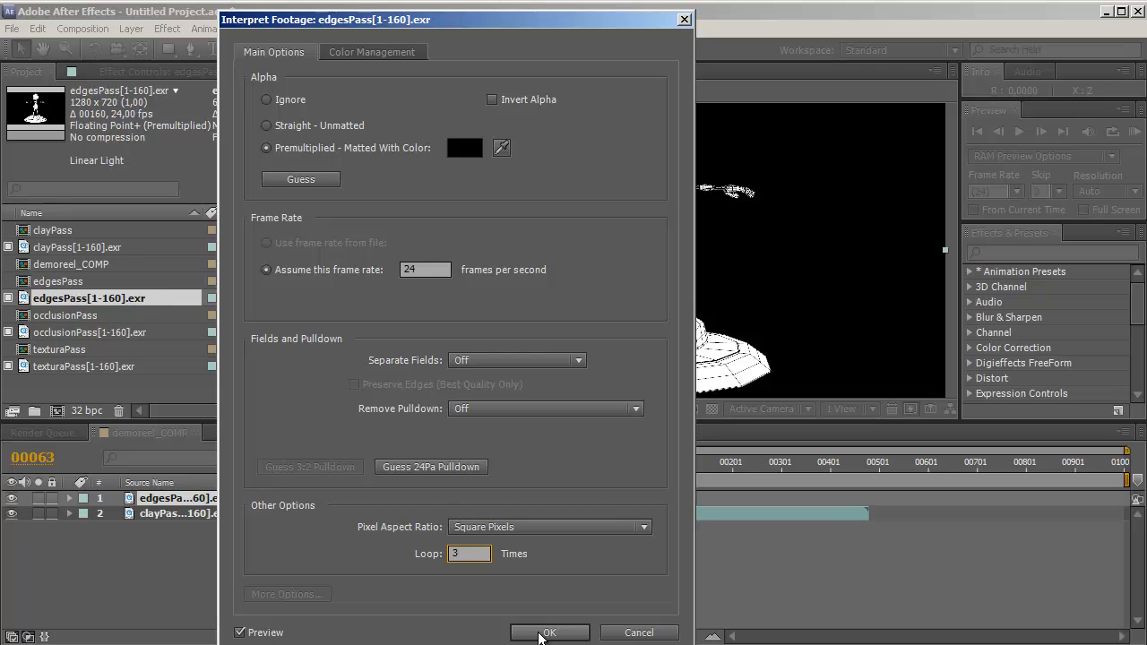
left_click(541, 633)
Conform the edgesPass proxy to 24 frames per second with 3 loops, and extend the edgesPass layer to its full looped length.
right_click(102, 292)
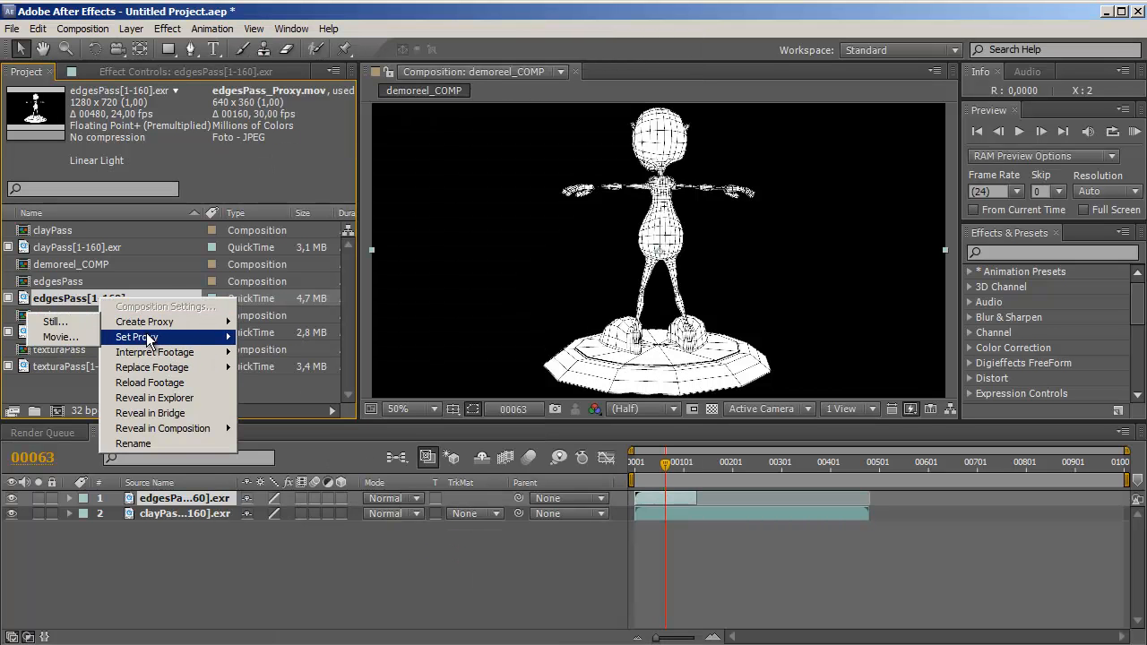
mouse_move(175, 354)
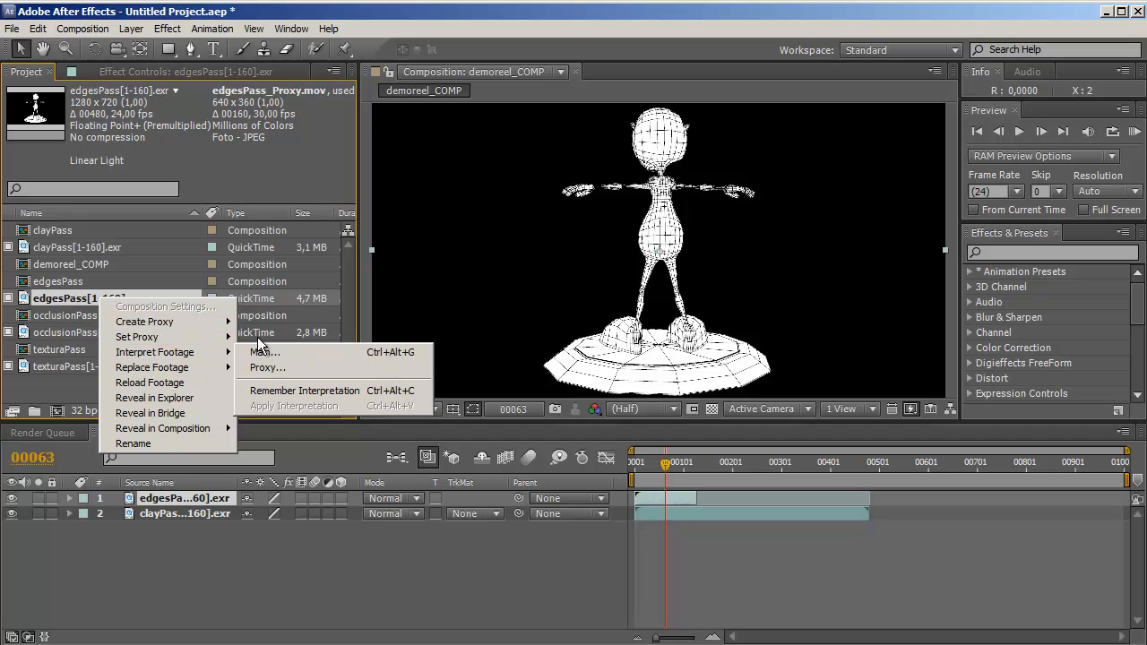
left_click(265, 367)
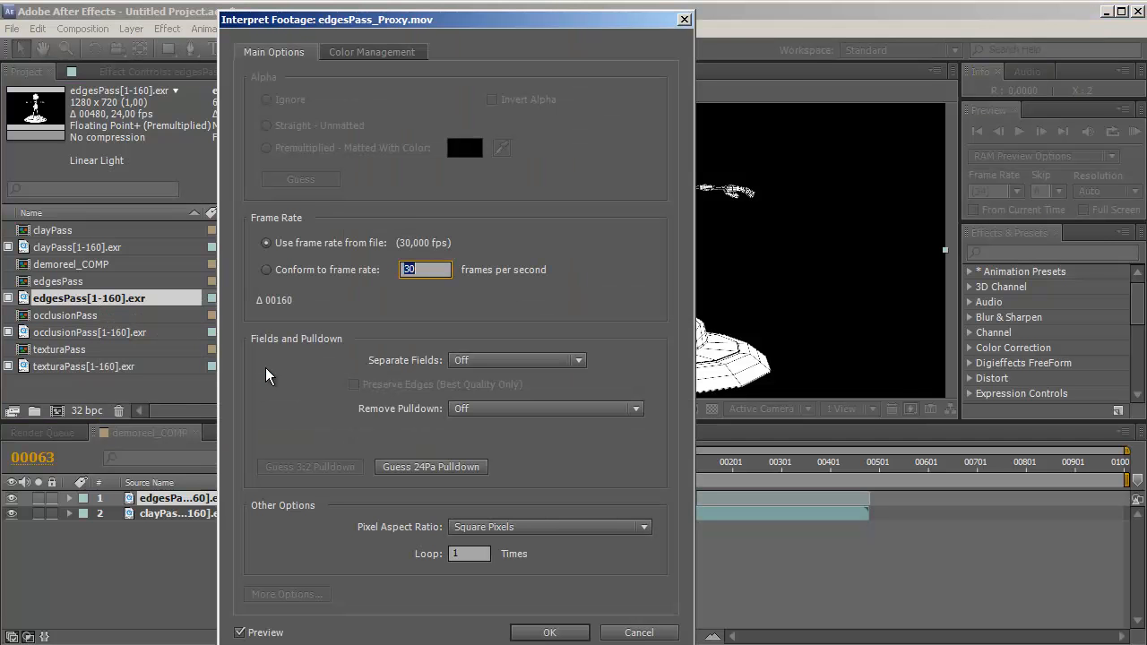
type("24")
left_click(455, 554)
type("3")
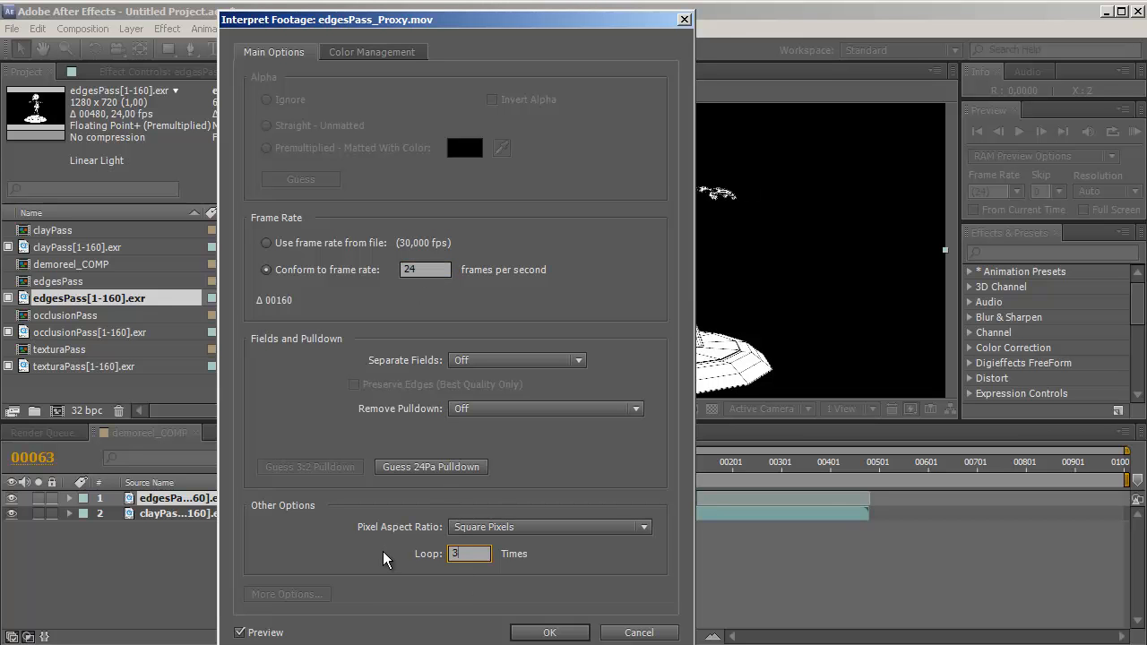
left_click(535, 633)
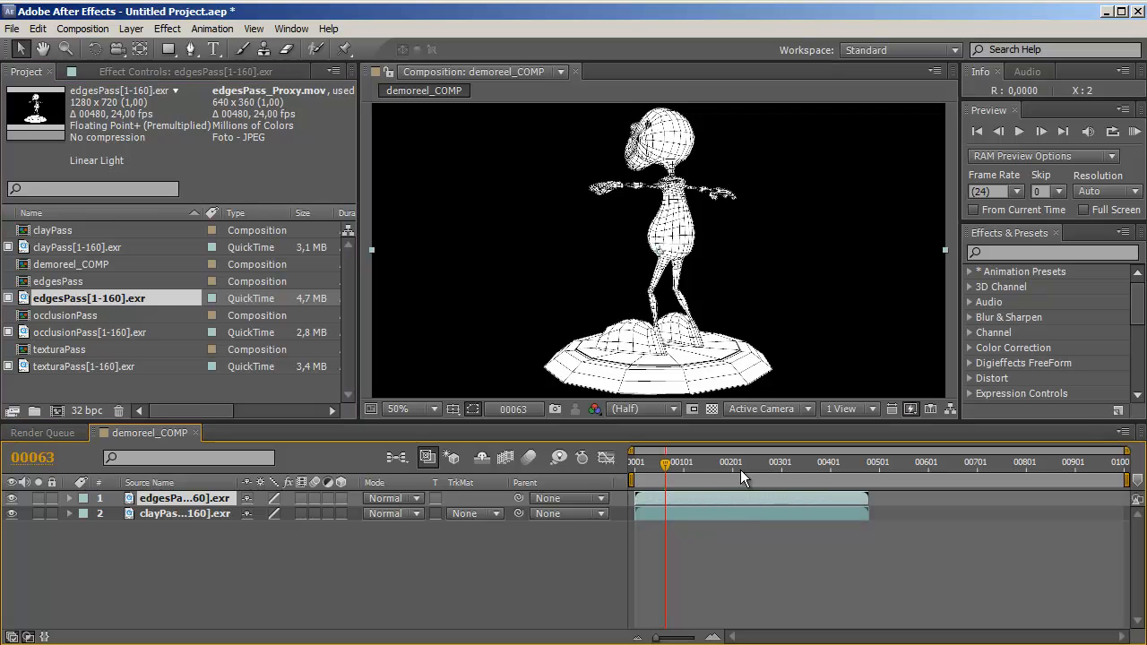
Scrub through the composition and compare the character with the edgesPass layer hidden and shown.
mouse_move(671, 459)
left_mouse_down()
mouse_move(851, 472)
mouse_move(646, 472)
mouse_move(686, 472)
left_mouse_up()
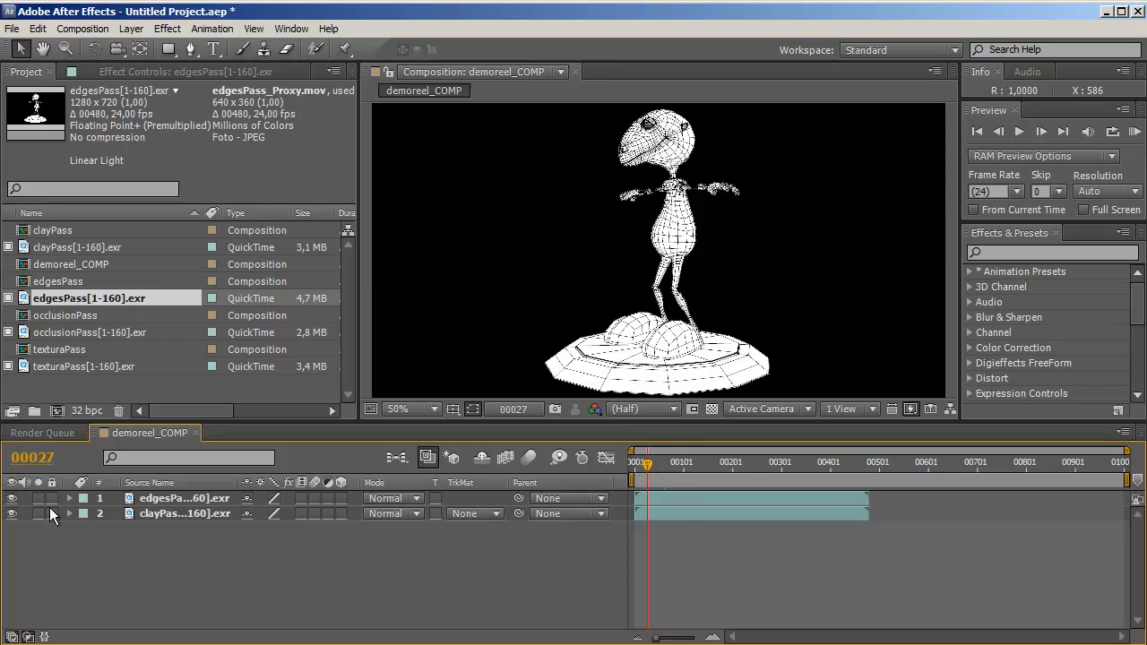
left_click(11, 499)
left_click_drag(647, 462, 743, 465)
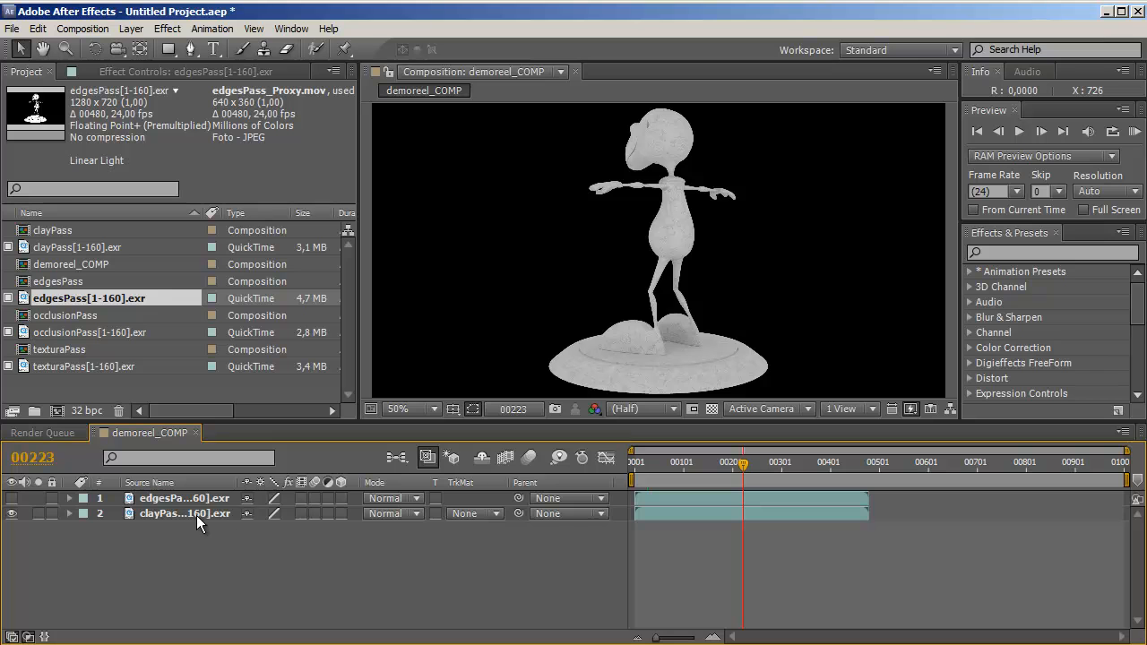
left_click(164, 502)
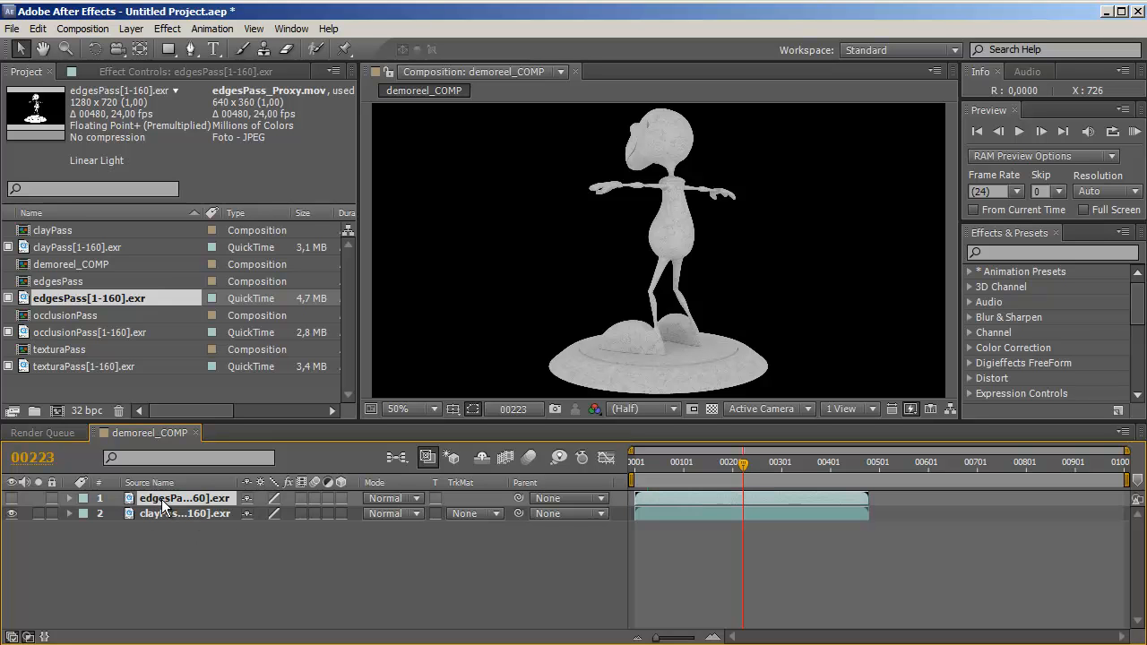
left_click(11, 498)
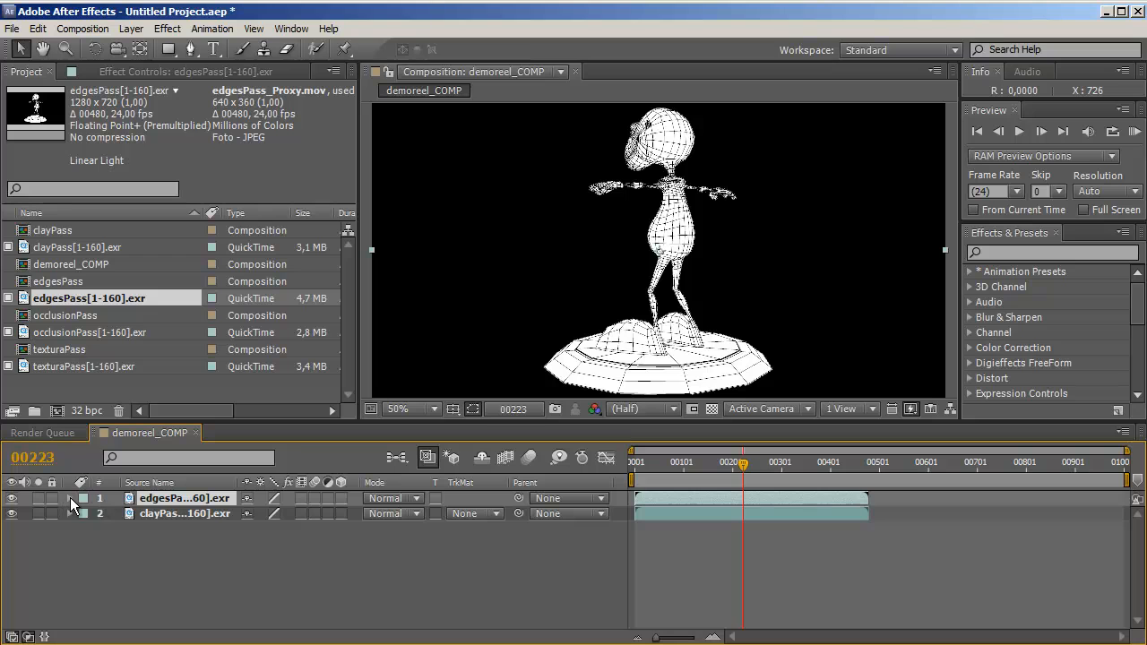
Examine the edgesPass layer's transform properties, including Scale, Rotation and Opacity.
key("t")
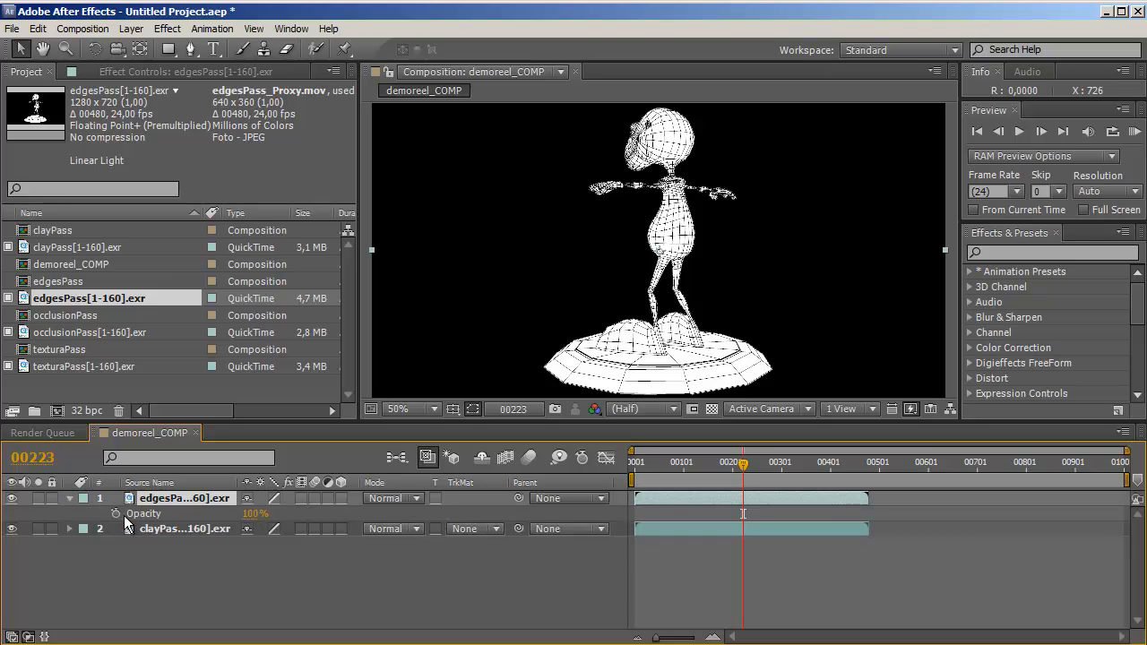
left_click(70, 500)
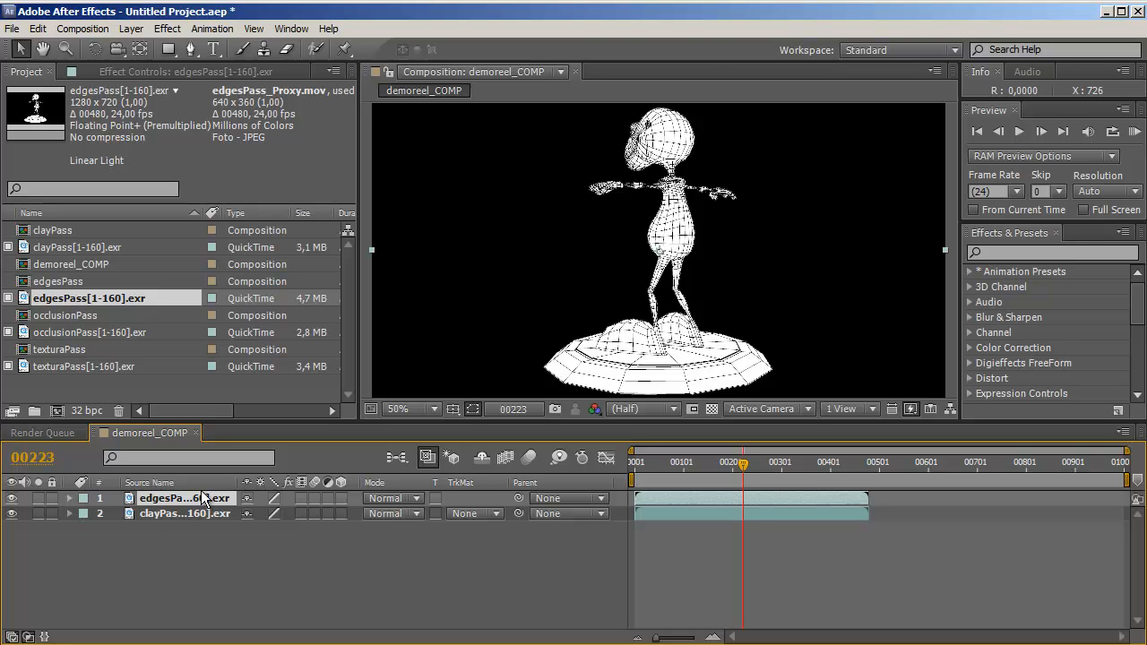
left_click(70, 498)
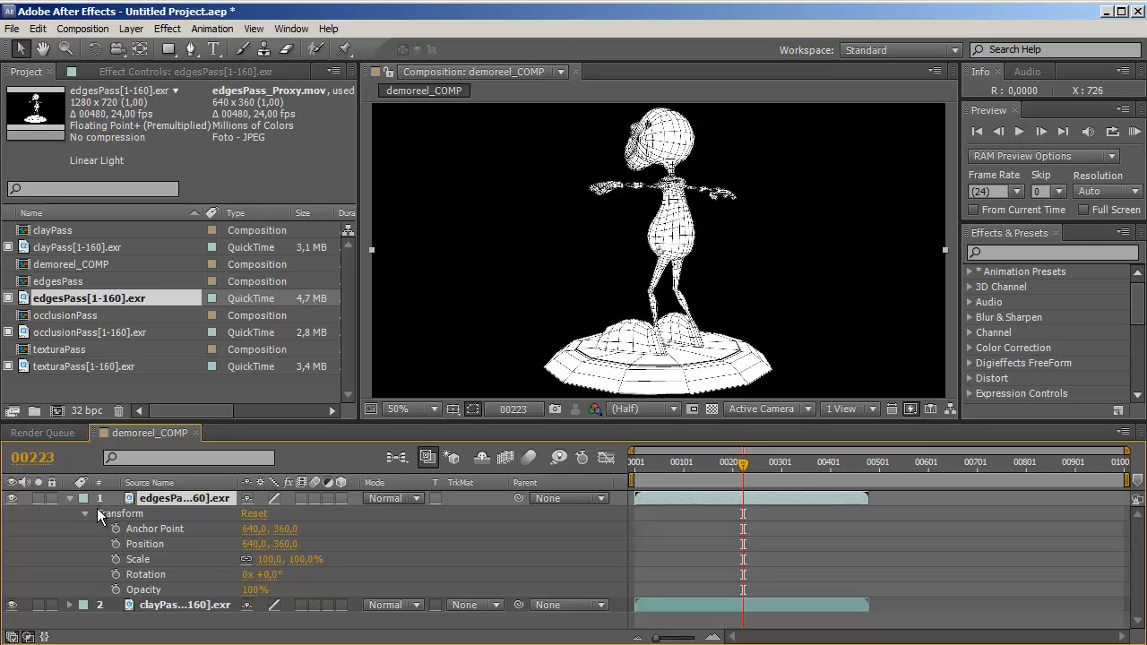
left_click(142, 560)
left_click(144, 575)
left_click(146, 591)
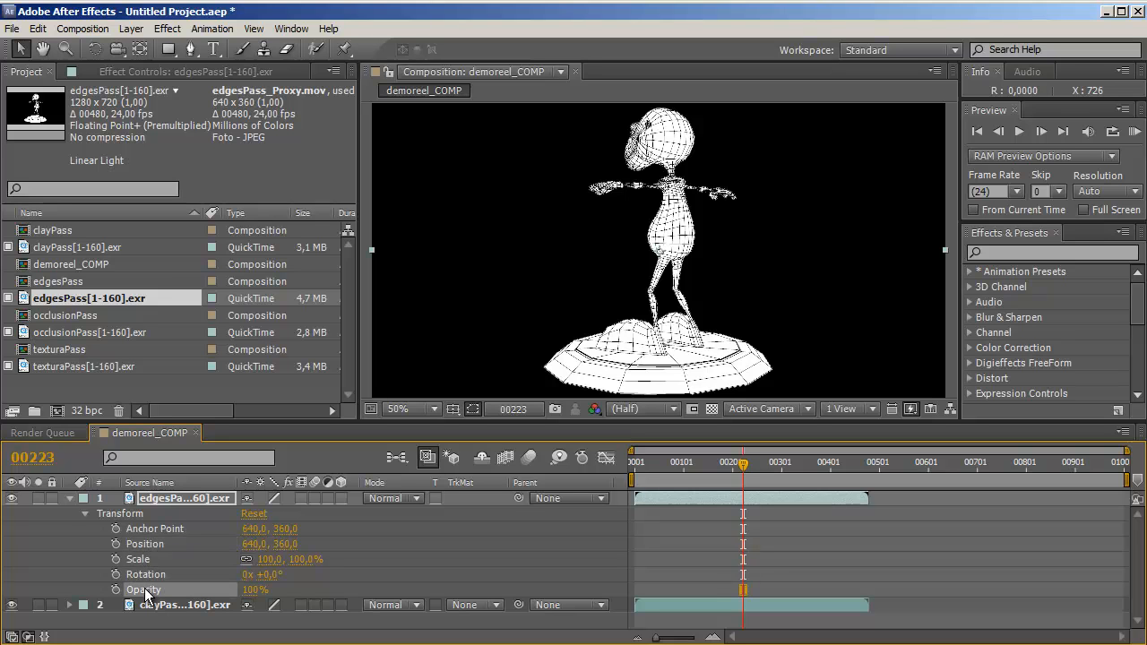
Show only the Opacity property of the edgesPass layer and set it to 0%.
key("t")
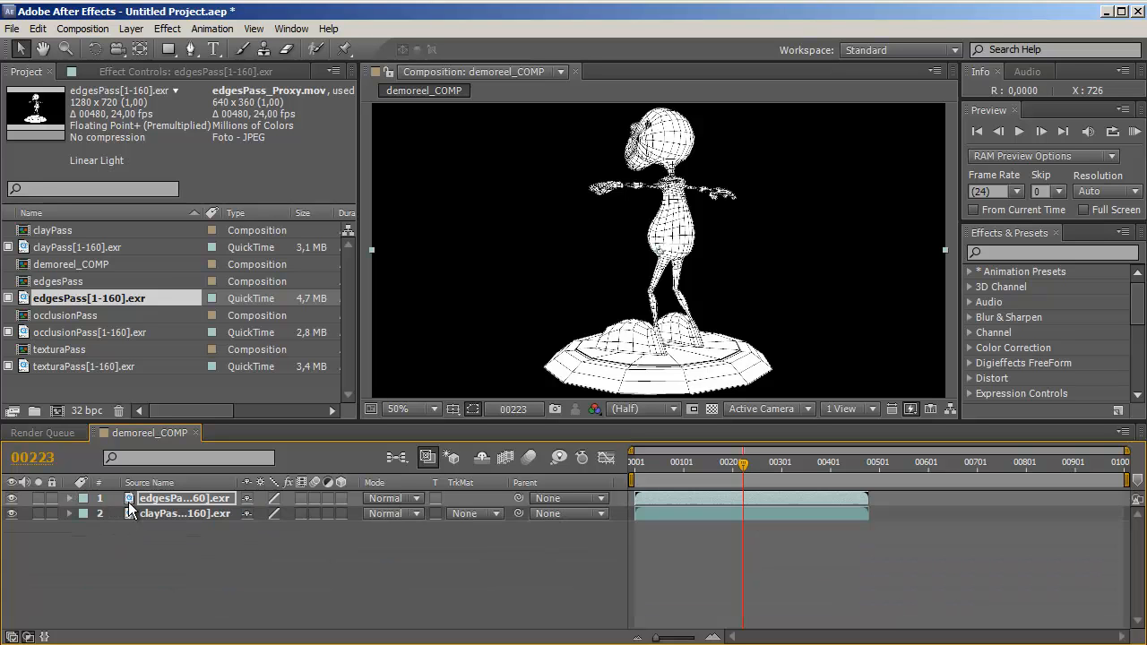
left_click(253, 513)
type("00")
key("Return")
left_click_drag(138, 528, 108, 534)
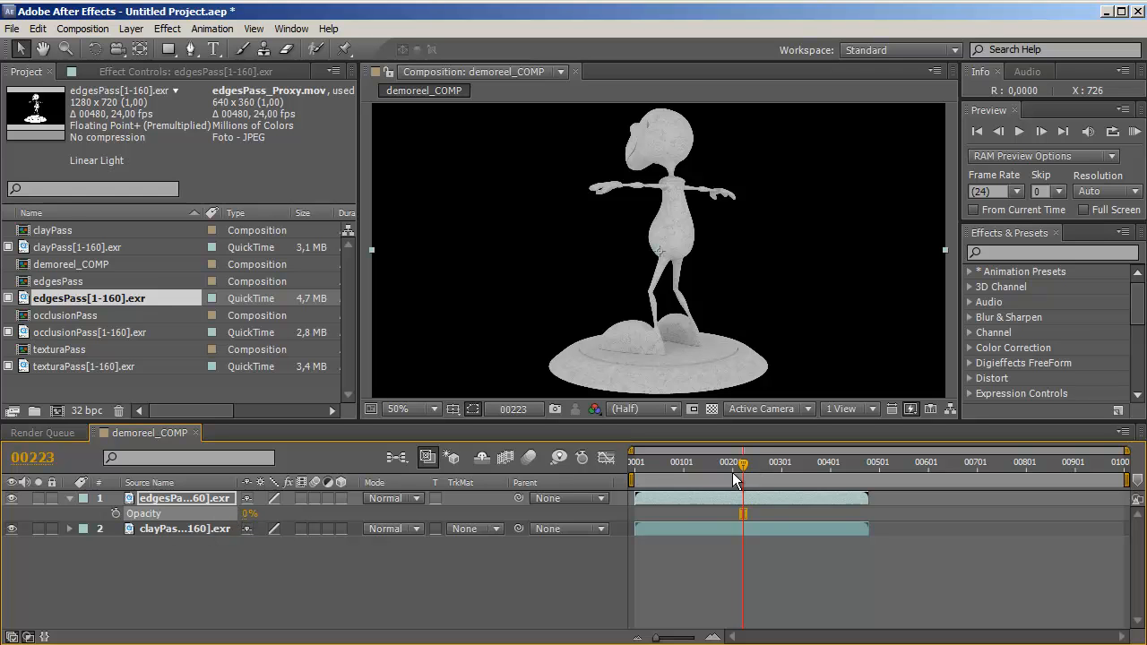
Keyframe the edgesPass layer's Opacity at 0% on frame 213 and at 100% on frame 237.
left_click_drag(745, 463, 741, 461)
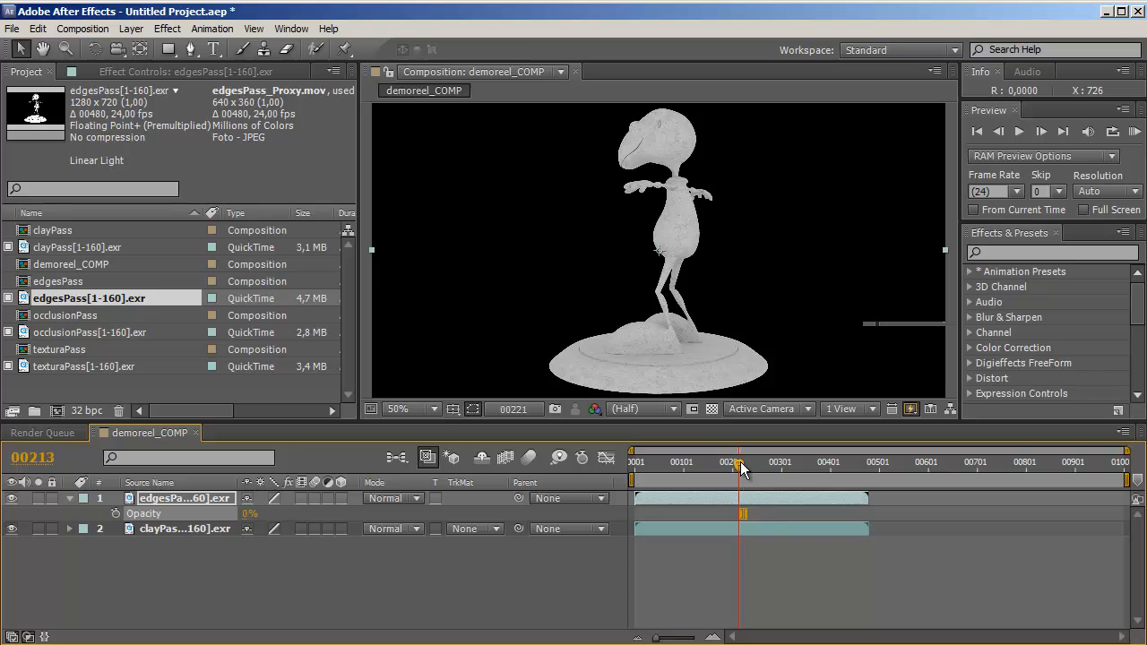
left_click(116, 514)
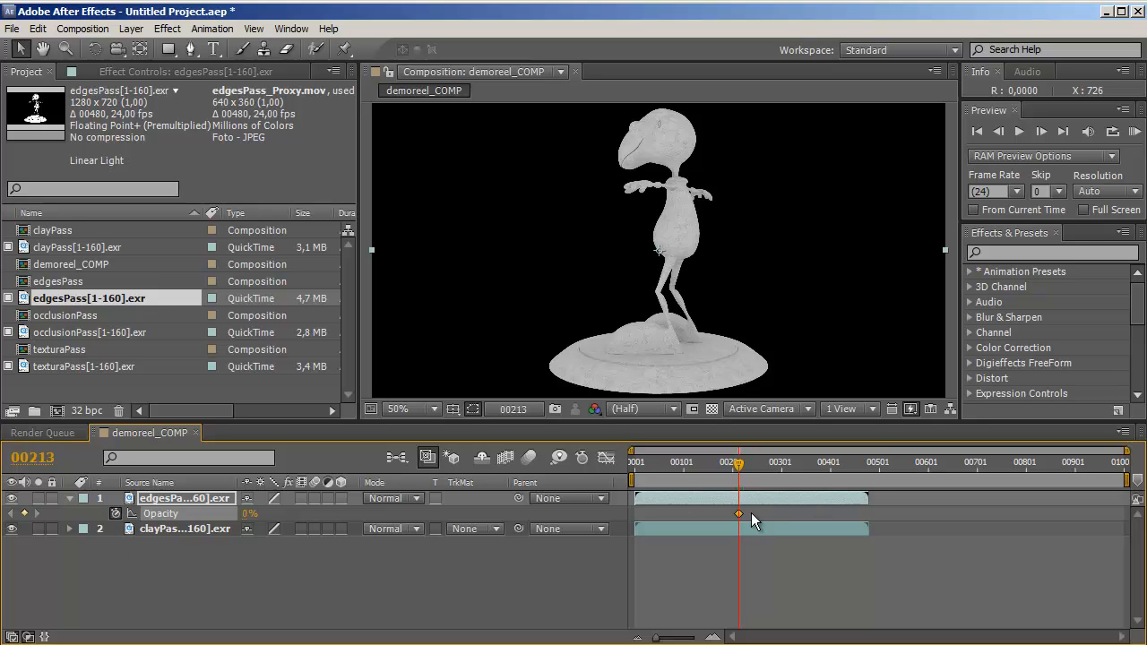
left_click_drag(740, 464, 751, 466)
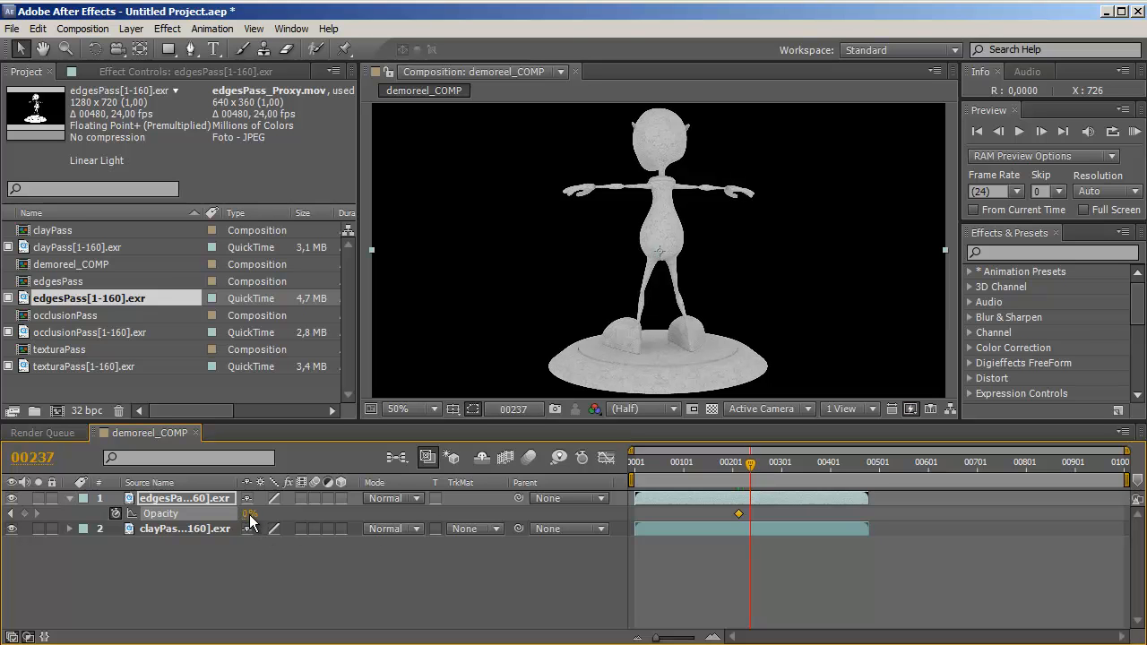
left_click_drag(251, 522, 365, 510)
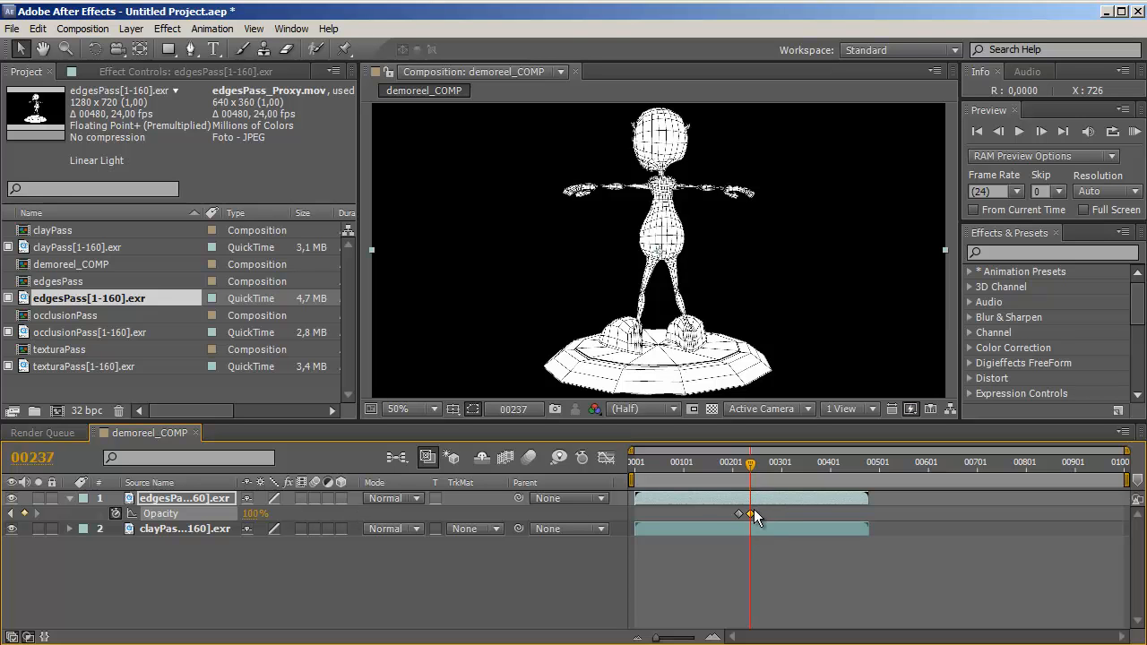
Compare the character with the edgesPass layer hidden and shown, and set that layer's blending mode to Multiply.
left_click_drag(751, 468, 773, 475)
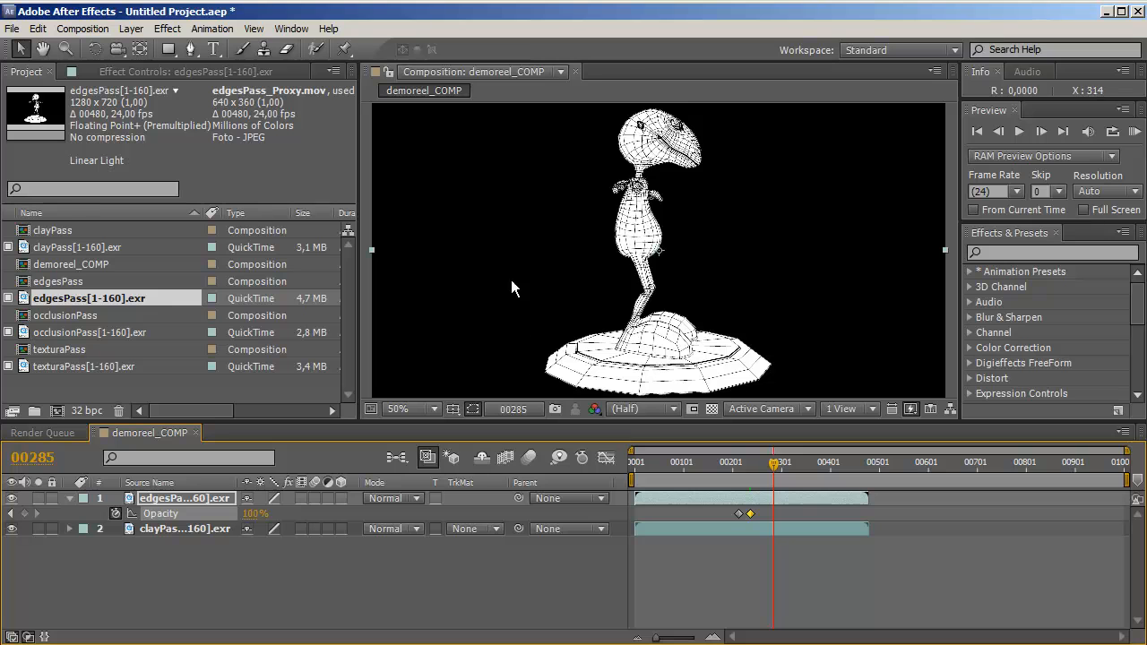
left_click_drag(775, 476, 772, 475)
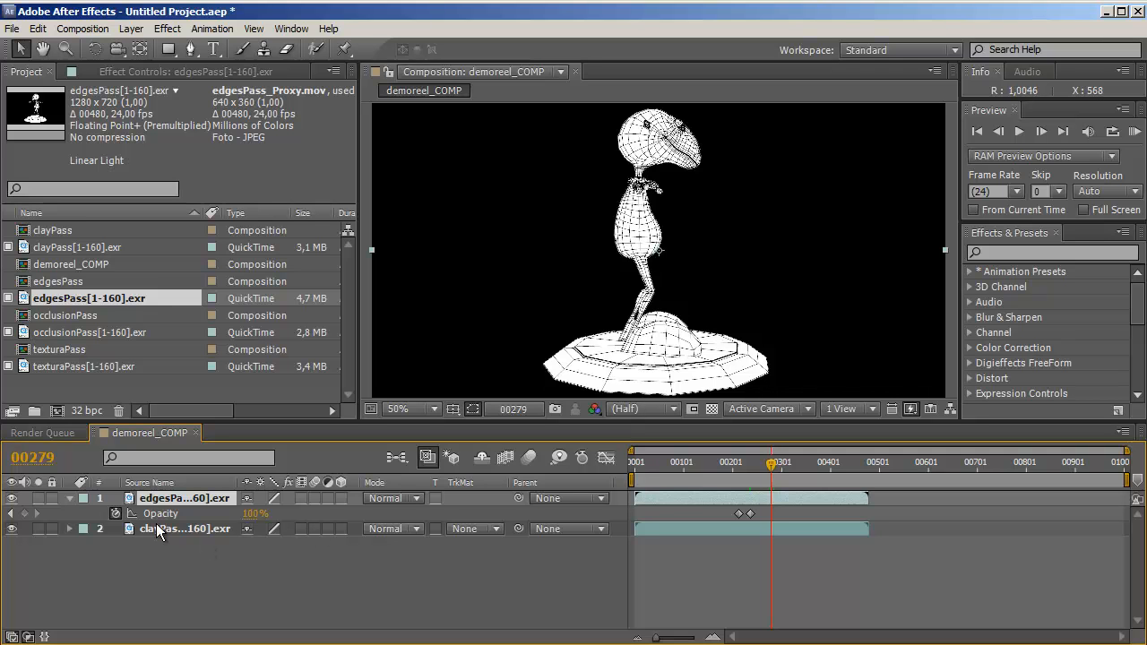
left_click(12, 499)
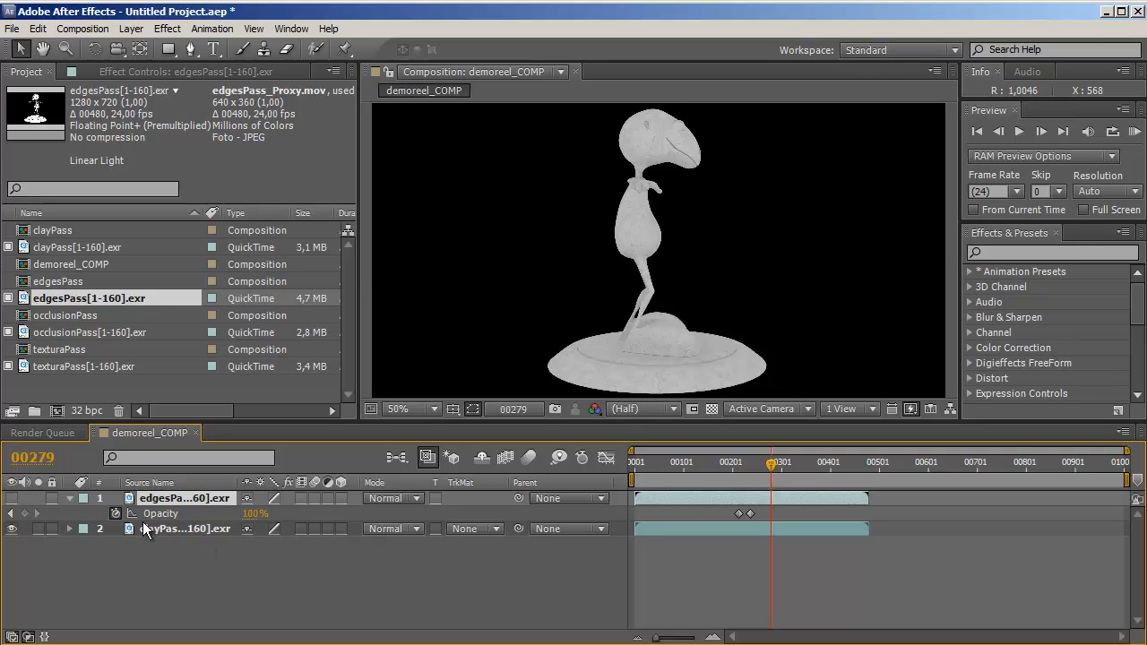
left_click(11, 498)
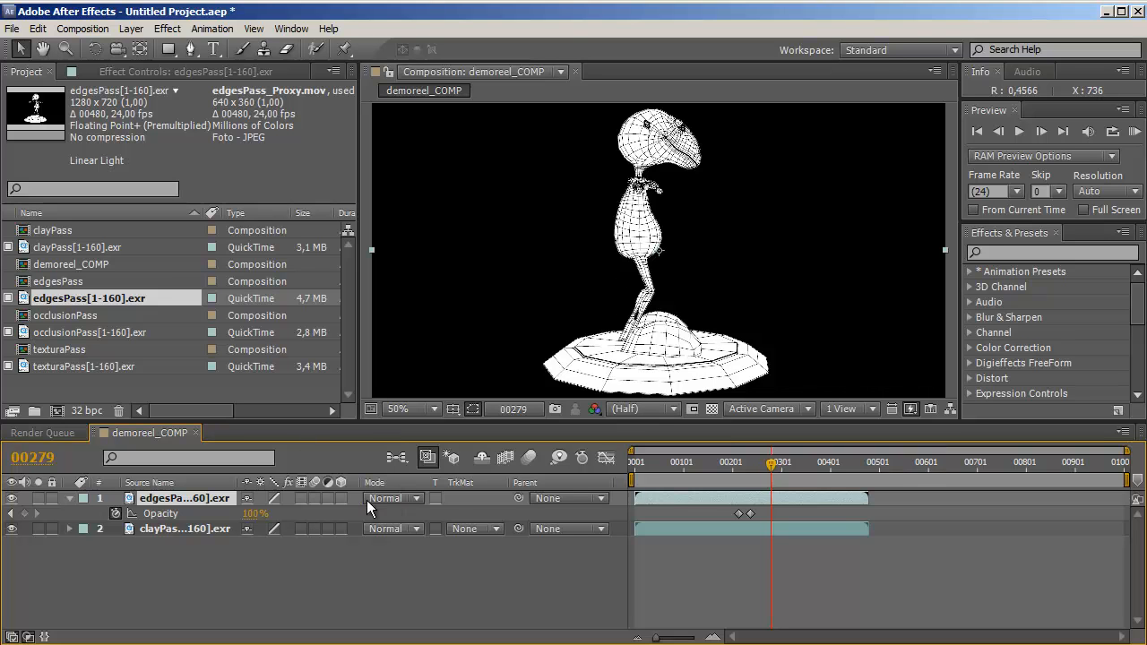
left_click(415, 500)
left_click(439, 206)
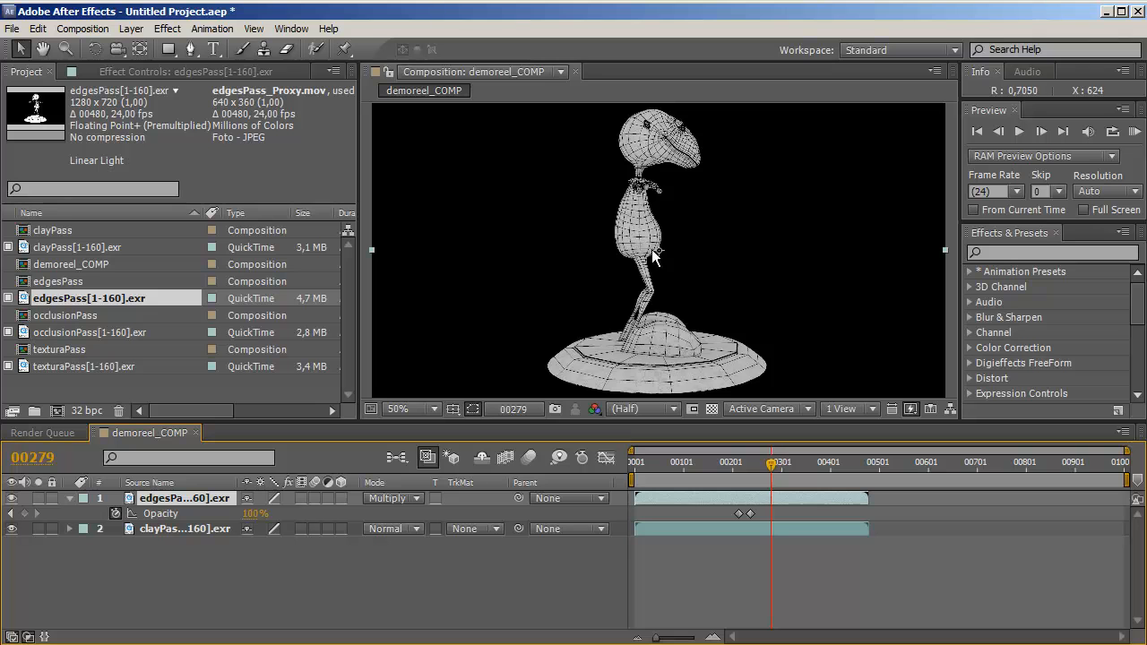
Scrub back through the edgesPass fade and collapse the layer's keyframed properties.
mouse_move(773, 470)
left_mouse_down()
mouse_move(698, 475)
mouse_move(763, 475)
left_mouse_up()
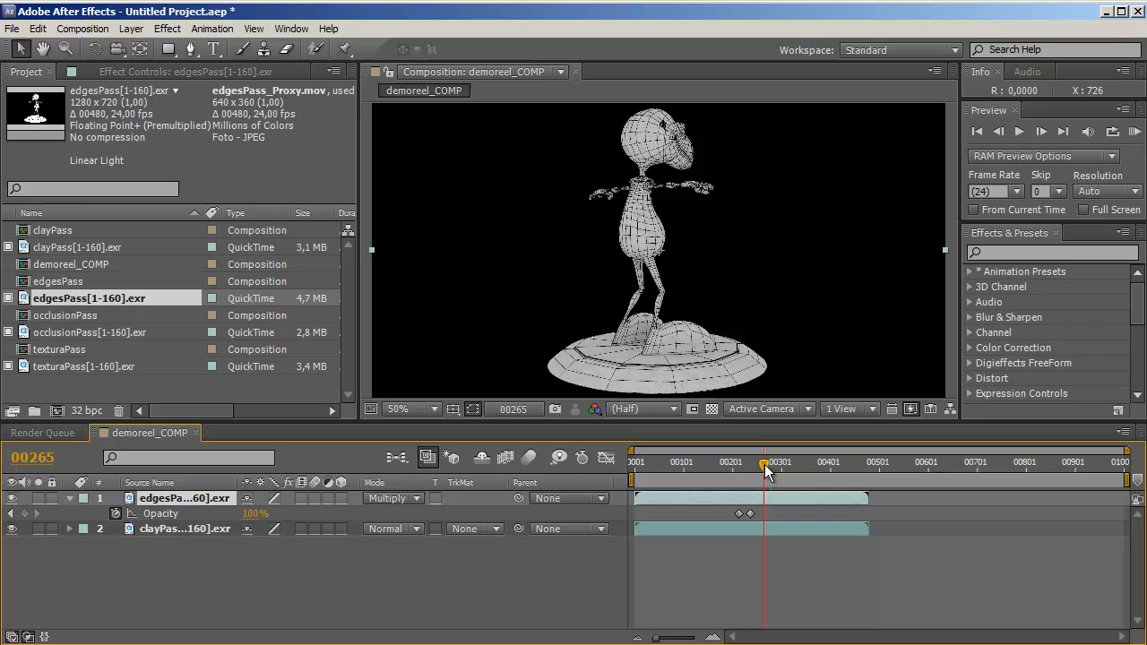
mouse_move(764, 464)
left_mouse_down()
mouse_move(673, 462)
mouse_move(711, 464)
left_mouse_up()
key("u")
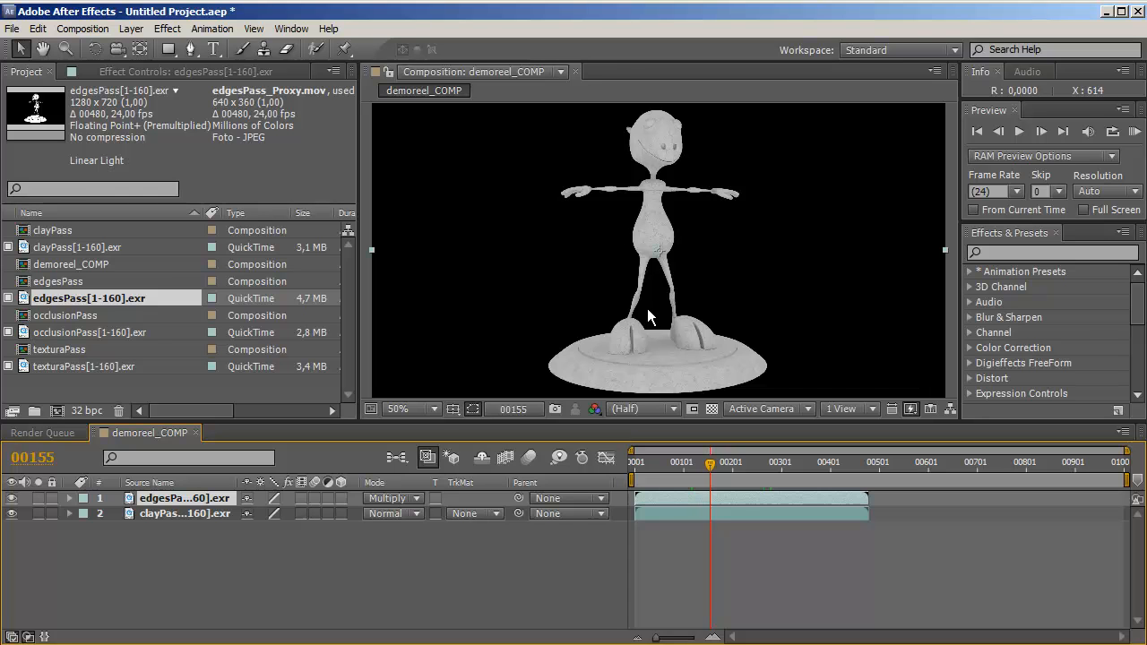
mouse_move(712, 460)
left_mouse_down()
mouse_move(697, 463)
mouse_move(710, 464)
left_mouse_up()
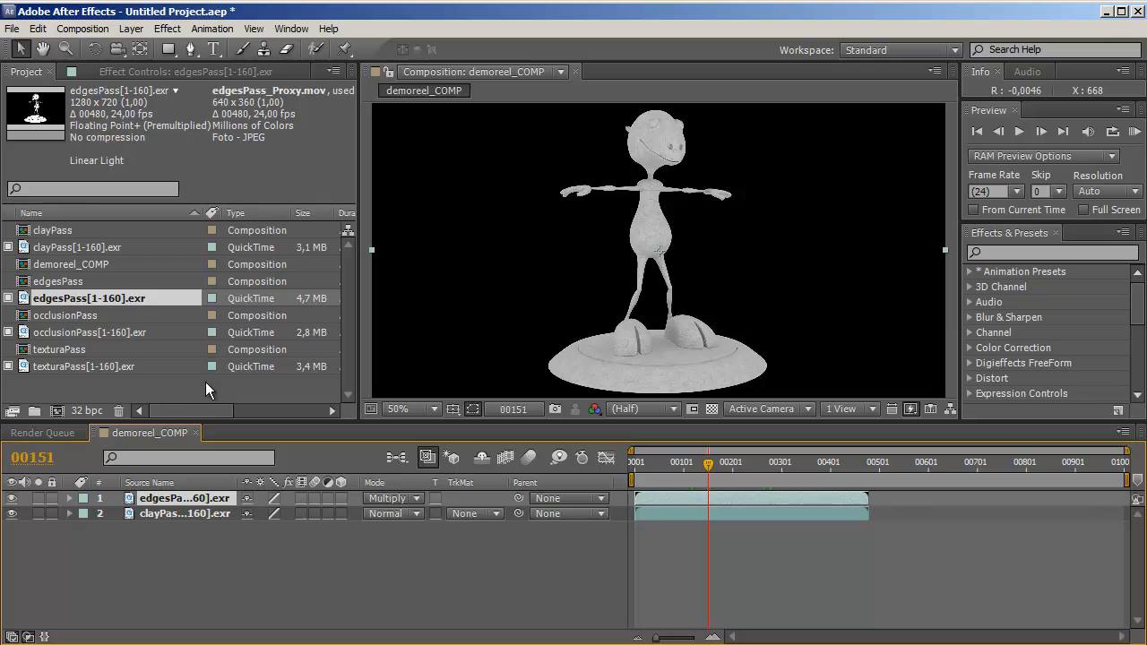
Add occlusionPass[1-160].exr between the edgesPass and clayPass layers and set its blending mode to Multiply.
left_click(73, 334)
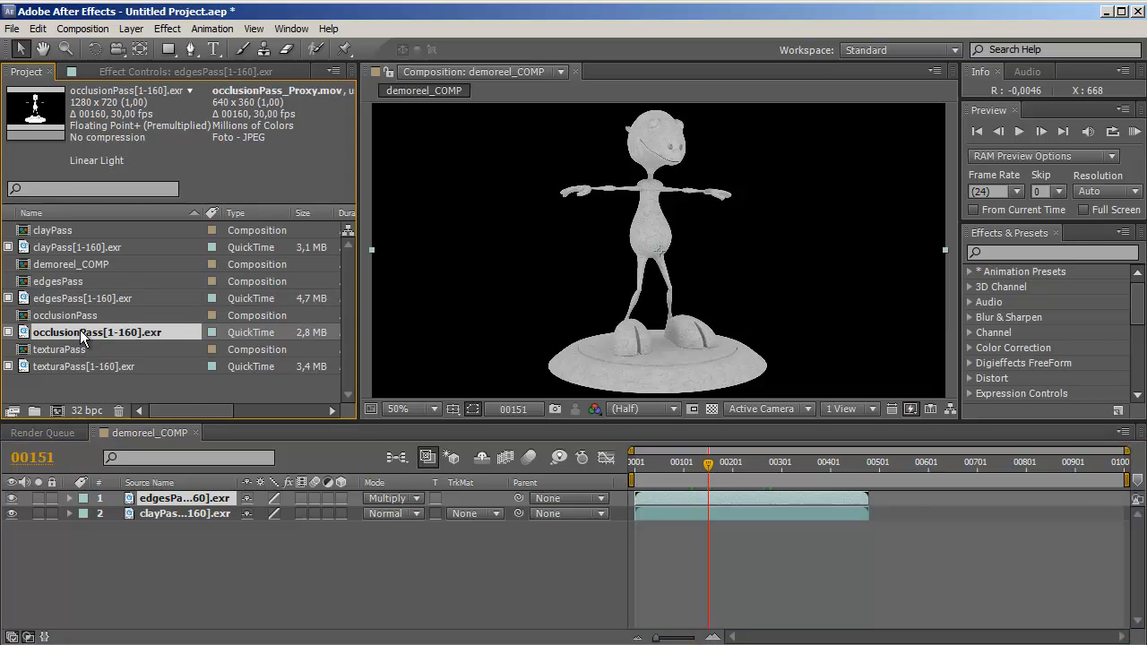
left_click_drag(153, 490, 154, 504)
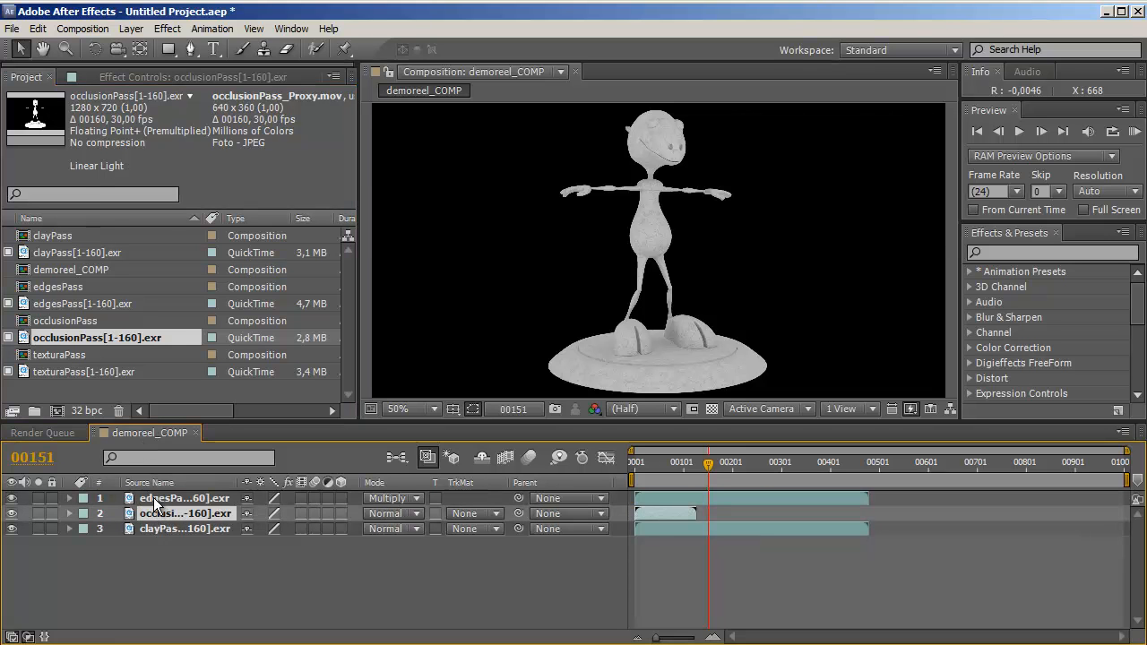
left_click_drag(711, 462, 632, 475)
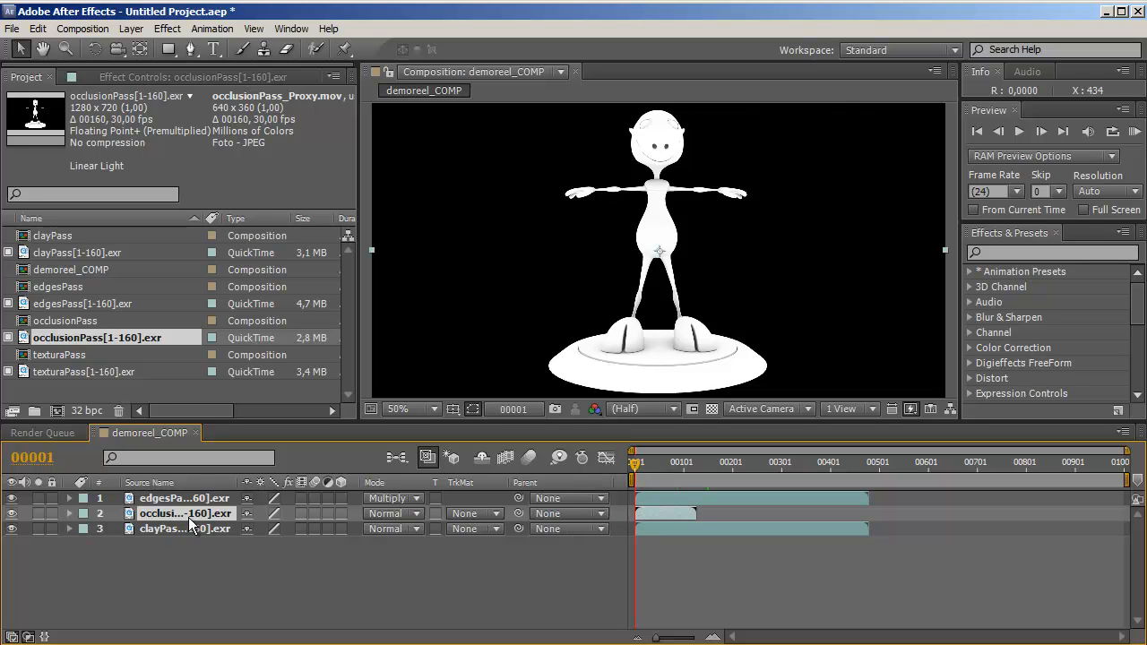
left_click(419, 513)
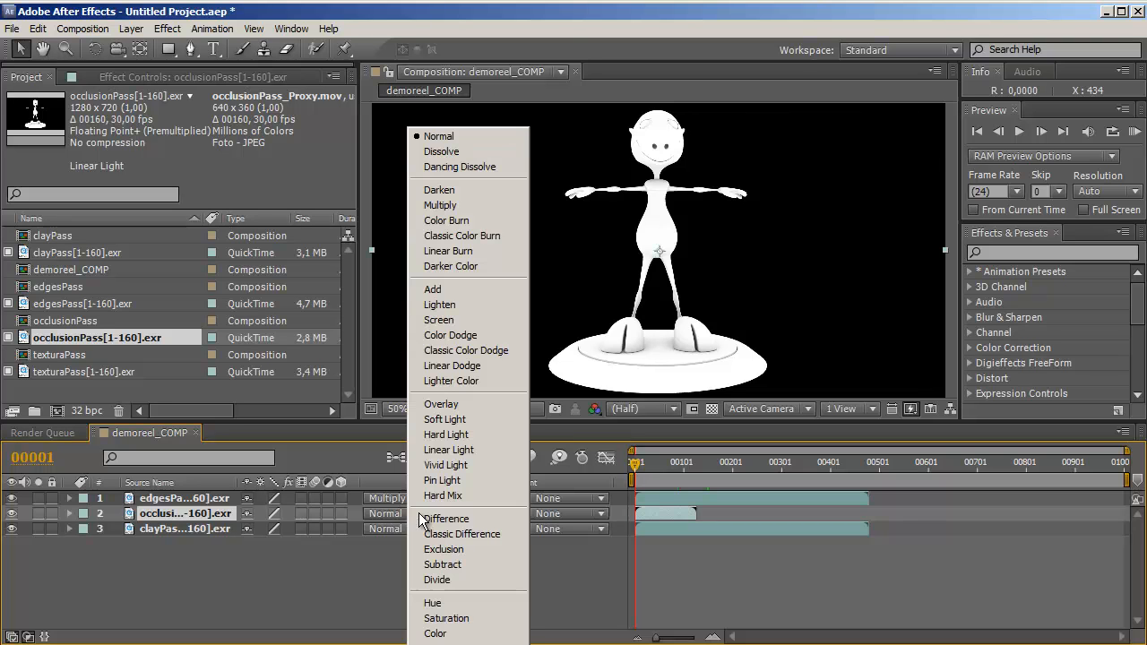
left_click(414, 516)
left_click(417, 513)
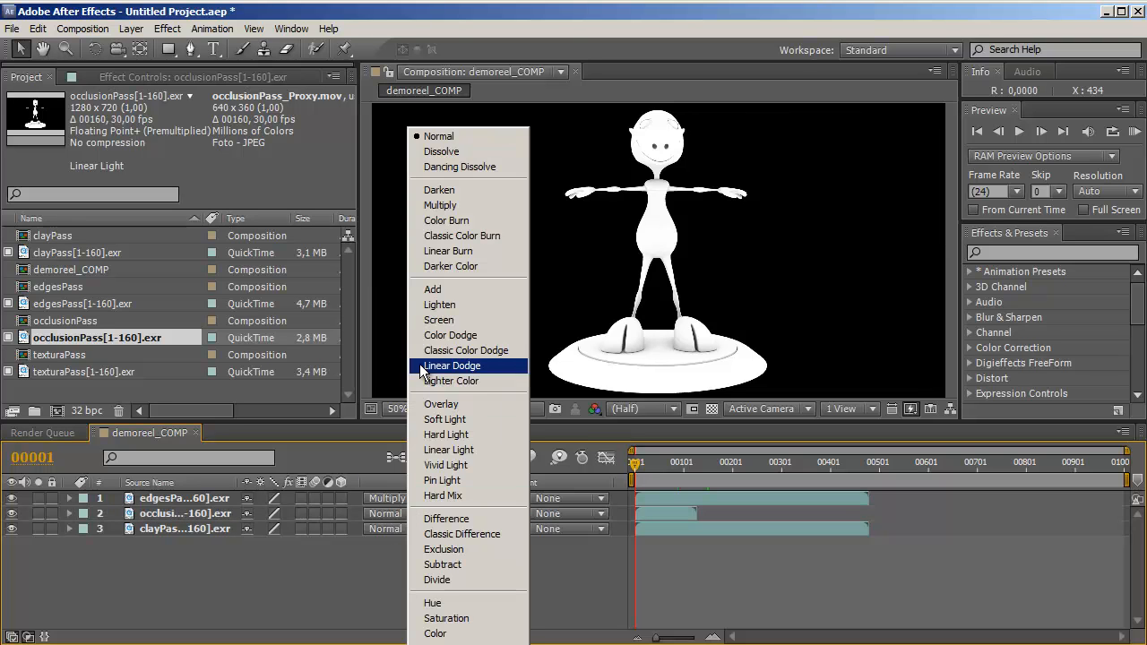
left_click(434, 205)
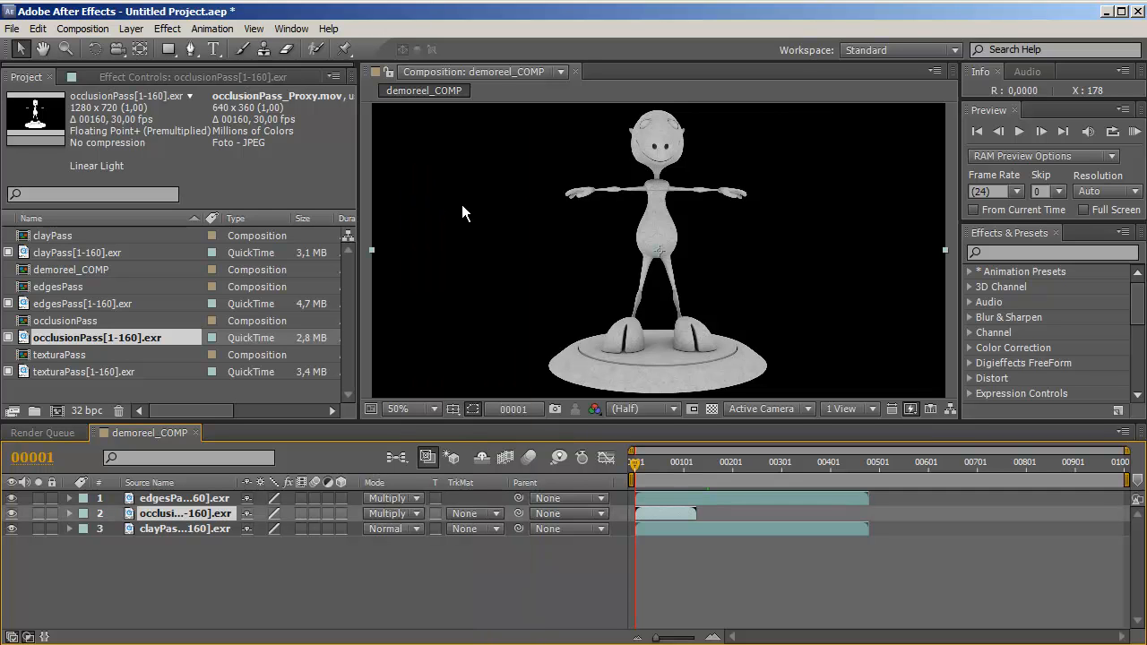
Interpret the occlusionPass footage at 24 frames per second with 3 loops, and extend its layer to the full looped length.
right_click(67, 338)
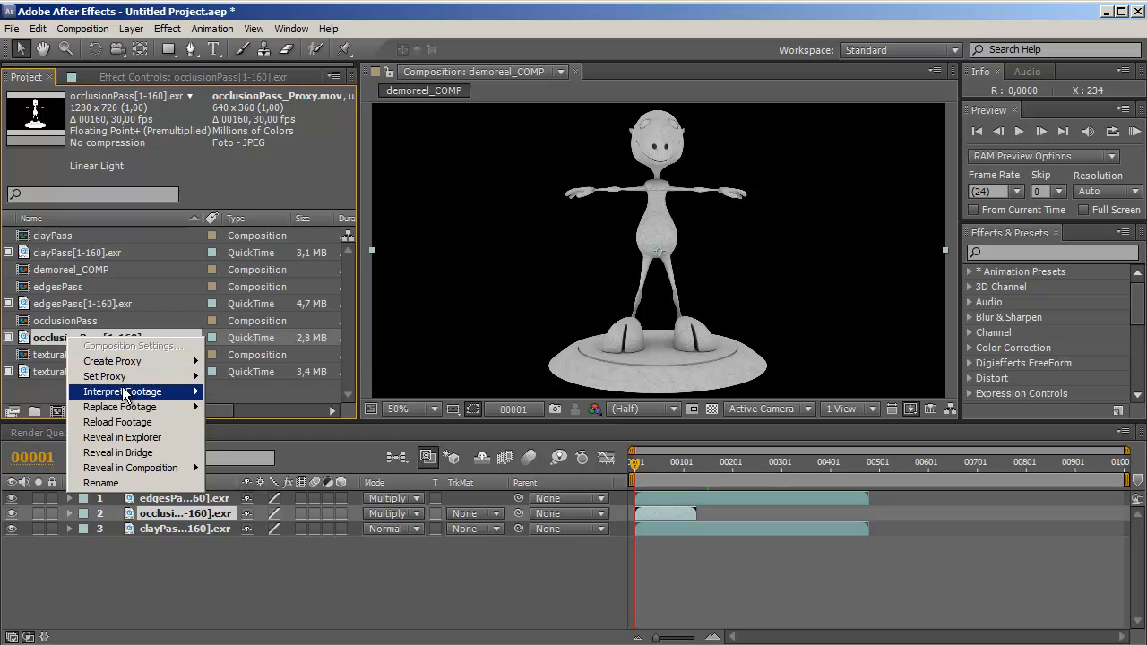
mouse_move(125, 392)
left_click(226, 392)
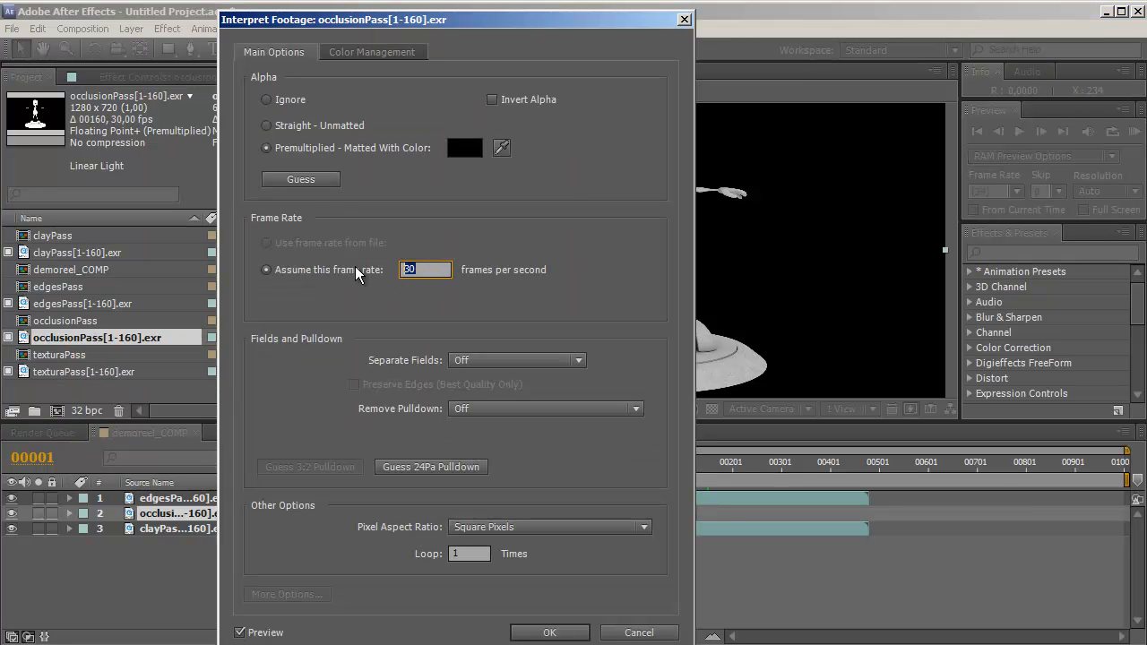
type("24")
left_click(466, 555)
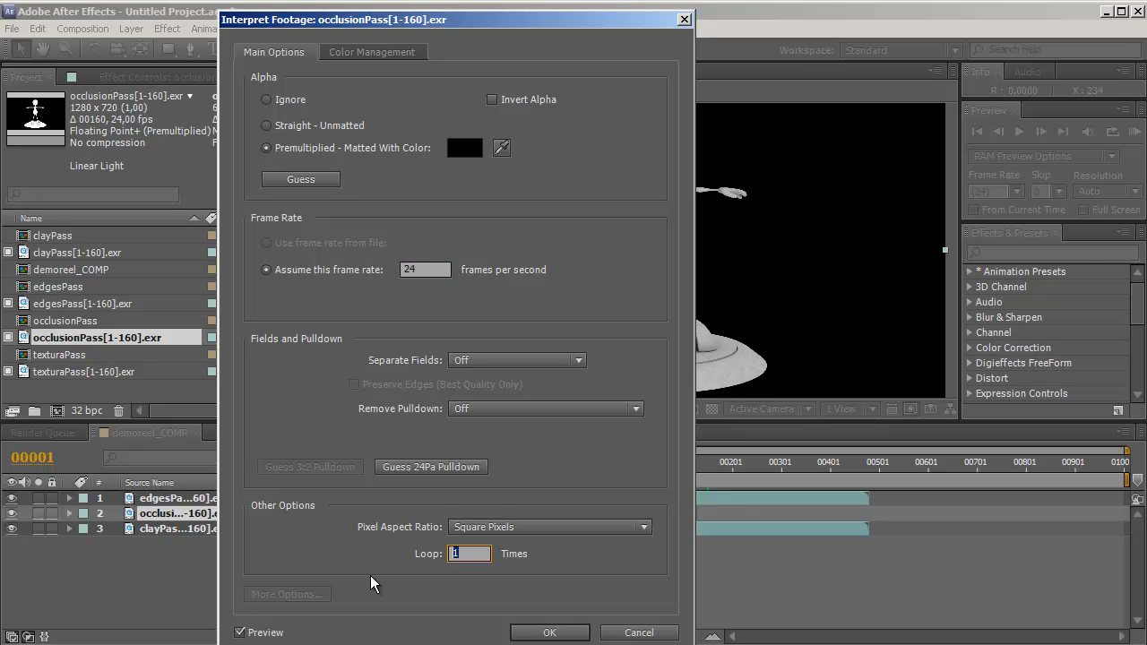
double_click(454, 554)
left_click(549, 633)
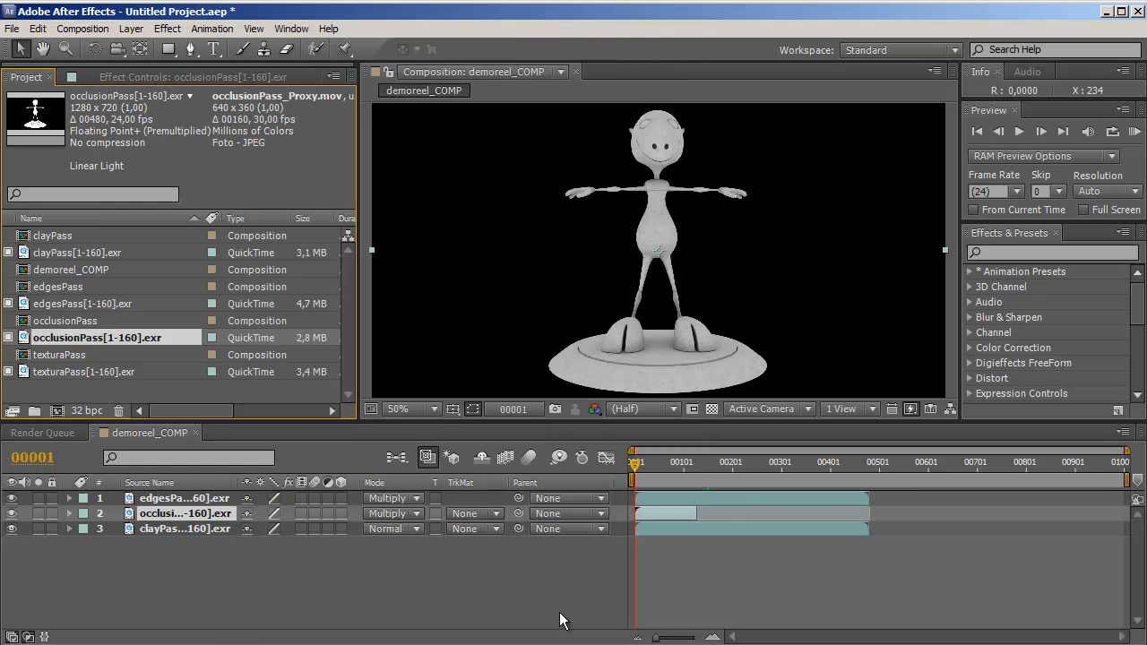
left_click_drag(694, 512, 905, 508)
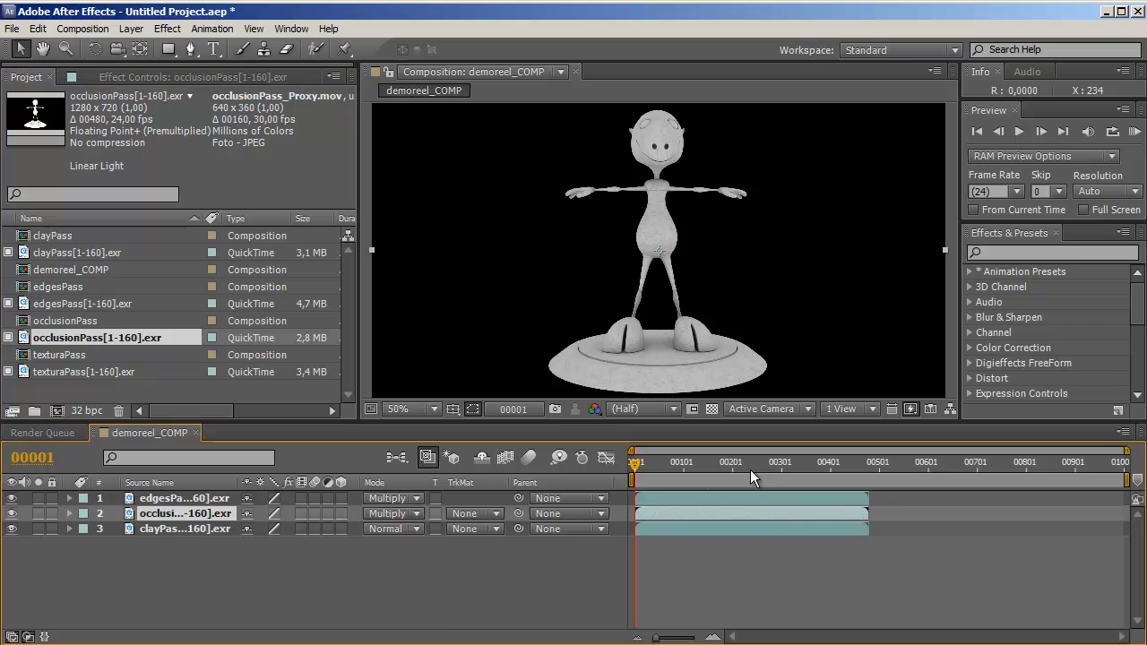
Conform the occlusionPass proxy to 24 frames per second with 3 loops.
right_click(64, 333)
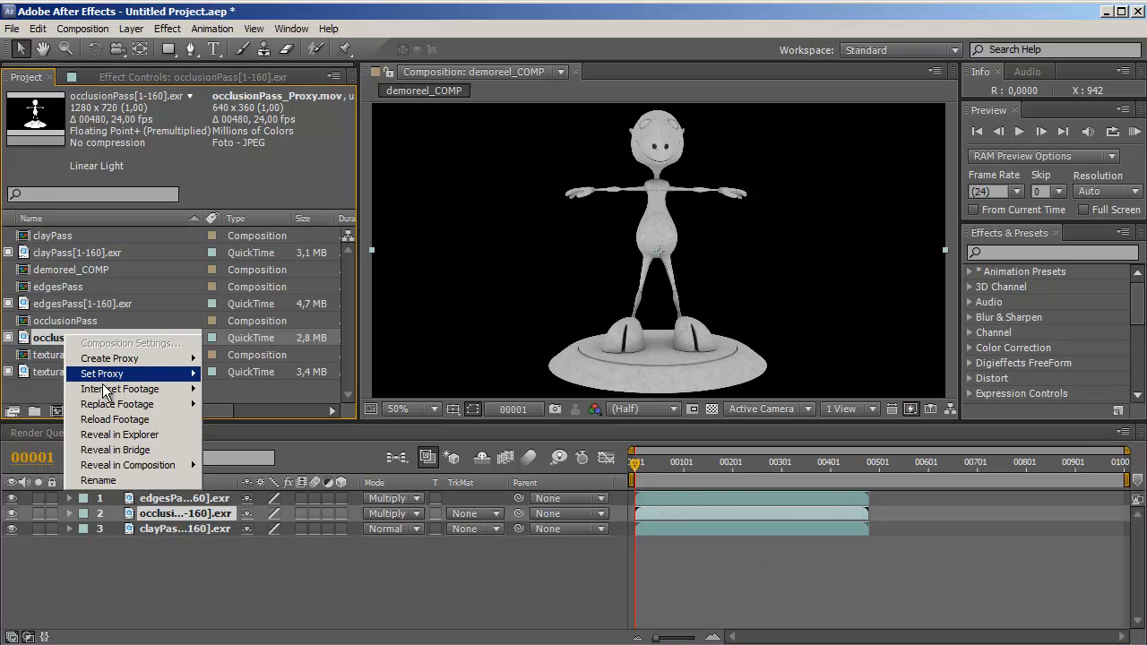
mouse_move(177, 394)
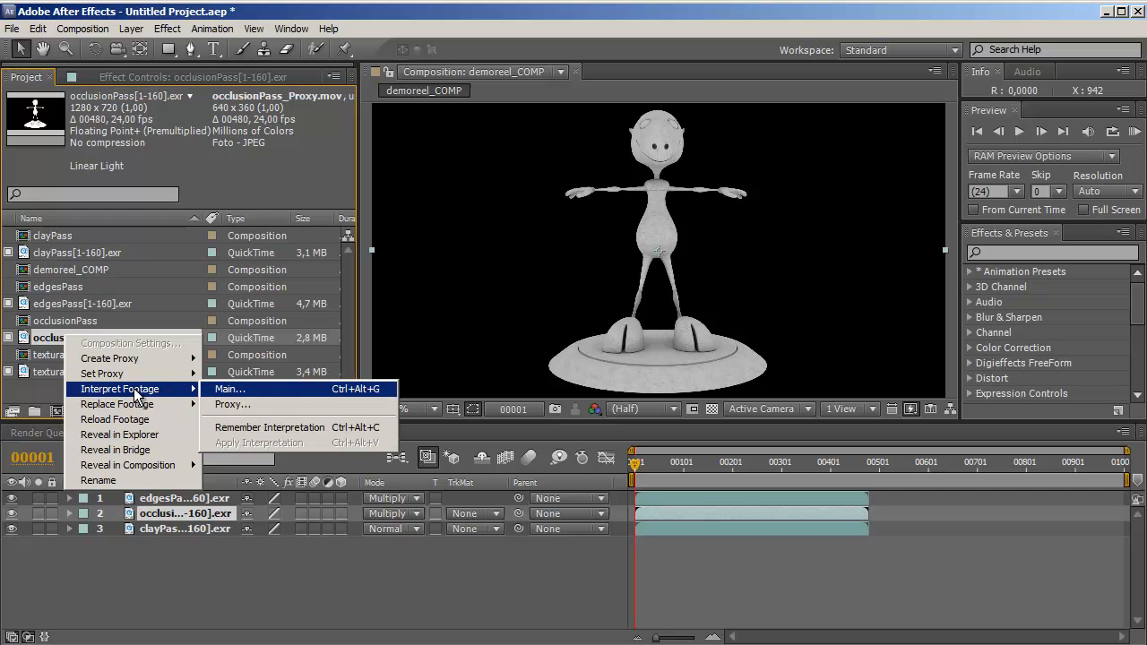
left_click(230, 405)
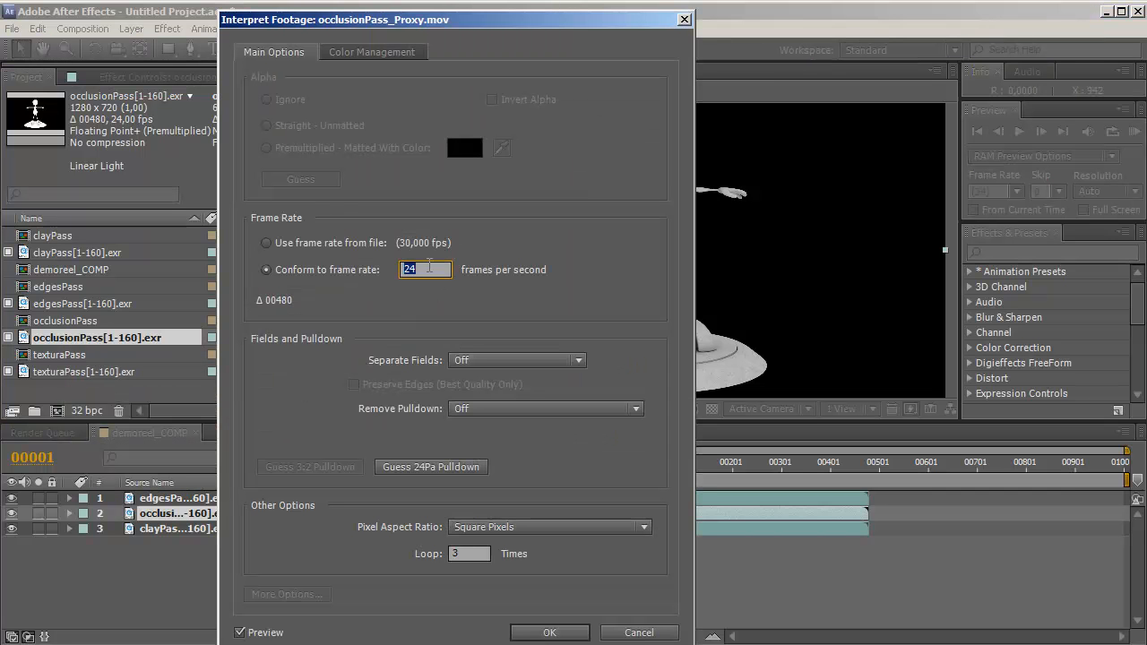
left_click(461, 553)
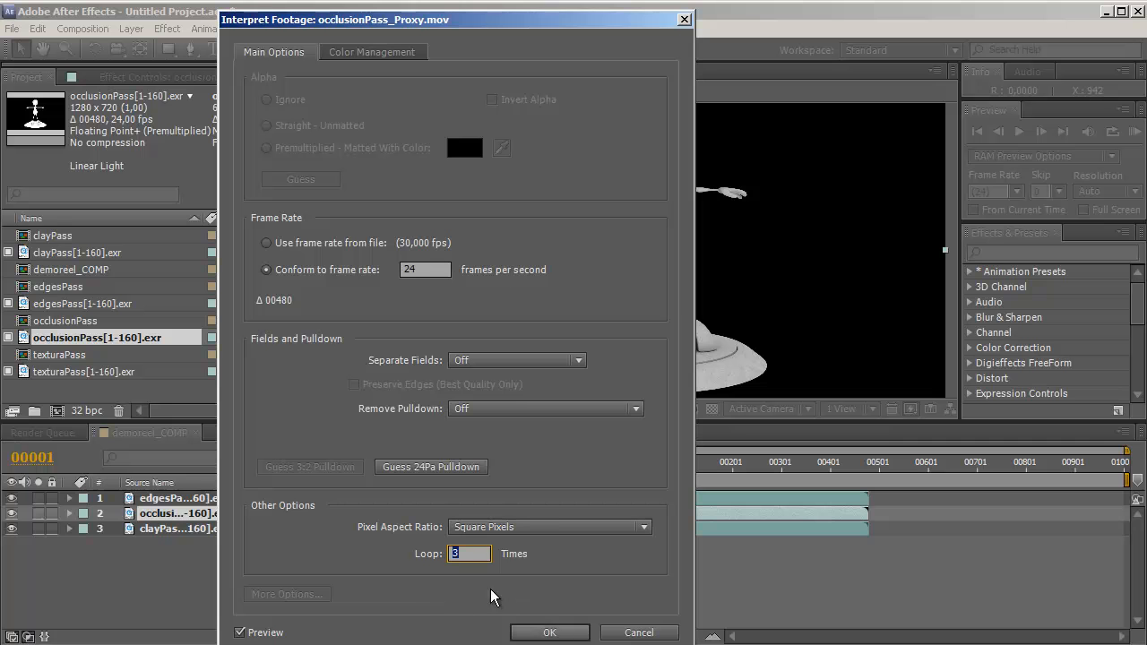
left_click(519, 632)
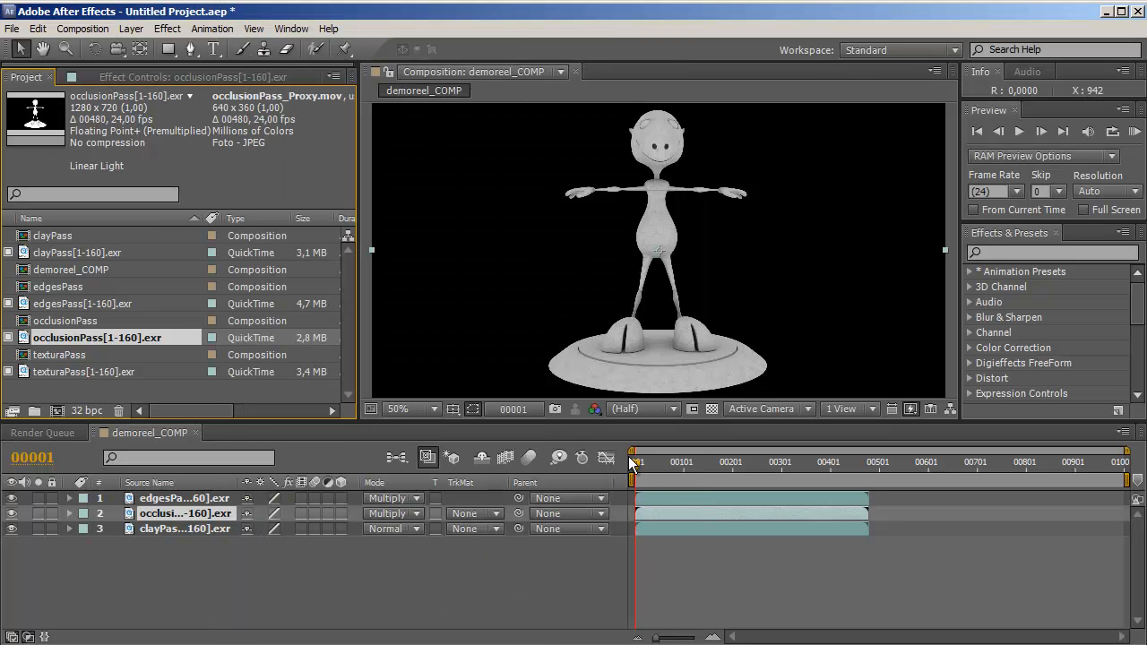
Compare the character with the occlusionPass layer hidden and shown, and lower the edgesPass layer's second Opacity keyframe to 75%.
mouse_move(634, 470)
left_mouse_down()
mouse_move(774, 473)
mouse_move(633, 475)
left_mouse_up()
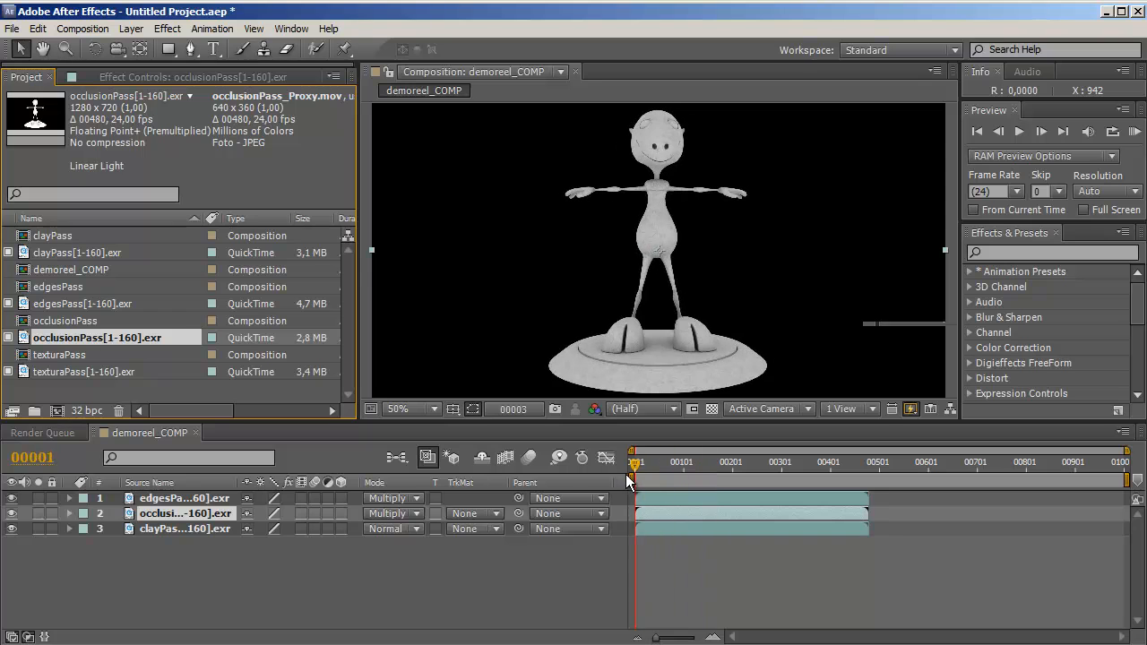
left_click(10, 513)
left_click(11, 513)
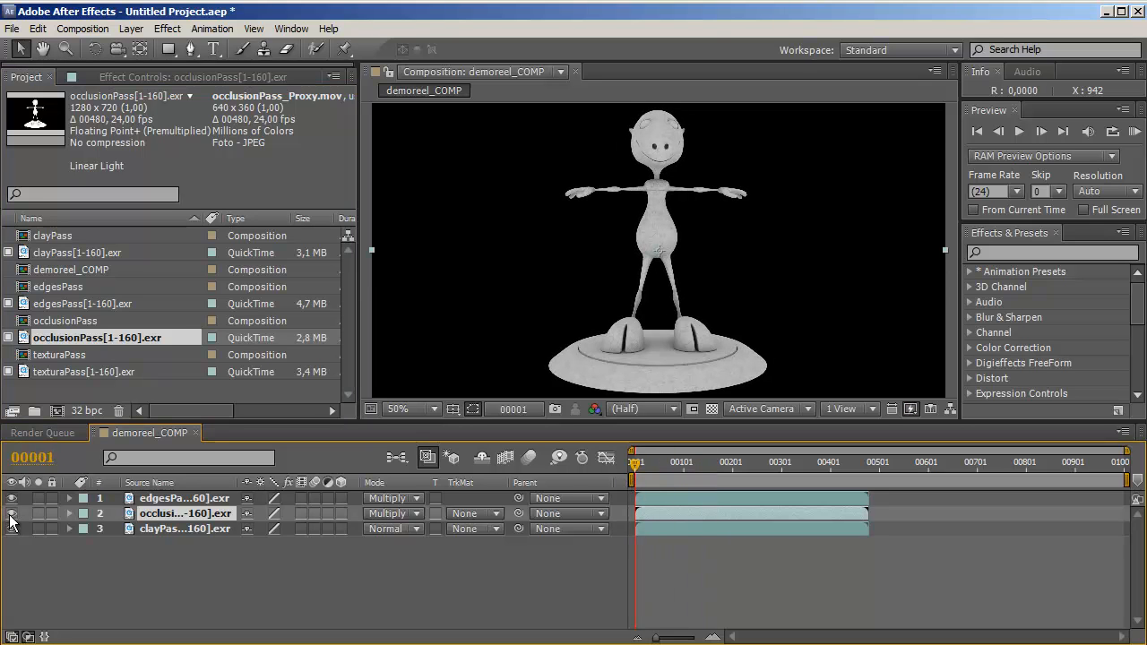
left_click_drag(634, 463, 787, 464)
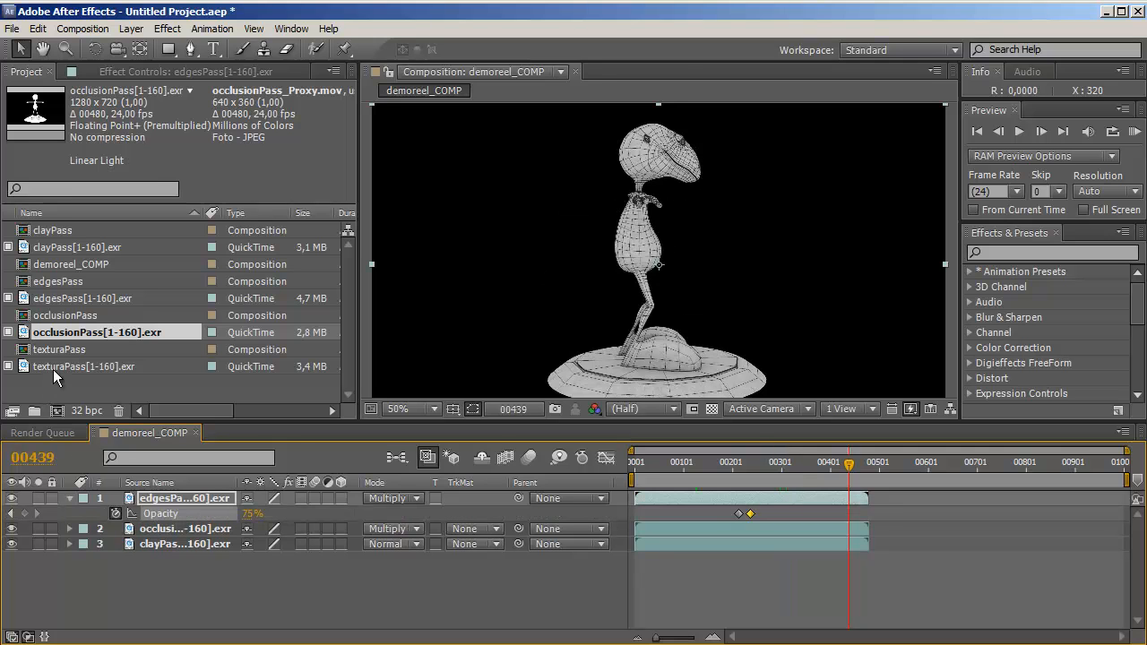
Add texturaPass[1-160].exr as the topmost layer of demoreel_COMP and collapse the edgesPass layer's properties.
left_click(54, 370)
left_click_drag(164, 462, 164, 494)
left_click(104, 364)
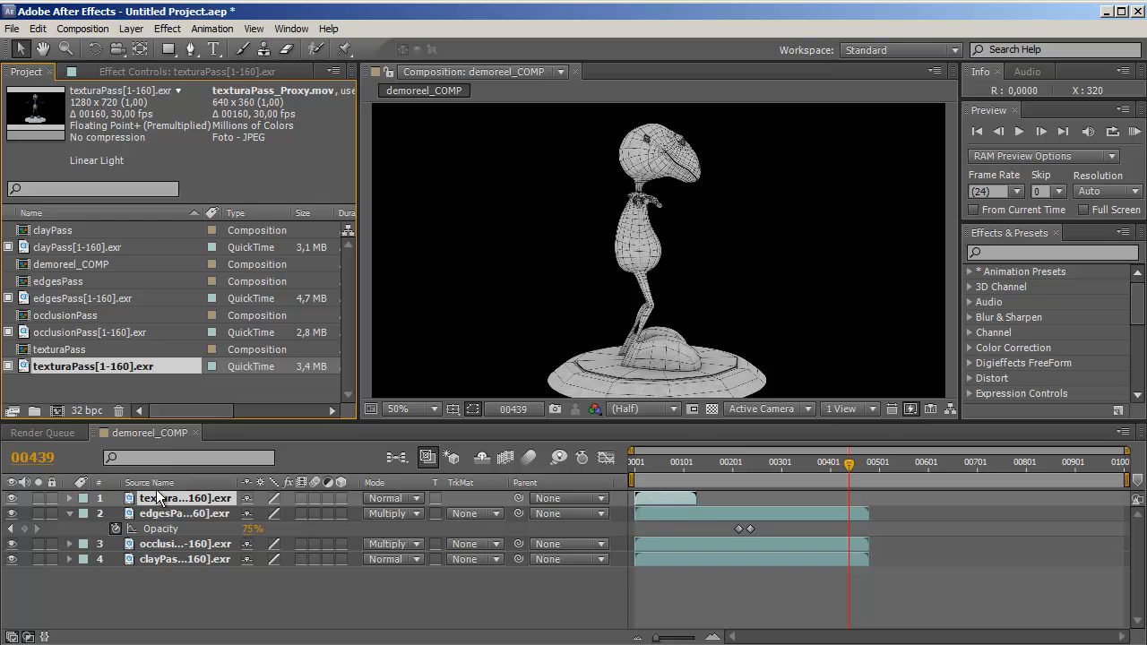
left_click(70, 514)
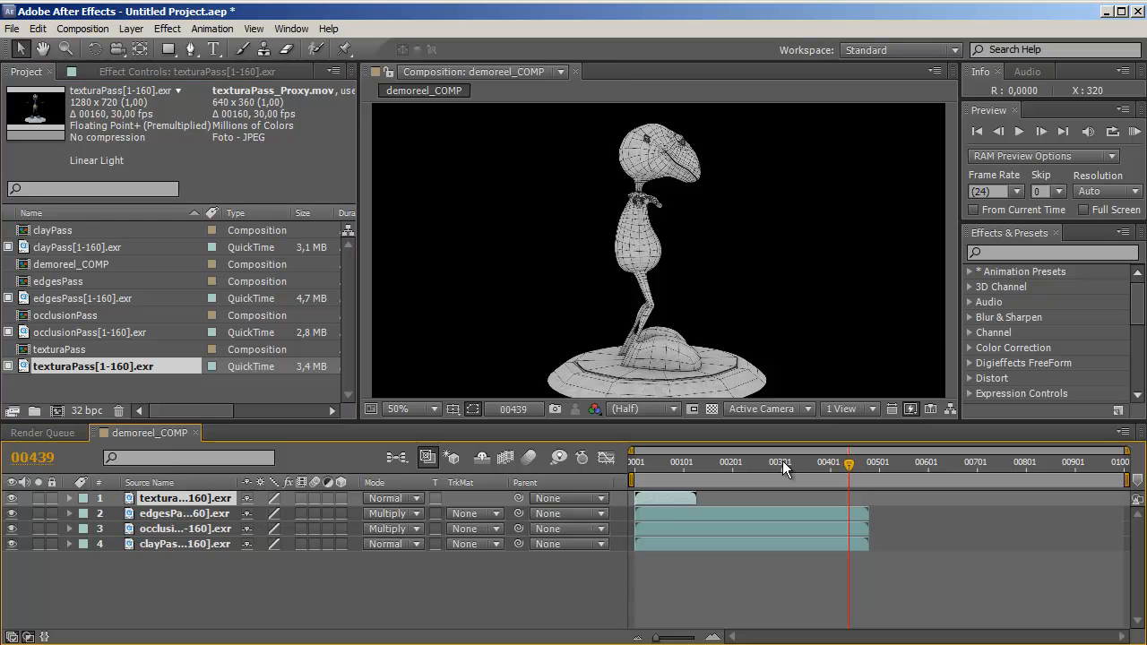
Try shifting the texturaPass layer in time so that it starts near the end of the other passes.
mouse_move(662, 496)
left_mouse_down()
mouse_move(854, 497)
mouse_move(646, 494)
left_mouse_up()
left_click_drag(752, 496, 880, 499)
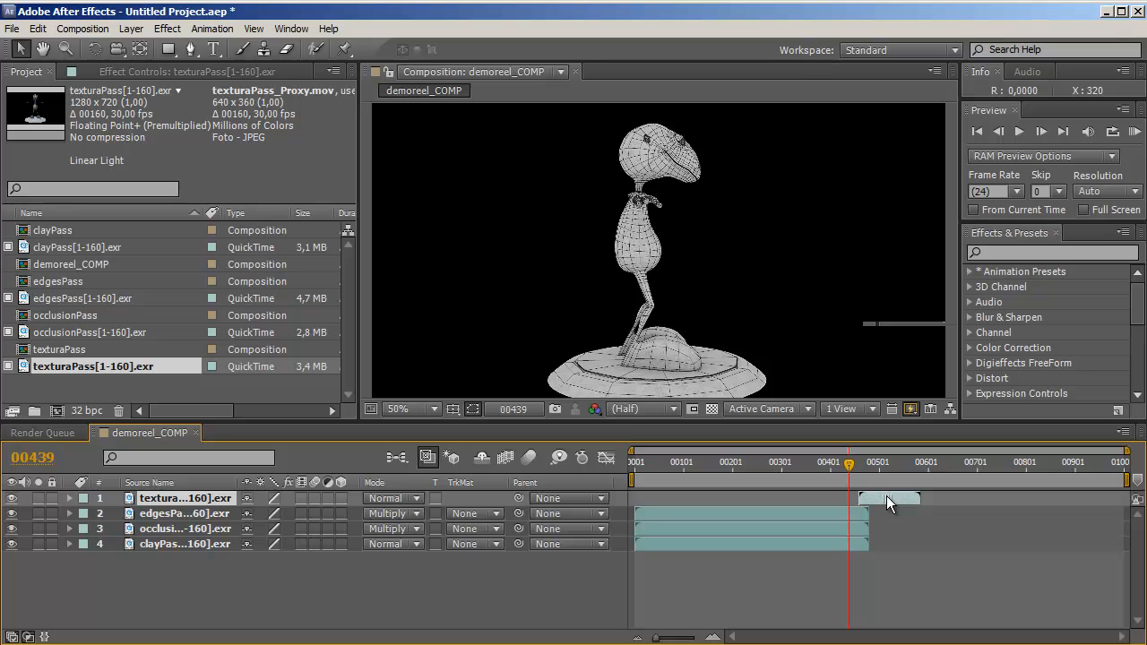
left_click_drag(840, 470, 659, 489)
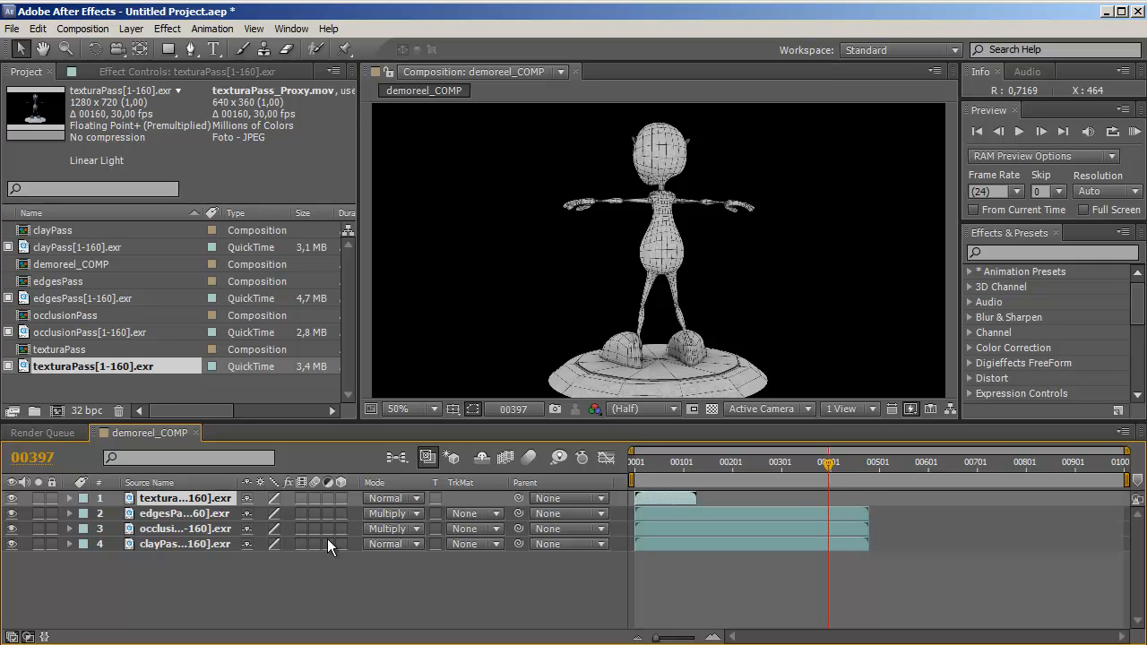
Interpret the main footage of texturaPass[1-160].exr at 24 frames per second with 6 loops.
right_click(57, 369)
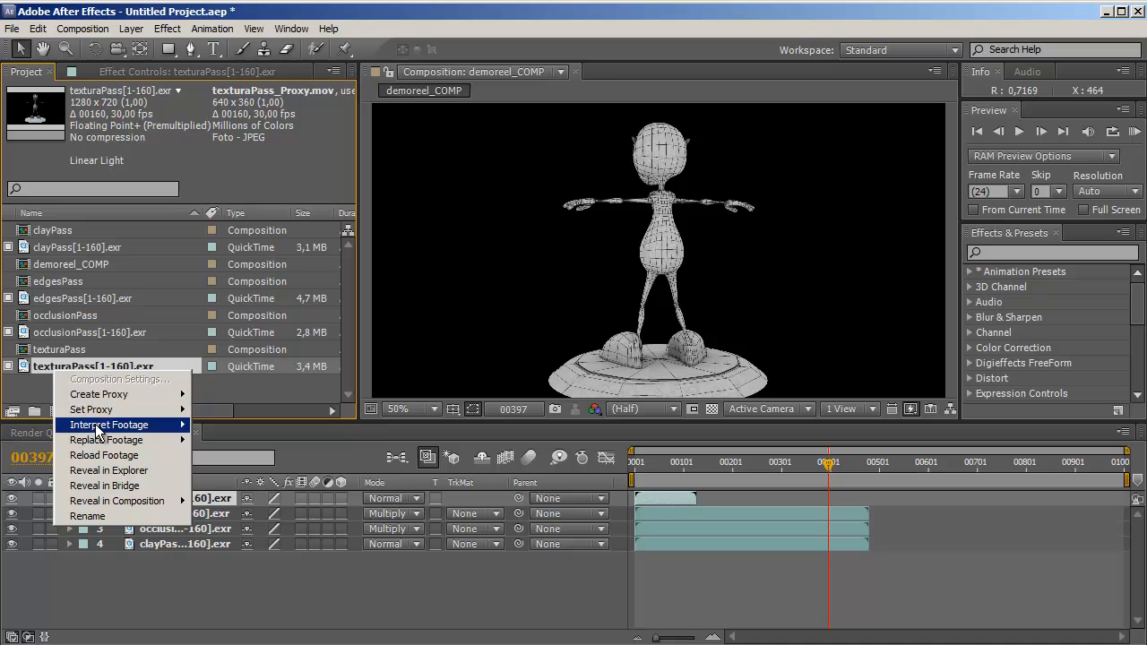
mouse_move(103, 426)
left_click(215, 427)
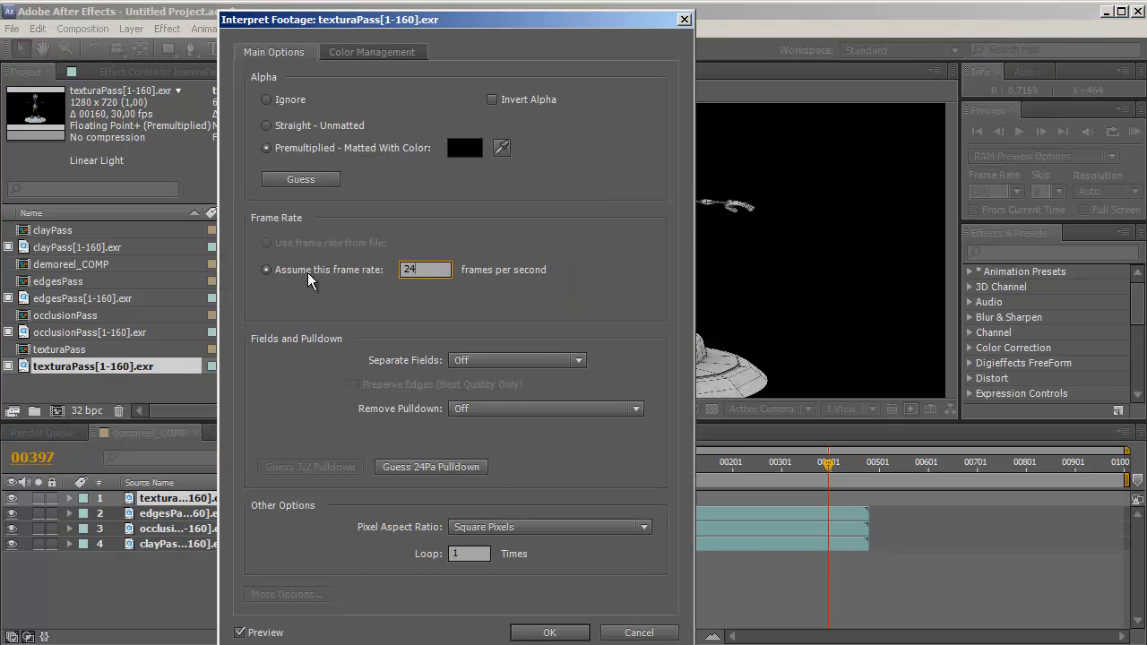
left_click(470, 554)
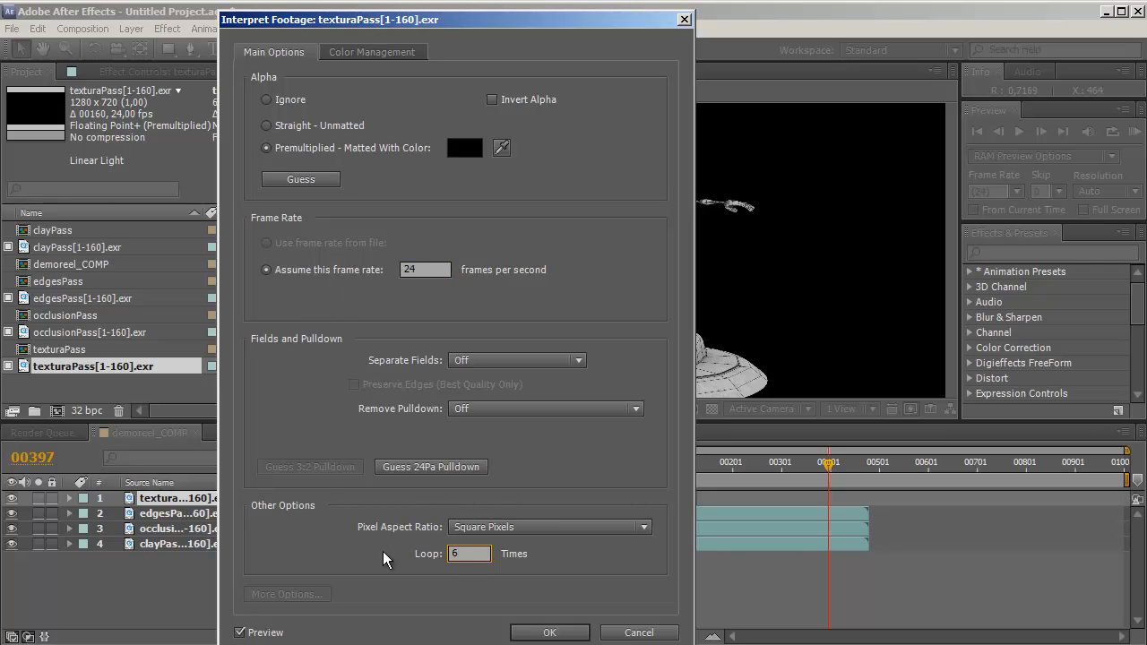
left_click(549, 633)
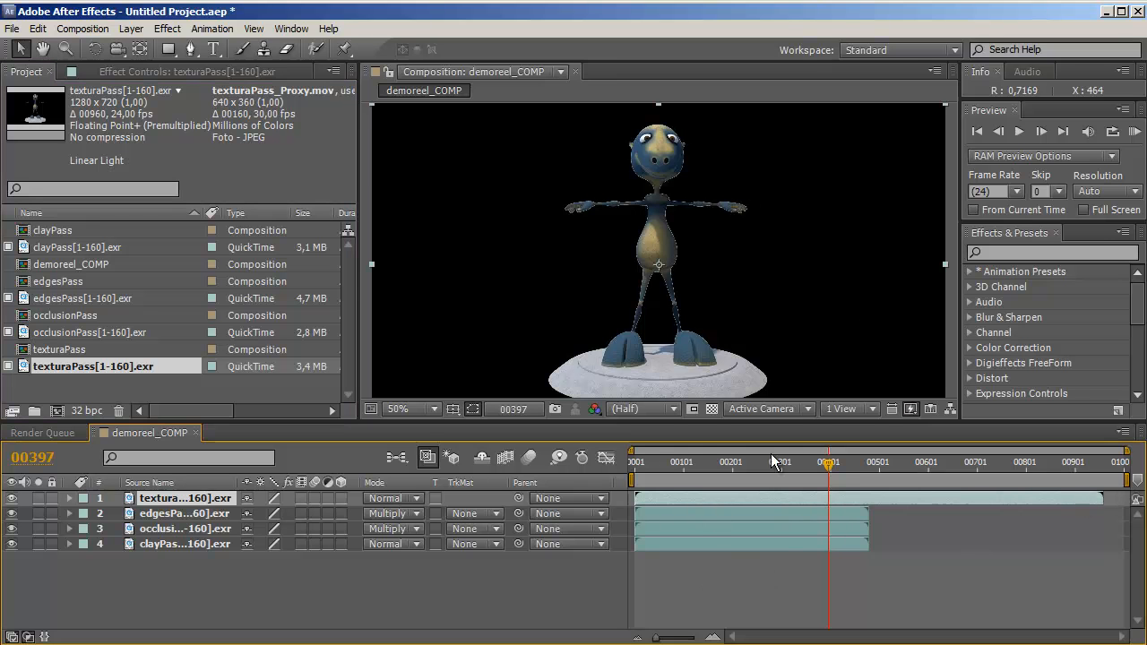
Conform the texturaPass proxy to 24 frames per second with 6 loops.
right_click(67, 366)
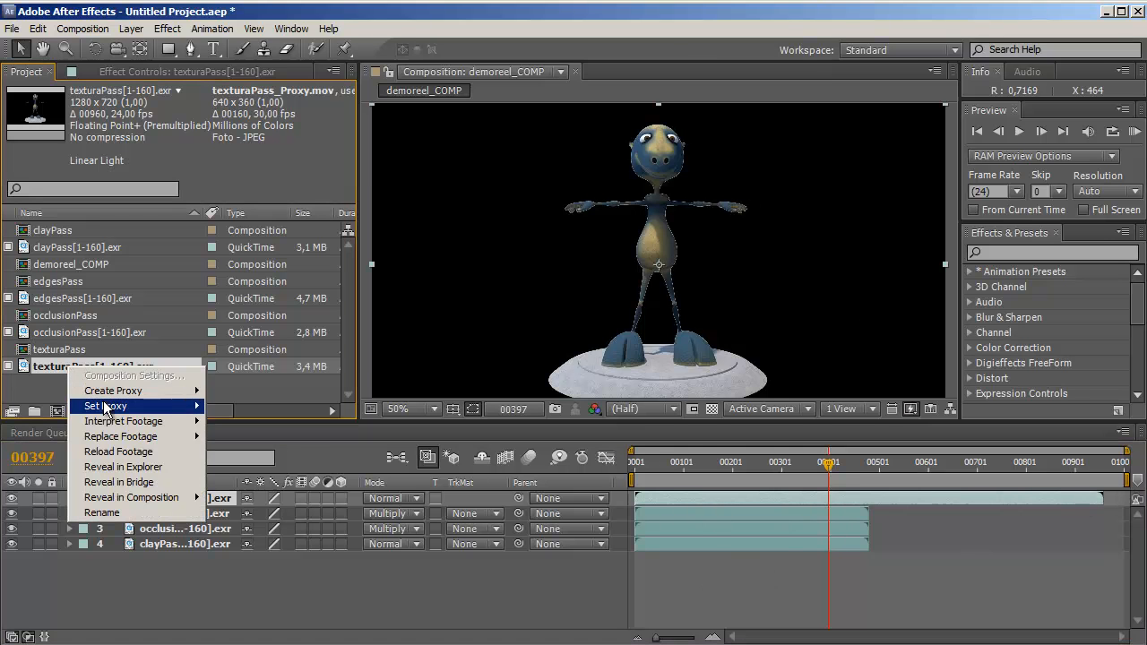
mouse_move(151, 421)
left_click(226, 437)
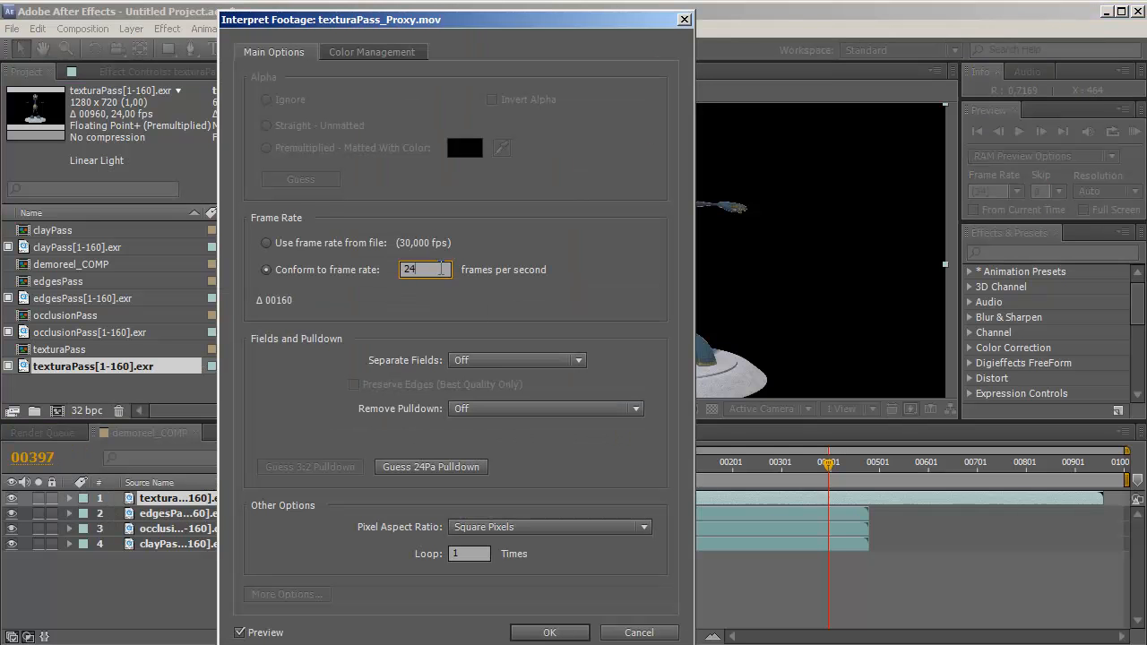
left_click(471, 554)
type("6")
left_click(549, 632)
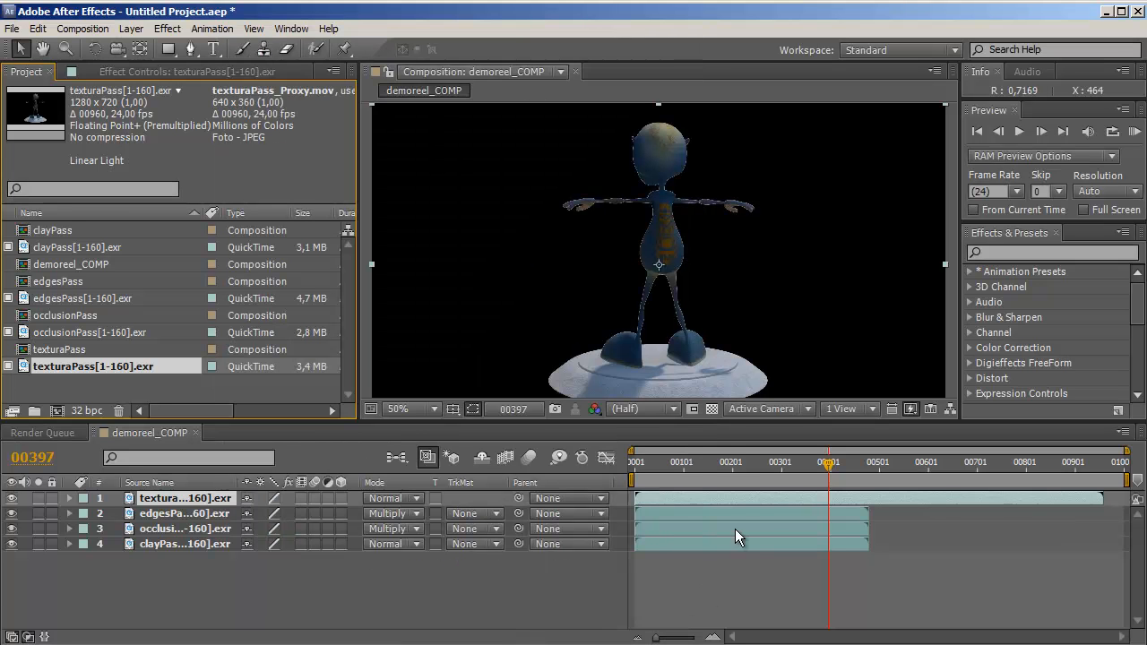
Keyframe the texturaPass layer's Opacity from 0% at frame 453 to 100% at frame 480.
left_click_drag(782, 464, 855, 472)
key("t")
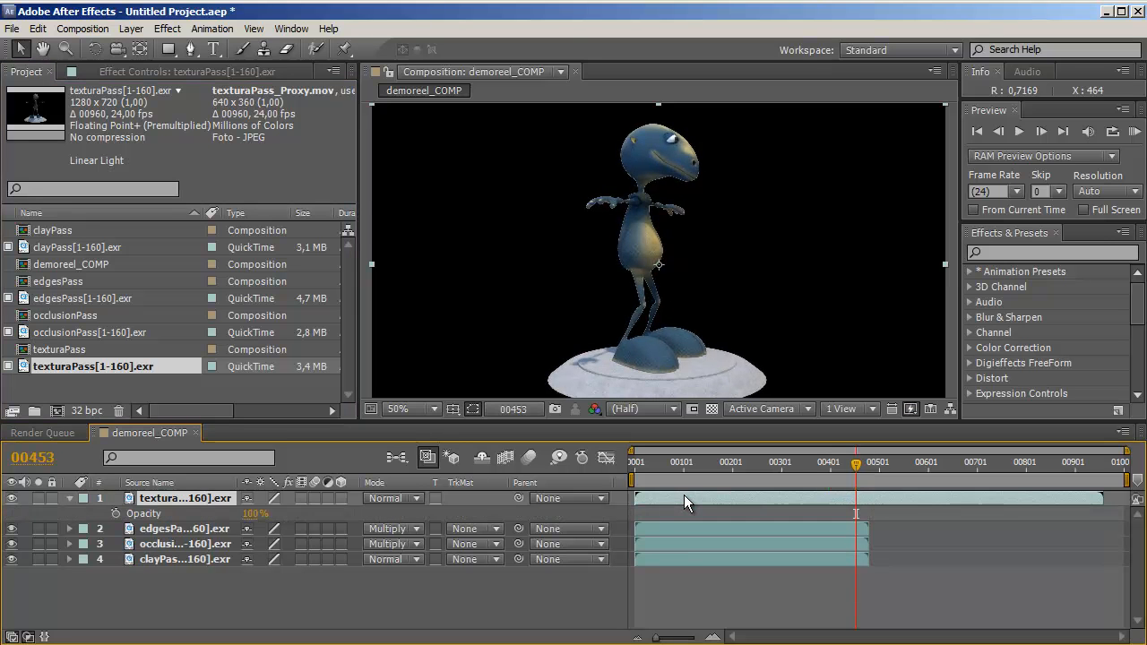
left_click_drag(251, 515, 56, 523)
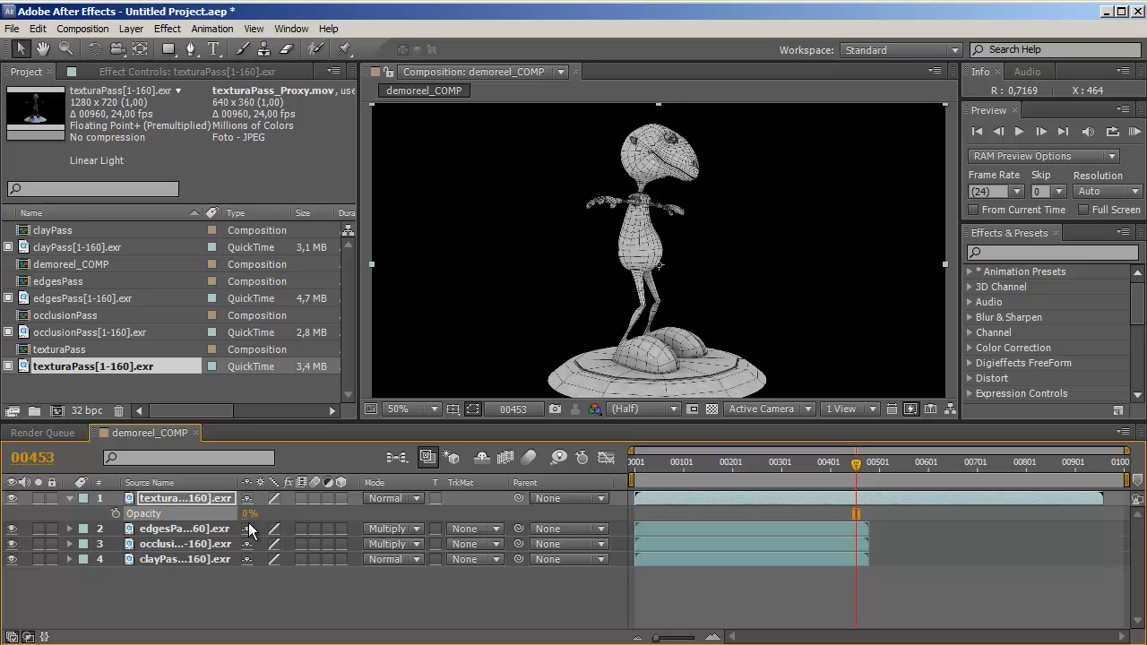
left_click(115, 514)
left_click_drag(859, 464, 871, 464)
left_click_drag(251, 514, 424, 515)
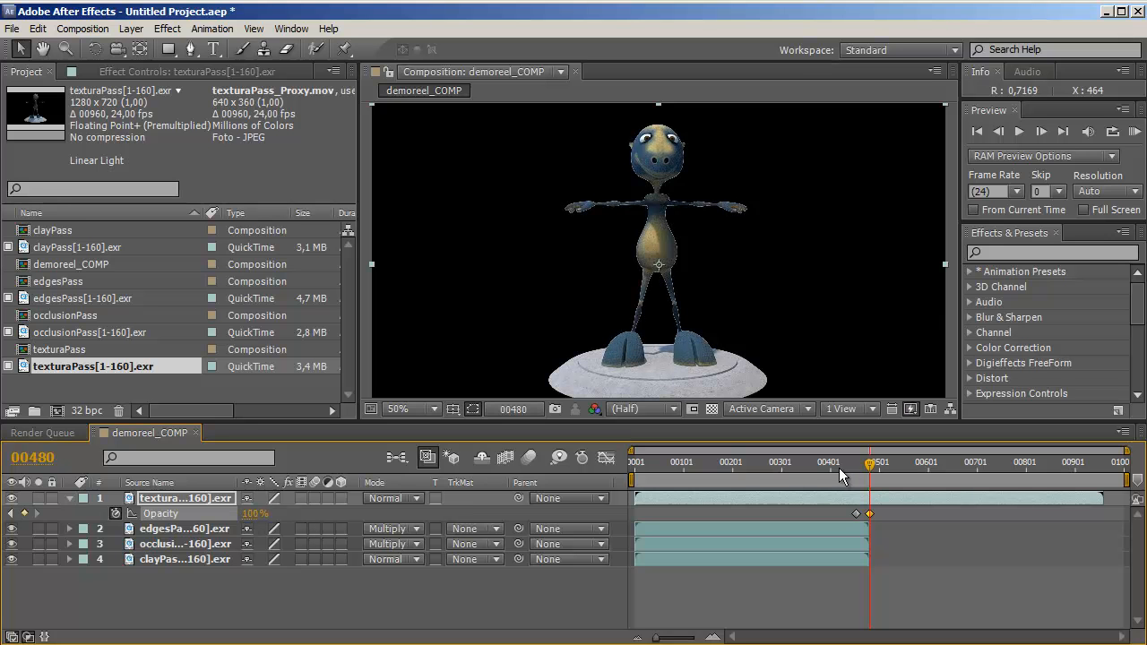
Move the edgesPass and occlusionPass layers above the texturaPass layer, keeping edgesPass topmost.
left_click_drag(871, 464, 951, 461)
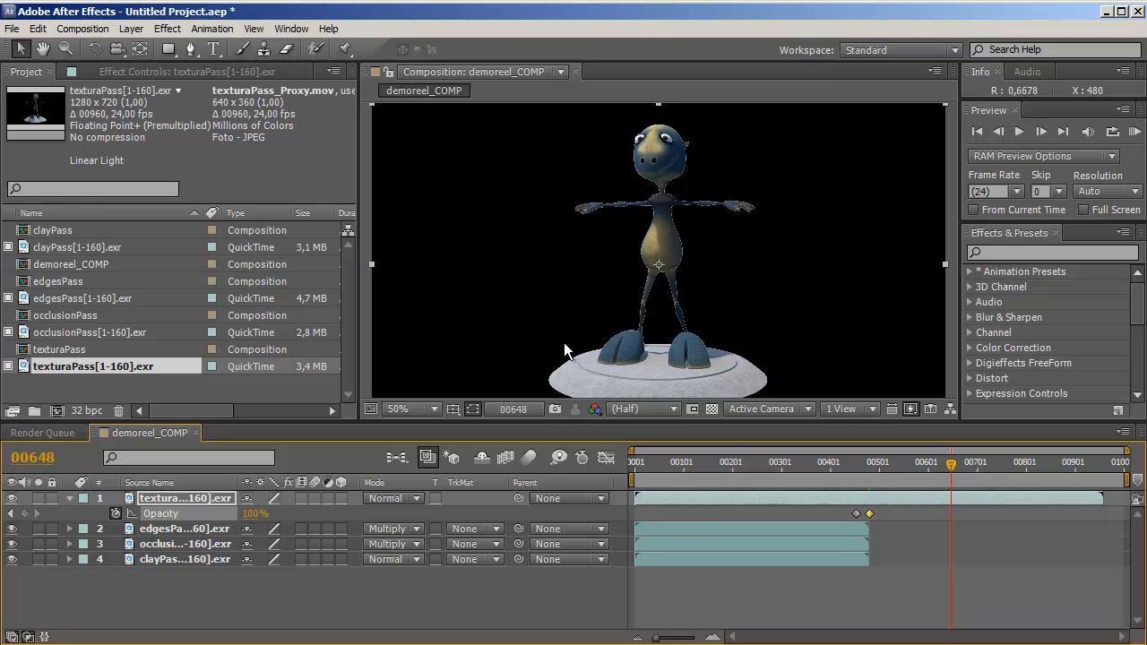
left_click(169, 545)
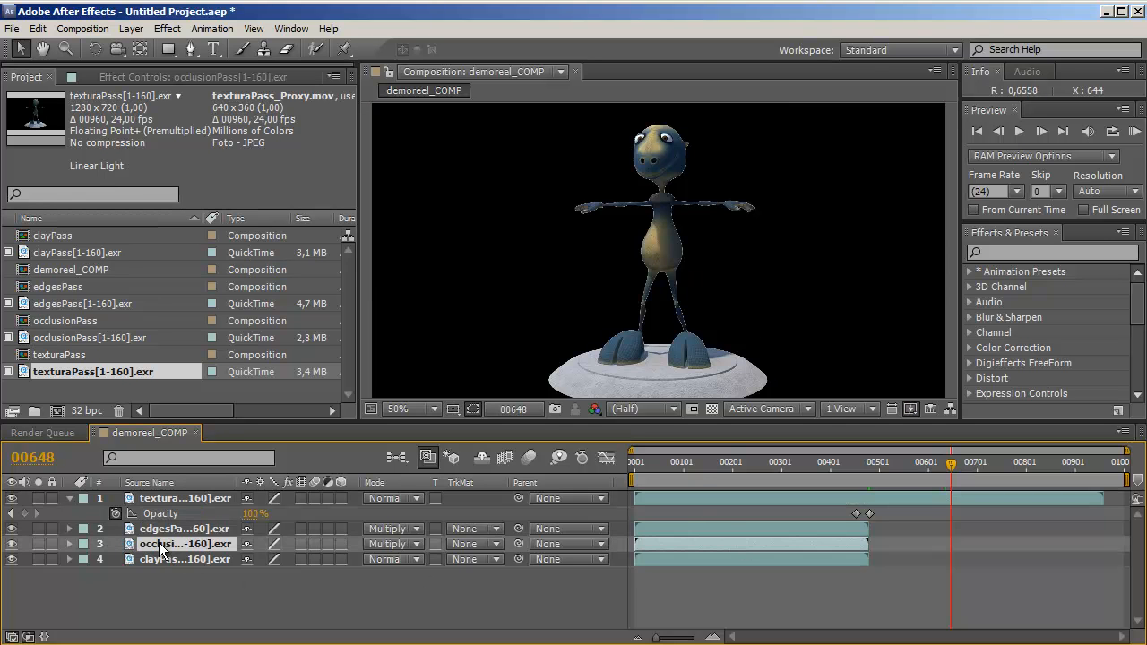
left_click(159, 534)
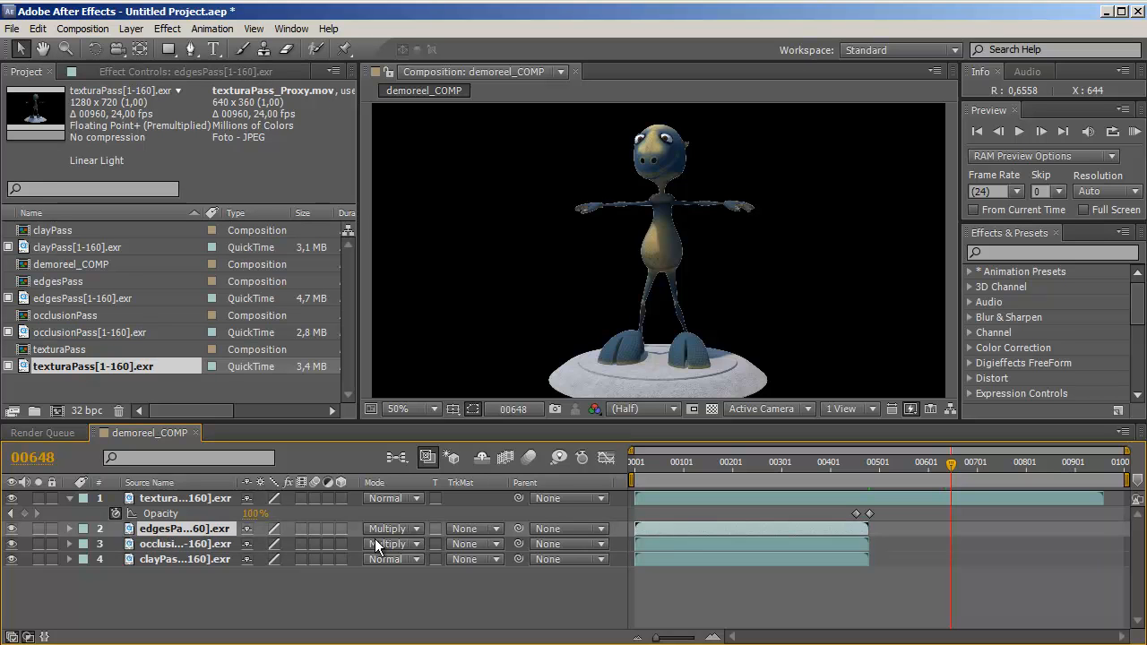
left_click(170, 502)
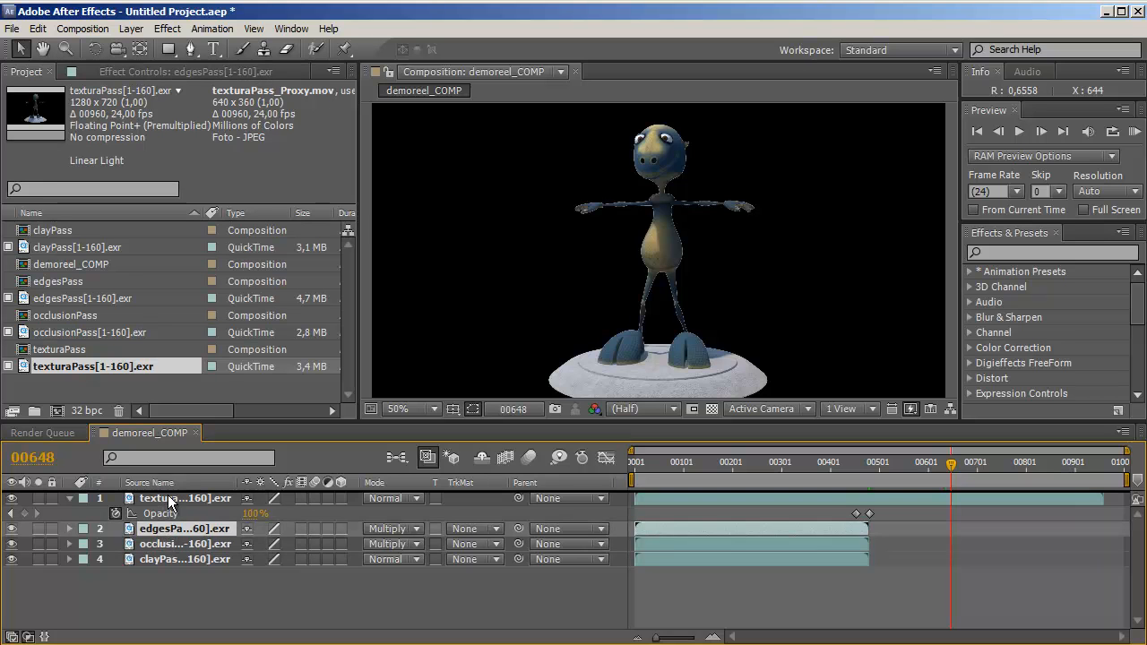
key("ctrl+bracketleft")
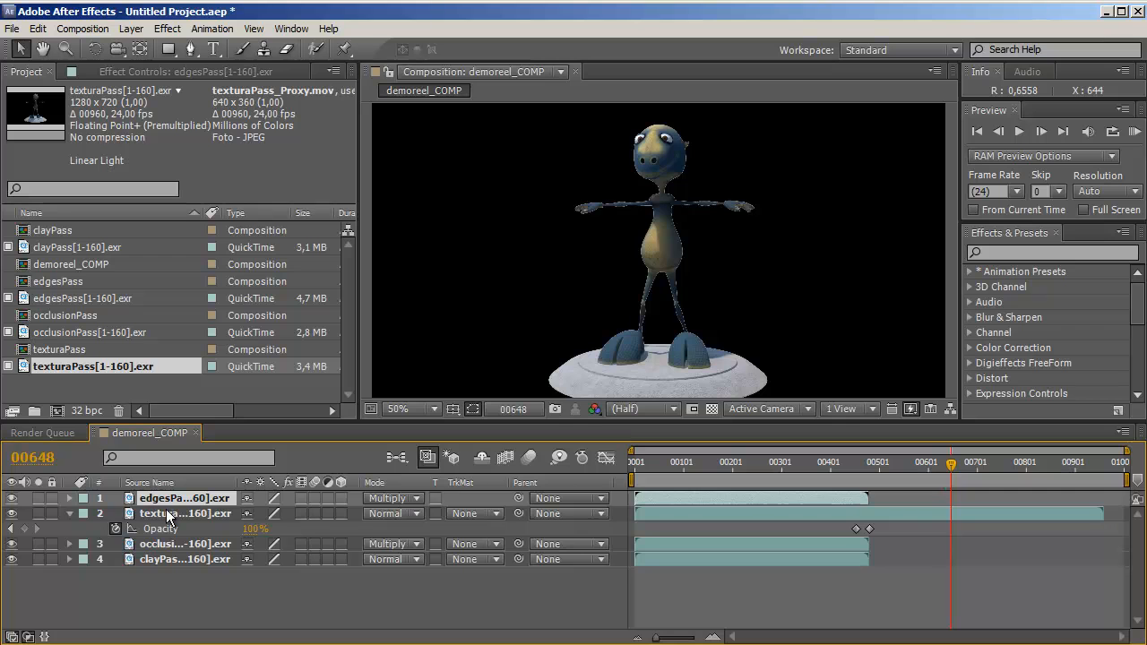
left_click(155, 551)
left_click_drag(155, 551, 155, 514)
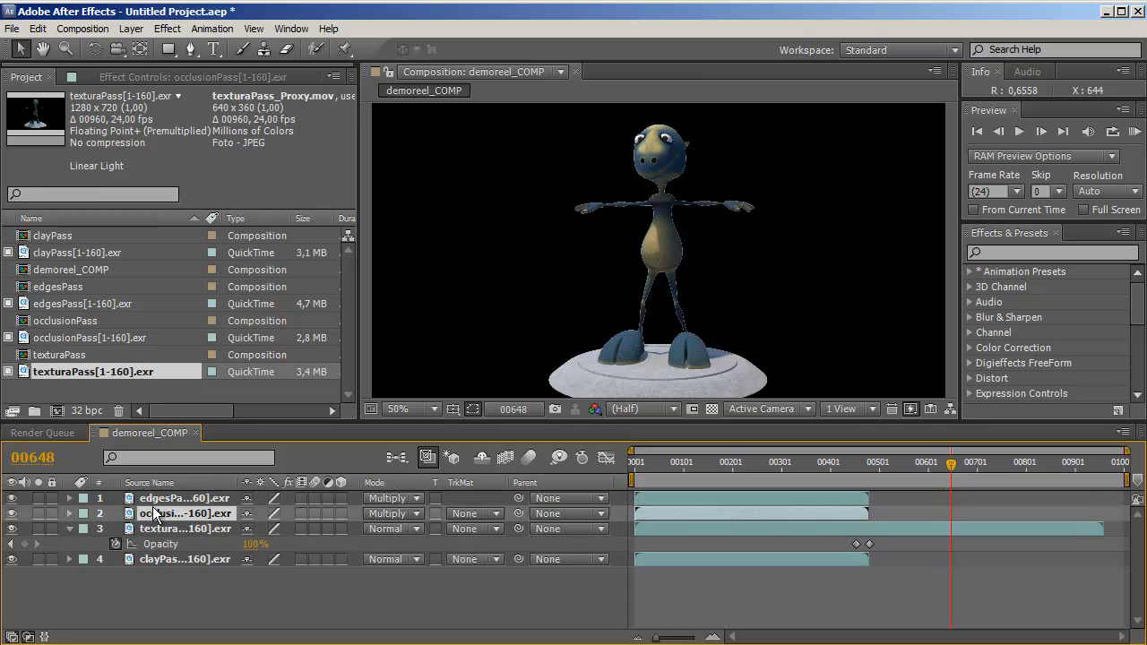
Fade out the edgesPass layer with Opacity keyframes of 75% at frame 453 and 0% at frame 480.
left_click_drag(948, 462, 866, 495)
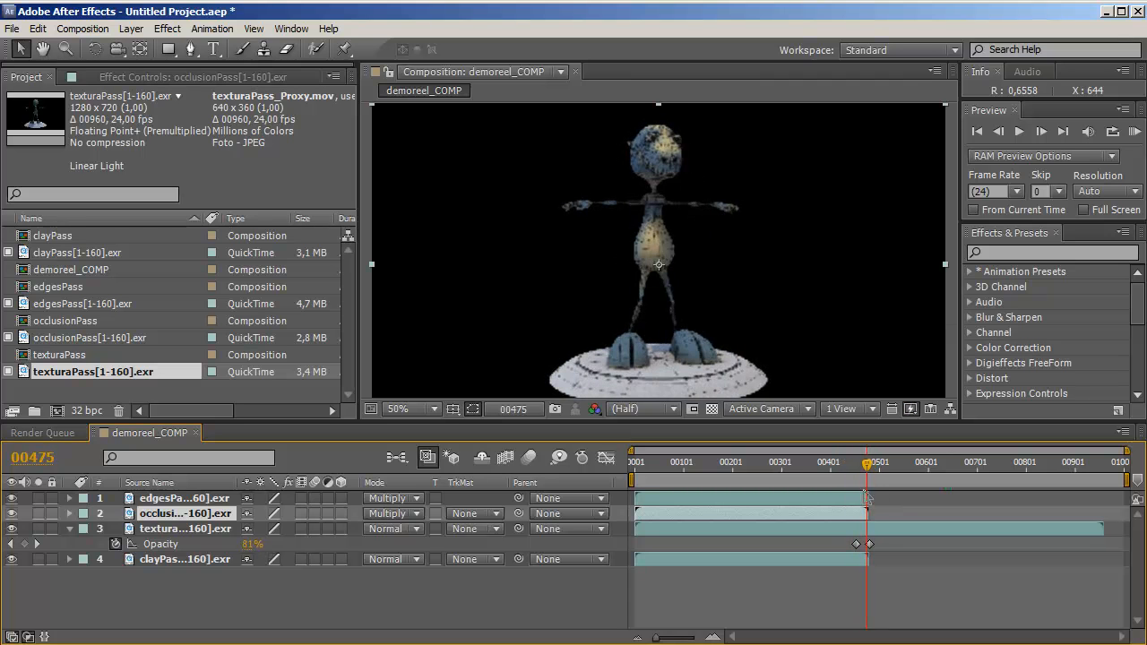
left_click(814, 499)
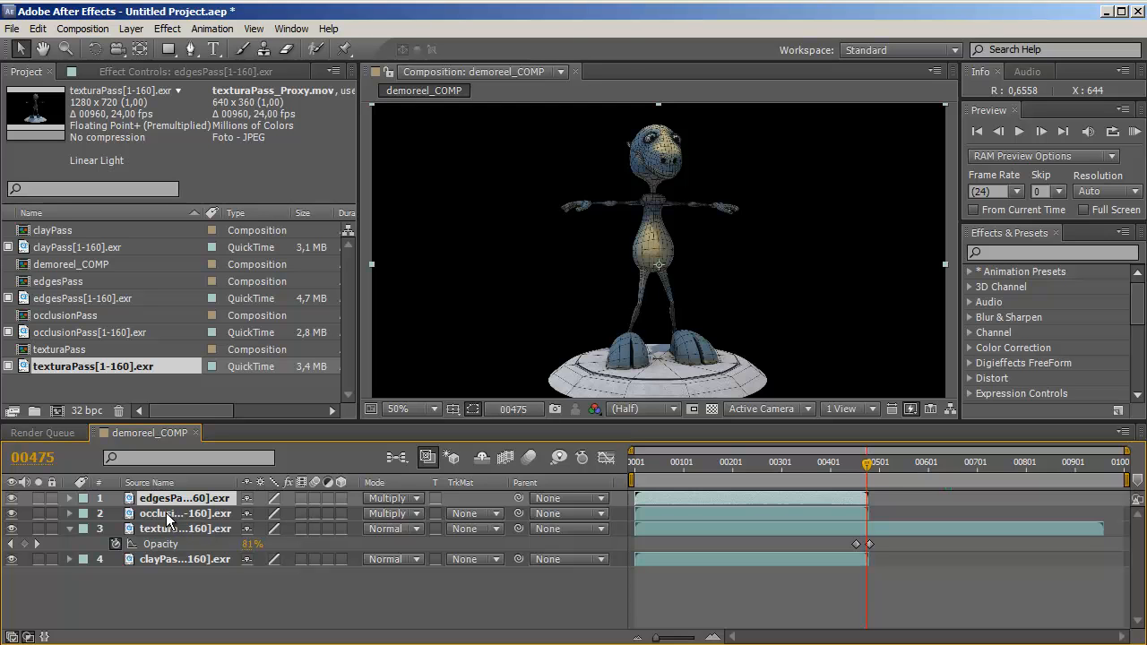
mouse_move(868, 469)
left_mouse_down()
mouse_move(841, 466)
mouse_move(873, 474)
mouse_move(856, 475)
left_mouse_up()
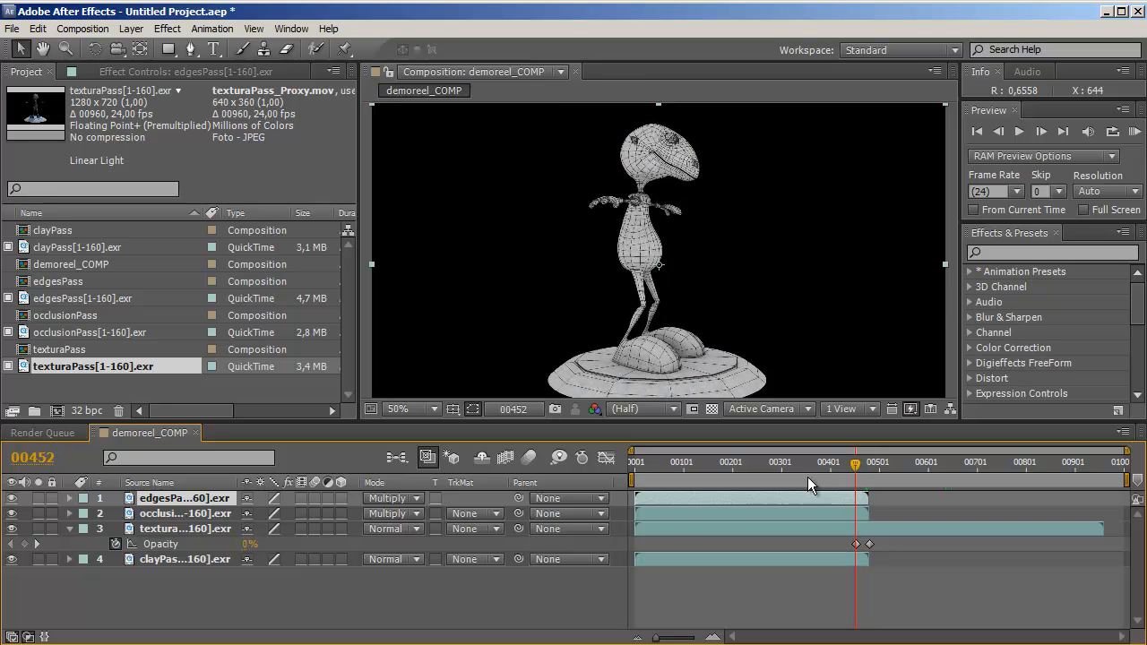
key("u")
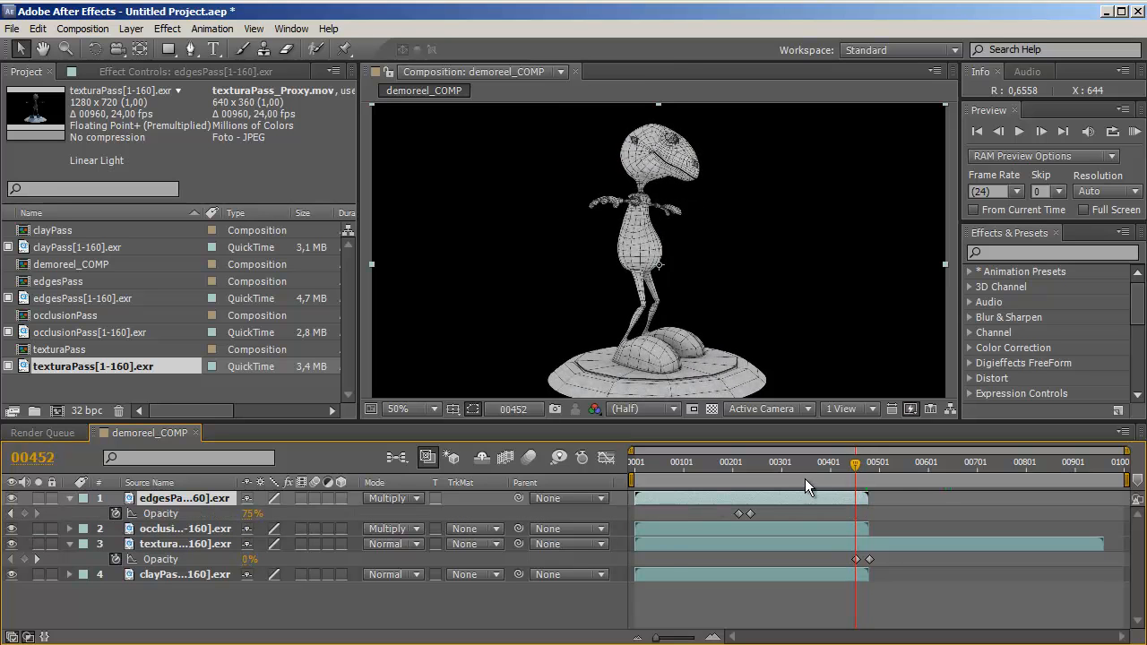
mouse_move(852, 462)
left_mouse_down()
mouse_move(812, 466)
mouse_move(843, 475)
left_mouse_up()
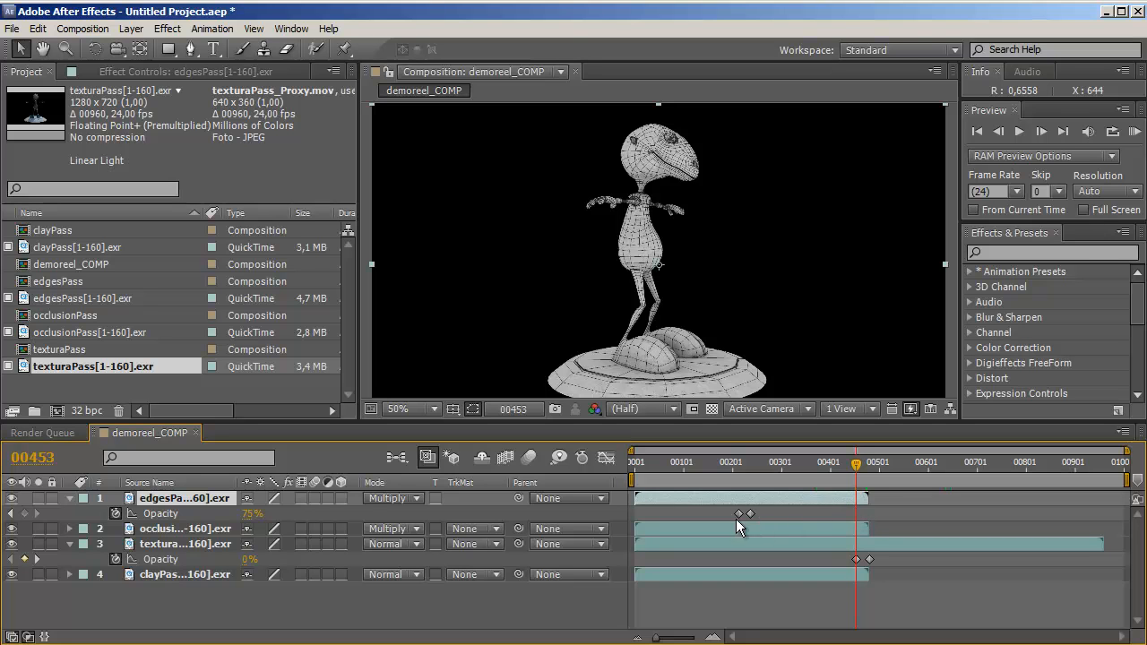
left_click(25, 514)
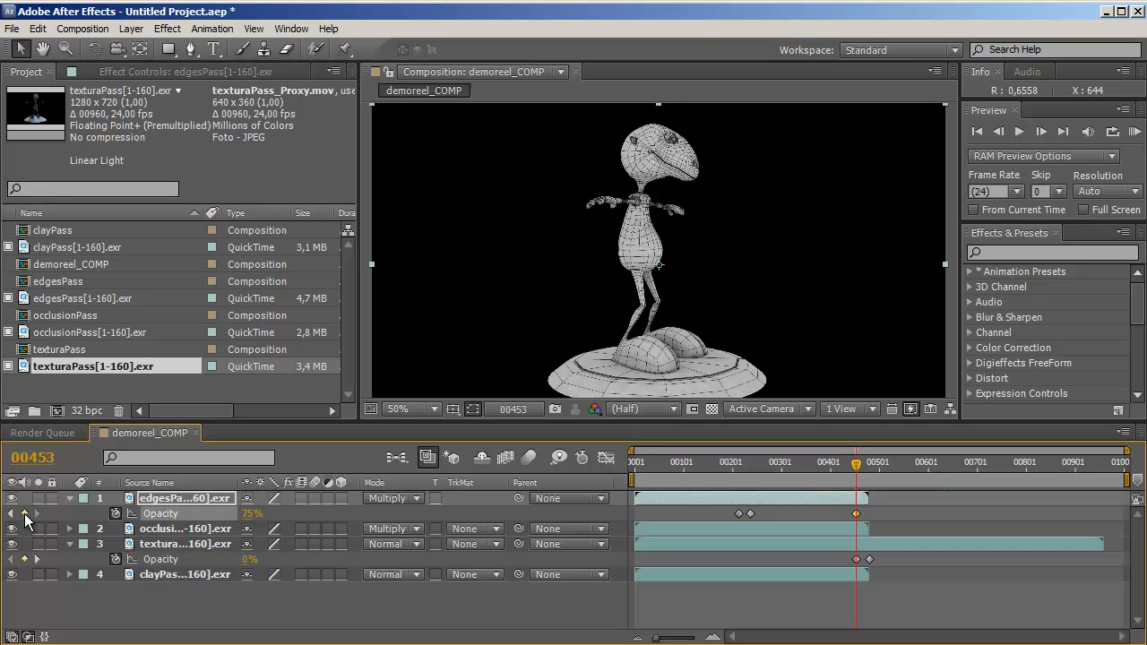
mouse_move(856, 463)
left_mouse_down()
mouse_move(752, 468)
mouse_move(868, 466)
left_mouse_up()
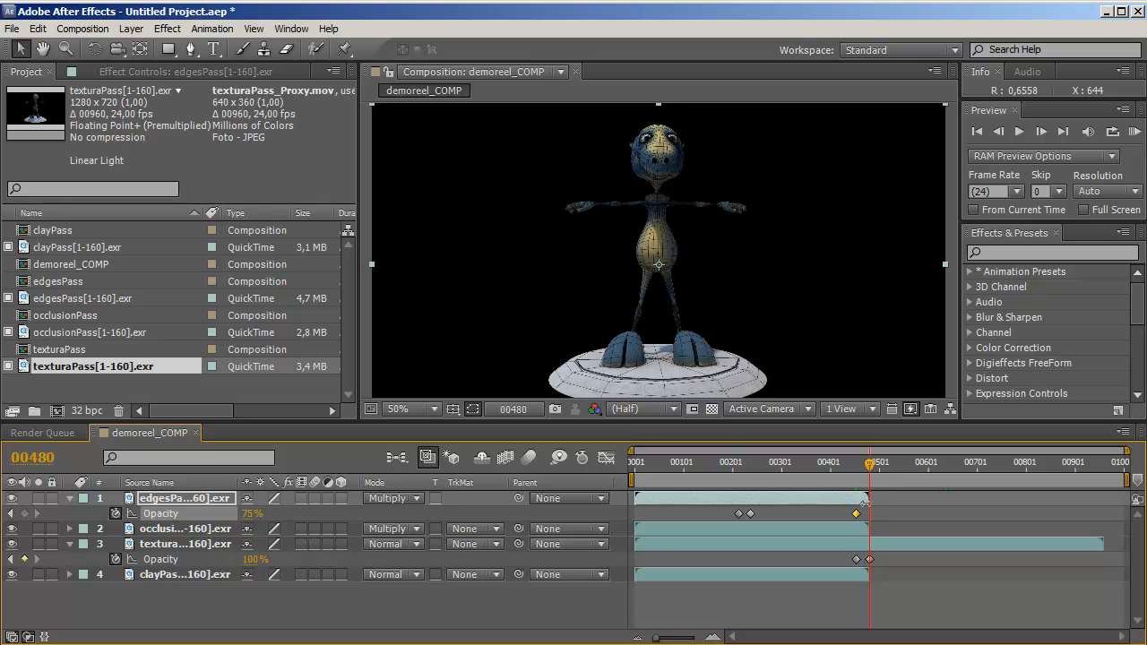
left_click_drag(252, 513, 232, 513)
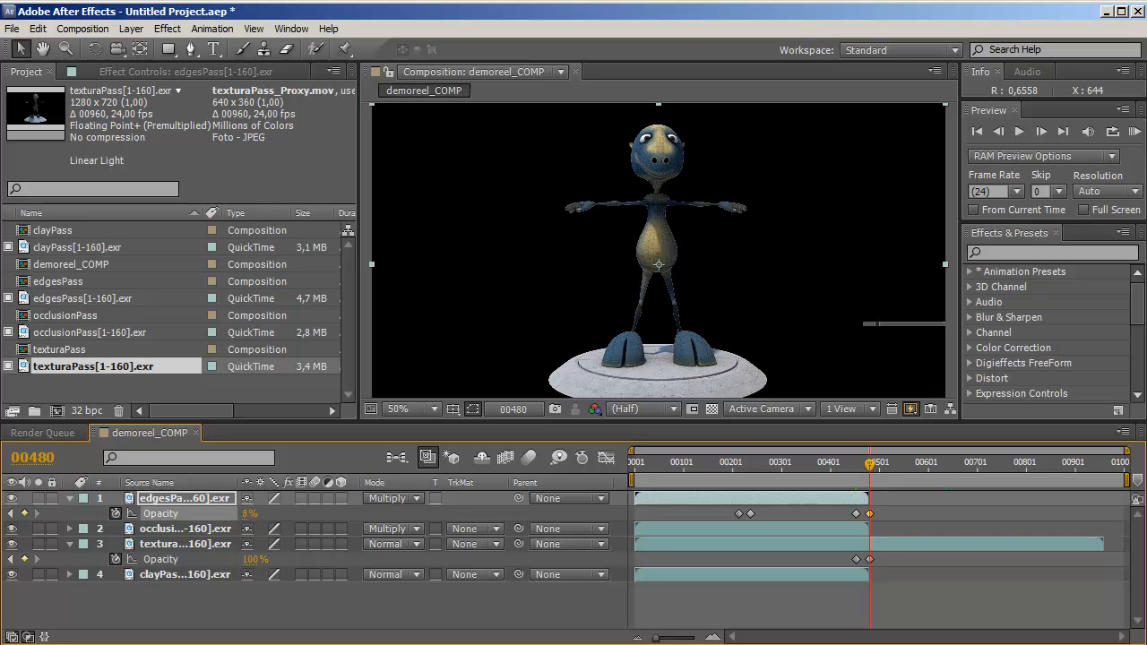
Set the main footage of occlusionPass[1-160].exr to loop 6 times.
left_click_drag(869, 466, 897, 473)
left_click(157, 531)
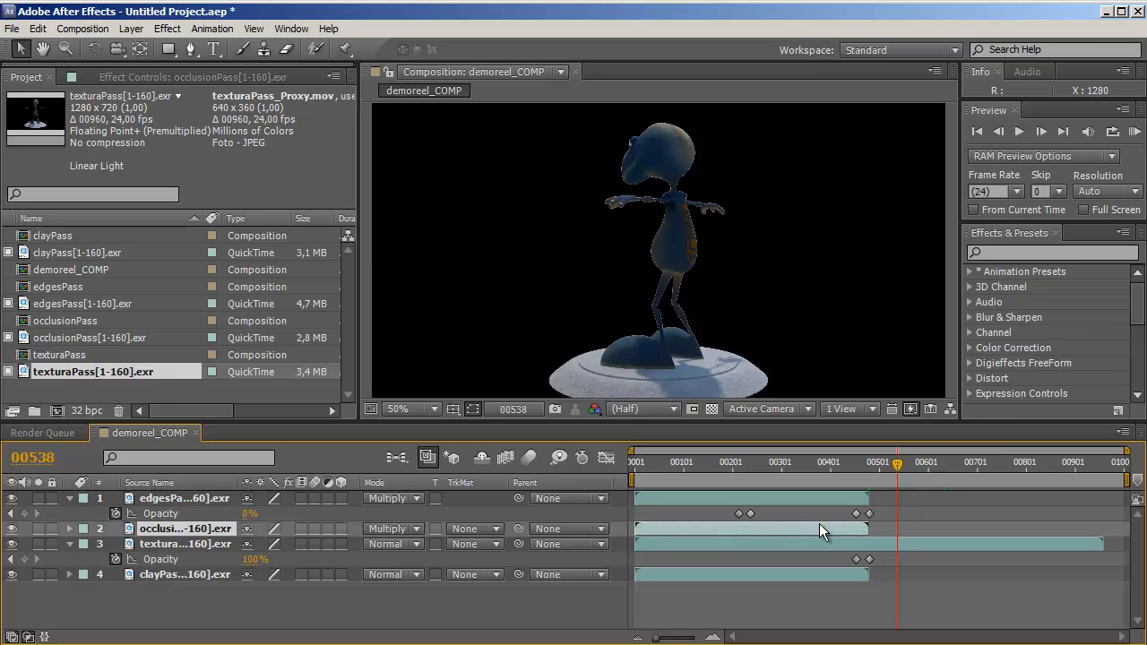
left_click(52, 339)
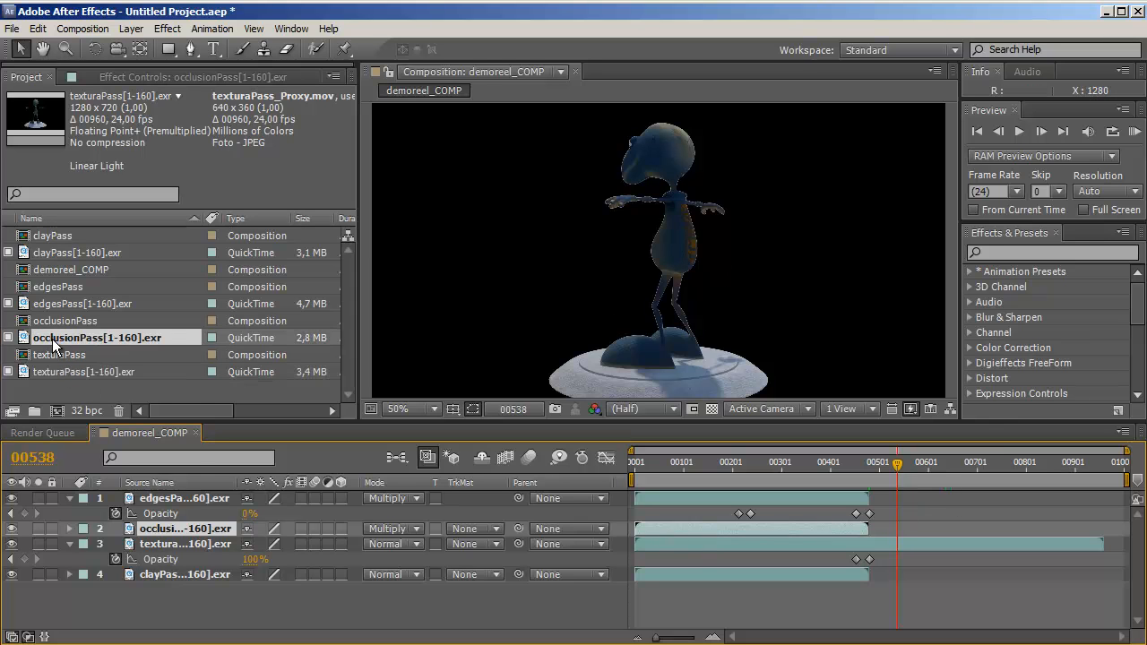
right_click(61, 336)
mouse_move(86, 394)
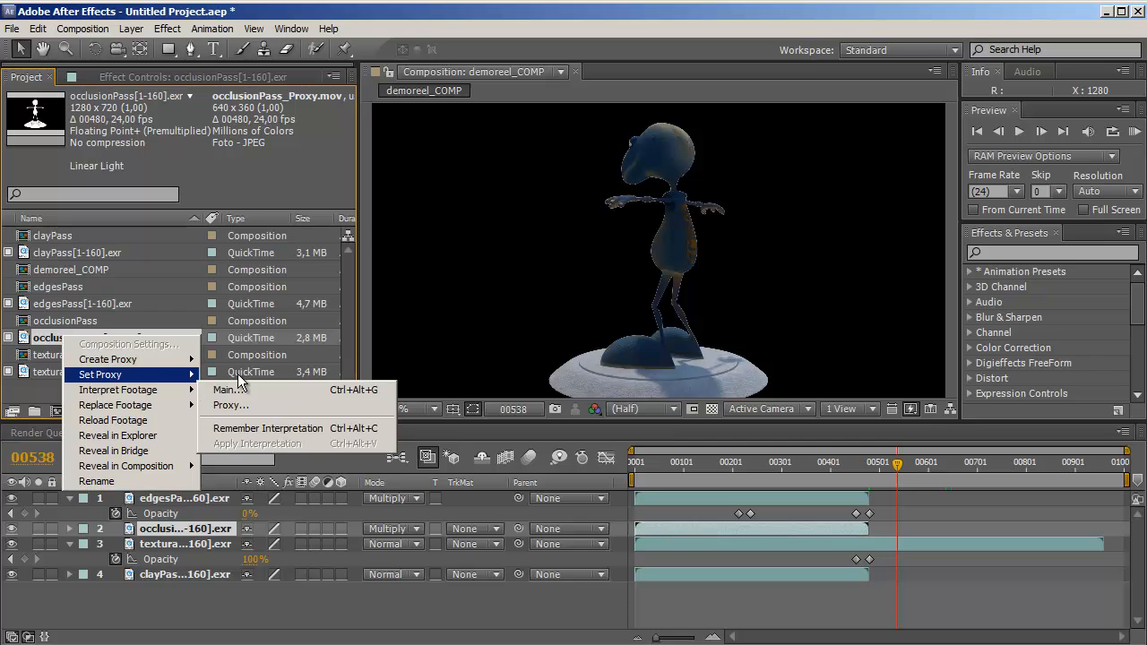
left_click(350, 461)
key("Tab")
key("Tab")
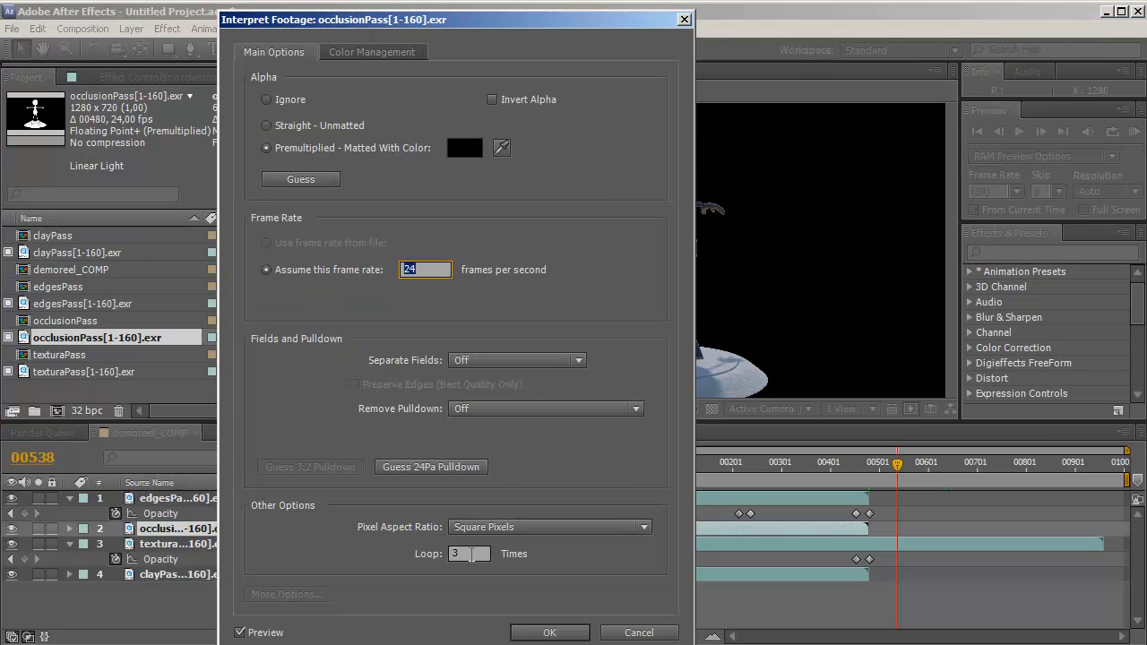
type("6")
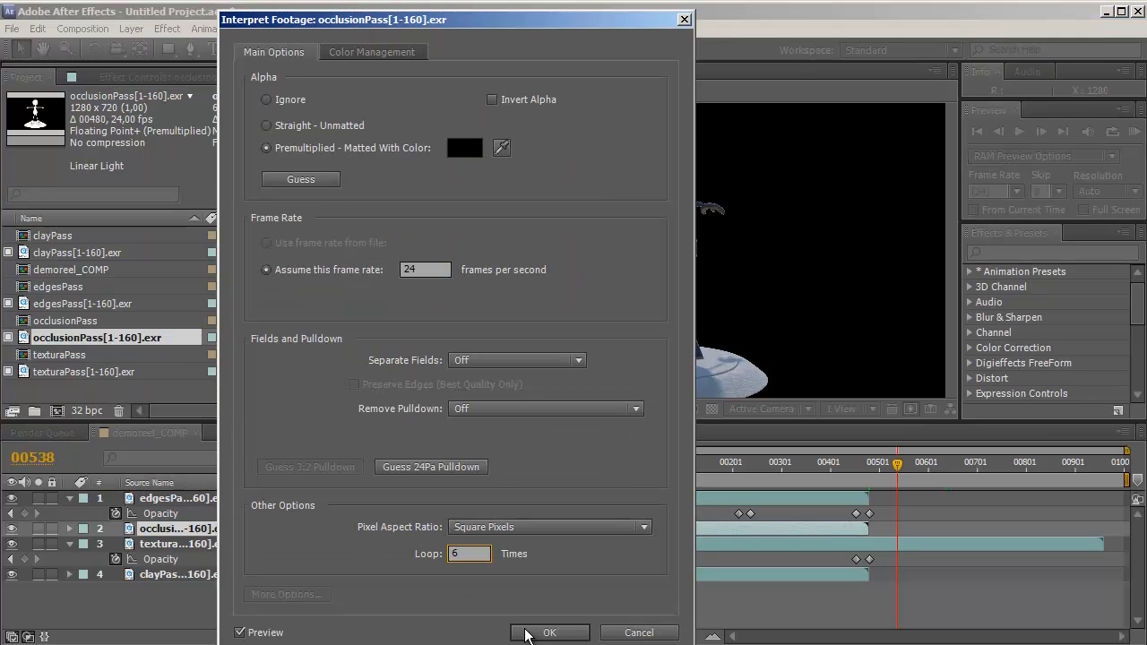
left_click(536, 632)
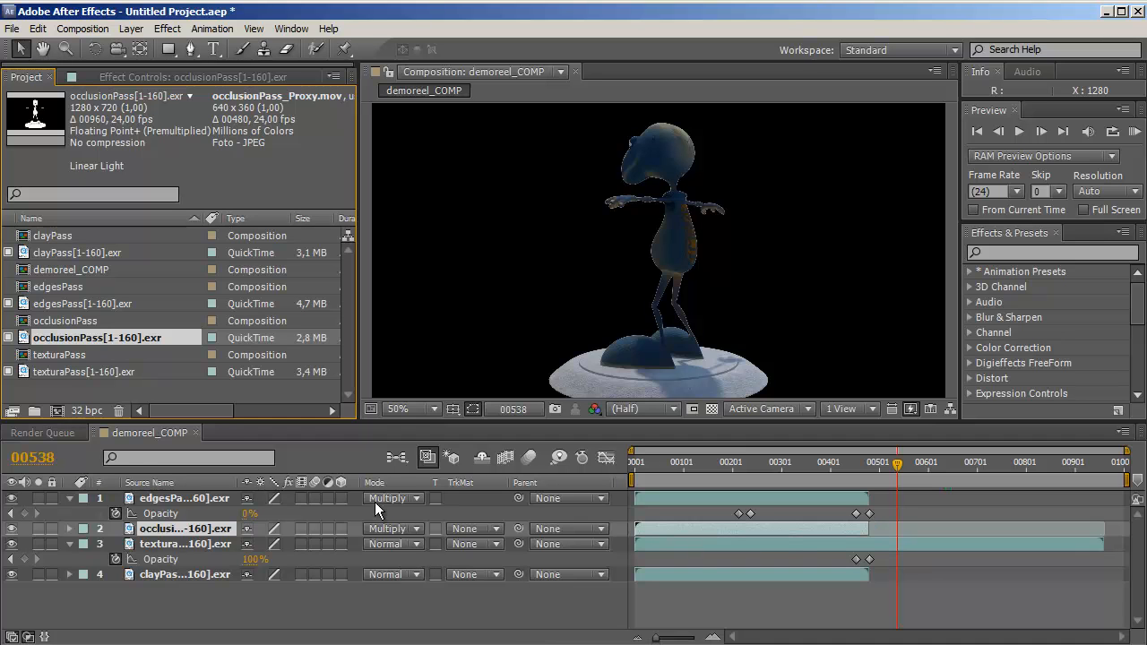
Set the occlusionPass proxy to loop 6 times and extend the occlusionPass layer's end to frame 960.
right_click(87, 339)
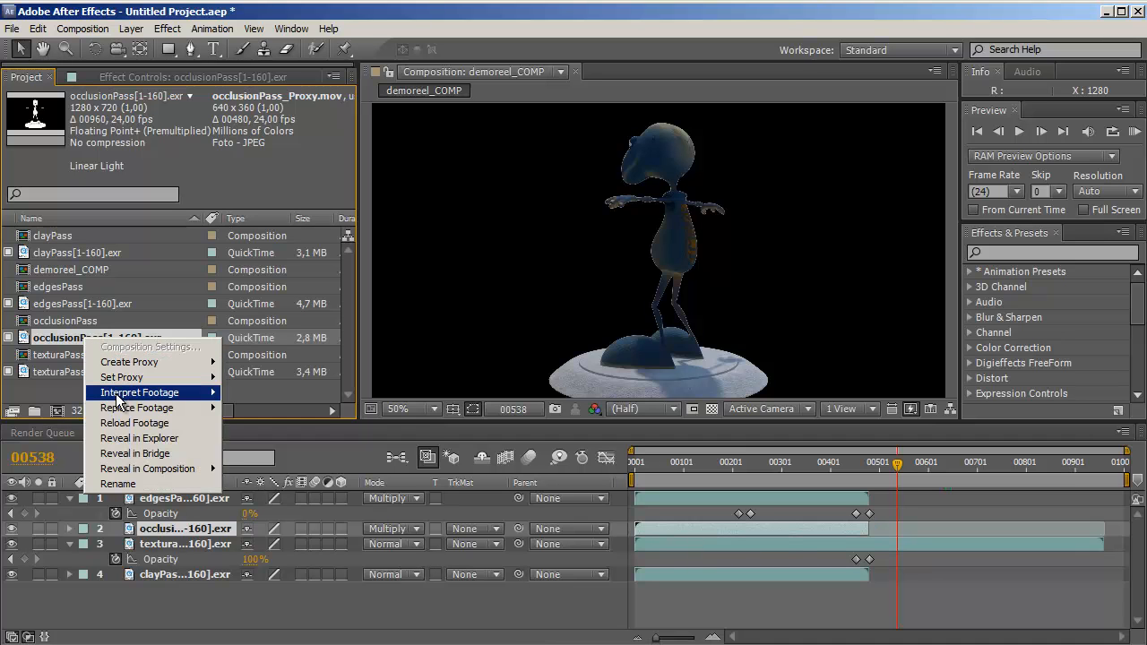
mouse_move(124, 393)
left_click(252, 409)
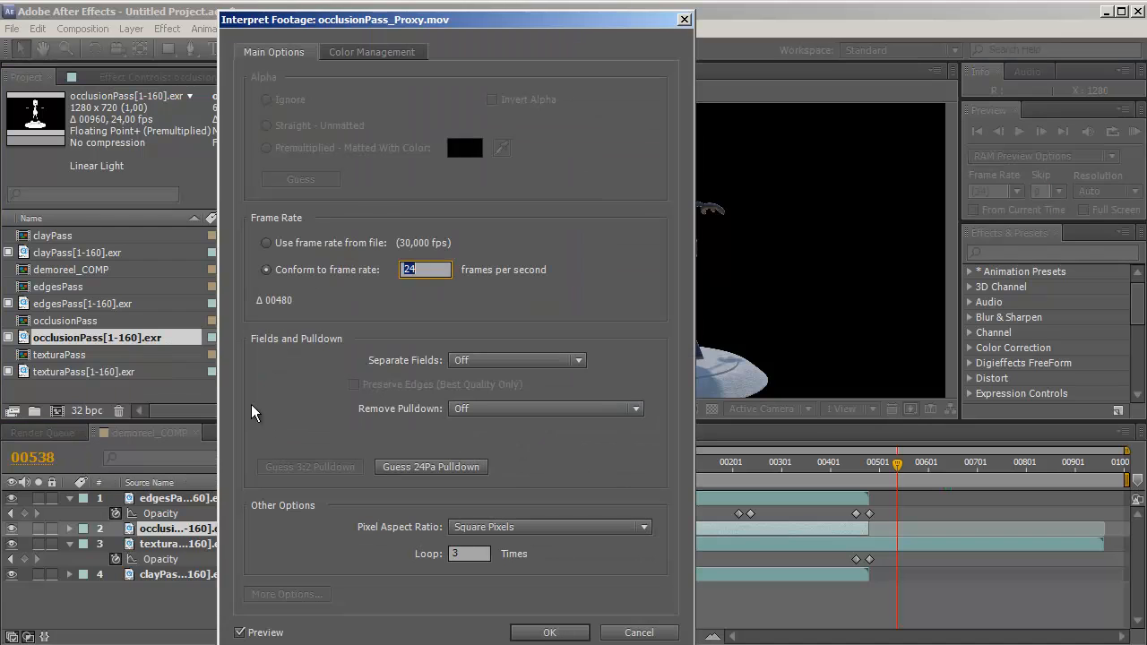
double_click(469, 554)
type("6")
left_click(547, 633)
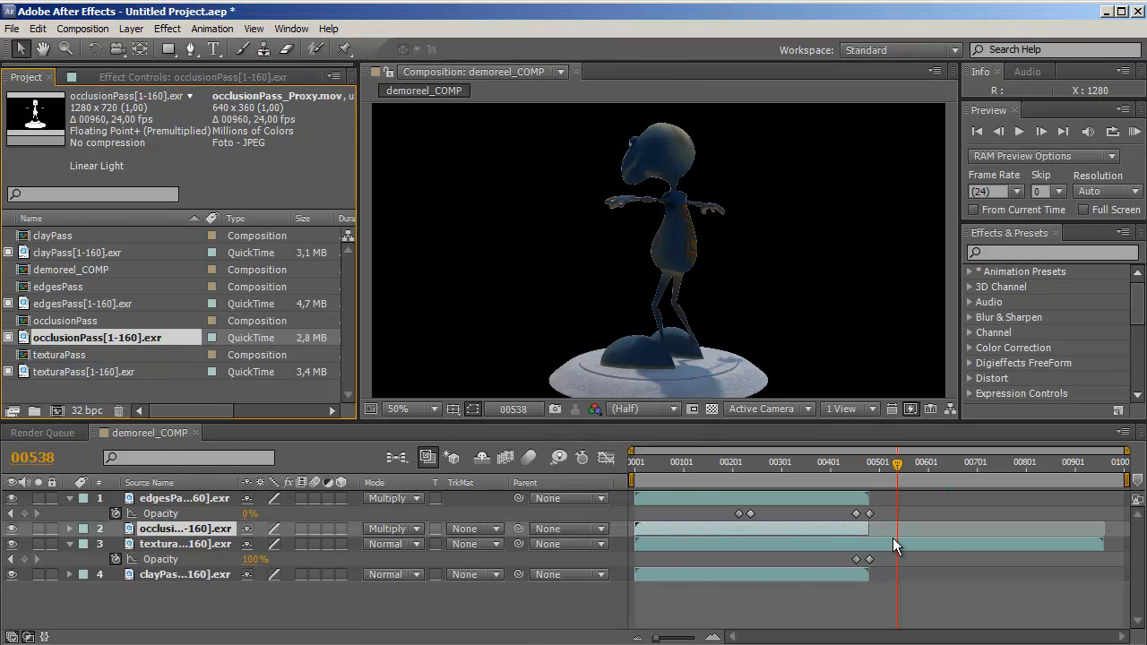
left_click_drag(874, 531, 1103, 530)
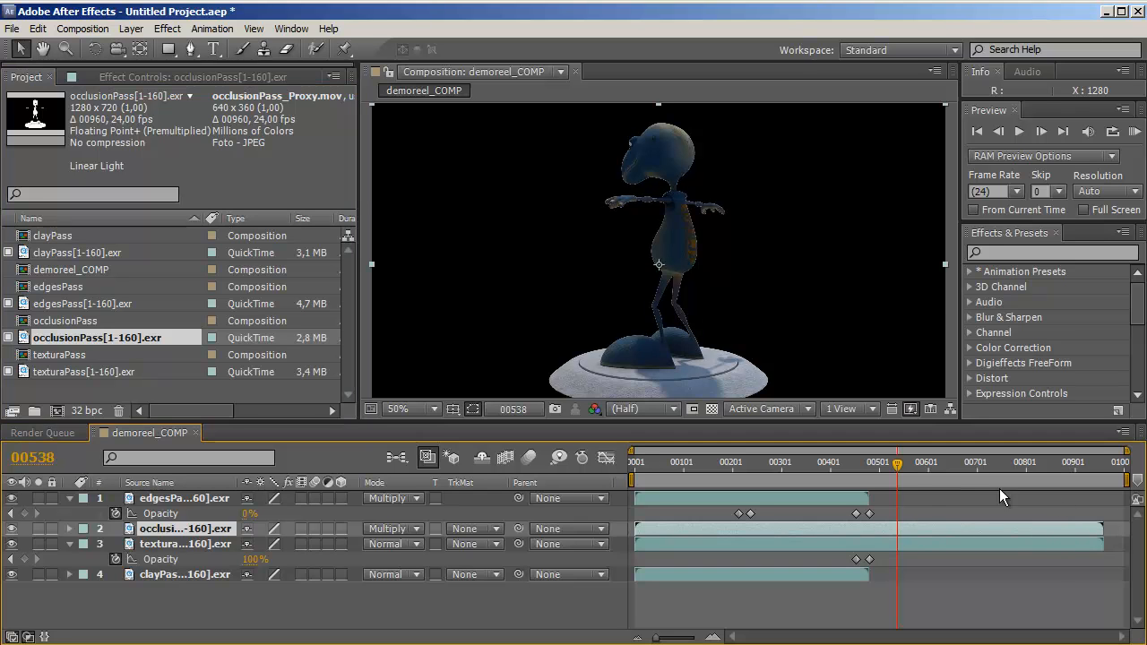
key("o")
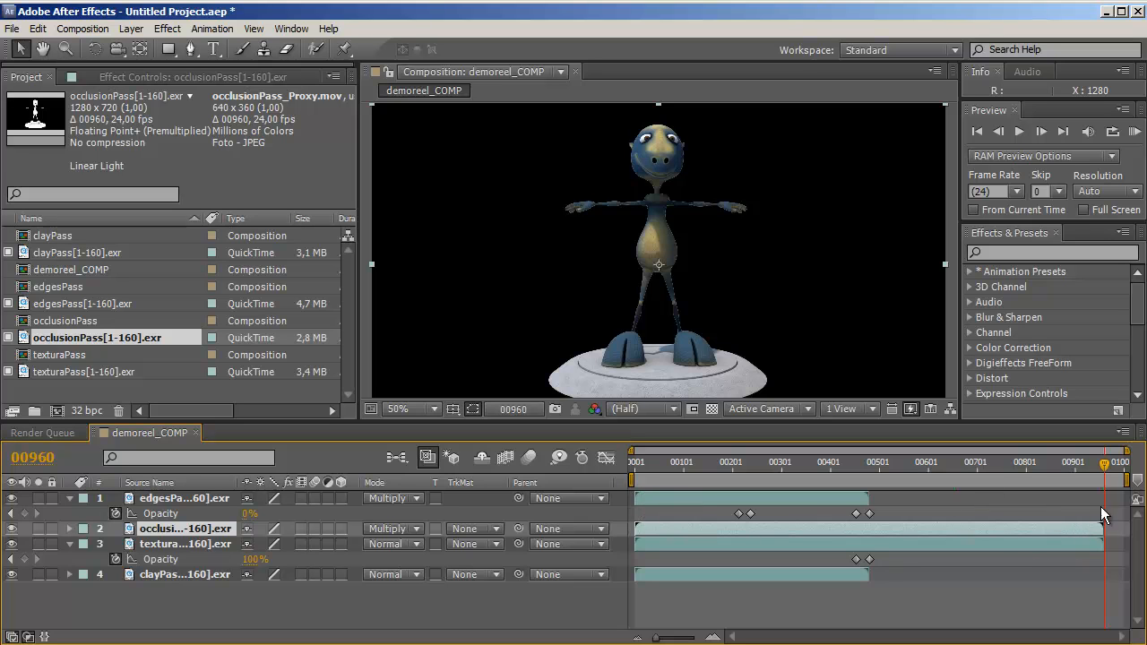
Preview the character turntable across demoreel_COMP to check the transitions between passes.
left_click_drag(1108, 464, 1017, 466)
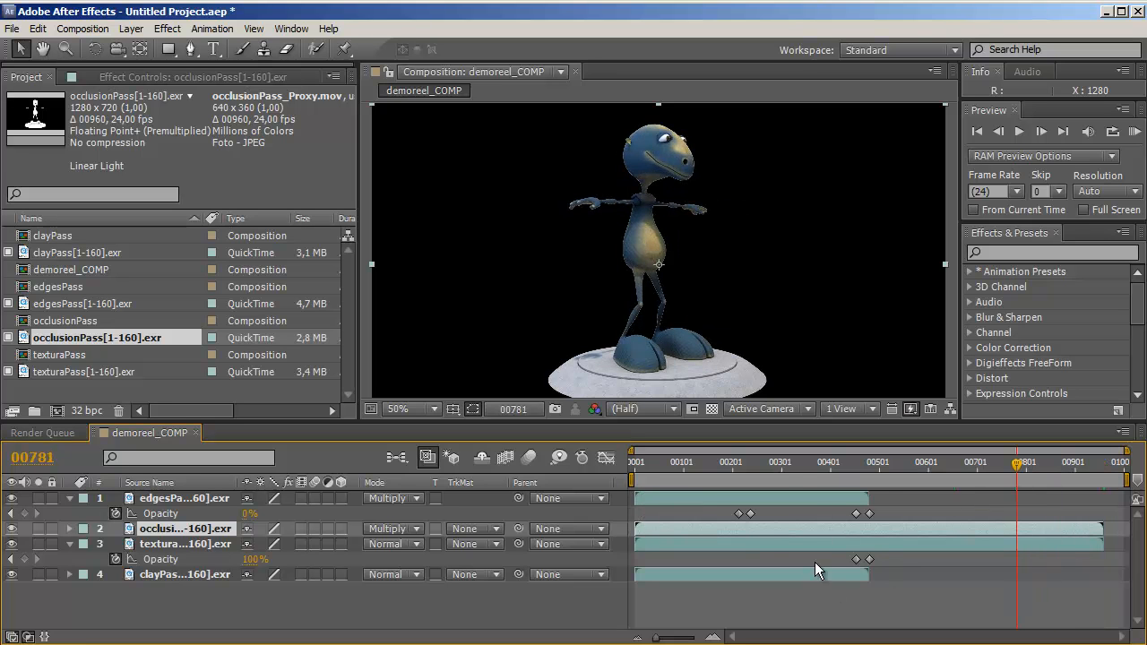
left_click_drag(1010, 467, 801, 474)
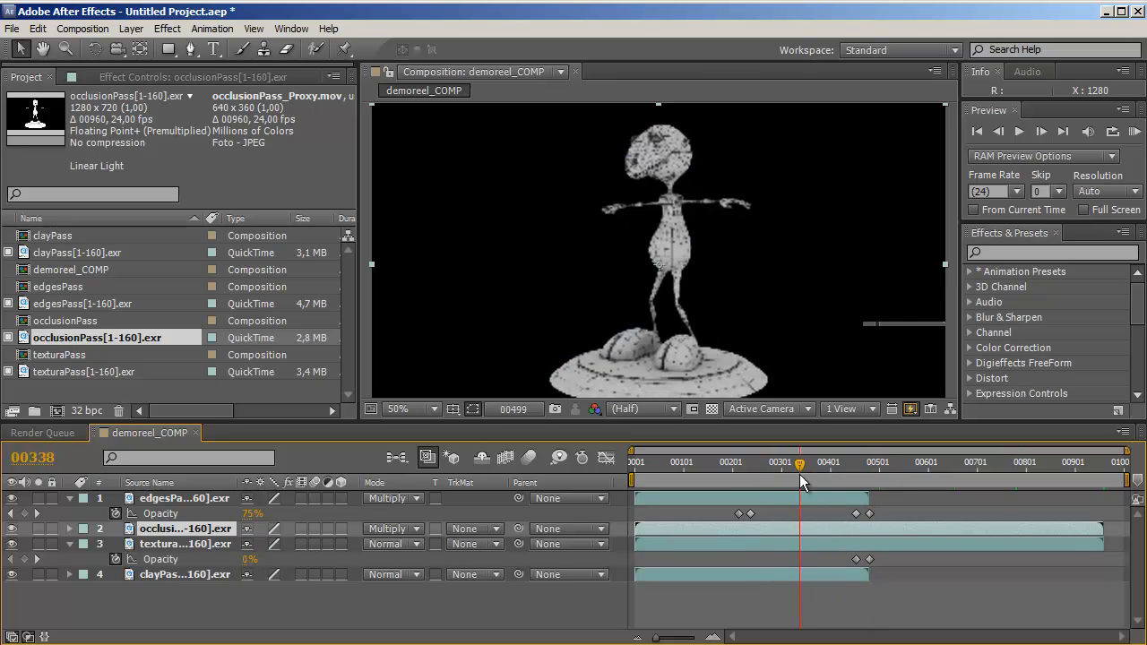
left_click(1135, 132)
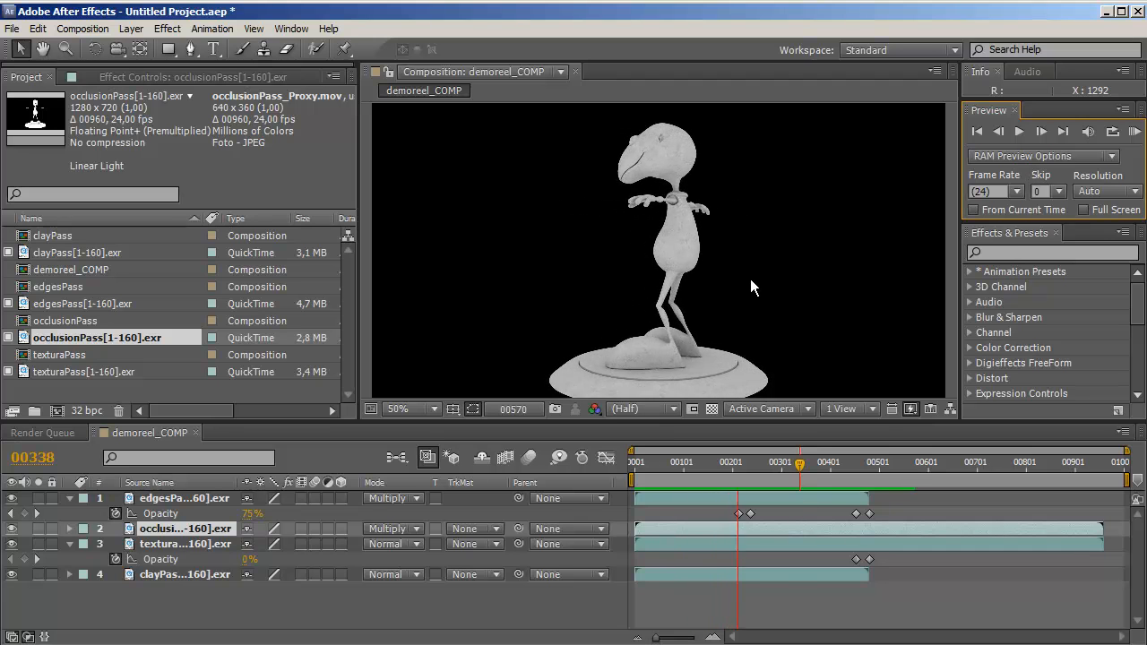
Try shifting the second Opacity keyframe of the edgesPass fade-in along the timeline, and return it to its original frame.
left_click(751, 513)
left_click(750, 514)
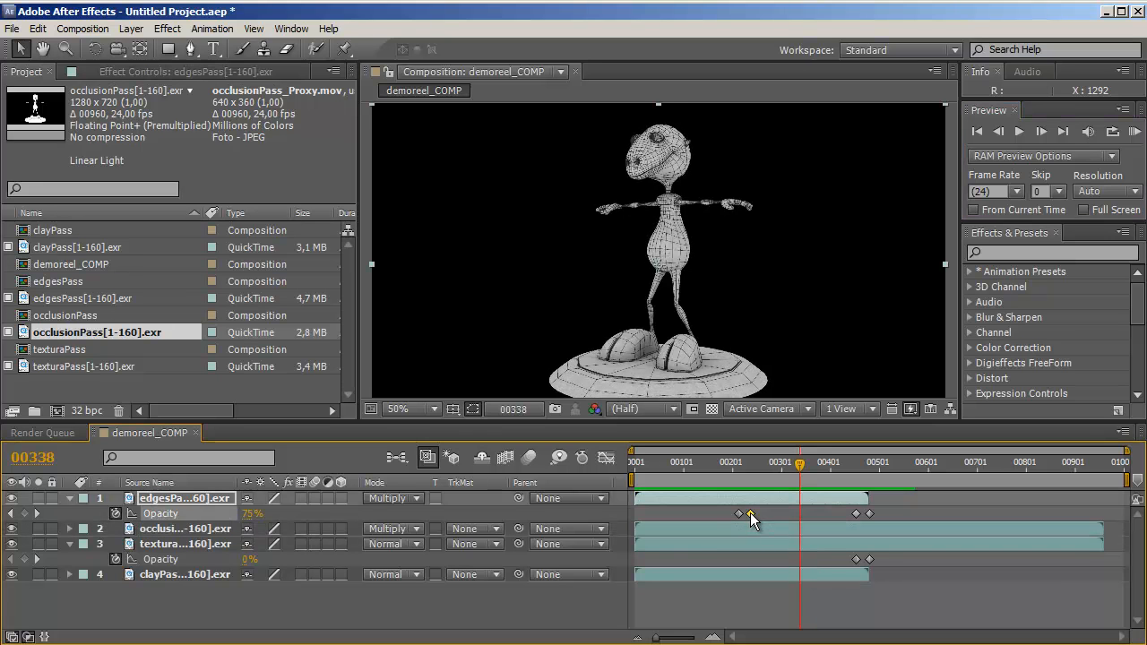
left_click_drag(750, 513, 779, 515)
left_click_drag(761, 519, 746, 514)
Shorten the work area of demoreel_COMP to end at about frame 960.
left_click_drag(800, 465, 1095, 466)
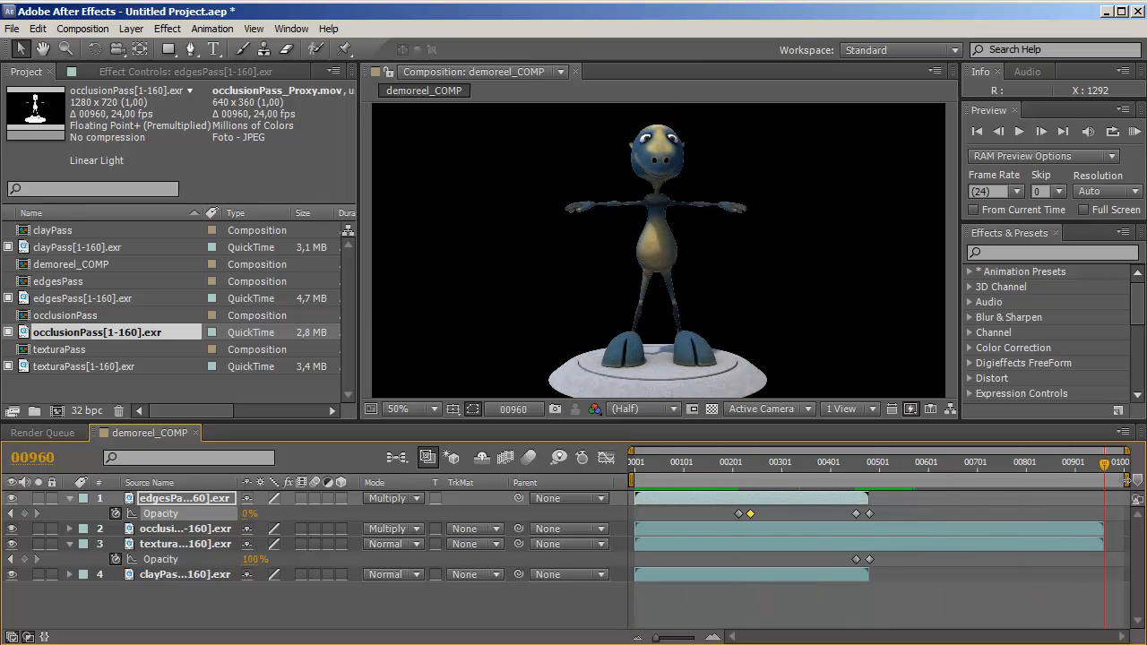
left_click_drag(1127, 481, 1050, 463)
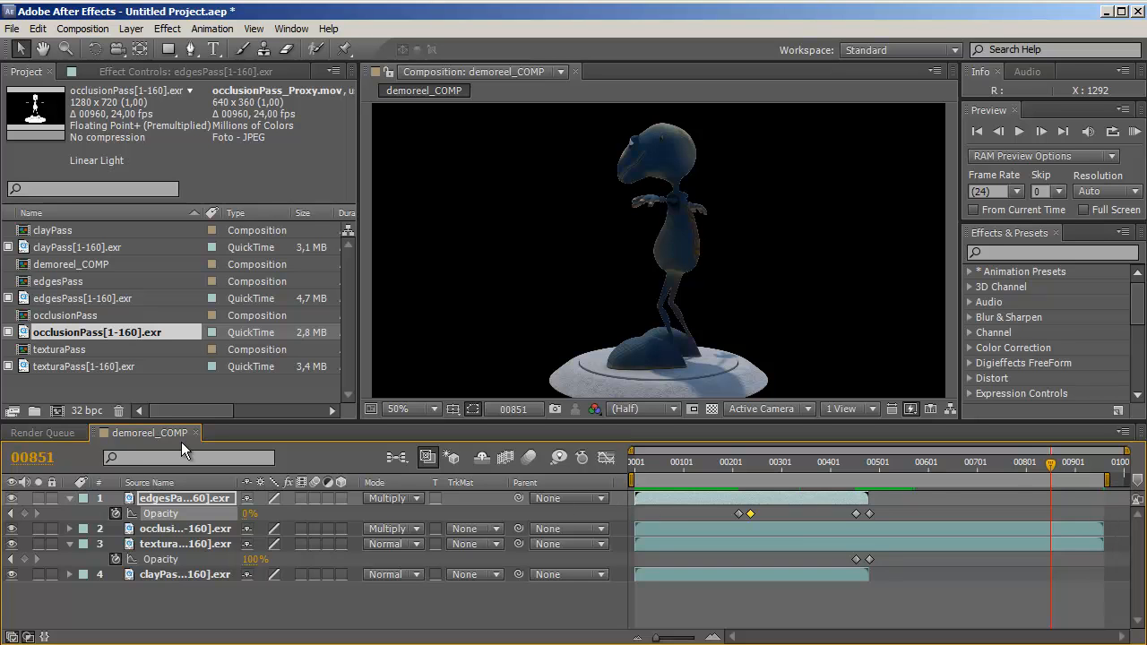
Pre-compose all four pass layers into a composition named Personagem, moving all attributes and without opening the new composition.
key("u")
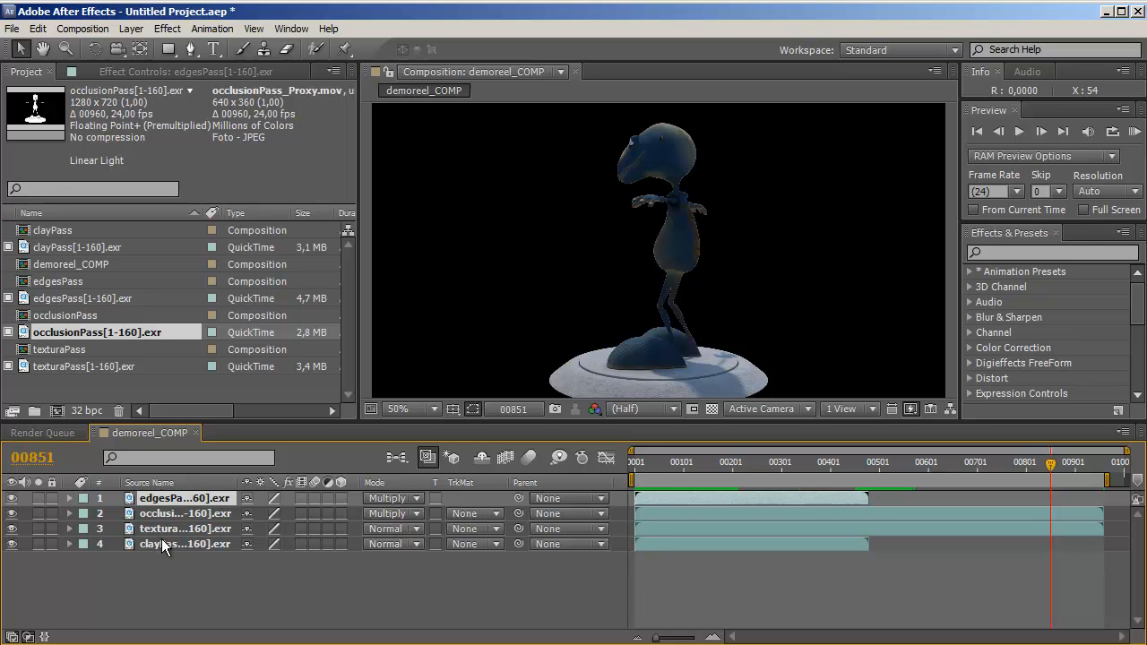
left_click(161, 539, "shift")
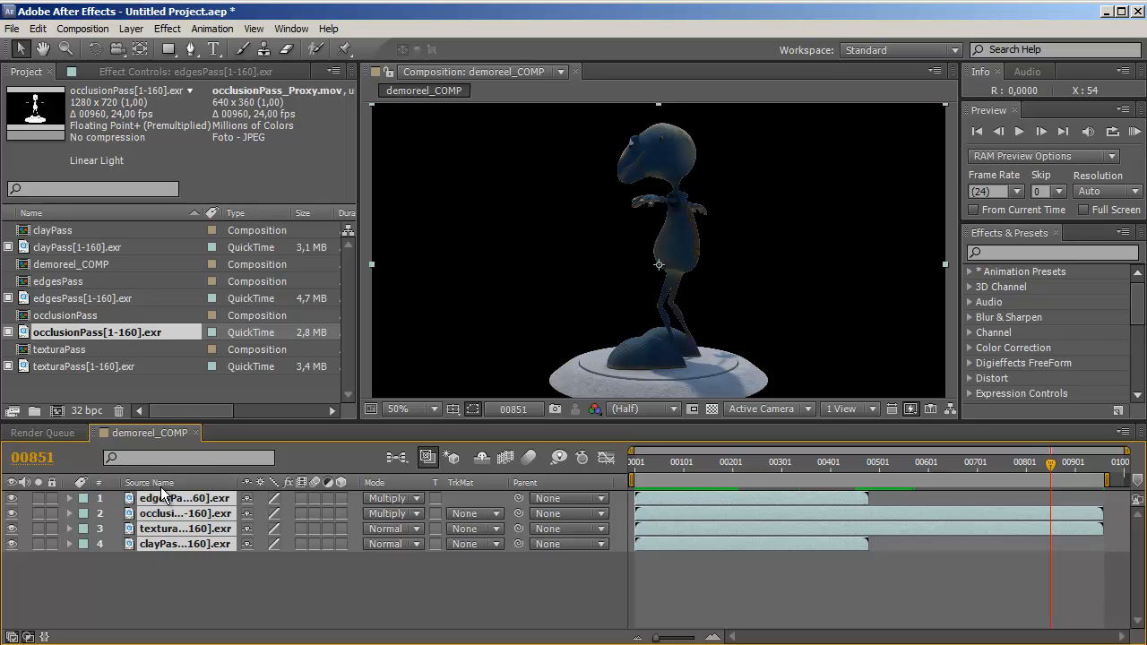
left_click(131, 29)
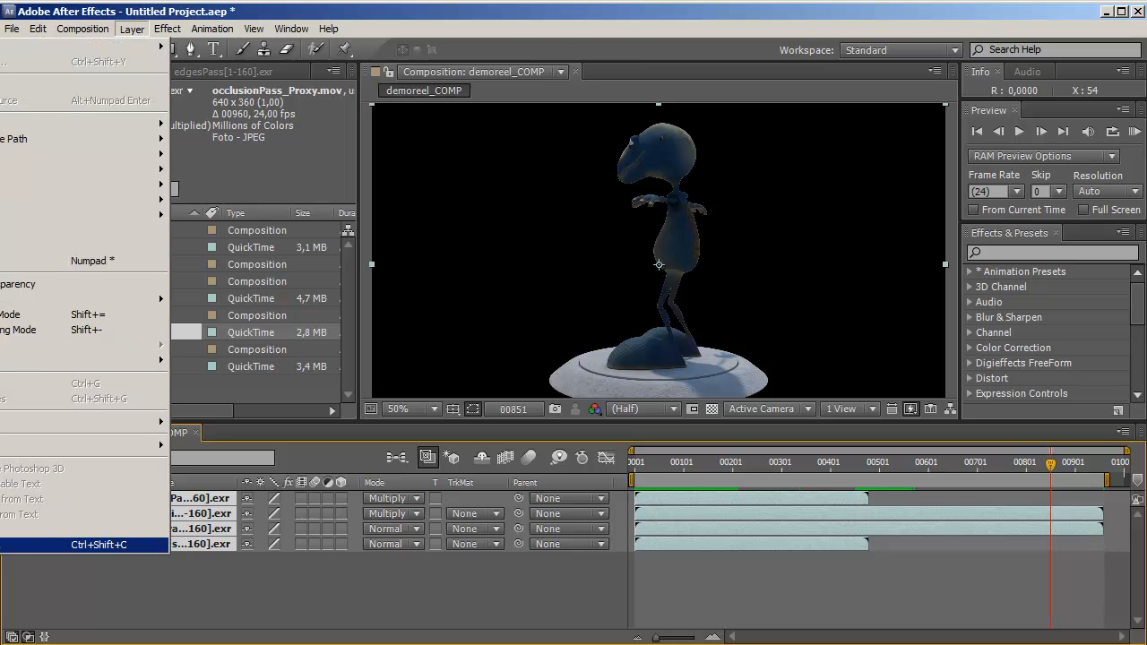
left_click(90, 544)
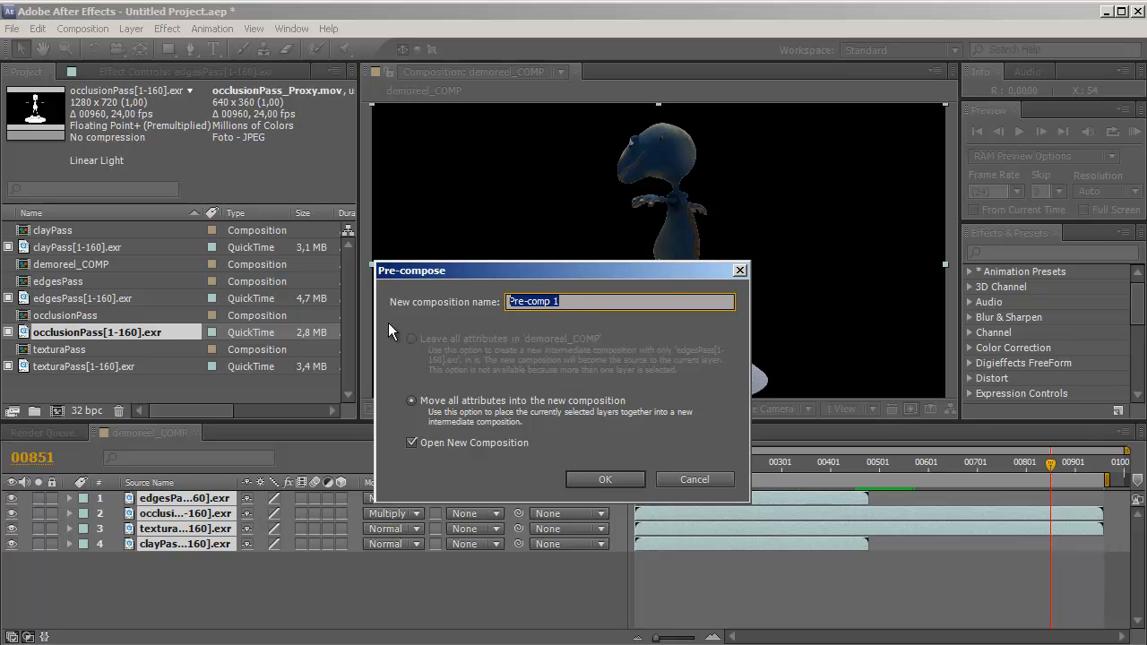
type("Personagem")
left_click(411, 443)
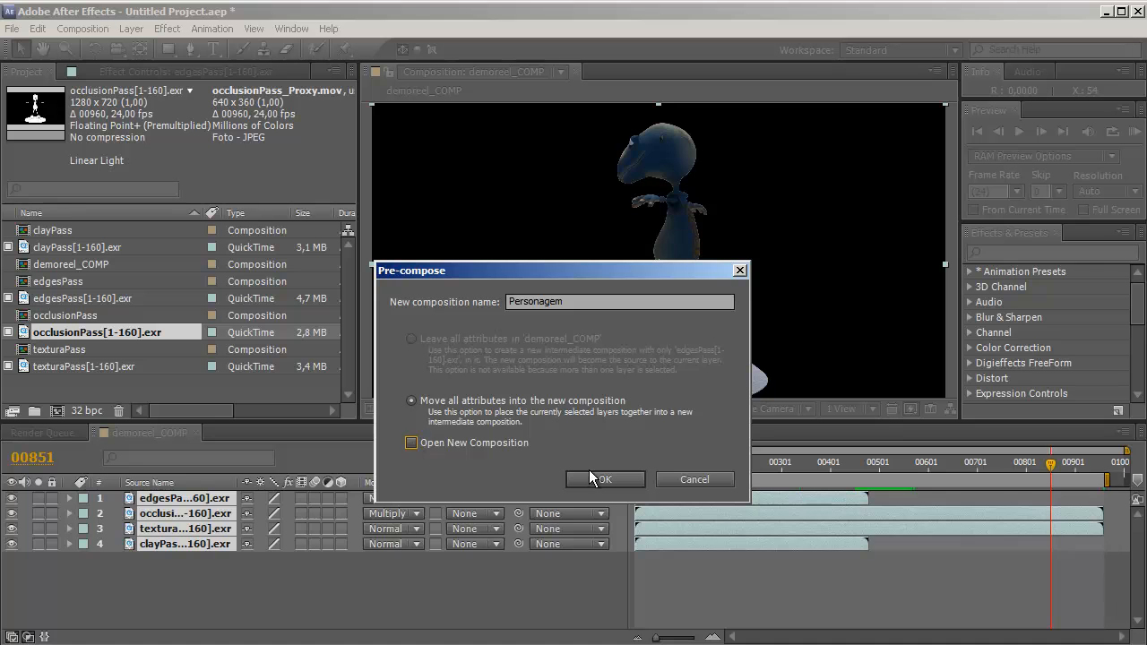
left_click(592, 477)
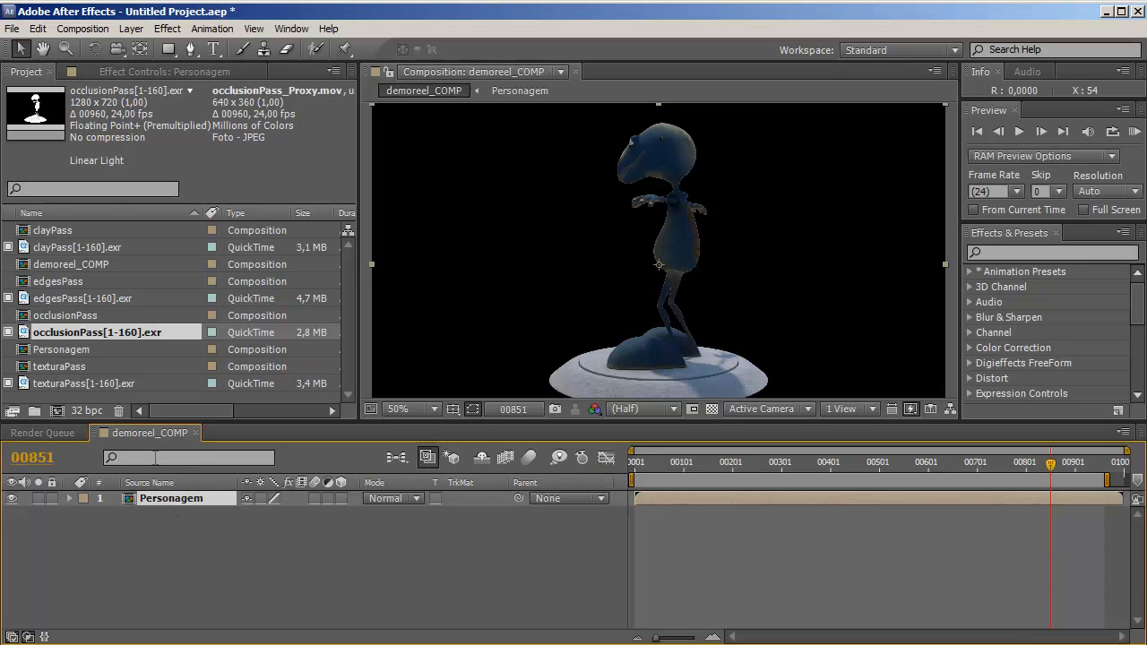
Examine the pass layers inside the Personagem composition and return to demoreel_COMP at frame 1.
double_click(162, 497)
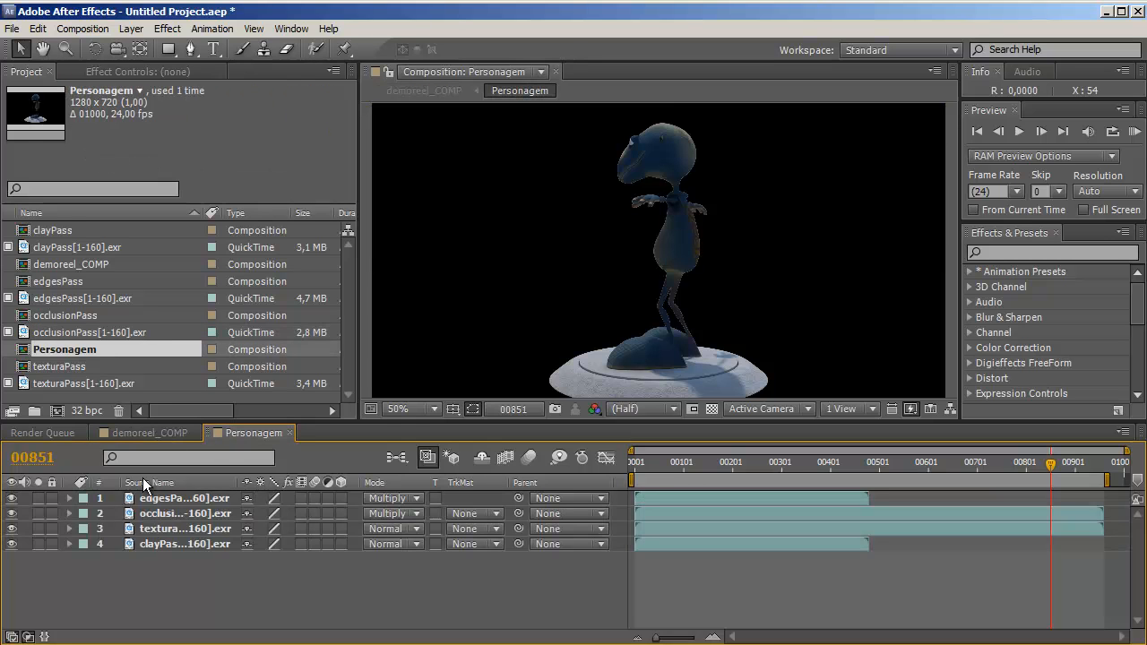
left_click(149, 433)
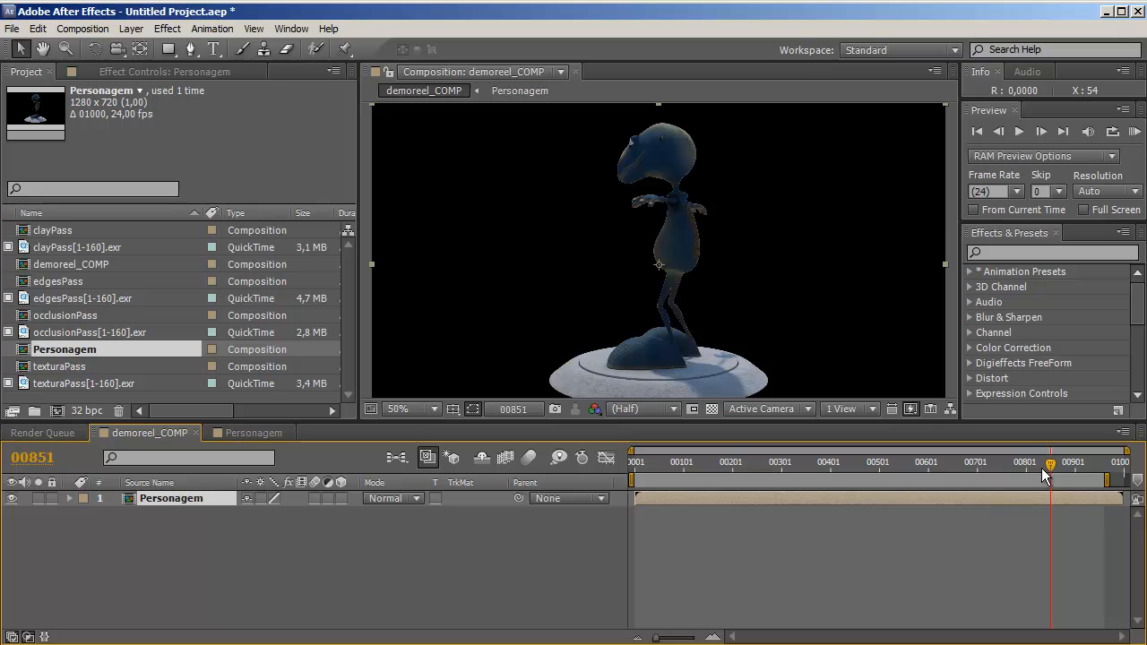
left_click_drag(1026, 465, 630, 484)
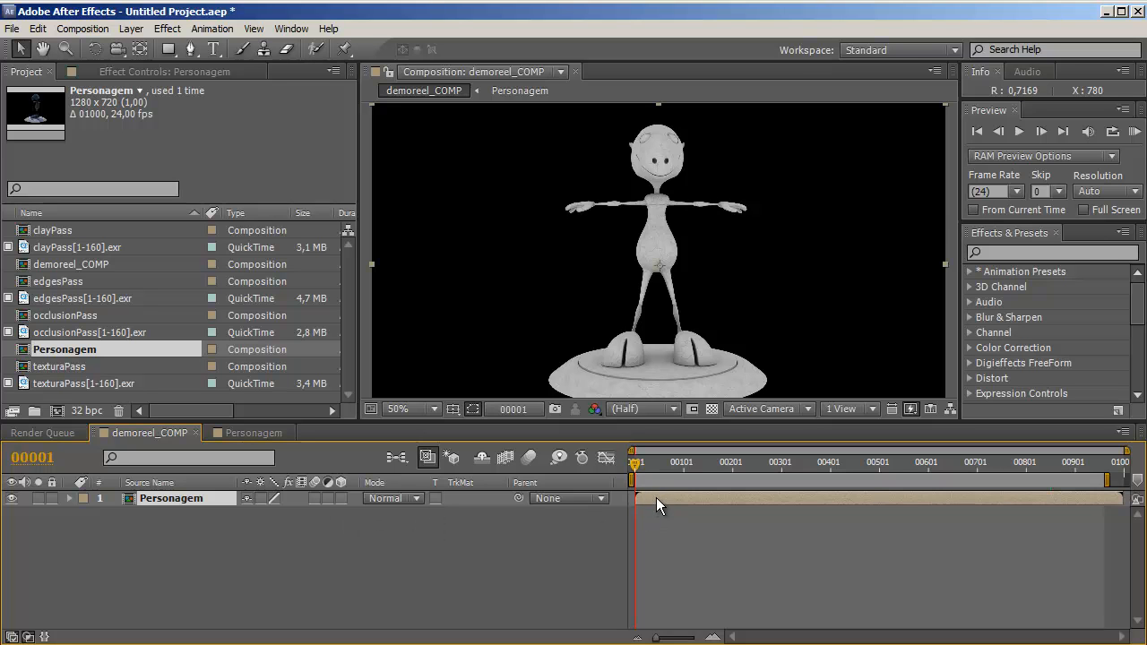
left_click(247, 433)
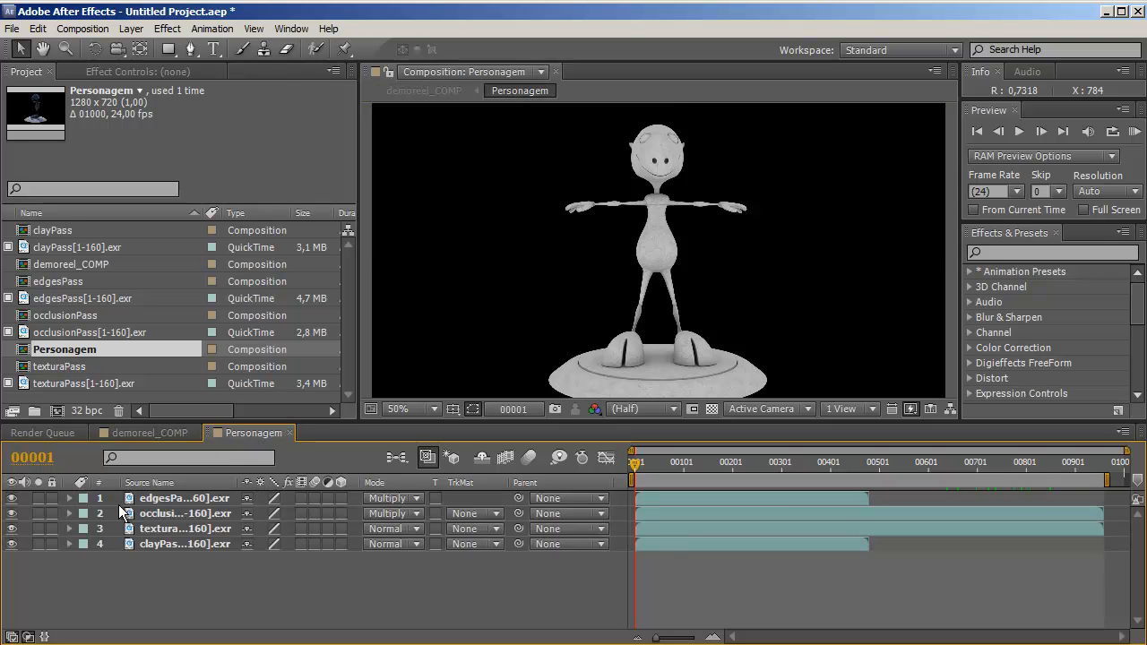
left_click(158, 434)
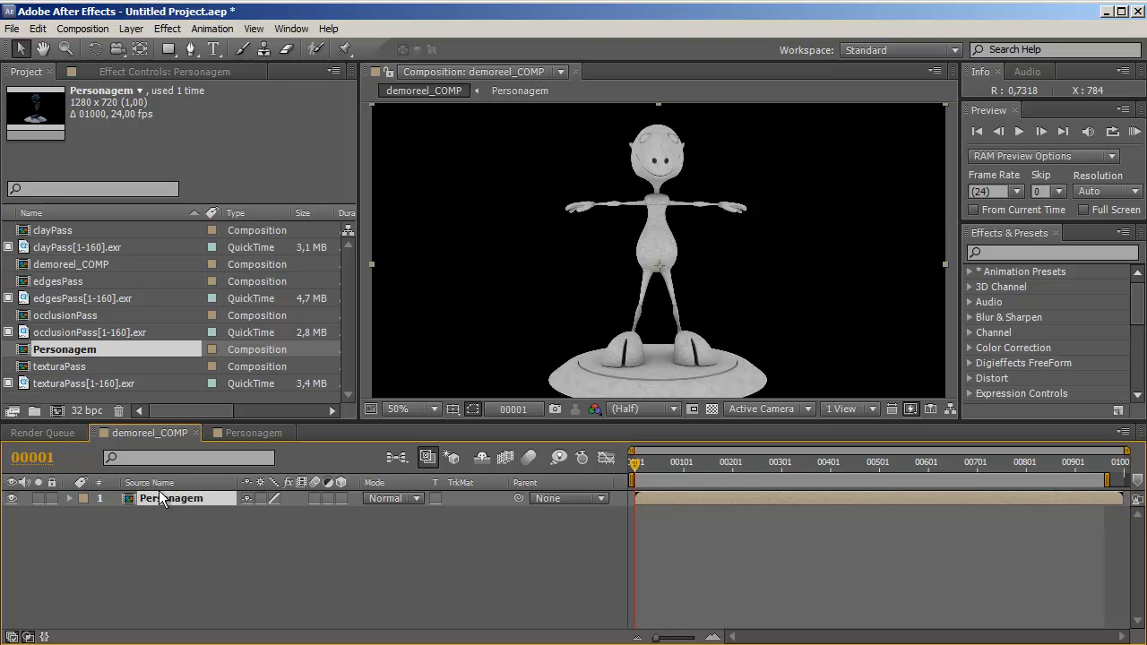
Fade in the Personagem layer with Opacity keyframes of 0% at frame 1 and 100% at frame 30.
key("t")
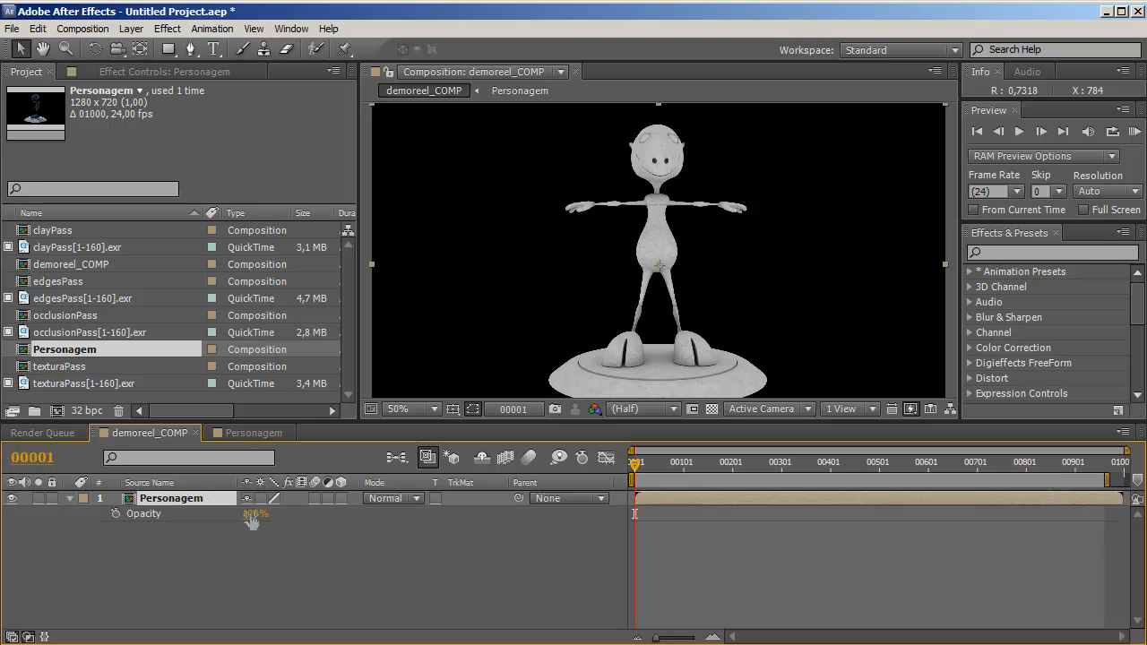
left_click_drag(251, 513, 287, 519)
left_click_drag(635, 463, 816, 460)
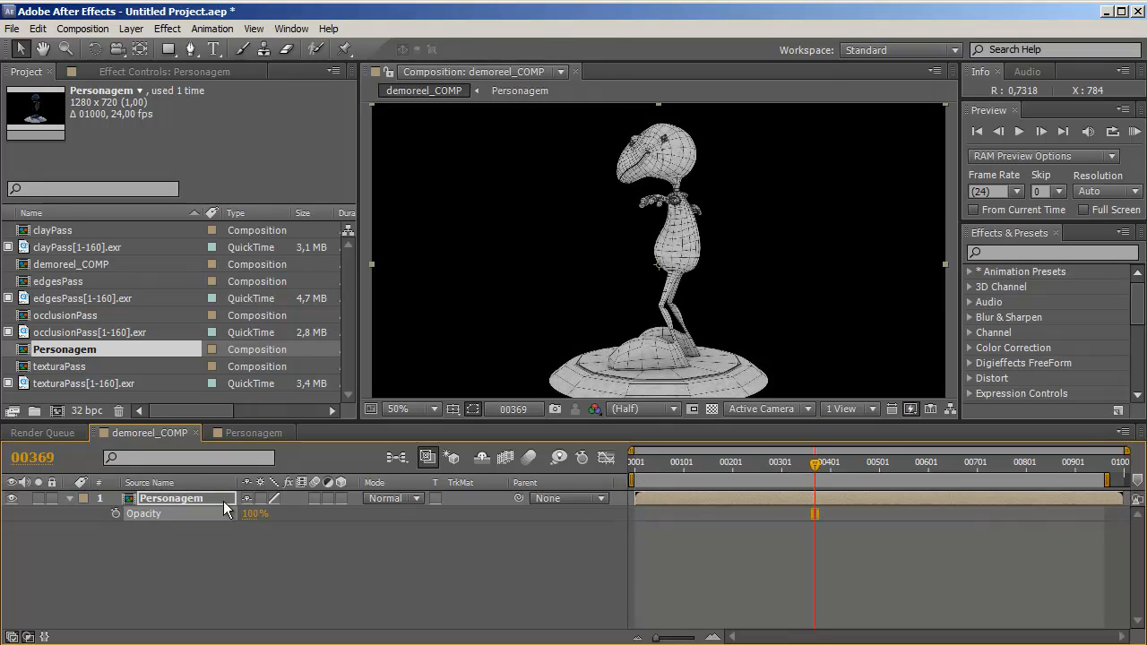
left_click_drag(246, 520, 115, 522)
left_click_drag(816, 463, 625, 475)
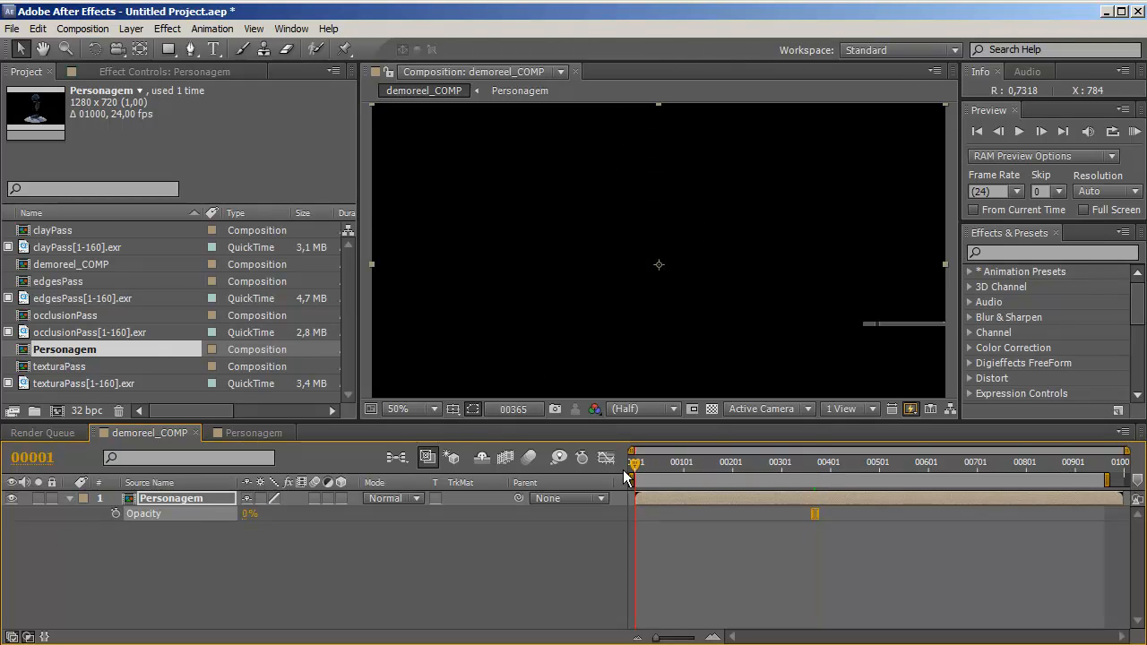
left_click(115, 514)
left_click_drag(636, 464, 651, 474)
left_click(257, 530)
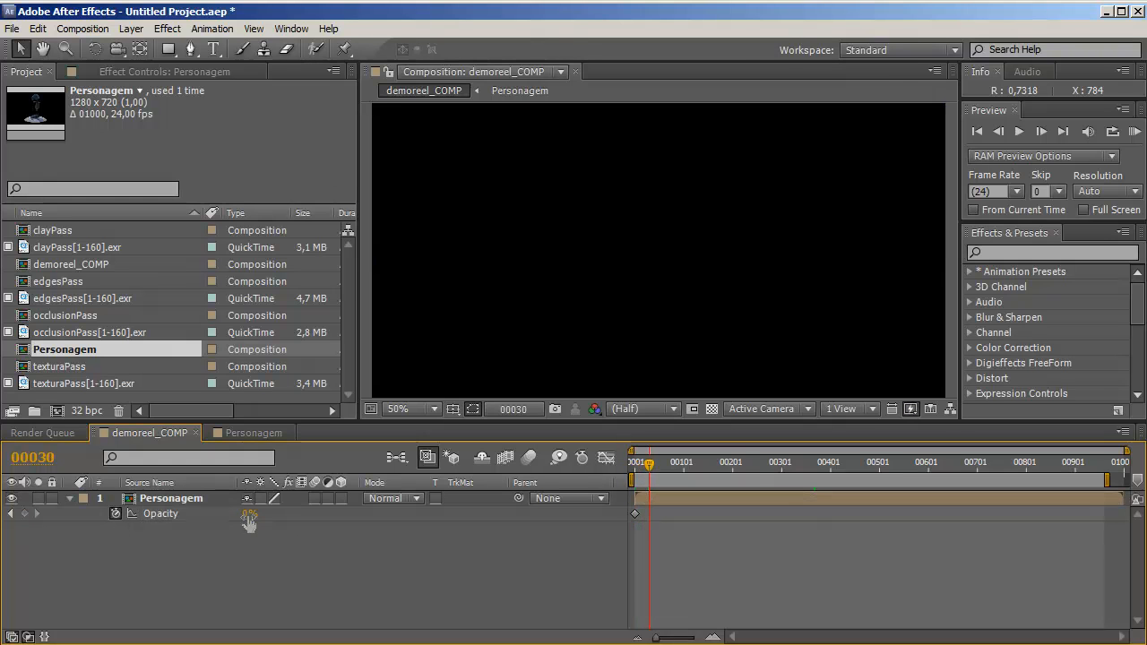
left_click_drag(248, 515, 340, 515)
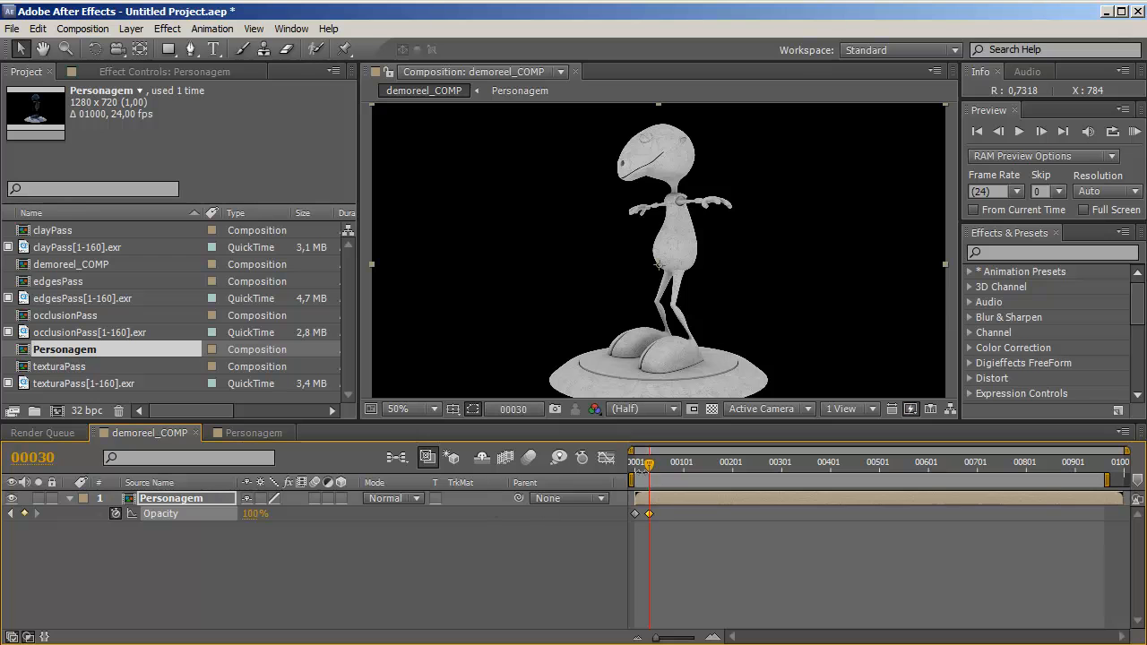
Fade out the Personagem layer with an Opacity keyframe of 100% at frame 922 and a lowered one at frame 960.
left_click_drag(651, 473, 1085, 470)
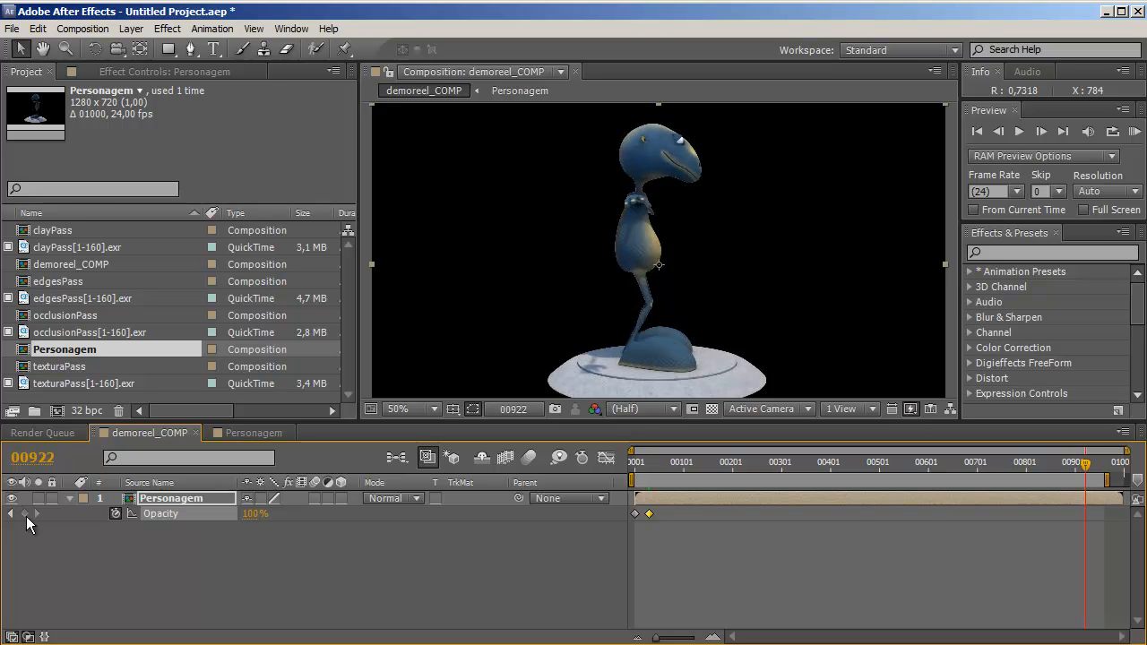
left_click_drag(1086, 464, 1105, 472)
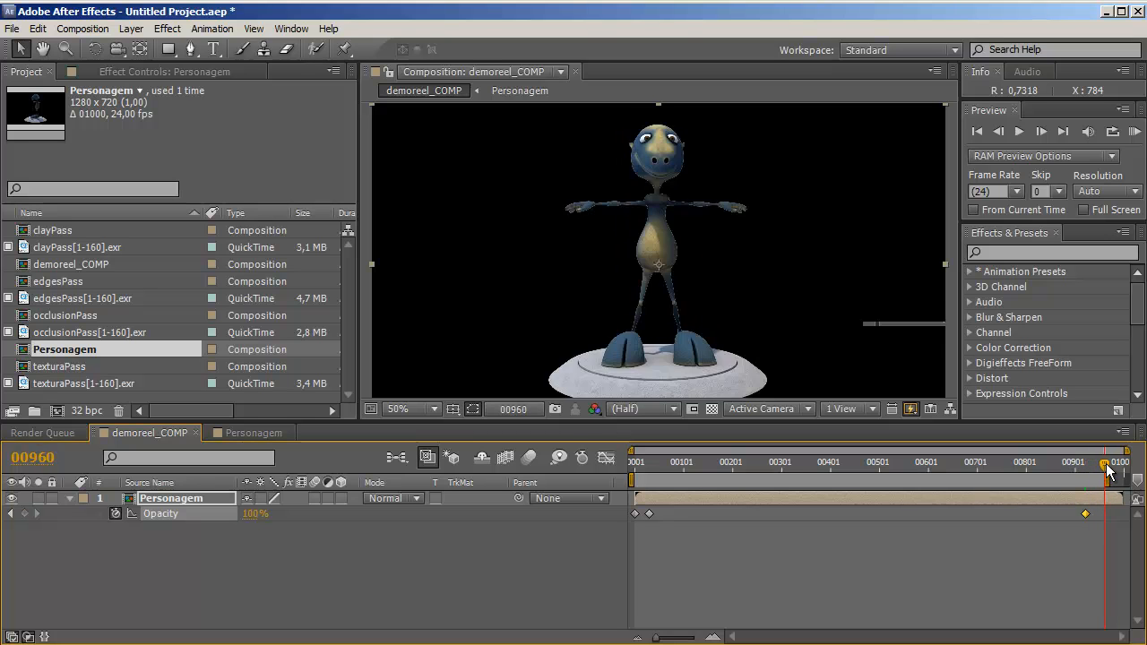
left_click_drag(253, 515, 67, 538)
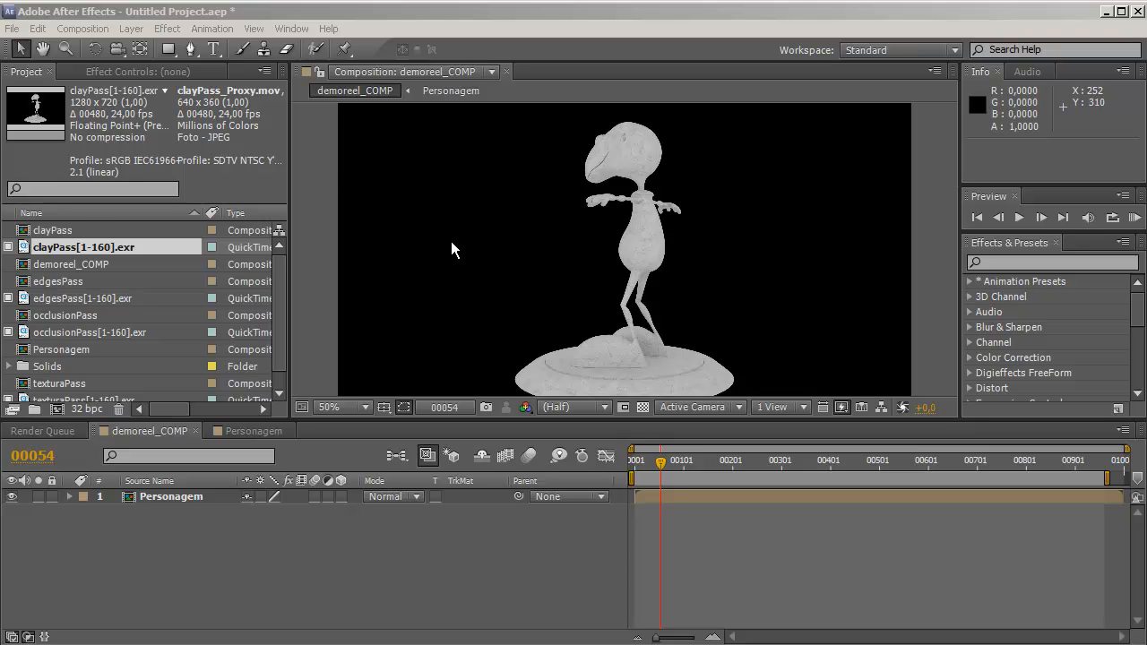
Create a dark blue solid with colour 070C3C in demoreel_COMP and place it beneath the Personagem layer.
right_click(214, 534)
left_click(184, 530)
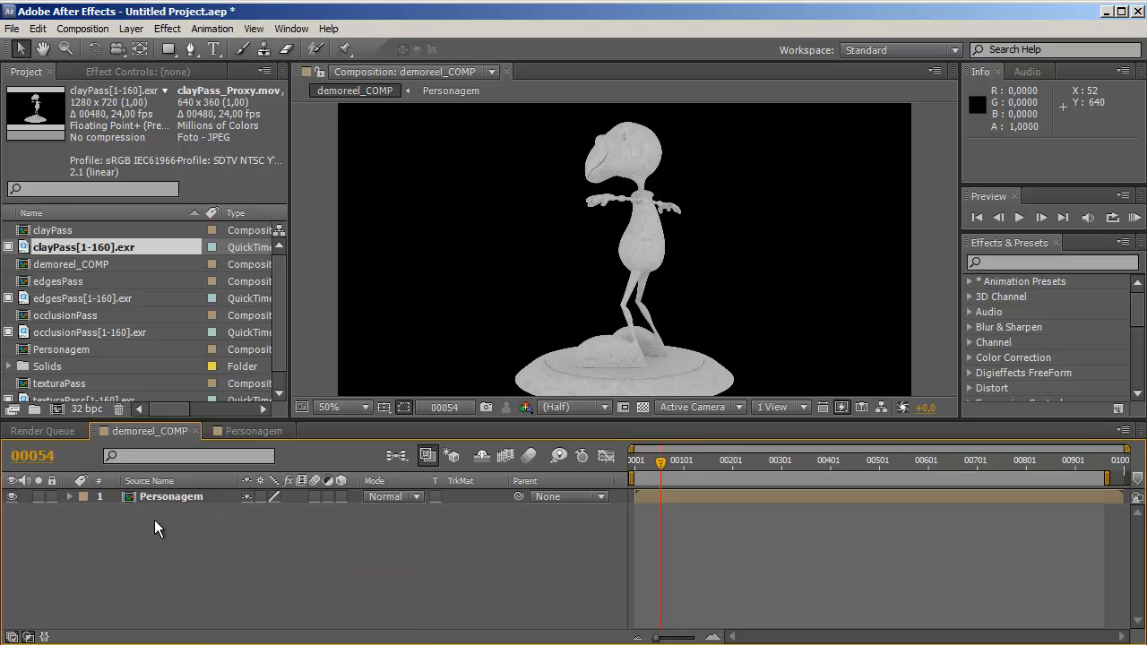
right_click(216, 527)
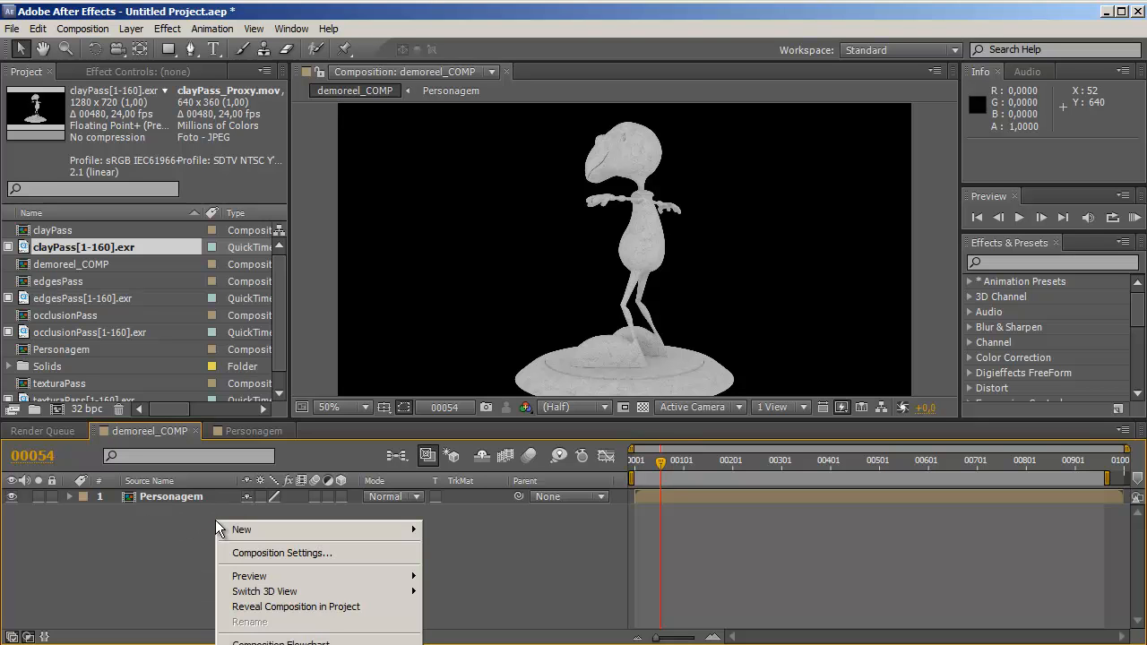
mouse_move(231, 529)
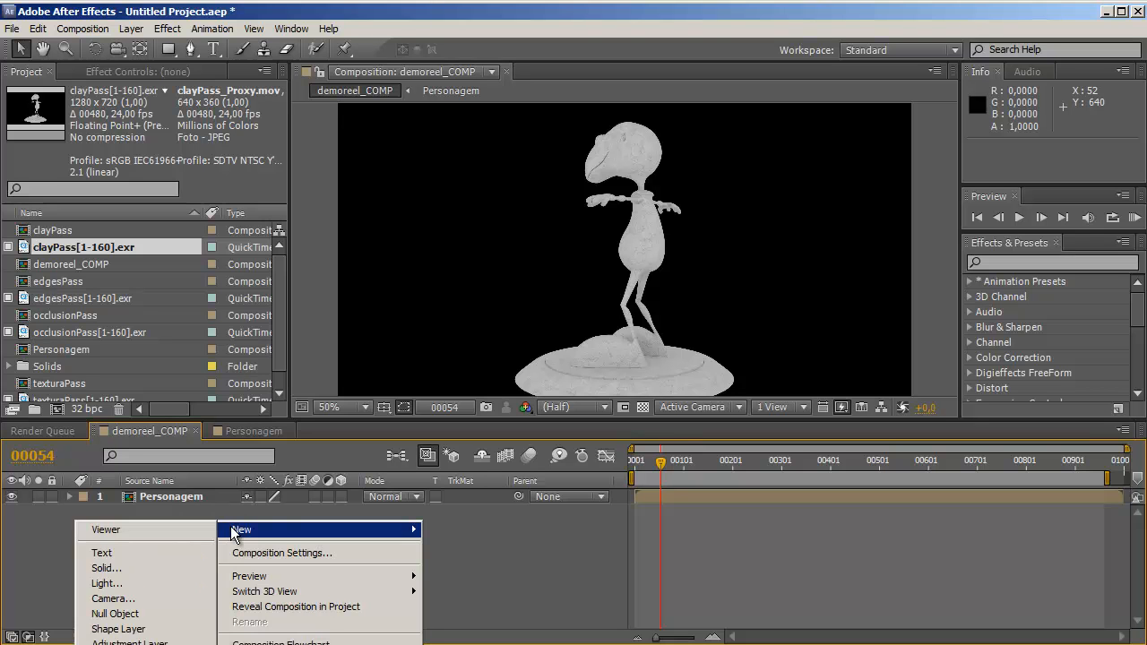
left_click(103, 570)
left_click(387, 482)
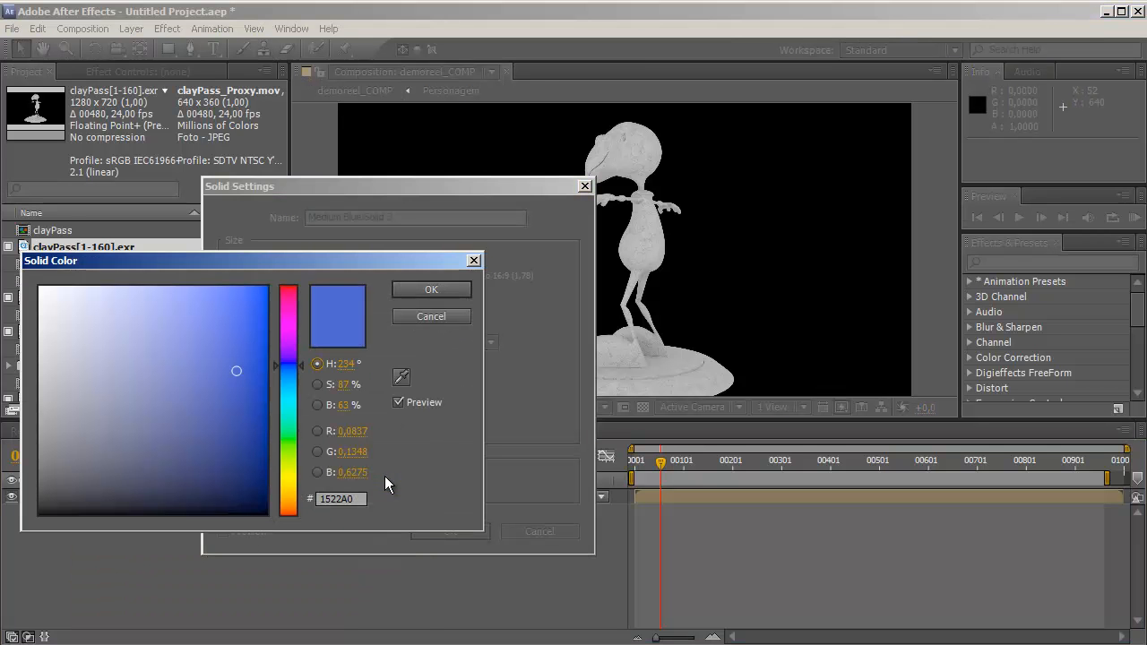
left_click_drag(237, 420, 241, 461)
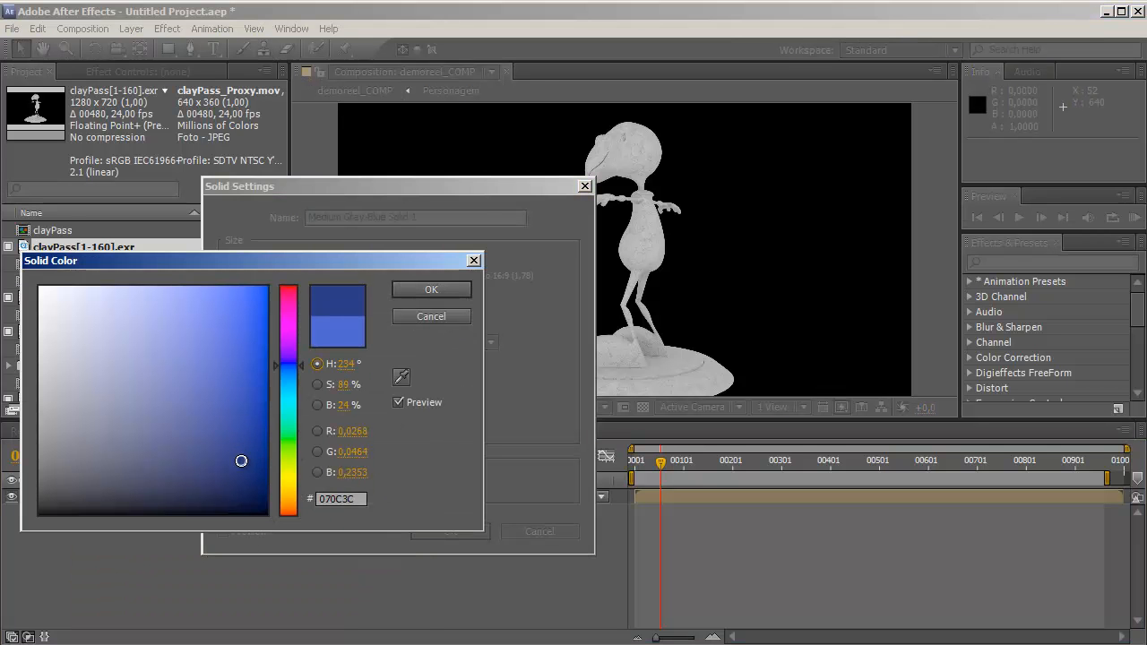
left_click(418, 290)
left_click(450, 532)
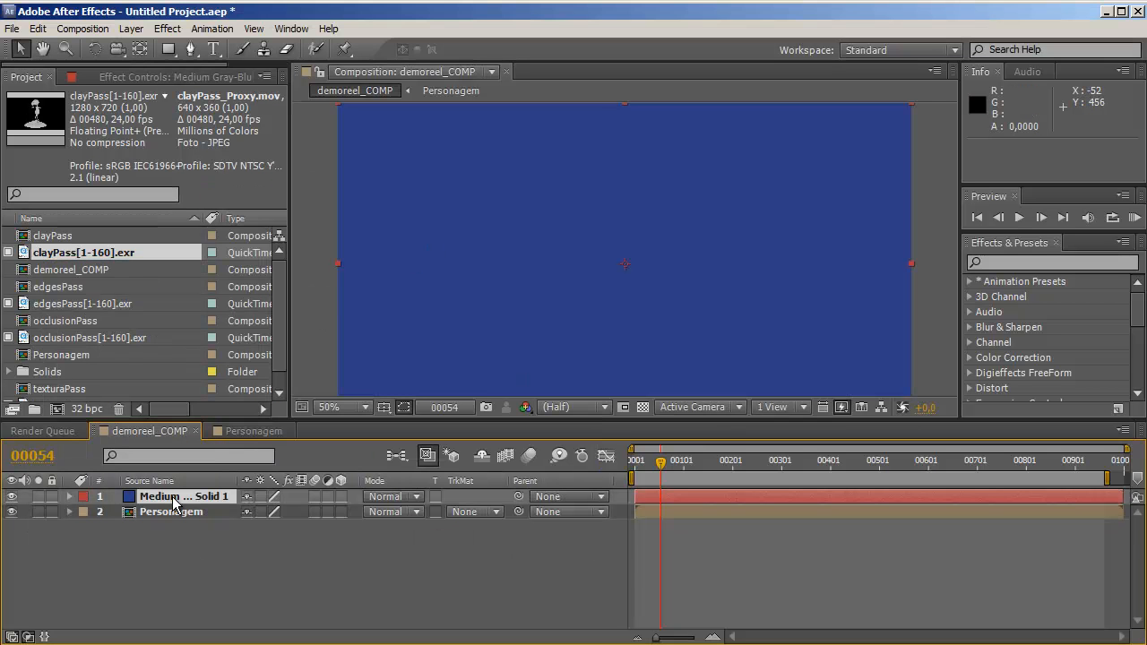
left_click_drag(164, 502, 164, 527)
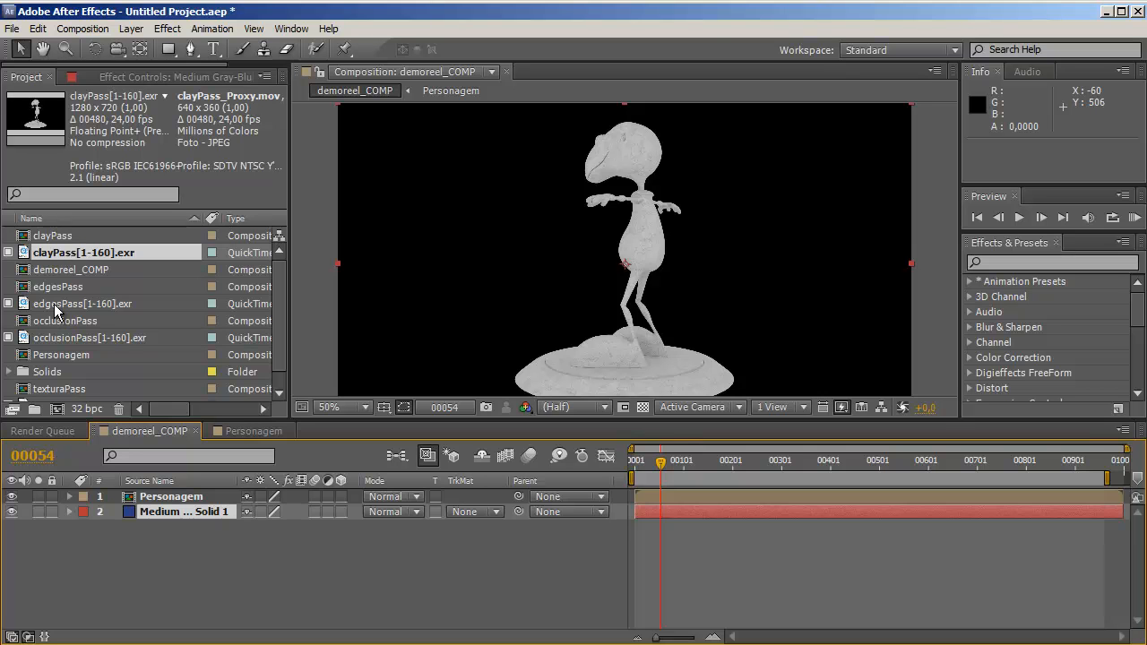
Turn off the proxy of clayPass[1-160].exr and inspect the character's head and outline against the blue solid at 100% magnification.
left_click(9, 253)
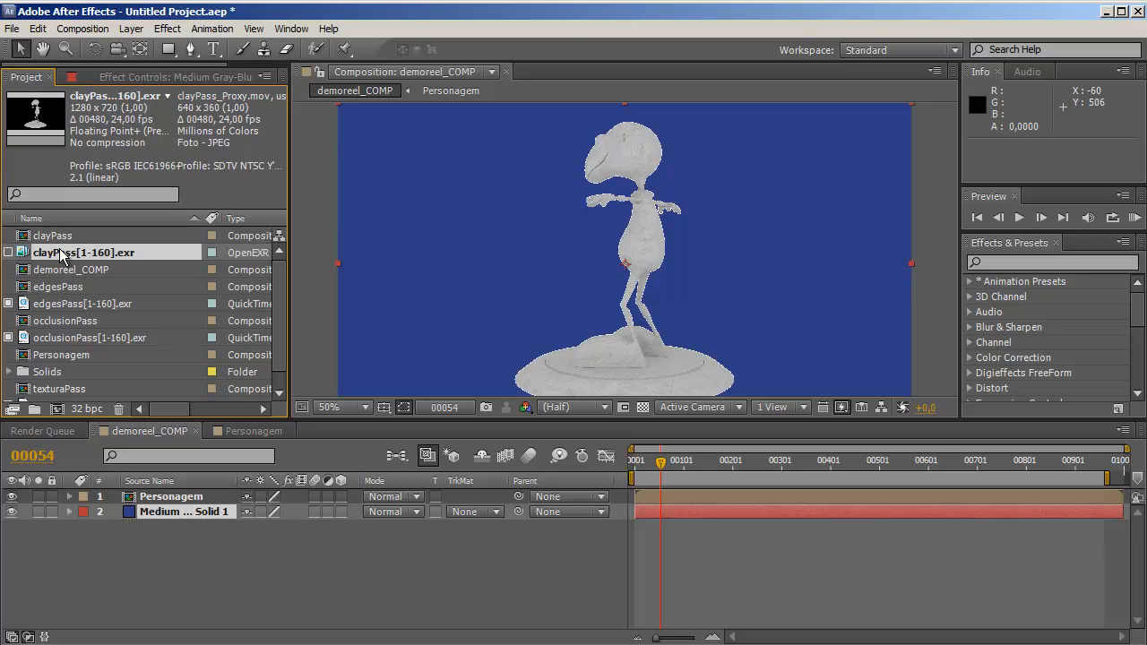
left_click(365, 407)
left_click(342, 571)
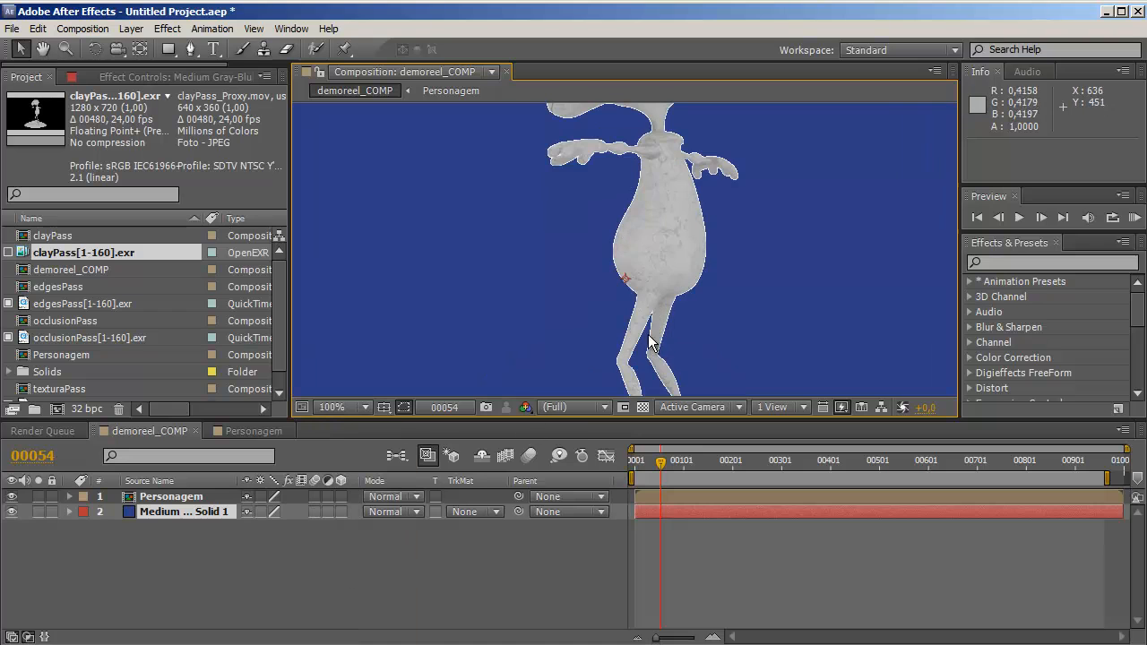
key("h")
left_click_drag(631, 146, 604, 261)
key("v")
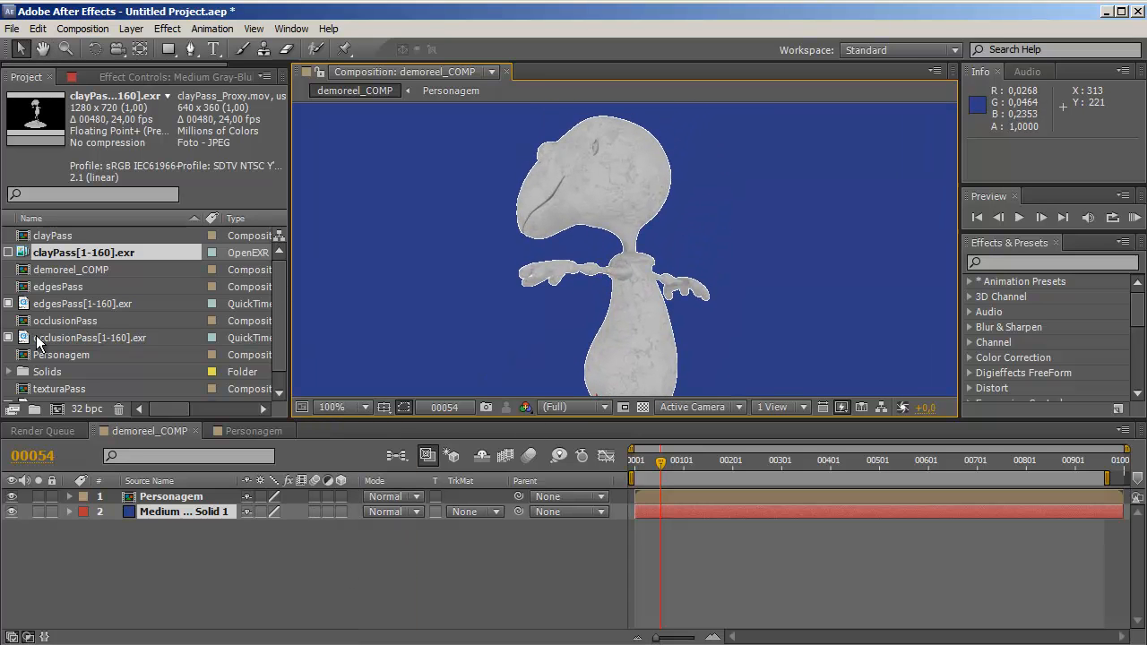
Move the blue solid from demoreel_COMP into the Personagem composition and place it beneath the clayPass layer.
left_click(146, 512)
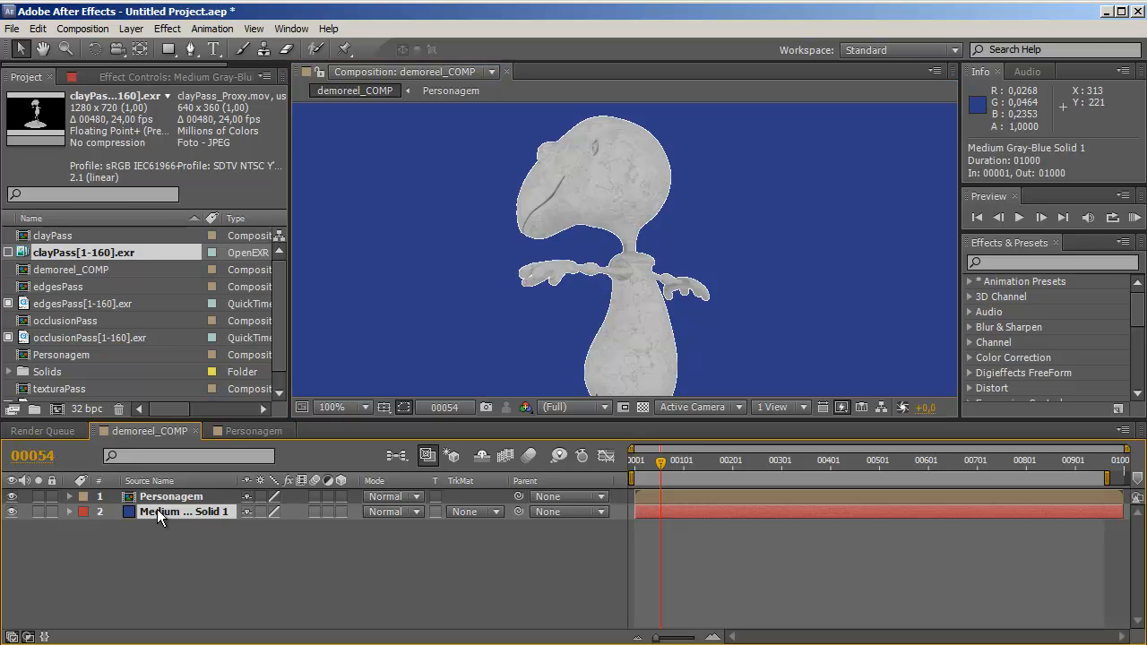
key("ctrl+x")
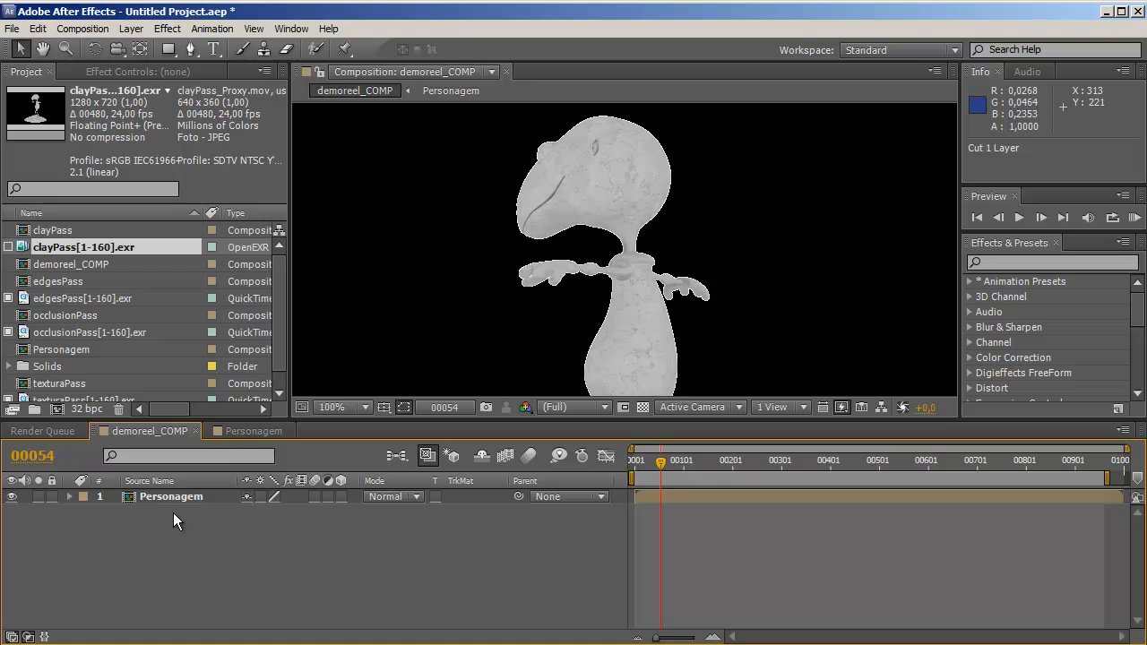
left_click(241, 431)
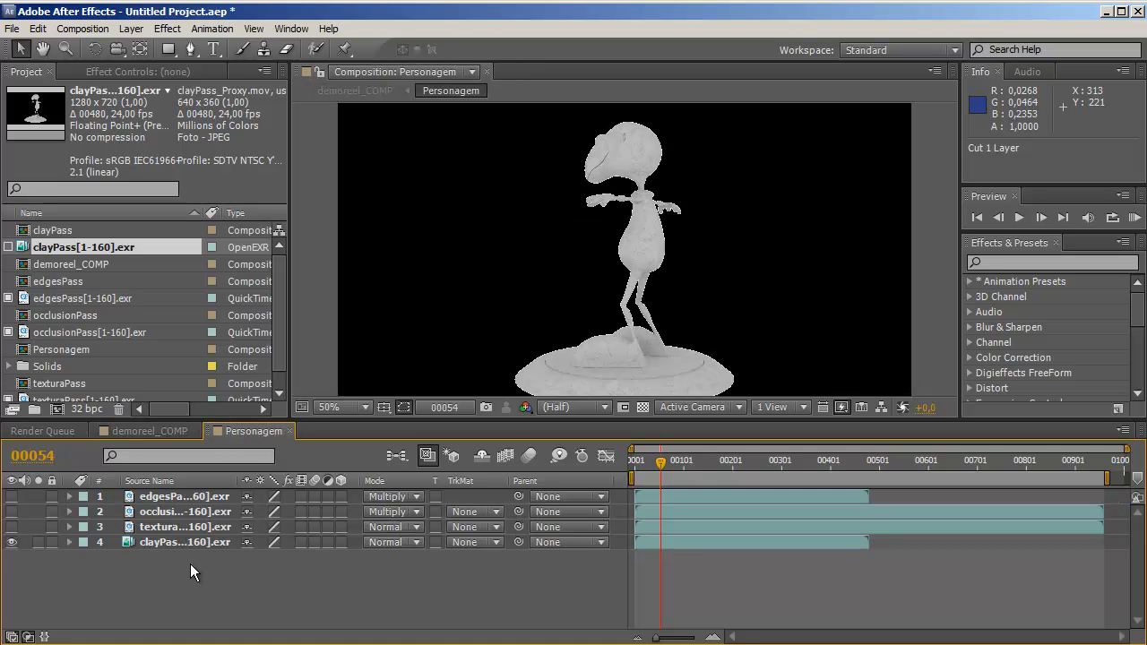
key("ctrl+v")
left_click_drag(176, 496, 163, 564)
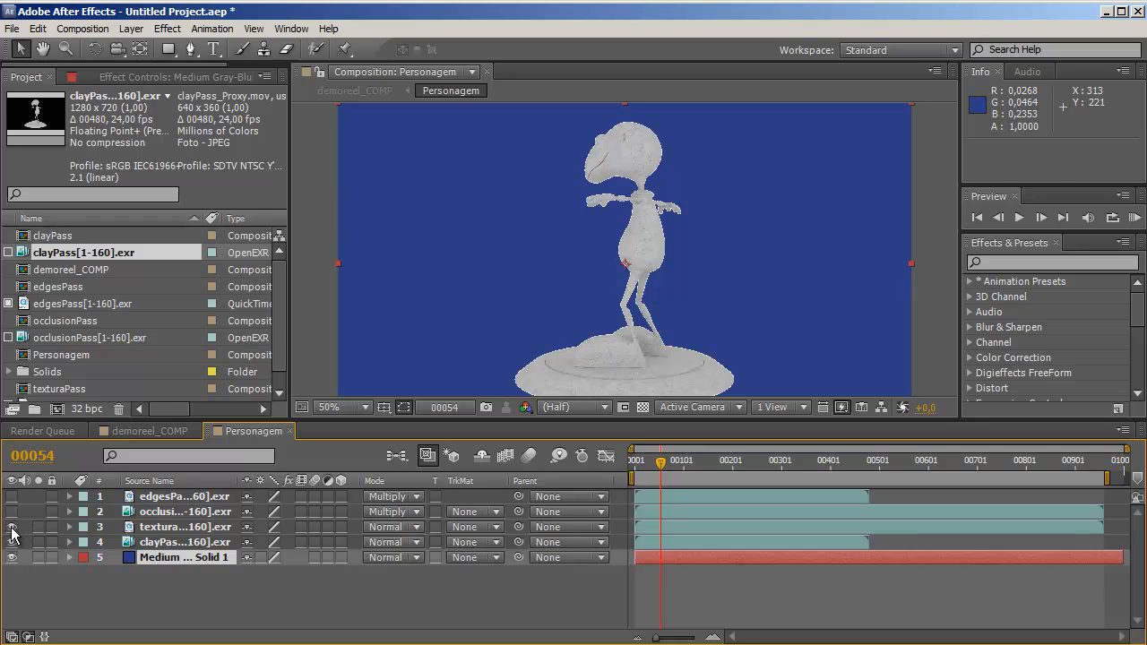
Apply the Remove Color Matting effect to the clayPass layer in Personagem.
left_click(143, 542)
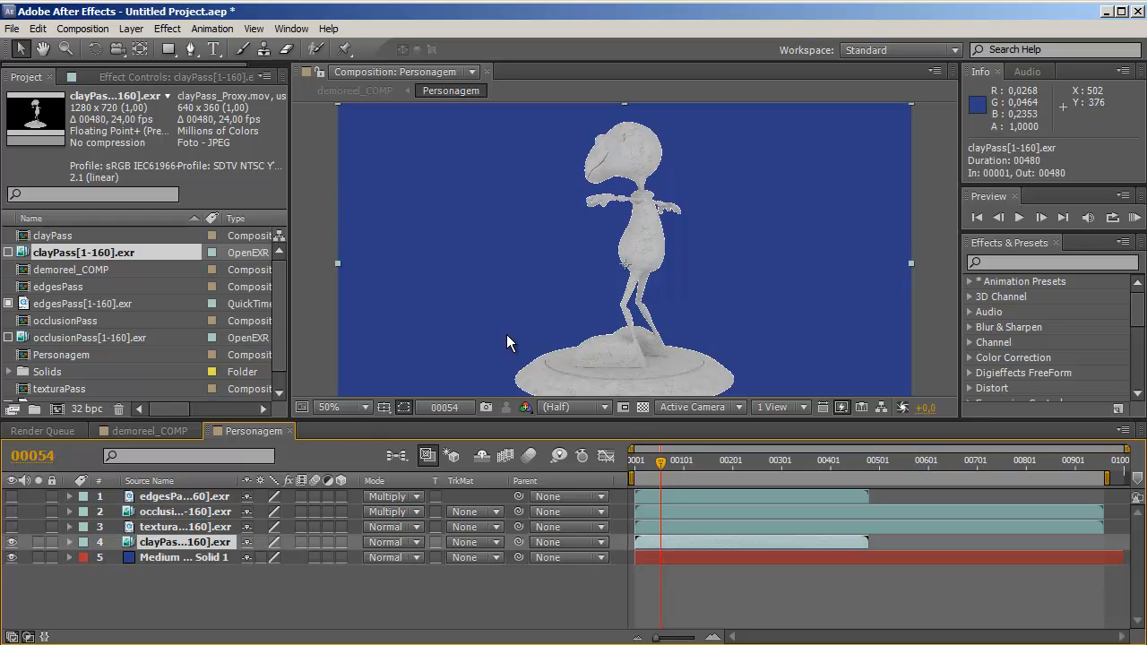
left_click(349, 407)
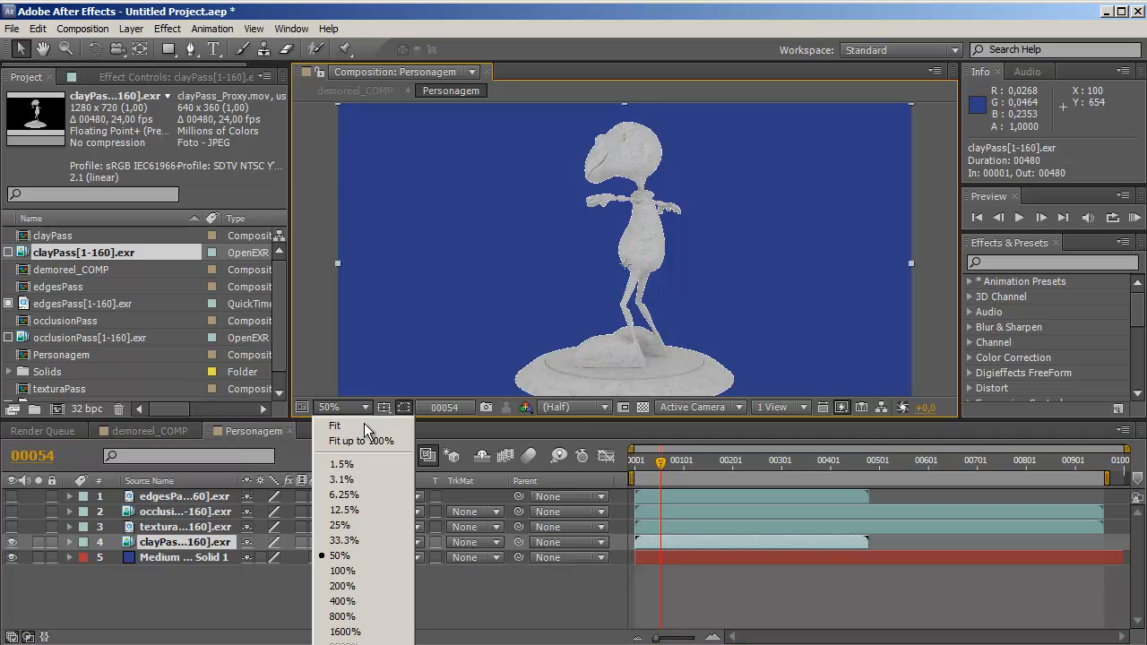
left_click(342, 571)
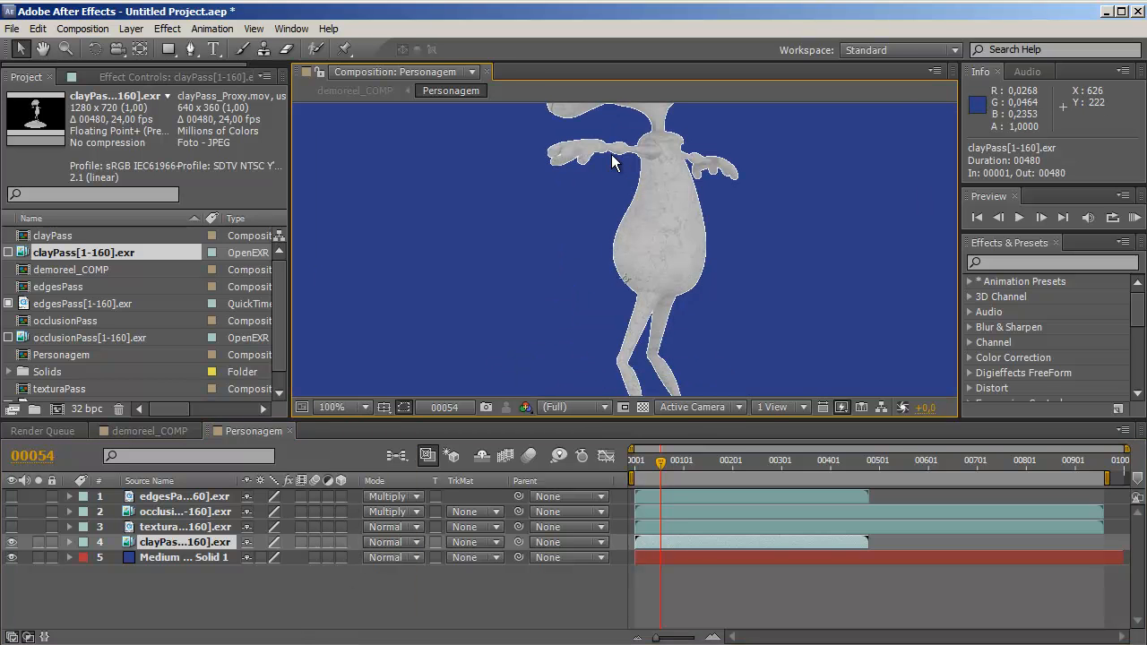
key("h")
left_click_drag(668, 162, 626, 267)
key("v")
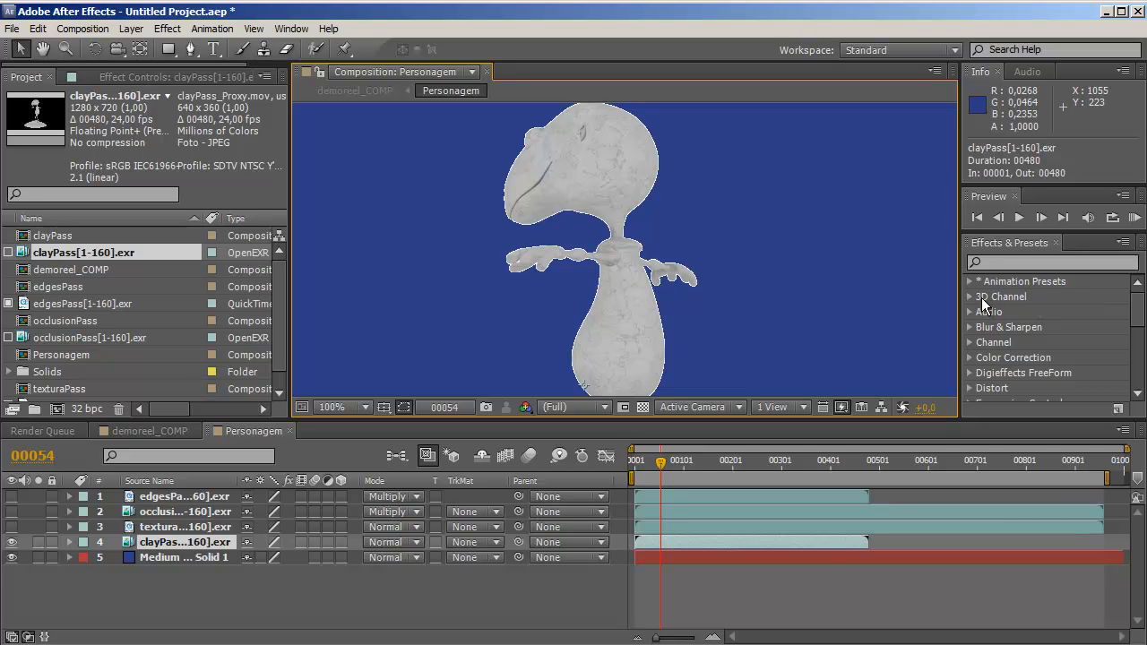
left_click(993, 262)
left_click(993, 261)
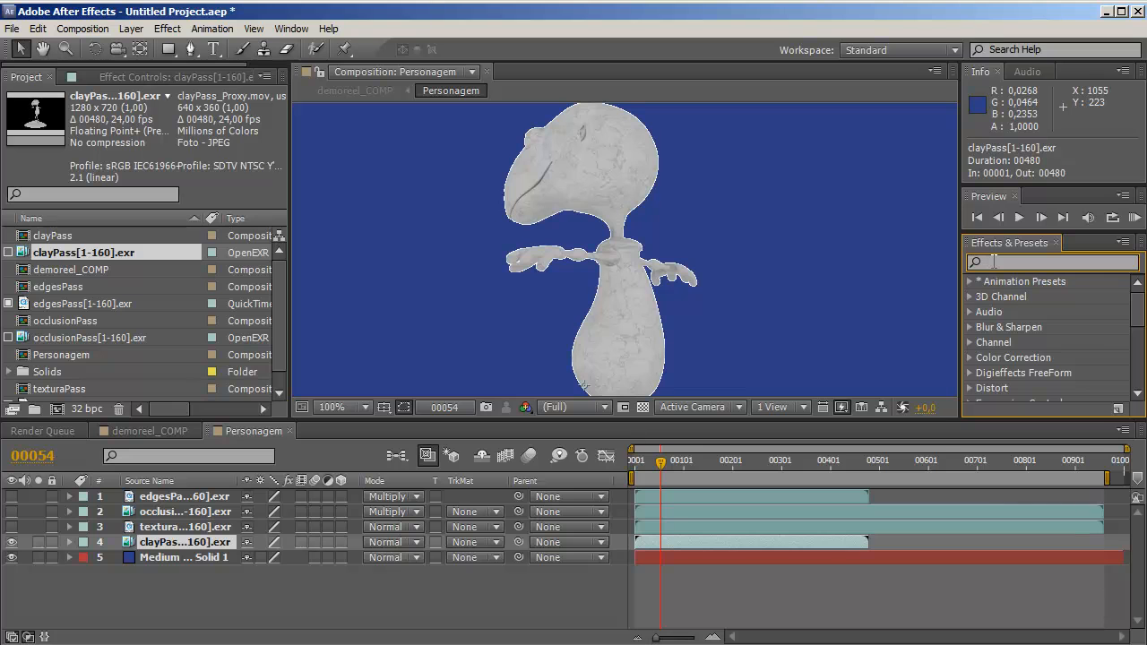
type("remo")
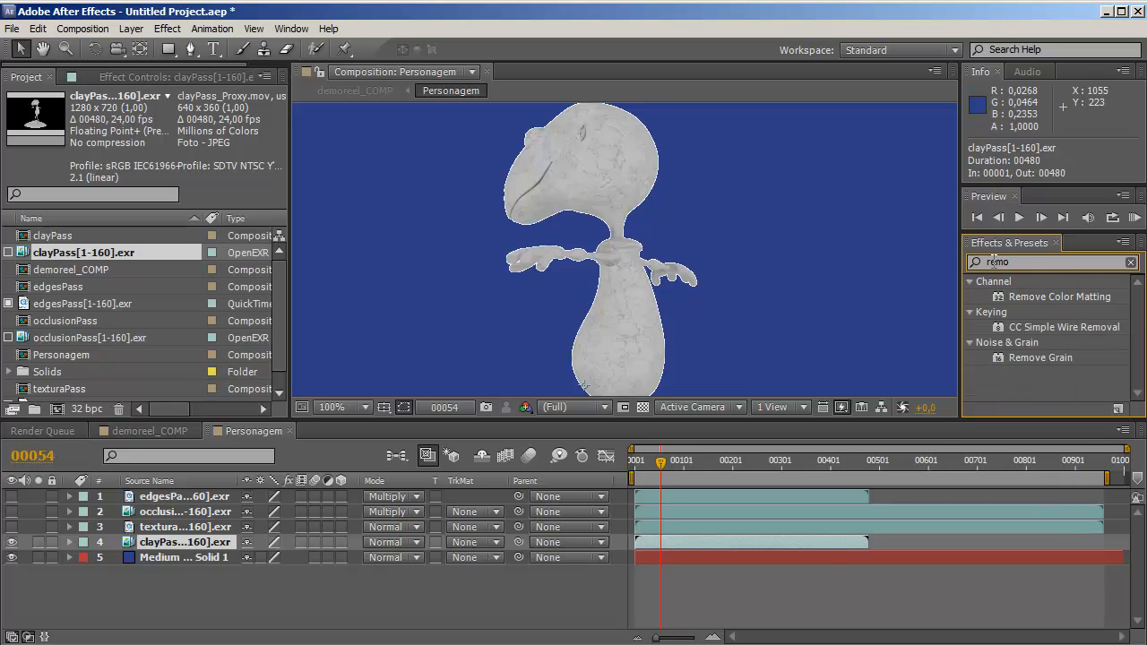
type("ve")
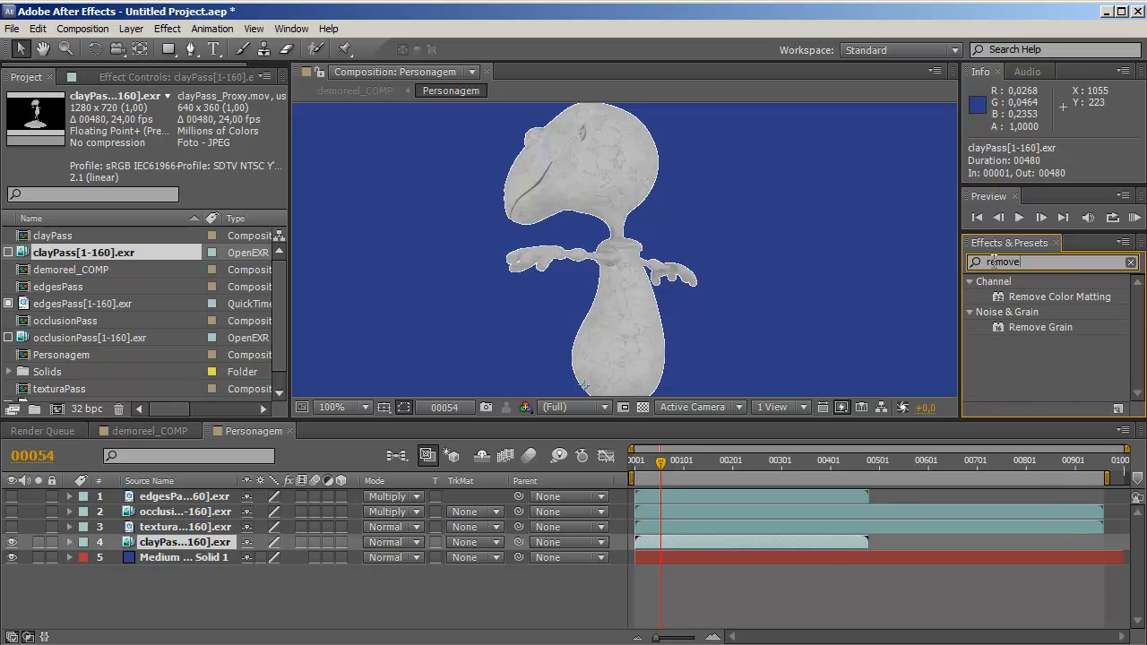
double_click(1039, 297)
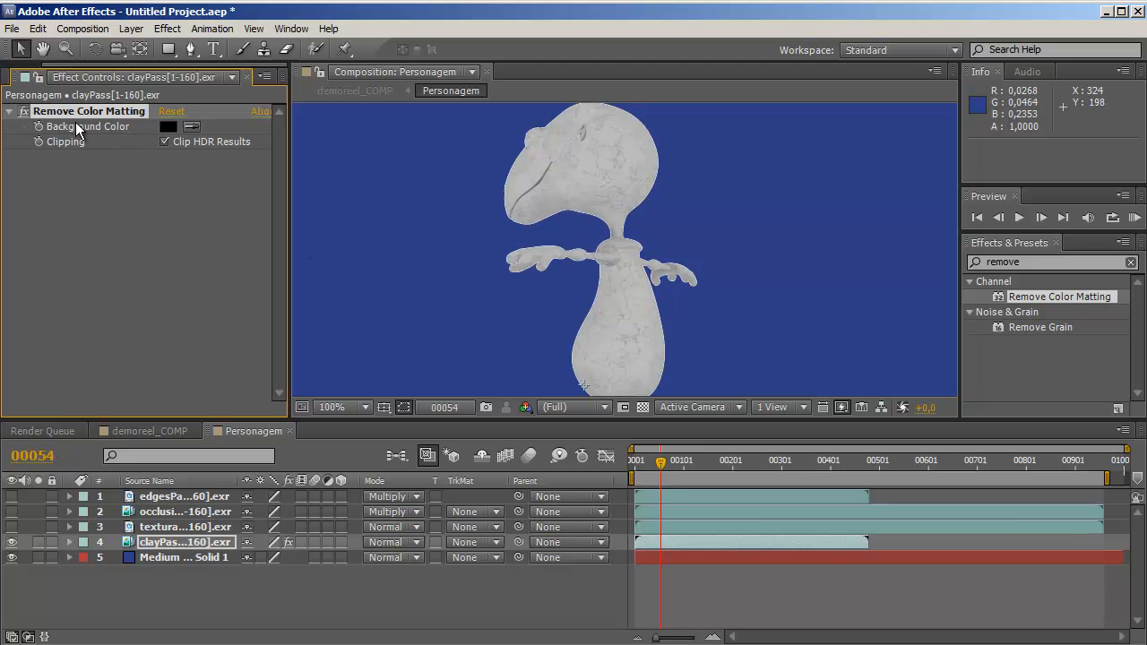
Set Remove Color Matting's background colour to white (FFFFFF) and compare the character's outline with the effect off and on.
left_click(167, 127)
left_click(82, 324)
mouse_move(82, 324)
left_mouse_down()
mouse_move(93, 310)
mouse_move(77, 334)
mouse_move(41, 272)
mouse_move(40, 283)
mouse_move(31, 277)
left_mouse_up()
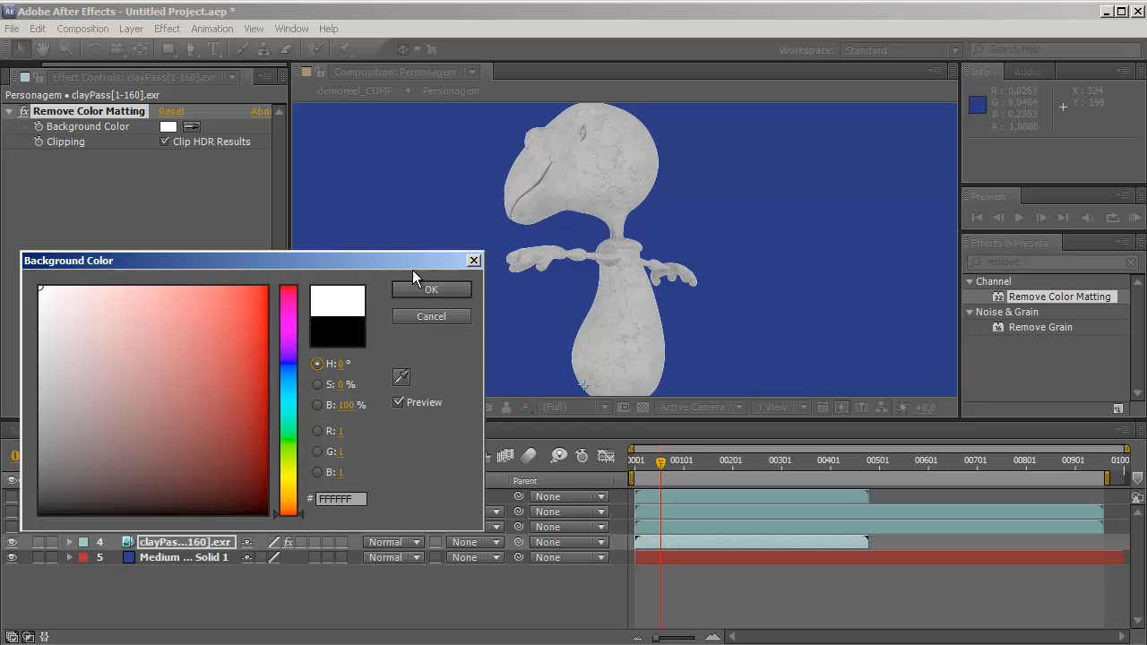
left_click(423, 290)
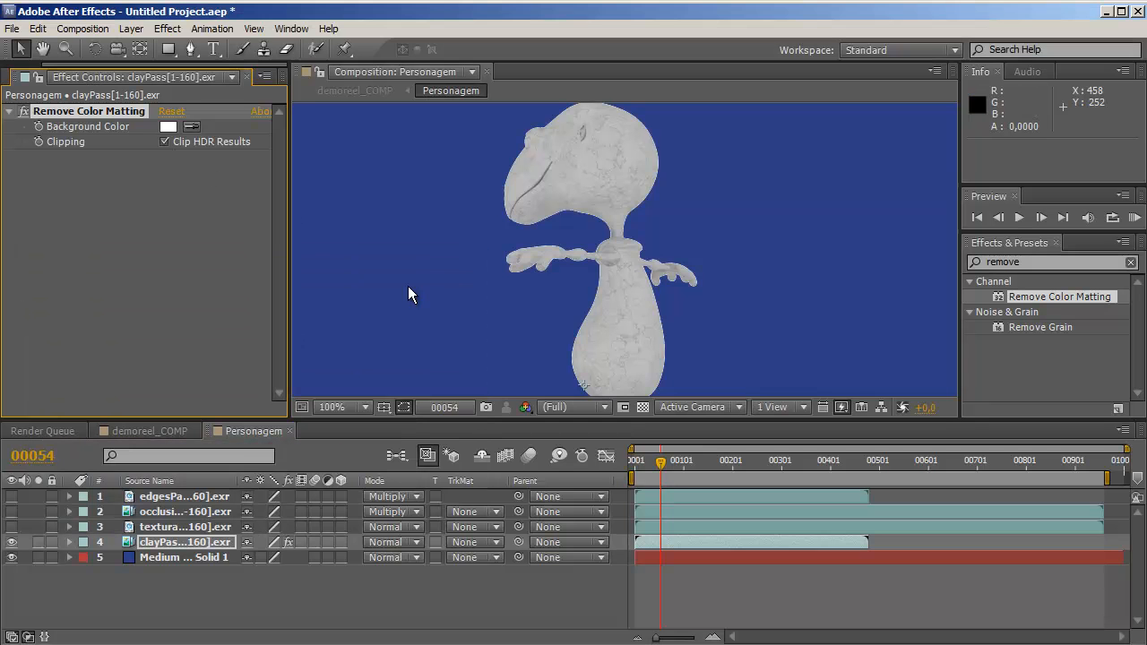
left_click(23, 112)
left_click(24, 112)
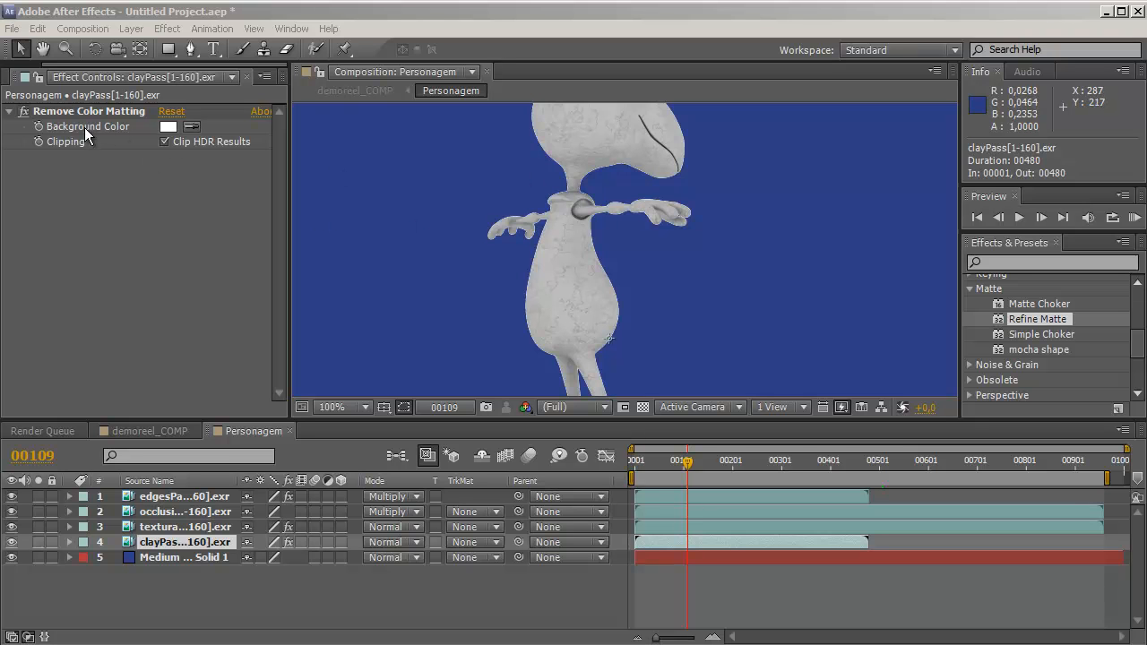
left_click(25, 112)
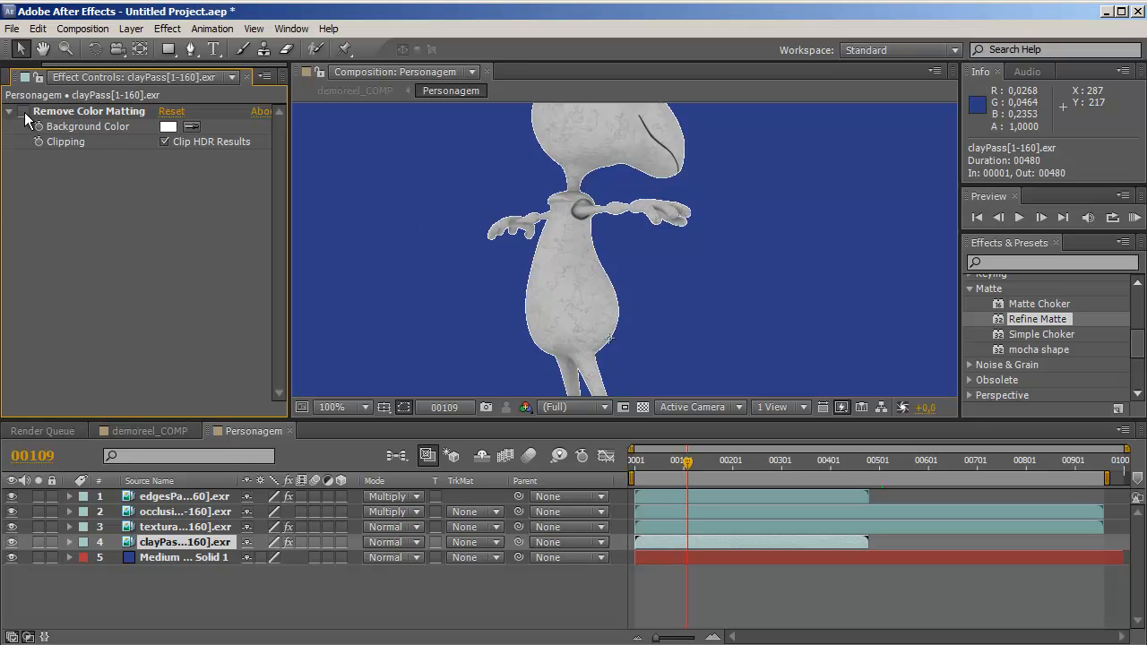
left_click(24, 112)
Apply the Refine Matte effect to the clayPass layer and set its Smooth value to 1,2.
double_click(1037, 319)
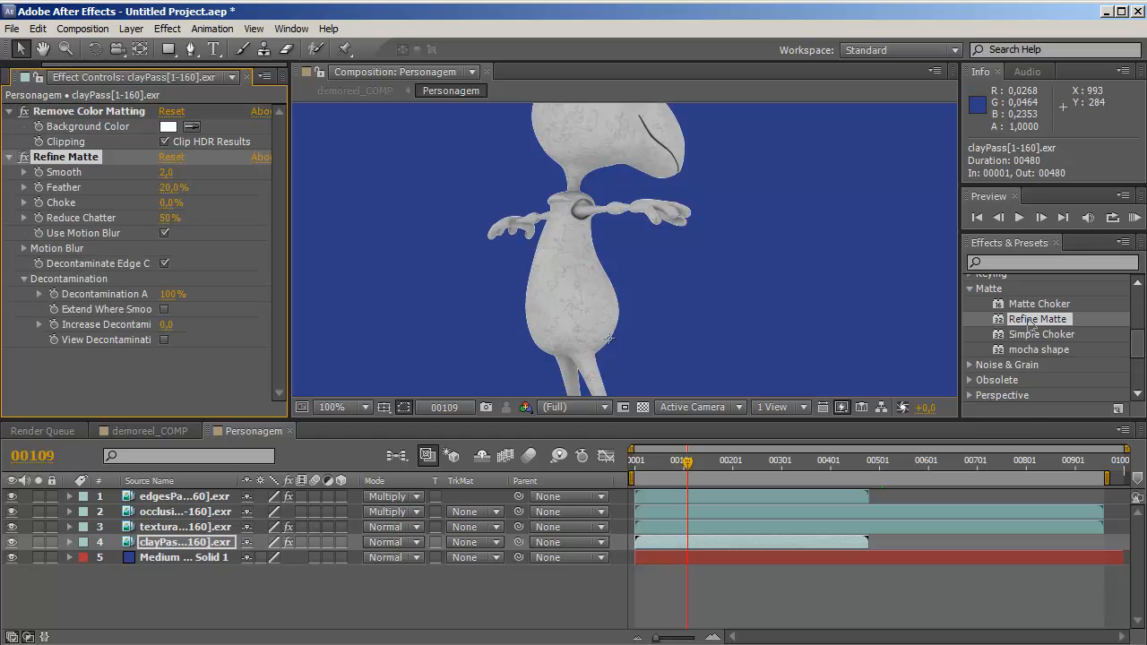
left_click(165, 173)
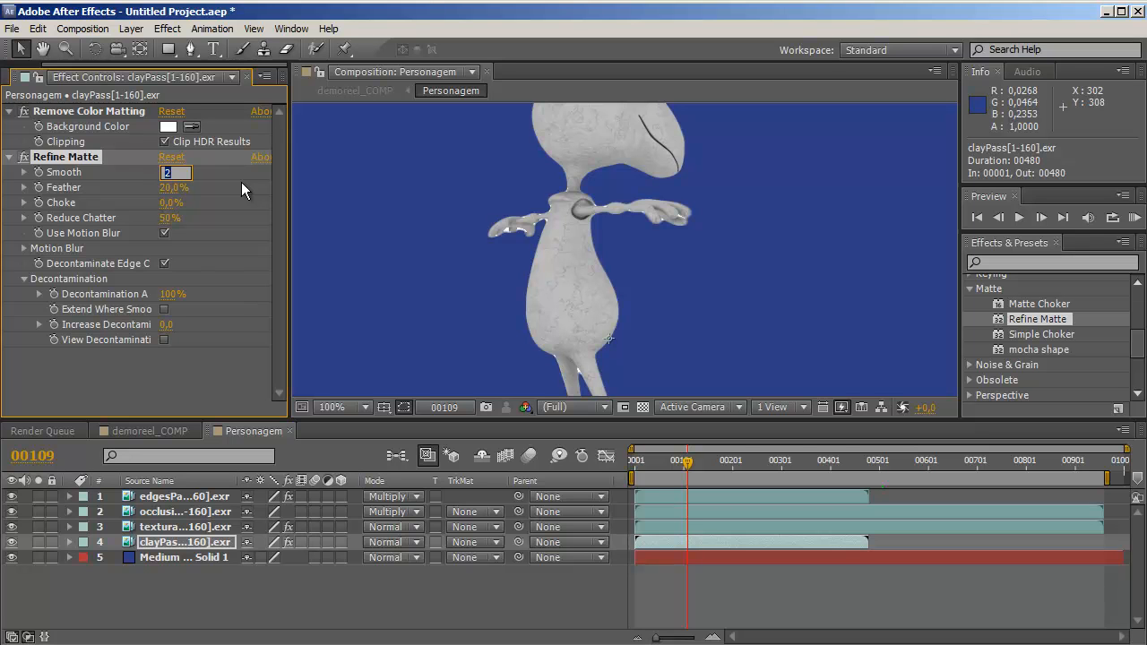
type("1,2")
key("Return")
Set the clayPass layer's Refine Matte Choke to 50% and Reduce Chatter to 0%.
left_click(173, 187)
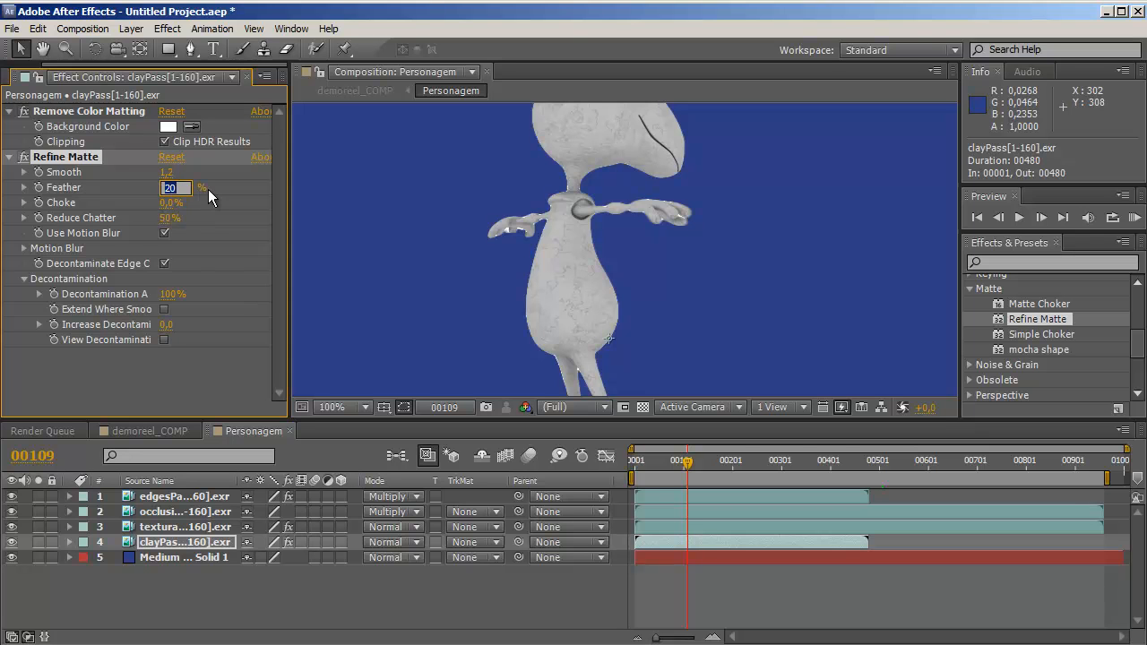
key("Tab")
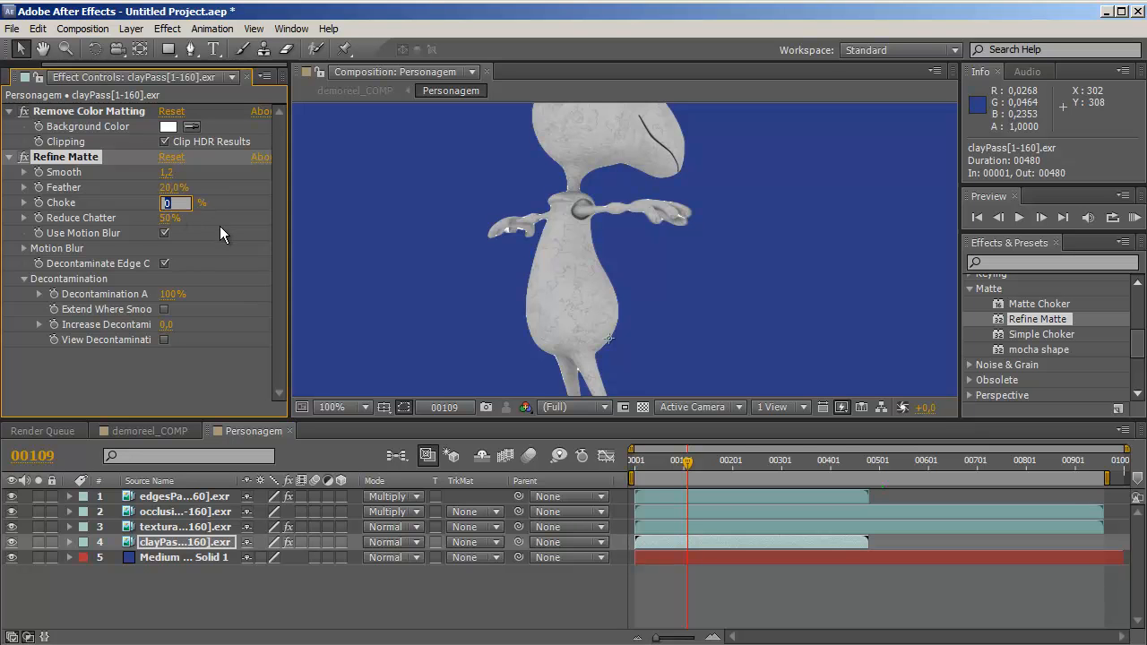
type("50")
key("Return")
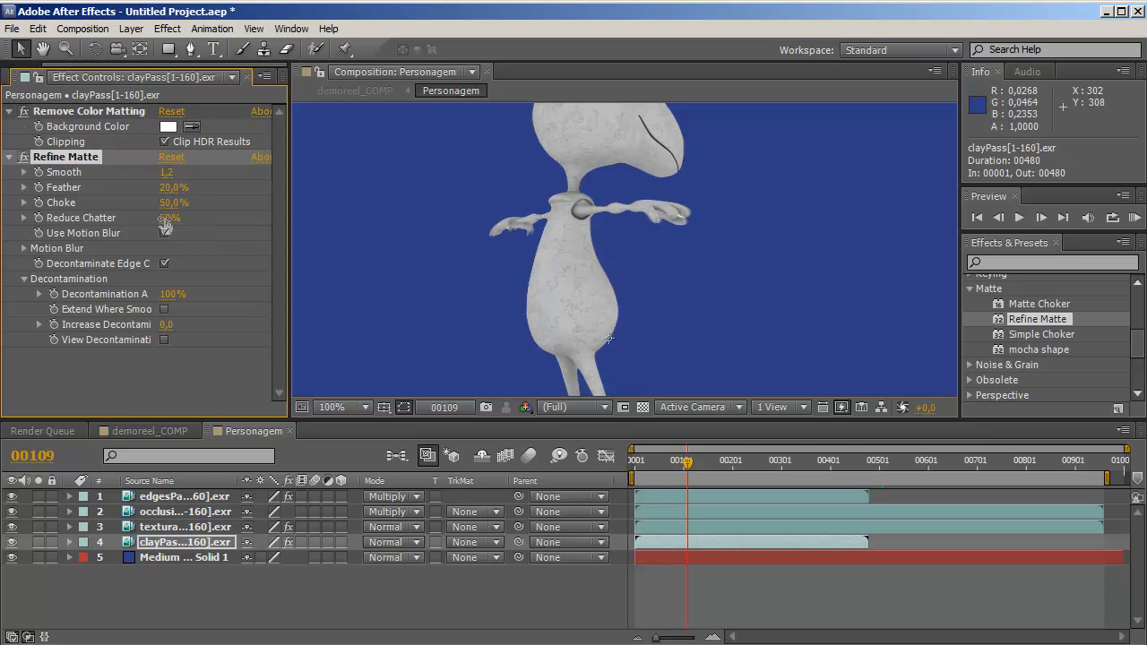
left_click(166, 219)
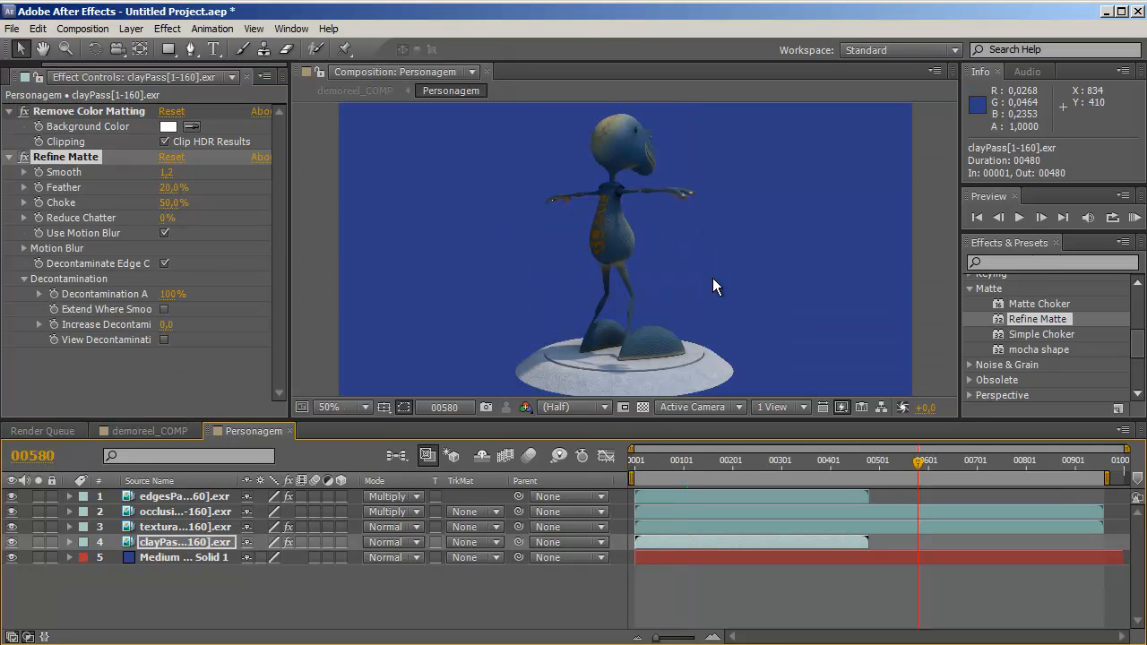
Apply the Ramp effect to the blue solid in Personagem and change its shape to Radial Ramp.
left_click(167, 559)
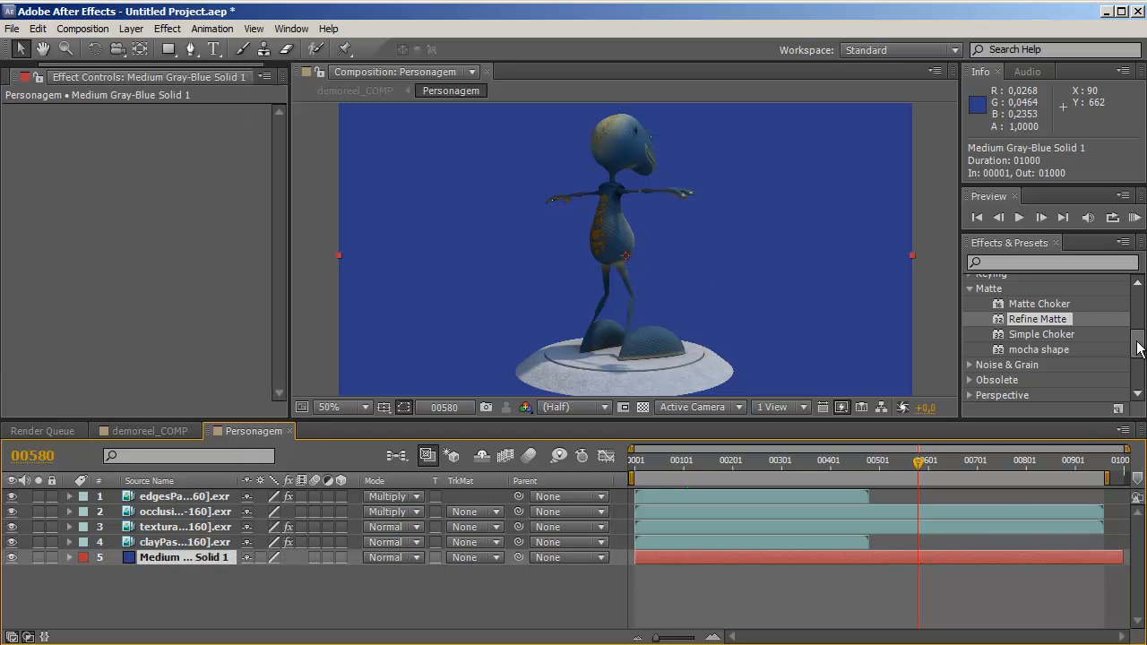
left_click(976, 302)
left_click(970, 289)
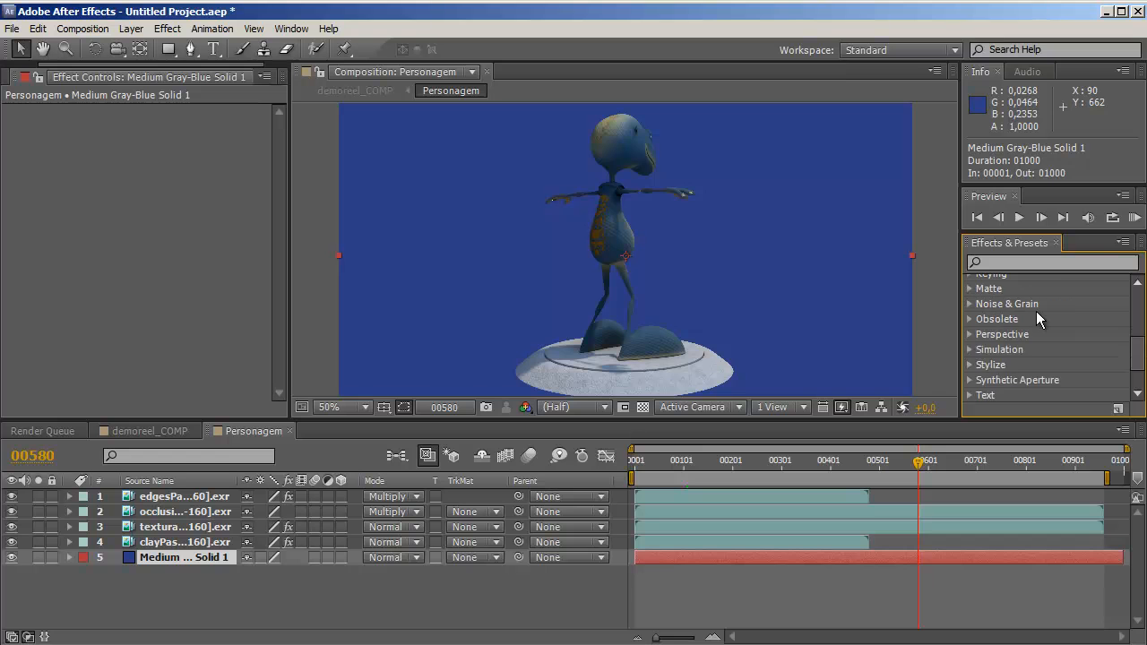
left_click_drag(1137, 352, 1137, 310)
left_click(1011, 263)
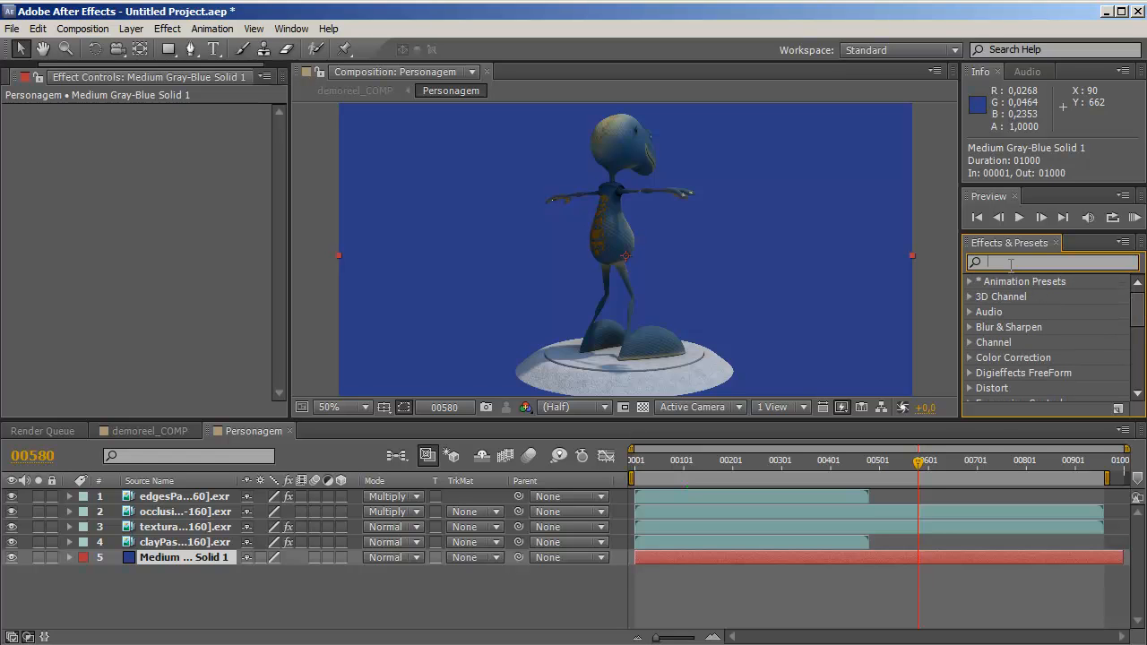
type("ramp")
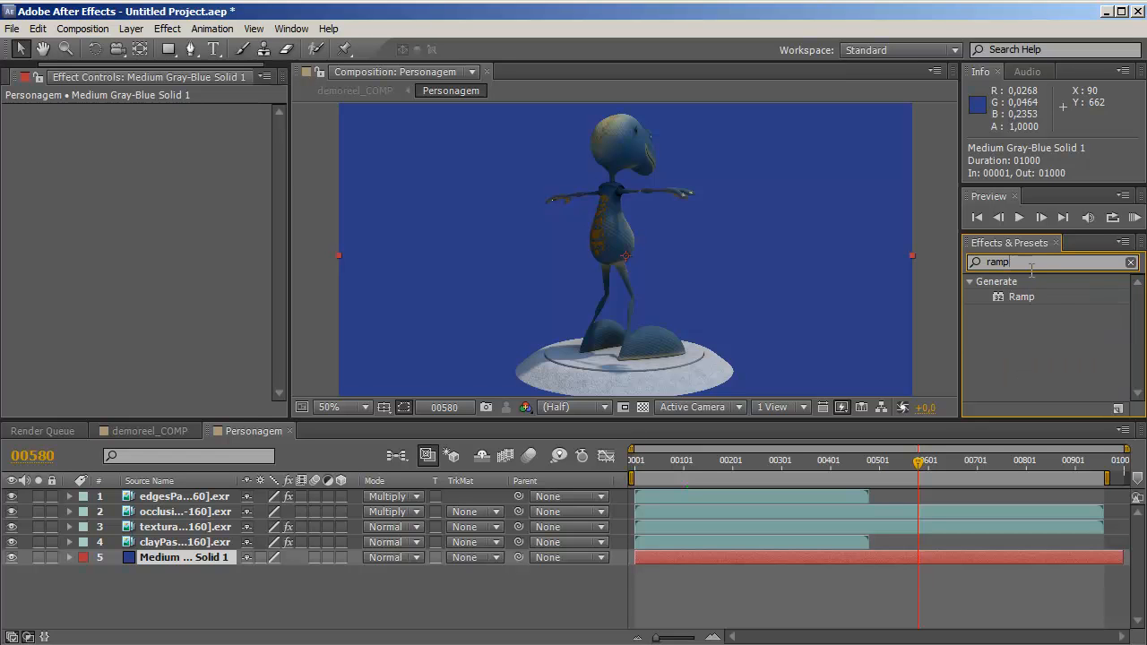
double_click(1024, 297)
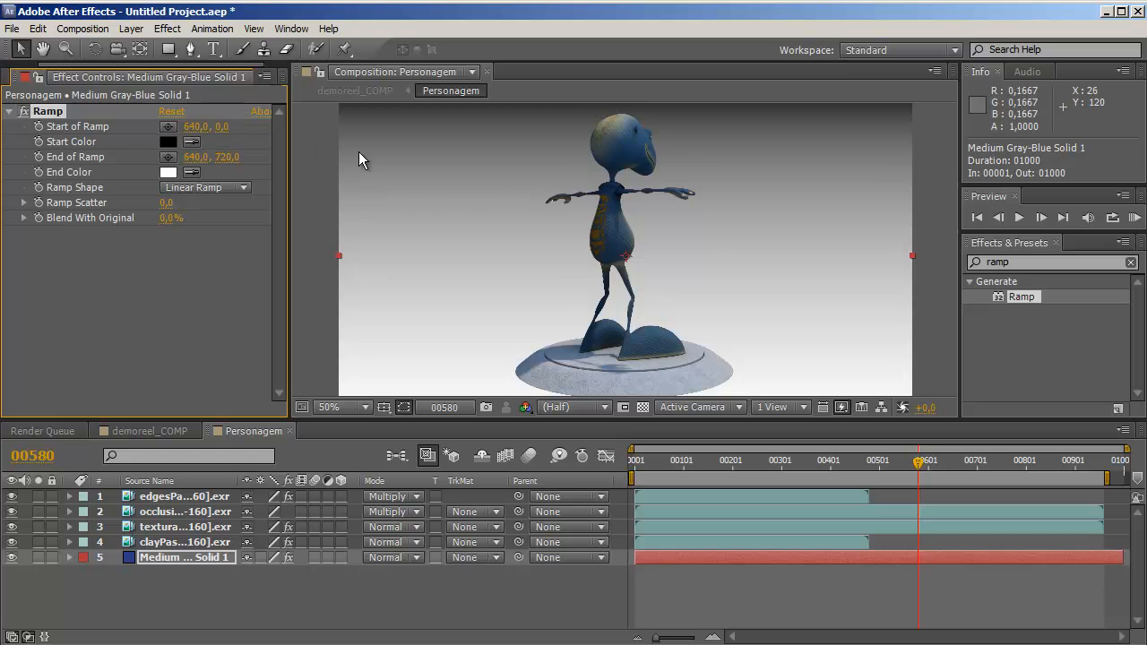
left_click(239, 191)
left_click(207, 219)
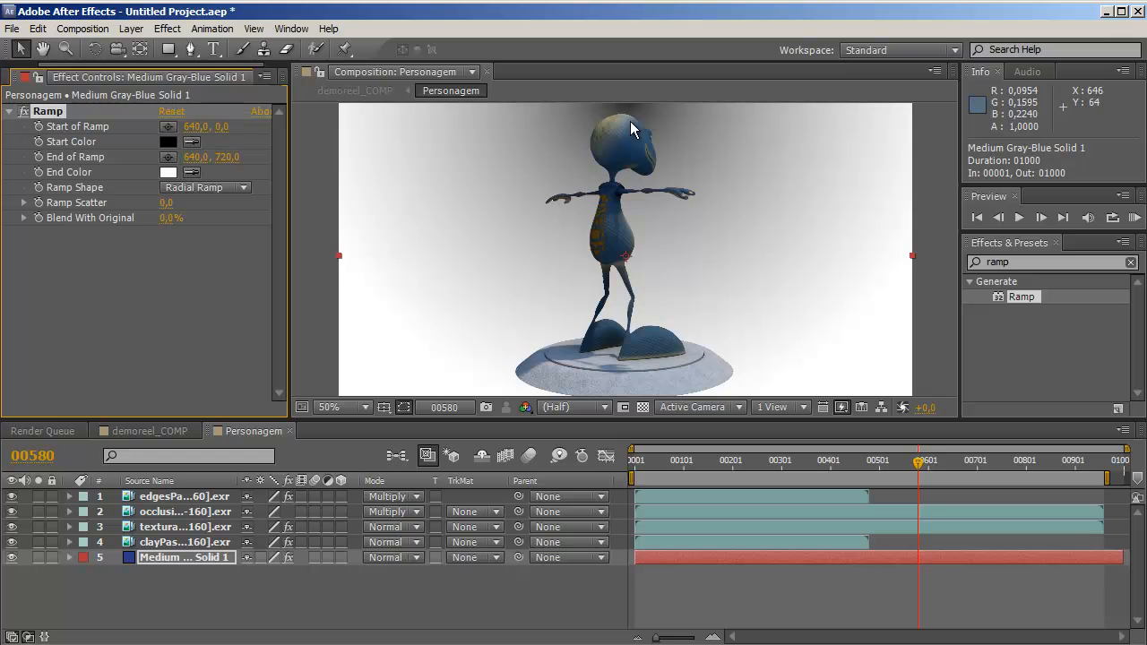
Place the ramp's start on the character's torso at about 626, 324 and its end near the frame's lower-right corner at about 1270, 662.
left_click(167, 126)
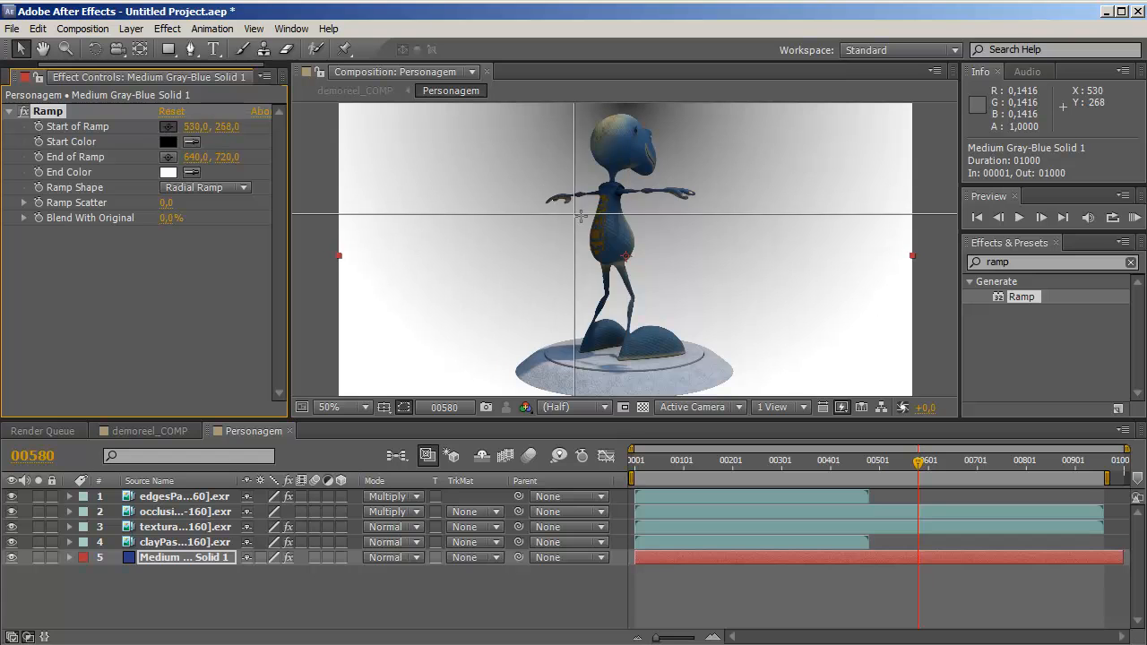
left_click(619, 240)
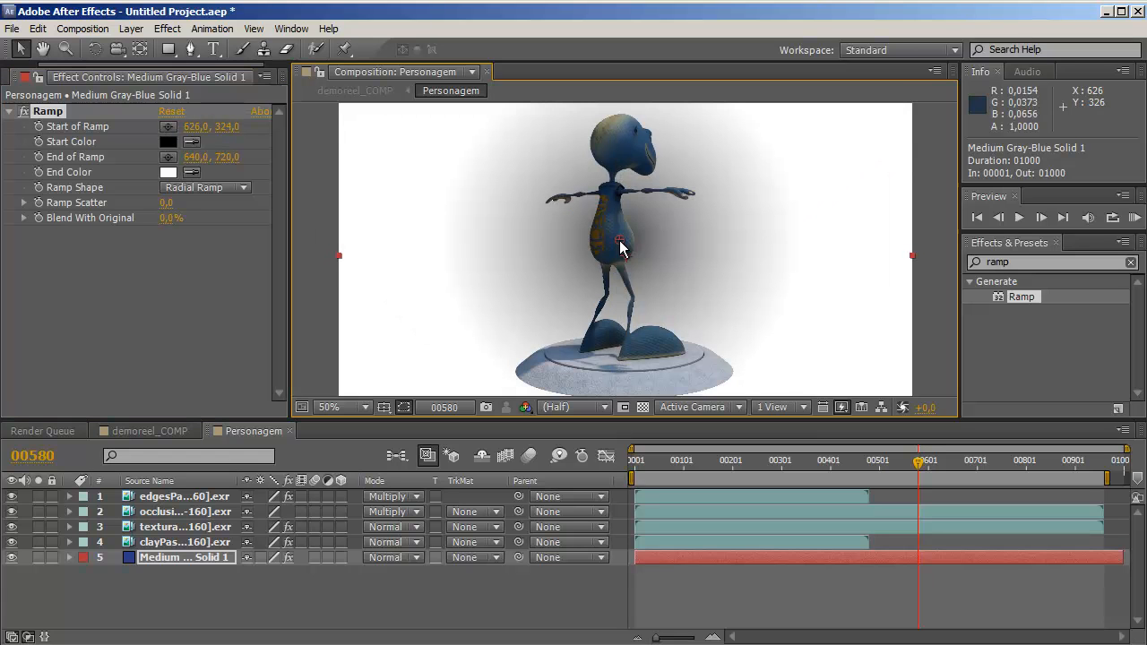
left_click(168, 156)
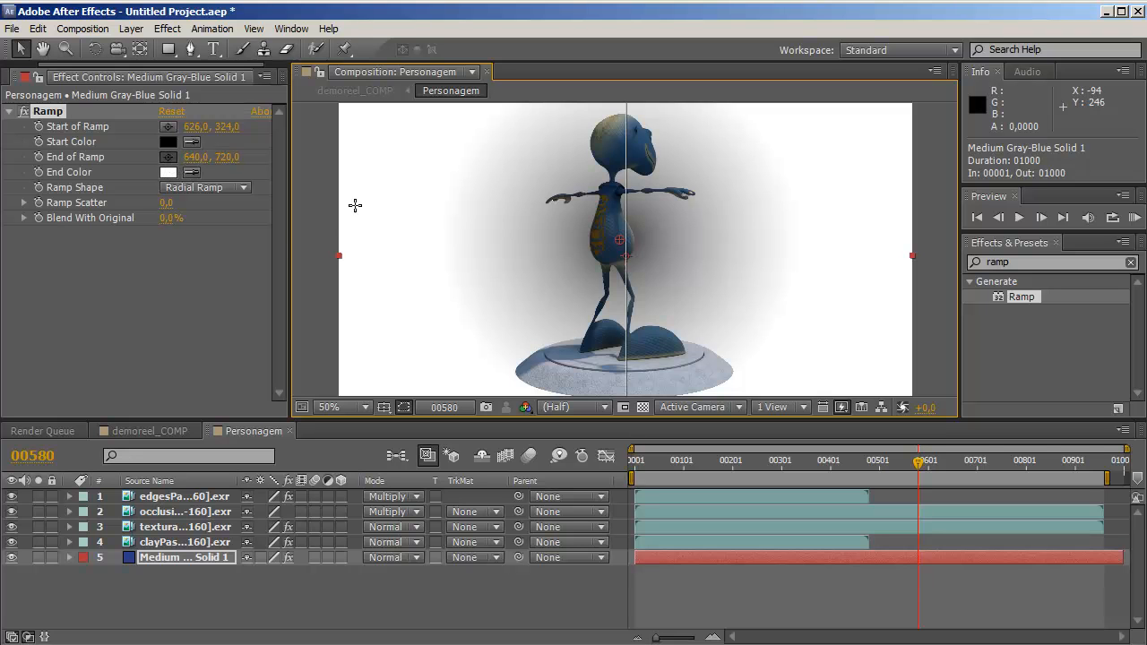
left_click(908, 391)
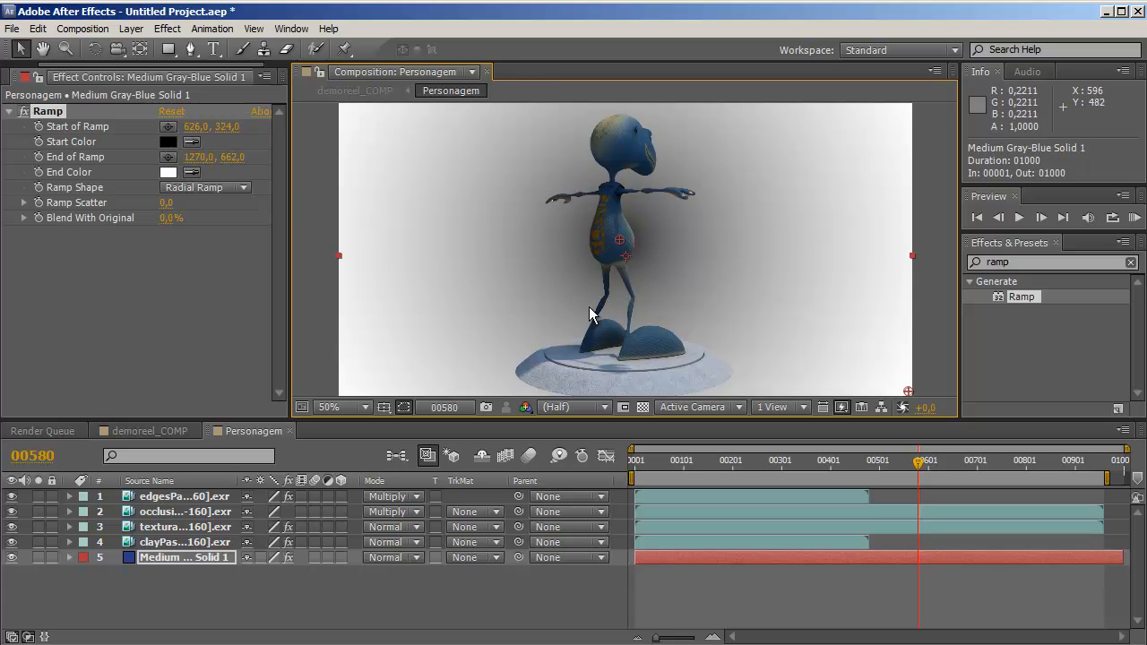
Set the Start Color of the background solid's ramp to a saturated orange, #F07100.
left_click(165, 141)
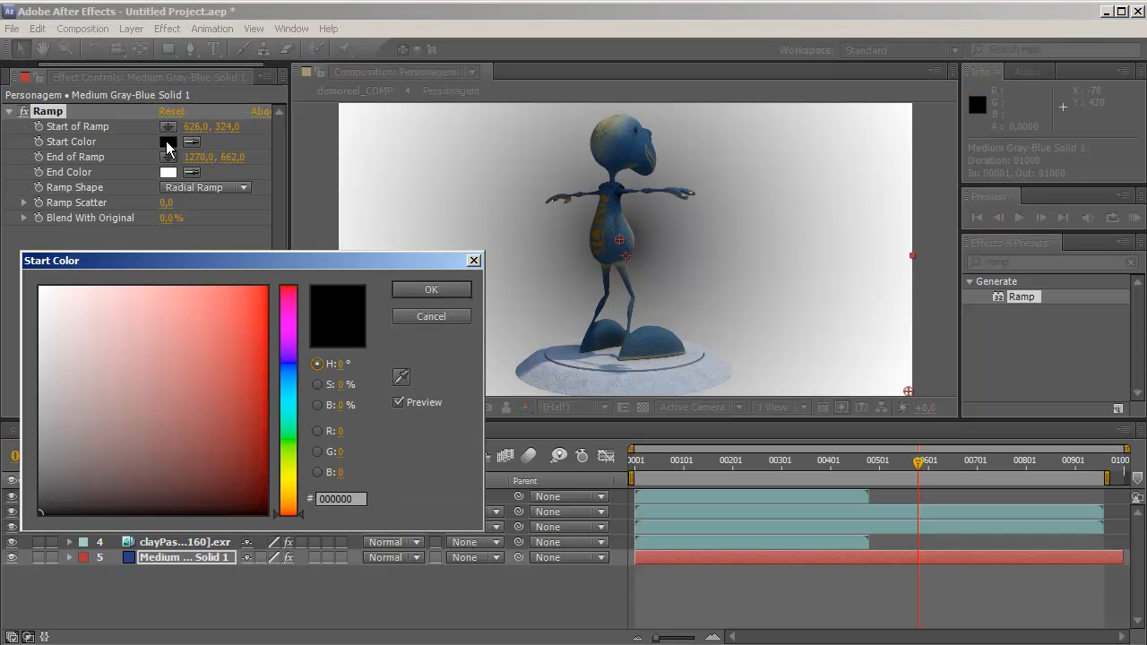
left_click_drag(287, 414, 293, 502)
left_click(260, 339)
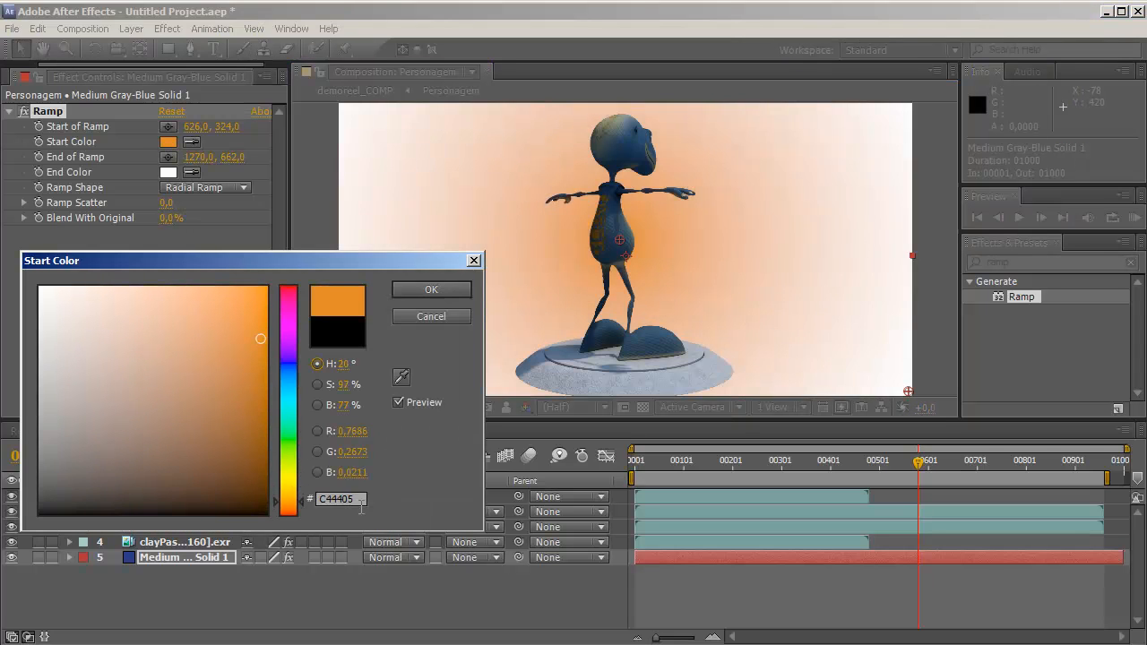
left_click_drag(302, 500, 302, 495)
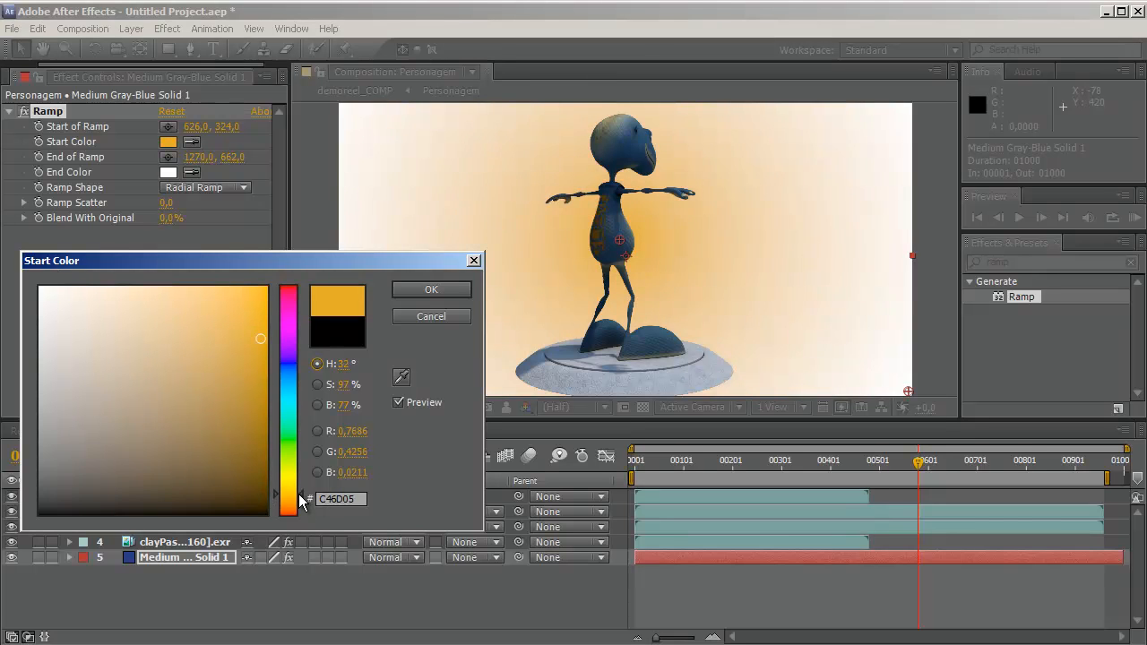
left_click_drag(256, 328, 268, 293)
left_click(419, 291)
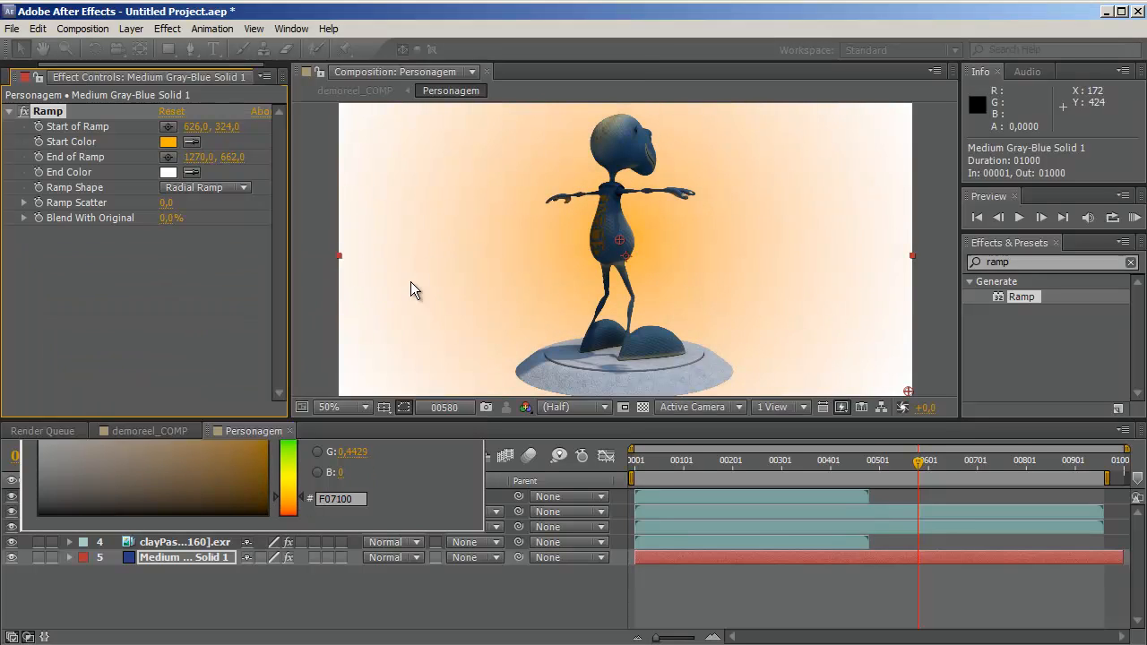
Sample the ramp's start color into End Color and shift it to a saturated red-orange, fine-tuning the Ramp Scatter.
left_click(191, 173)
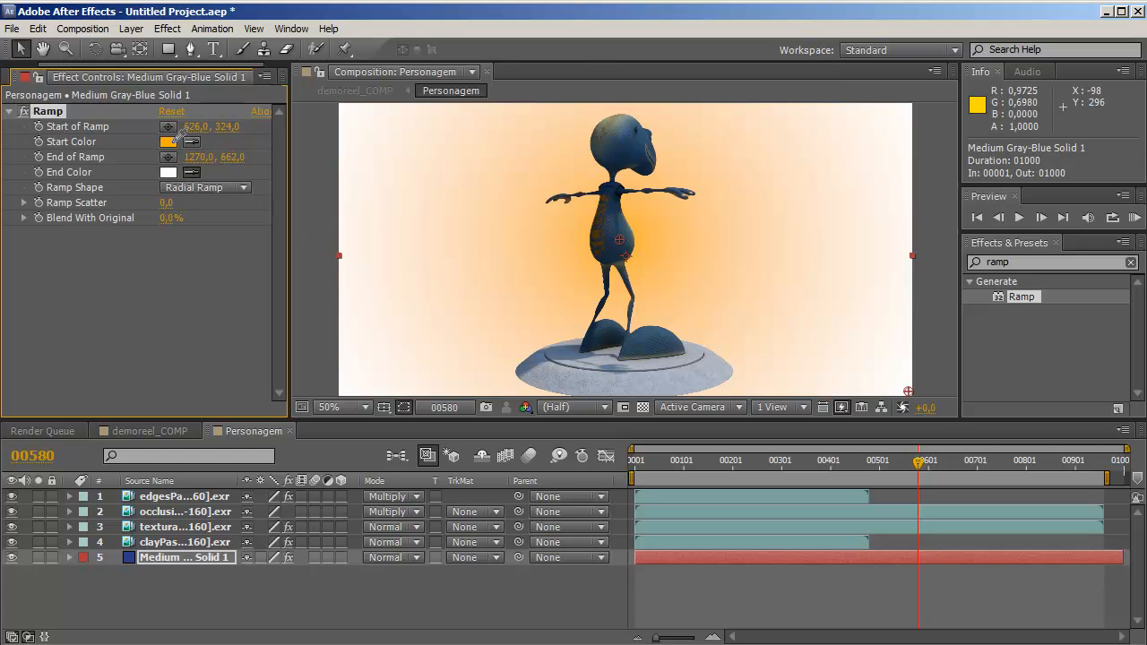
left_click(173, 141)
left_click(168, 171)
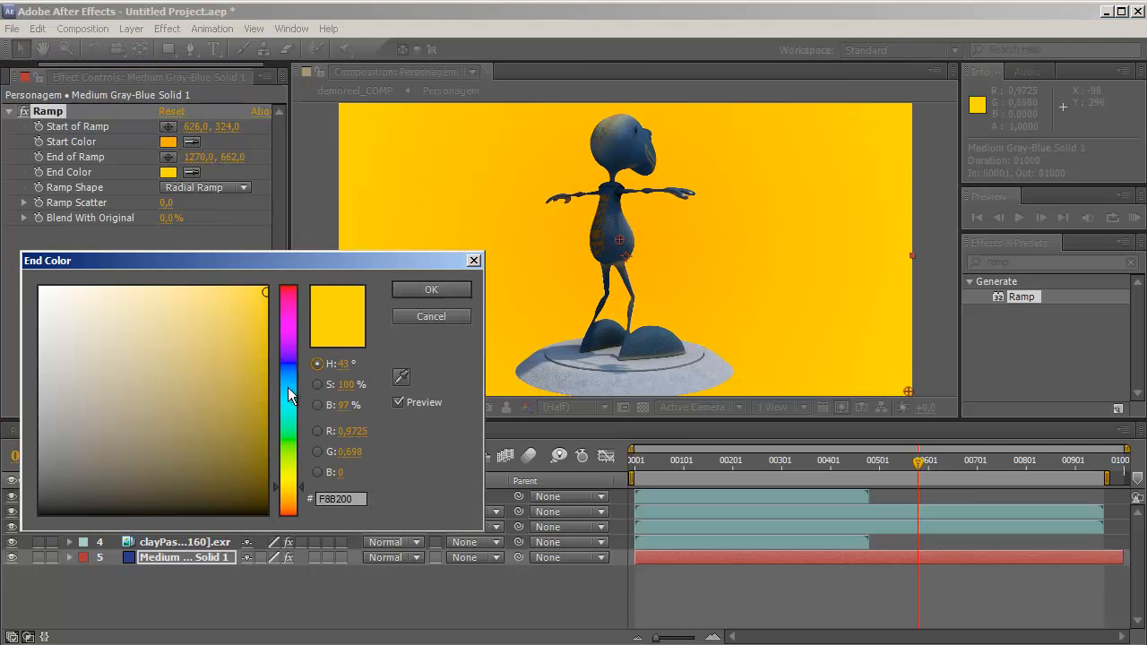
left_click_drag(296, 493, 302, 508)
left_click_drag(302, 509, 302, 513)
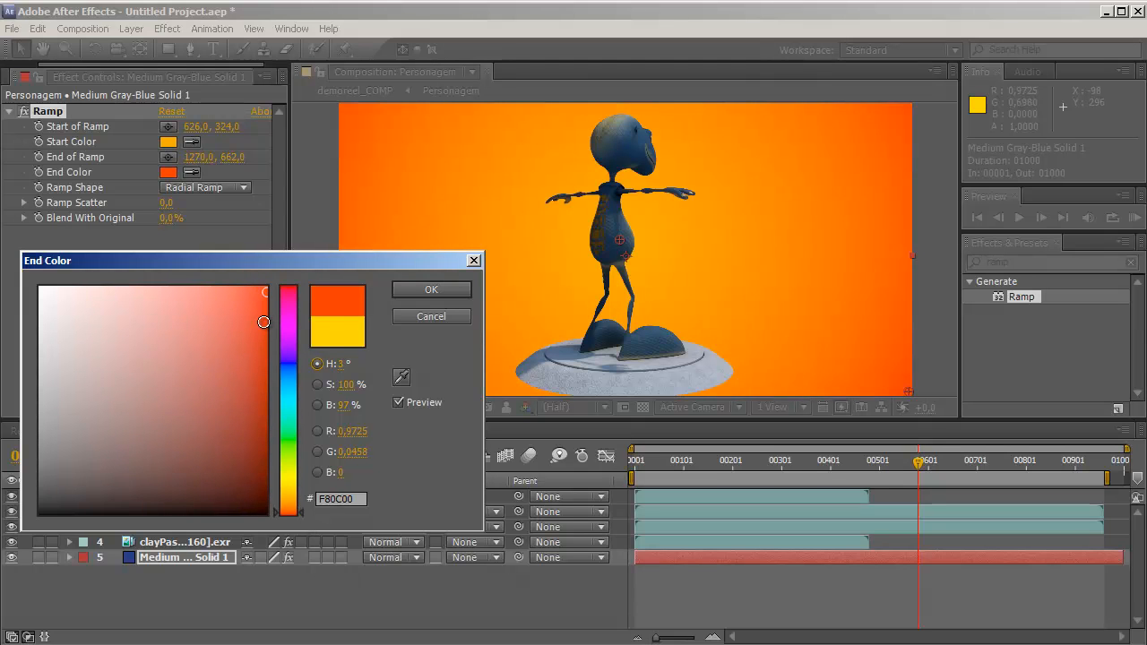
left_click_drag(265, 316, 265, 312)
left_click_drag(326, 269, 337, 210)
left_click(439, 231)
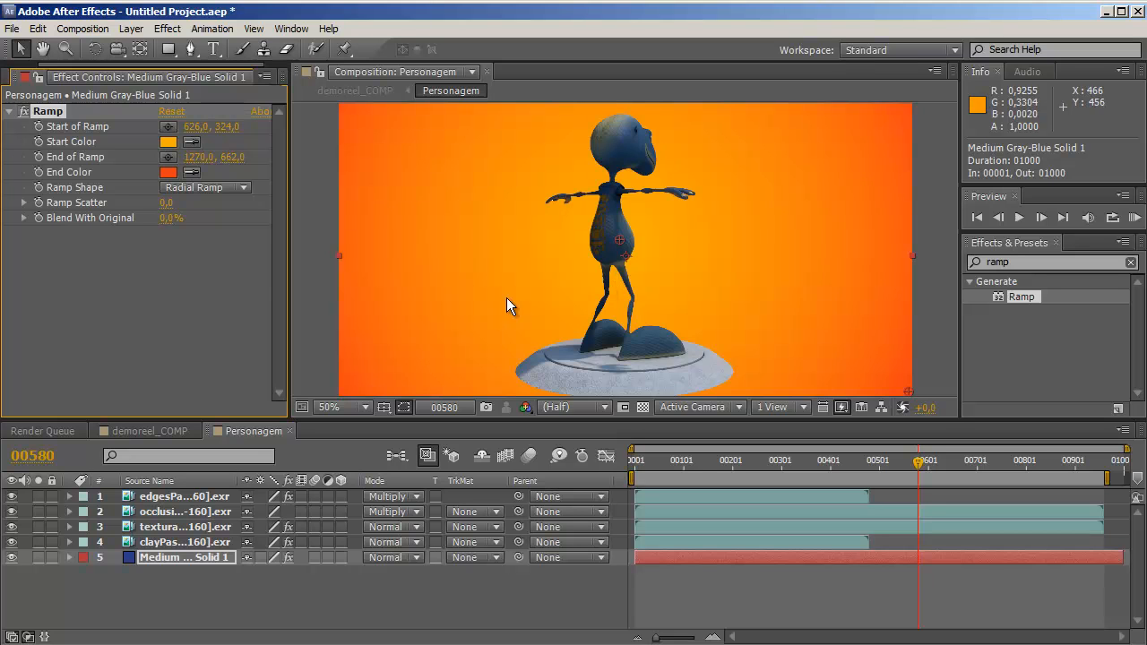
left_click_drag(167, 204, 302, 209)
left_click_drag(470, 210, 191, 219)
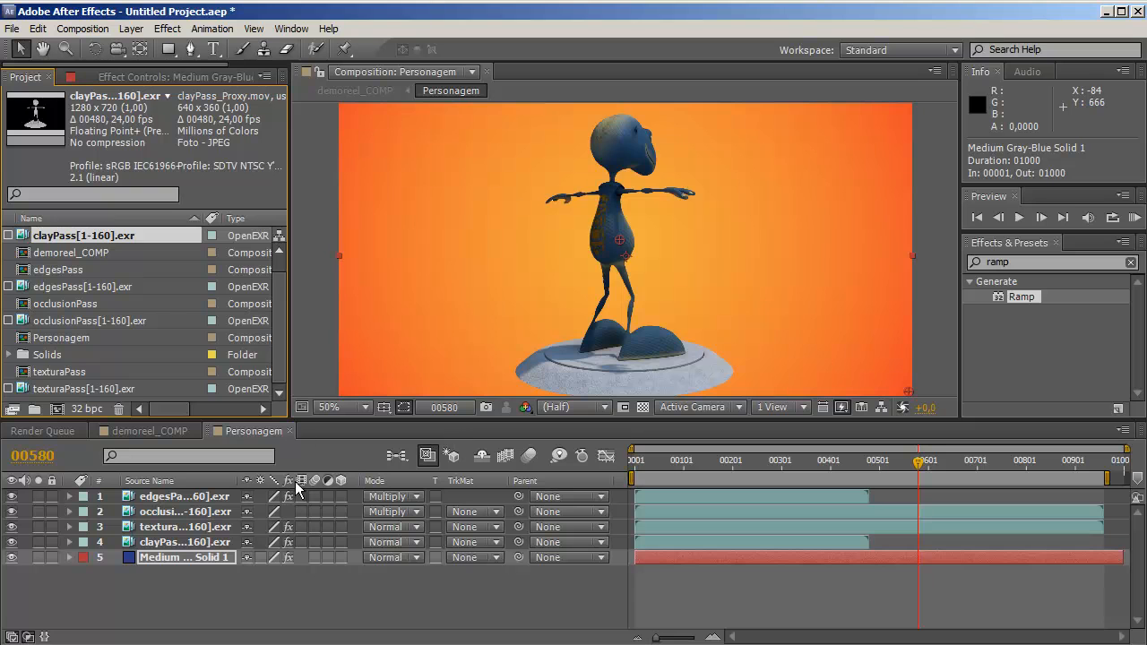
Close the composition viewer and add the Personagem composition to the render queue.
left_click(75, 258)
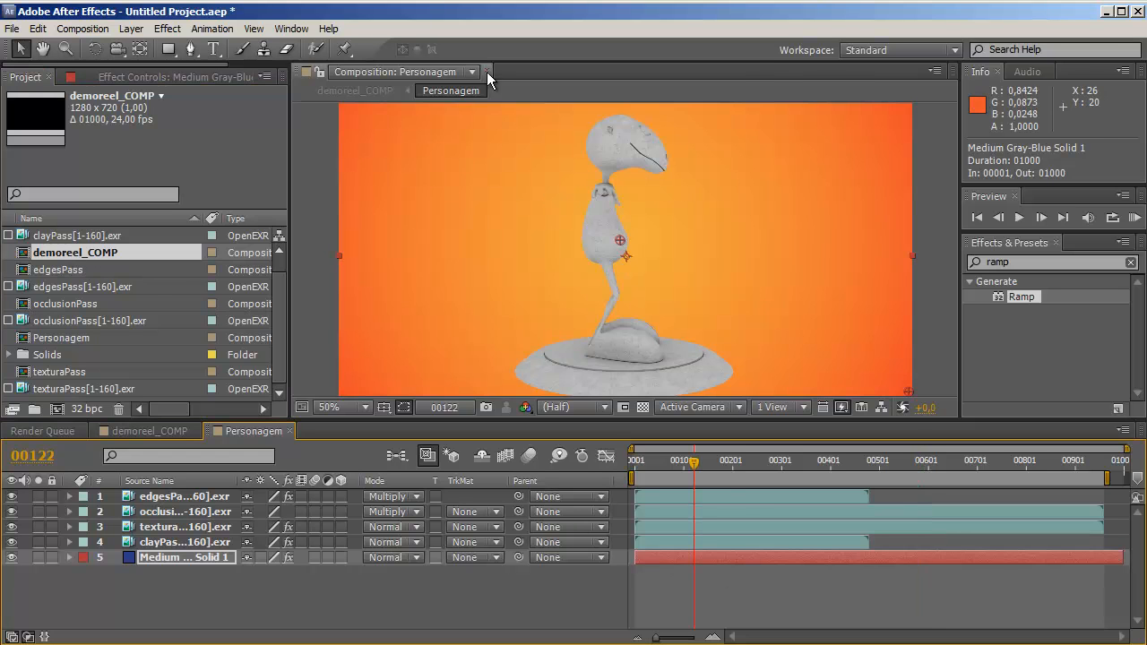
left_click(488, 71)
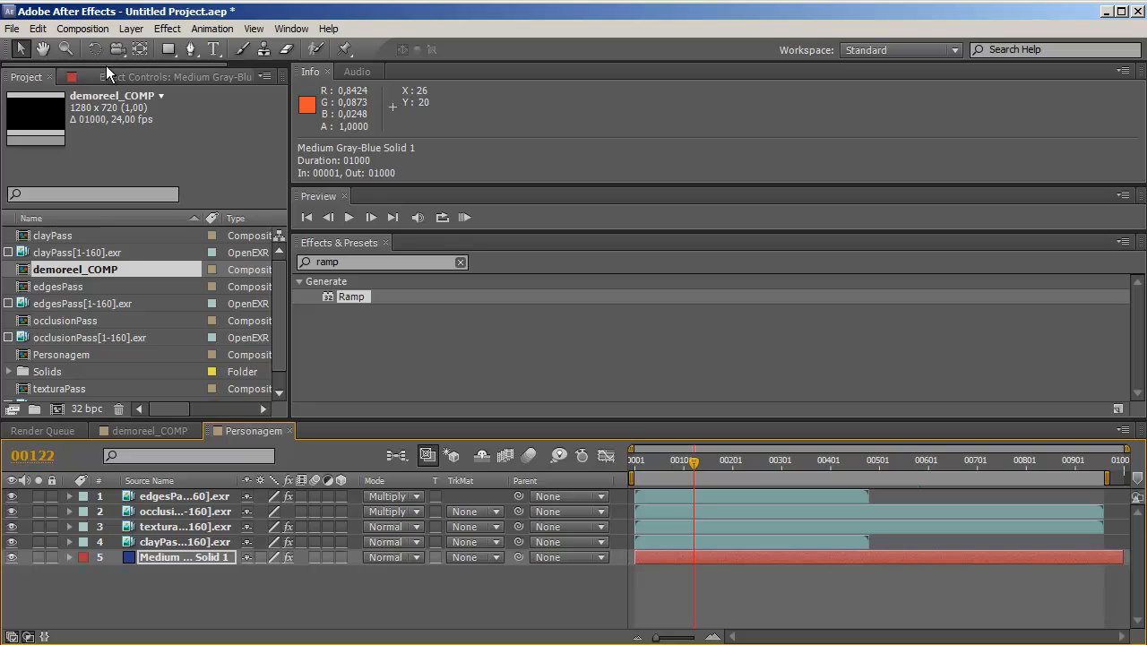
left_click(90, 31)
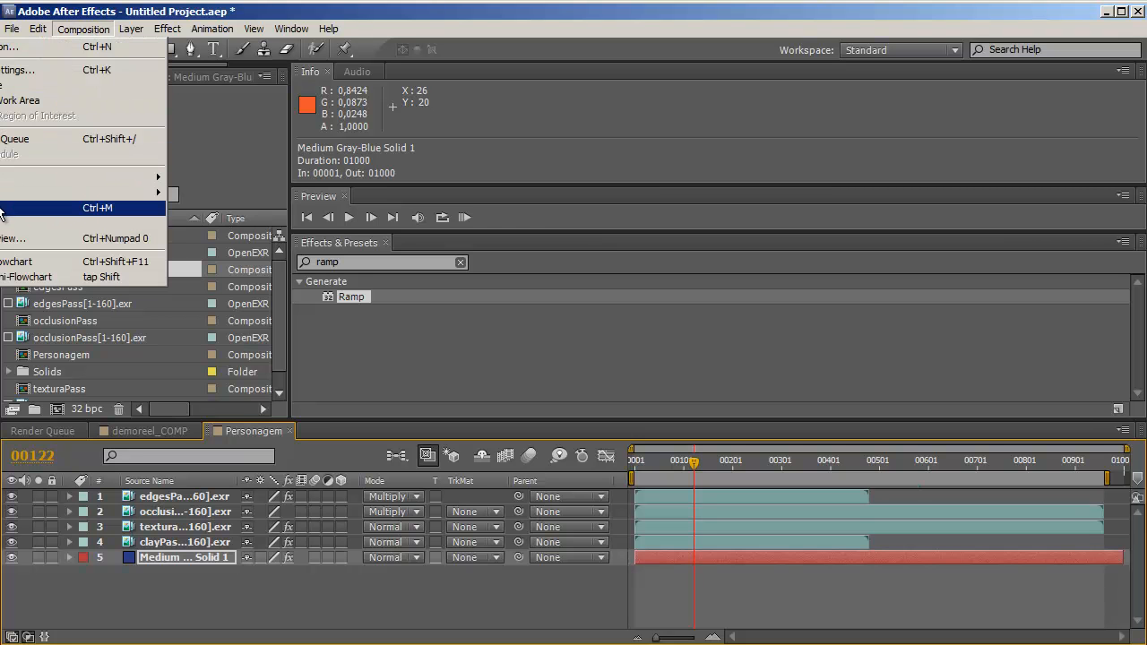
left_click(25, 142)
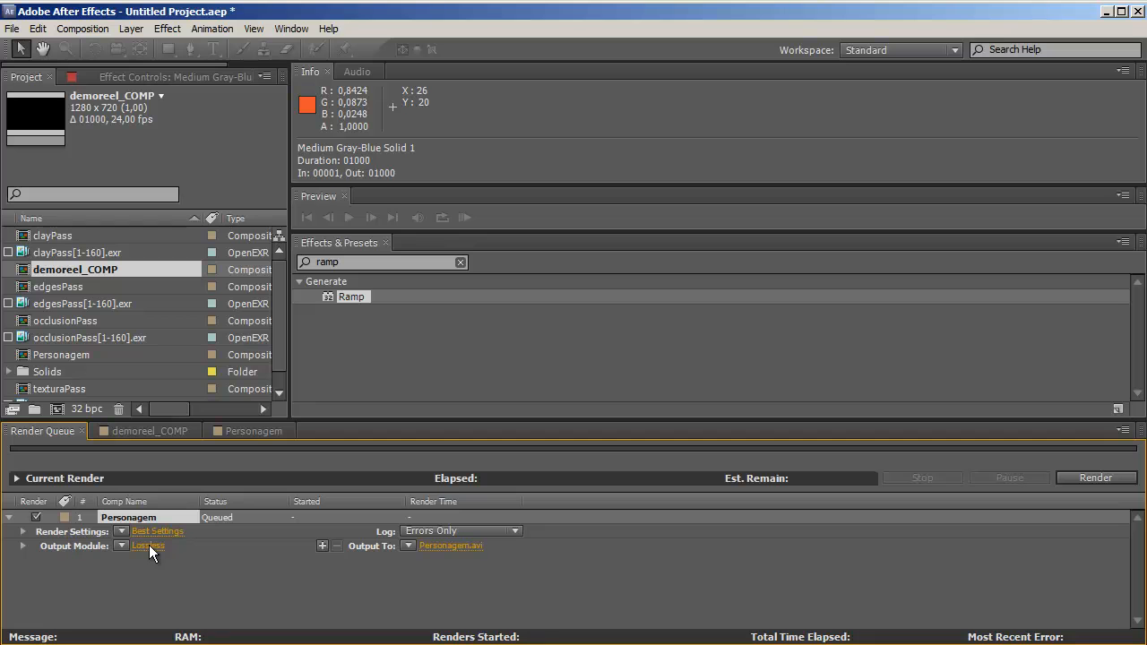
Check where the work area ends in the Personagem and demoreel_COMP timelines.
left_click(235, 432)
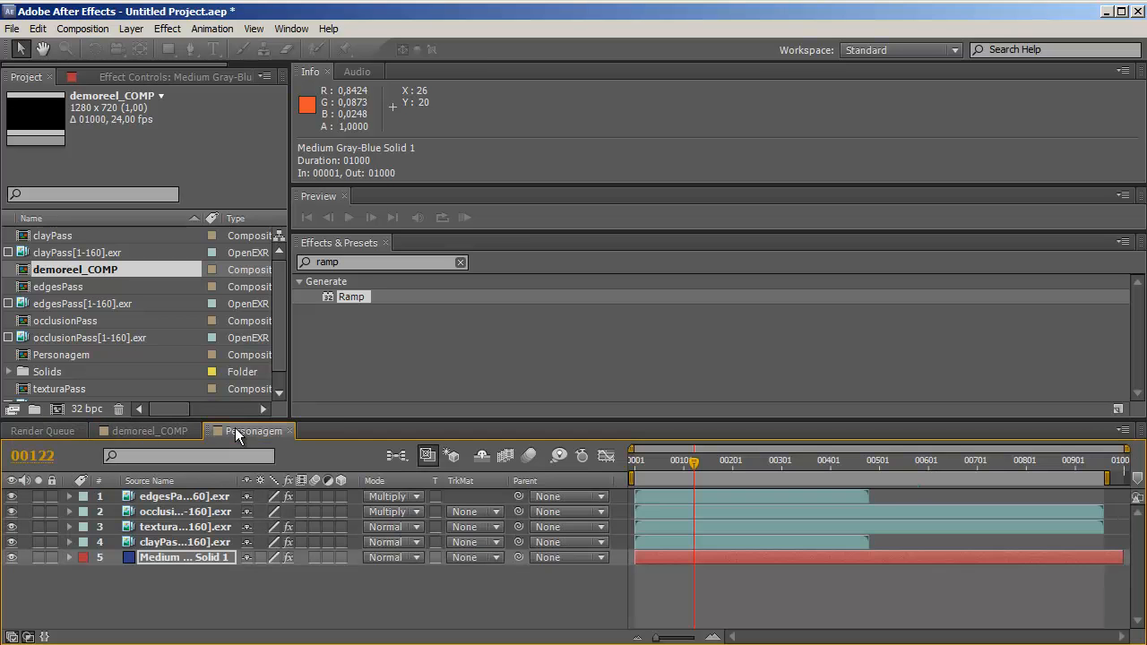
left_click(166, 432)
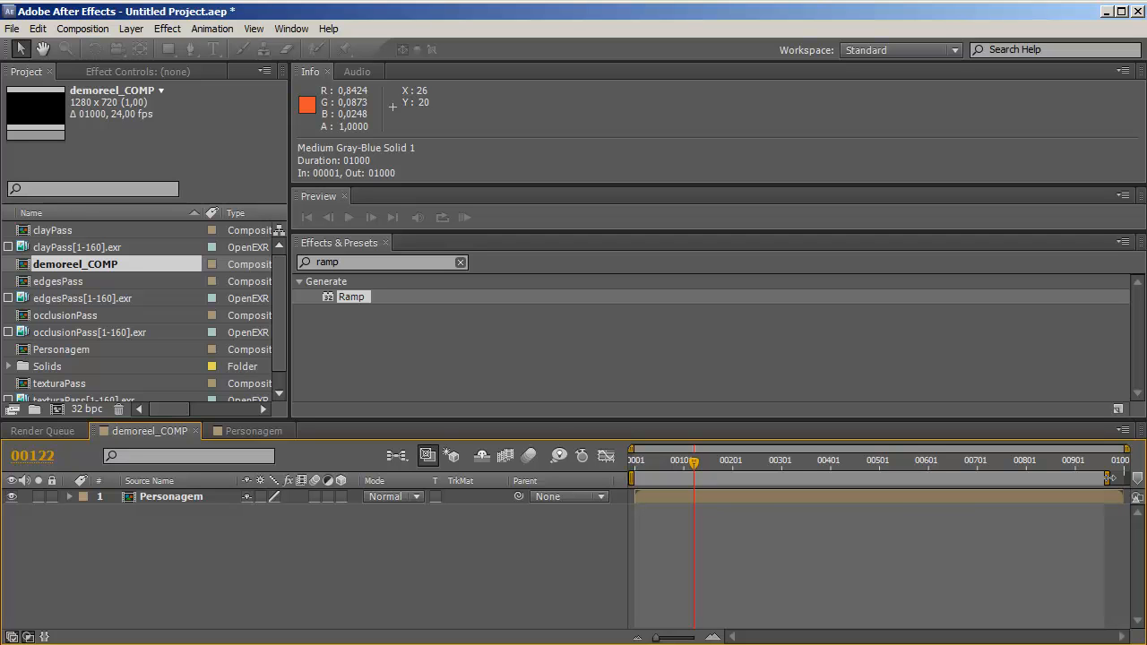
left_click_drag(1109, 478, 1110, 478)
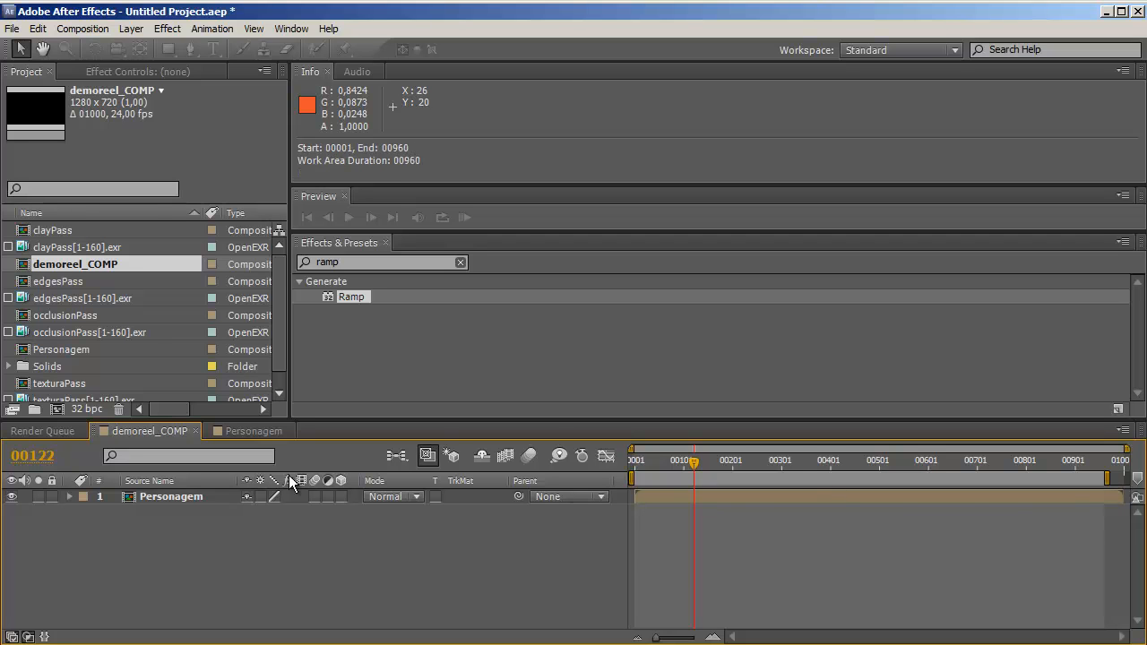
left_click(260, 431)
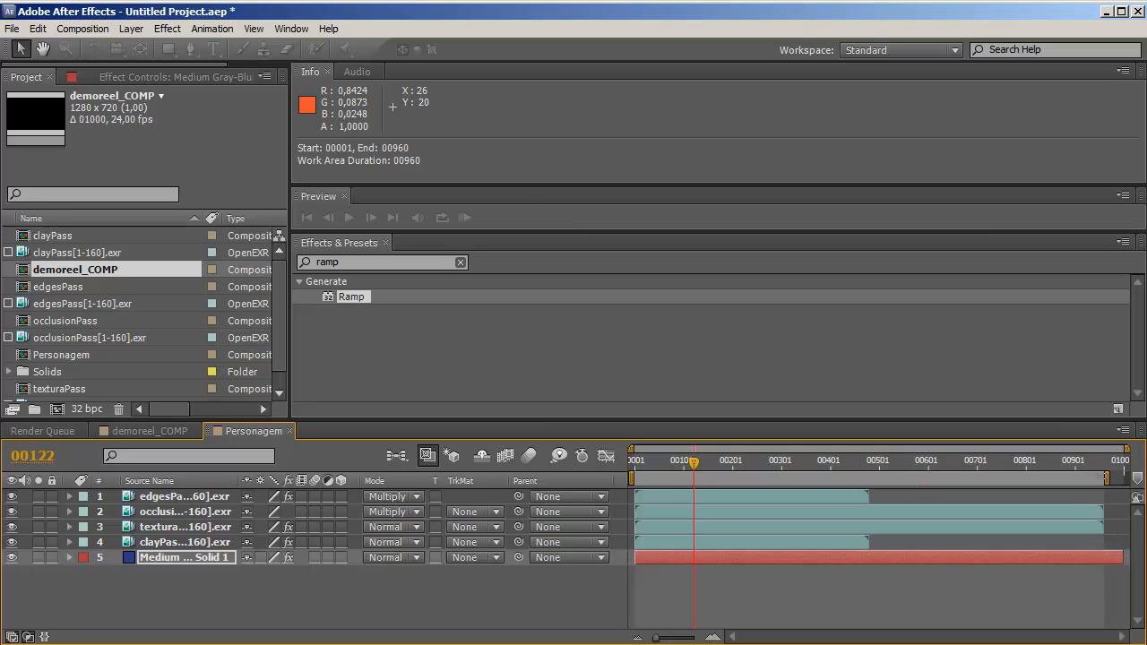
left_click(180, 429)
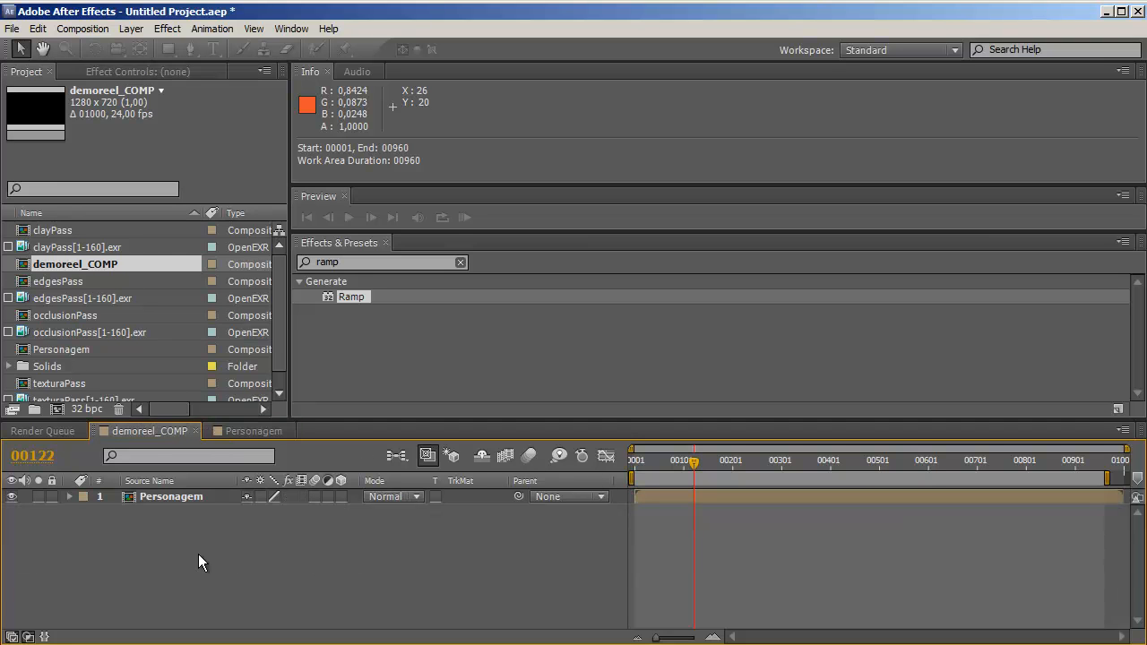
Set the queued item's output module format to Windows Media and accept its Windows Media Video 9 format options.
left_click(57, 430)
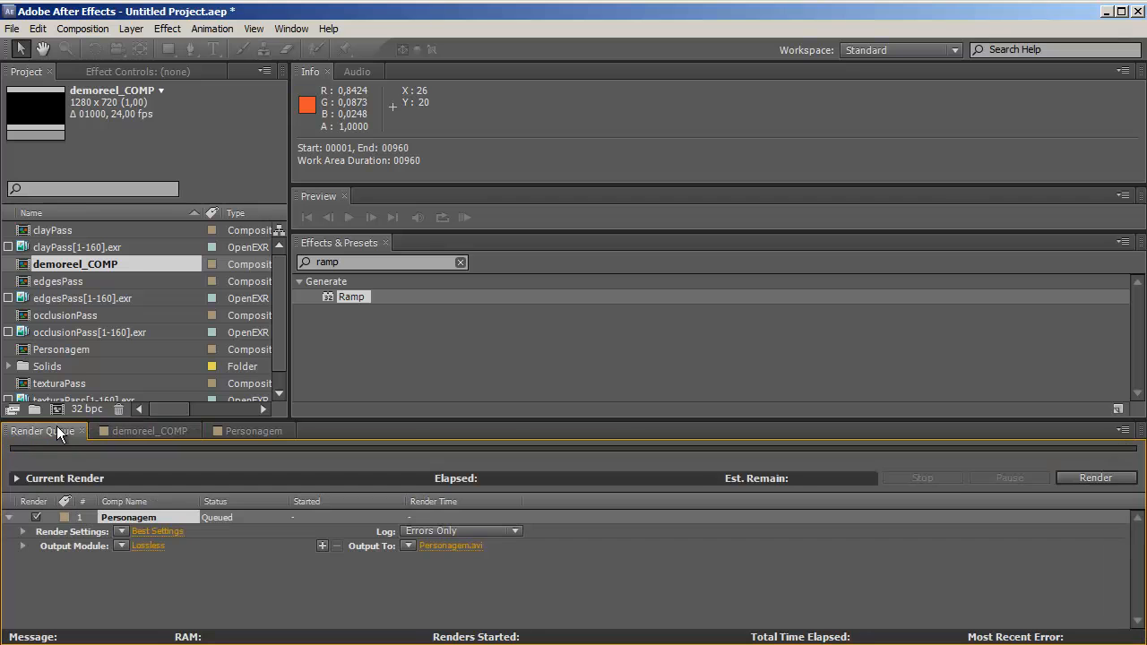
left_click(143, 546)
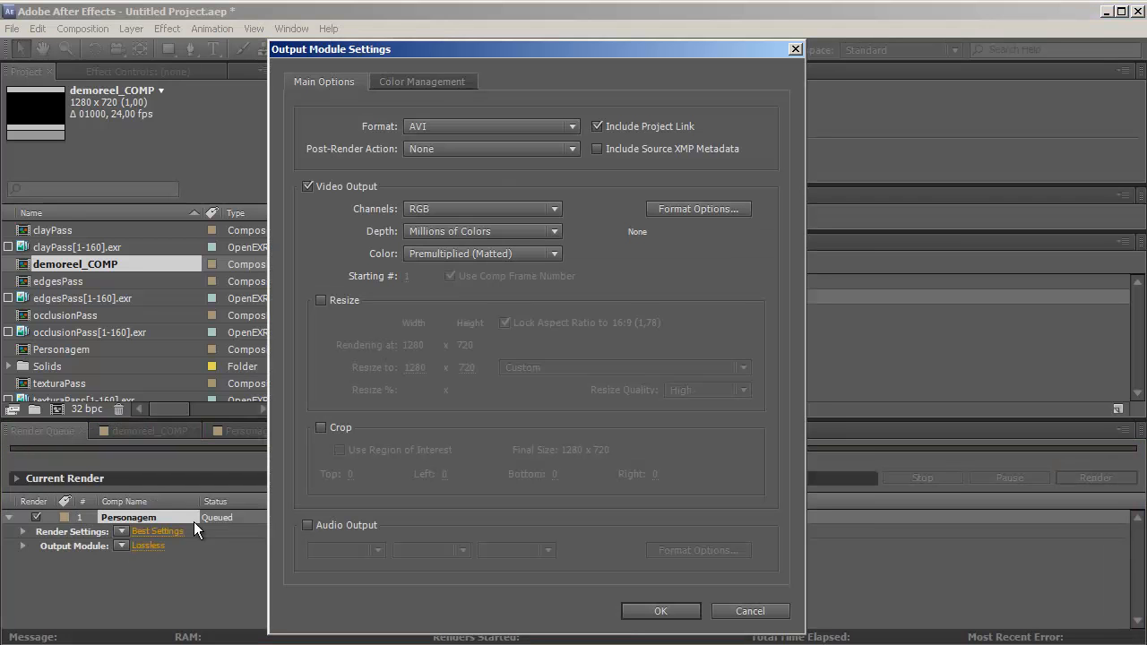
left_click(424, 125)
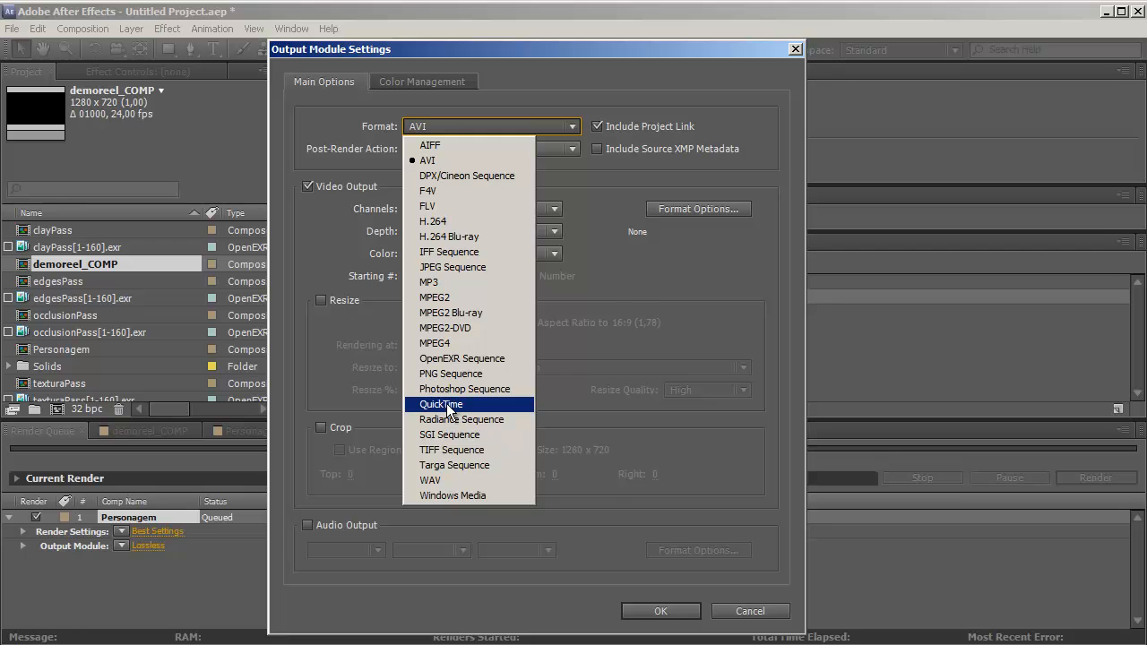
left_click(454, 495)
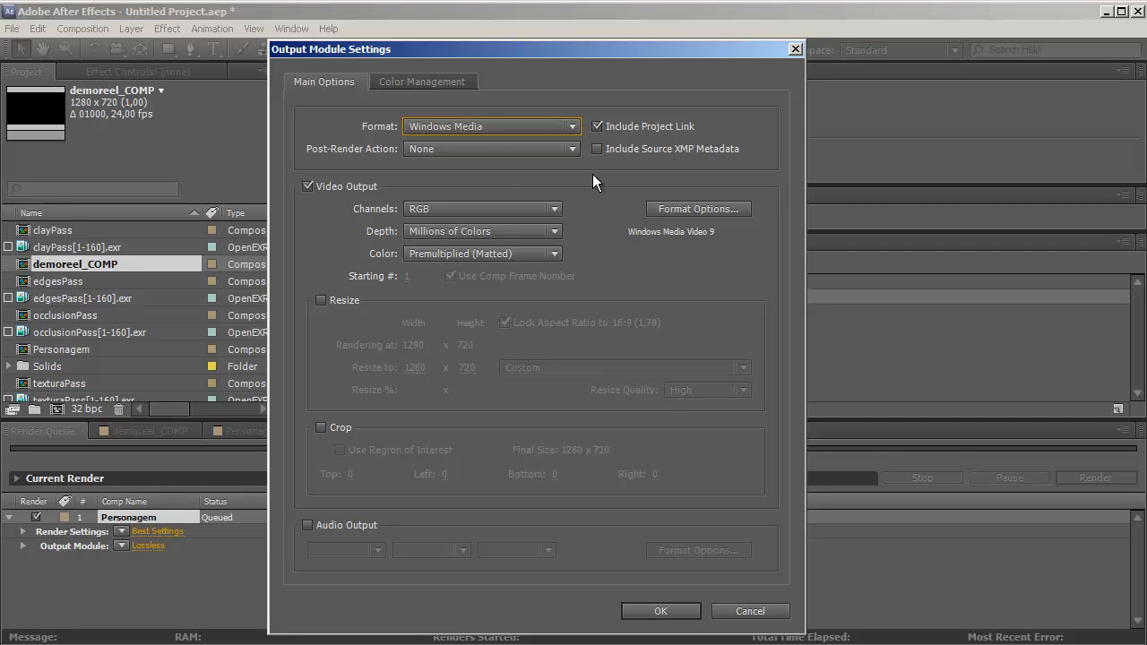
left_click(687, 208)
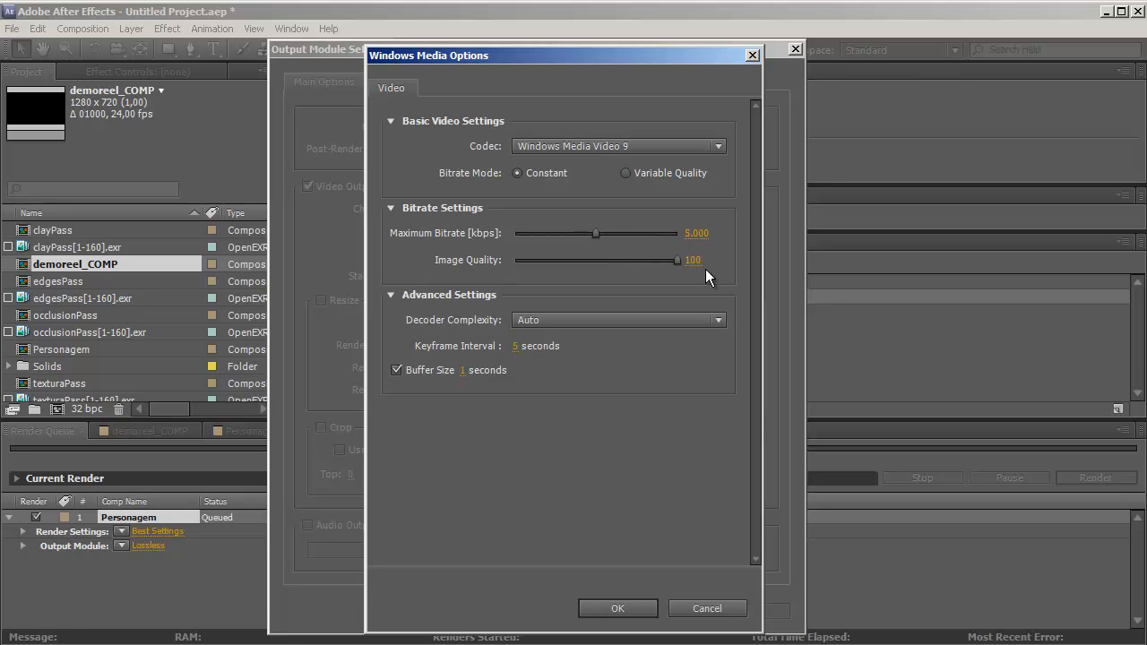
left_click(608, 609)
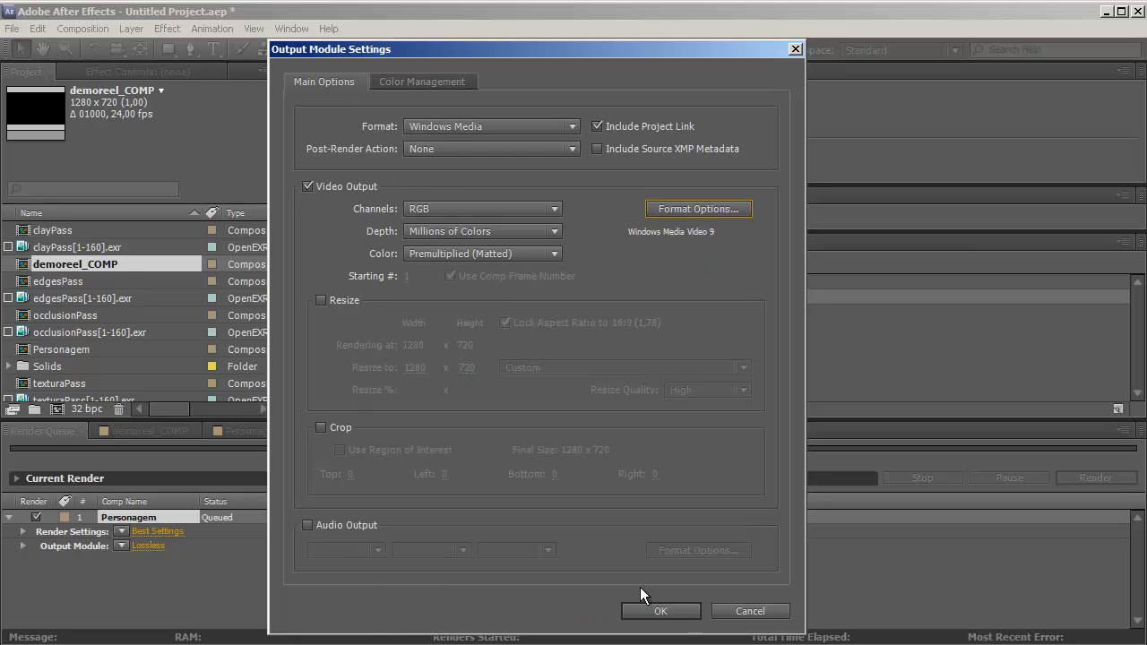
left_click(663, 613)
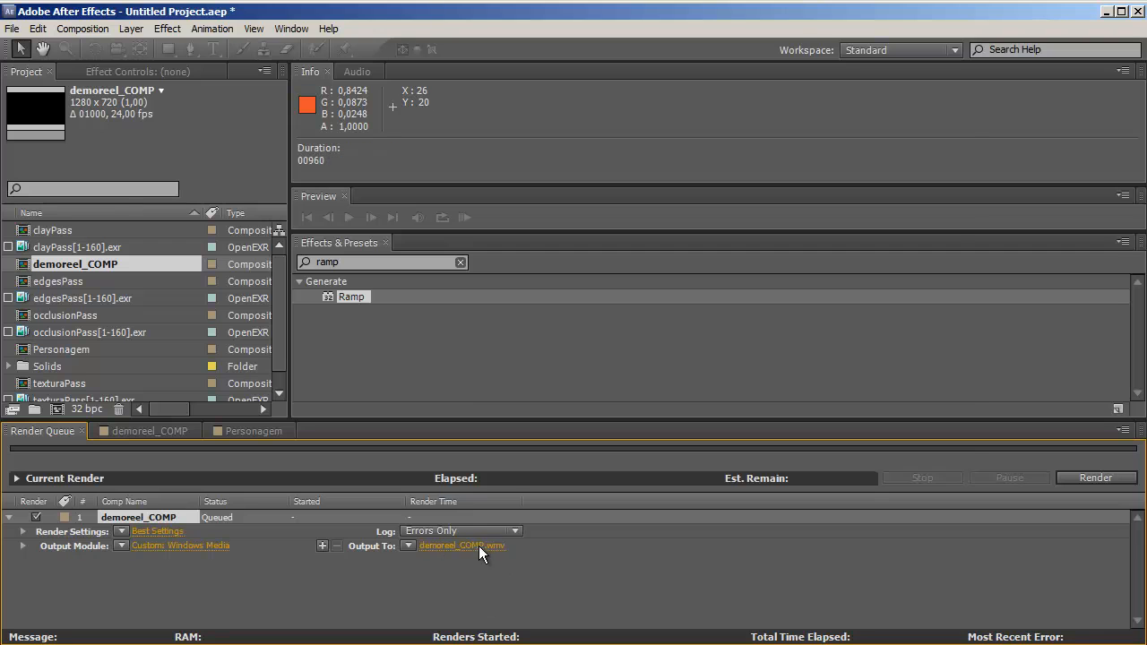
Set the render output to demoreel_COMP.wmv in the movies folder, replacing the existing file.
left_click(479, 546)
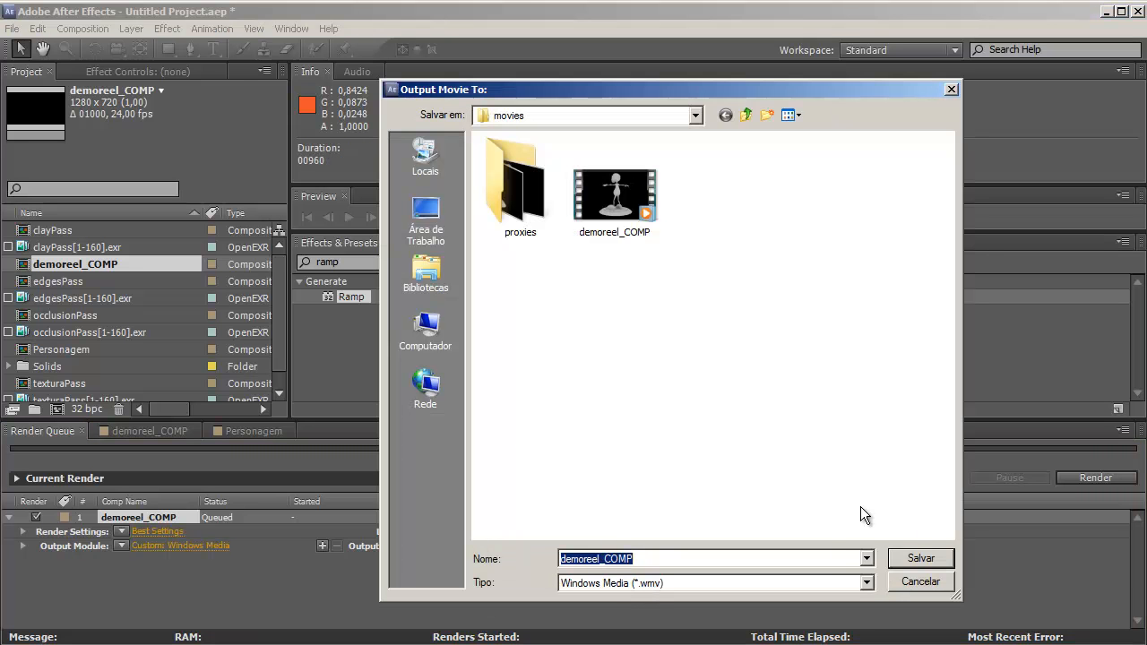
left_click(633, 202)
left_click(918, 559)
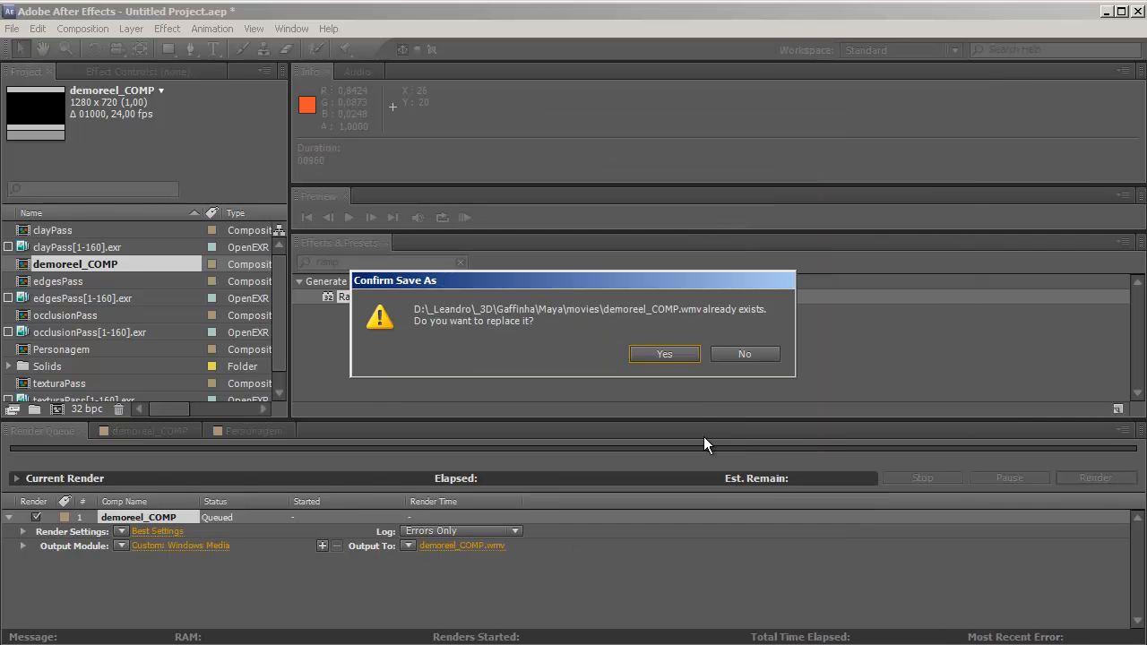
left_click(664, 354)
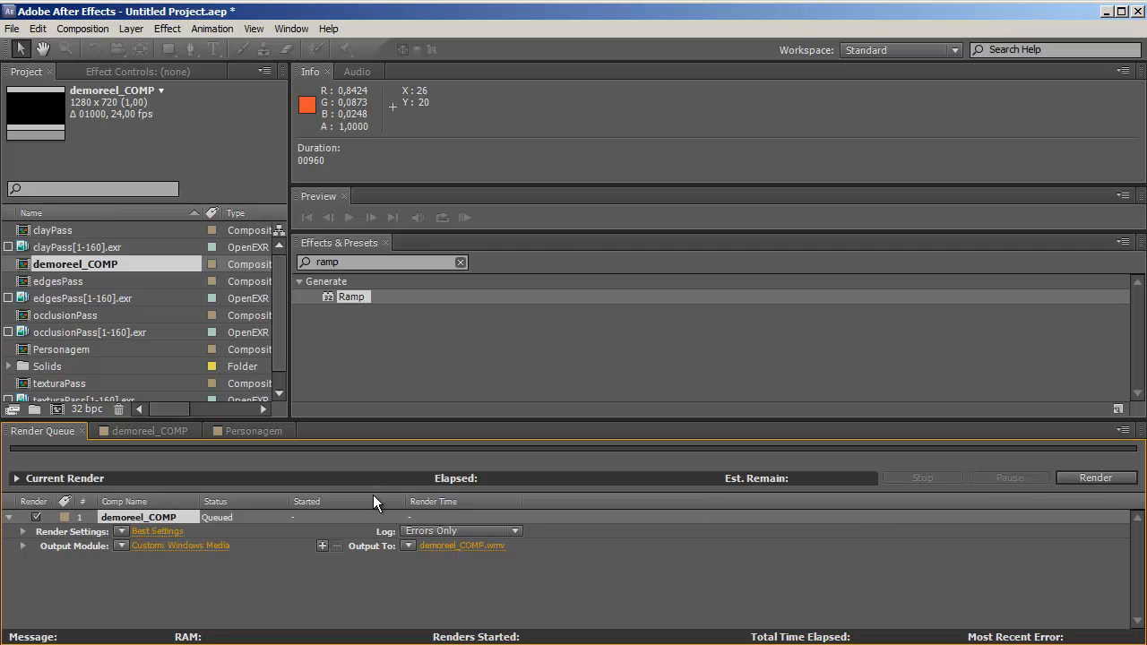
Render the queued demoreel_COMP and minimize the program window to view the rendered movie.
left_click(1095, 478)
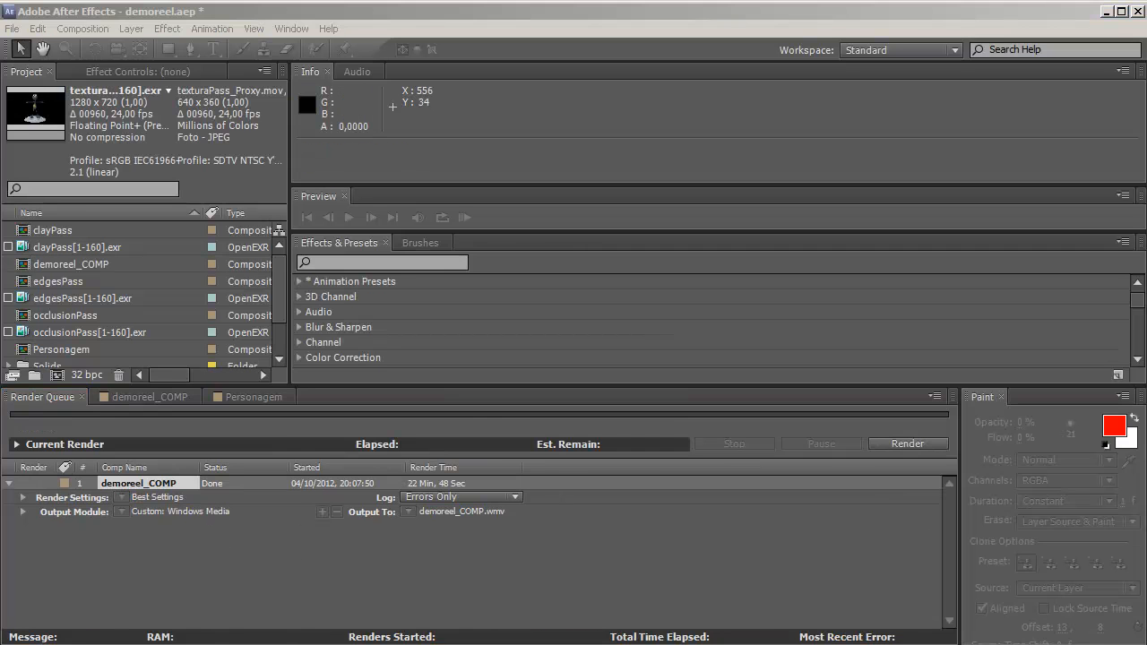
left_click(1106, 11)
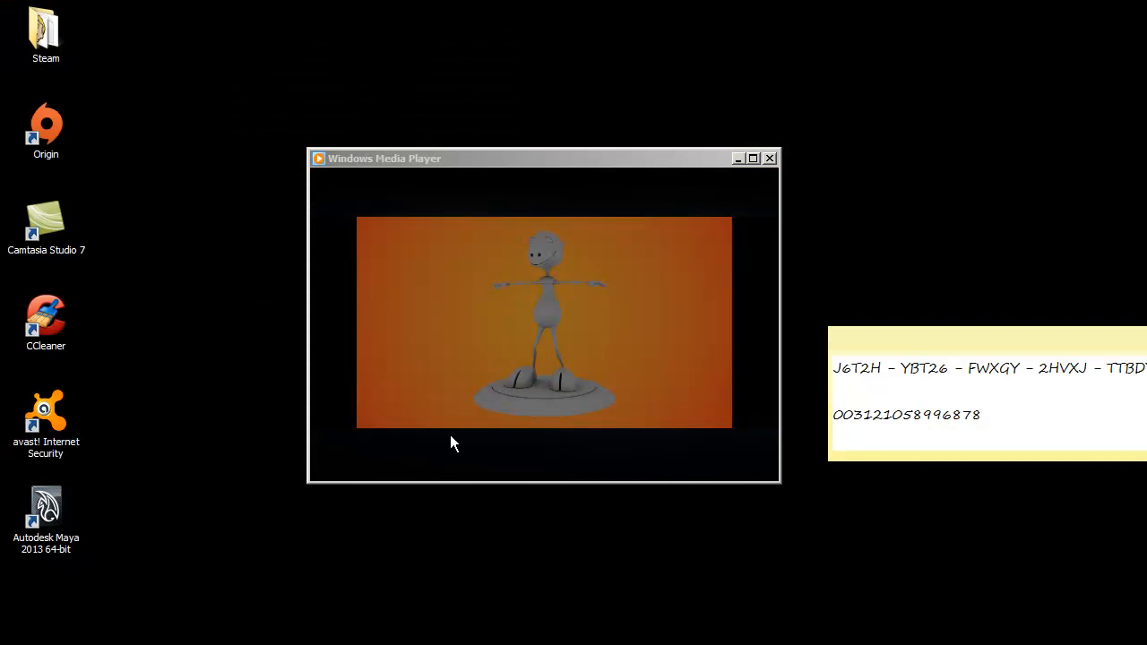